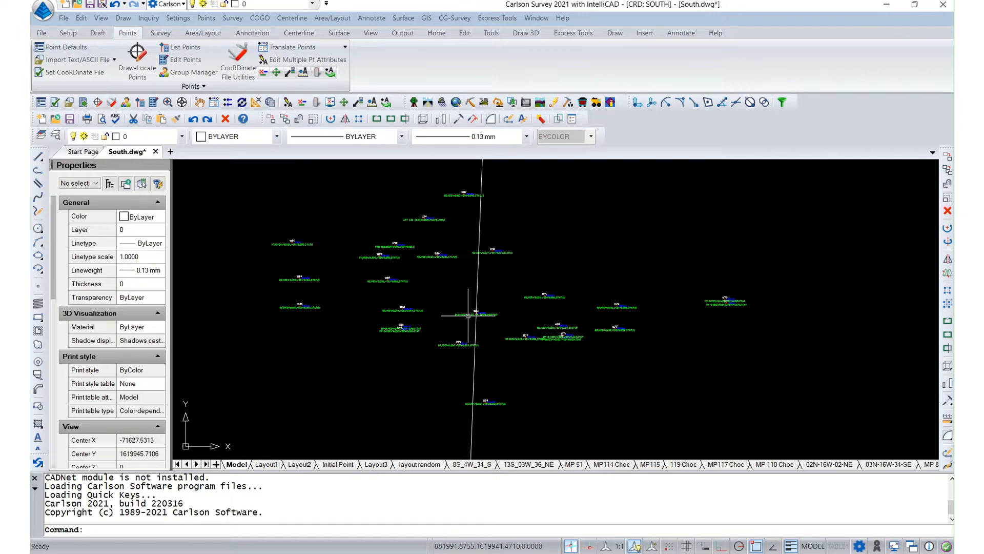
# - Draw a line from point 1166, the RR spike, to the fence corner at point 1192
pyautogui.scroll(3, 468, 315)
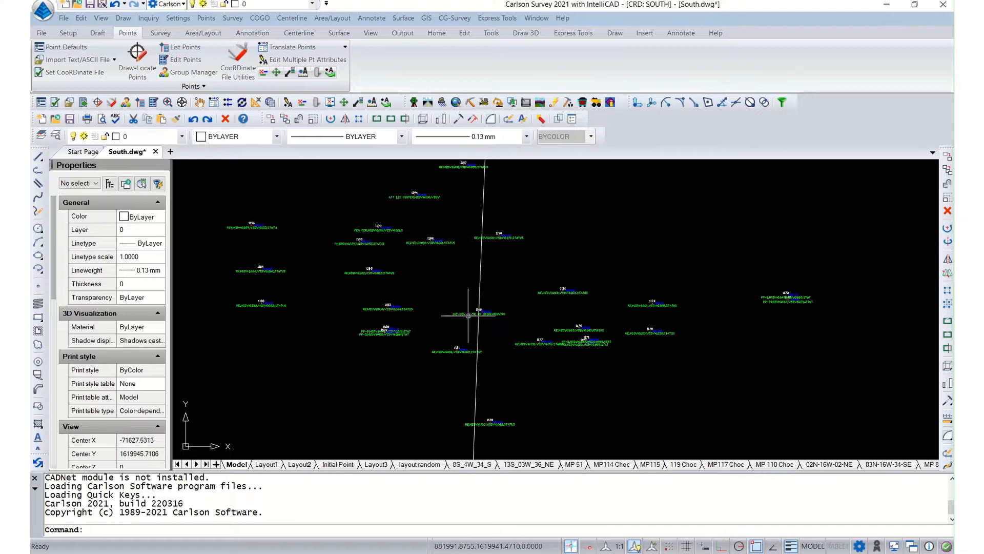
pyautogui.scroll(-1, 488, 316)
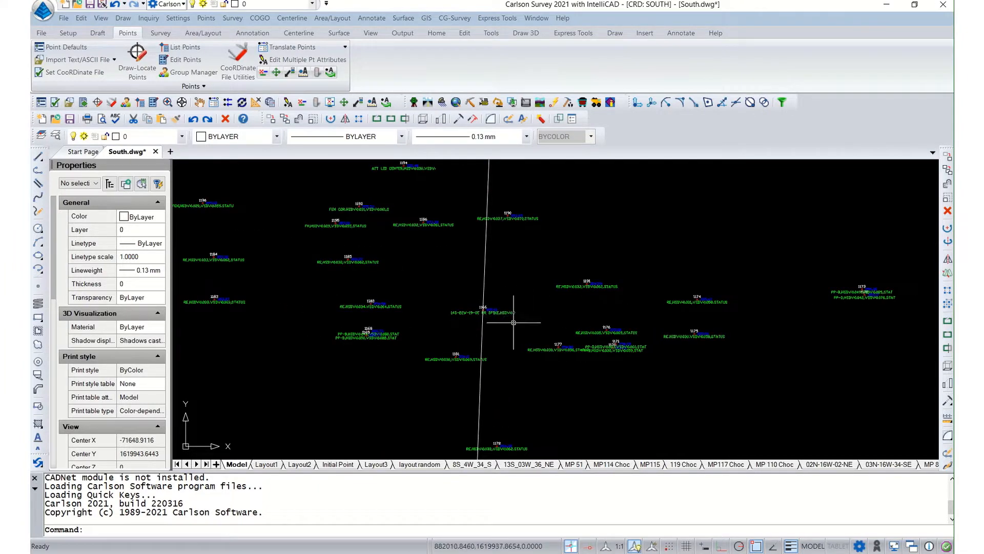
pyautogui.moveTo(324, 322); pyautogui.dragTo(404, 328, button='middle')
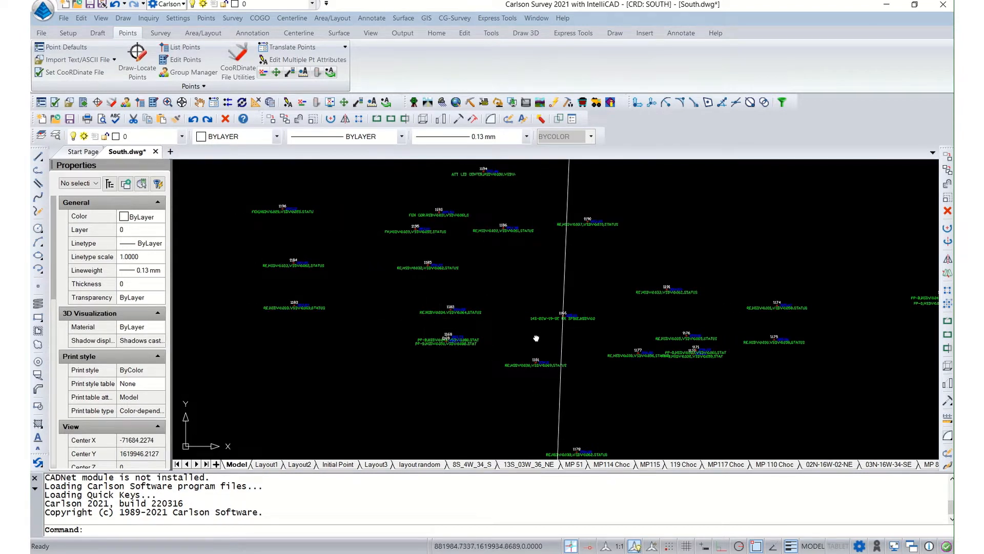
pyautogui.moveTo(534, 334); pyautogui.dragTo(474, 339, button='middle')
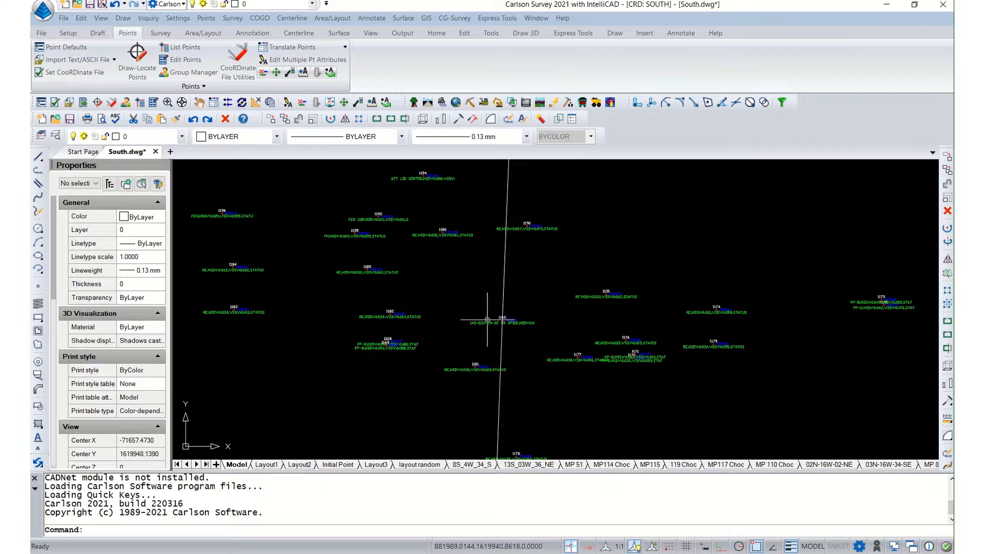
pyautogui.scroll(2, 506, 312)
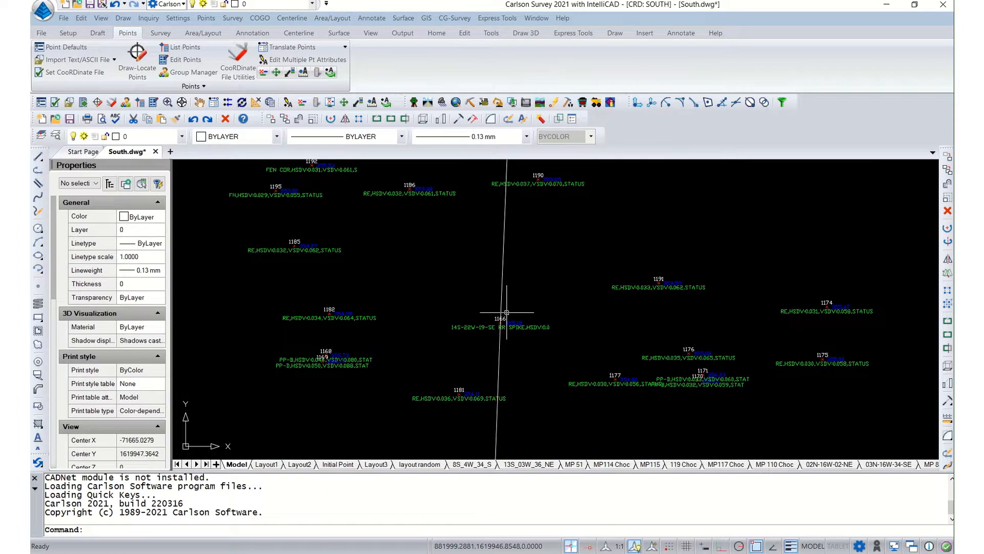
pyautogui.click(123, 530)
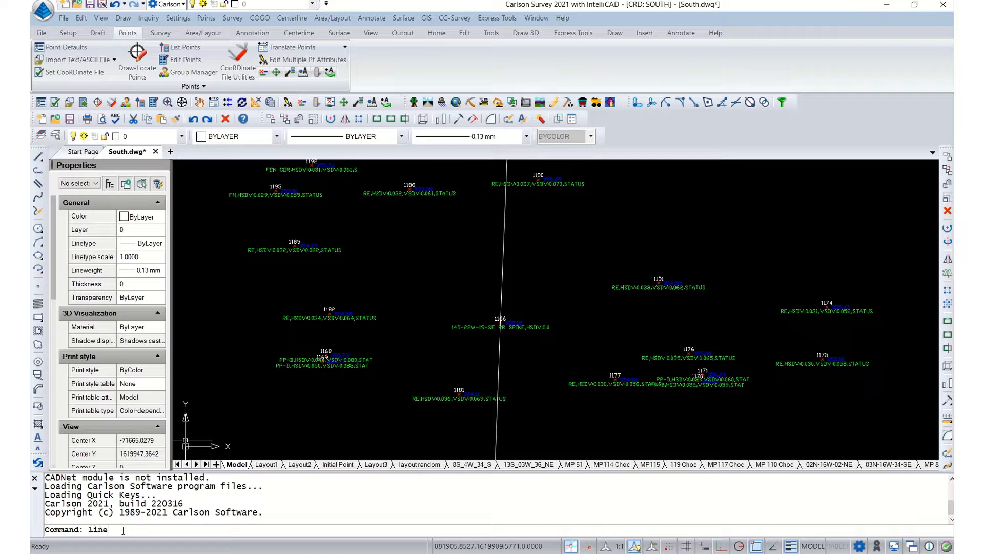
pyautogui.press('Return')
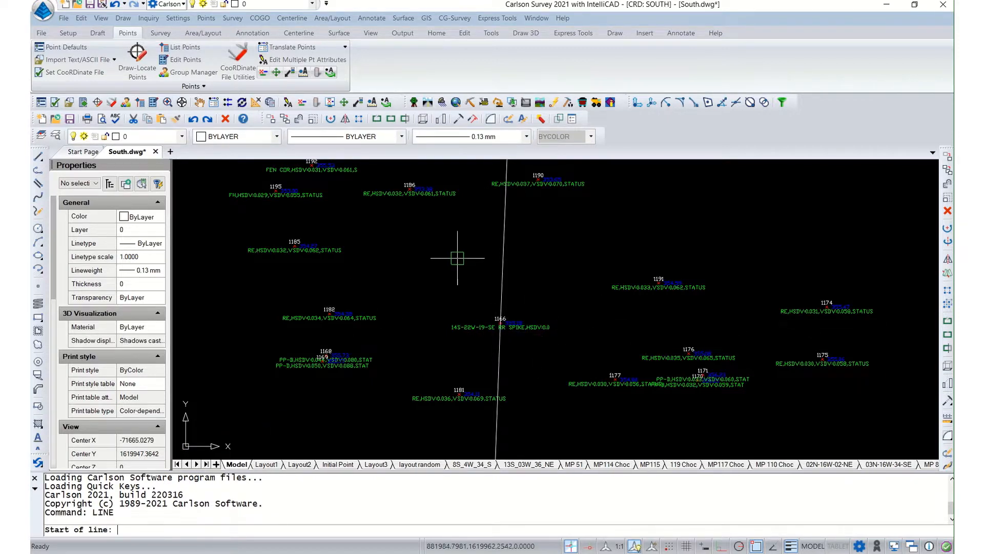
pyautogui.scroll(5, 481, 314)
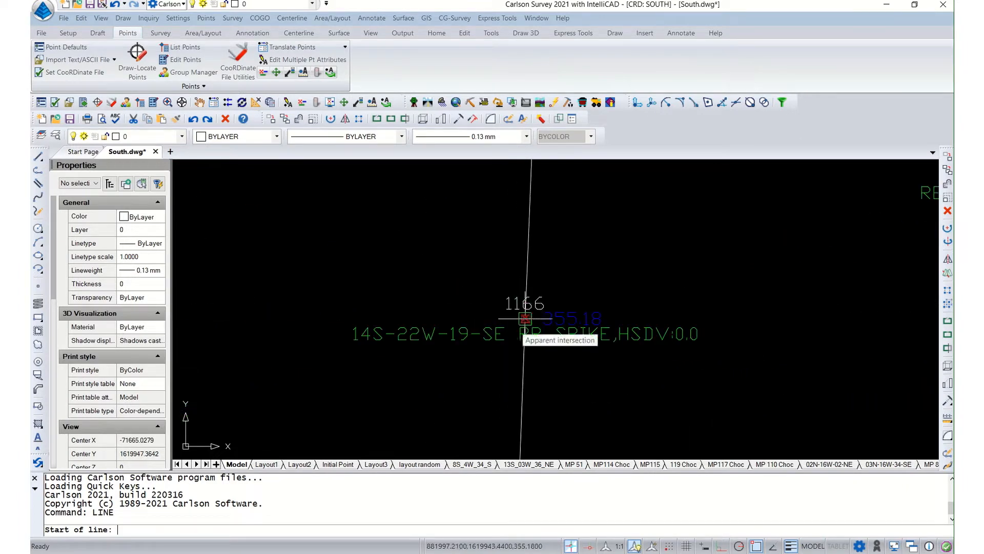
pyautogui.click(524, 318)
pyautogui.scroll(-5, 561, 385)
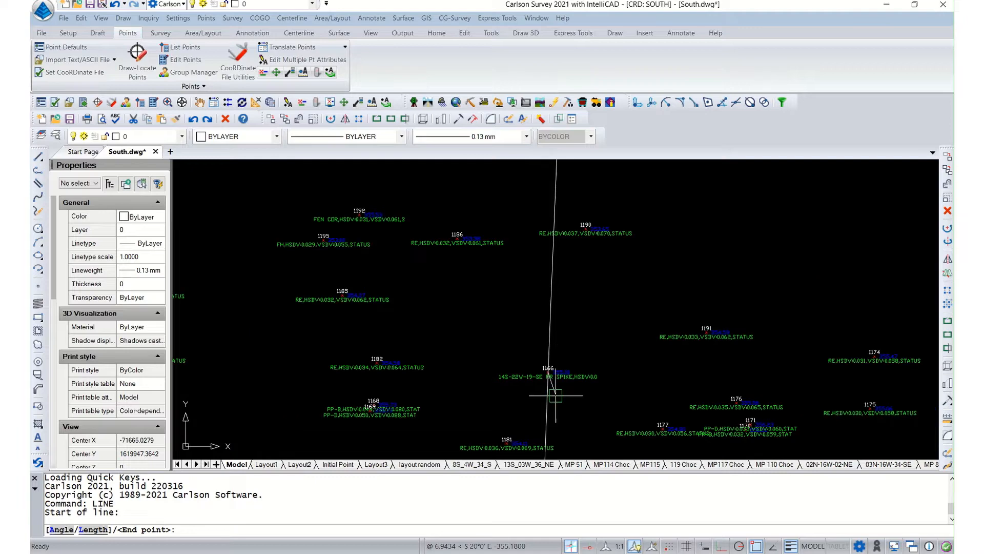
pyautogui.scroll(5, 557, 386)
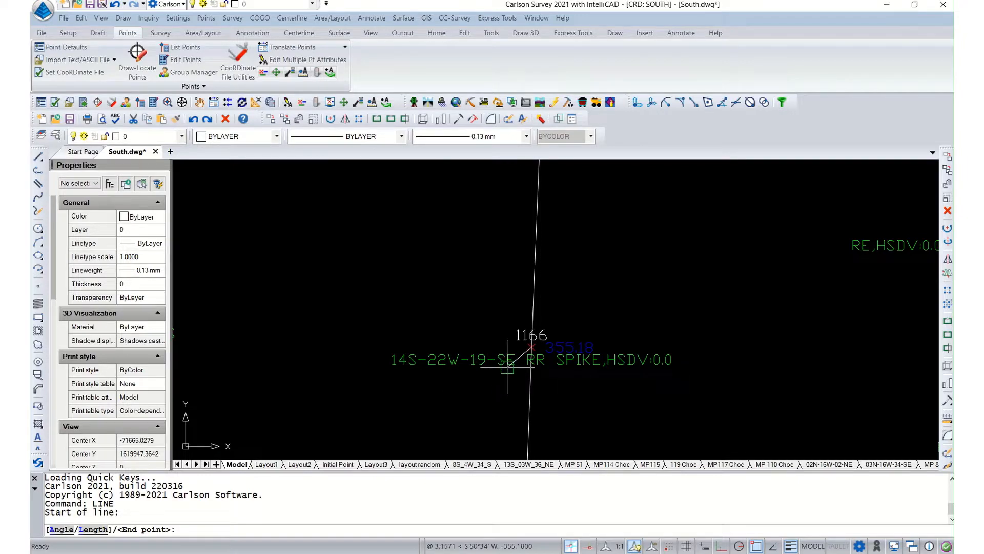
pyautogui.scroll(-5, 535, 375)
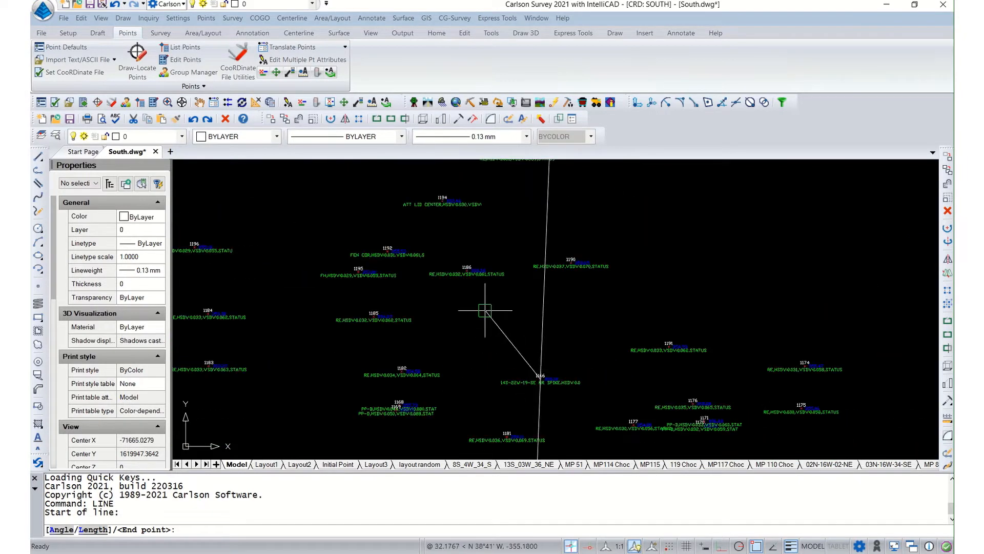
pyautogui.scroll(4, 390, 255)
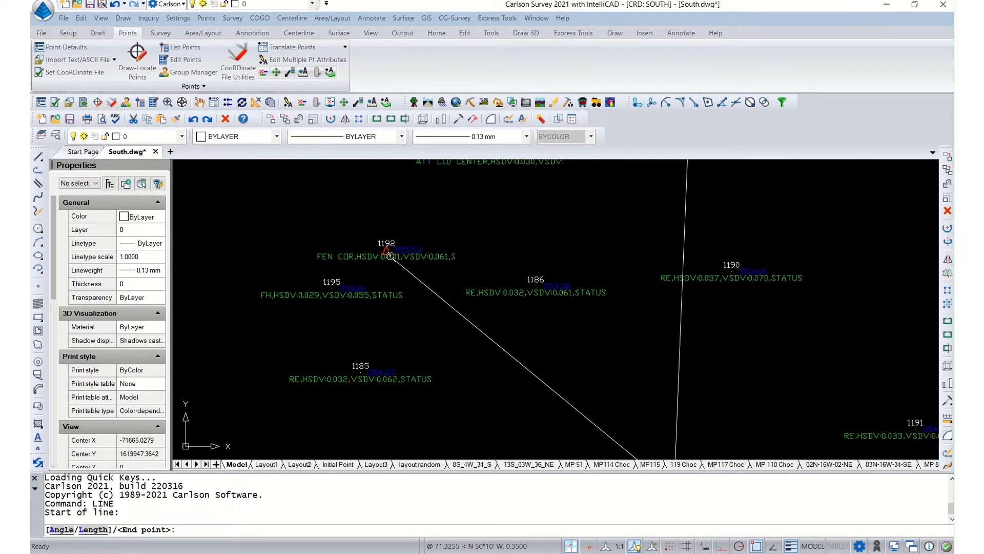
pyautogui.scroll(4, 390, 256)
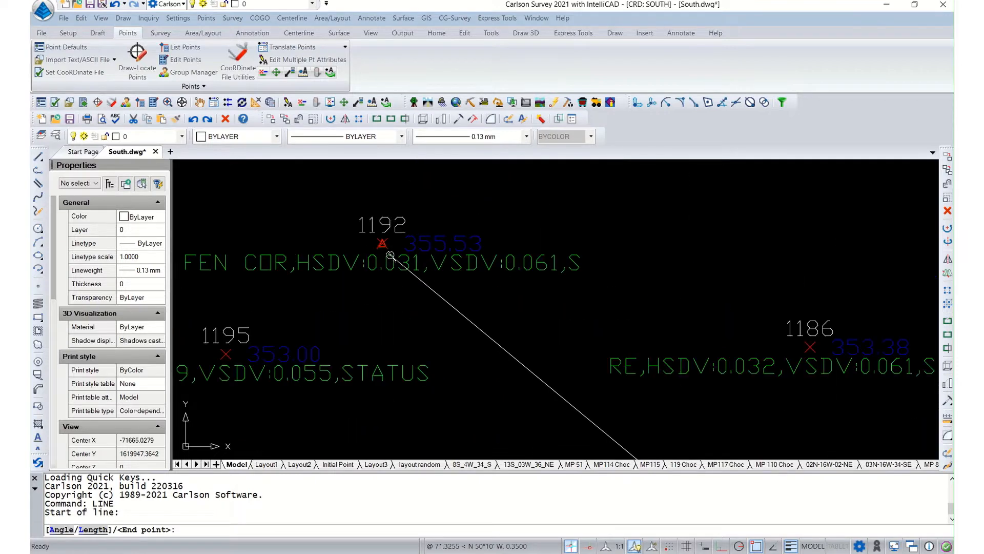
pyautogui.click(373, 229)
pyautogui.press('Return')
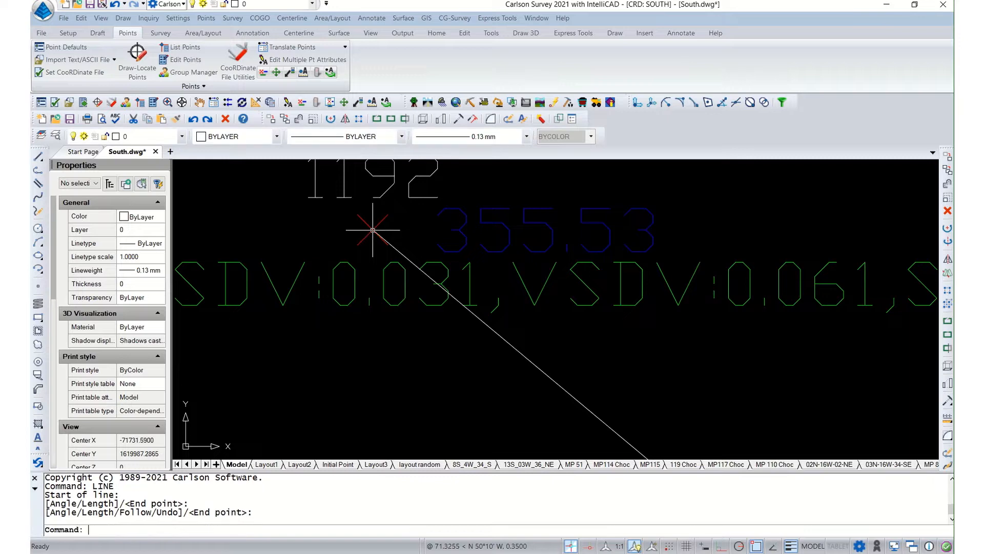
# - Draw a second line from the RR spike at point 1166 to point 1170
pyautogui.press('Return')
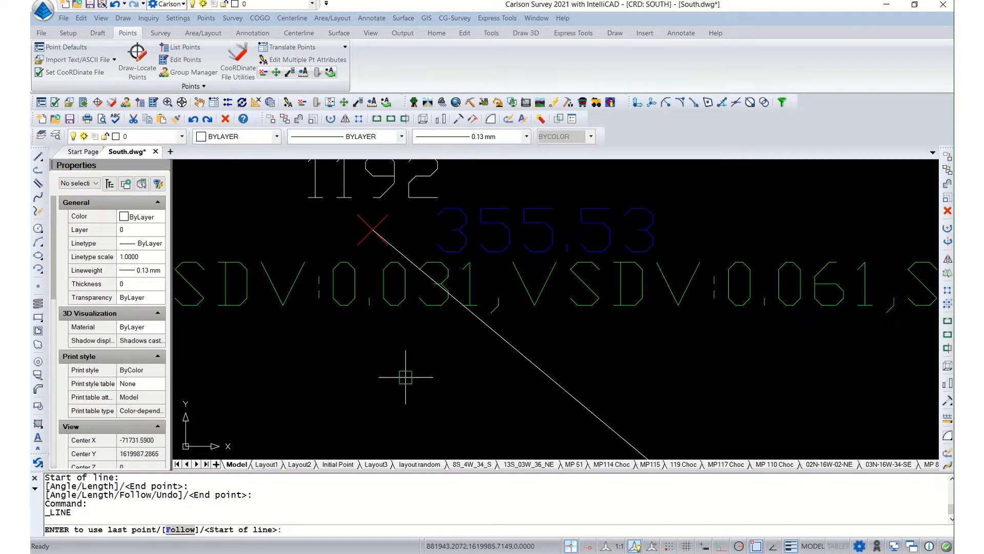
pyautogui.scroll(-10, 405, 377)
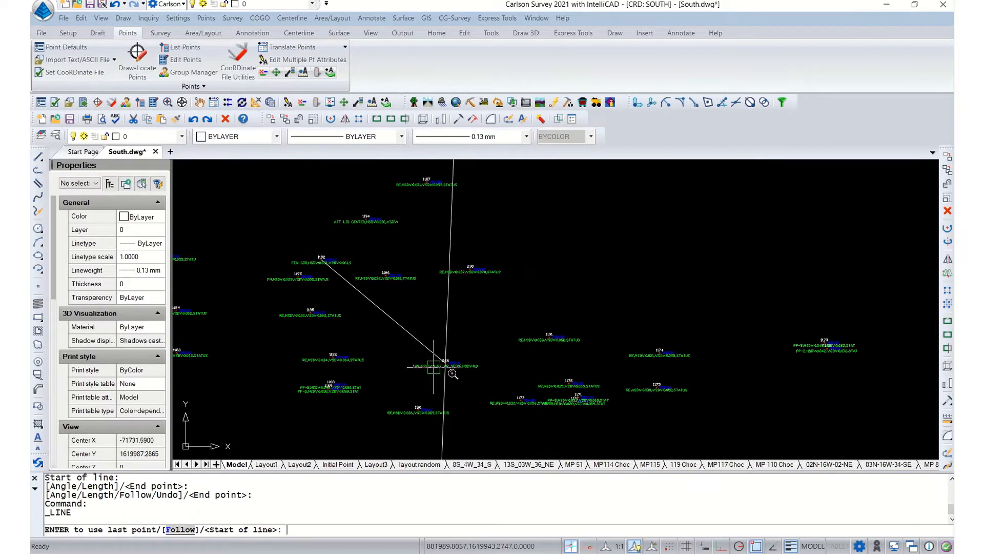
pyautogui.scroll(8, 433, 366)
pyautogui.click(437, 349)
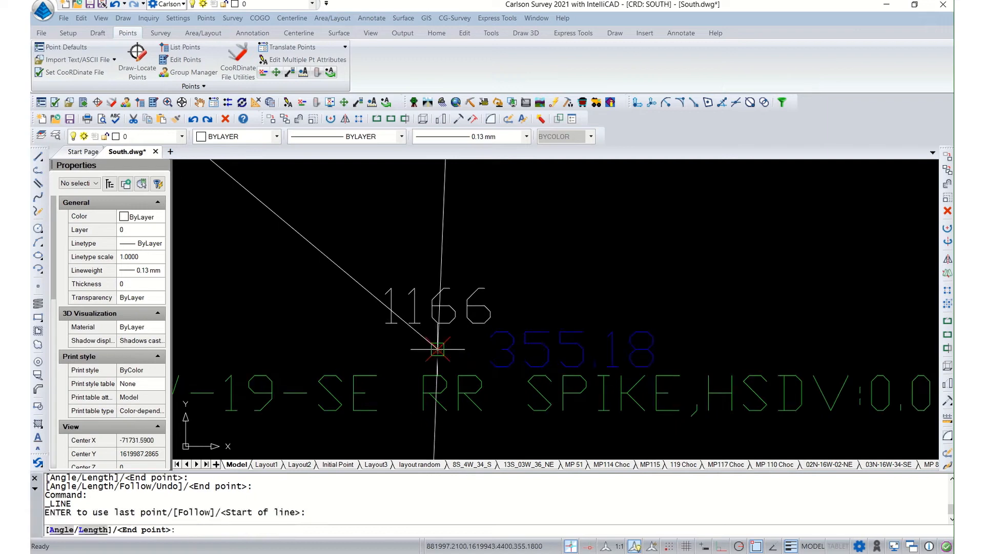
pyautogui.scroll(-5, 438, 348)
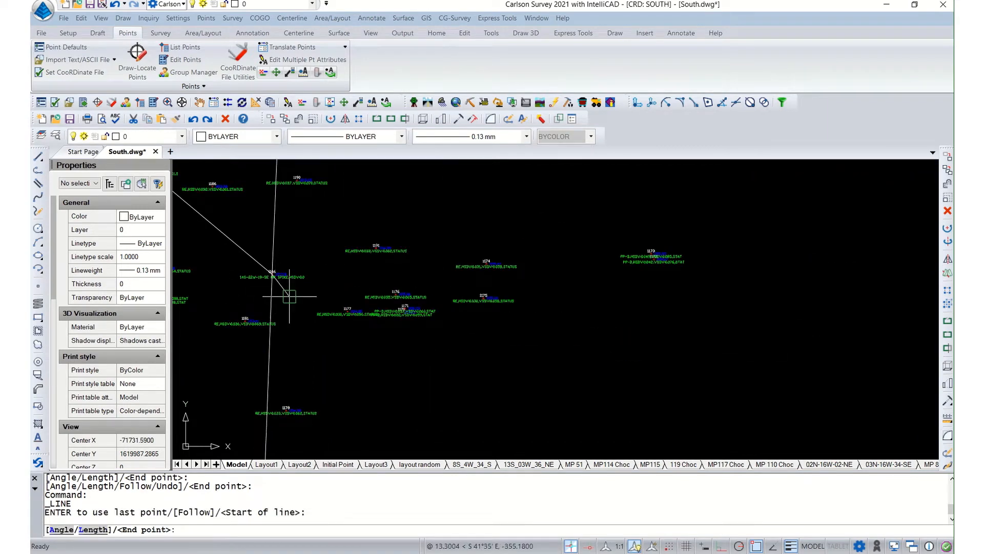
pyautogui.scroll(5, 377, 302)
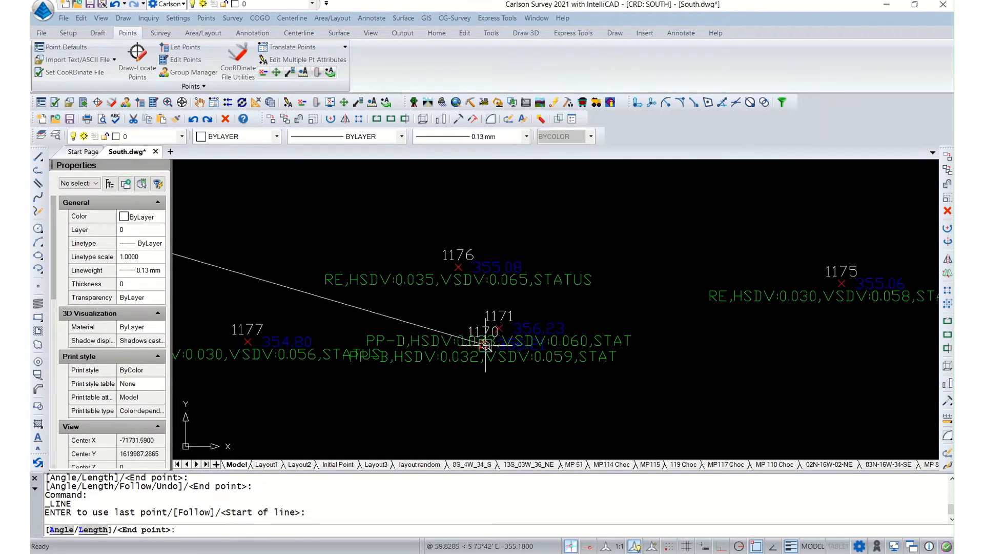
pyautogui.scroll(3, 485, 346)
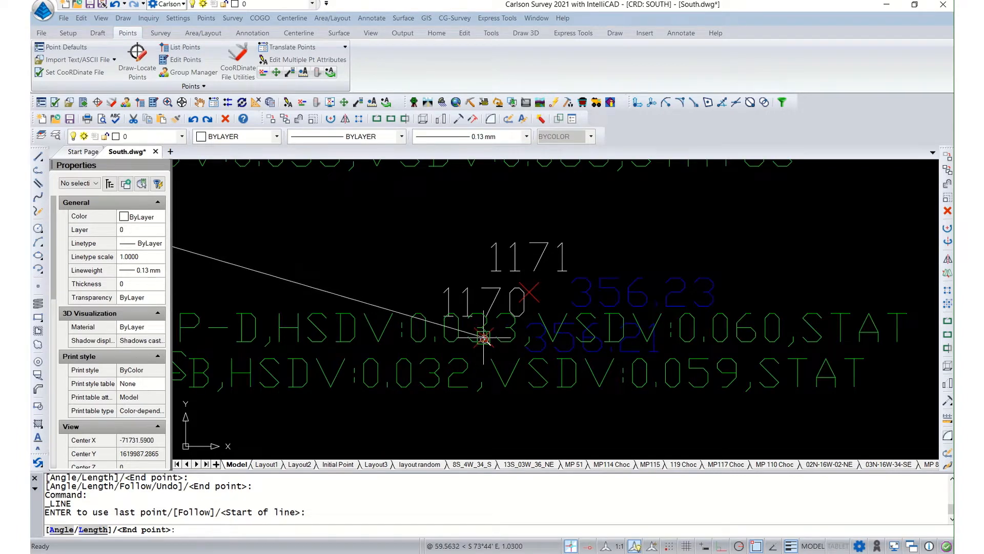
pyautogui.scroll(3, 484, 338)
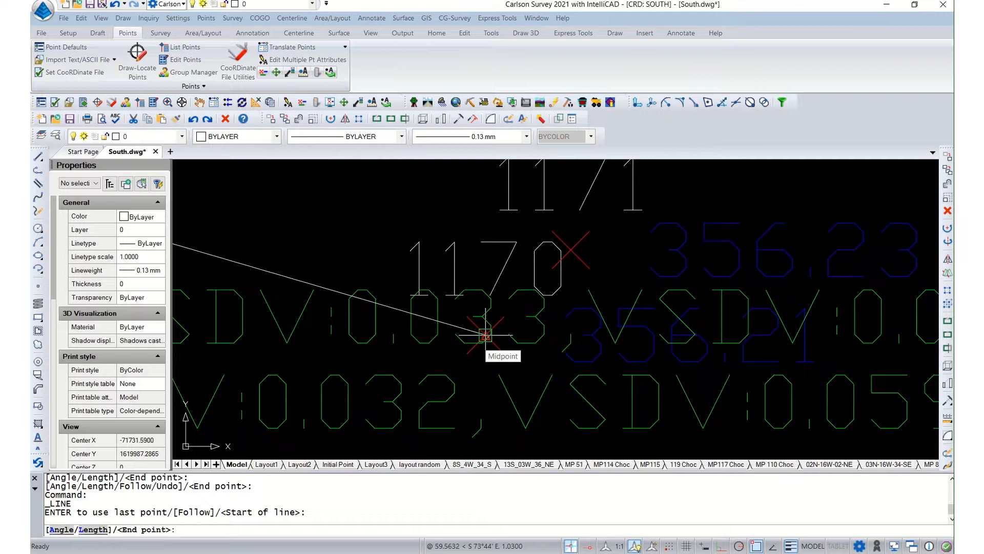
pyautogui.click(486, 336)
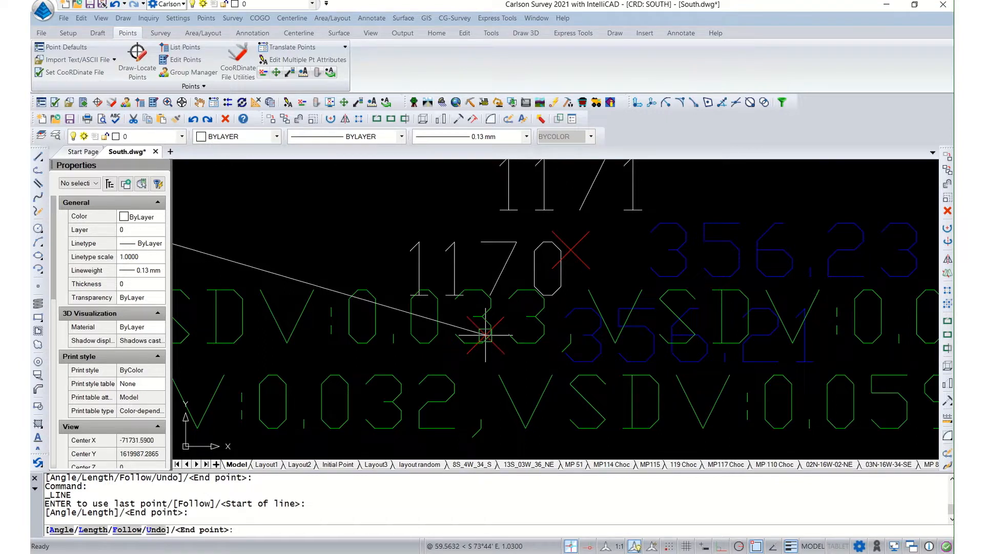
pyautogui.press('Return')
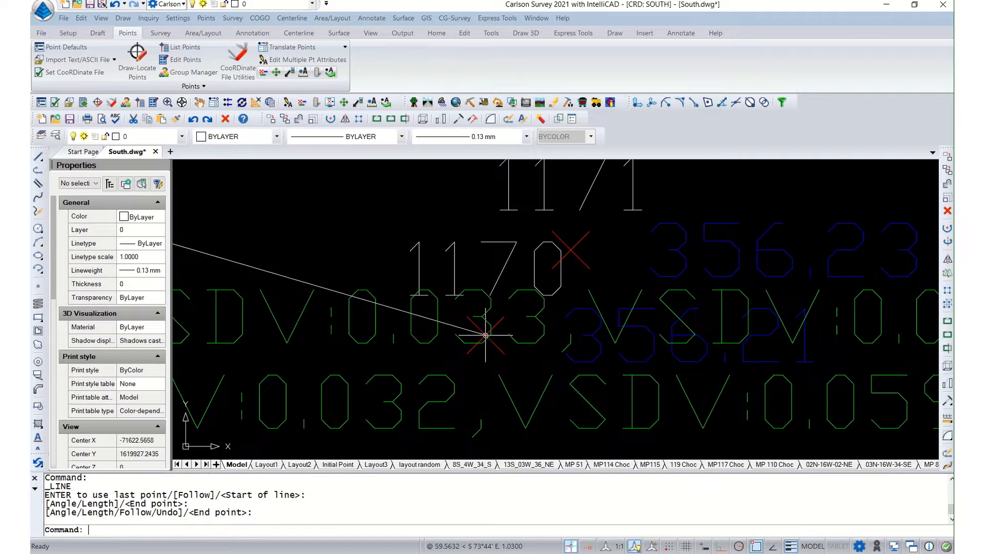
# - Draw a line from the RR spike at point 1166 to point 1168
pyautogui.press('Return')
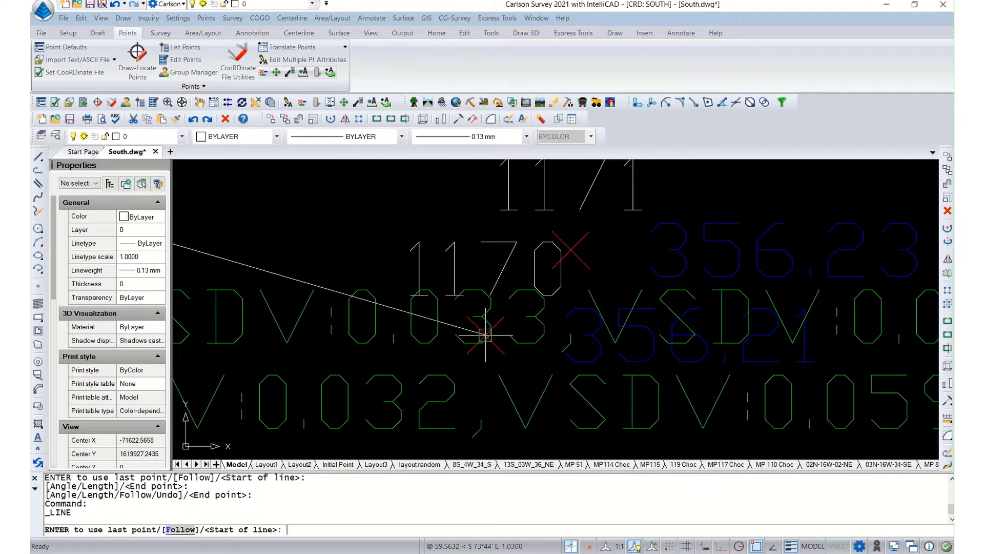
pyautogui.scroll(-2, 557, 309)
pyautogui.scroll(-3, 557, 309)
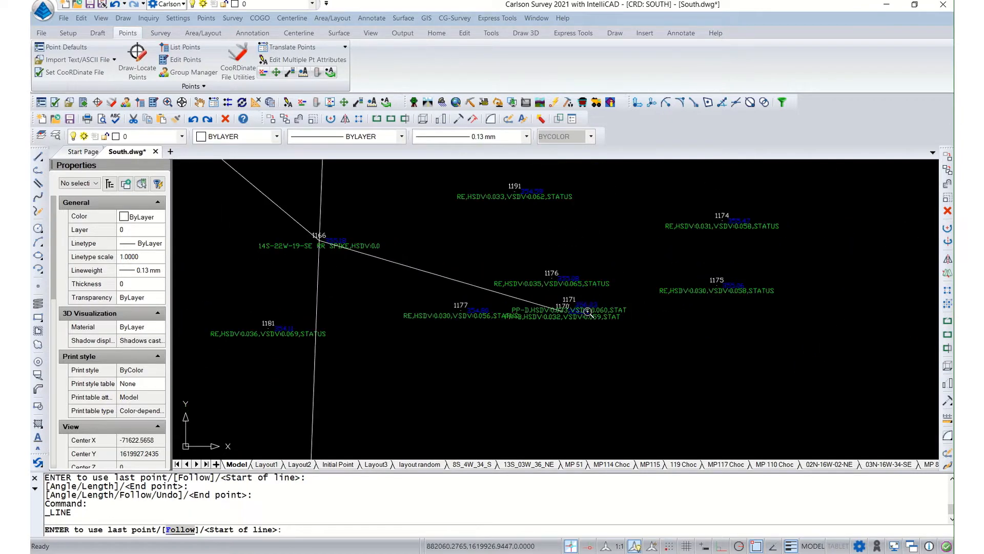
pyautogui.scroll(5, 391, 272)
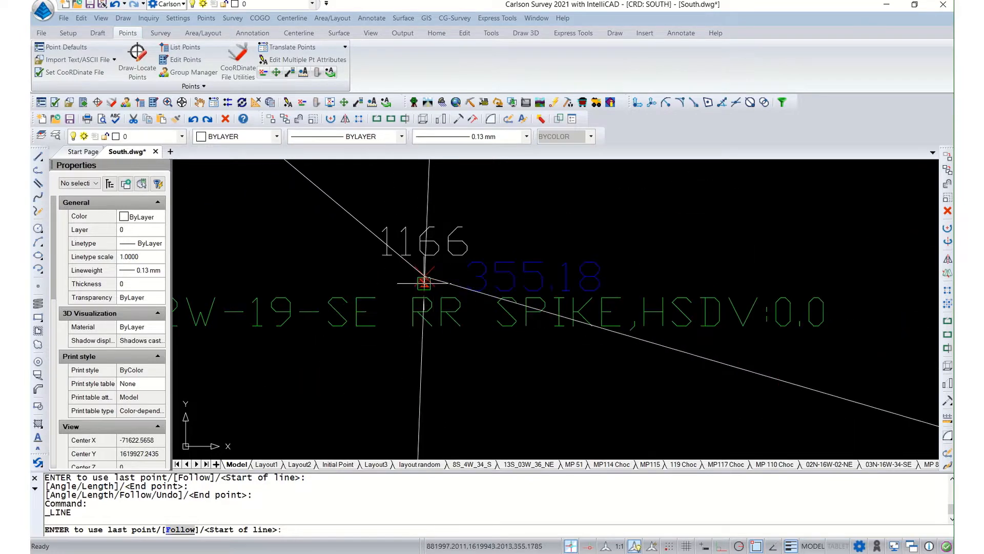
pyautogui.click(417, 277)
pyautogui.scroll(-2, 580, 289)
pyautogui.scroll(-4, 579, 289)
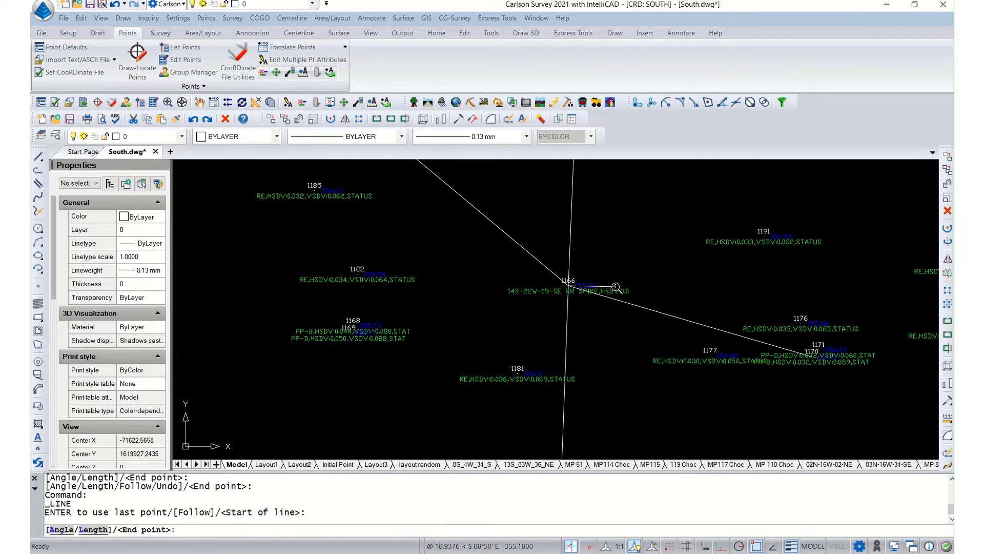
pyautogui.scroll(6, 439, 305)
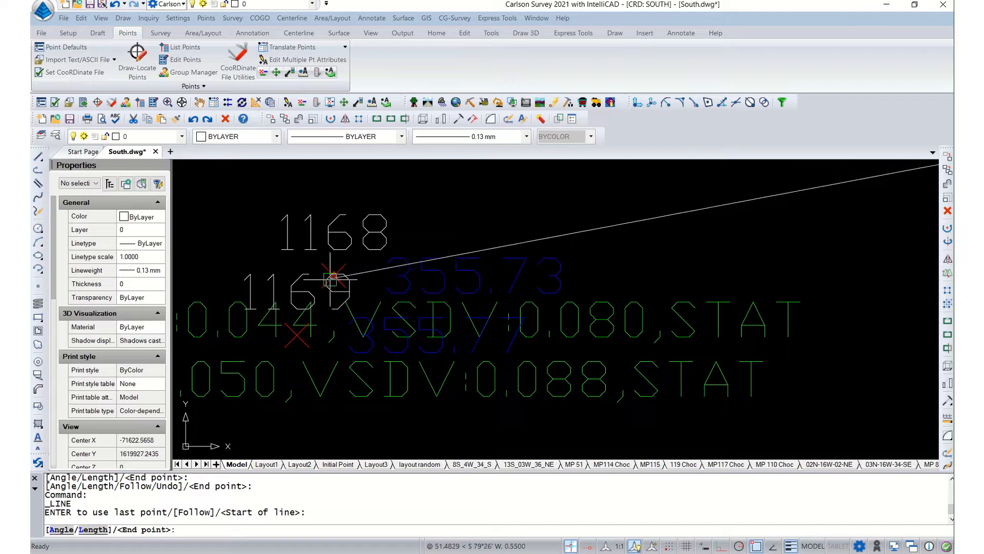
pyautogui.click(334, 277)
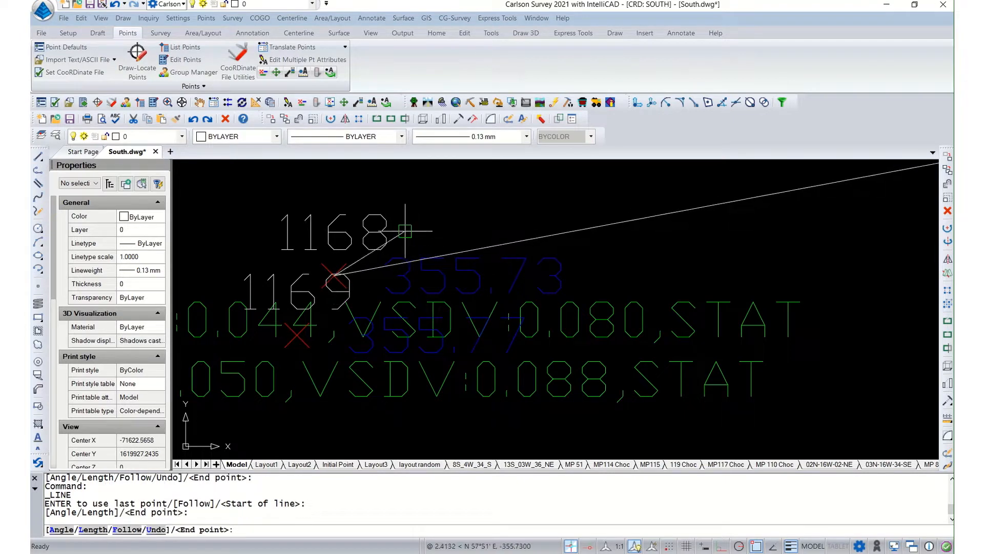
pyautogui.press('Return')
# - Draw a line from the RR spike at point 1166 to point 1173 and end the Line command
pyautogui.press('Return')
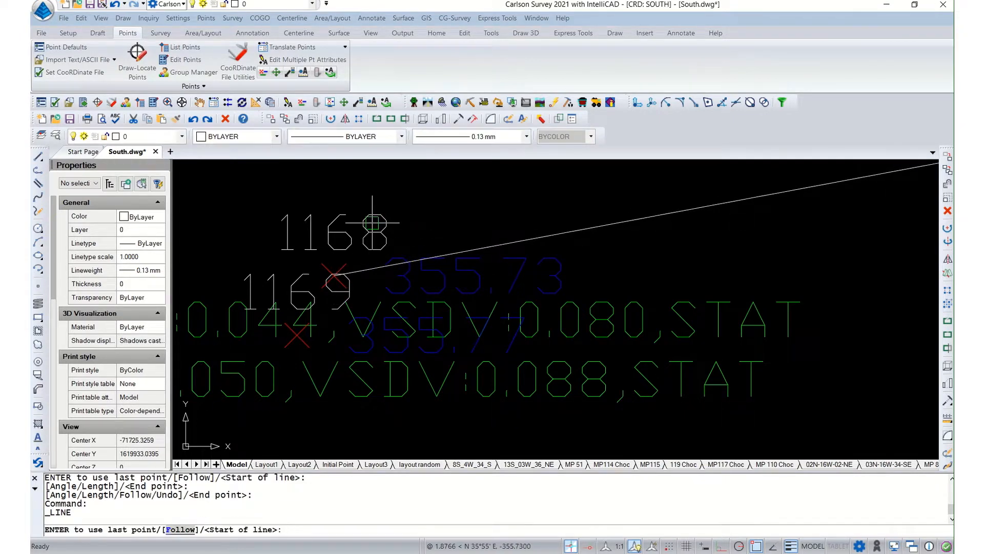
pyautogui.scroll(-5, 293, 295)
pyautogui.scroll(5, 505, 244)
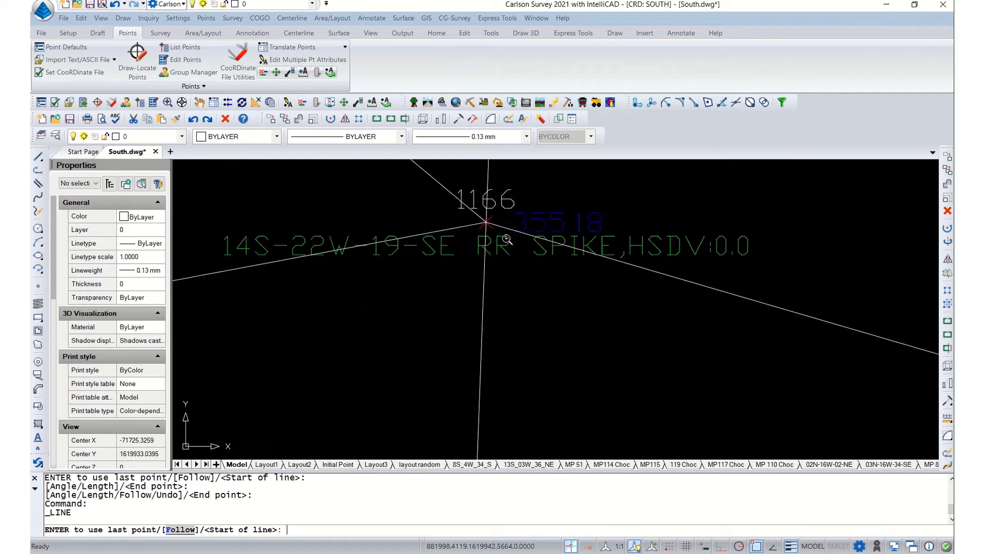
pyautogui.click(485, 222)
pyautogui.scroll(-5, 308, 287)
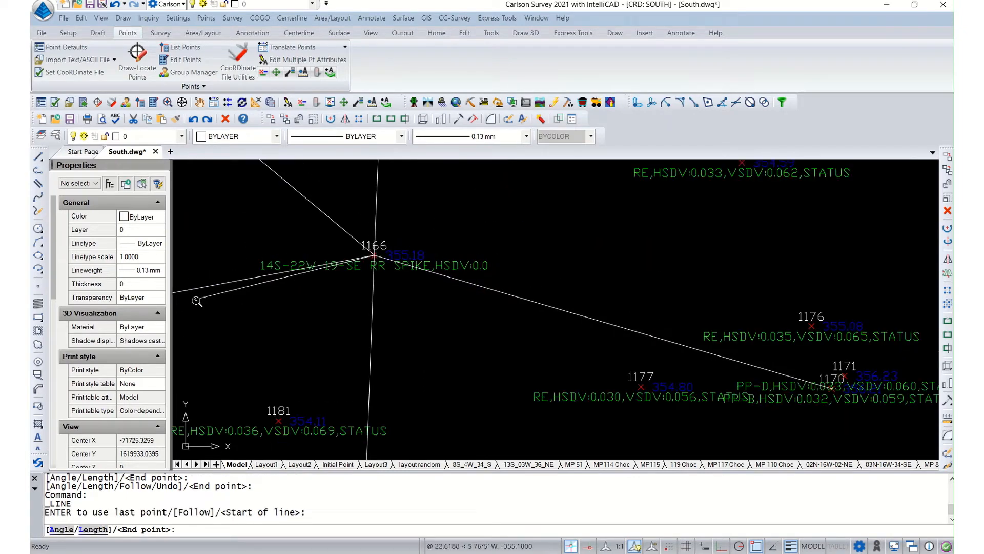
pyautogui.scroll(5, 855, 254)
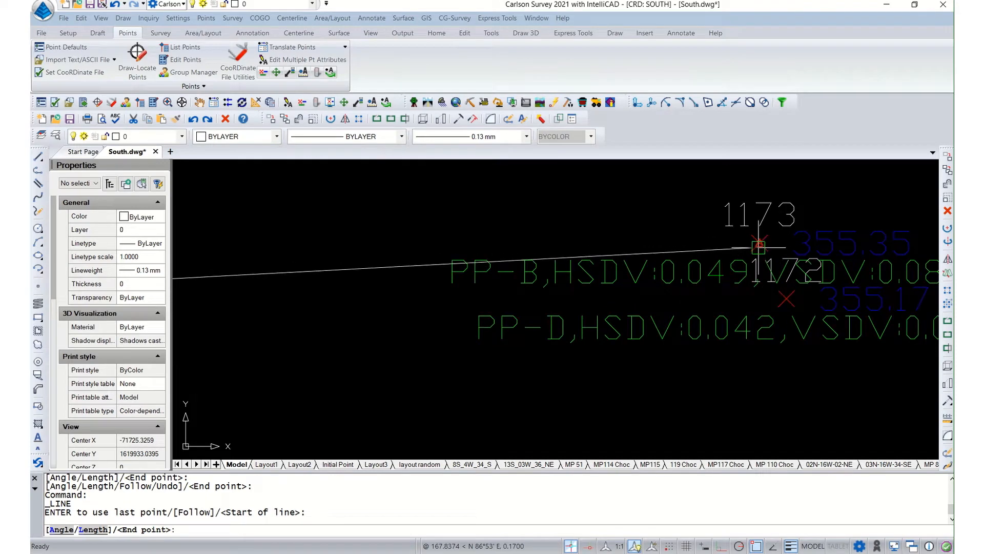
pyautogui.click(759, 242)
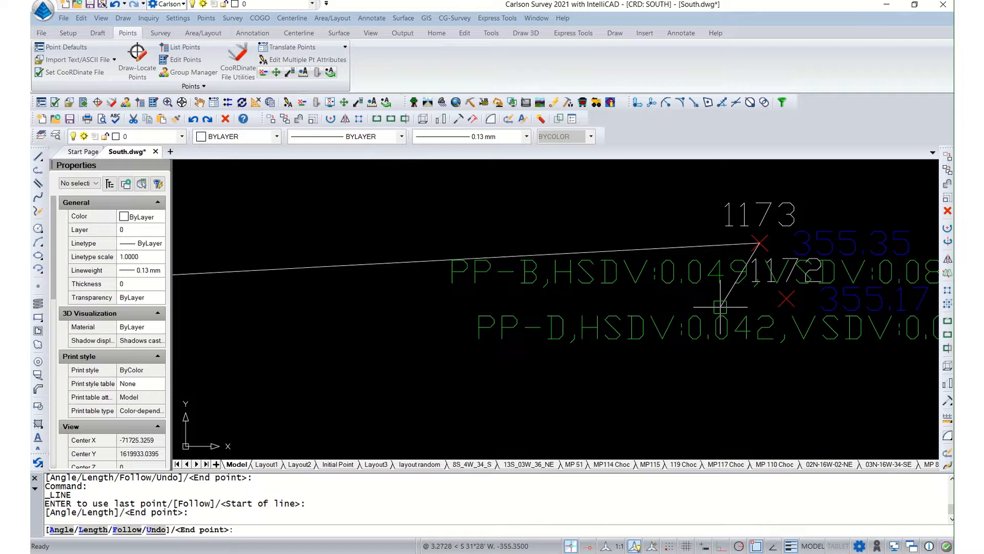
pyautogui.press('Escape')
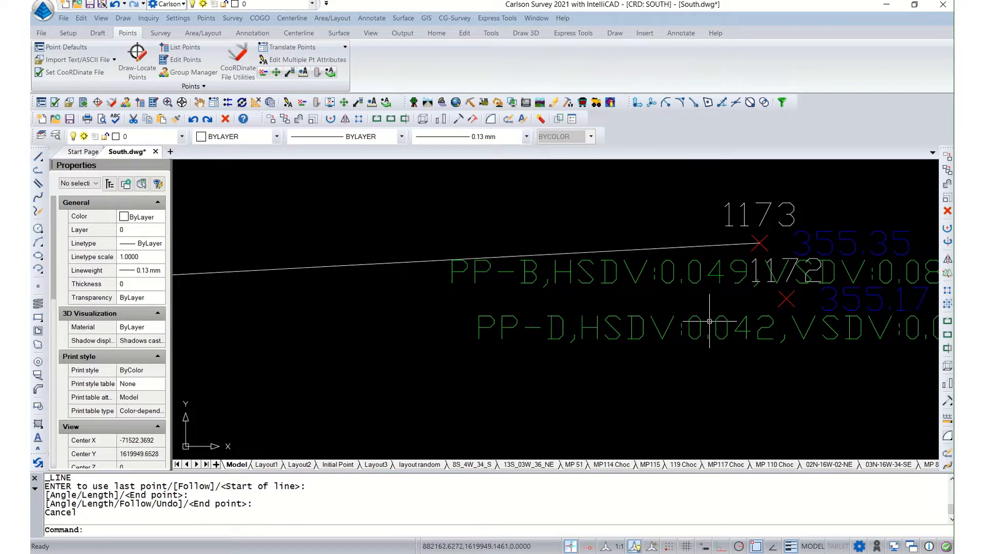
# - Draw a circle centred on the RR spike at point 1166 with its radius reaching point 1172
pyautogui.scroll(-3, 788, 306)
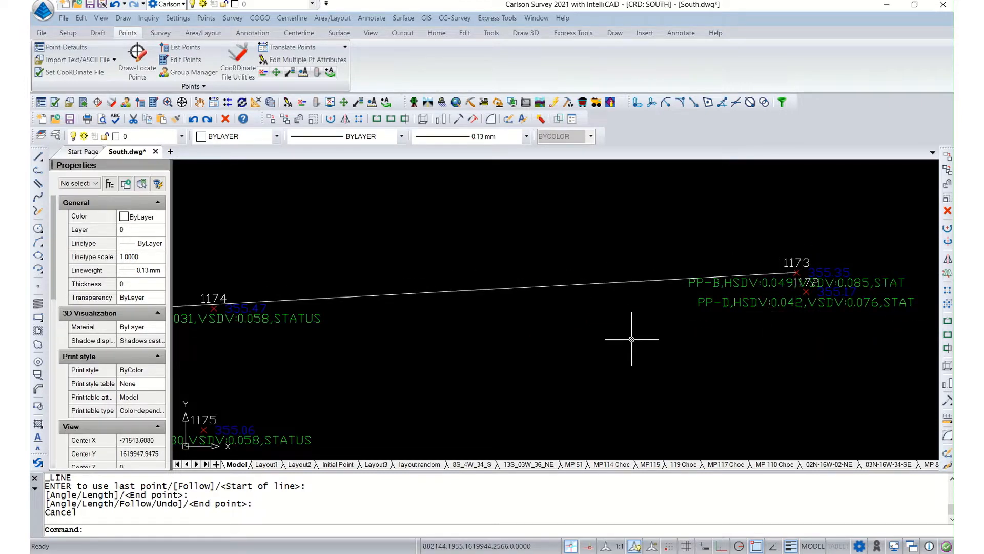
pyautogui.scroll(-5, 690, 317)
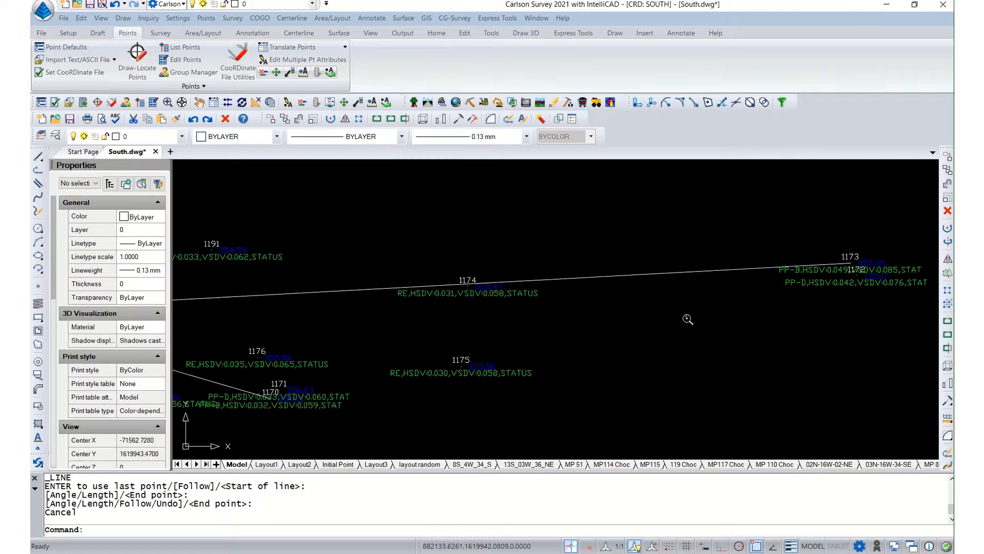
pyautogui.scroll(2, 397, 310)
pyautogui.scroll(-1, 396, 311)
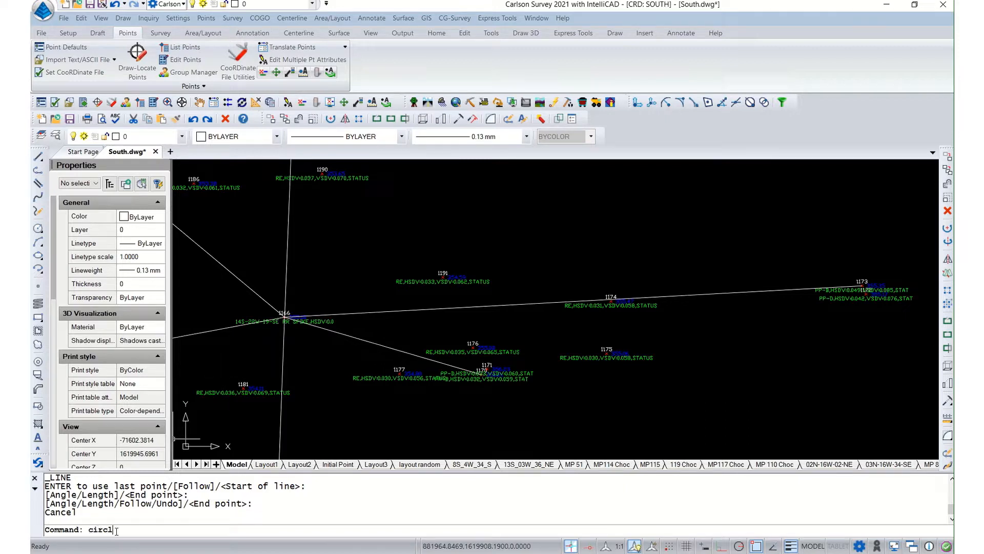
pyautogui.write('e')
pyautogui.press('Return')
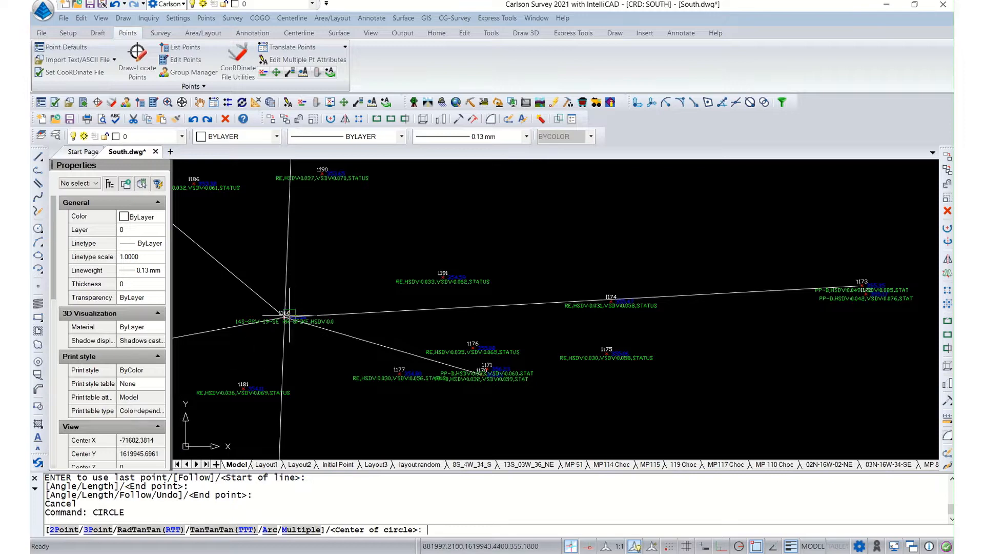
pyautogui.scroll(5, 289, 313)
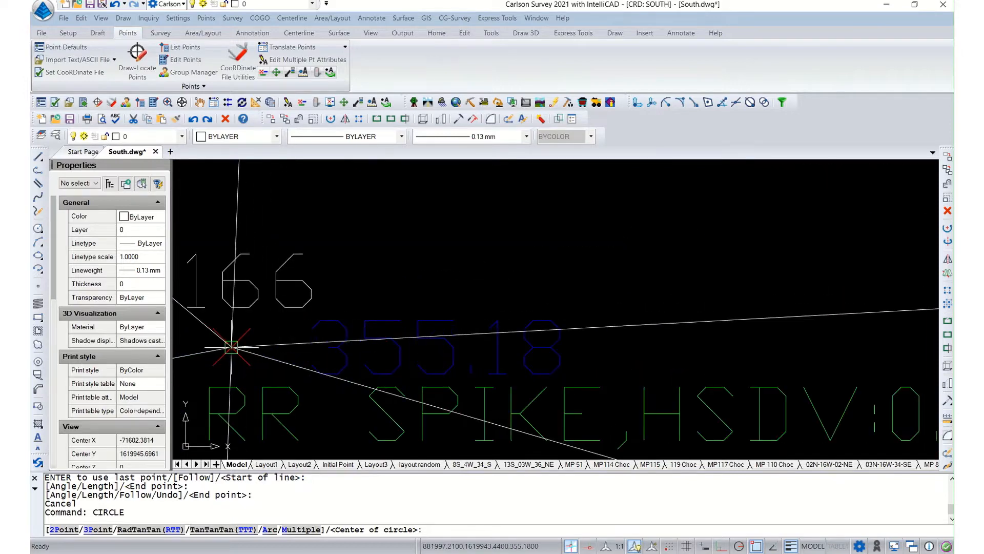
pyautogui.click(231, 347)
pyautogui.scroll(-6, 216, 359)
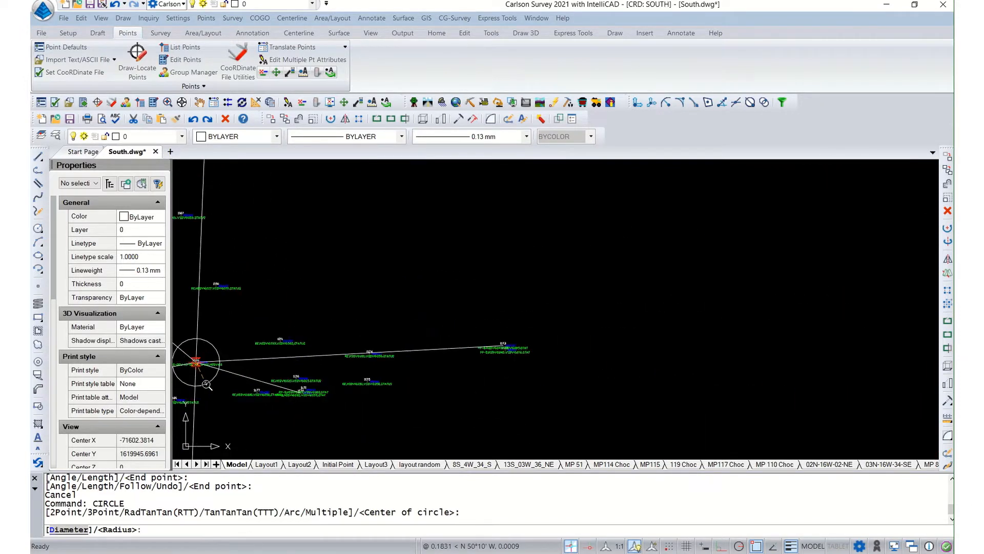
pyautogui.scroll(8, 425, 365)
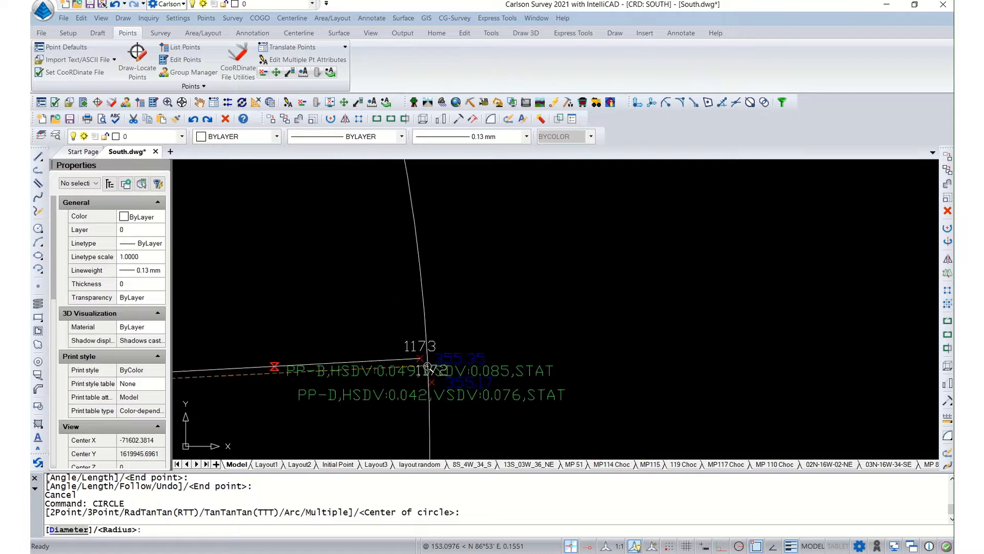
pyautogui.scroll(2, 427, 367)
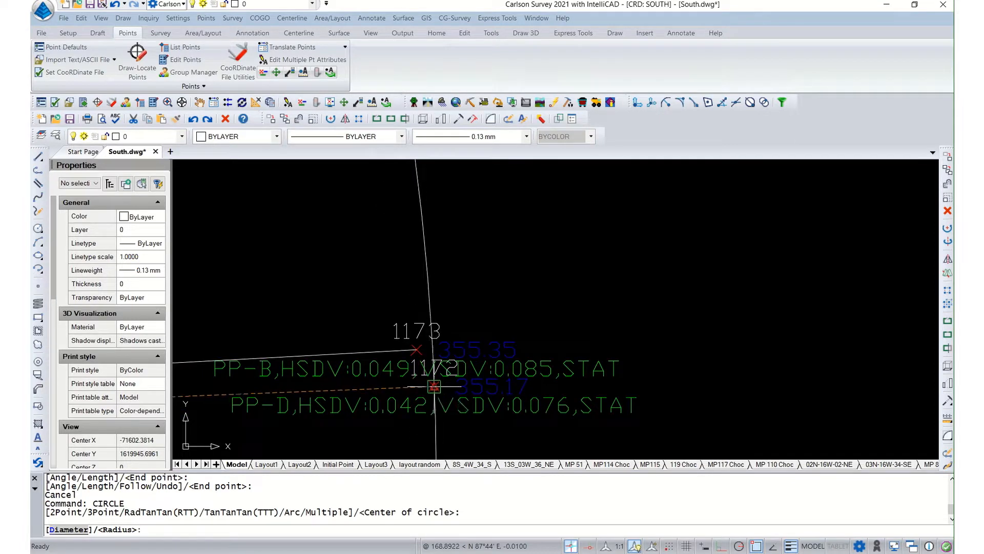
pyautogui.click(434, 385)
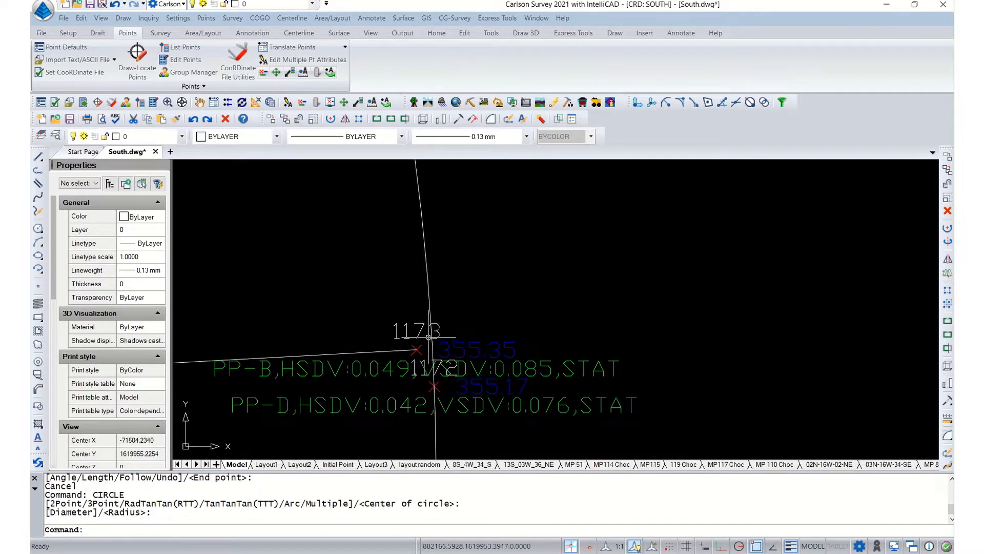
pyautogui.press('Escape')
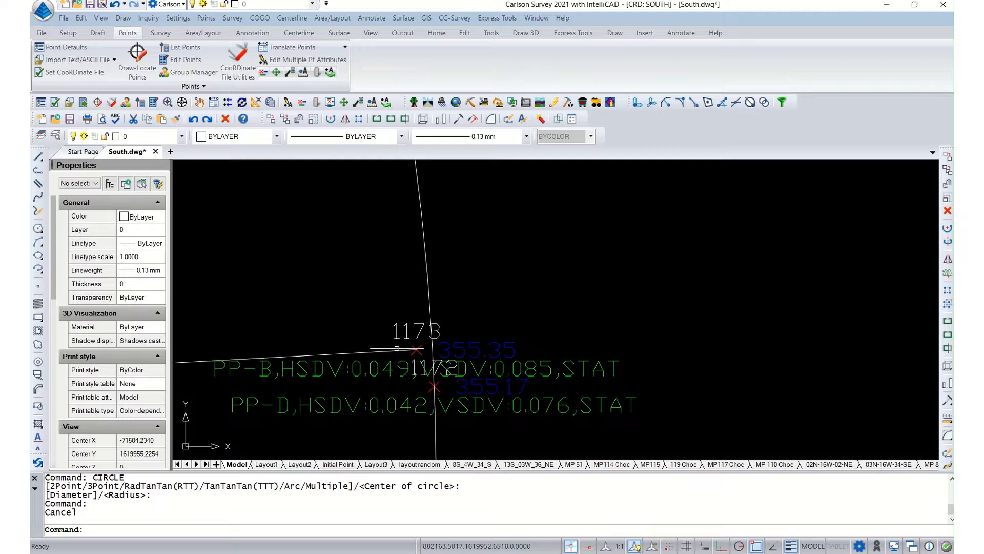
# - Set the entity snap modes to Nearest, Midpoint, Intersection and Apparent intersection
pyautogui.rightClick(754, 542)
pyautogui.click(792, 536)
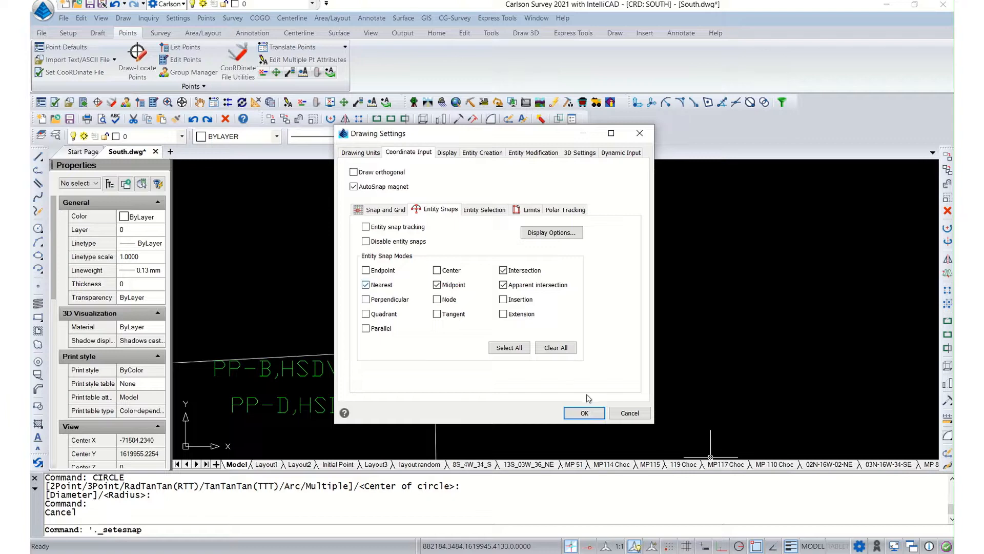
pyautogui.click(584, 413)
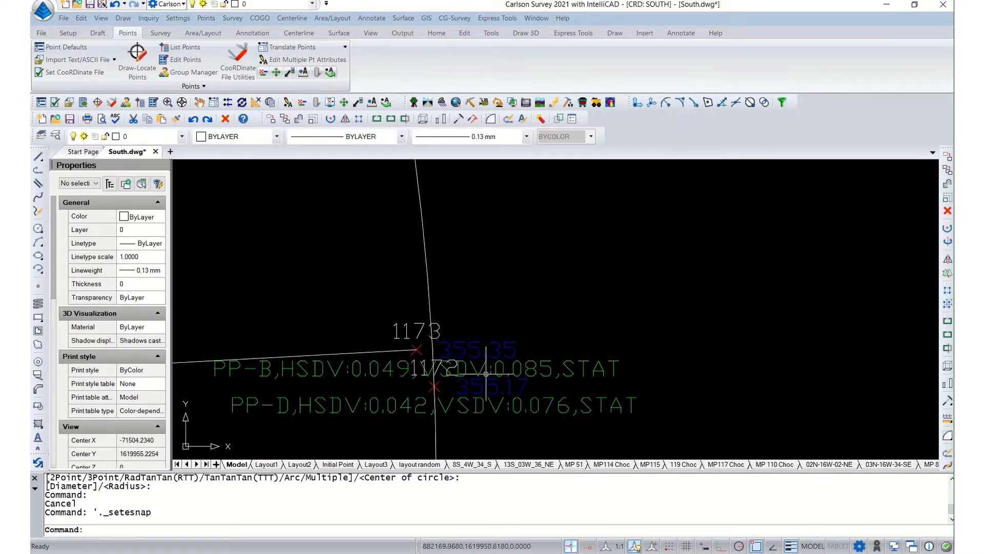
# - Stretch the end of the tie line at point 1173 straight onward to meet the circle
pyautogui.click(405, 351)
pyautogui.scroll(2, 429, 354)
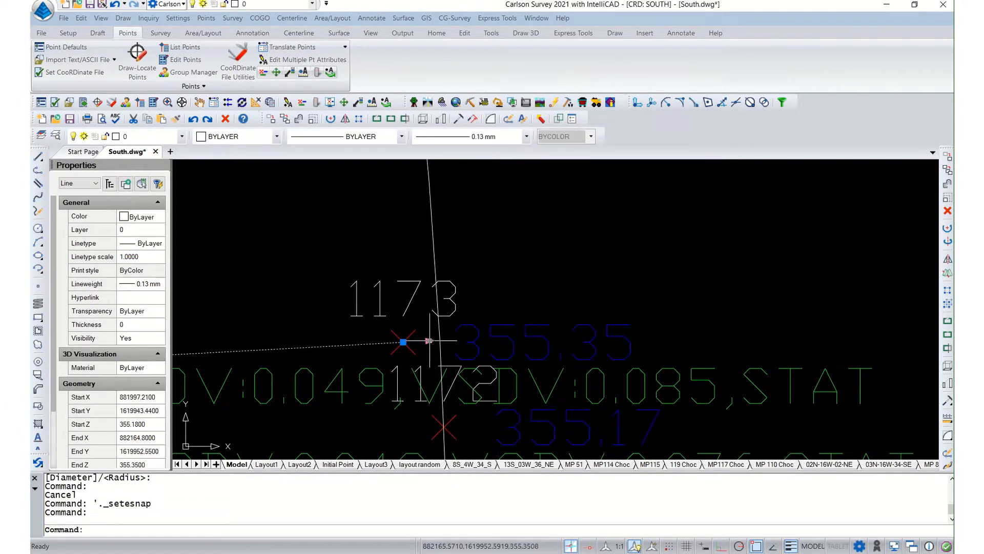
pyautogui.click(403, 342)
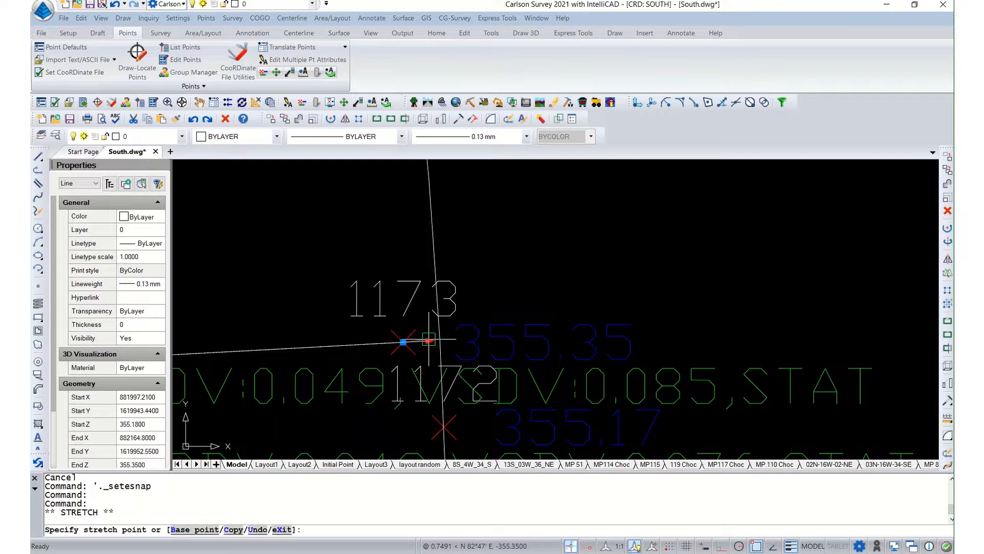
pyautogui.press('Escape')
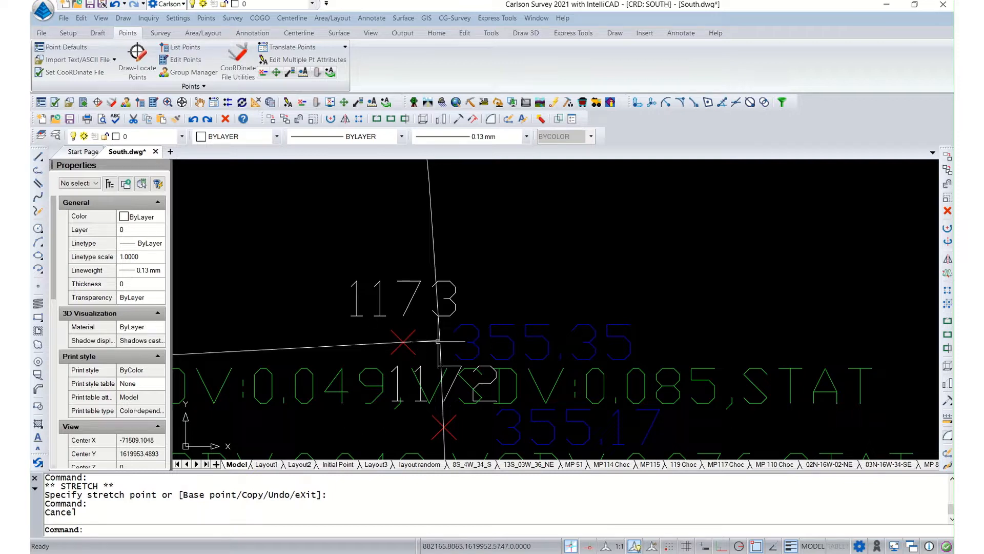
# - Delete the construction circle passing through point 1172
pyautogui.scroll(-1, 487, 327)
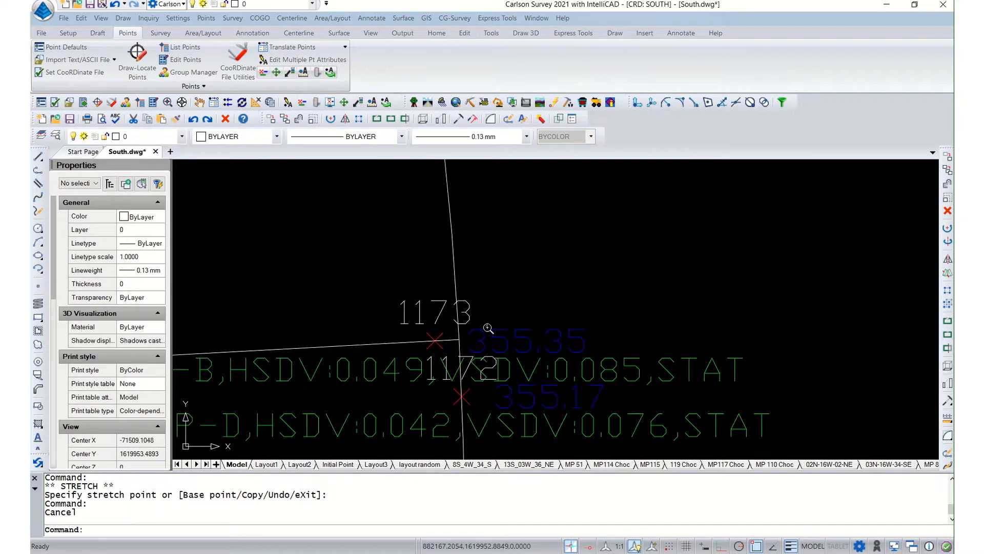
pyautogui.click(454, 284)
pyautogui.press('Delete')
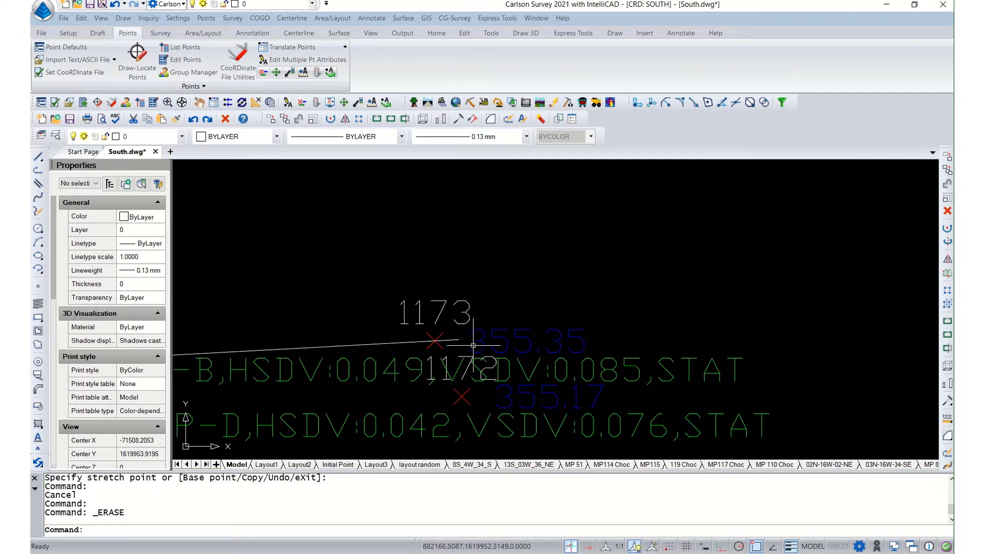
# - Move survey points 1173 and 1172 with their labels to the Hide layer and clear the selection
pyautogui.scroll(-1, 473, 344)
pyautogui.click(420, 365)
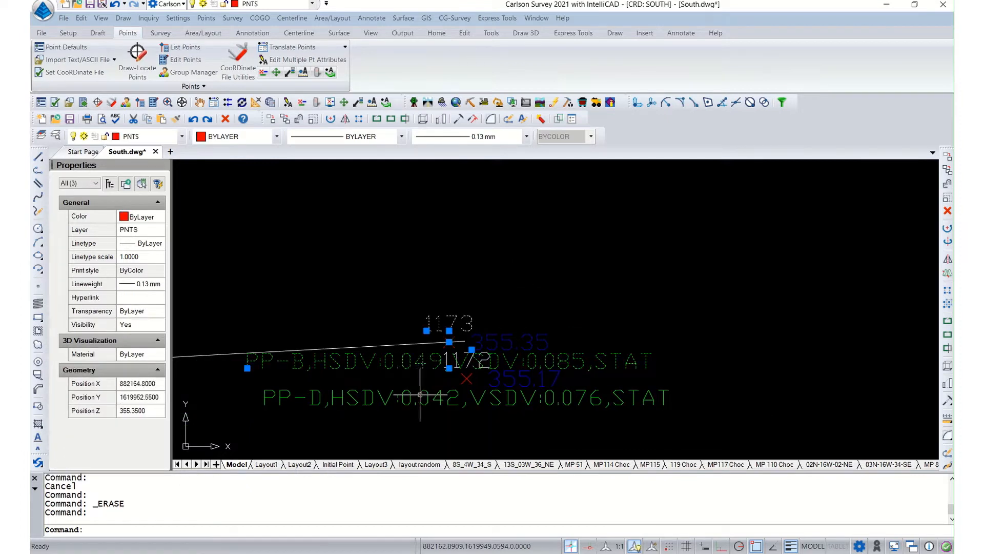
pyautogui.click(420, 394)
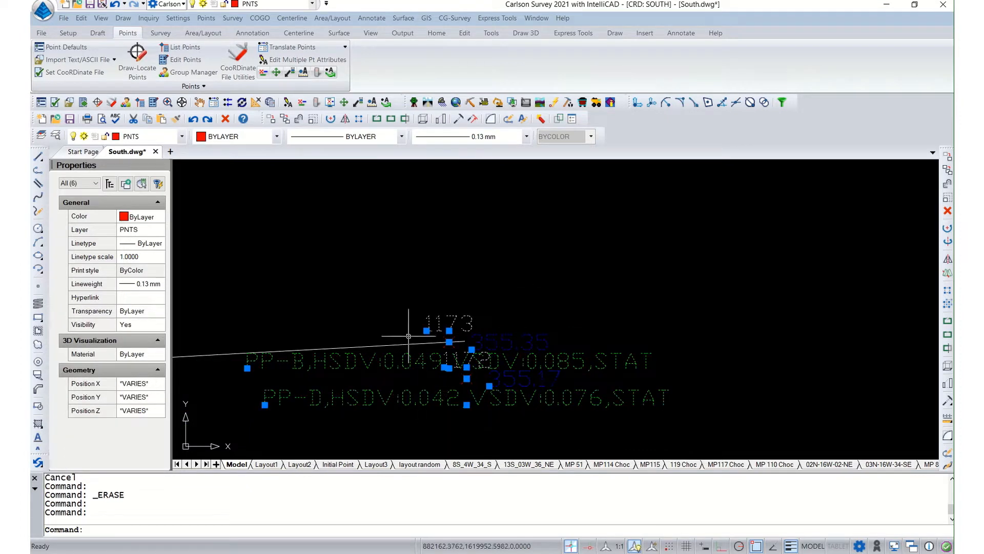
pyautogui.click(148, 136)
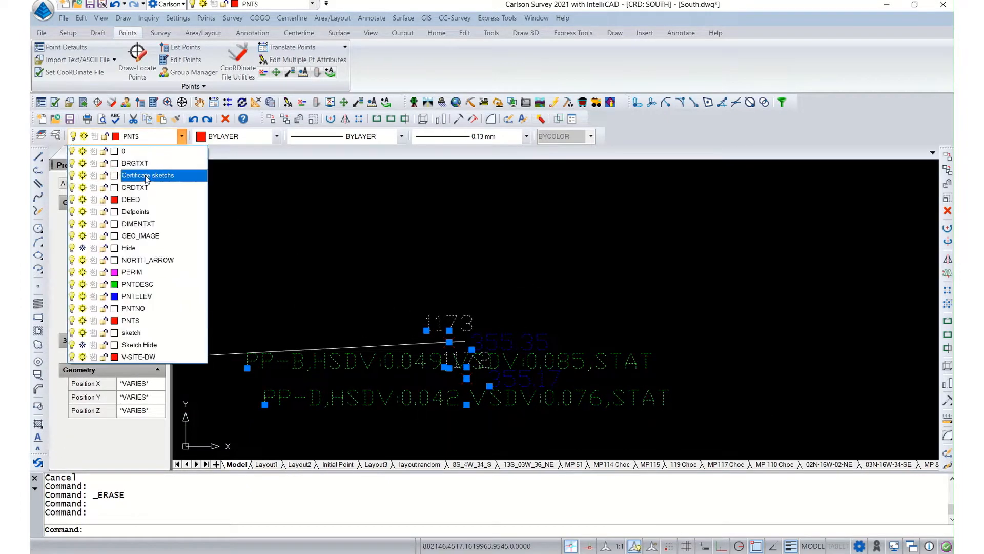
pyautogui.click(145, 249)
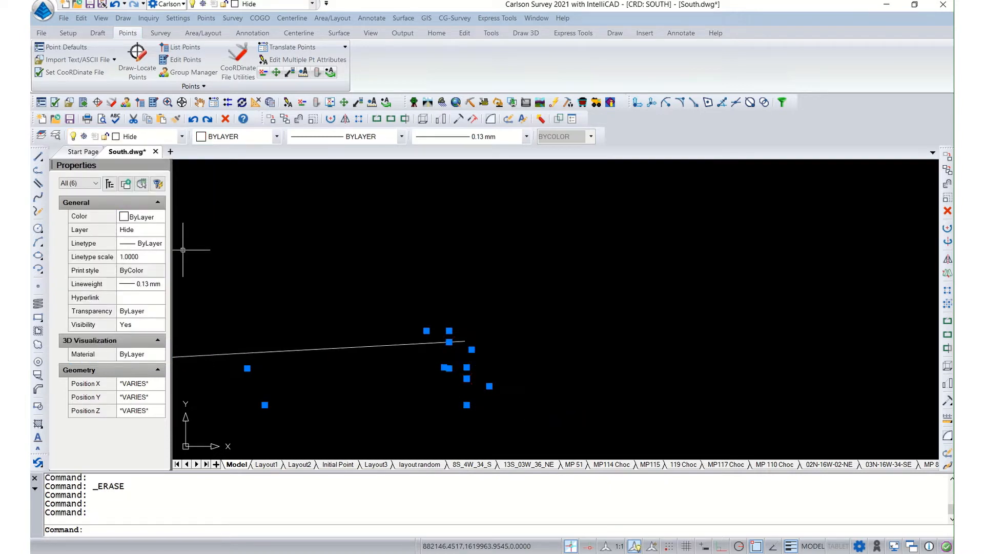
pyautogui.click(379, 272)
pyautogui.press('Escape')
pyautogui.press('Escape')
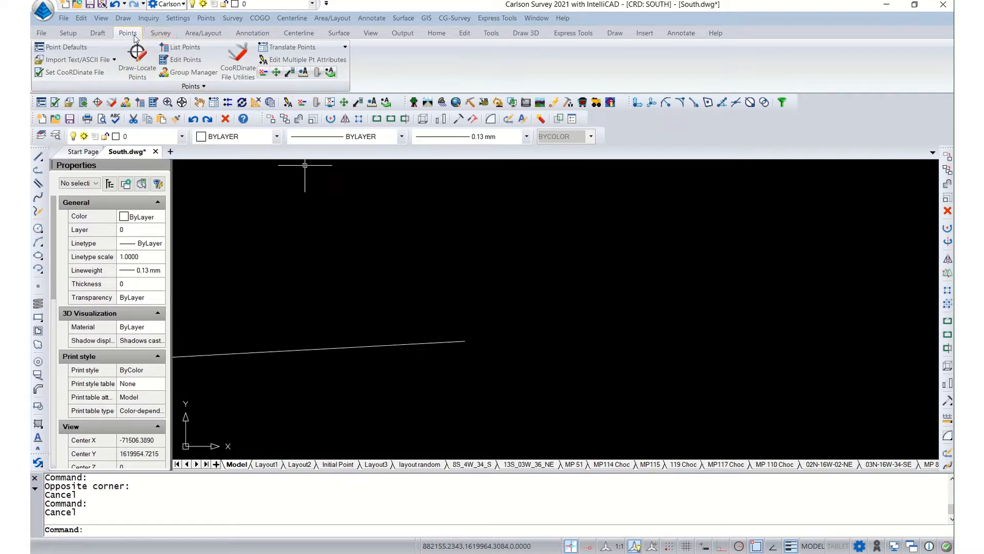
# - Insert symbol SPT20 at scale 6 on the outer end of the tie line where point 1173 was
pyautogui.click(123, 18)
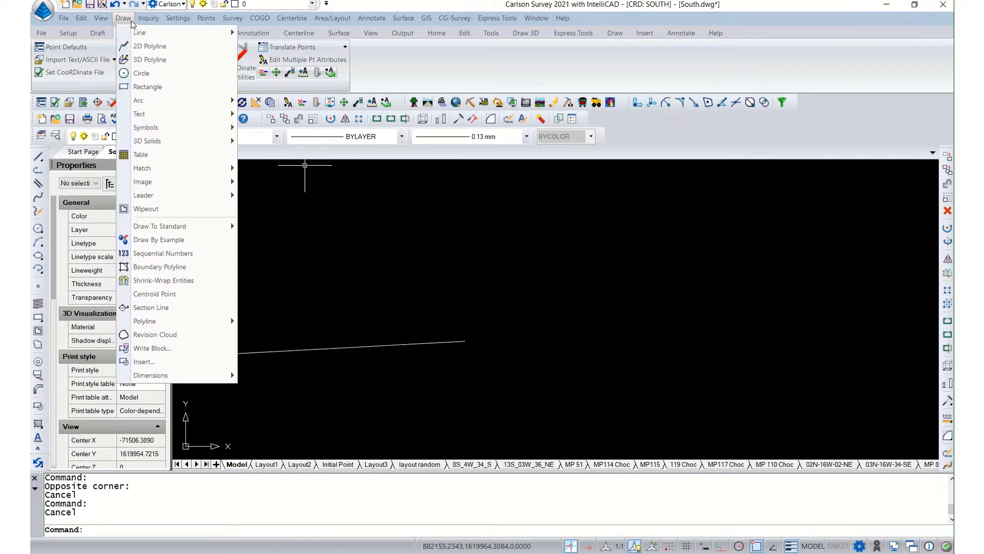
pyautogui.moveTo(179, 132)
pyautogui.click(276, 127)
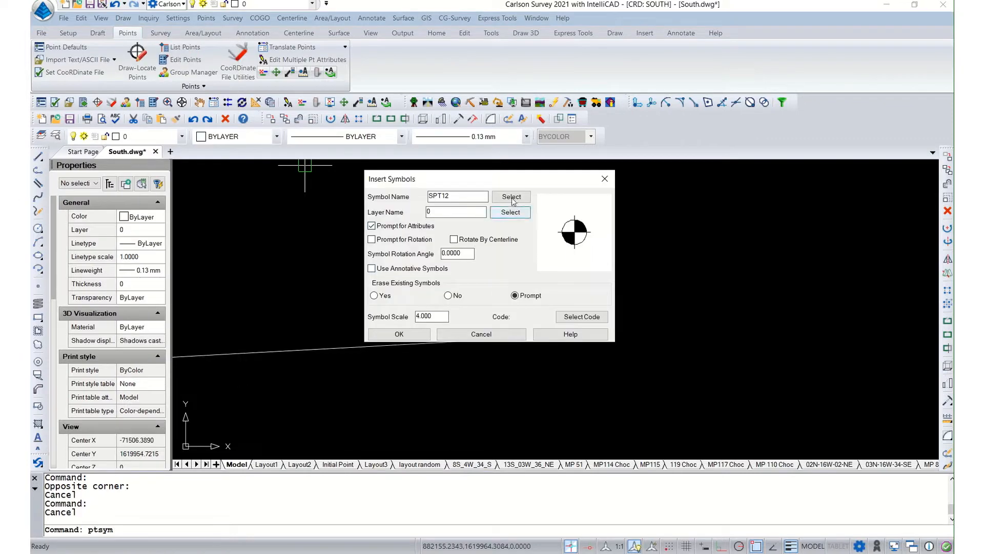
pyautogui.click(511, 197)
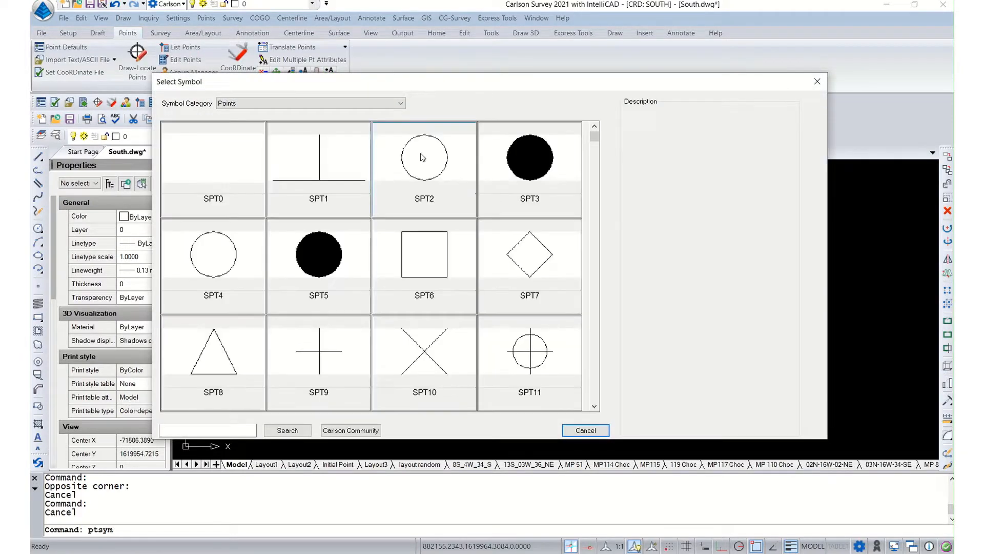
pyautogui.click(598, 331)
pyautogui.doubleClick(219, 340)
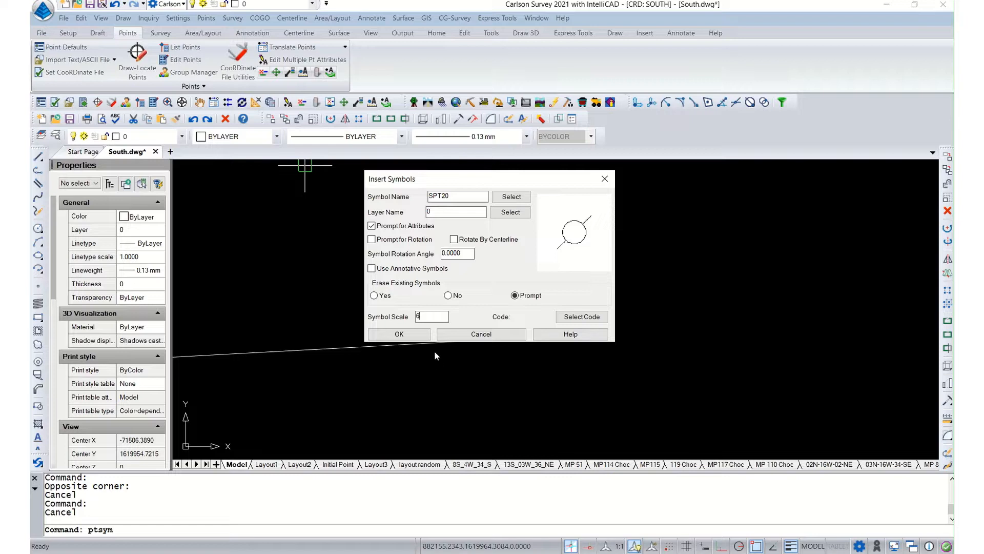
pyautogui.click(399, 333)
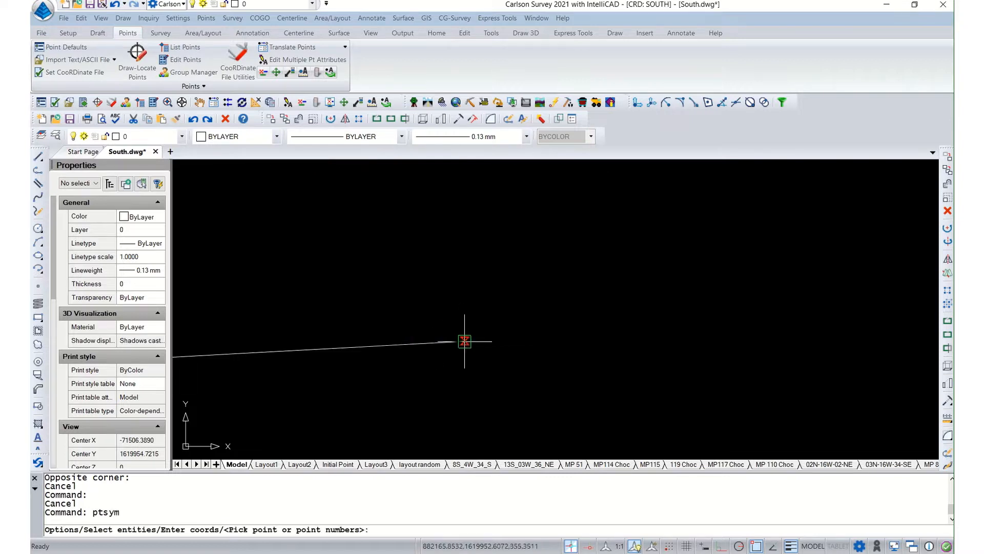
pyautogui.click(470, 341)
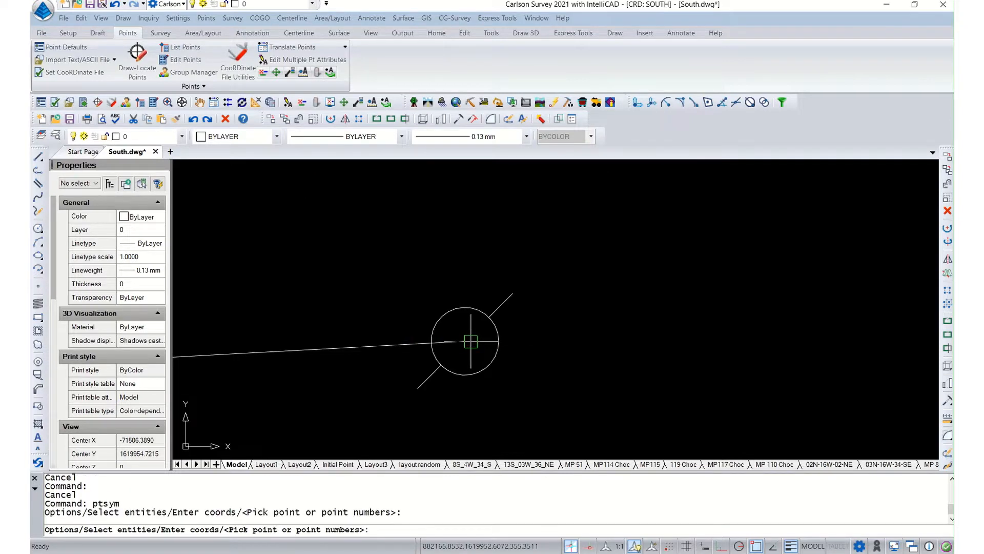
pyautogui.press('Escape')
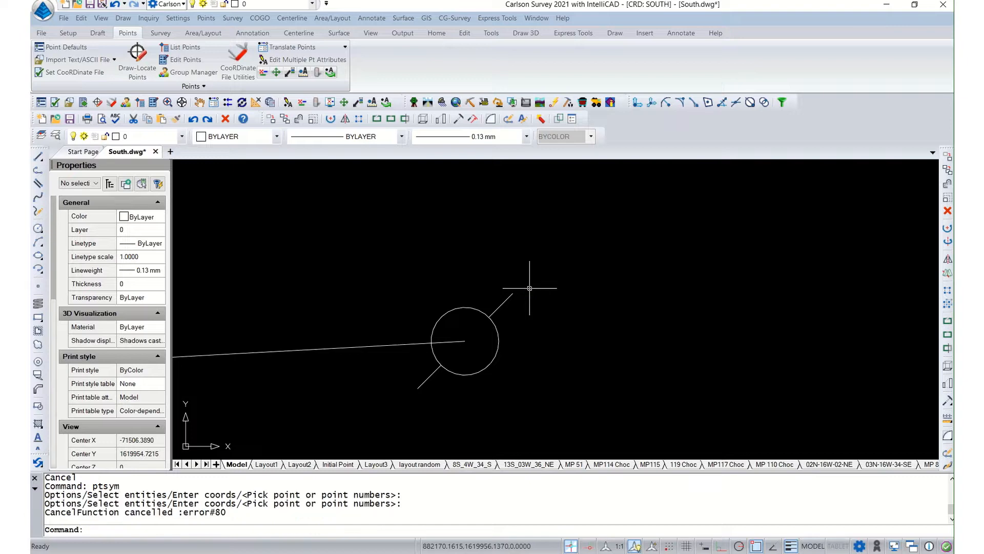
# - Draw a construction circle centred on point 1166 and passing through point 1171, with the Nearest entity snap turned off
pyautogui.scroll(-6, 529, 288)
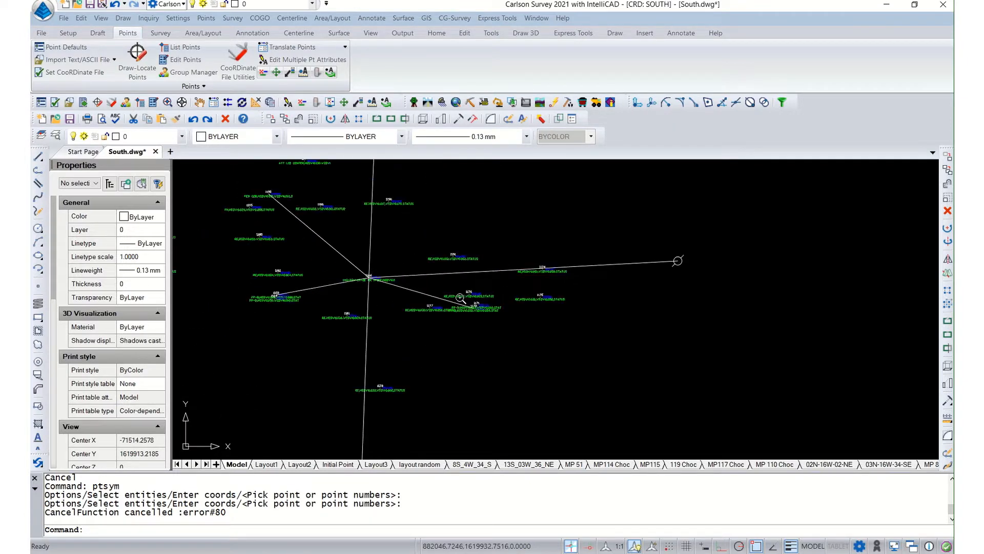
pyautogui.scroll(6, 460, 297)
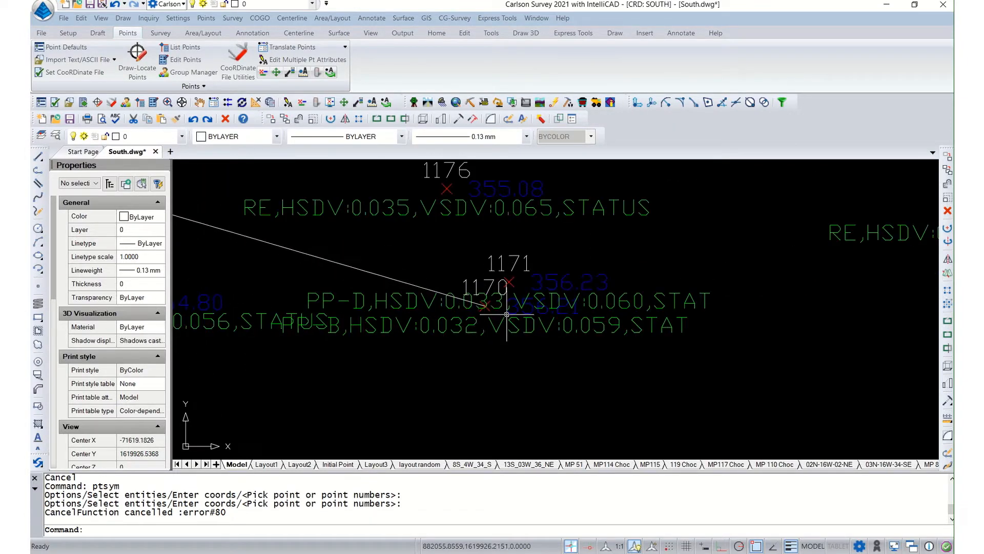
pyautogui.scroll(-5, 507, 313)
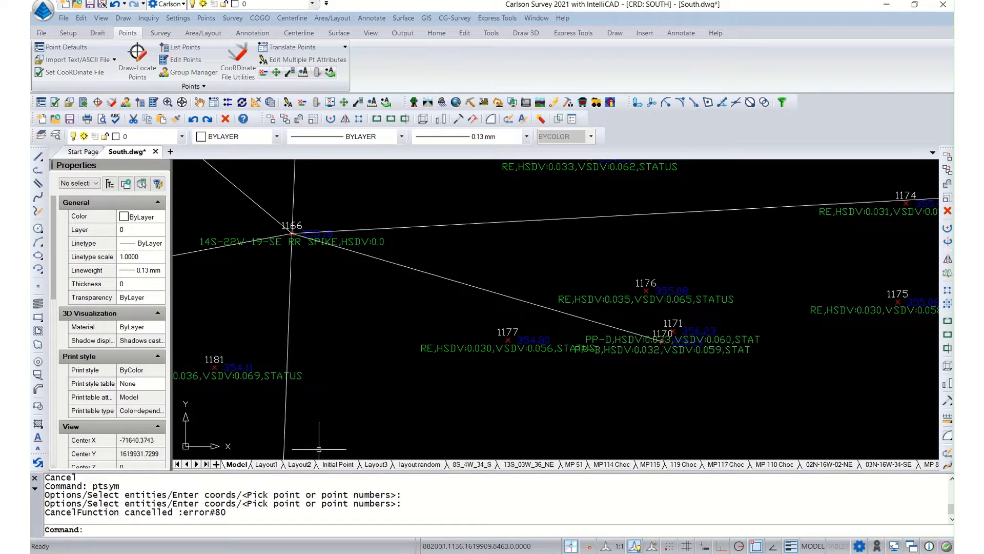
pyautogui.rightClick(349, 308)
pyautogui.moveTo(404, 330)
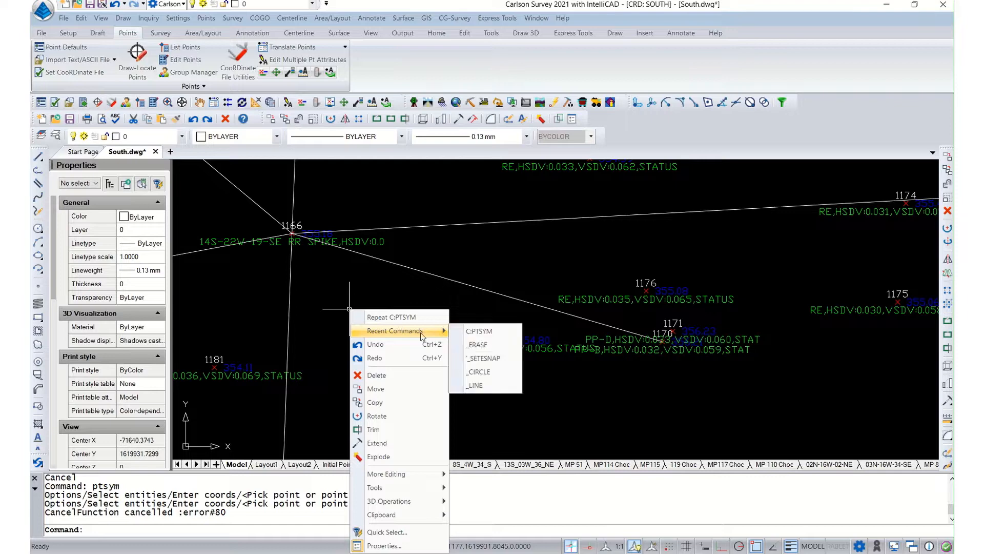
pyautogui.click(481, 373)
pyautogui.scroll(5, 278, 219)
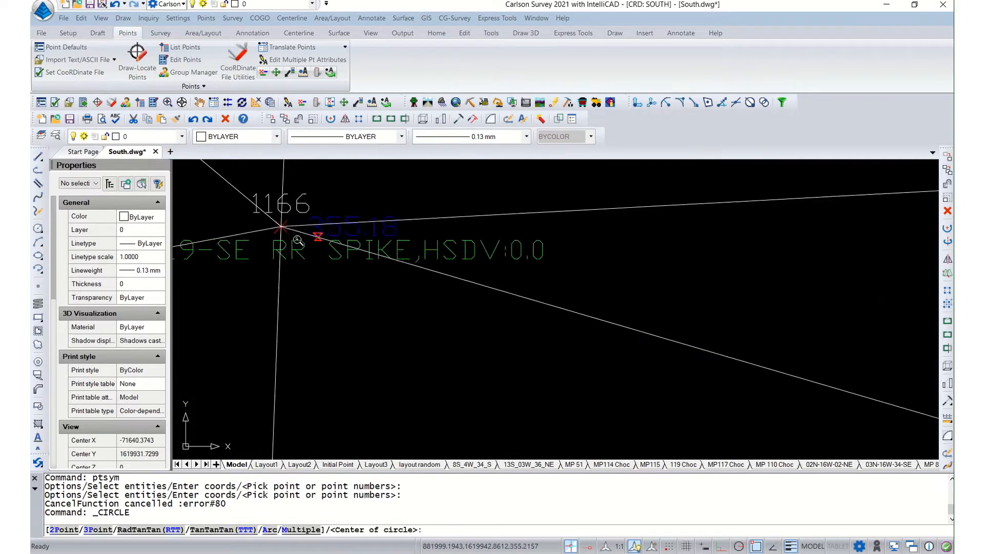
pyautogui.click(272, 216)
pyautogui.scroll(-5, 272, 217)
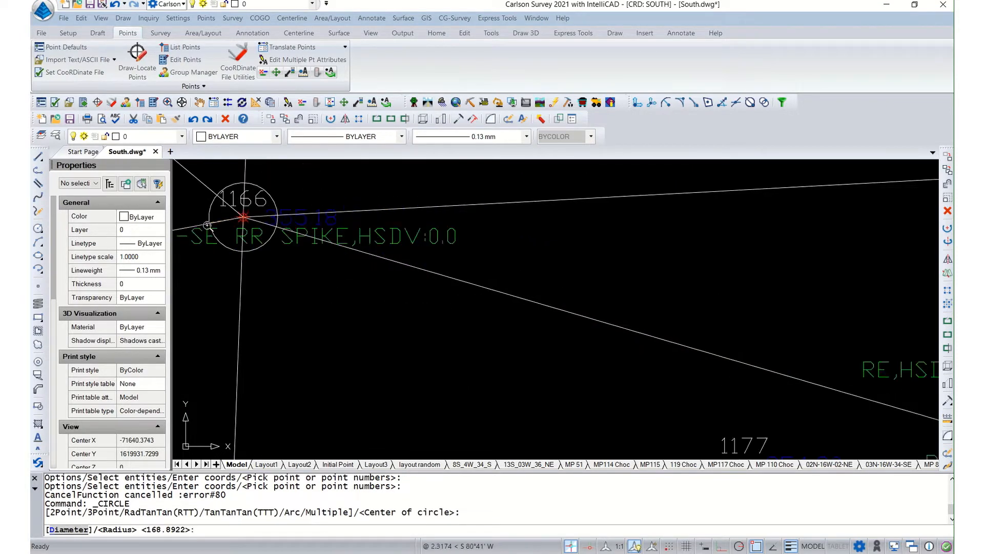
pyautogui.scroll(5, 521, 336)
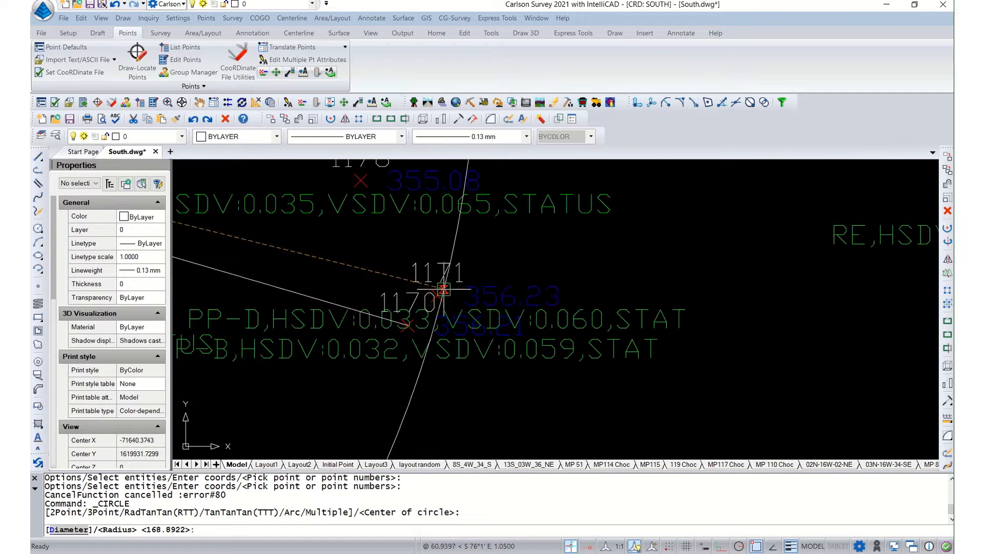
pyautogui.rightClick(756, 547)
pyautogui.click(782, 535)
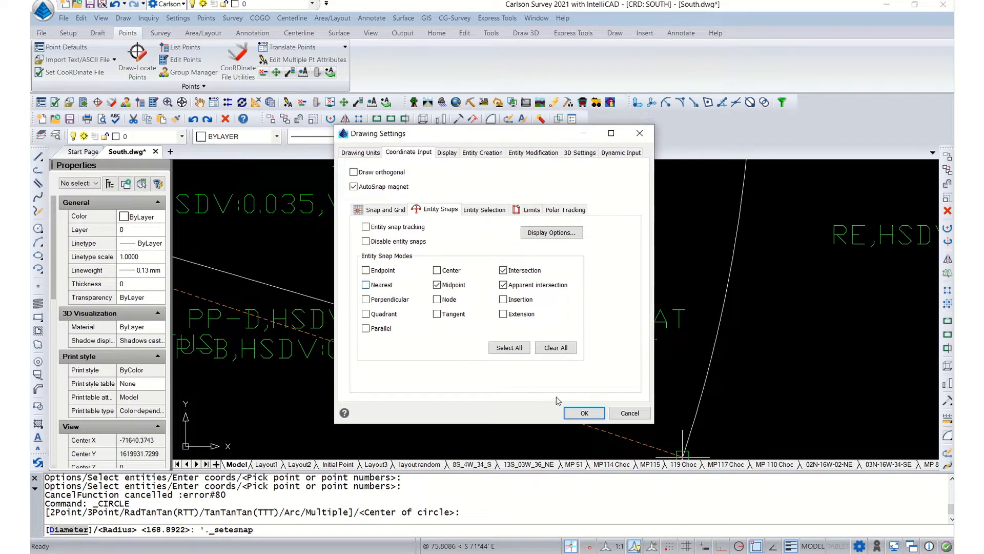
pyautogui.click(585, 413)
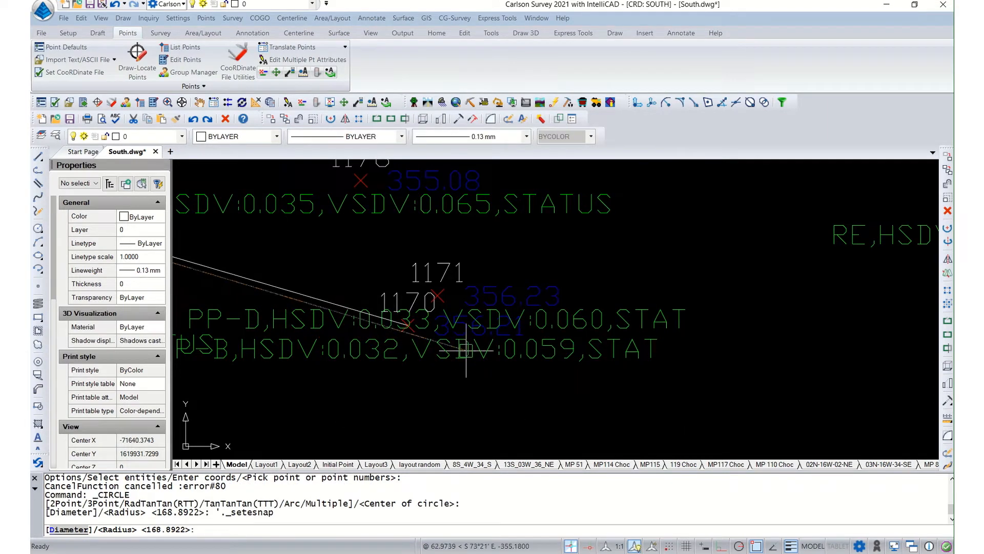
pyautogui.click(438, 296)
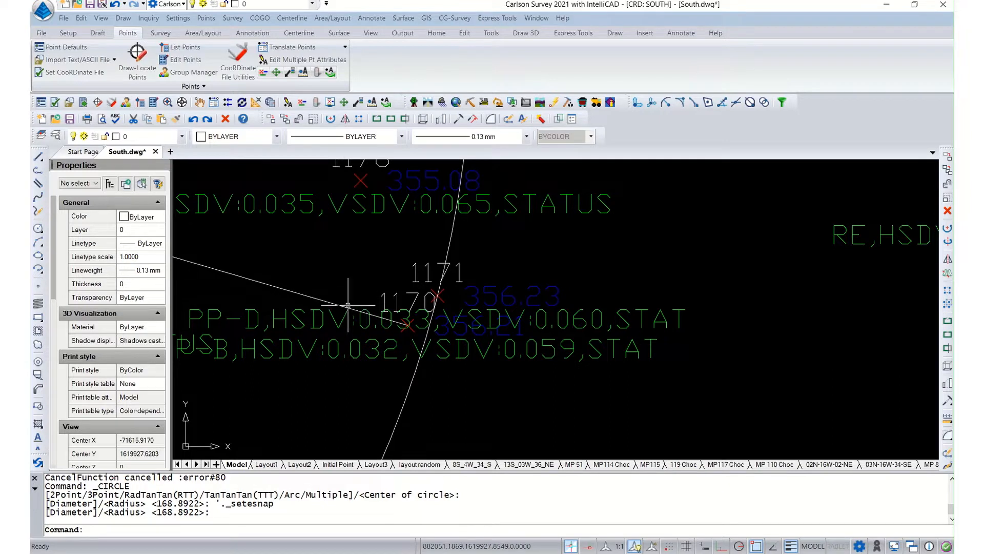
# - Select the tie line that runs from point 1166 to point 1170
pyautogui.click(349, 306)
pyautogui.click(349, 307)
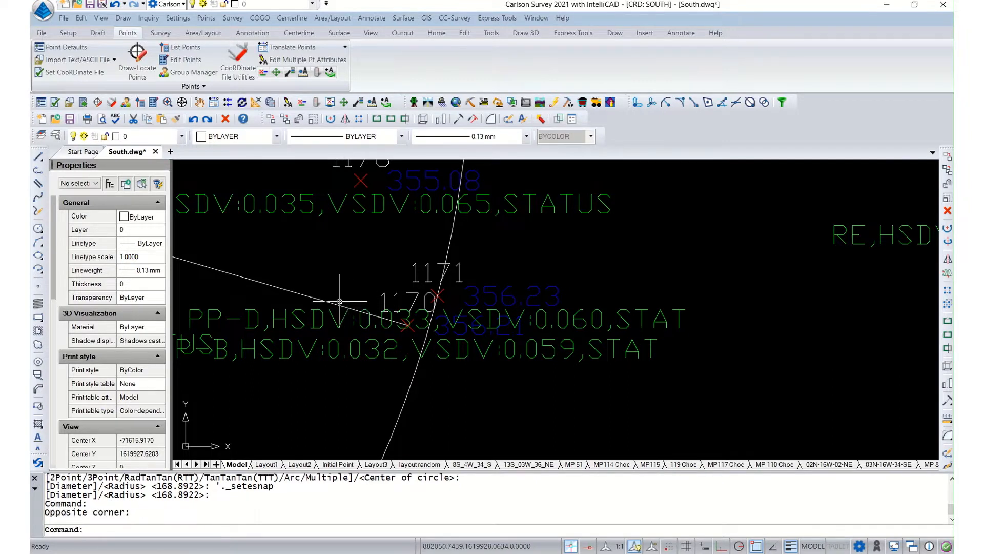
pyautogui.click(340, 298)
pyautogui.click(472, 347)
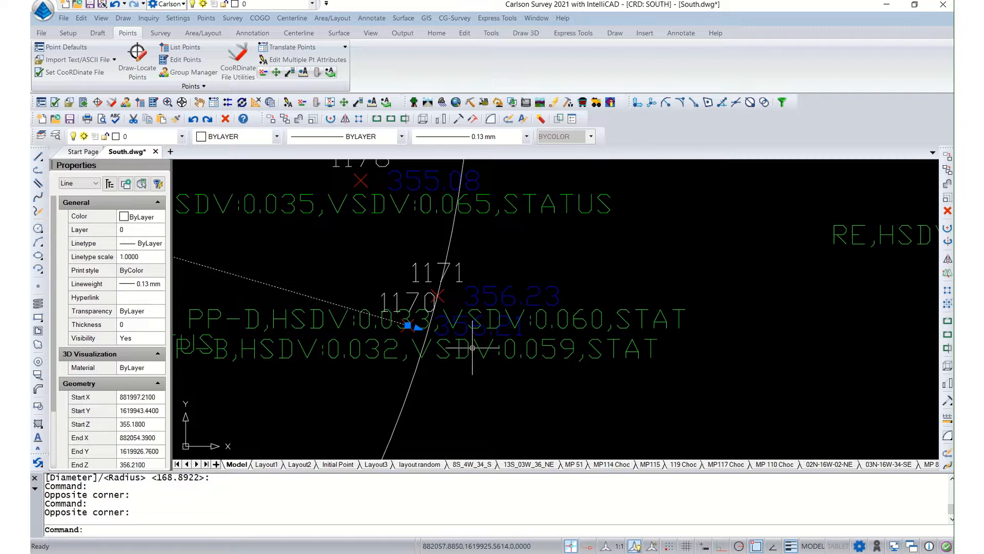
pyautogui.rightClick(758, 546)
pyautogui.click(784, 507)
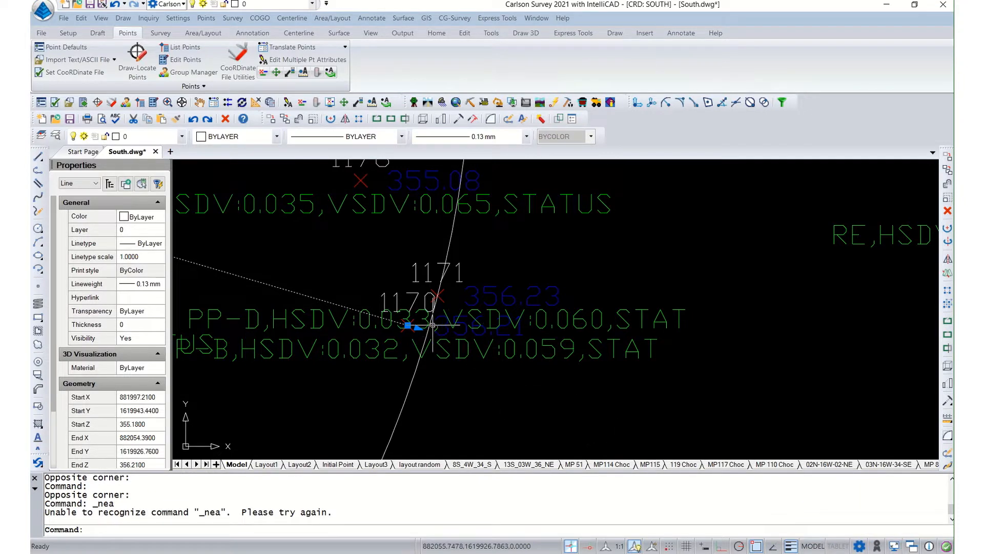
pyautogui.click(416, 333)
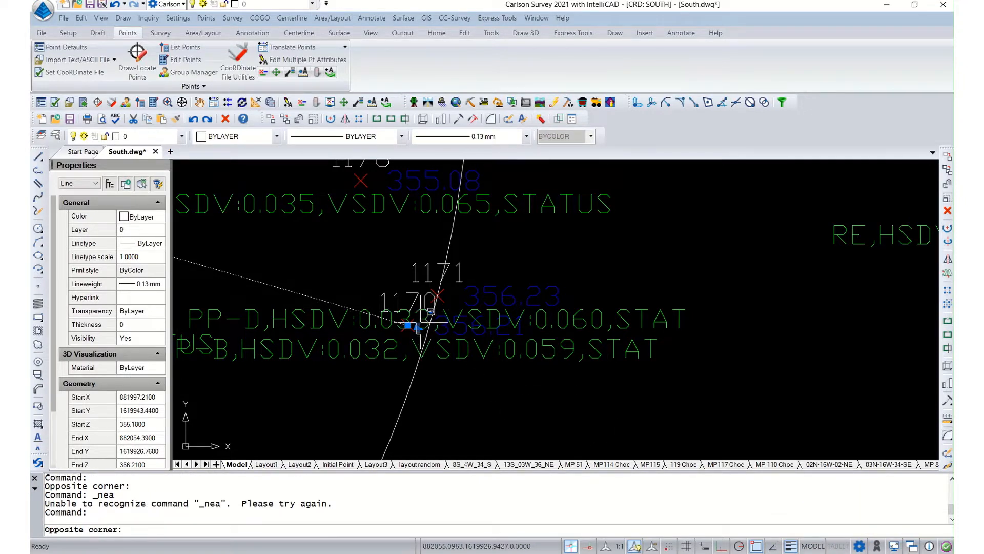
pyautogui.click(430, 312)
# - Stretch the tie line's end at point 1170 straight onward to the circle with a Nearest snap, and clear the selection
pyautogui.click(418, 327)
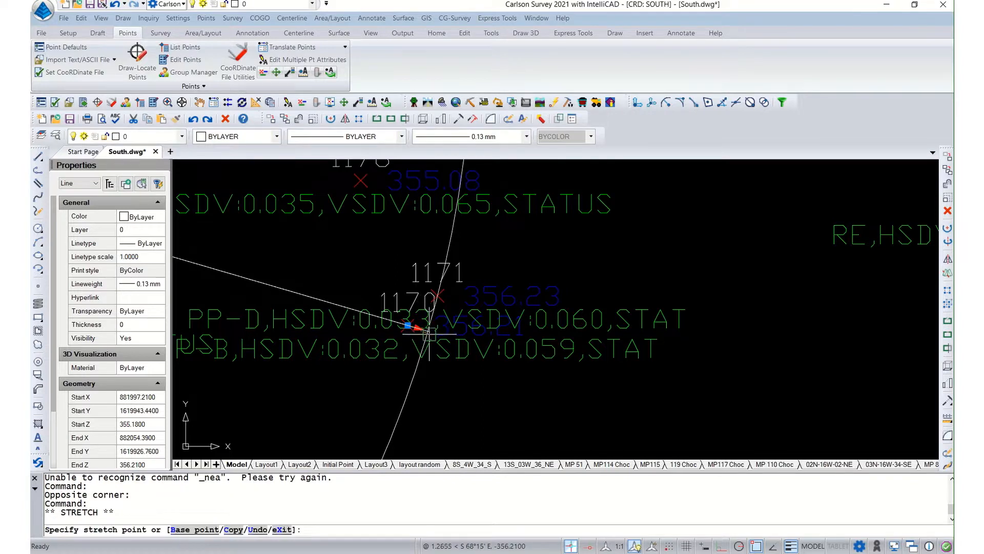
pyautogui.click(757, 547)
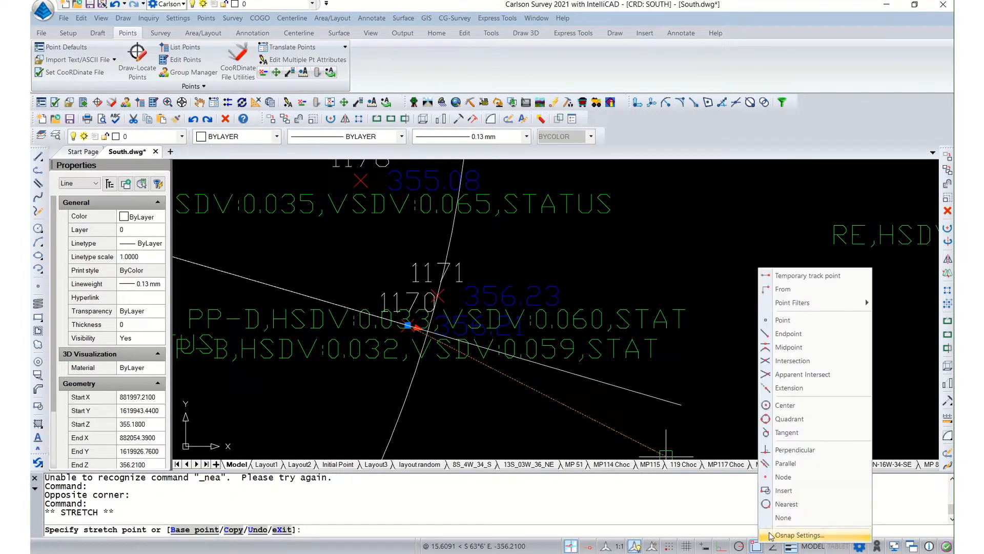
pyautogui.click(815, 504)
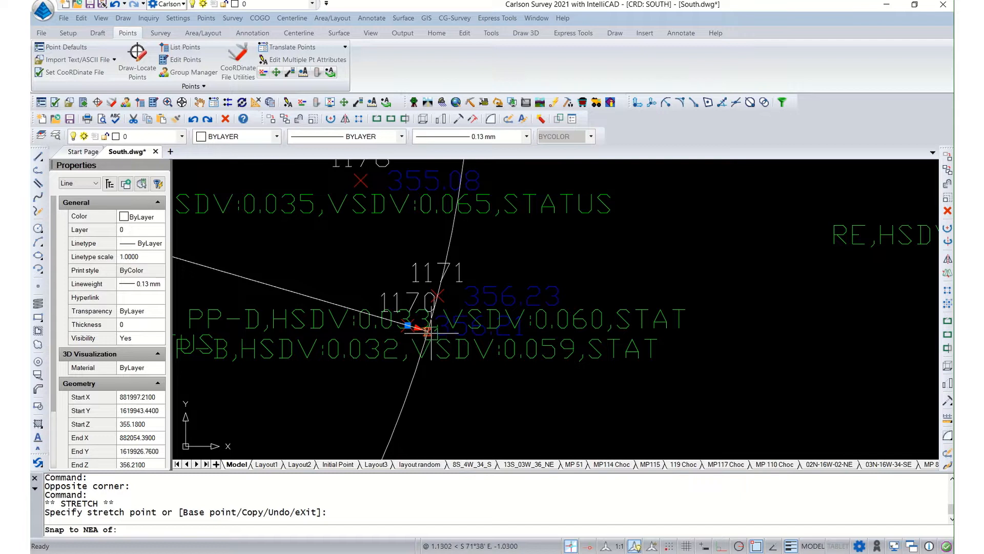
pyautogui.click(429, 332)
pyautogui.click(542, 251)
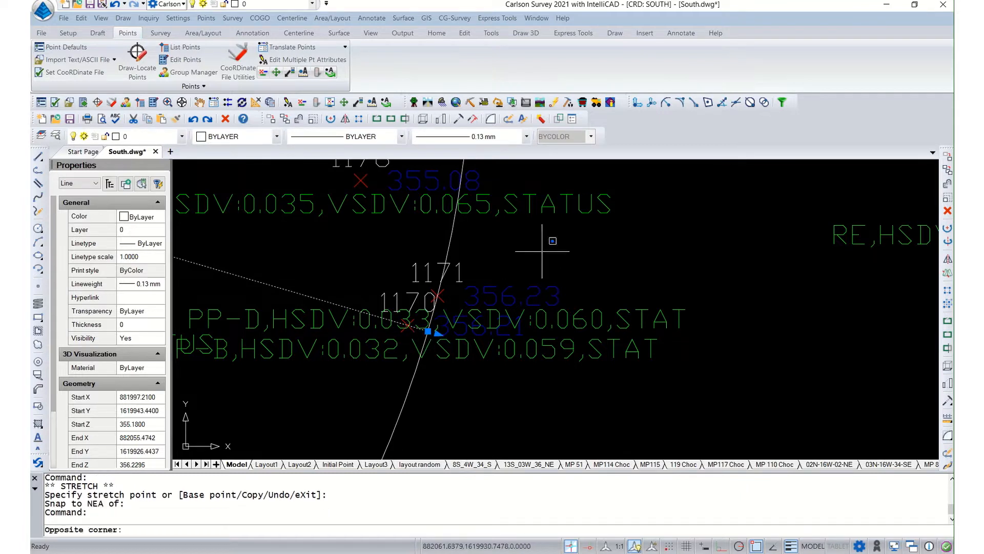
pyautogui.press('Escape')
pyautogui.press('Escape')
# - Move survey points 1171 and 1170 with their labels to the Hide layer and clear the selection
pyautogui.click(465, 336)
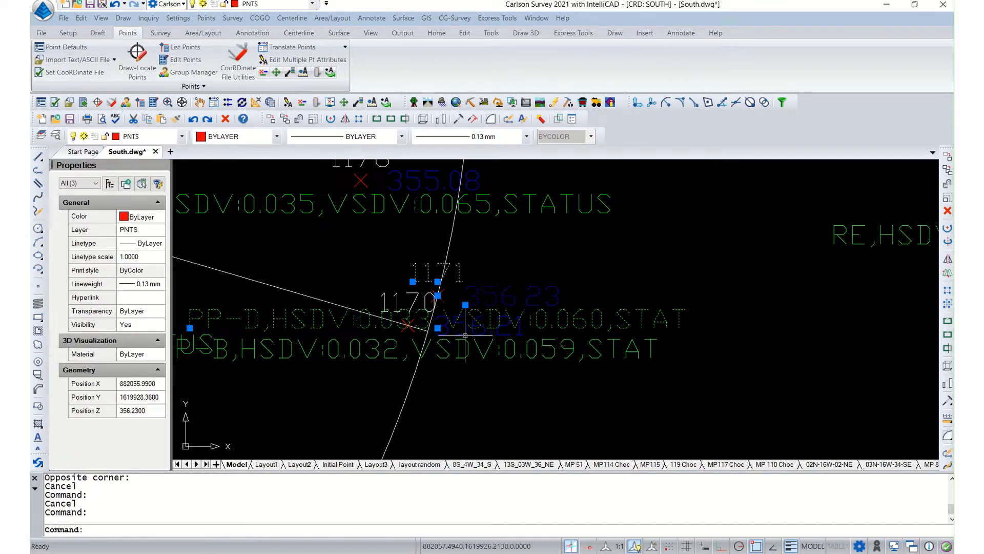
pyautogui.click(459, 351)
pyautogui.click(182, 136)
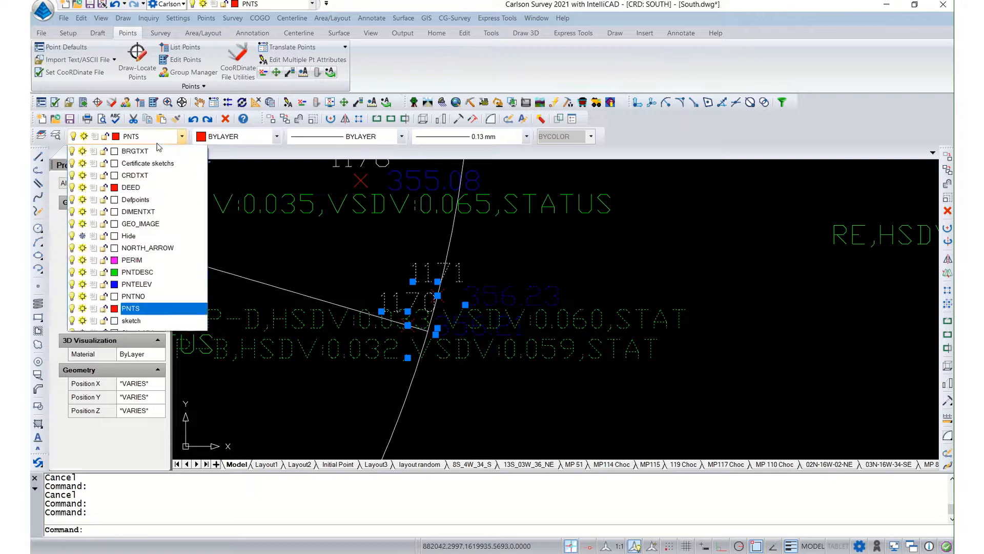
pyautogui.click(129, 247)
pyautogui.click(338, 258)
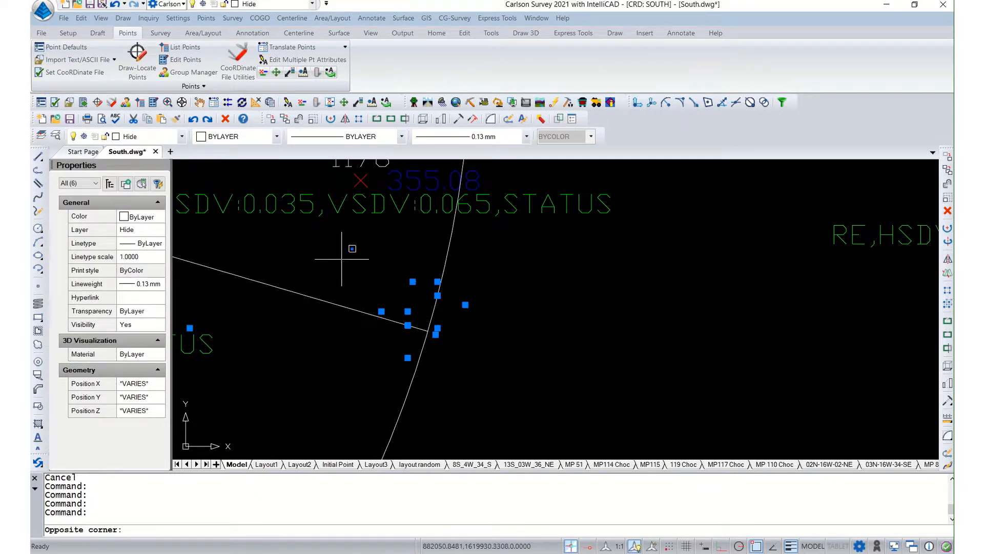
pyautogui.press('Escape')
pyautogui.press('Escape')
# - Insert symbol SPT20 at scale 6 where the extended tie line meets the construction circle
pyautogui.rightClick(348, 280)
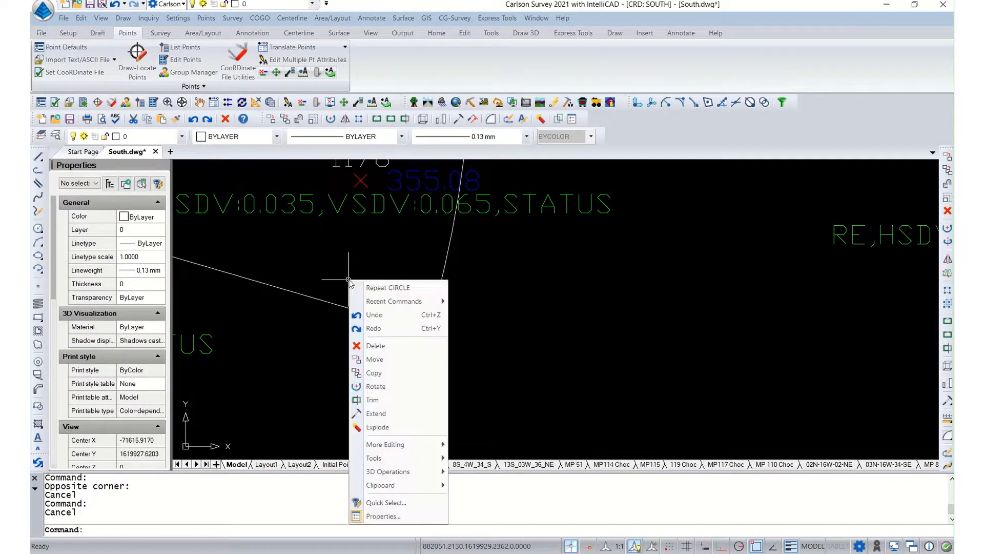
pyautogui.moveTo(405, 301)
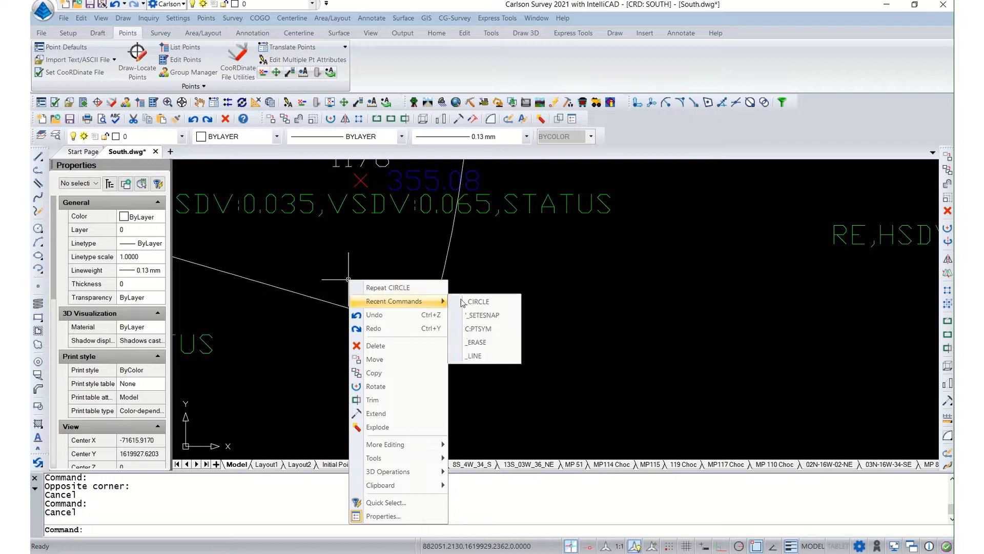
pyautogui.click(490, 330)
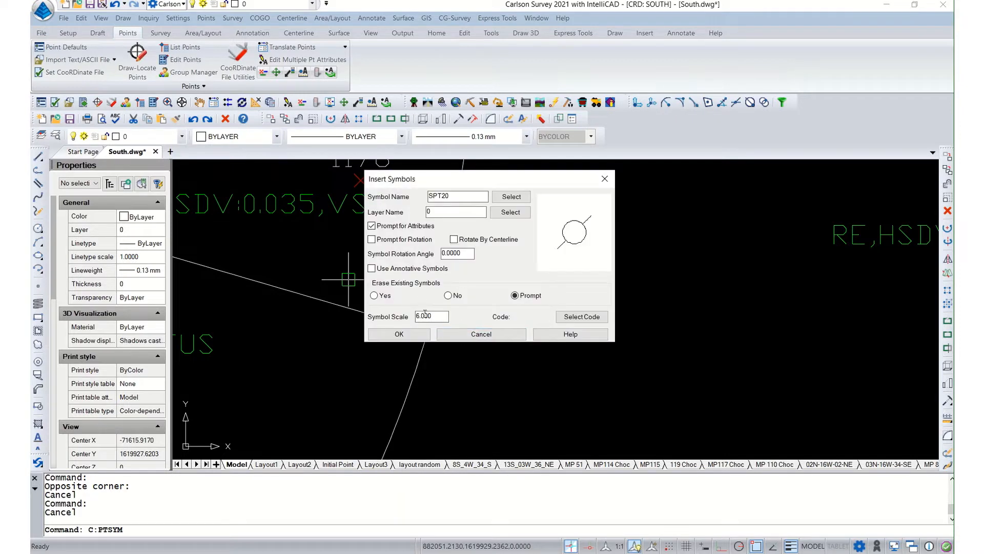
pyautogui.click(414, 334)
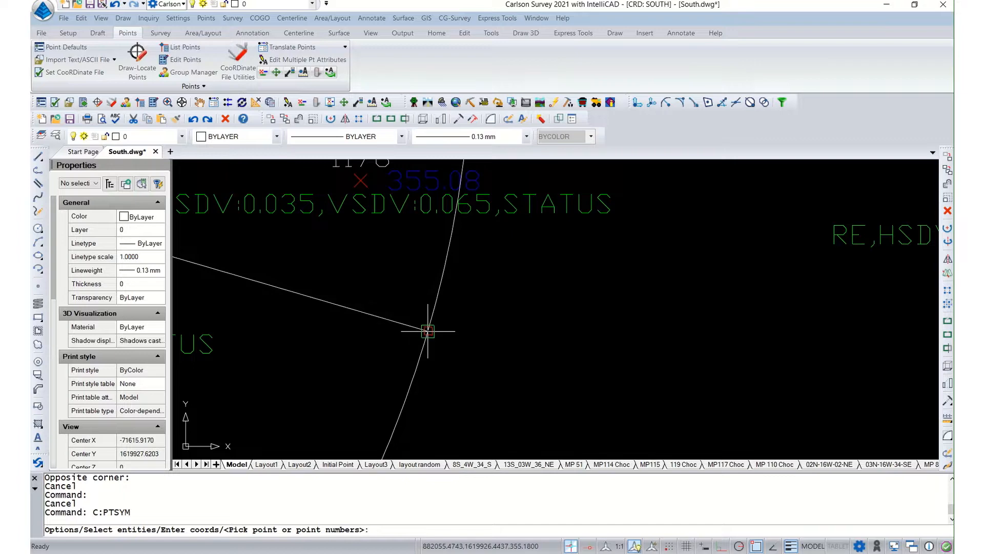
pyautogui.click(428, 330)
pyautogui.scroll(-3, 630, 286)
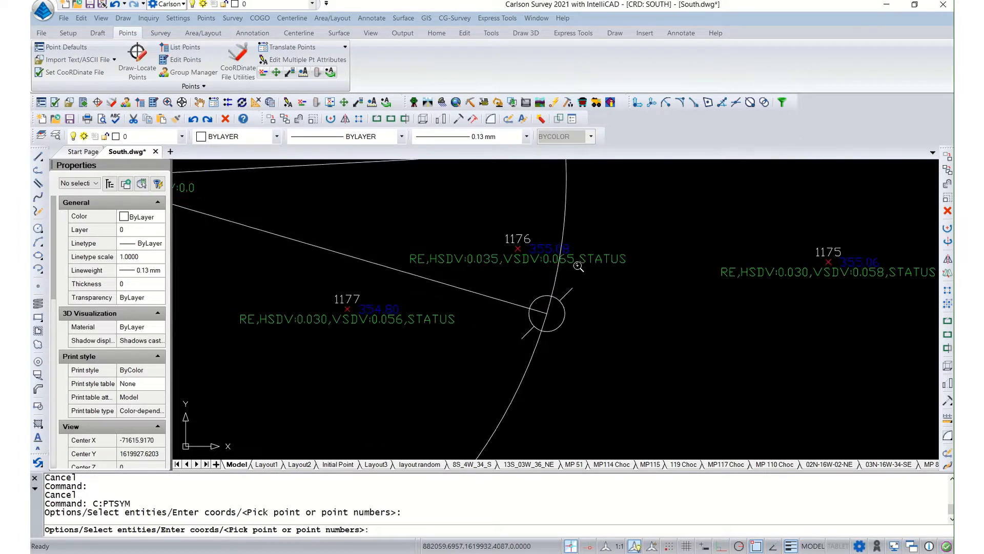
pyautogui.press('Escape')
# - Delete the construction circle running through the newly placed pole symbol
pyautogui.click(556, 276)
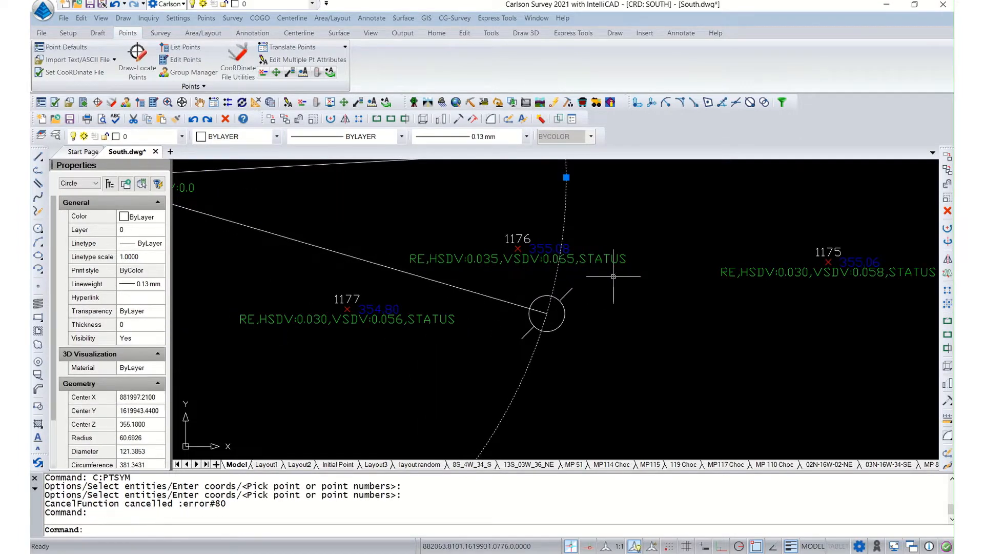
pyautogui.press('Delete')
pyautogui.scroll(-5, 613, 276)
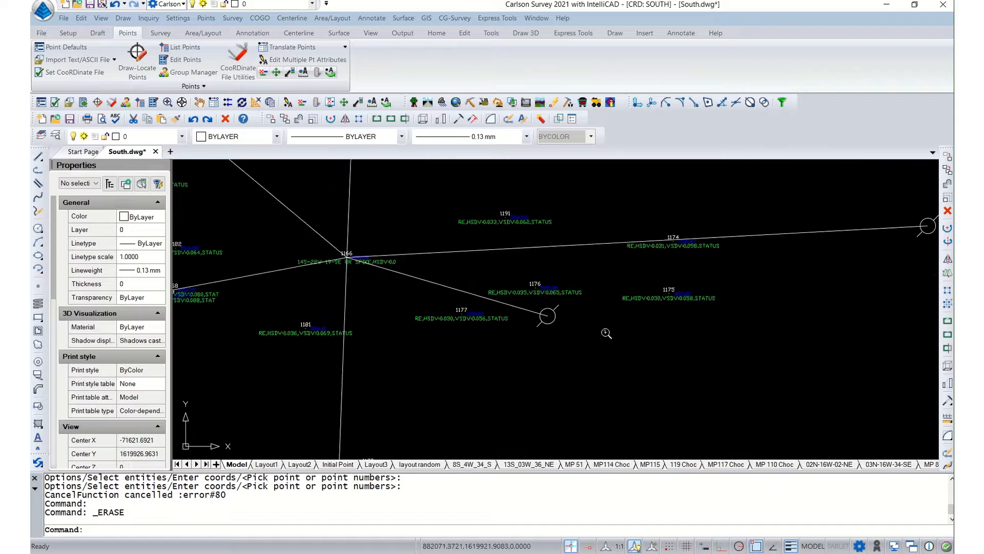
# - Draw a construction circle centred on point 1166 and passing through point 1169
pyautogui.scroll(1, 466, 311)
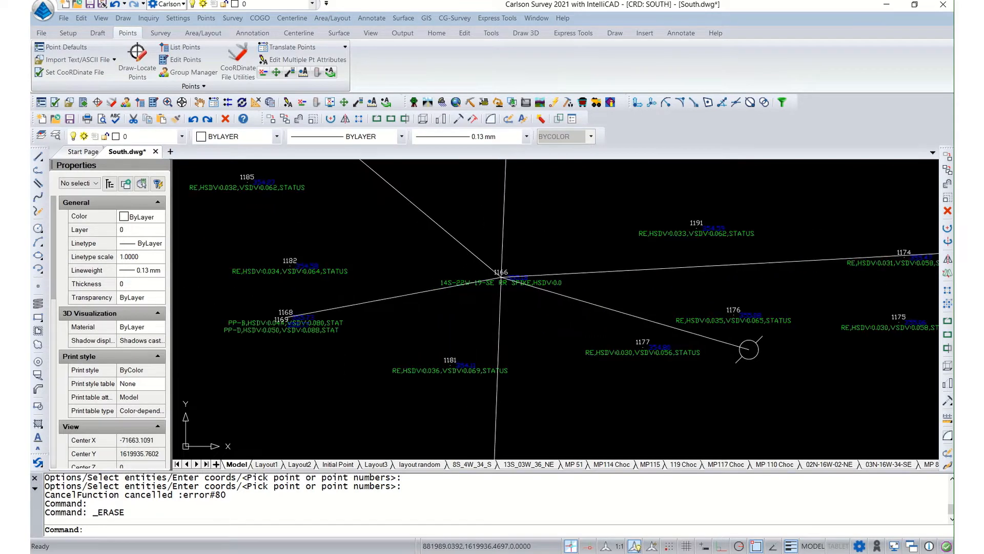
pyautogui.rightClick(470, 305)
pyautogui.moveTo(554, 327)
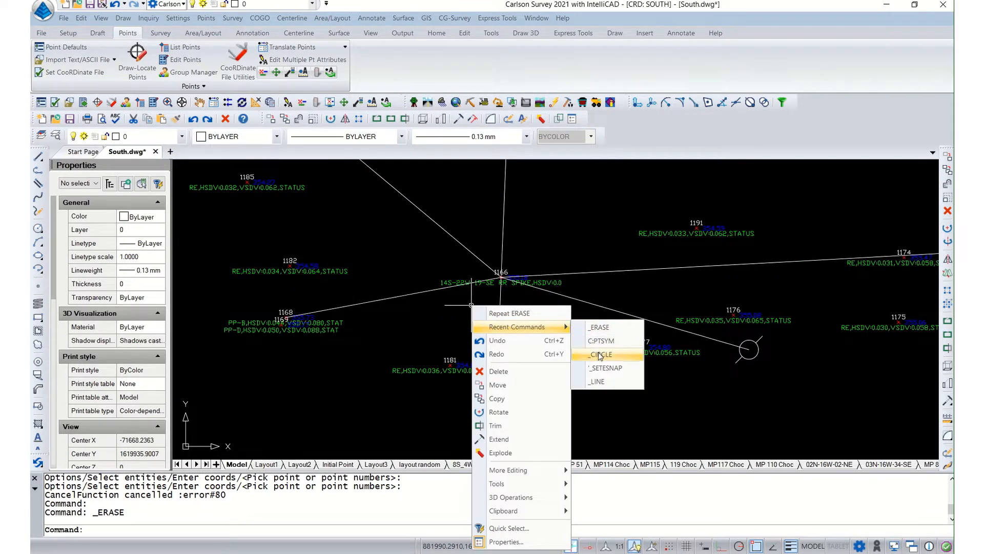
pyautogui.click(601, 354)
pyautogui.scroll(5, 505, 290)
pyautogui.scroll(-1, 503, 287)
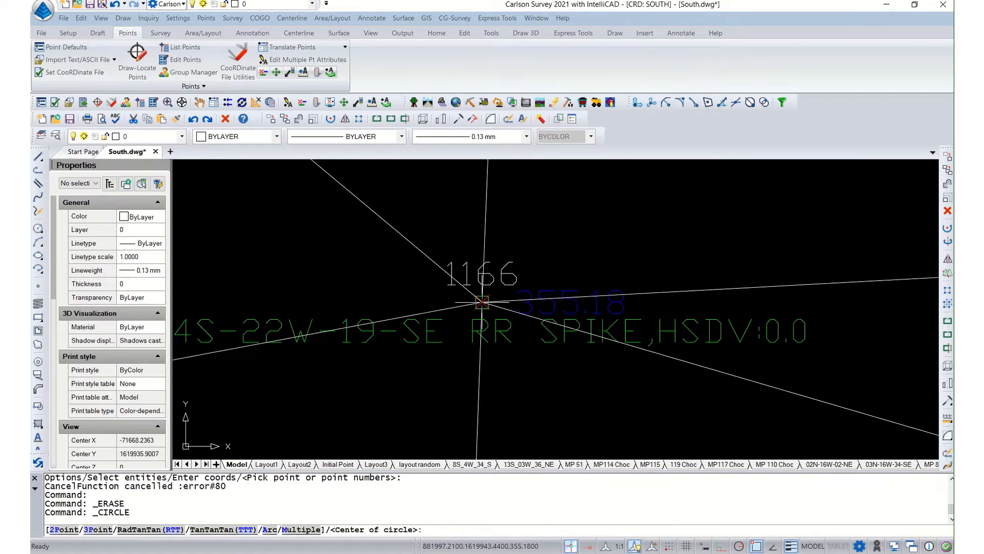
pyautogui.click(484, 300)
pyautogui.scroll(-4, 484, 300)
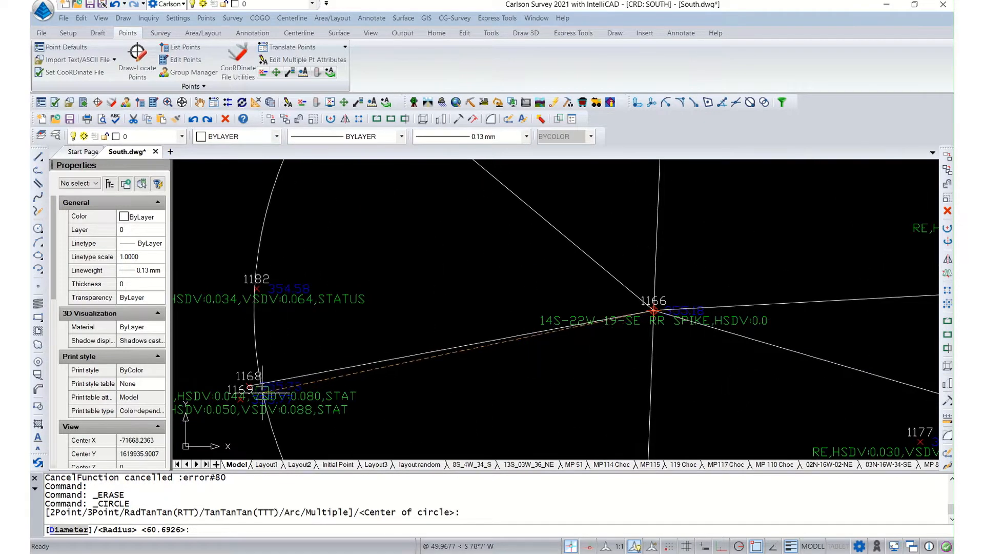
pyautogui.scroll(8, 258, 395)
pyautogui.press('Return')
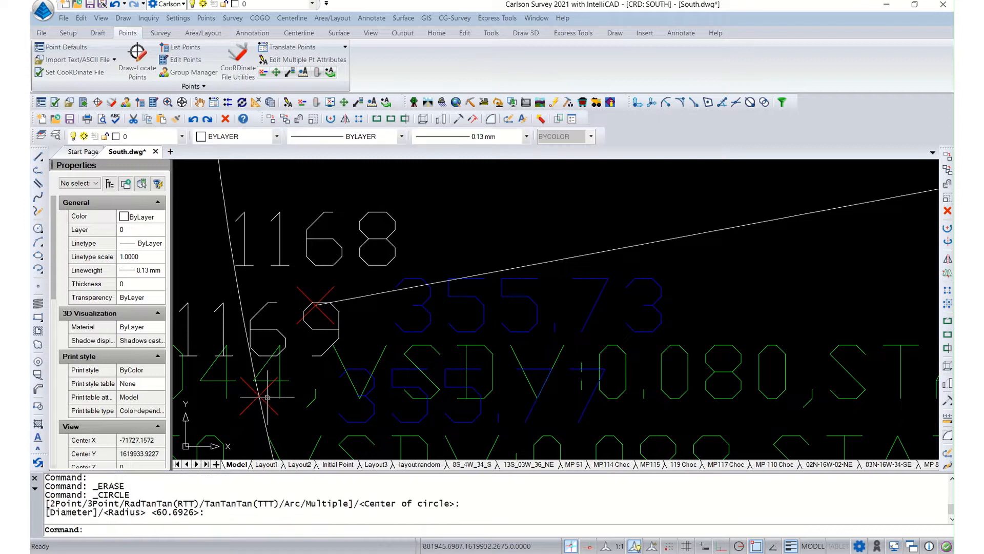
pyautogui.press('Escape')
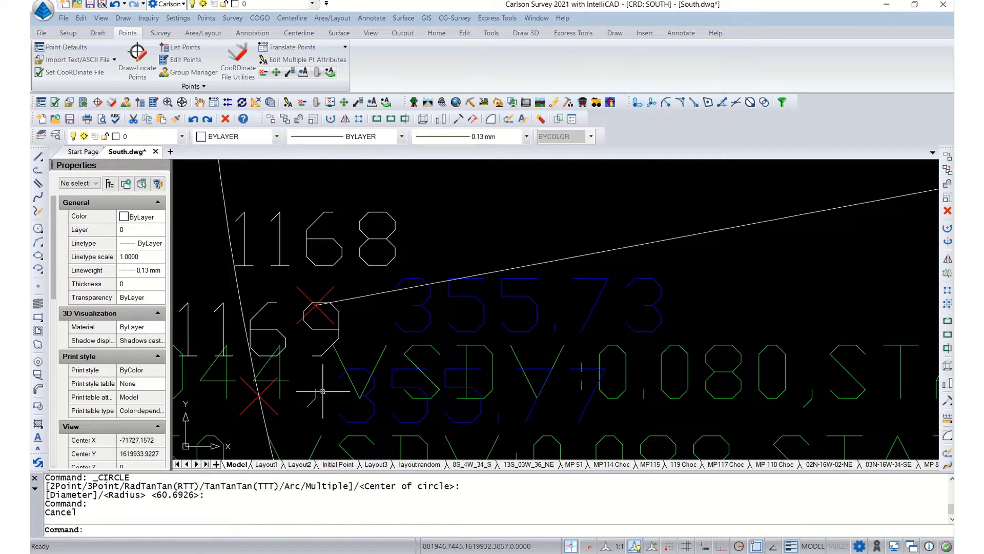
# - Stretch the end of the tie line at point 1169 onto the construction circle with a Nearest snap
pyautogui.click(357, 298)
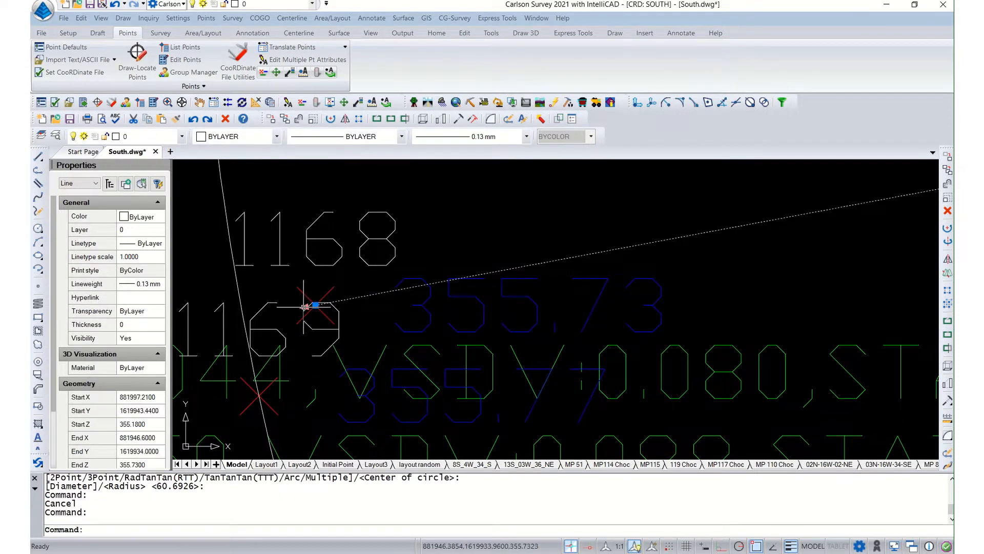
pyautogui.click(315, 305)
pyautogui.rightClick(759, 548)
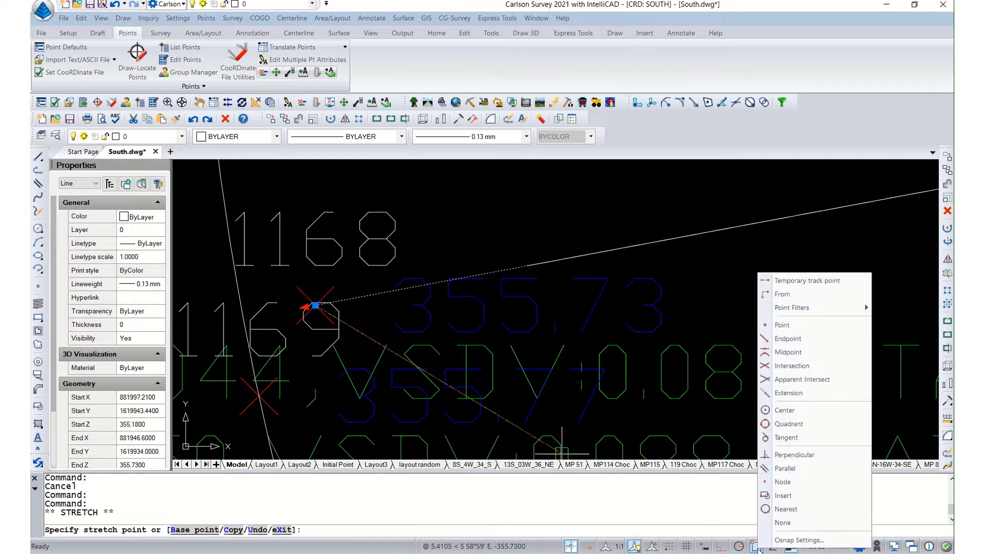
pyautogui.click(795, 517)
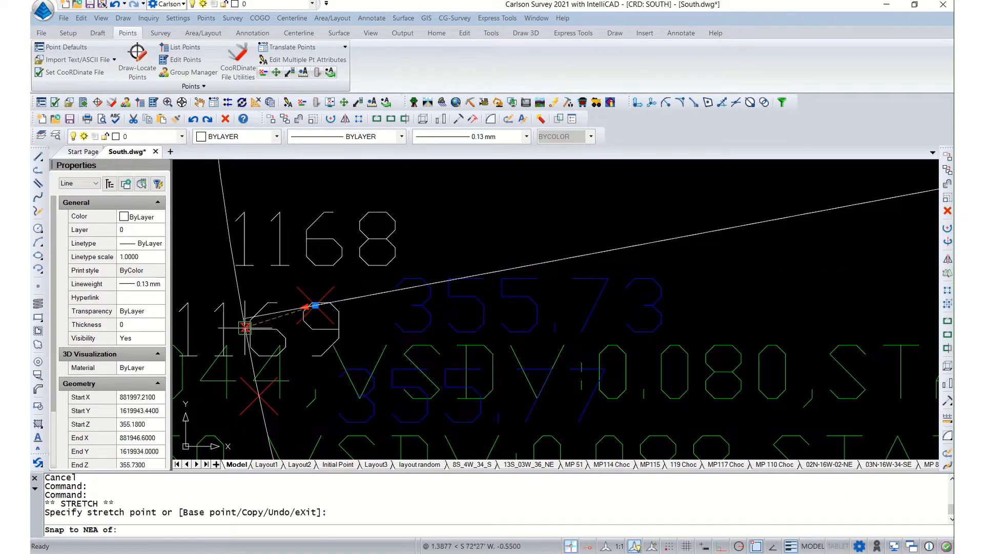
pyautogui.click(243, 318)
pyautogui.press('Escape')
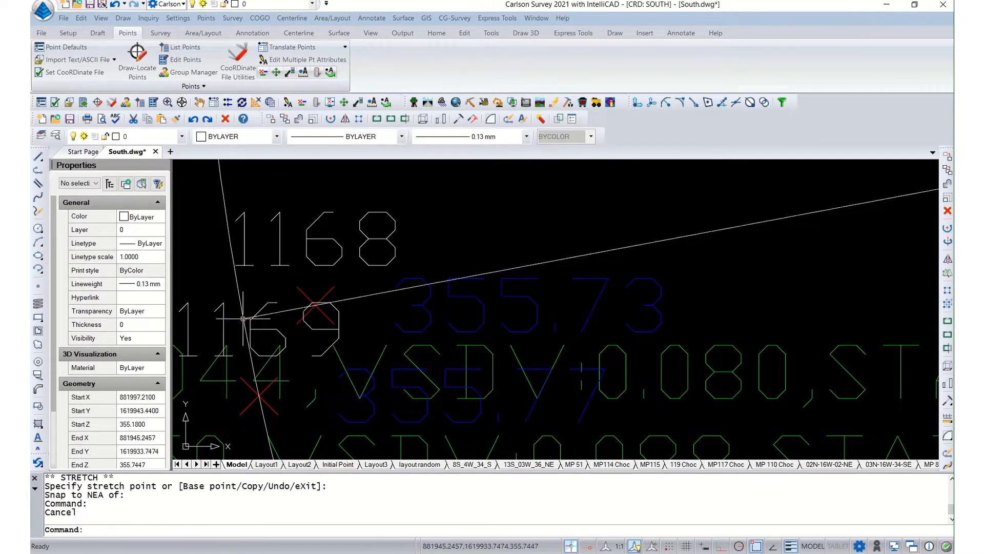
# - Move survey points 1168 and 1169 with their labels to the Hide layer and clear the selection
pyautogui.click(304, 295)
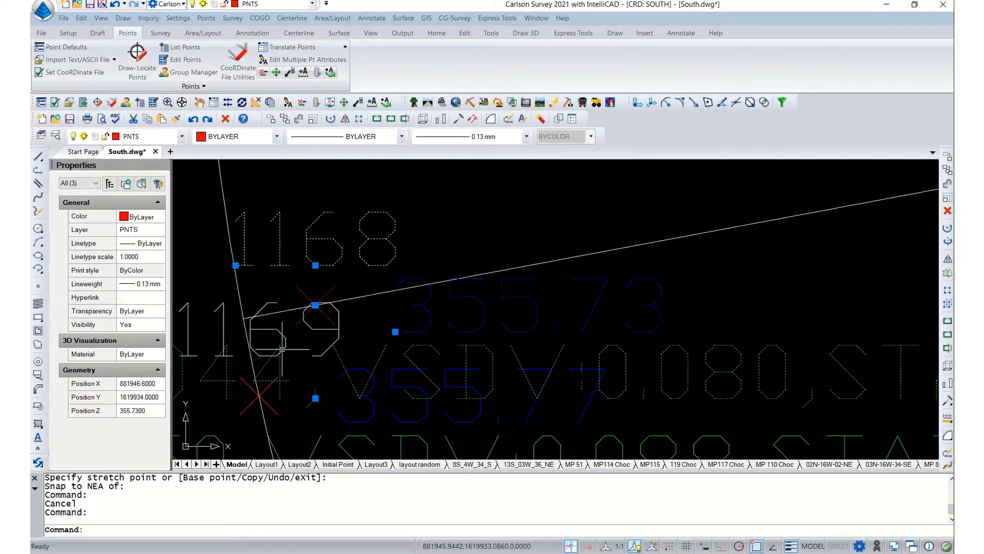
pyautogui.click(266, 391)
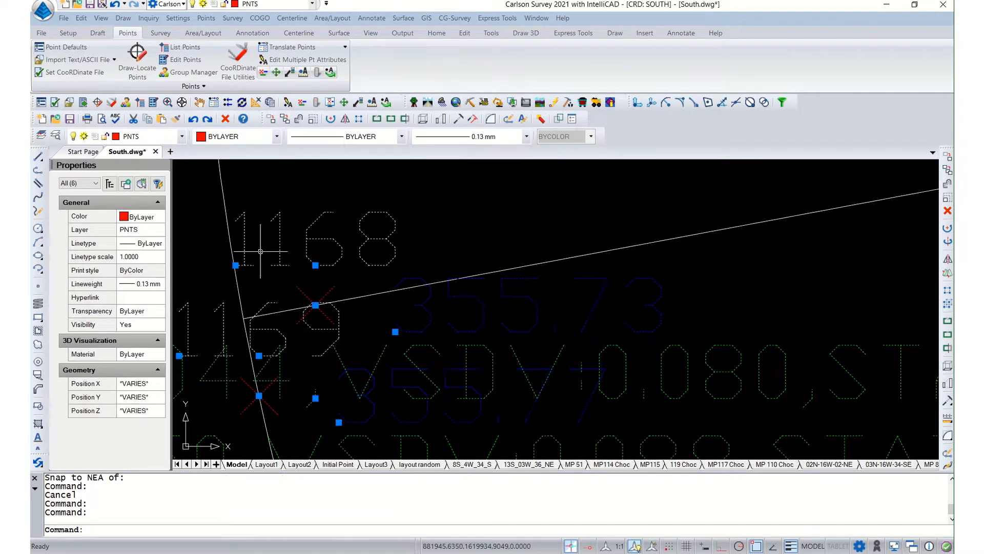
pyautogui.click(152, 137)
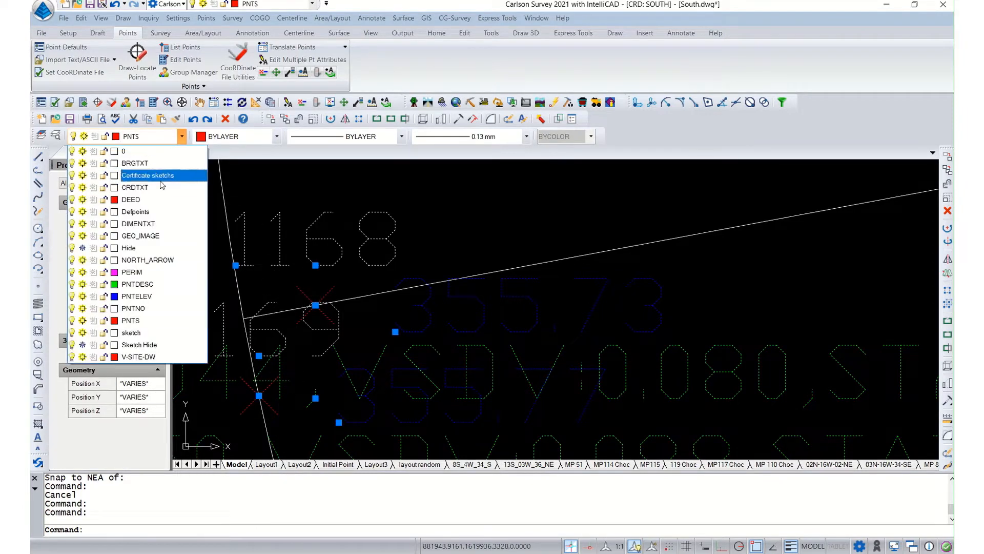
pyautogui.click(151, 249)
pyautogui.click(402, 237)
pyautogui.press('Escape')
pyautogui.press('Escape')
# - Insert symbol SPT20 at scale 6 on the tie line's extended end at the construction circle
pyautogui.rightClick(409, 239)
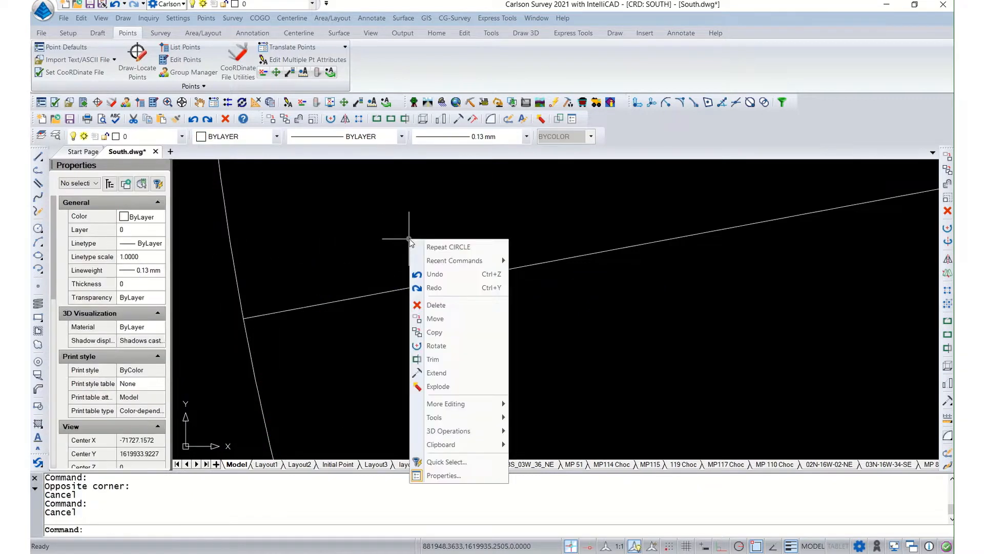
pyautogui.moveTo(461, 261)
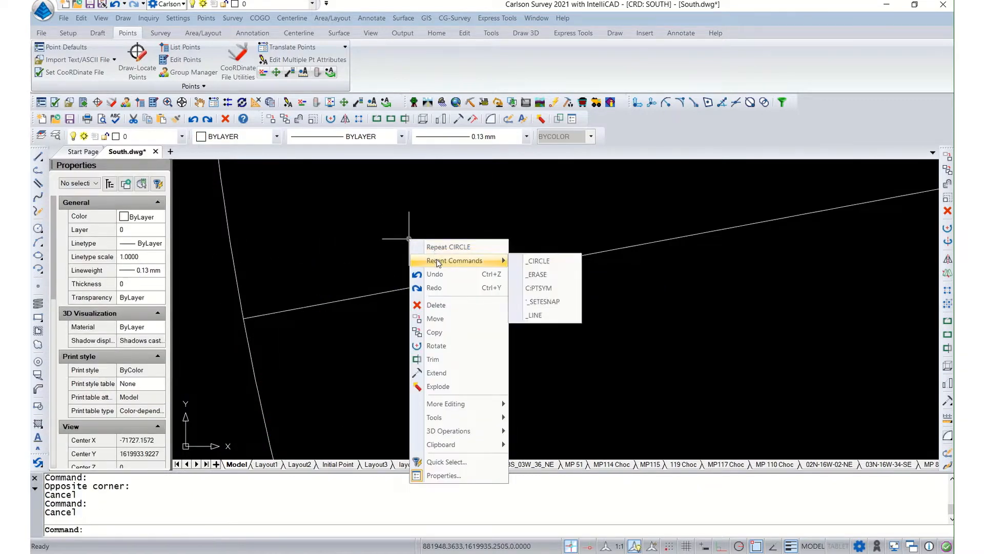
pyautogui.click(547, 289)
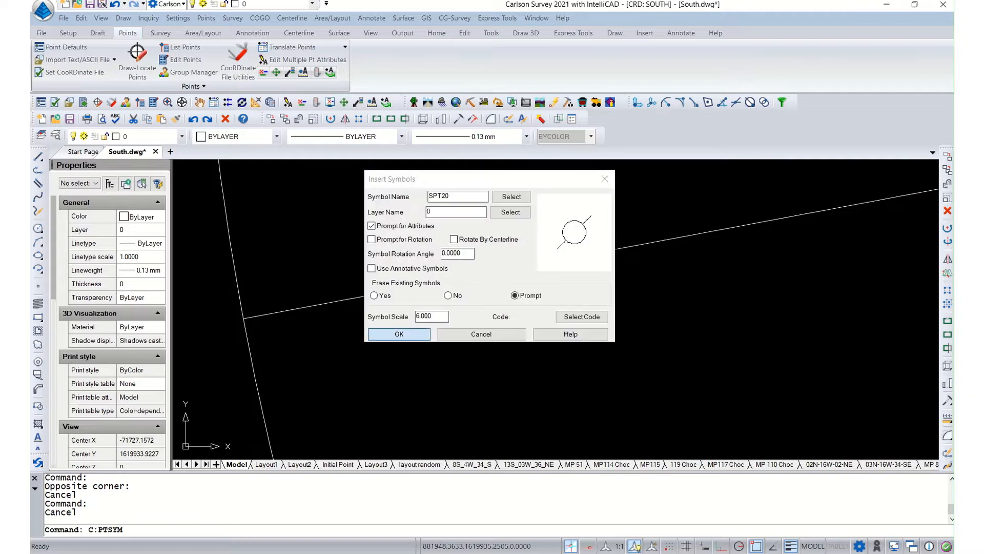
pyautogui.press('Return')
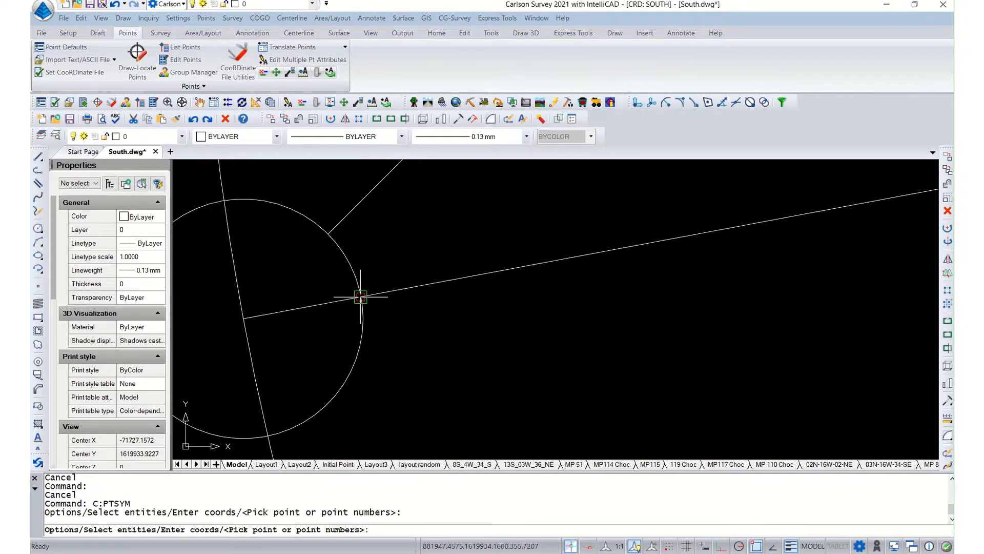
pyautogui.press('Escape')
pyautogui.press('Escape')
pyautogui.scroll(-4, 318, 285)
# - Delete the construction circle passing through the pole symbol just inserted
pyautogui.click(278, 242)
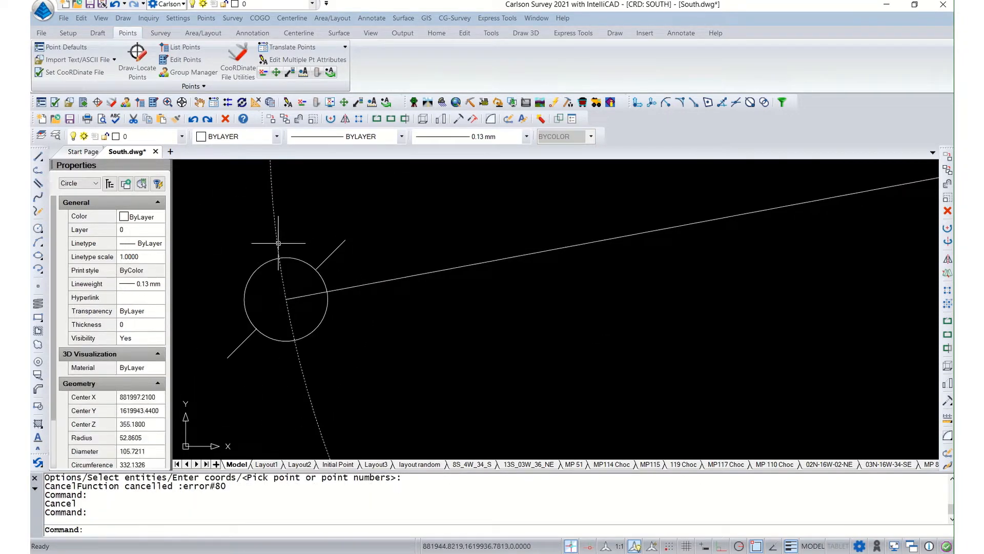
pyautogui.press('Delete')
pyautogui.scroll(-5, 313, 308)
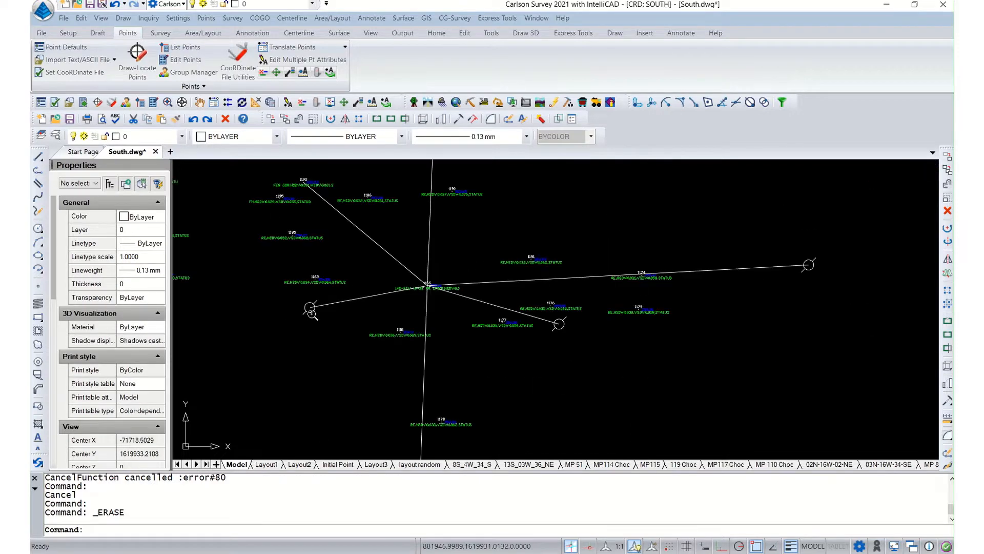
# - Draw a fence line from the fence corner at point 1192 to fence point 1196
pyautogui.scroll(7, 300, 208)
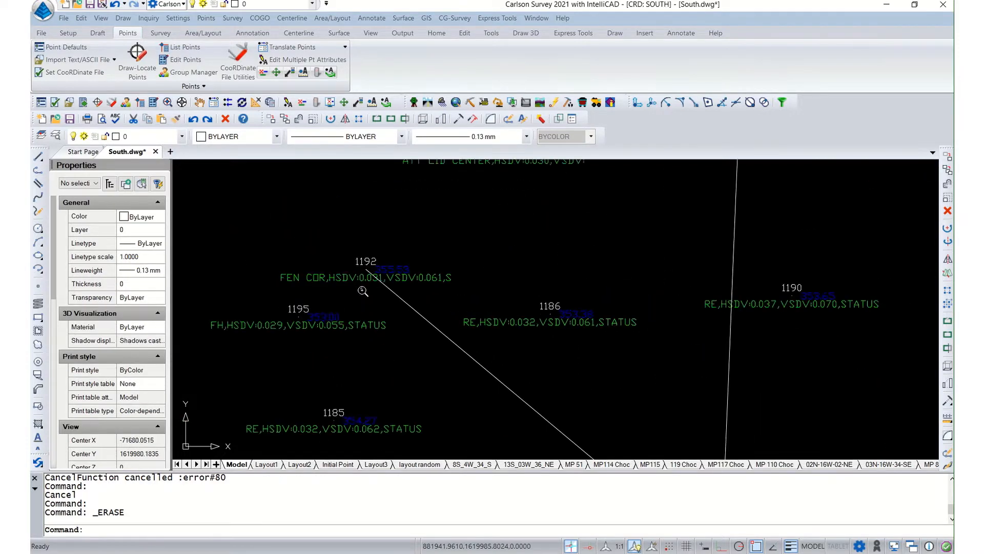
pyautogui.scroll(-6, 380, 312)
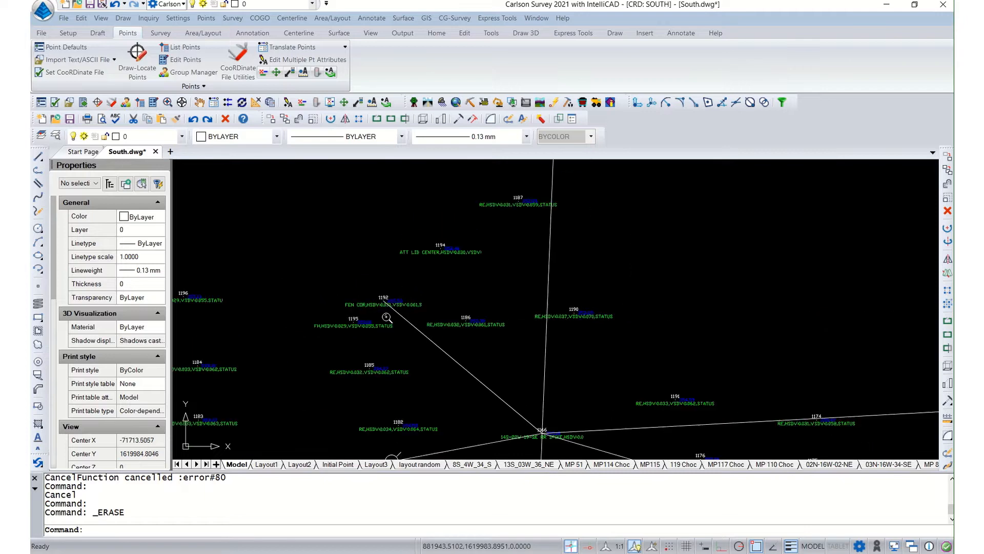
pyautogui.moveTo(301, 308); pyautogui.dragTo(400, 312, button='middle')
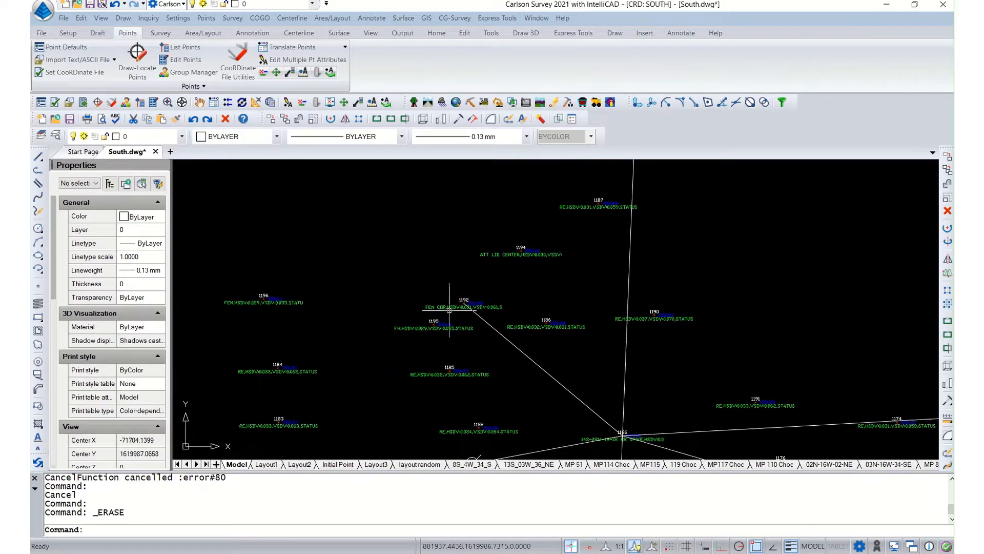
pyautogui.scroll(2, 309, 323)
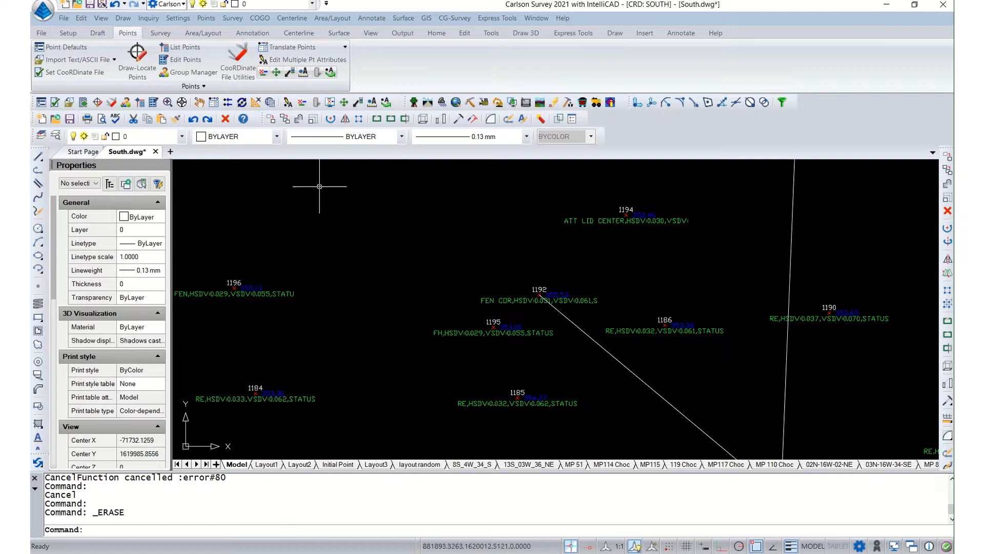
pyautogui.click(287, 529)
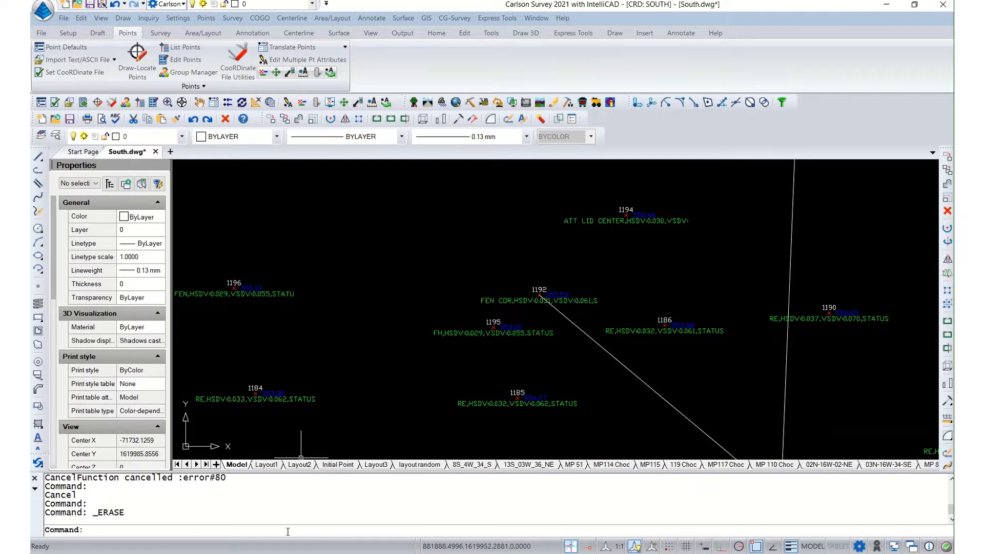
pyautogui.write('line')
pyautogui.press('Return')
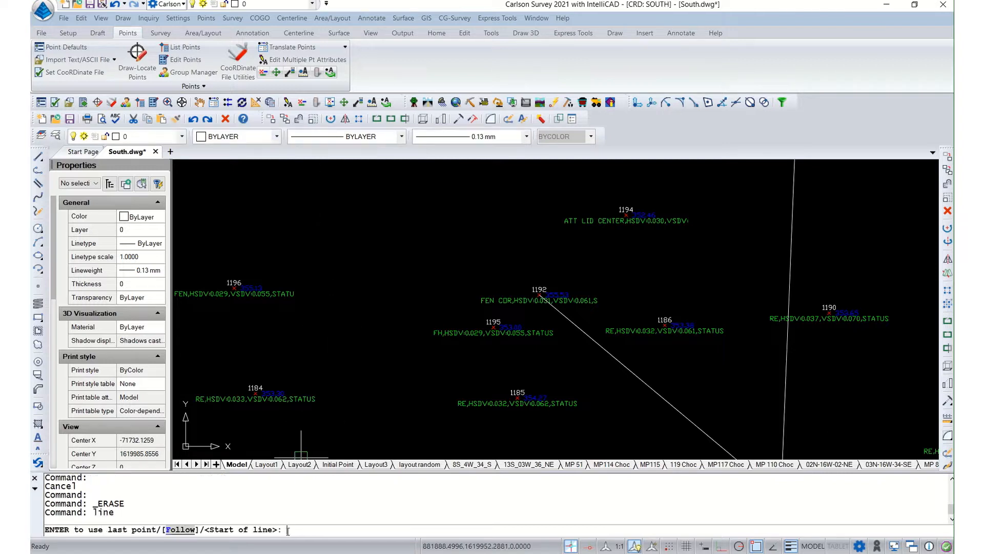
pyautogui.scroll(5, 529, 302)
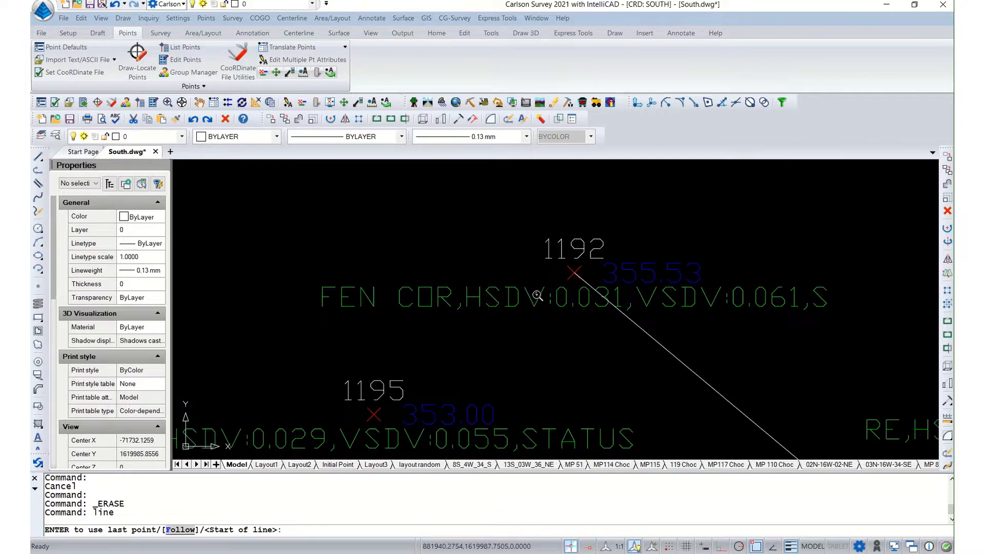
pyautogui.click(574, 273)
pyautogui.scroll(-5, 574, 277)
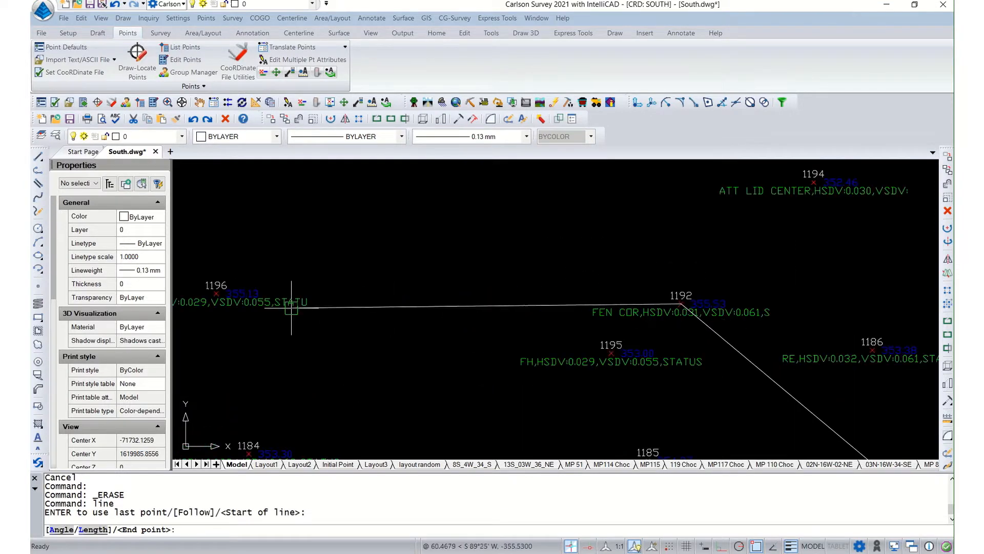
pyautogui.scroll(5, 282, 297)
pyautogui.scroll(1, 364, 310)
pyautogui.scroll(-2, 362, 313)
pyautogui.scroll(2, 362, 313)
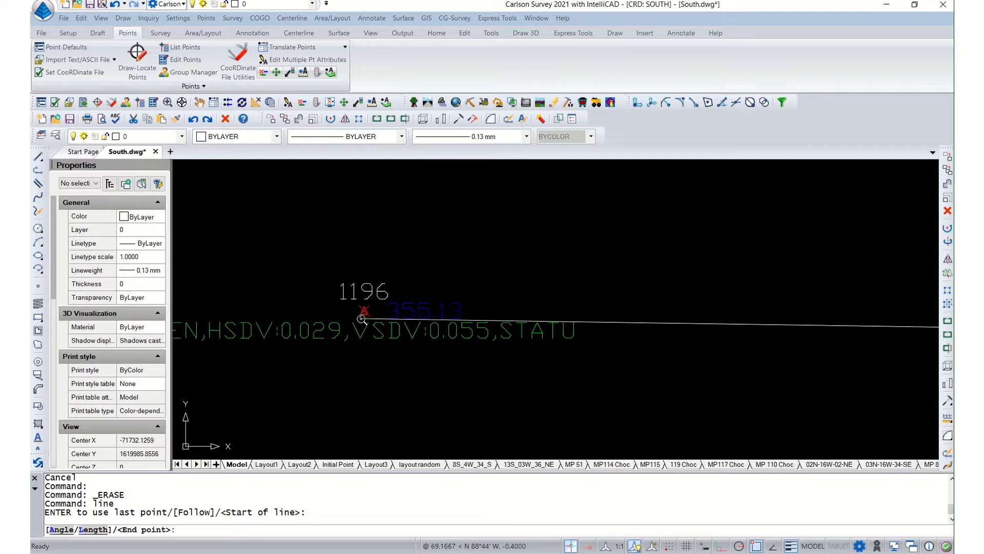
pyautogui.click(364, 310)
pyautogui.press('Return')
# - Draw a second fence line from point 1192 to fence point 1193 and end the command
pyautogui.press('Return')
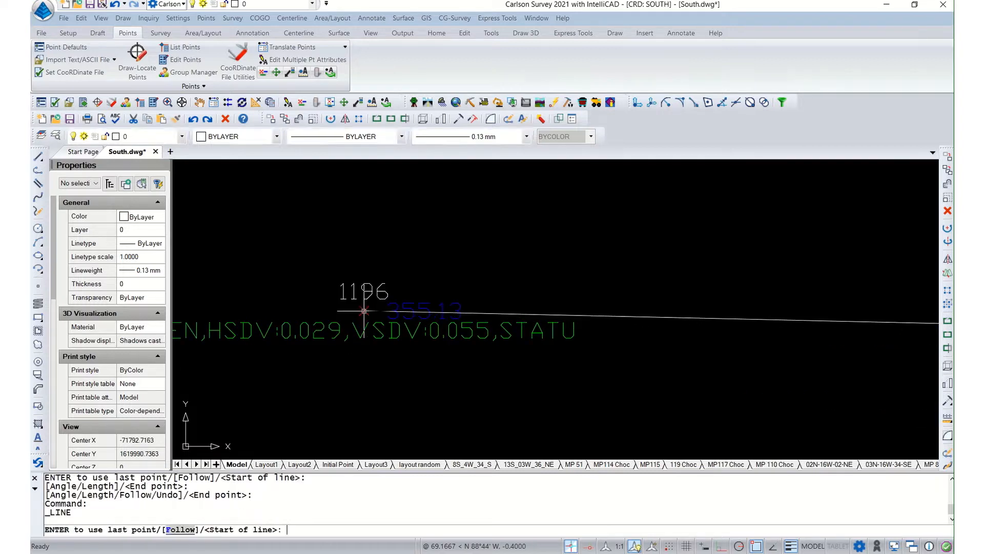
pyautogui.scroll(-4, 314, 454)
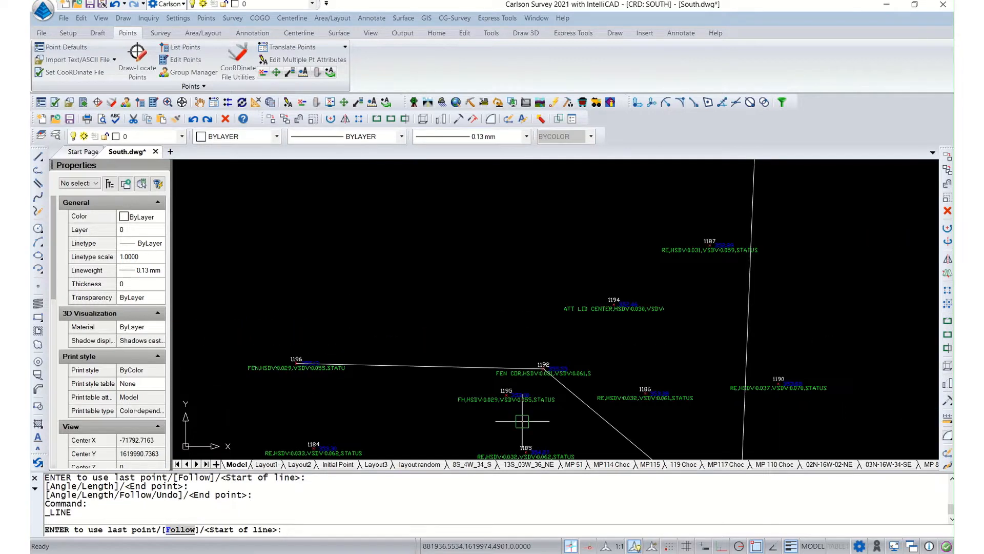
pyautogui.scroll(4, 564, 375)
pyautogui.click(577, 391)
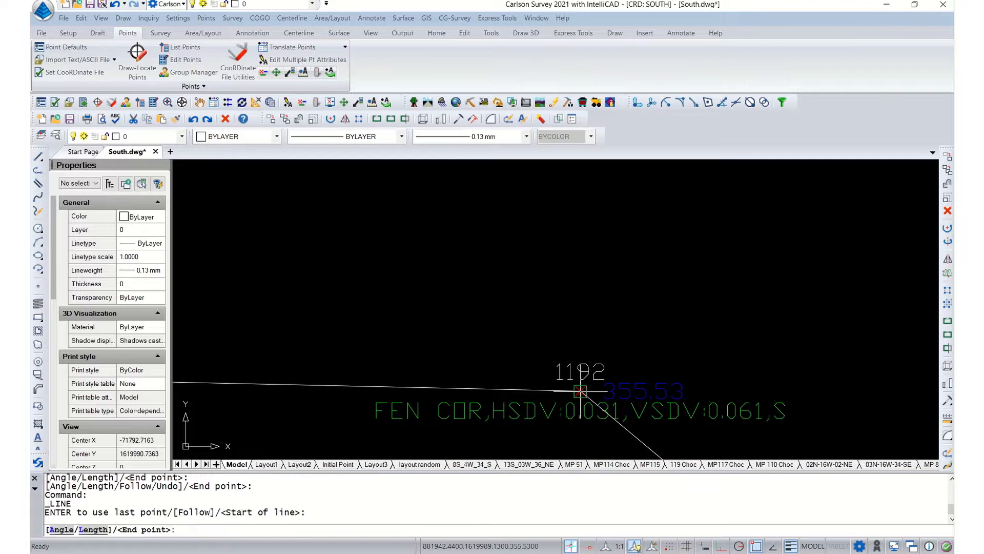
pyautogui.scroll(-5, 451, 405)
pyautogui.scroll(3, 485, 282)
pyautogui.scroll(5, 485, 282)
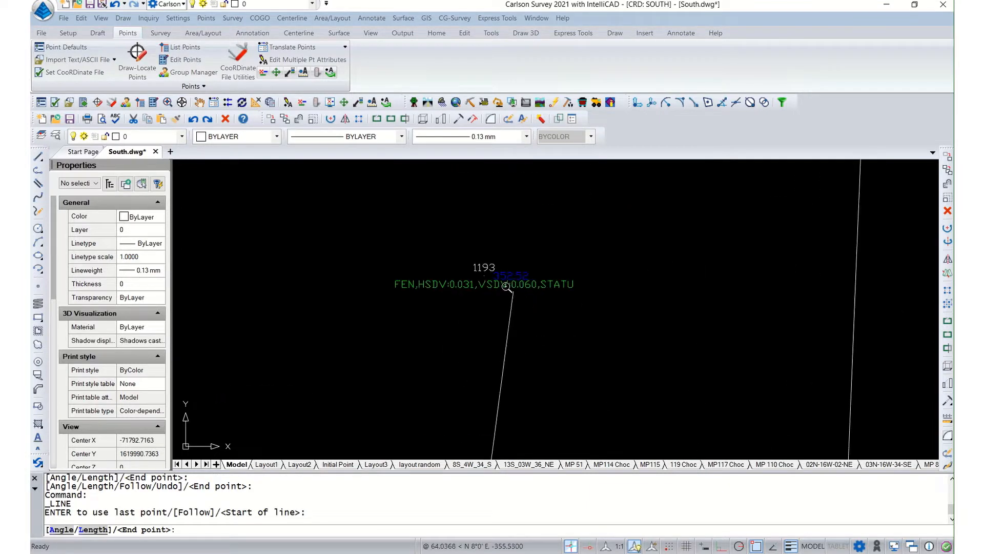
pyautogui.click(482, 275)
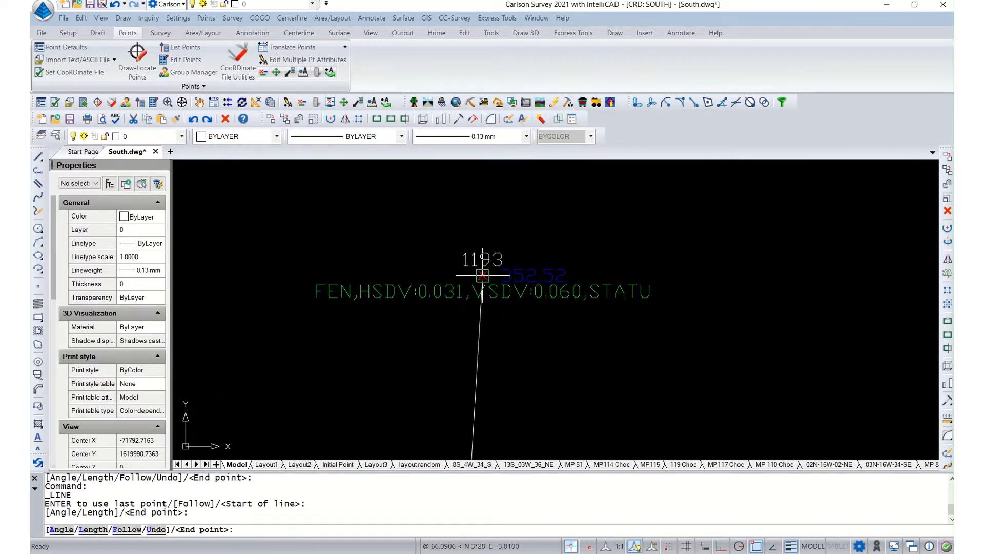
pyautogui.press('Escape')
pyautogui.press('Escape')
pyautogui.scroll(-8, 482, 276)
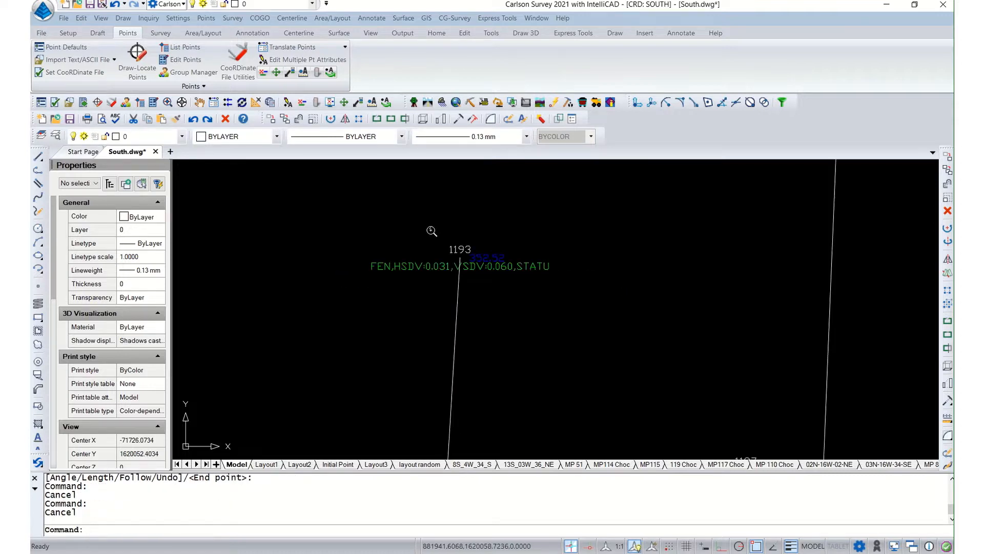
# - Assign the FENCELINE1 linetype to the two fence lines meeting at point 1192
pyautogui.click(454, 303)
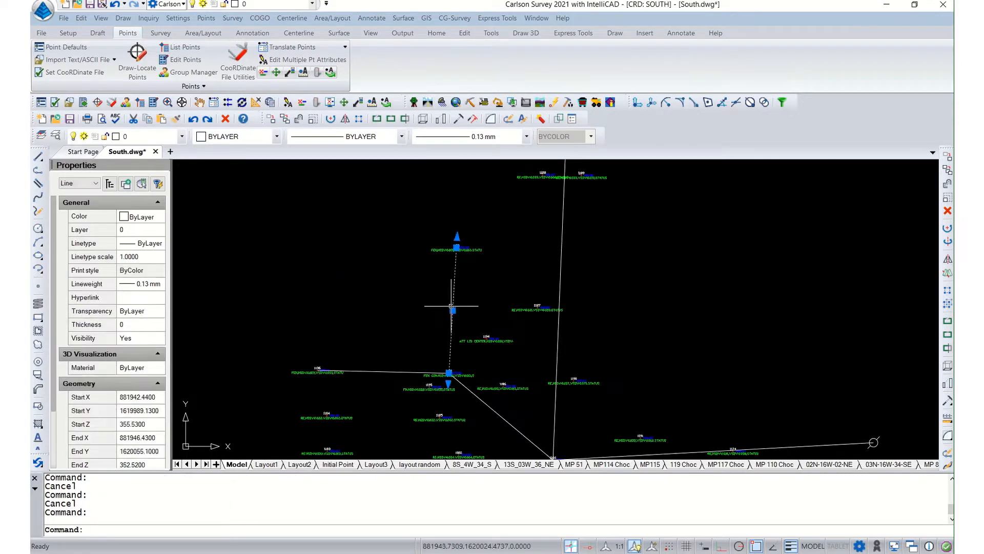
pyautogui.click(396, 370)
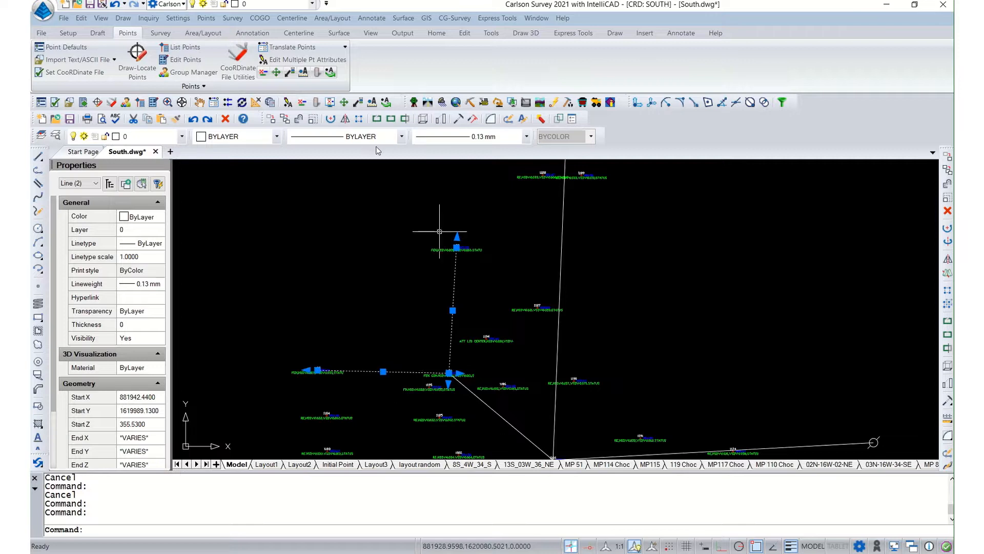
pyautogui.click(344, 136)
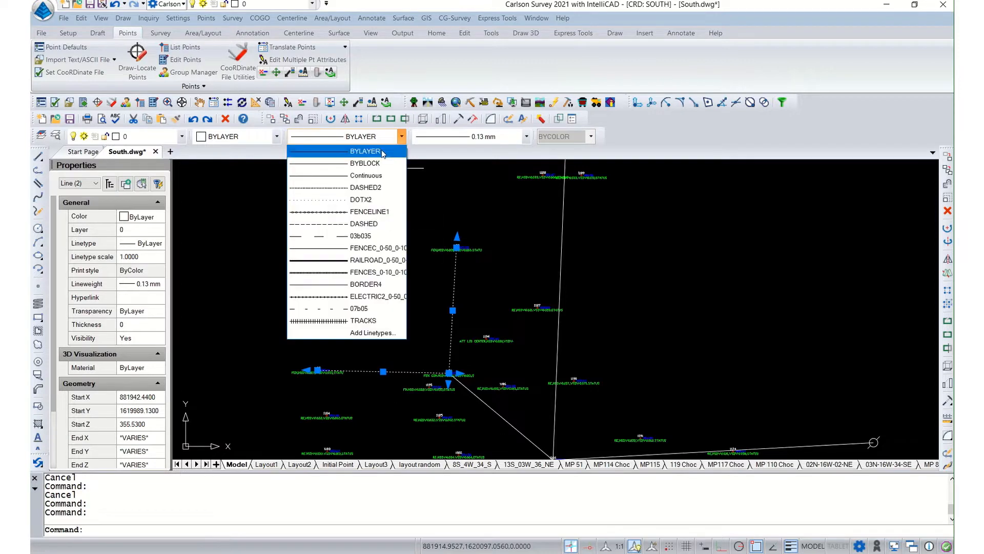
pyautogui.click(379, 212)
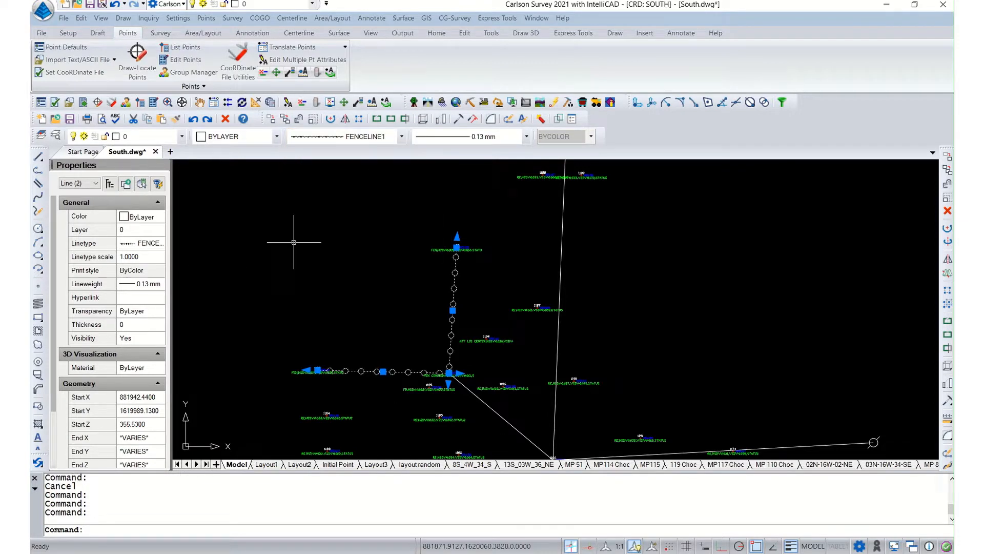
# - Set the linetype scale of both fence lines to 0.01 and clear the selection
pyautogui.click(126, 258)
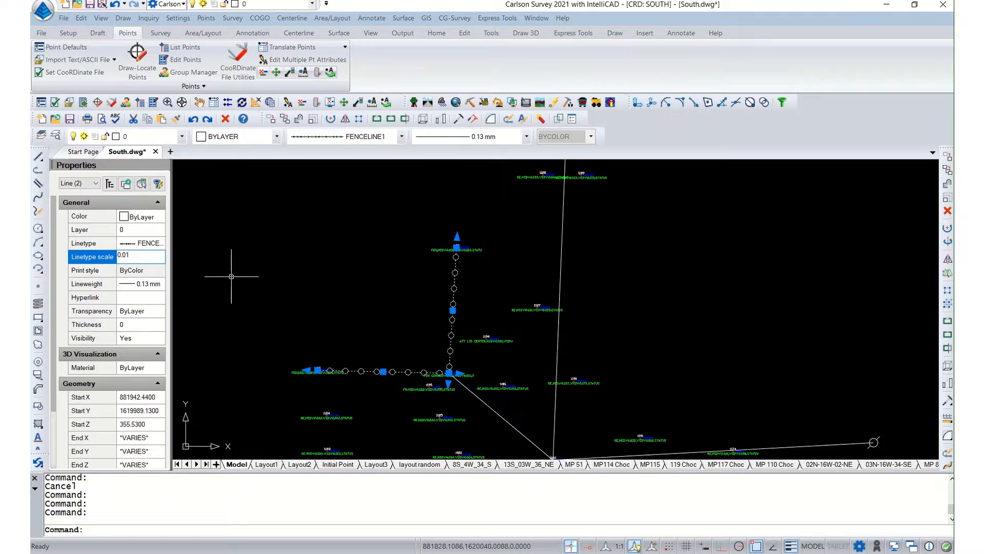
pyautogui.press('Return')
pyautogui.click(392, 274)
pyautogui.press('Escape')
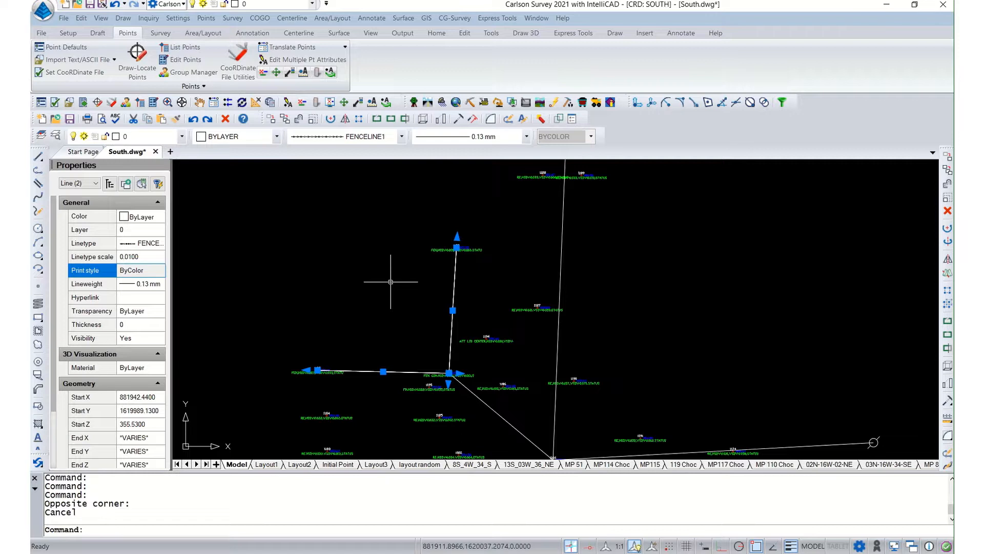
pyautogui.press('Escape')
pyautogui.scroll(-3, 344, 265)
pyautogui.scroll(2, 456, 341)
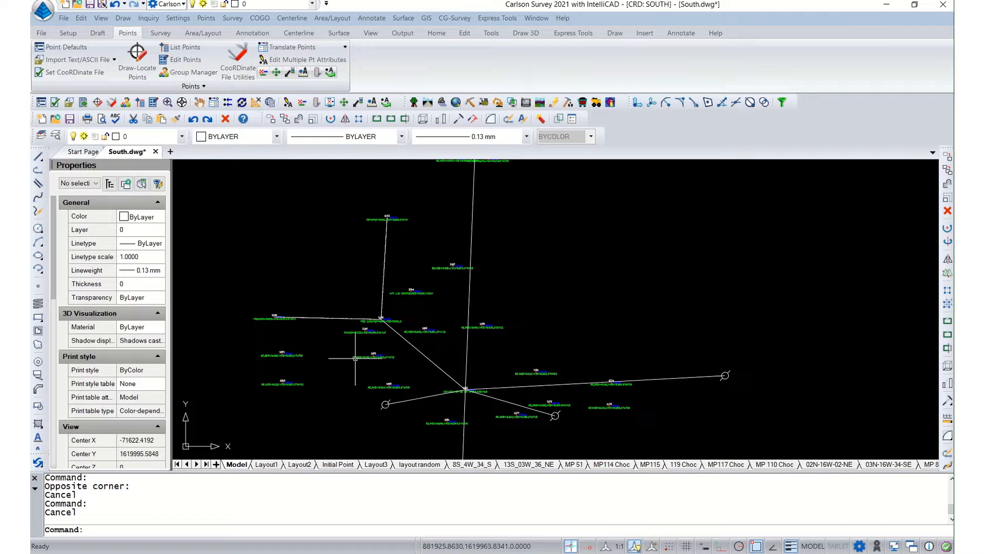
# - Start a polyline at road-edge point 1184, south of fence point 1196
pyautogui.scroll(3, 322, 333)
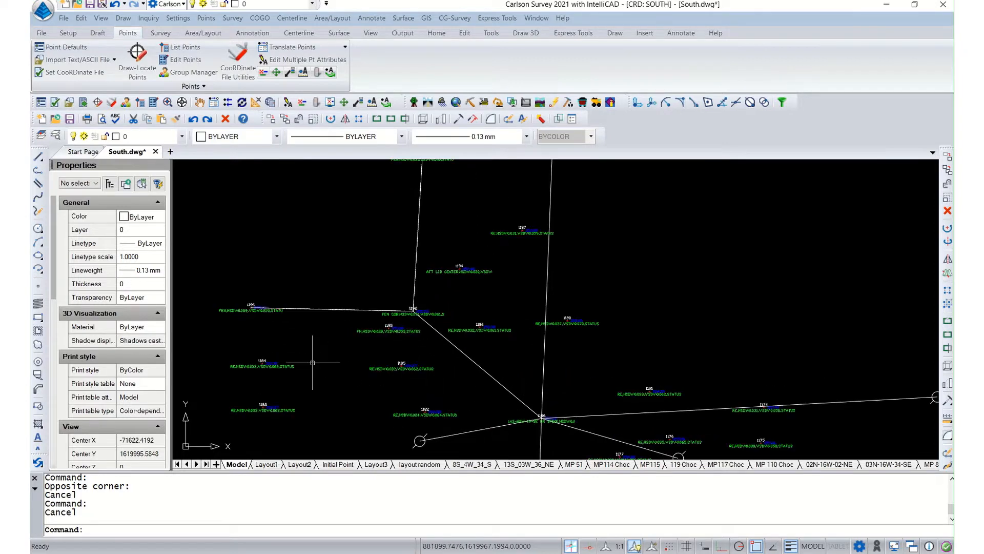
pyautogui.click(258, 529)
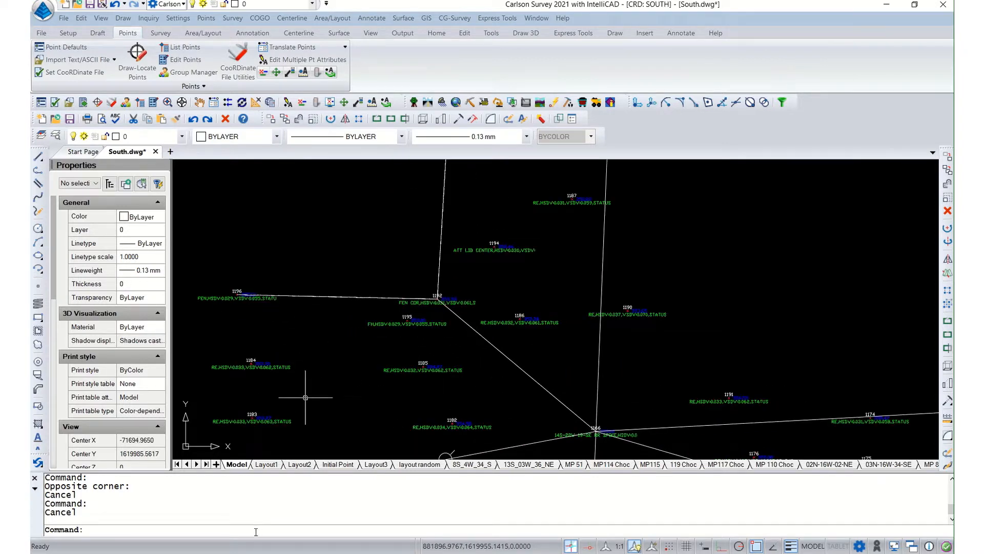
pyautogui.write('pl')
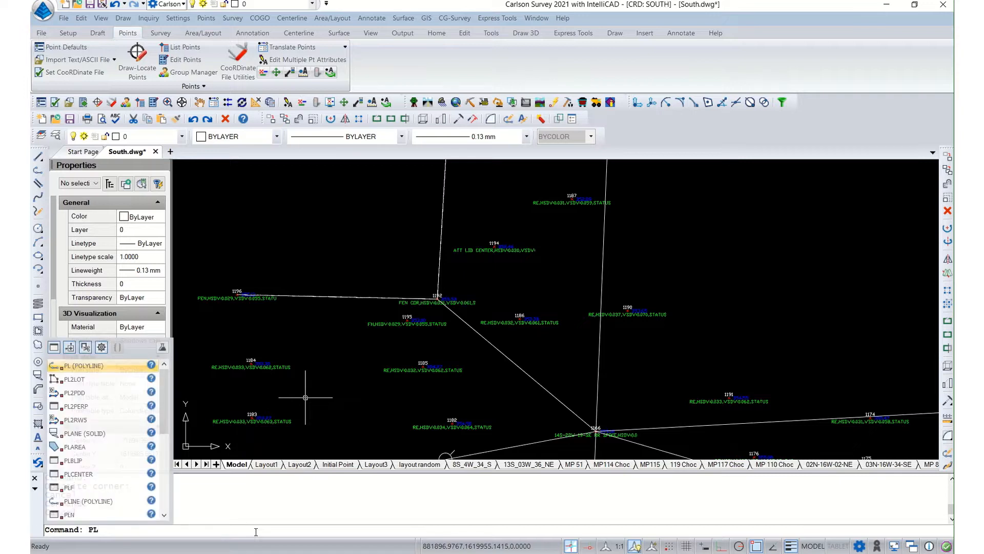
pyautogui.write('in')
pyautogui.press('Return')
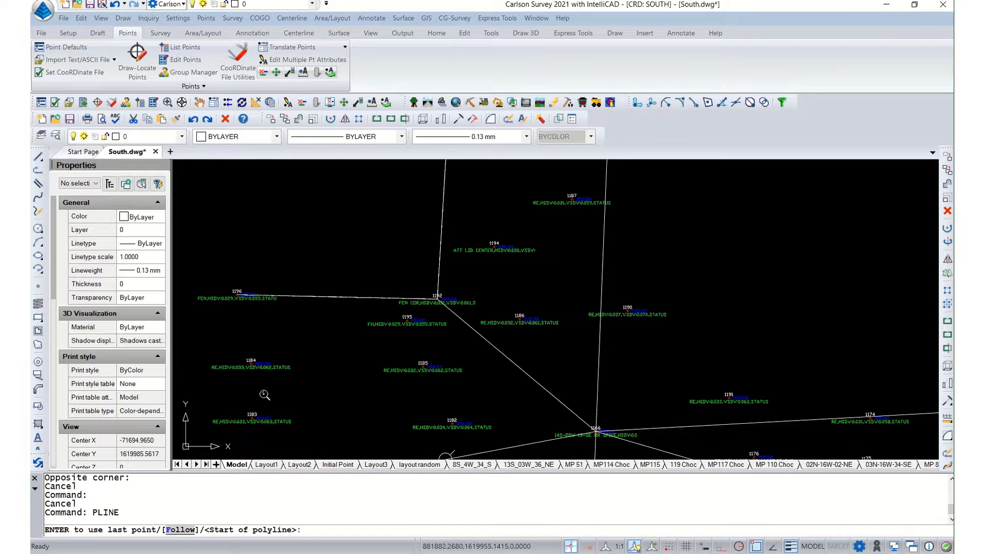
pyautogui.scroll(2, 264, 395)
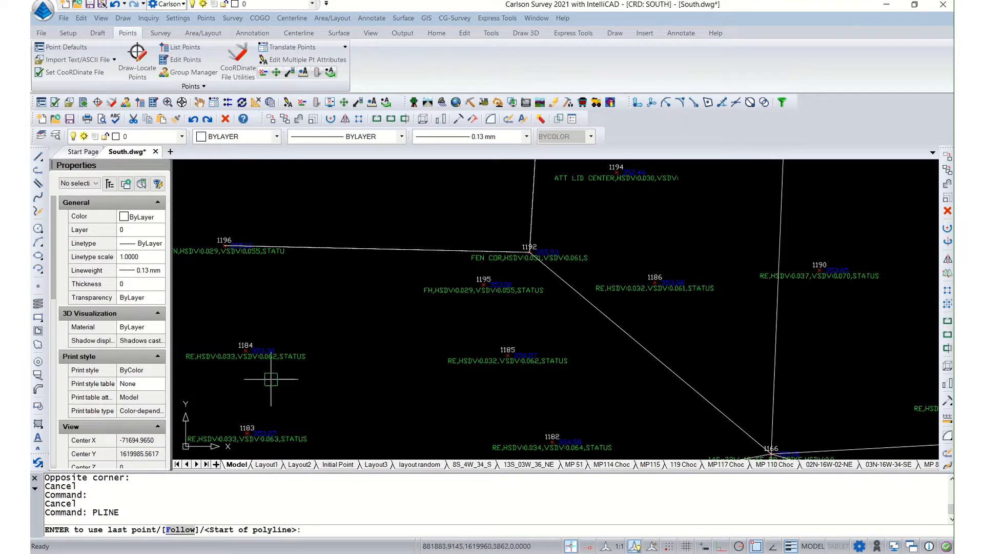
pyautogui.scroll(4, 233, 352)
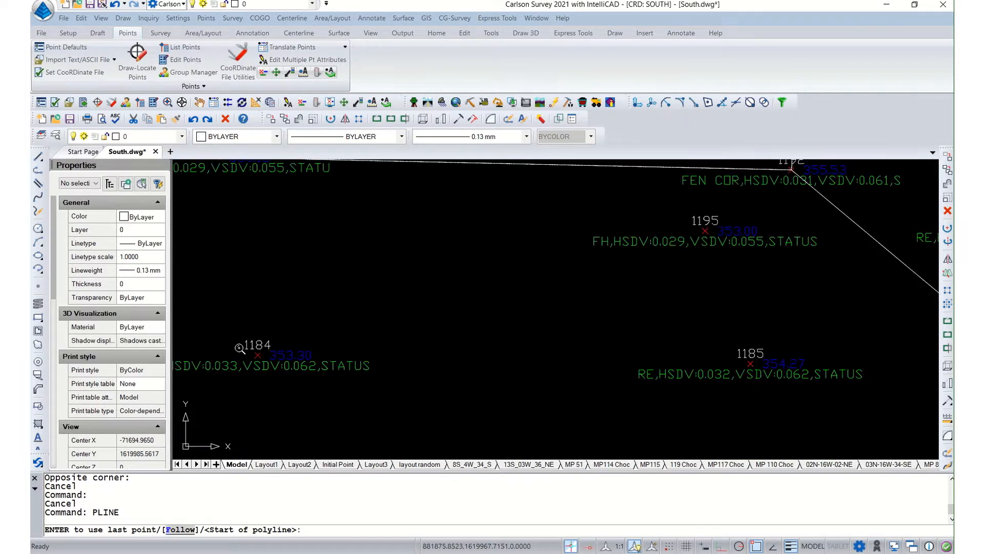
pyautogui.click(268, 357)
pyautogui.scroll(-5, 268, 357)
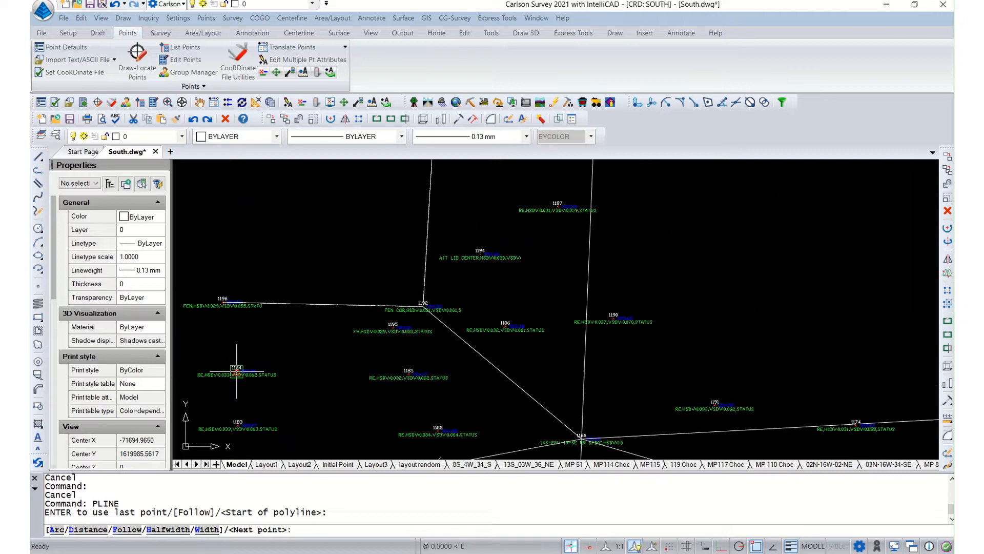
# - Continue the polyline through road-edge points 1185 and 1186
pyautogui.scroll(6, 409, 374)
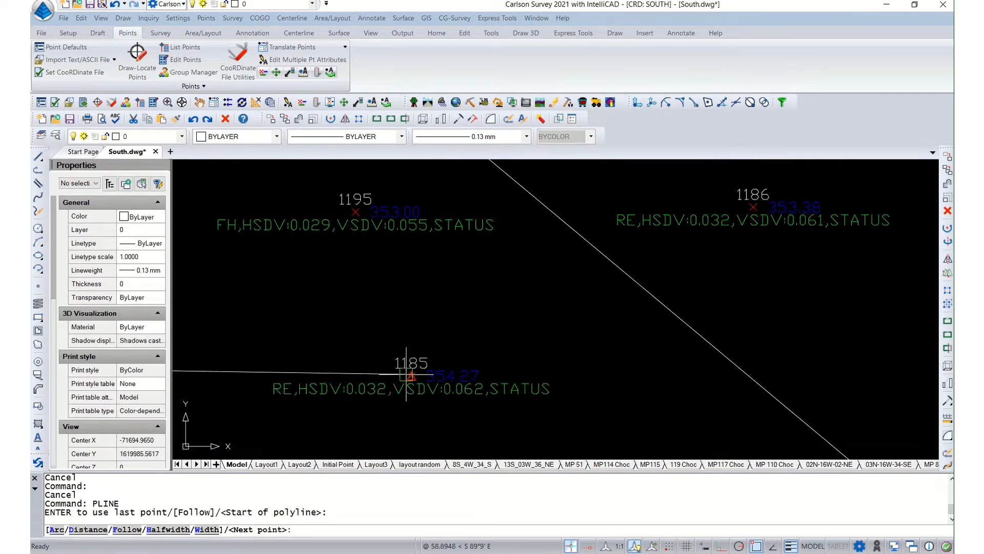
pyautogui.click(410, 376)
pyautogui.scroll(-5, 411, 376)
pyautogui.scroll(4, 500, 302)
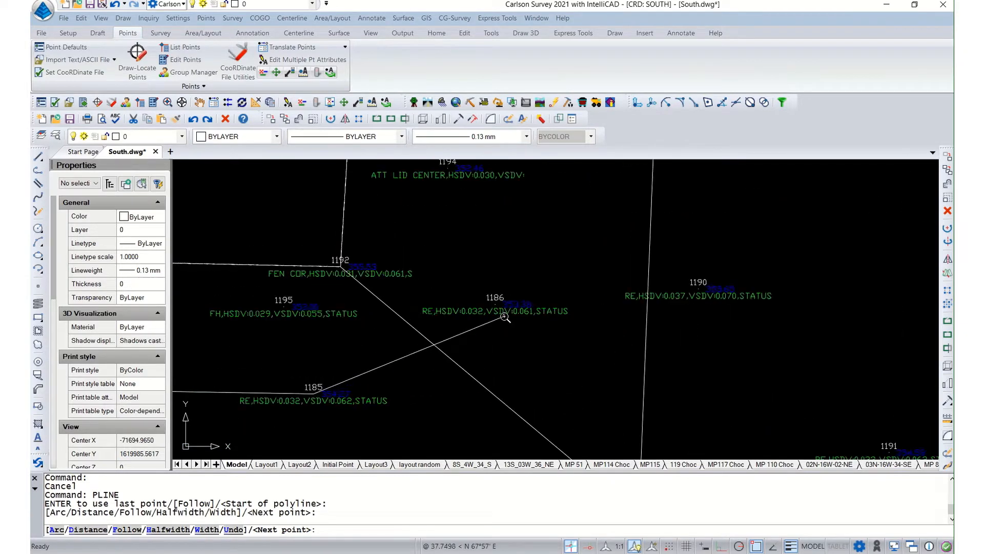
pyautogui.click(500, 302)
pyautogui.scroll(-8, 407, 362)
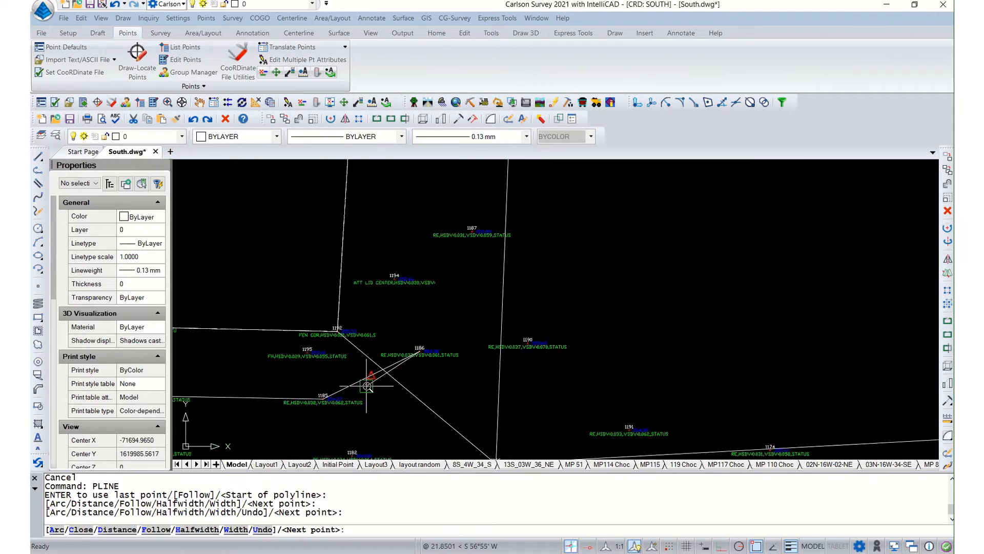
# - Extend the polyline north from point 1186 through road-edge points 1187 and 1188
pyautogui.scroll(2, 444, 251)
pyautogui.scroll(8, 443, 251)
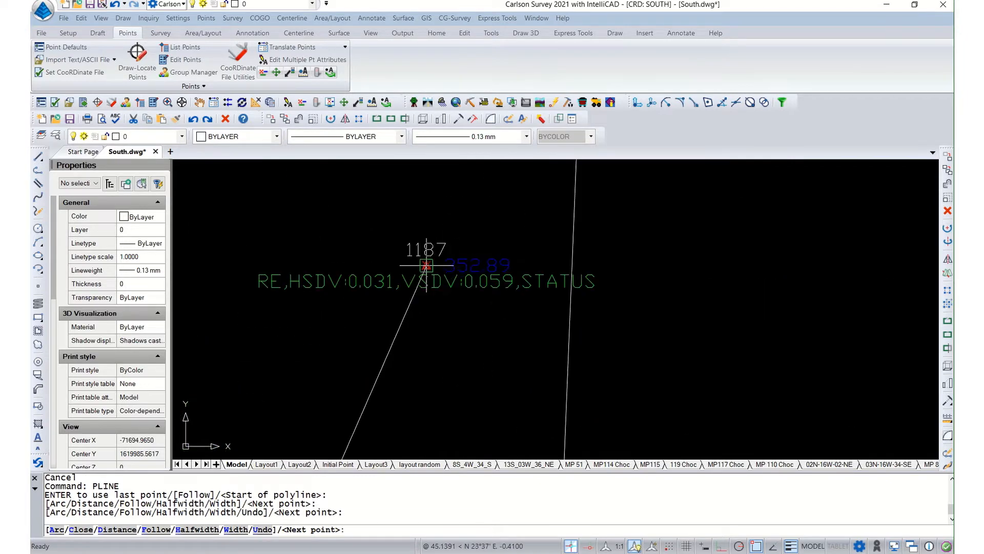
pyautogui.click(429, 264)
pyautogui.scroll(-4, 394, 379)
pyautogui.scroll(-4, 394, 379)
pyautogui.scroll(5, 416, 263)
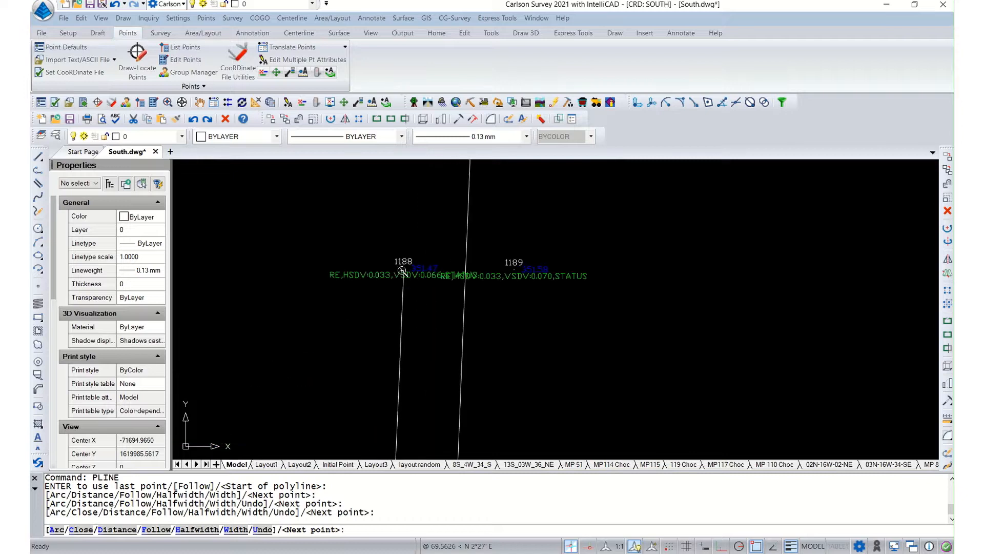
pyautogui.click(405, 256)
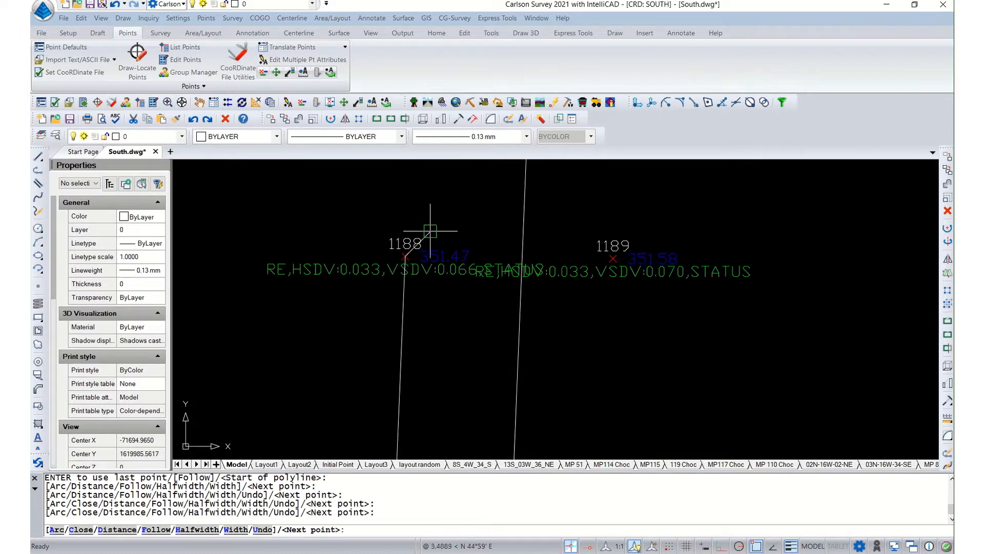
# - Draw a zigzag break across the road from point 1188 to point 1189
pyautogui.click(450, 203)
pyautogui.click(483, 298)
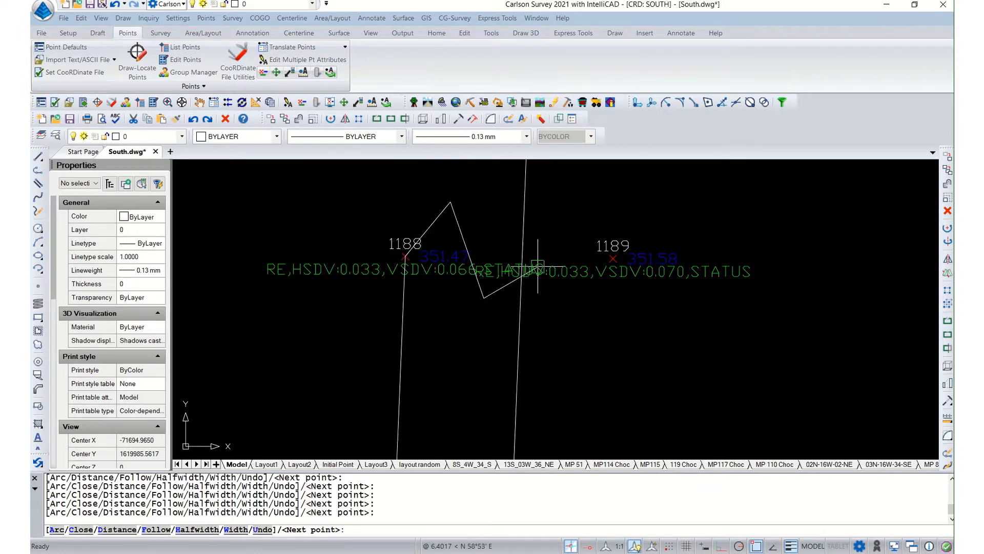
pyautogui.click(568, 220)
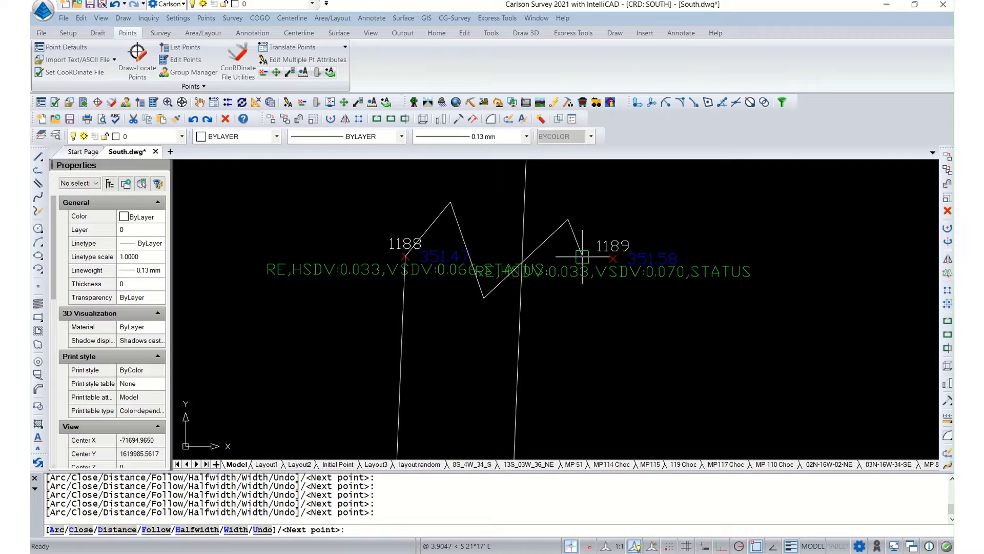
pyautogui.click(612, 258)
# - End the polyline command at point 1189 and undo the whole polyline
pyautogui.scroll(-5, 584, 205)
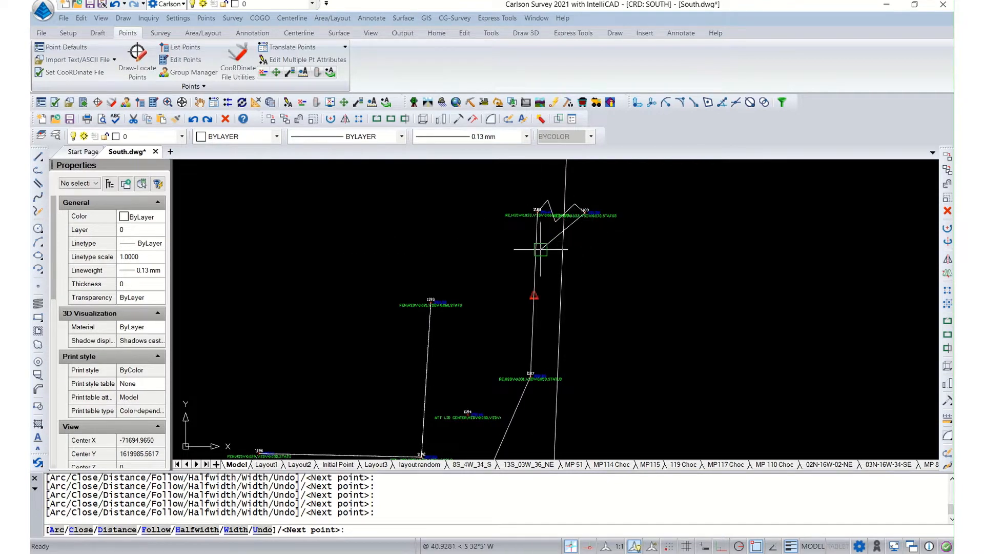
pyautogui.press('Escape')
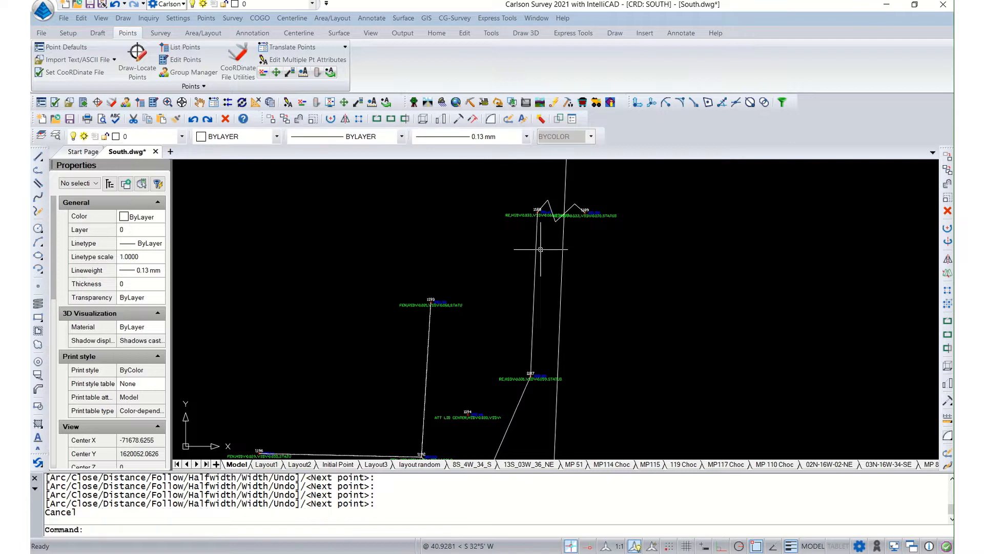
pyautogui.click(115, 5)
# - Start a new polyline at road-edge point 1184
pyautogui.rightClick(334, 360)
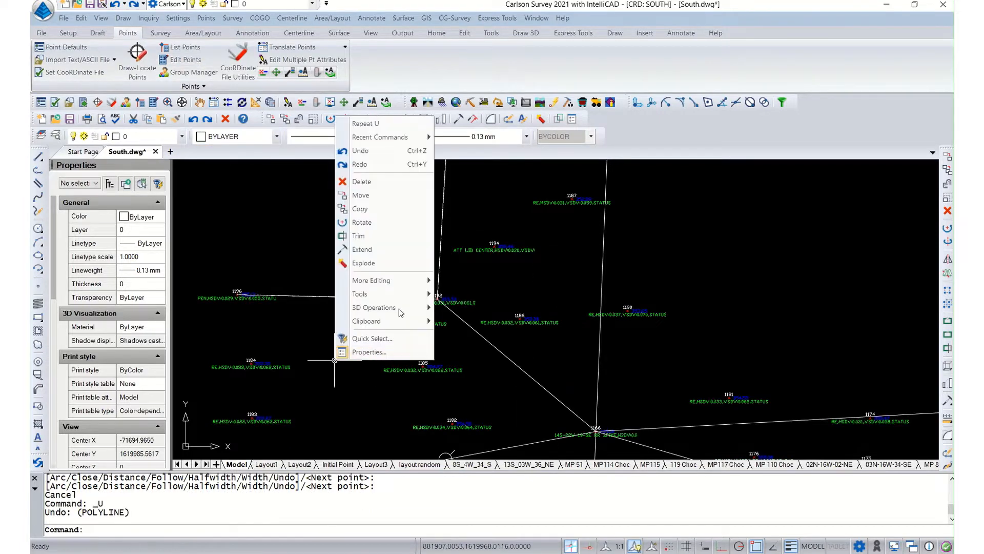
pyautogui.moveTo(410, 140)
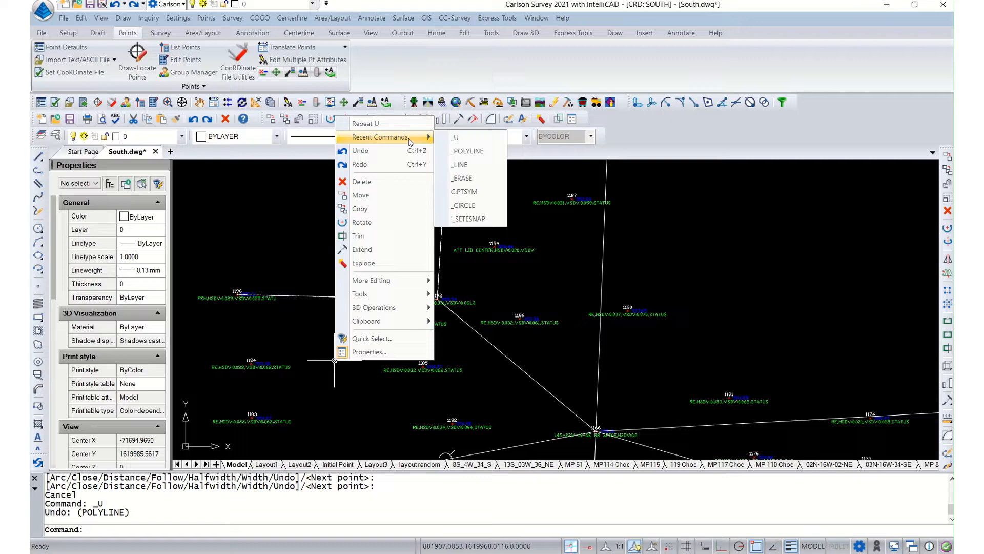
pyautogui.click(459, 152)
pyautogui.scroll(2, 215, 388)
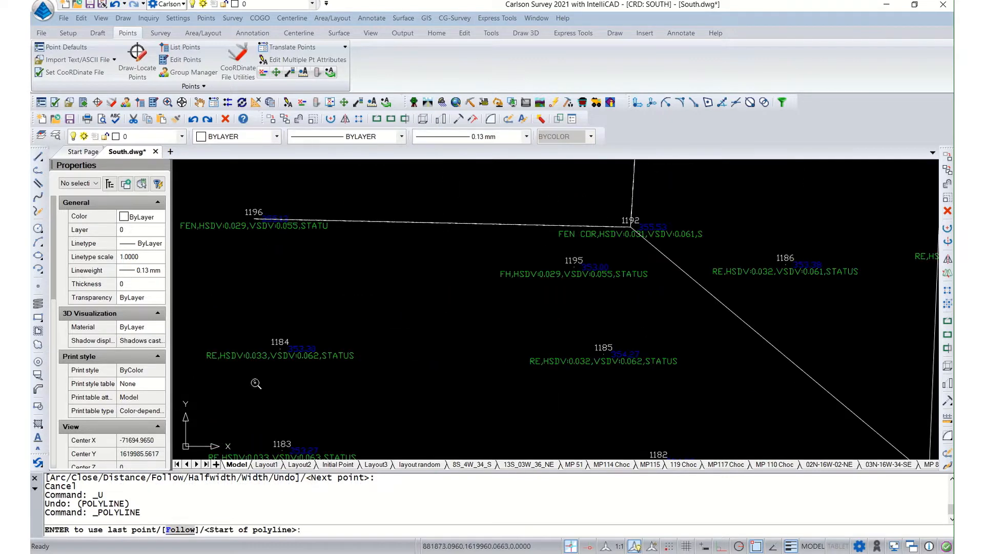
pyautogui.scroll(1, 270, 364)
pyautogui.scroll(-3, 302, 377)
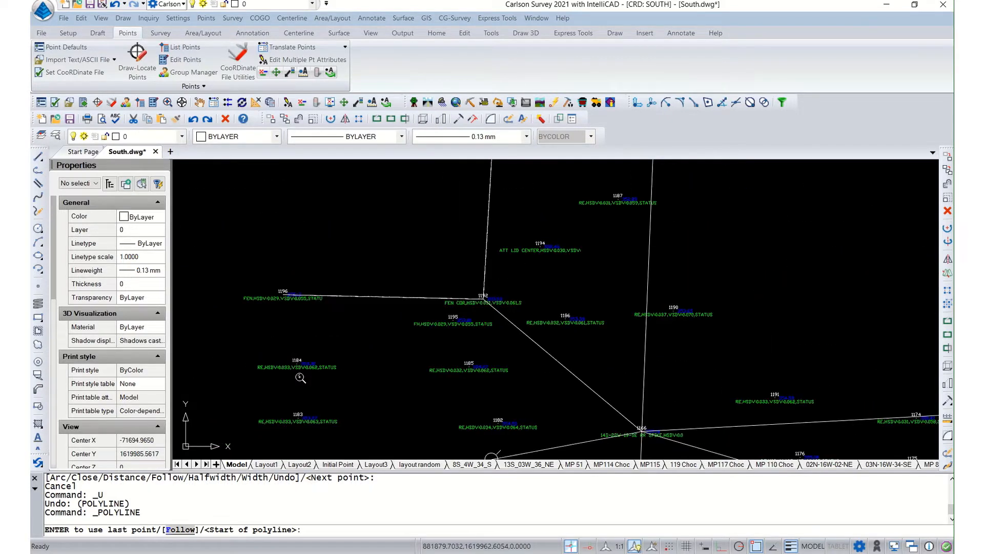
pyautogui.scroll(2, 304, 374)
pyautogui.scroll(2, 304, 375)
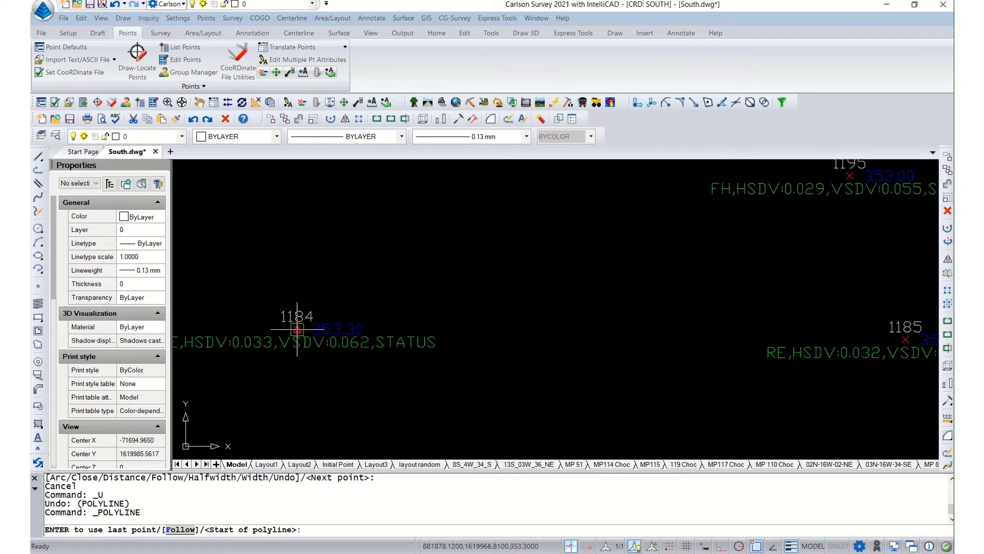
pyautogui.click(298, 328)
# - Continue the new polyline from point 1184 through road-edge points 1185 and 1186
pyautogui.scroll(-3, 307, 356)
pyautogui.scroll(3, 458, 345)
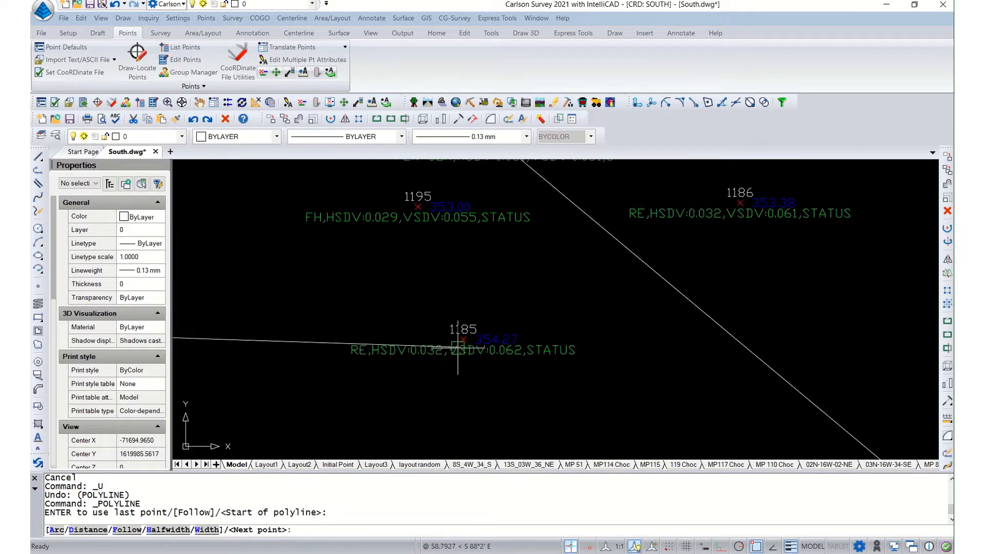
pyautogui.click(457, 345)
pyautogui.scroll(-3, 302, 374)
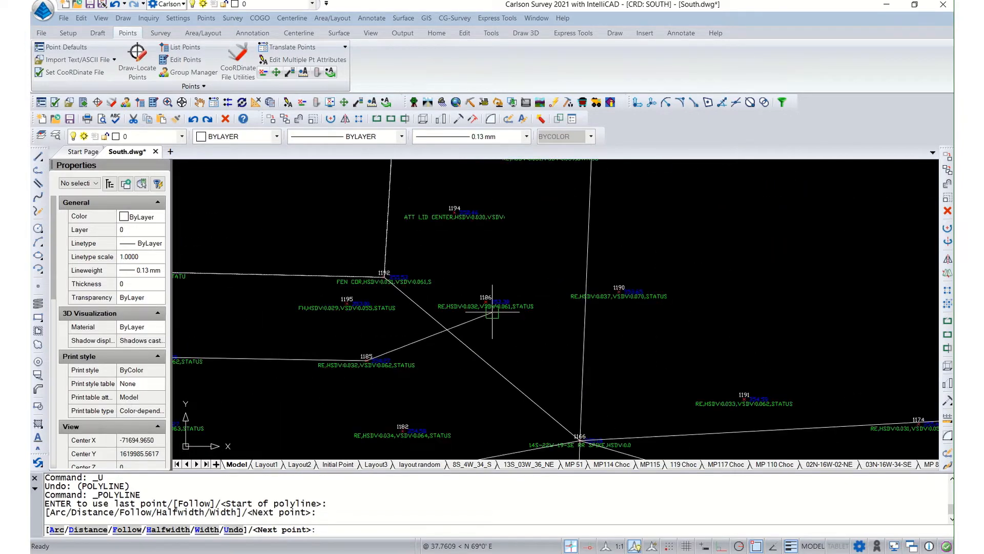
pyautogui.scroll(2, 491, 309)
pyautogui.click(480, 281)
pyautogui.scroll(-3, 405, 410)
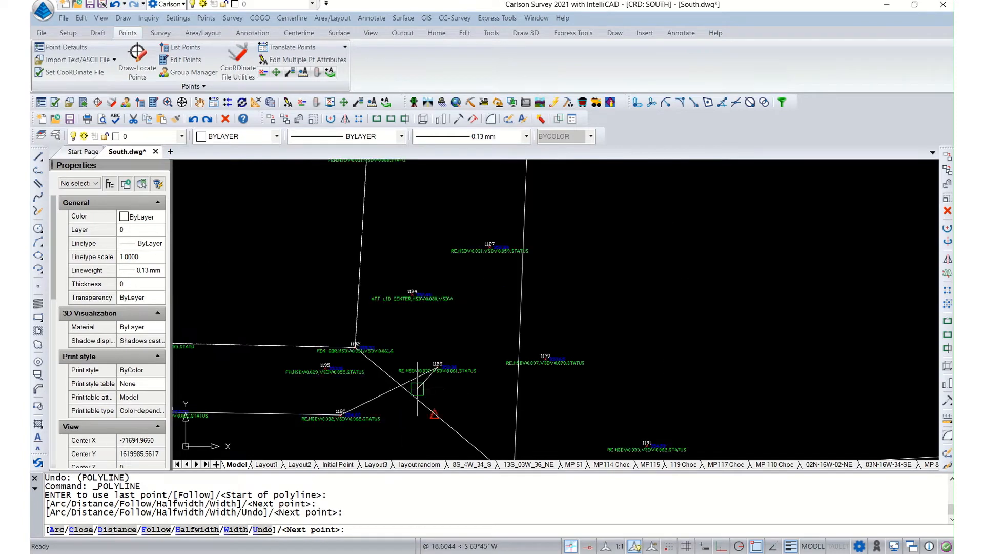
# - Extend the polyline to road-edge point 1187, then south across the intersecting road to point 1181
pyautogui.scroll(3, 496, 259)
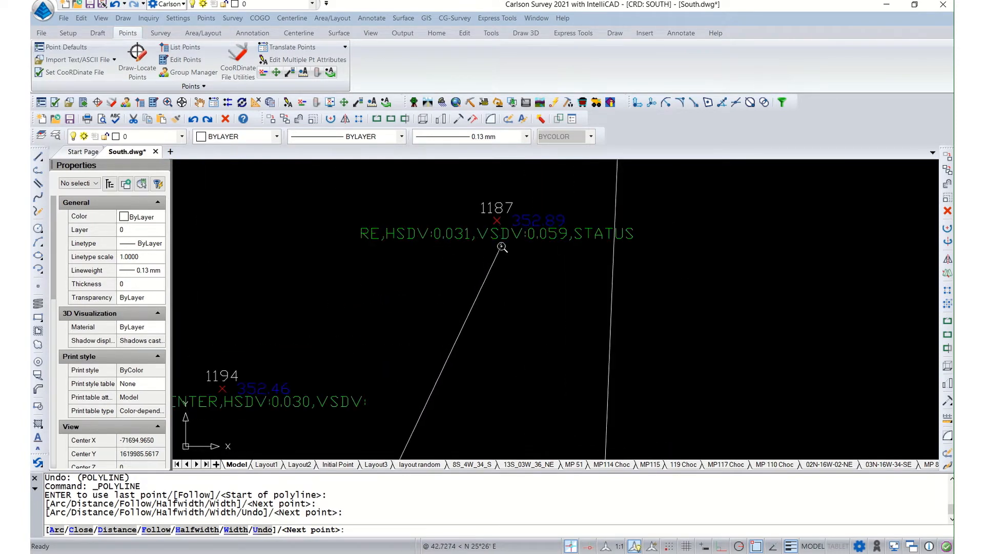
pyautogui.click(496, 220)
pyautogui.scroll(-5, 461, 205)
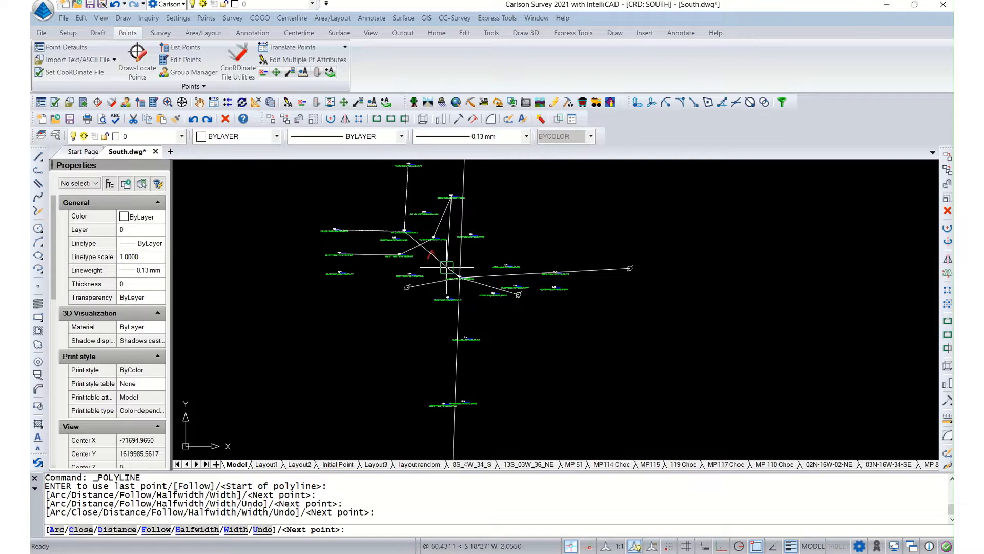
pyautogui.scroll(5, 445, 294)
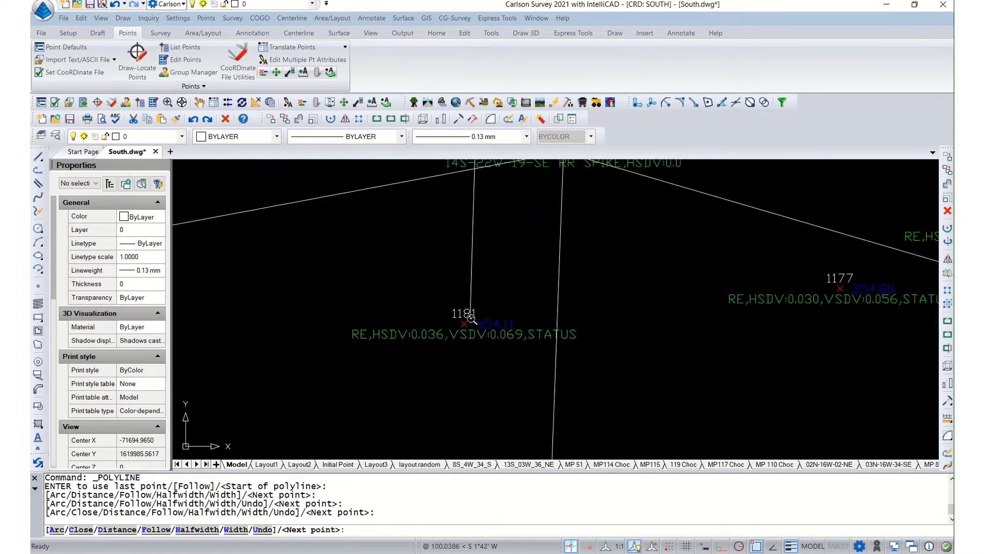
pyautogui.click(463, 324)
pyautogui.scroll(-3, 538, 353)
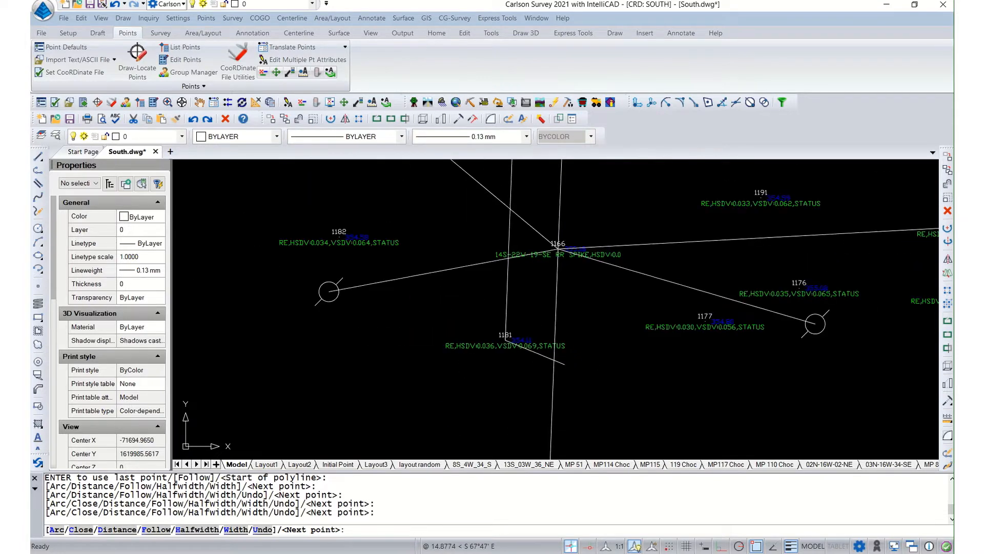
# - Continue the polyline from point 1181 through road-edge points 1182 and 1183
pyautogui.moveTo(356, 265); pyautogui.dragTo(459, 330, button='middle')
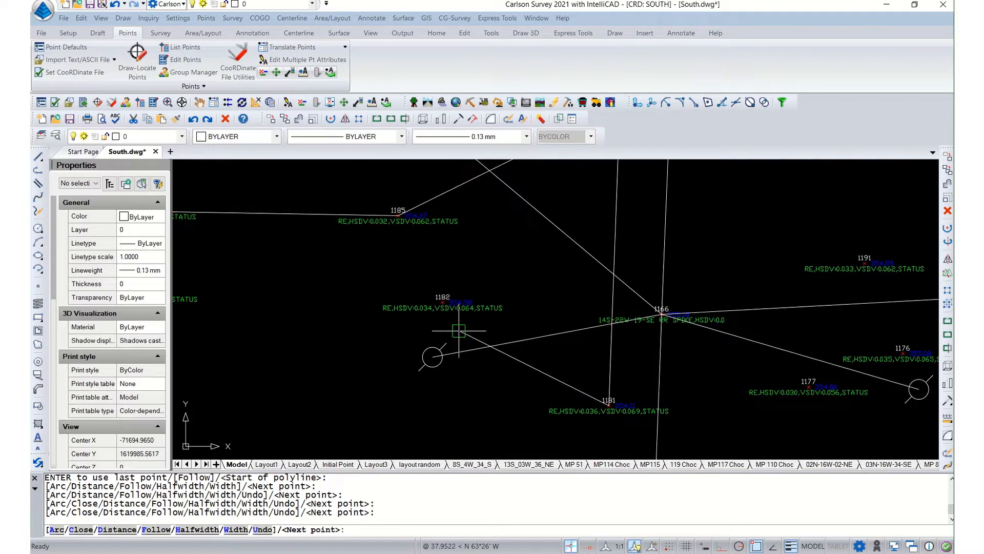
pyautogui.click(443, 303)
pyautogui.moveTo(571, 342); pyautogui.dragTo(681, 375, button='middle')
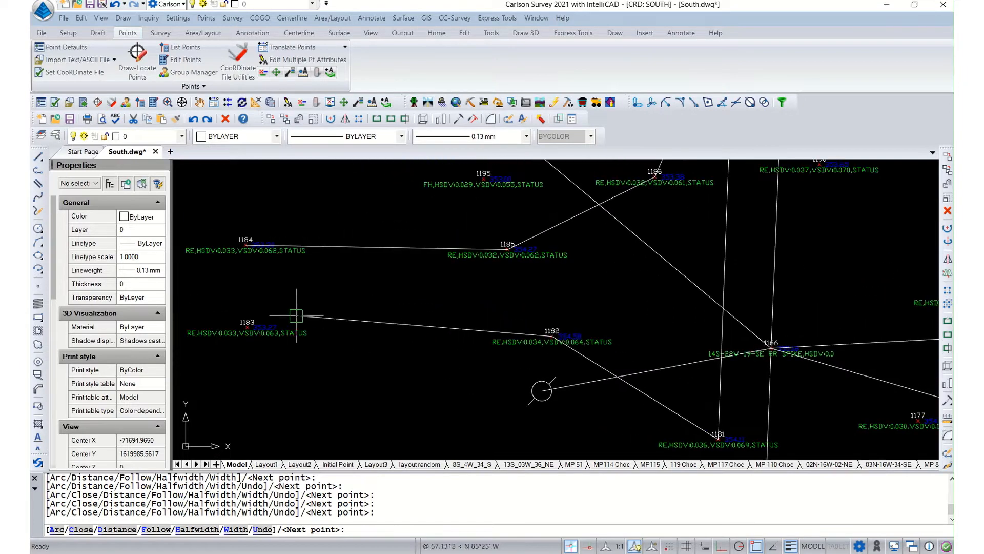
pyautogui.click(247, 327)
# - Draw a zigzag break from point 1183 back to point 1184 and end the polyline
pyautogui.click(219, 307)
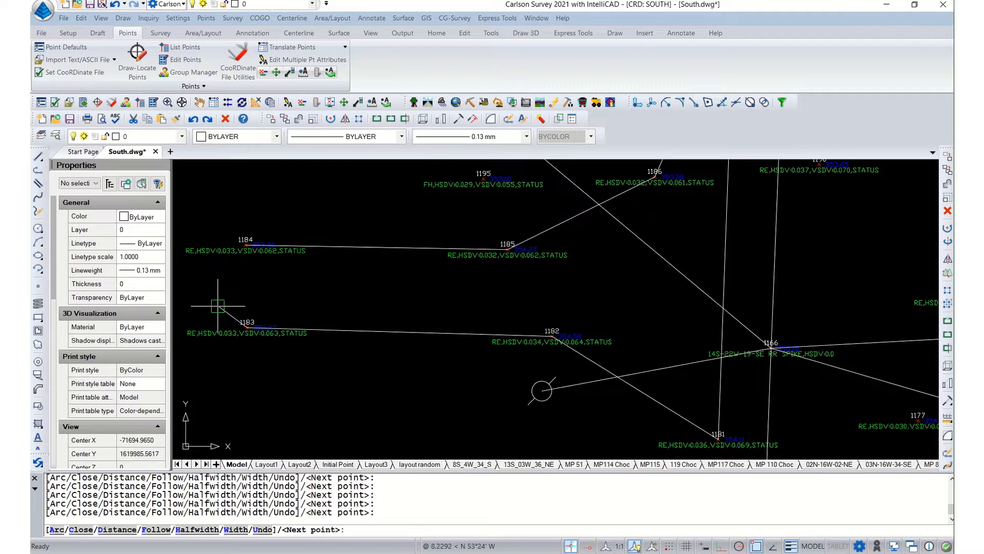
pyautogui.click(245, 244)
pyautogui.press('Return')
# - Try smoothing the road-edge polyline section from the midpoint between points 1183 and 1182 to point 1181 with SMOOTHPL, and undo it
pyautogui.scroll(-4, 368, 243)
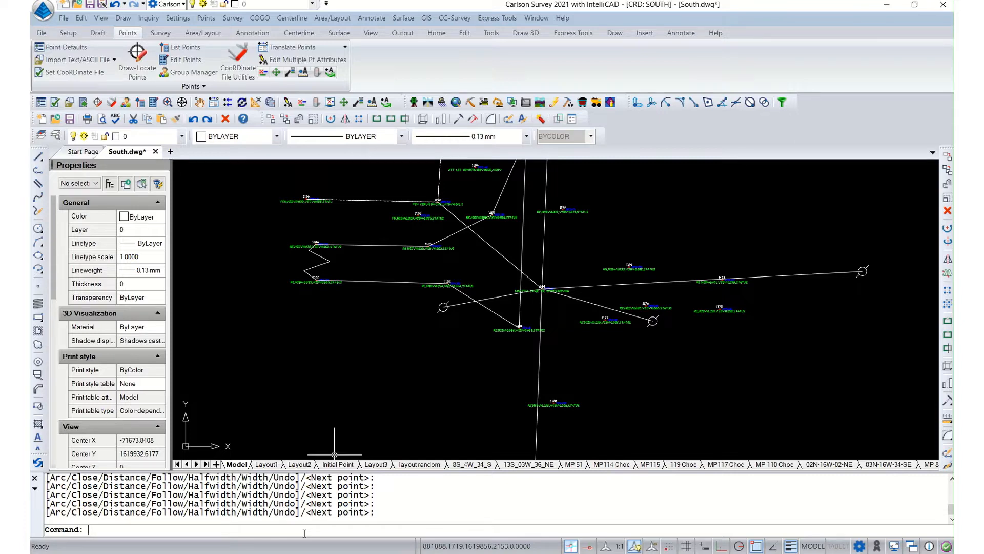
pyautogui.write('smoo')
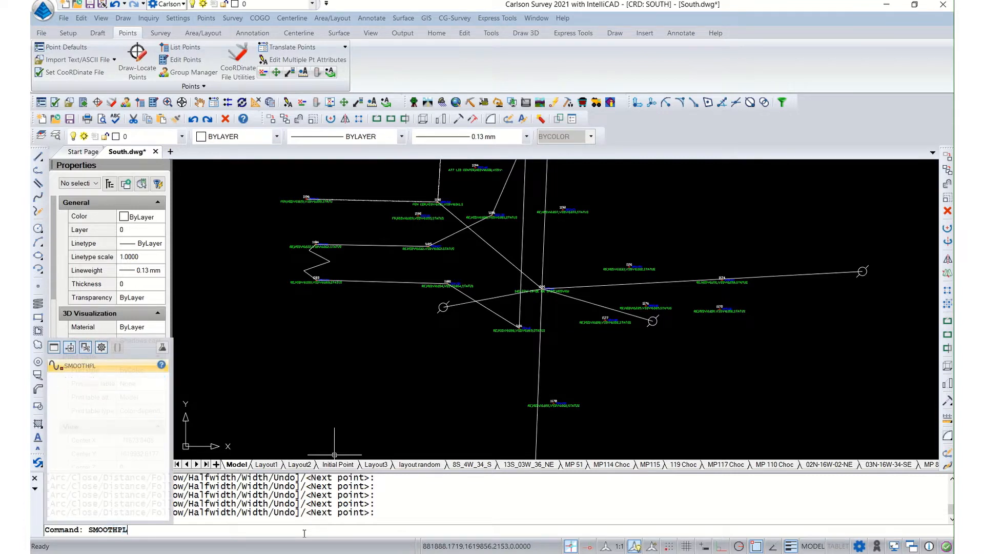
pyautogui.write('thpl')
pyautogui.press('Return')
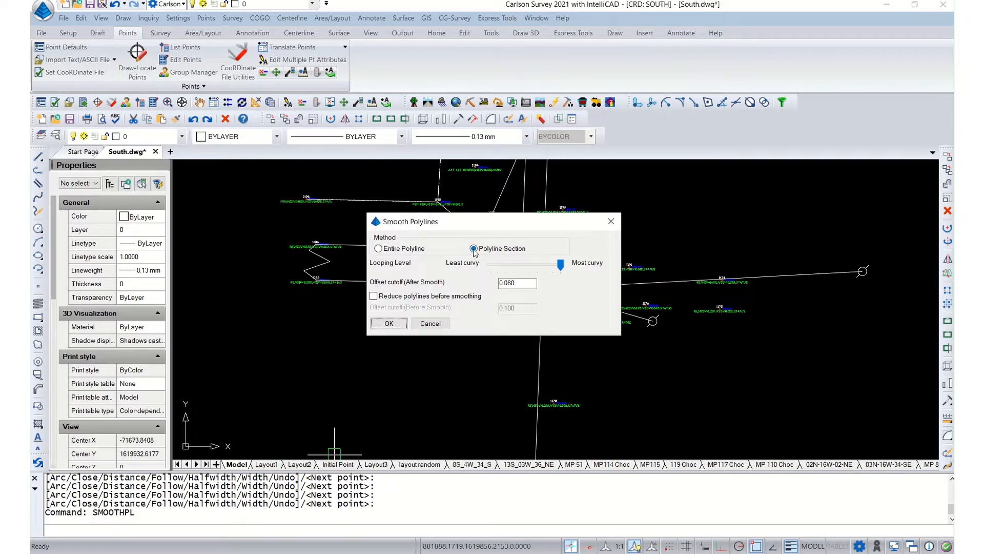
pyautogui.click(389, 323)
pyautogui.scroll(3, 422, 285)
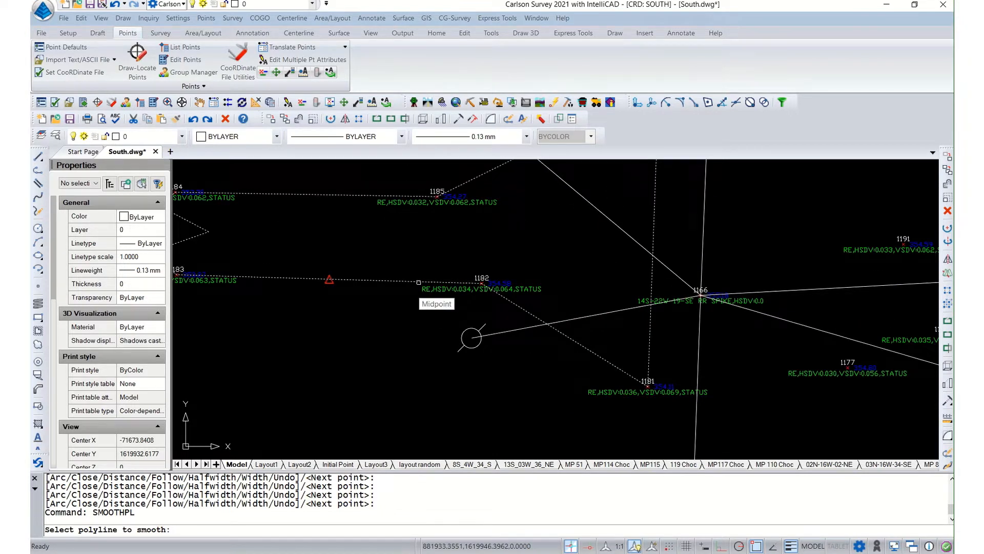
pyautogui.click(419, 282)
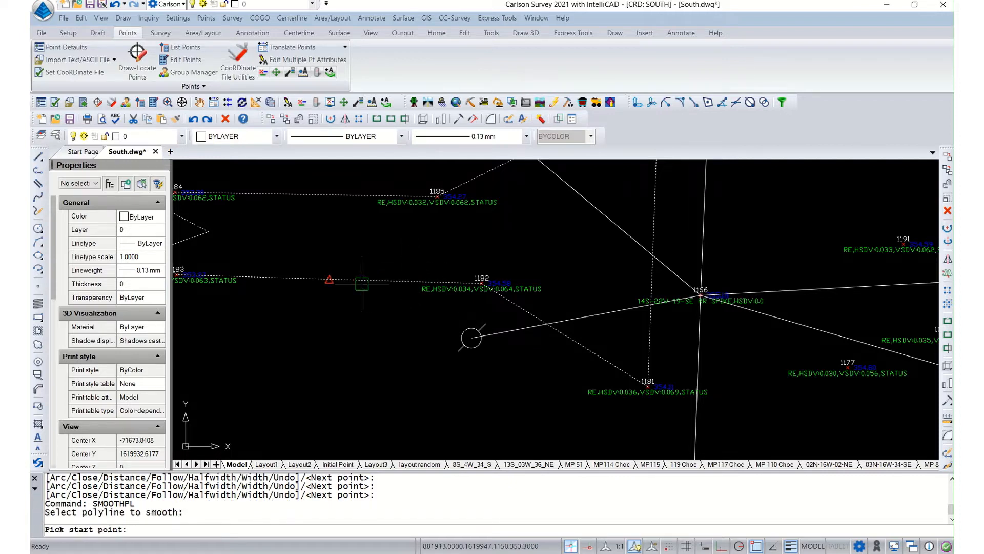
pyautogui.click(329, 279)
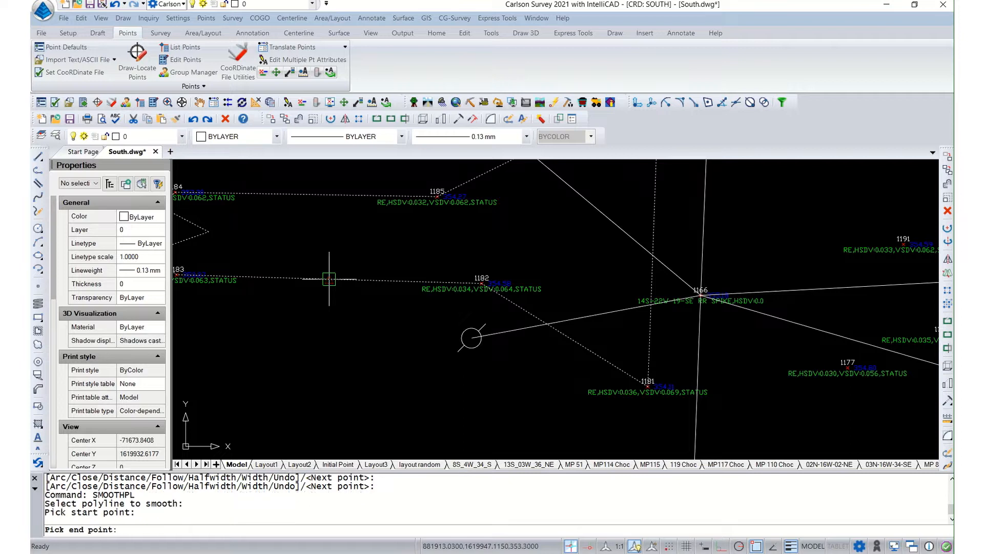
pyautogui.click(647, 385)
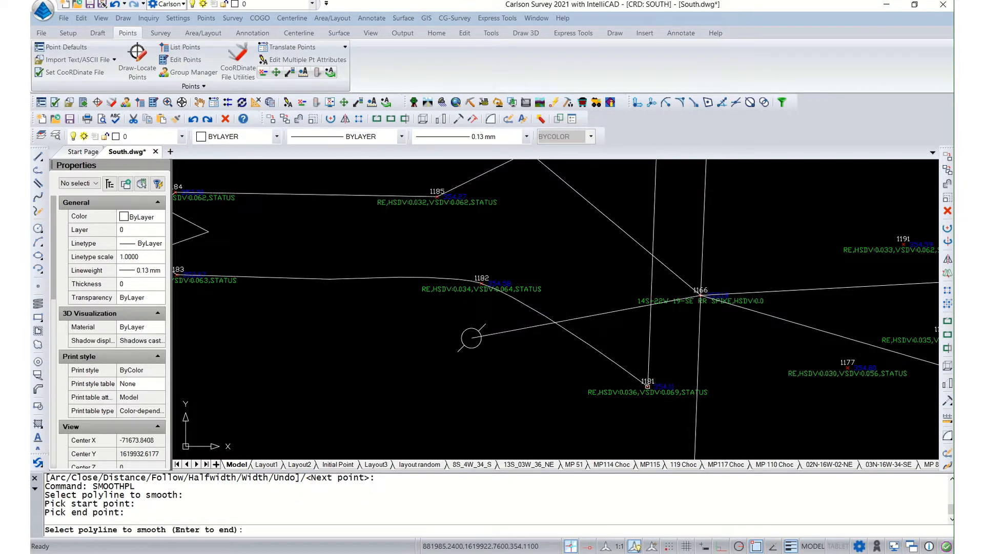
pyautogui.scroll(-2, 394, 285)
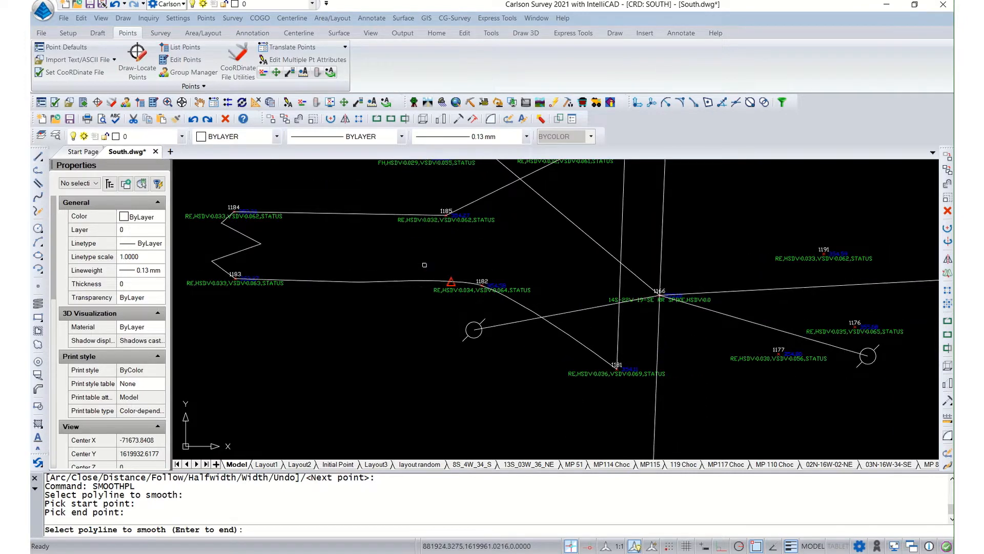
pyautogui.click(115, 4)
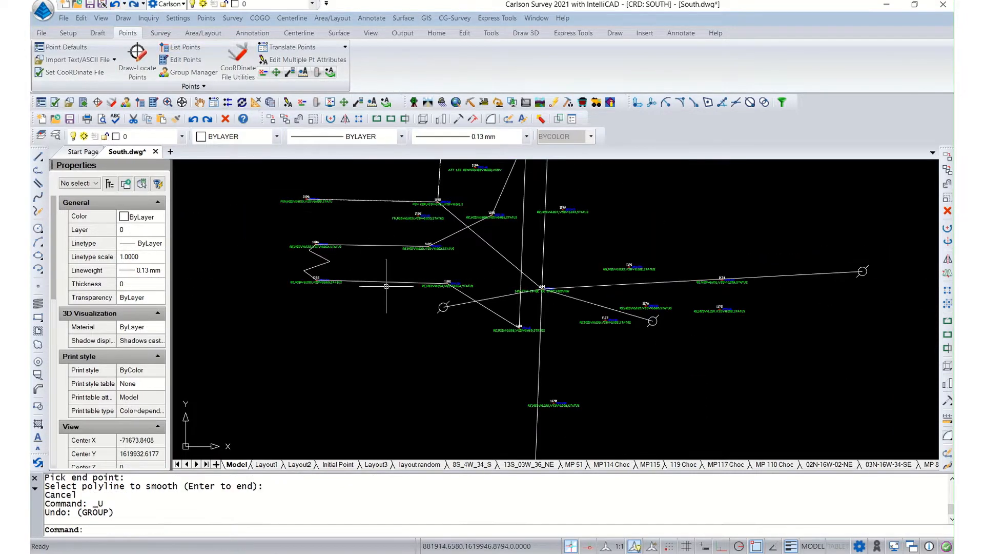
# - Smooth the polyline section from a nearest-snapped start just west of point 1182 to point 1181, using the Polyline Section method
pyautogui.rightClick(390, 311)
pyautogui.moveTo(451, 88)
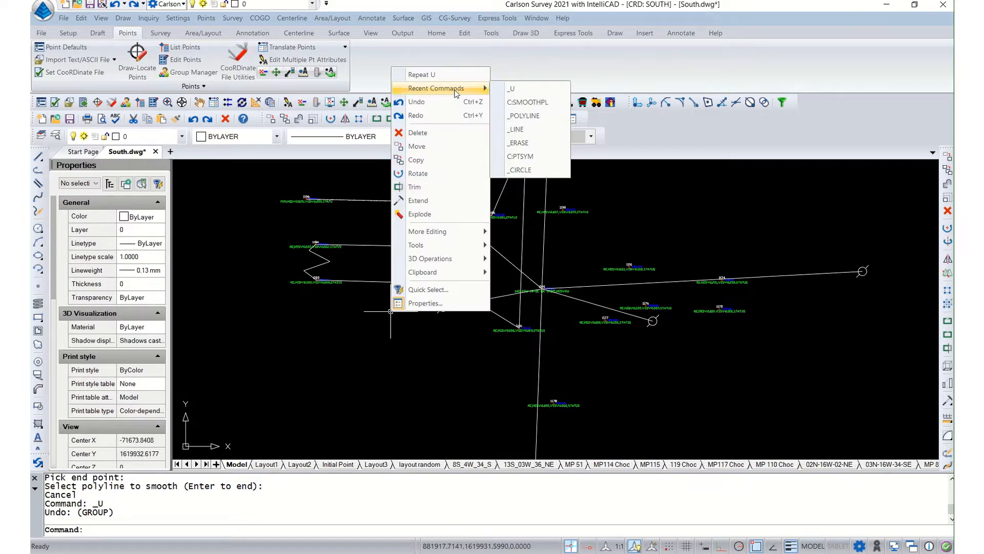
pyautogui.click(520, 103)
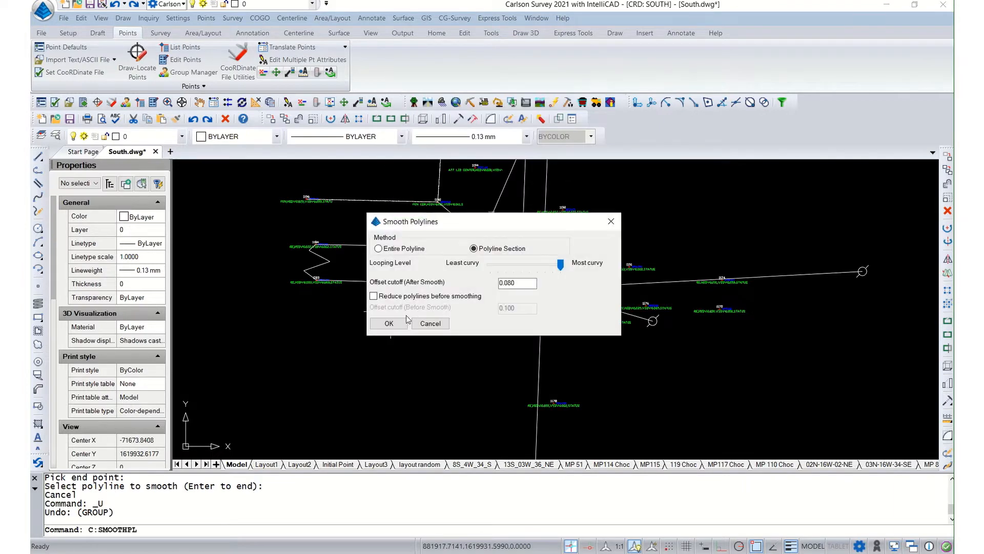
pyautogui.click(389, 323)
pyautogui.scroll(3, 433, 287)
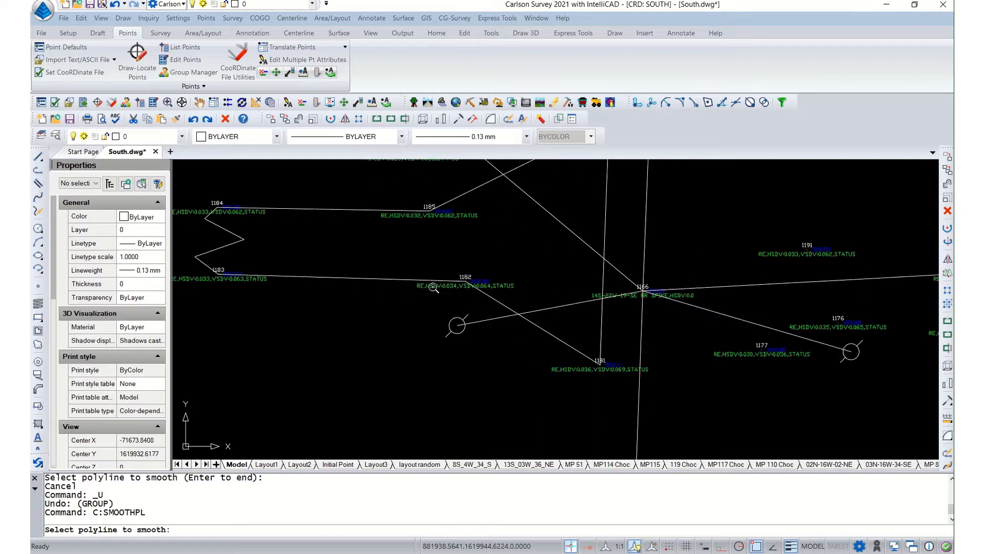
pyautogui.click(432, 281)
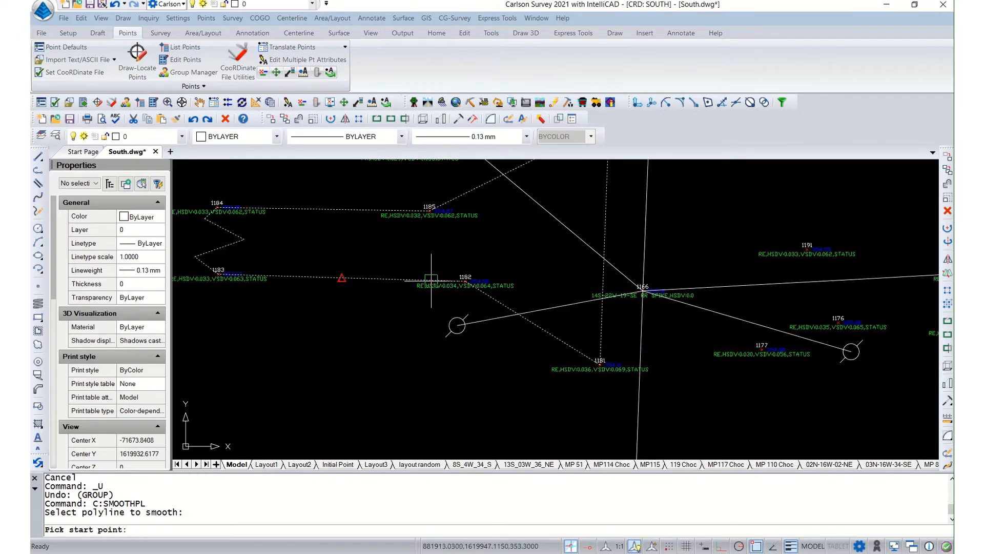
pyautogui.rightClick(756, 544)
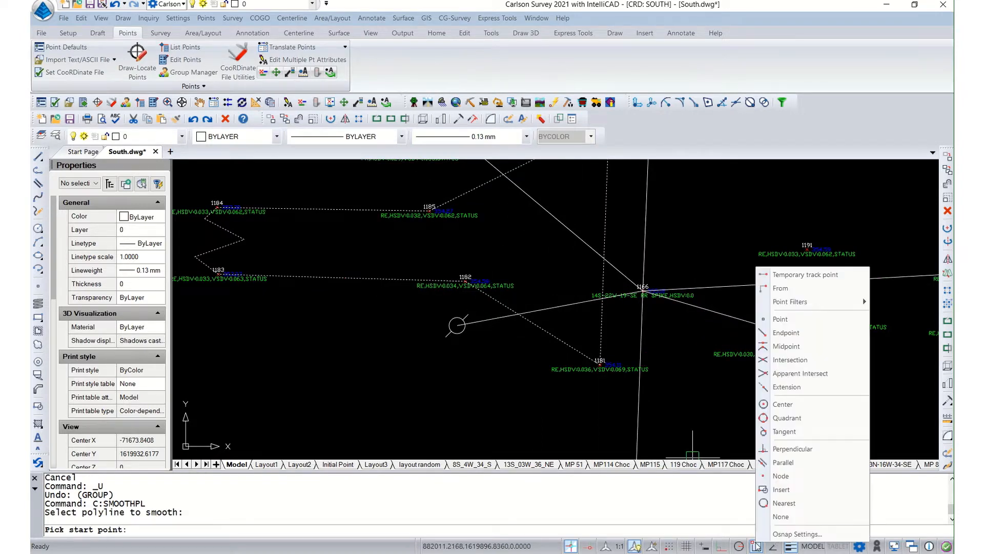
pyautogui.click(784, 503)
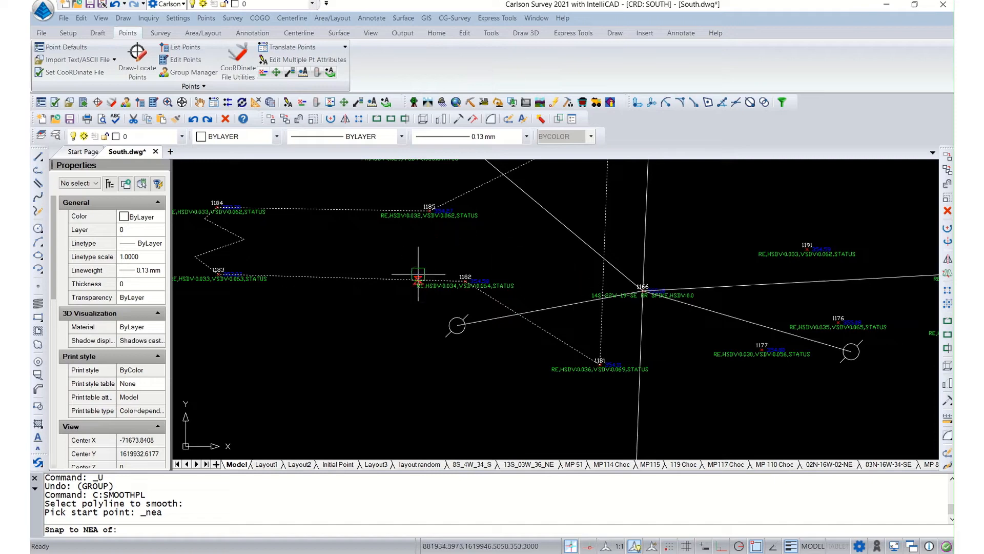
pyautogui.click(418, 280)
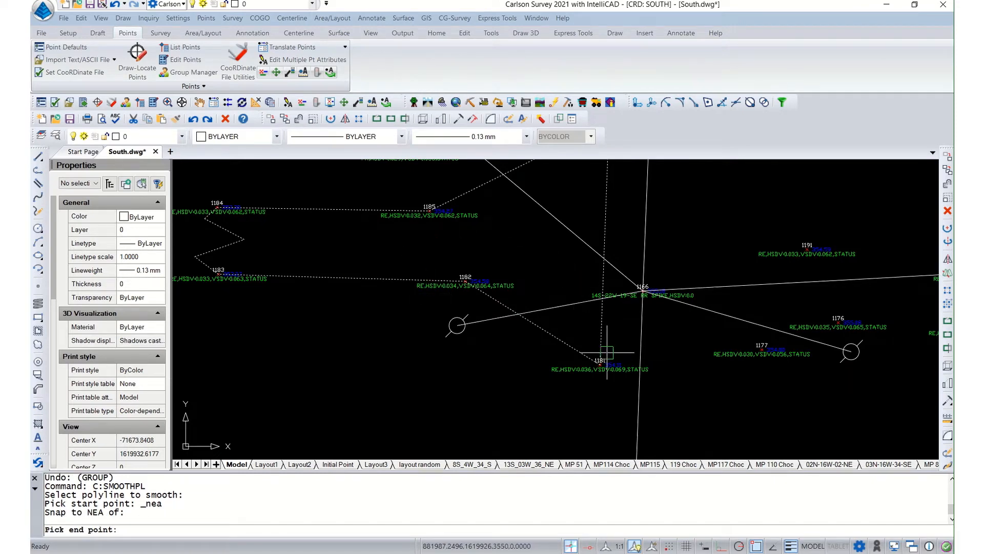
pyautogui.scroll(3, 598, 362)
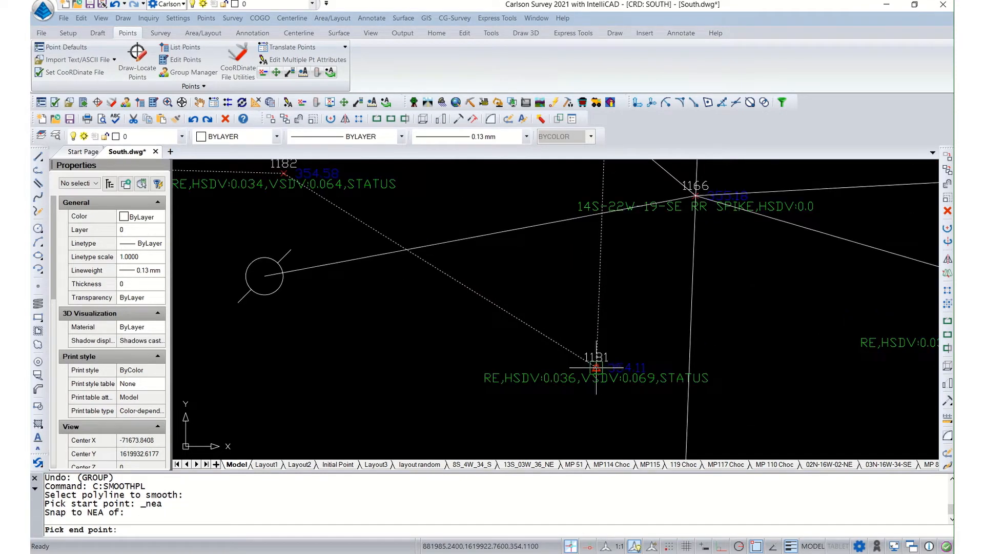
pyautogui.click(596, 367)
pyautogui.scroll(-3, 464, 362)
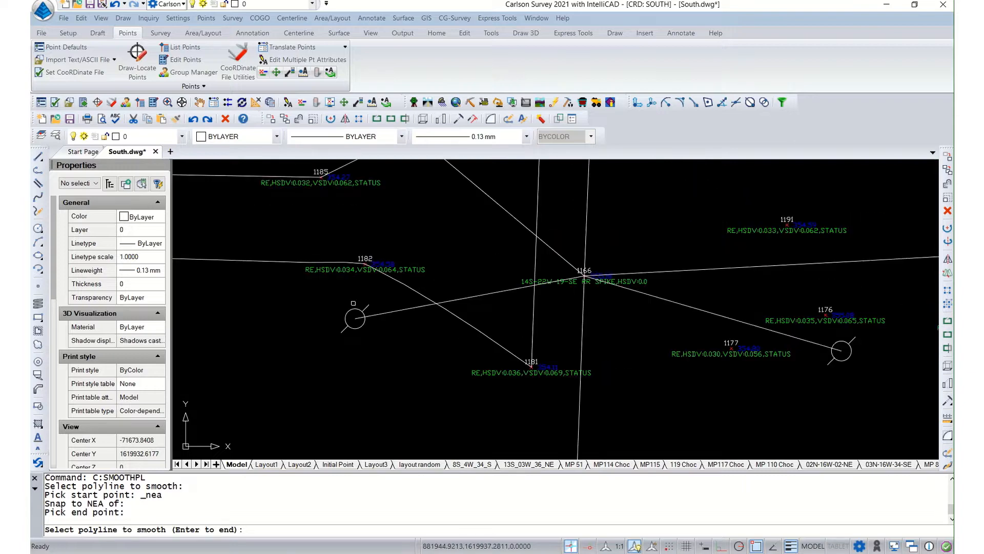
pyautogui.scroll(-3, 353, 302)
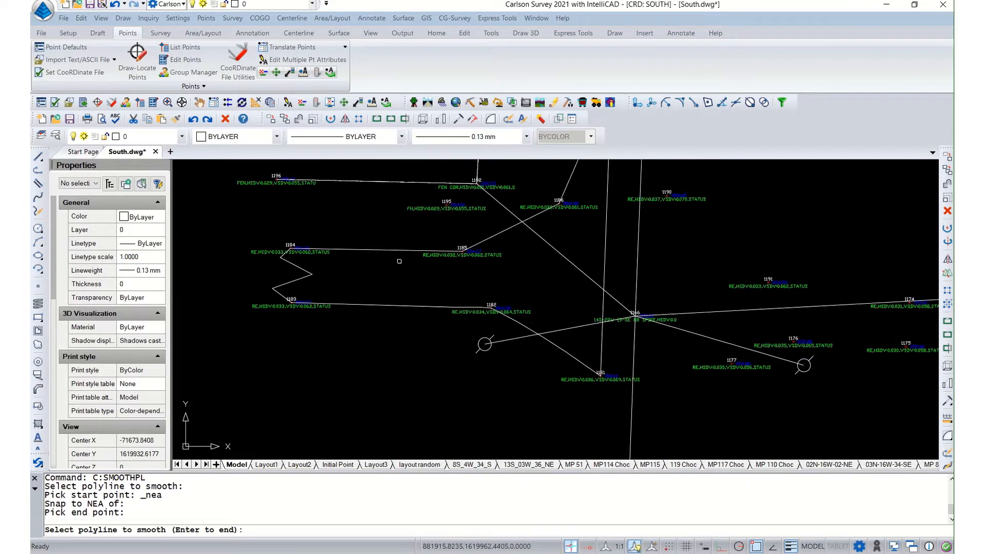
pyautogui.press('Escape')
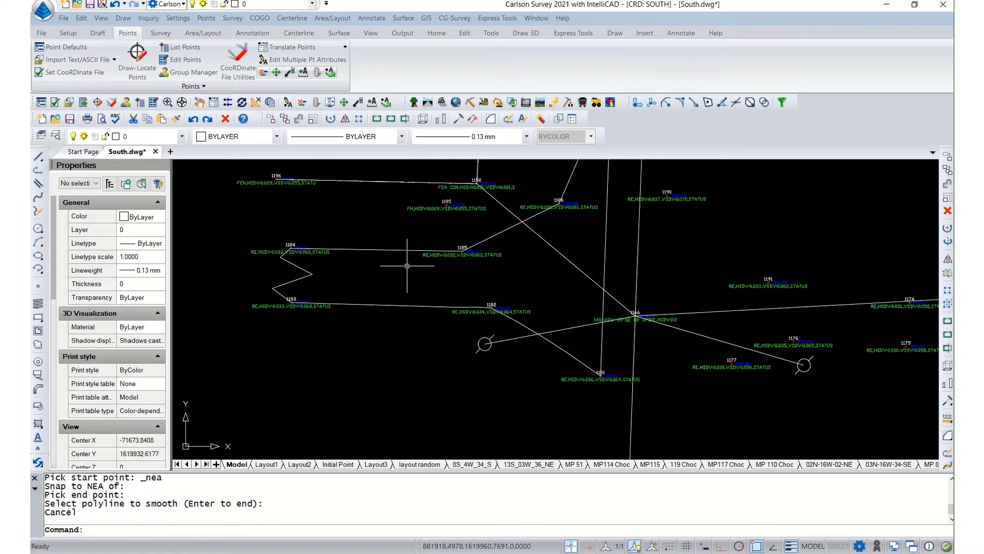
# - Smooth the same road-edge polyline's section from point 1185 through 1186 to point 1187
pyautogui.press('Return')
pyautogui.click(405, 322)
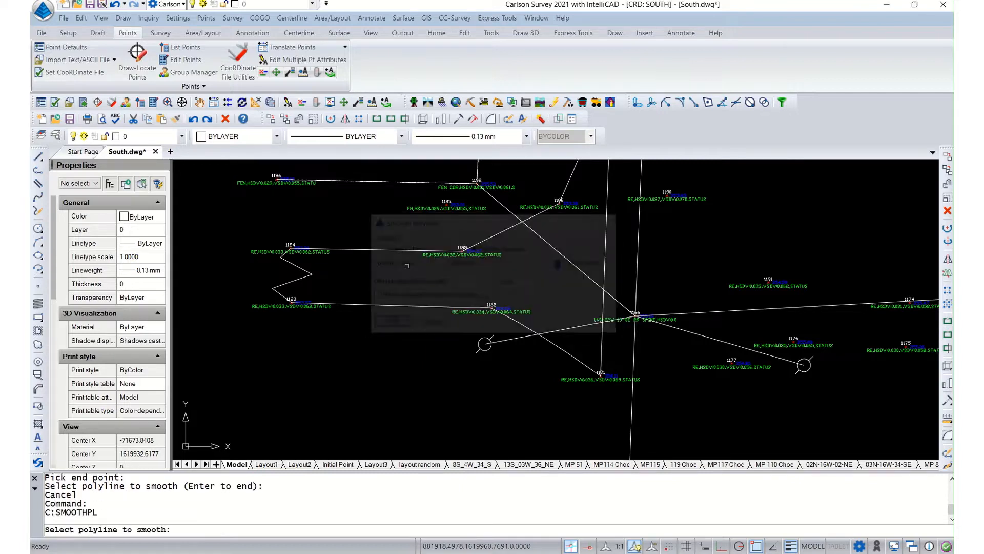
pyautogui.click(411, 251)
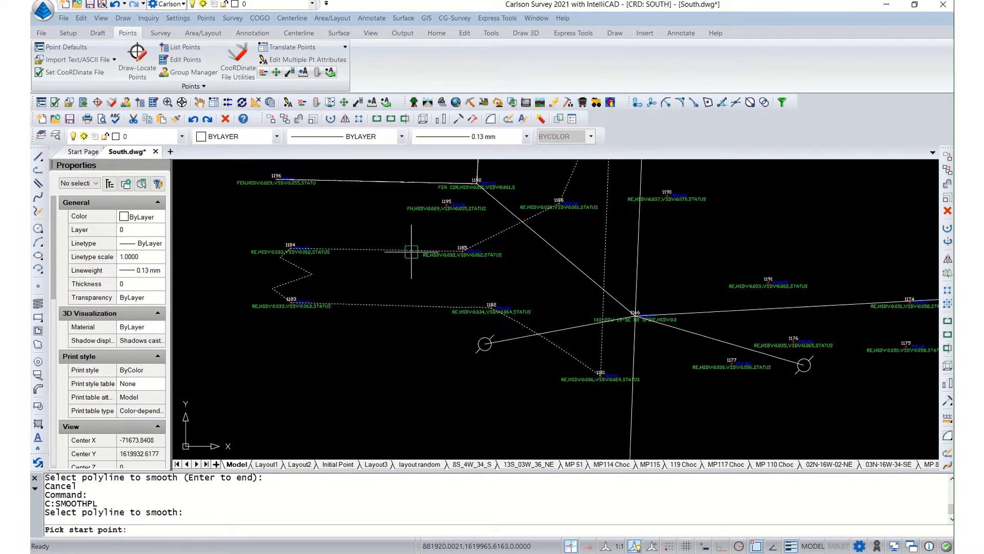
pyautogui.scroll(4, 469, 259)
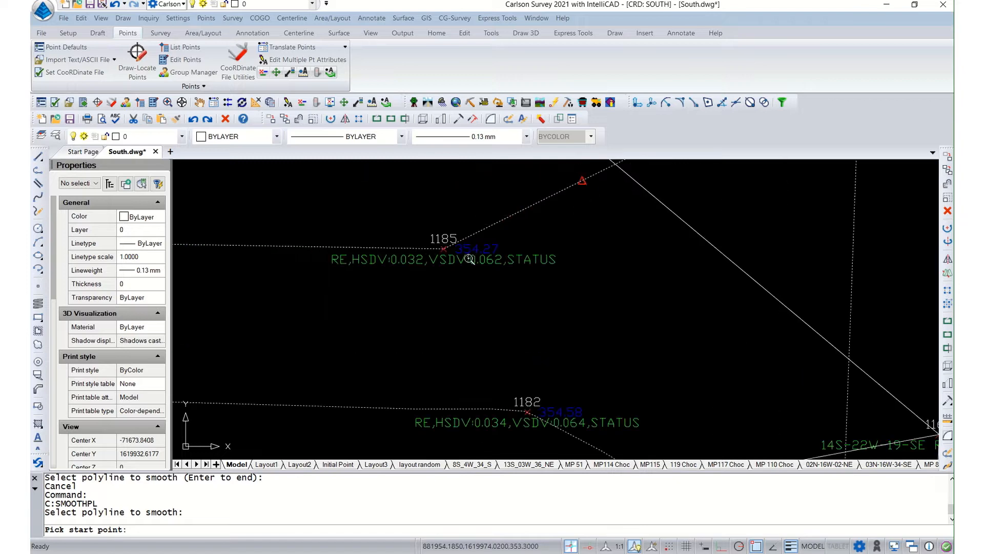
pyautogui.click(443, 249)
pyautogui.scroll(-4, 284, 338)
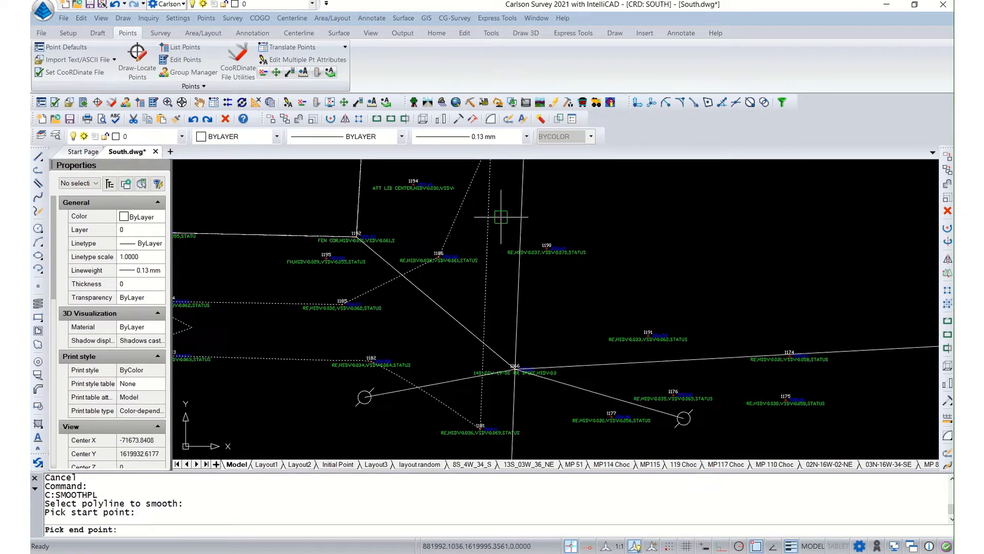
pyautogui.scroll(2, 501, 217)
pyautogui.scroll(3, 451, 246)
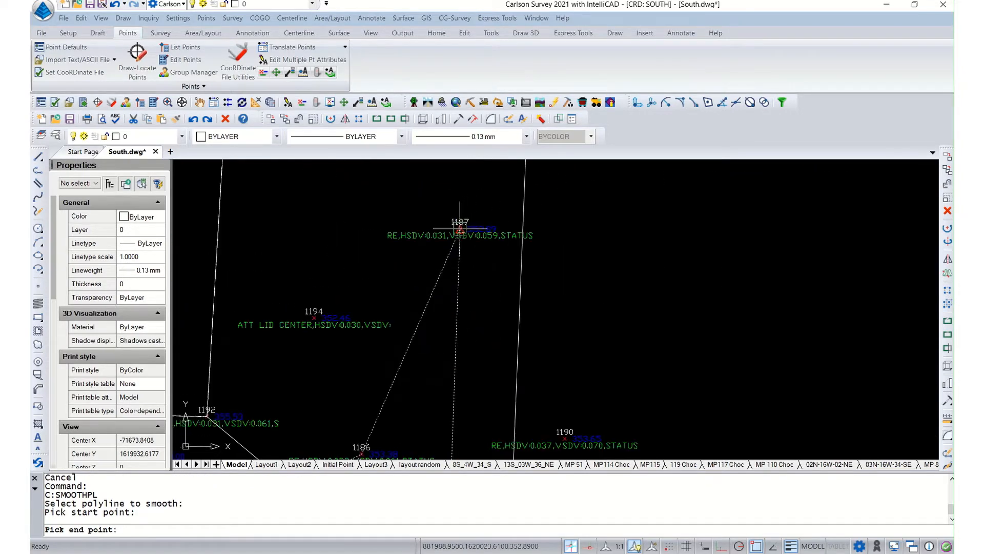
pyautogui.click(460, 229)
pyautogui.scroll(-5, 442, 180)
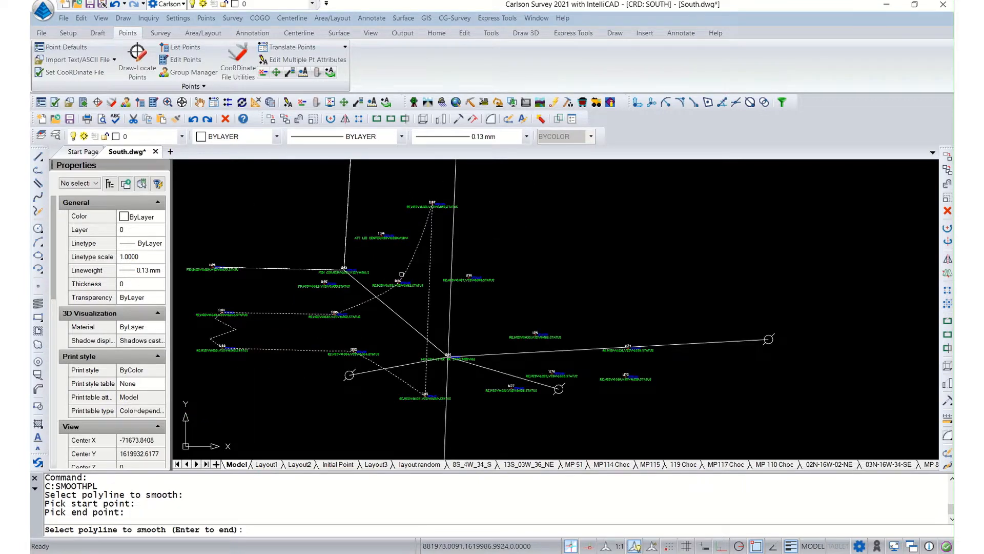
pyautogui.press('Escape')
# - Start a new polyline at road-edge point 1174 and draw it through point 1191 to point 1190
pyautogui.scroll(-3, 369, 246)
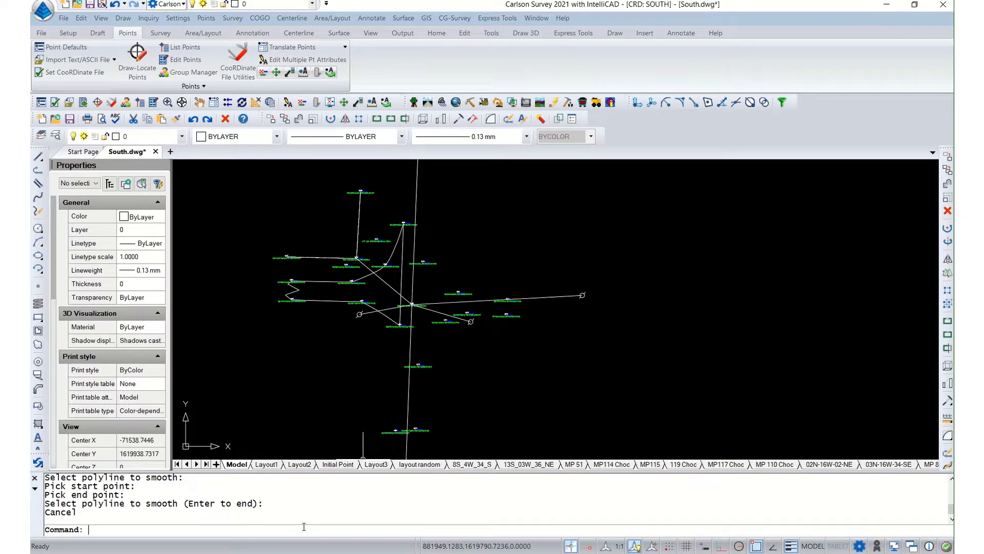
pyautogui.press('Return')
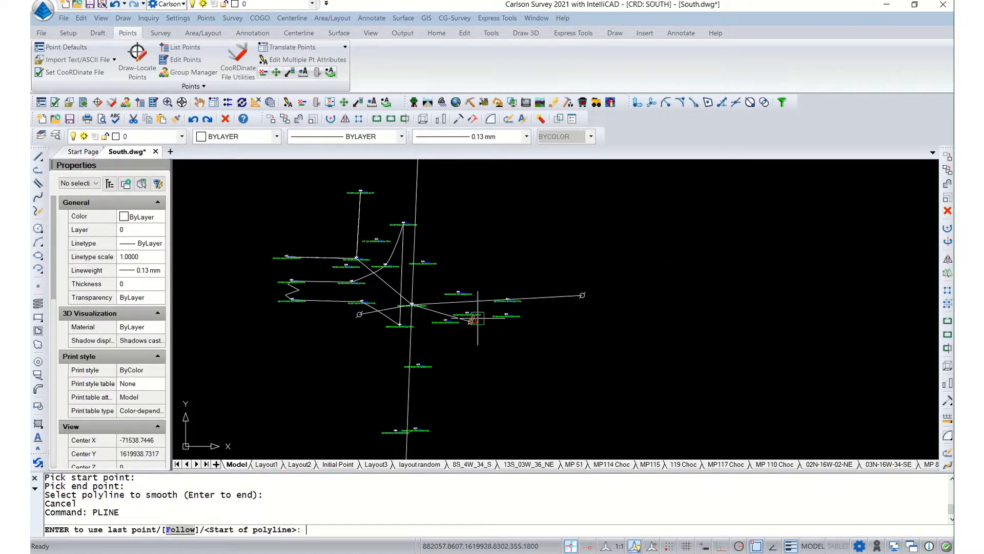
pyautogui.scroll(5, 472, 324)
pyautogui.scroll(3, 615, 235)
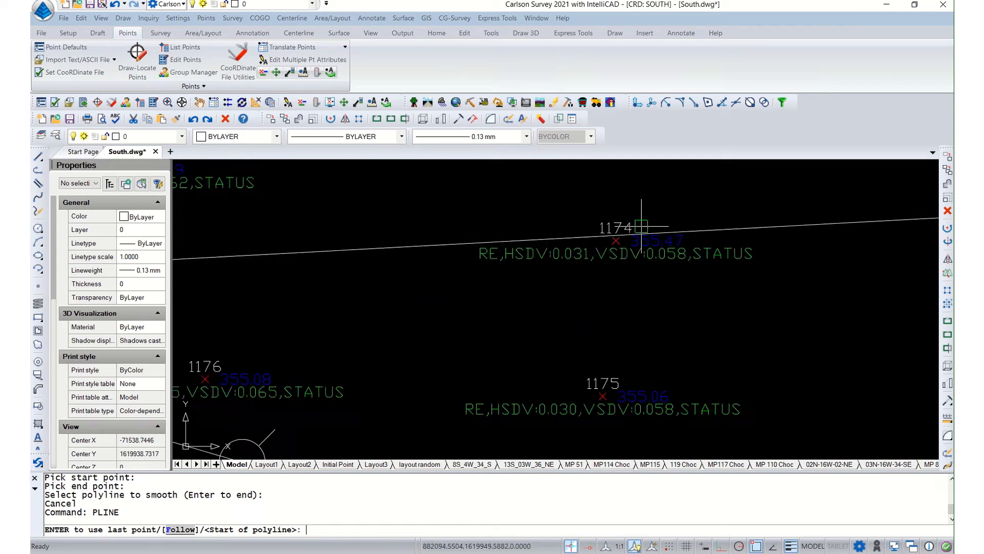
pyautogui.click(616, 240)
pyautogui.scroll(-5, 701, 348)
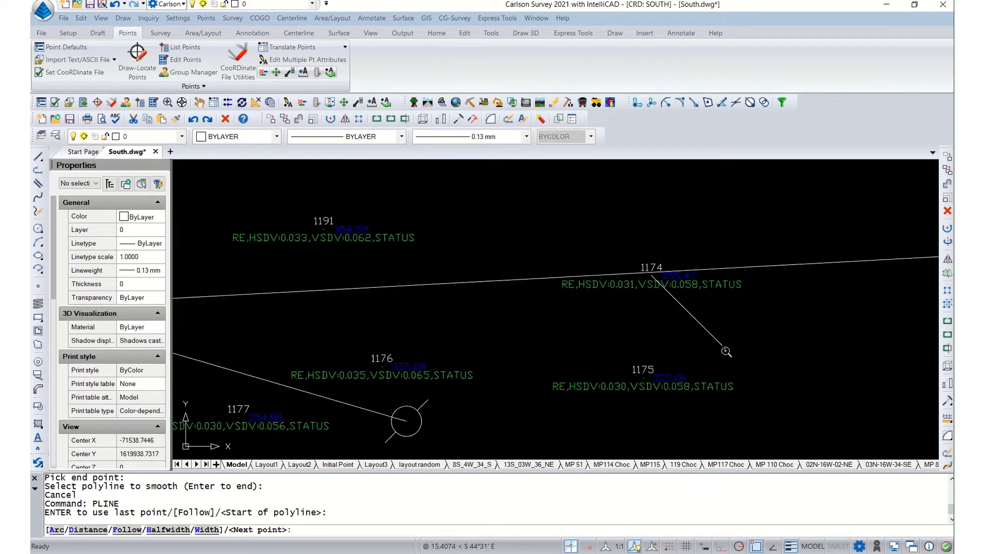
pyautogui.scroll(3, 520, 284)
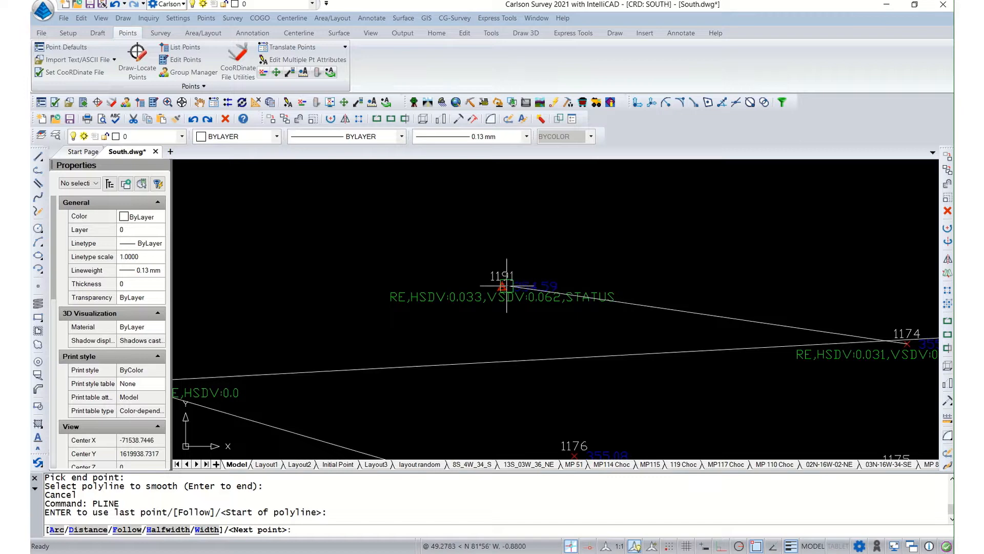
pyautogui.click(502, 286)
pyautogui.scroll(-4, 513, 384)
pyautogui.scroll(4, 436, 287)
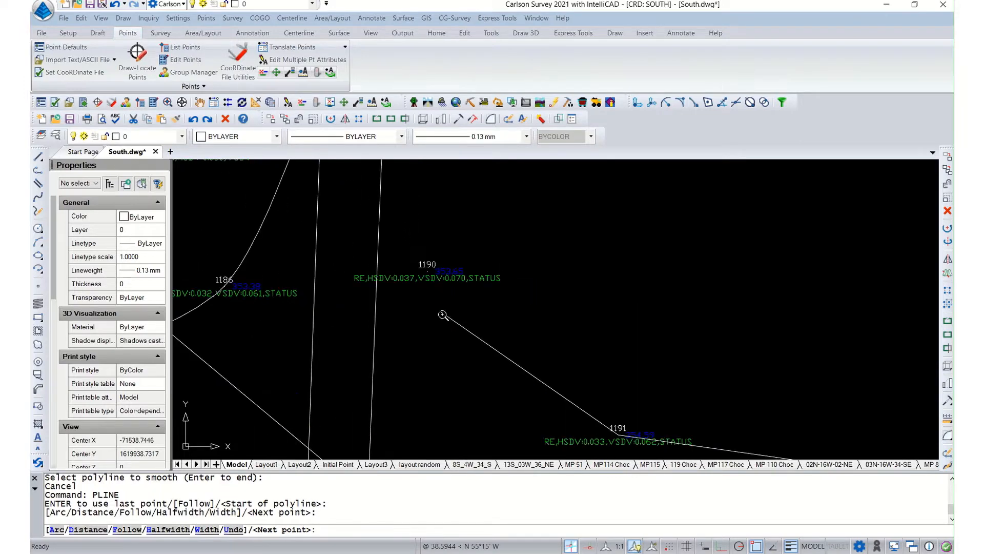
pyautogui.click(427, 270)
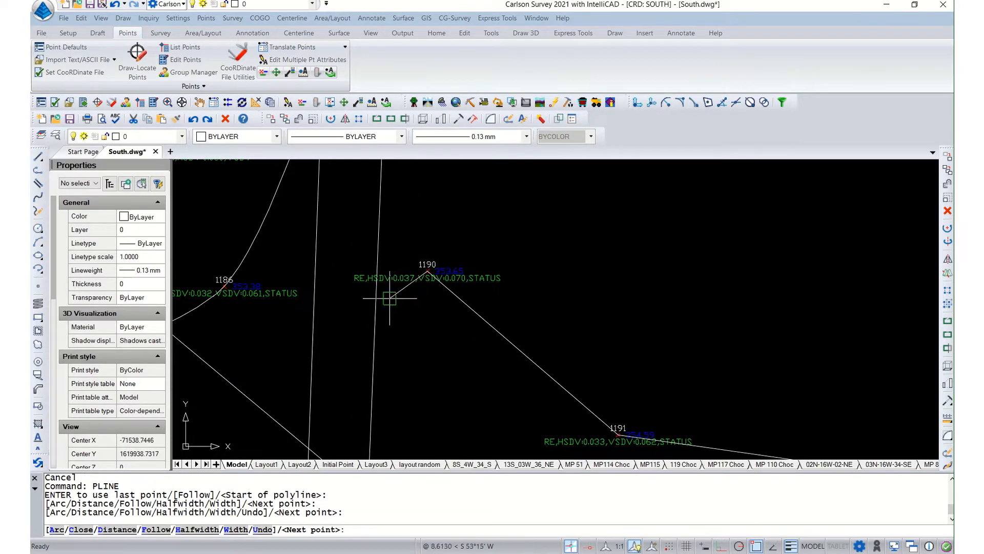
# - Continue the road-edge polyline from point 1190 south to point 1178
pyautogui.scroll(-4, 400, 276)
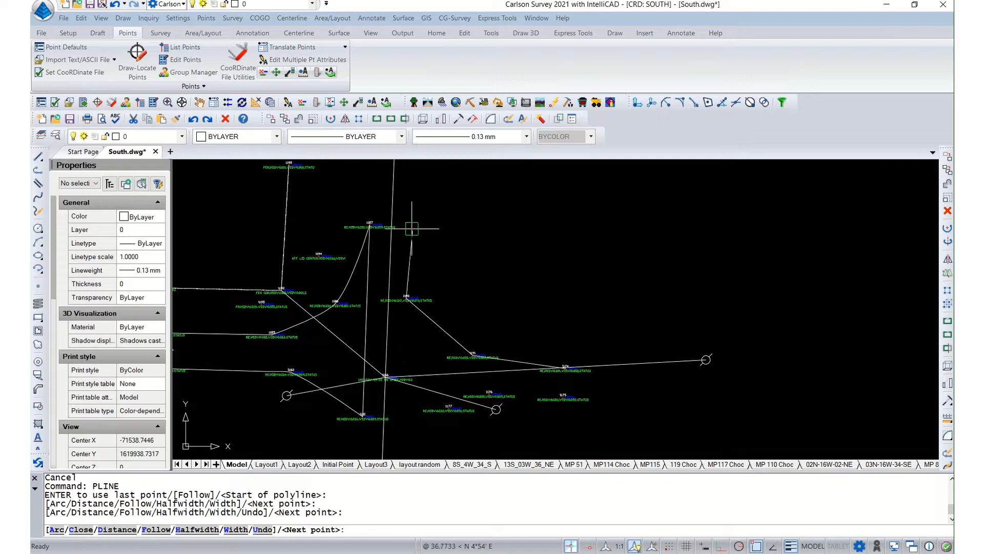
pyautogui.scroll(-4, 410, 272)
pyautogui.scroll(5, 407, 355)
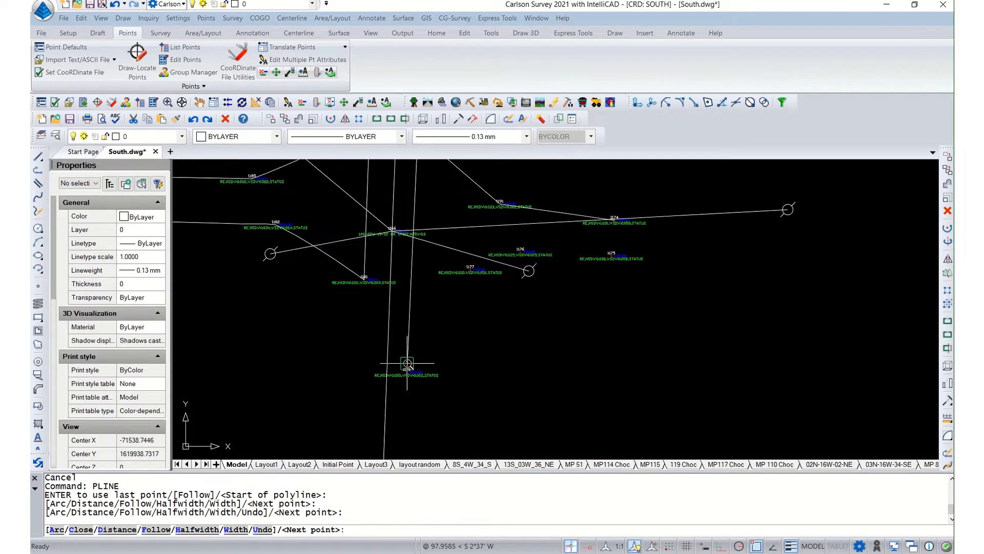
pyautogui.scroll(2, 407, 359)
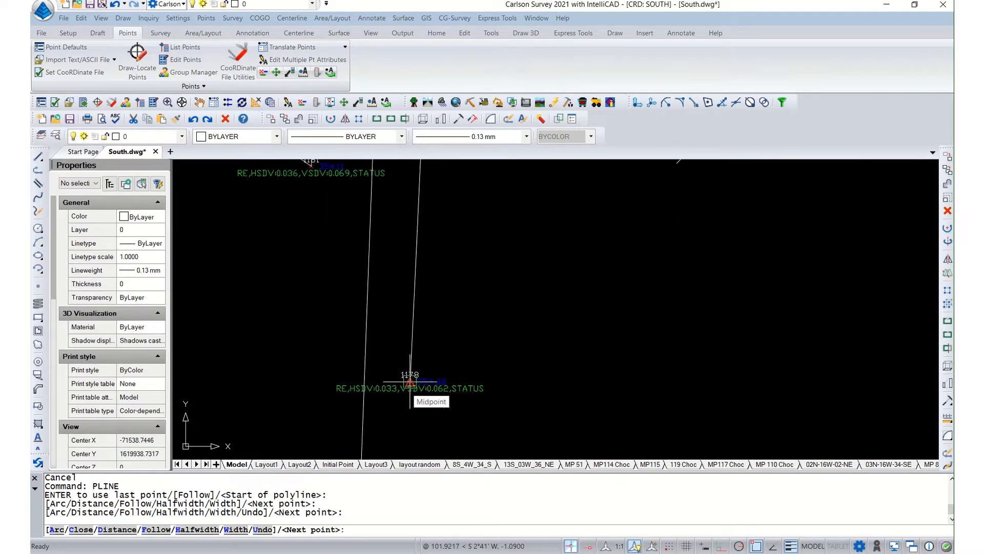
pyautogui.click(410, 382)
# - Extend the road-edge polyline from point 1178 through points 1177 and 1176 to point 1175
pyautogui.scroll(-3, 457, 307)
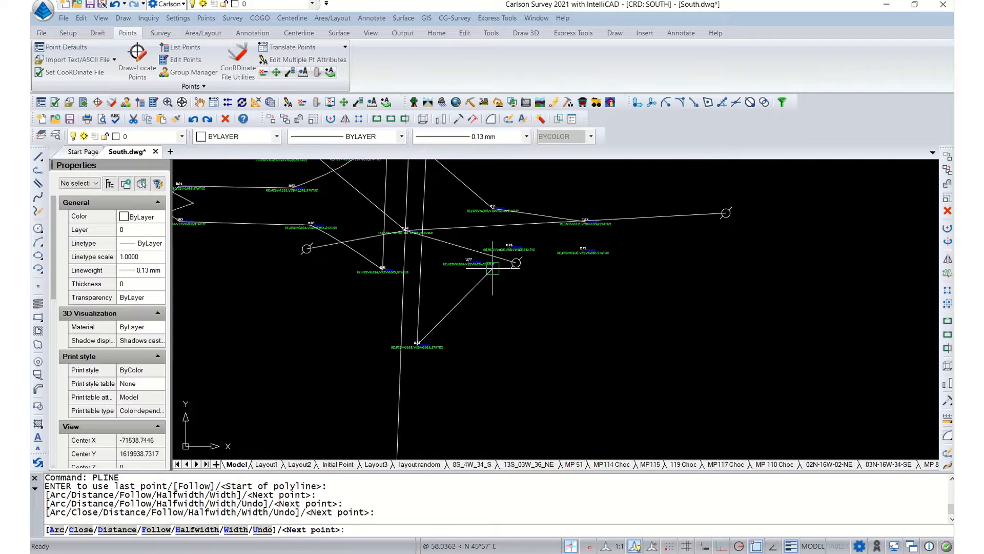
pyautogui.scroll(3, 477, 264)
pyautogui.click(457, 252)
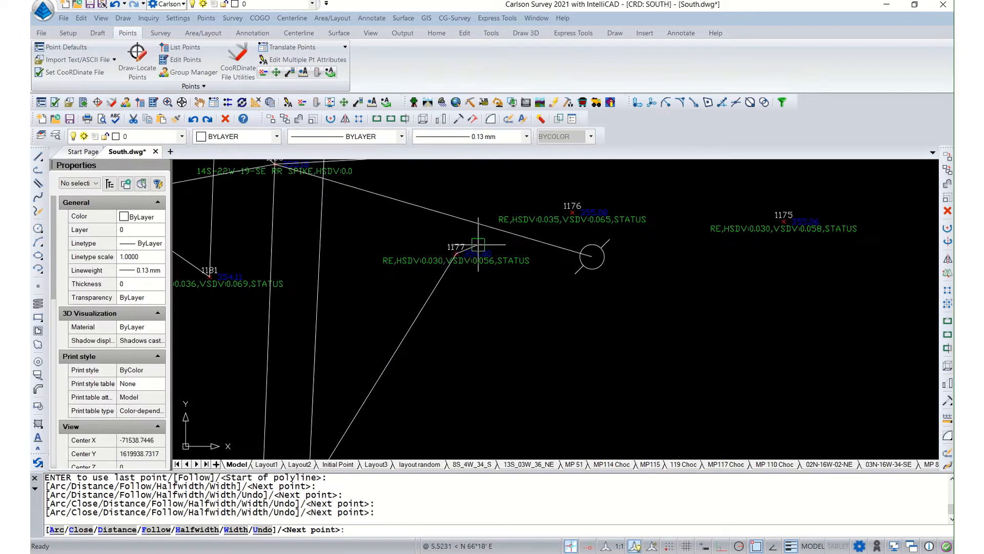
pyautogui.click(572, 212)
pyautogui.scroll(-3, 572, 212)
pyautogui.scroll(3, 576, 231)
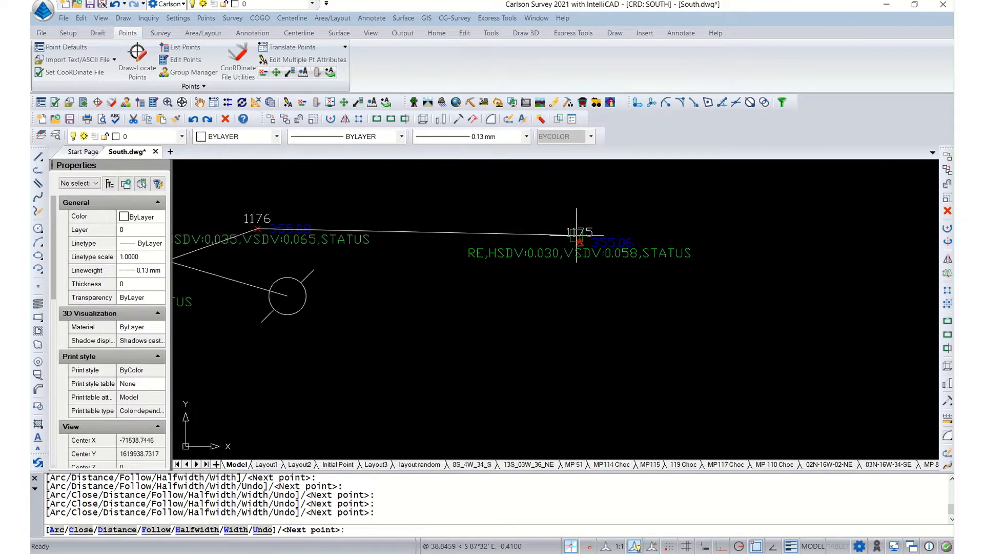
pyautogui.click(576, 235)
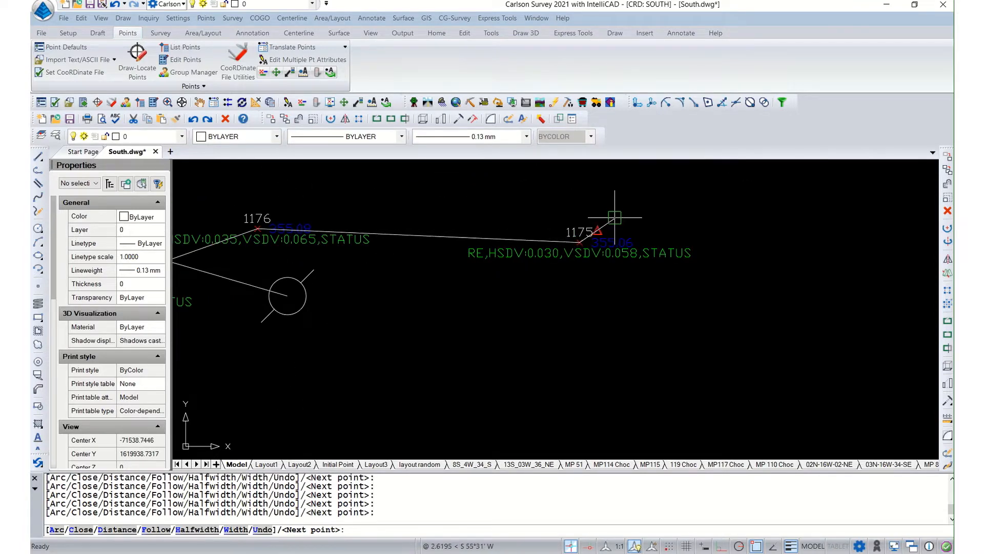
# - Draw a zigzag break line from point 1175 up towards point 1174 and close the polyline at its start
pyautogui.scroll(-3, 574, 200)
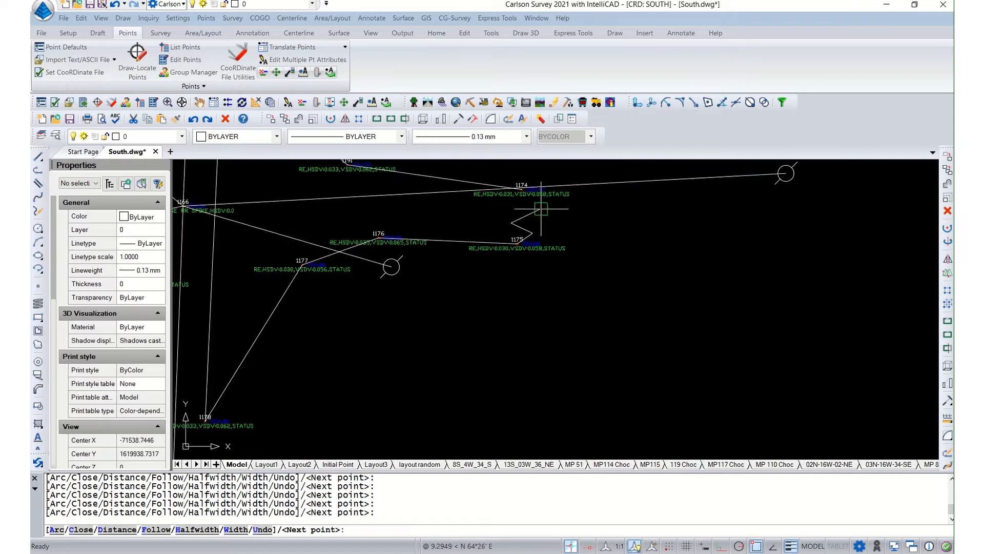
pyautogui.scroll(3, 543, 202)
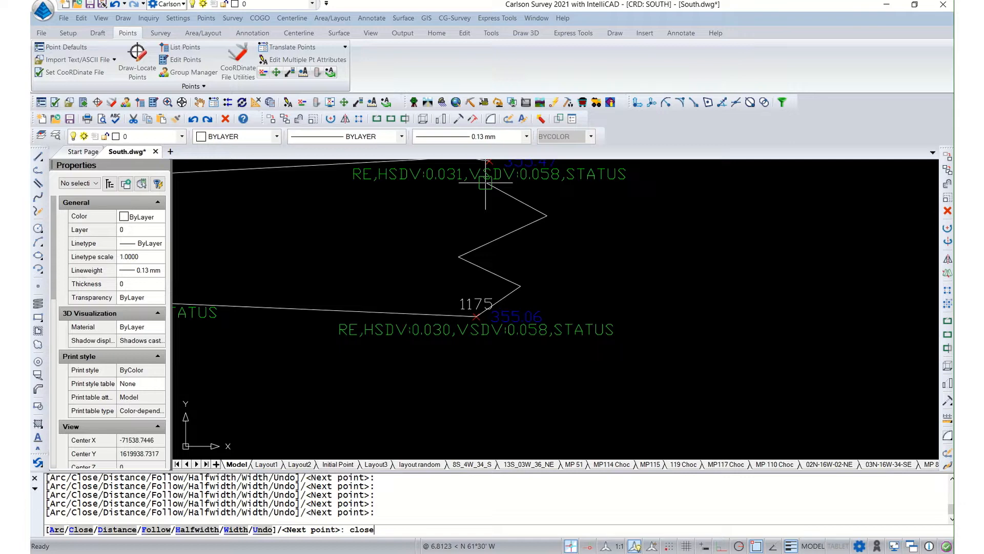
pyautogui.press('Return')
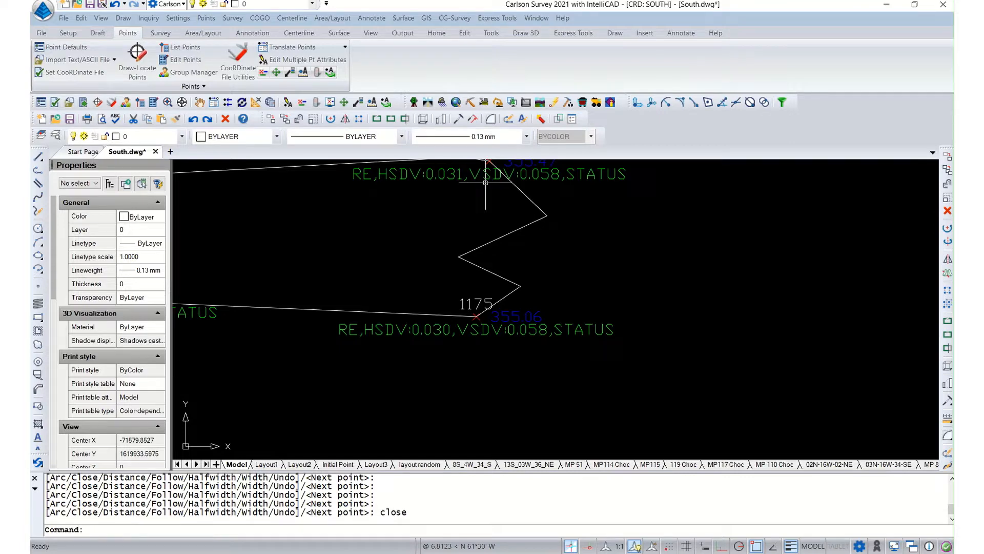
pyautogui.press('Escape')
pyautogui.press('Escape')
pyautogui.scroll(-5, 628, 248)
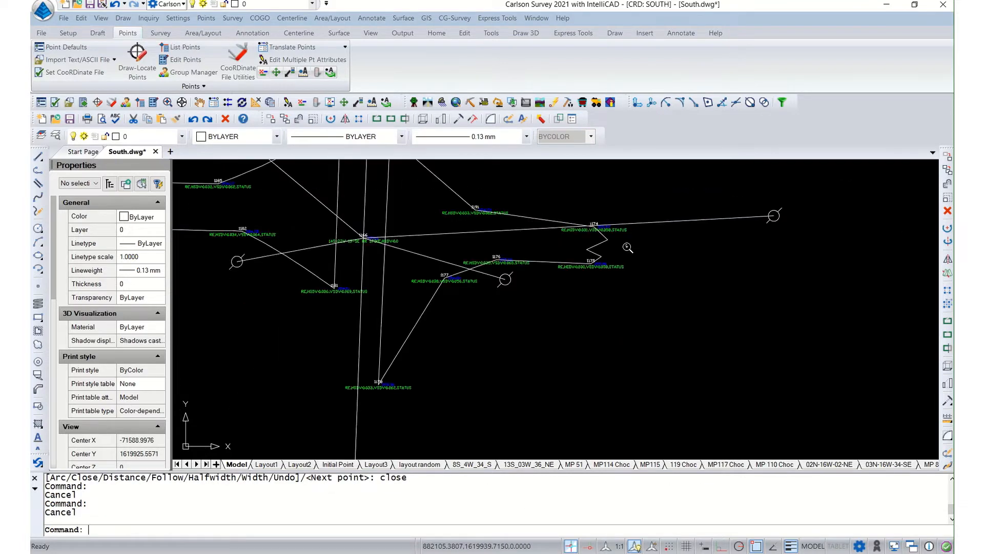
pyautogui.scroll(-2, 628, 248)
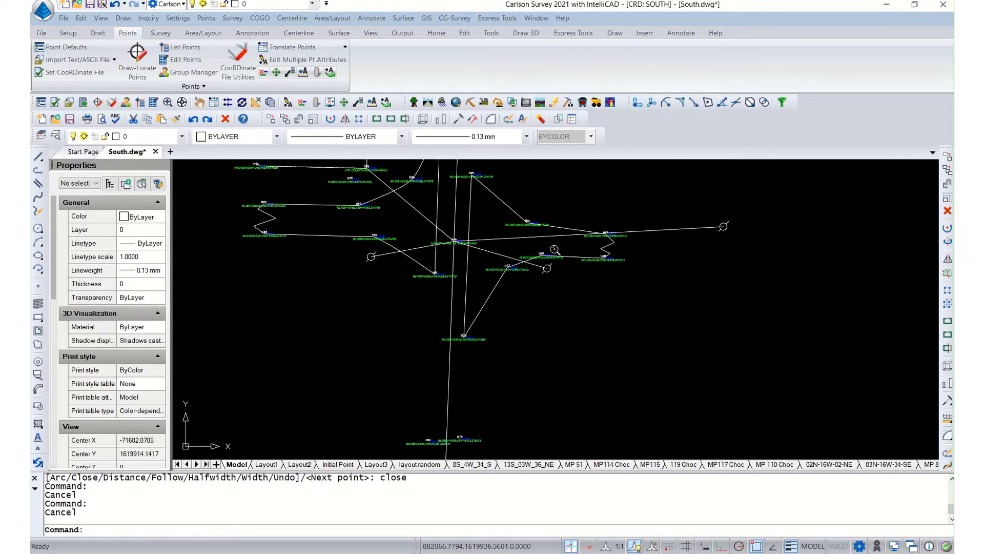
# - Start a new polyline at road-edge point 1180 and draw it north to point 1181
pyautogui.rightClick(379, 311)
pyautogui.moveTo(426, 88)
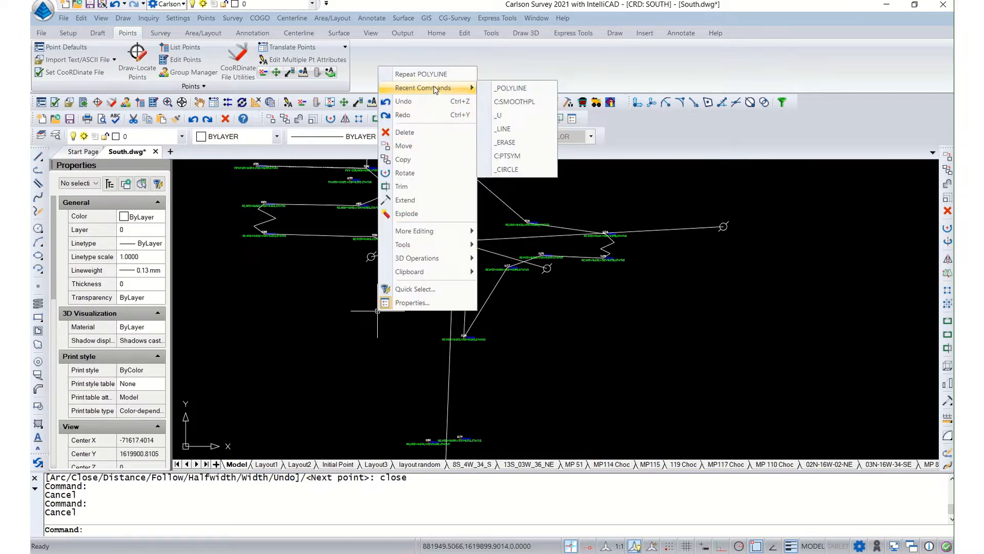
pyautogui.click(496, 88)
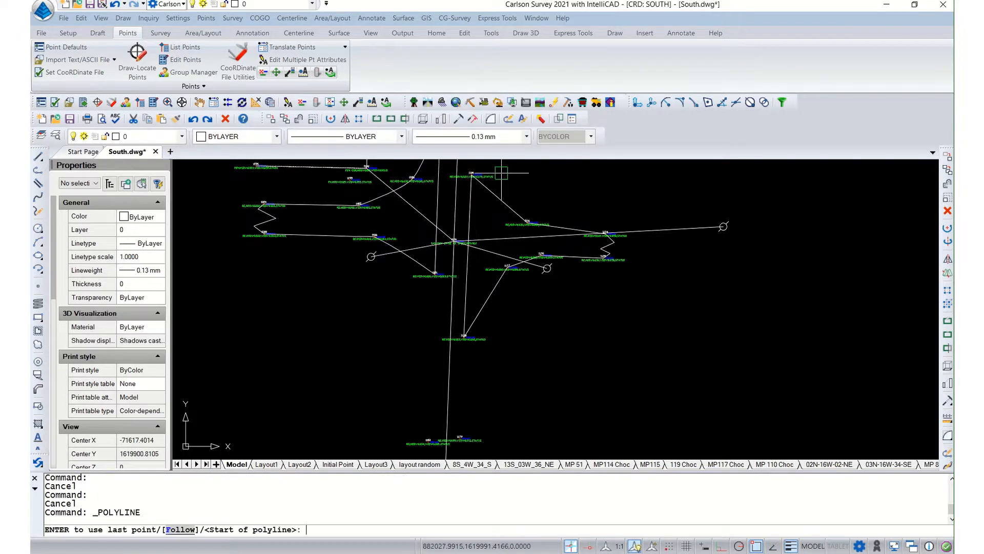
pyautogui.scroll(2, 435, 275)
pyautogui.scroll(4, 435, 276)
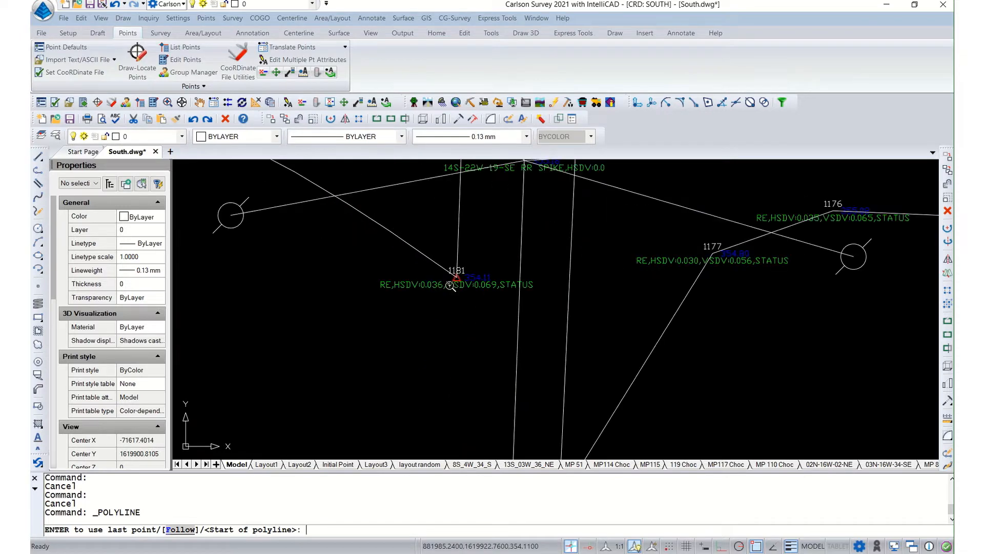
pyautogui.scroll(-6, 386, 207)
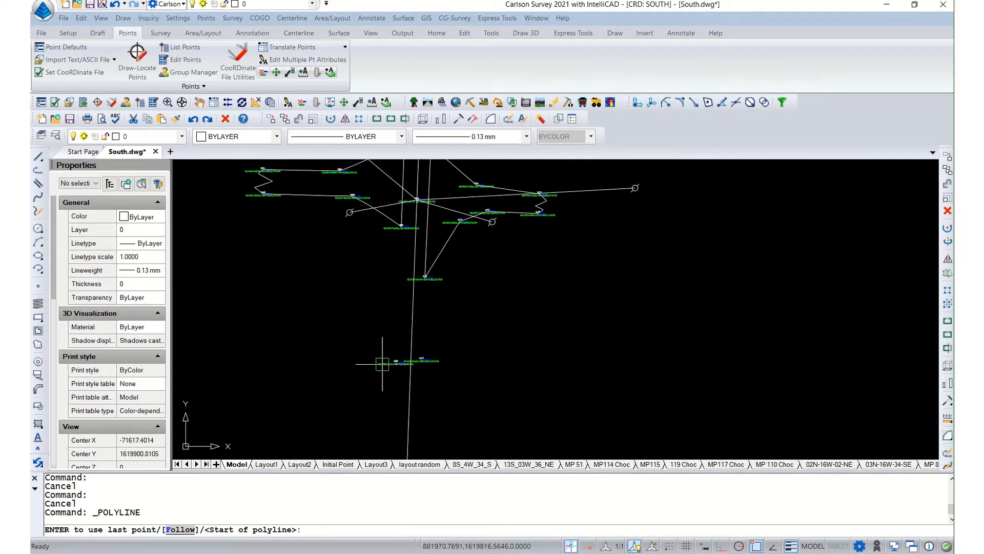
pyautogui.scroll(5, 413, 346)
pyautogui.click(404, 324)
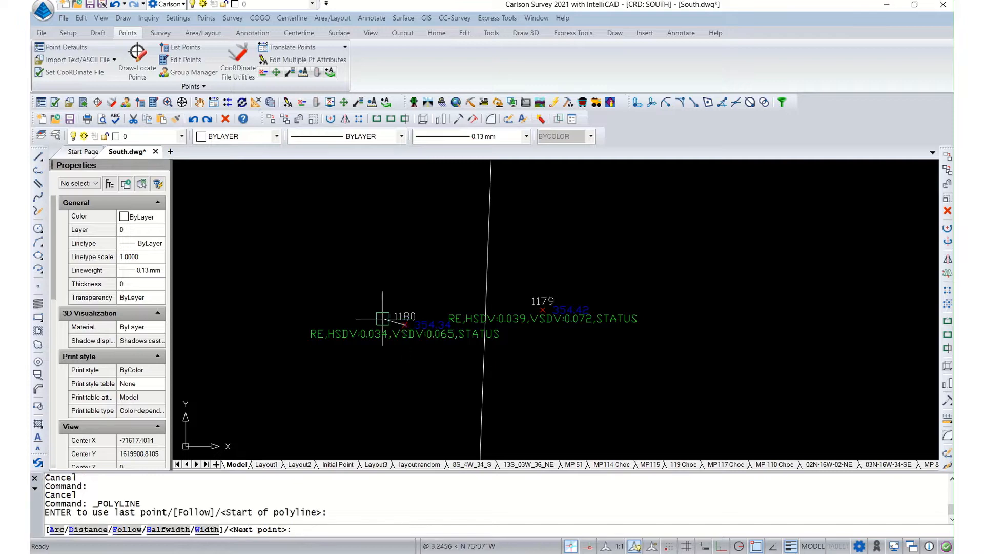
pyautogui.scroll(-5, 350, 283)
pyautogui.scroll(6, 360, 204)
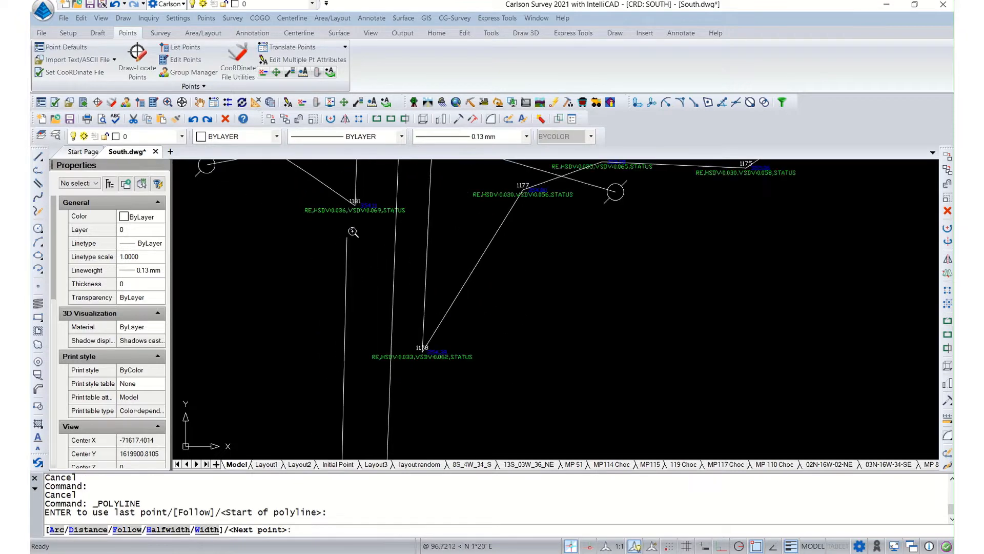
pyautogui.click(356, 206)
# - Extend the polyline from point 1181 through point 1187 to point 1188
pyautogui.scroll(-5, 356, 206)
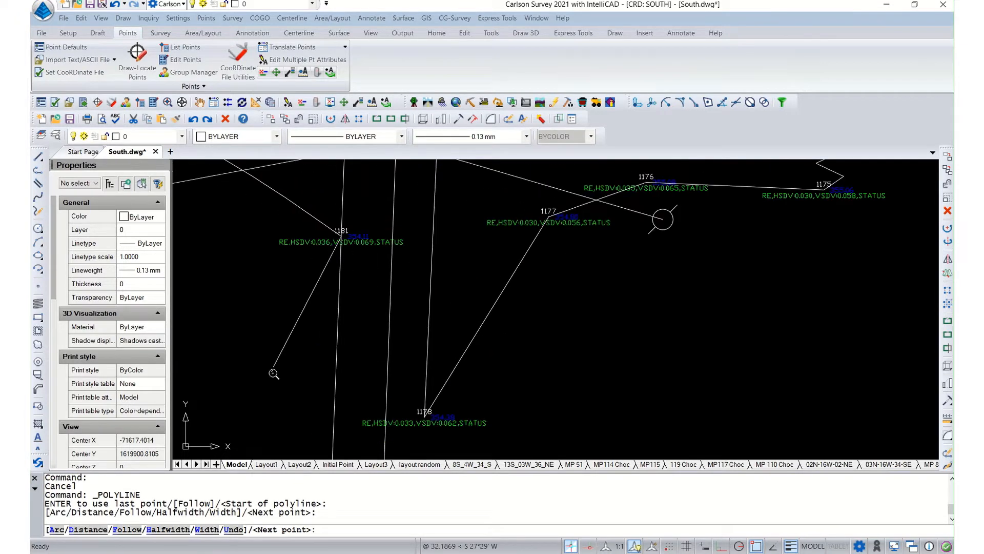
pyautogui.scroll(4, 307, 279)
pyautogui.scroll(3, 308, 282)
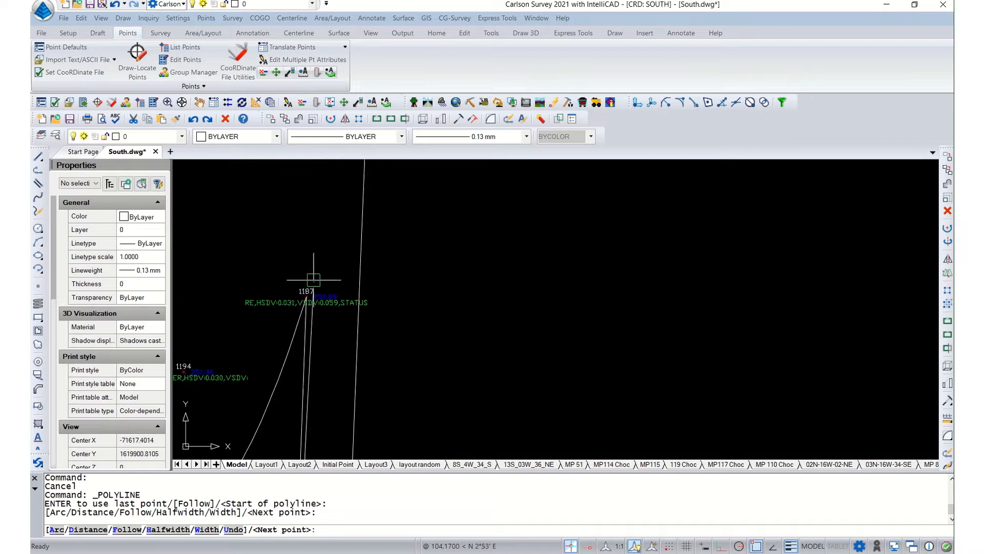
pyautogui.click(305, 296)
pyautogui.scroll(6, 308, 228)
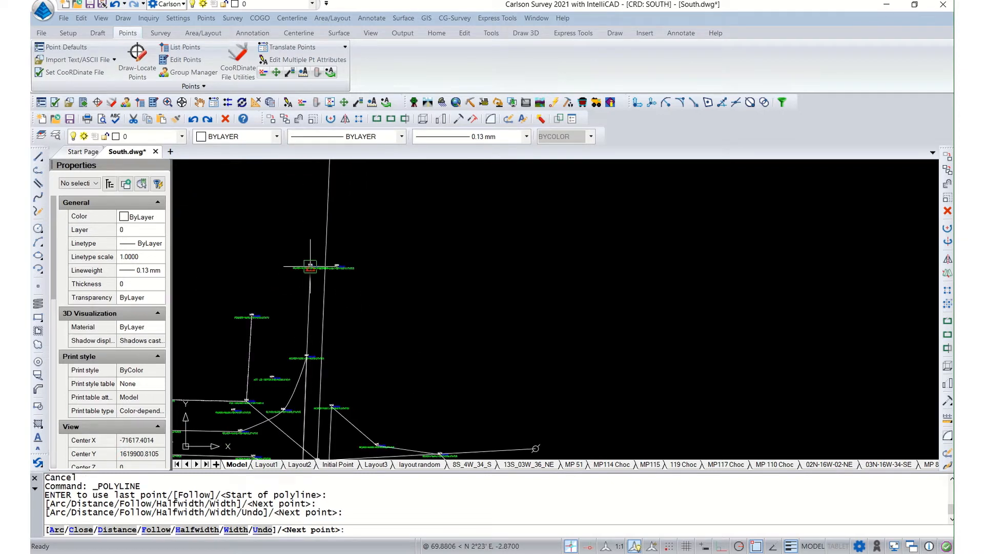
pyautogui.click(326, 279)
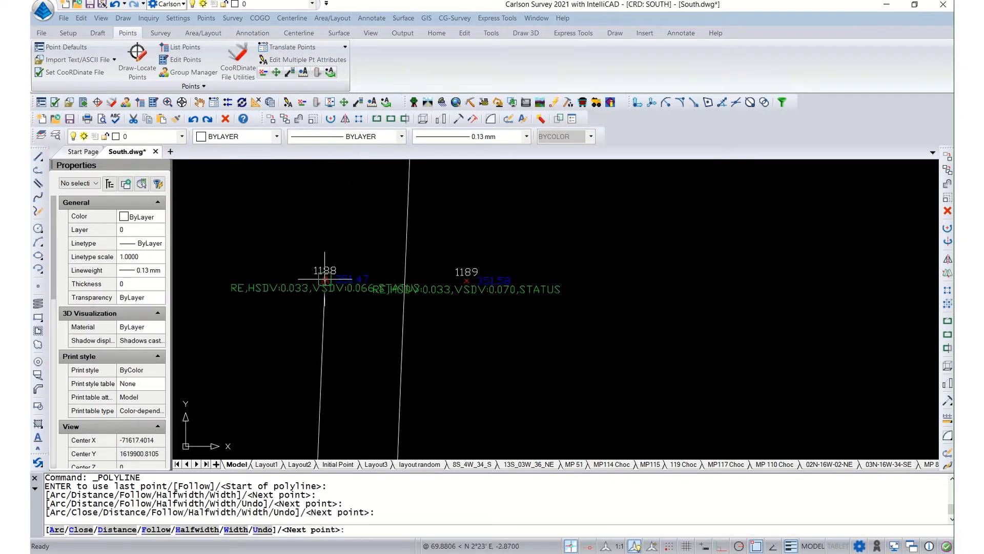
# - Draw a zigzag break line across the road from point 1188 to point 1189
pyautogui.click(369, 256)
pyautogui.click(435, 324)
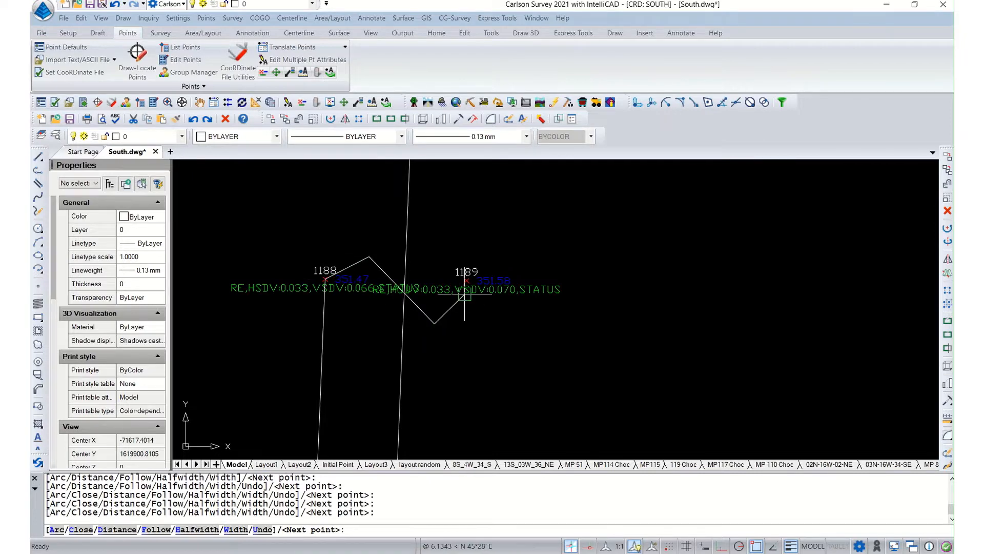
pyautogui.click(467, 281)
# - Continue the polyline south from point 1189 through points 1190 and 1178 to point 1179
pyautogui.scroll(-5, 444, 210)
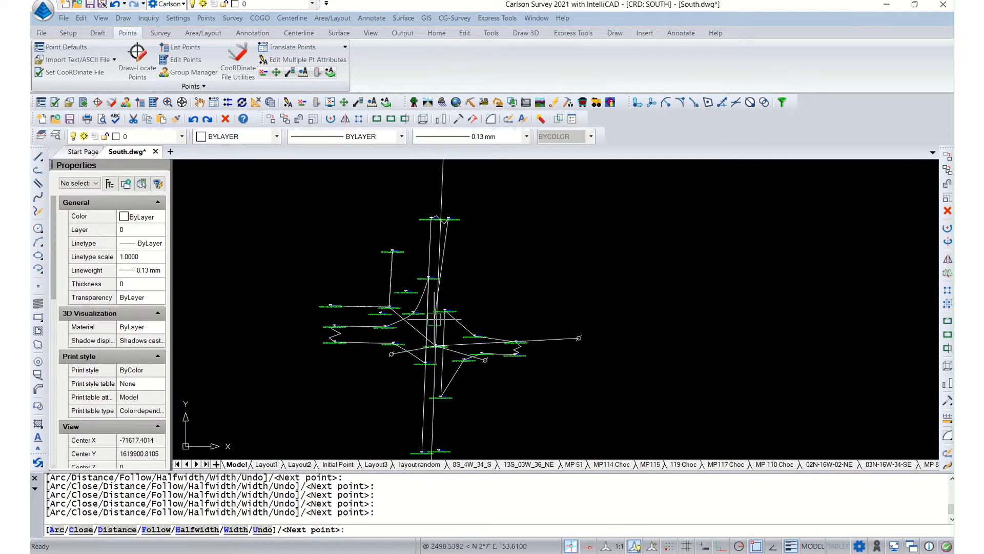
pyautogui.scroll(5, 442, 210)
pyautogui.click(460, 260)
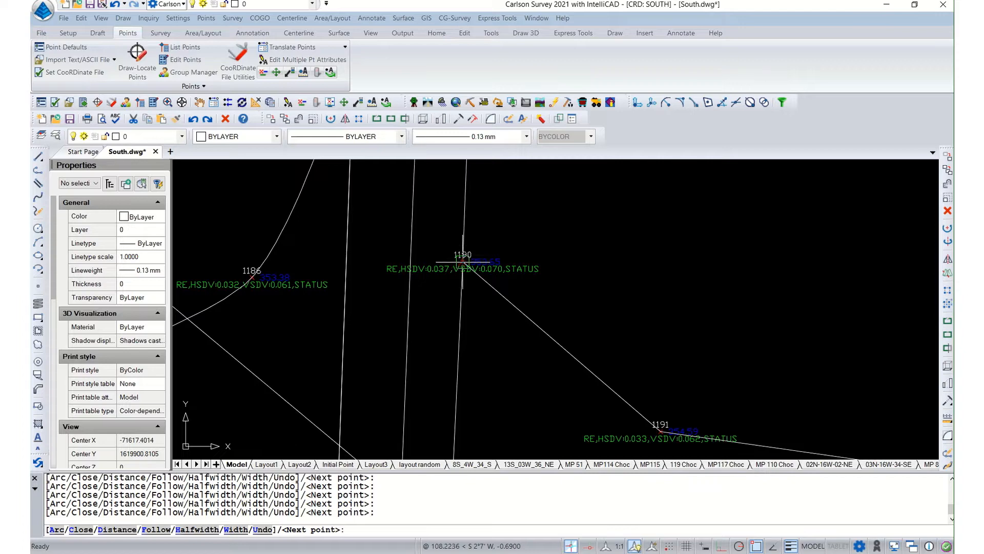
pyautogui.scroll(-5, 444, 200)
pyautogui.scroll(5, 439, 432)
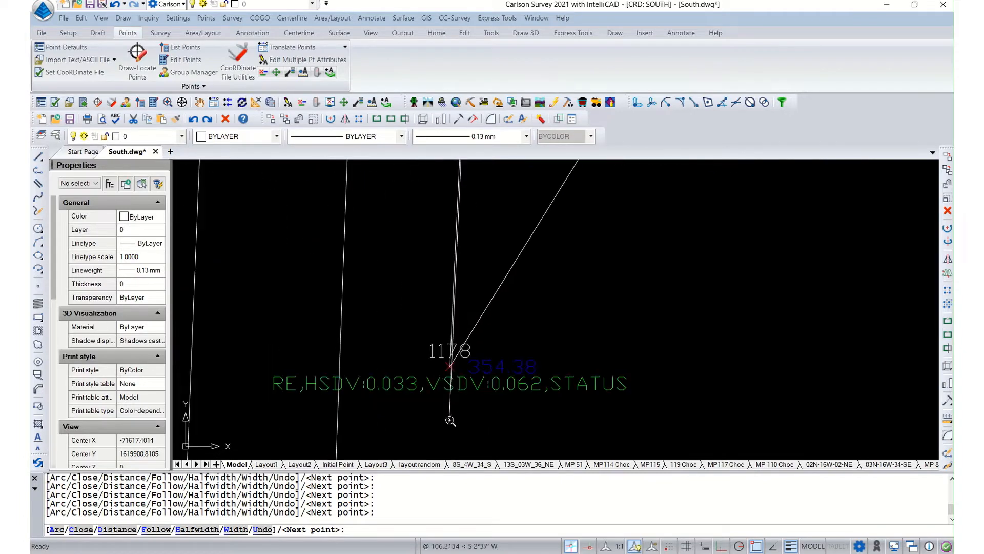
pyautogui.click(441, 419)
pyautogui.scroll(-3, 435, 241)
pyautogui.scroll(-3, 431, 226)
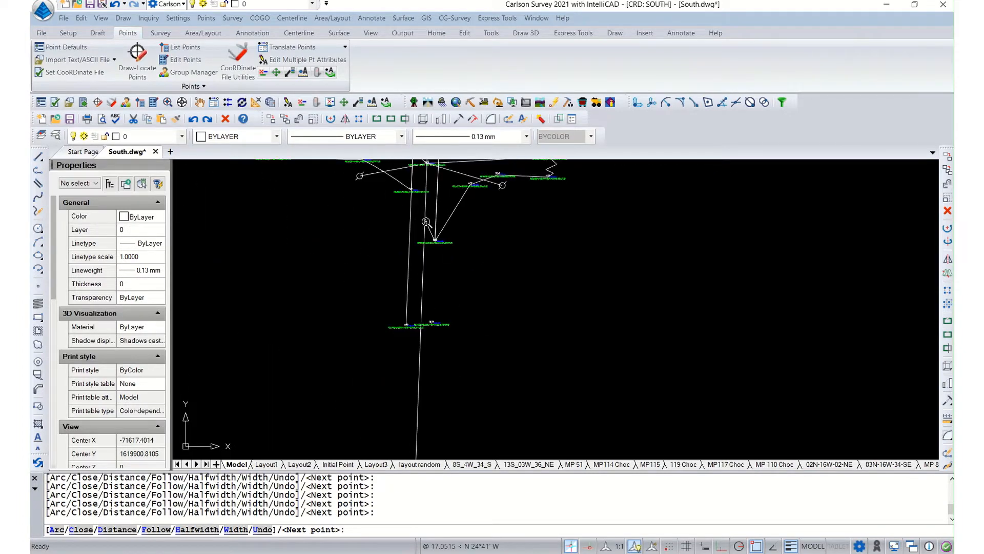
pyautogui.scroll(5, 430, 336)
pyautogui.click(463, 269)
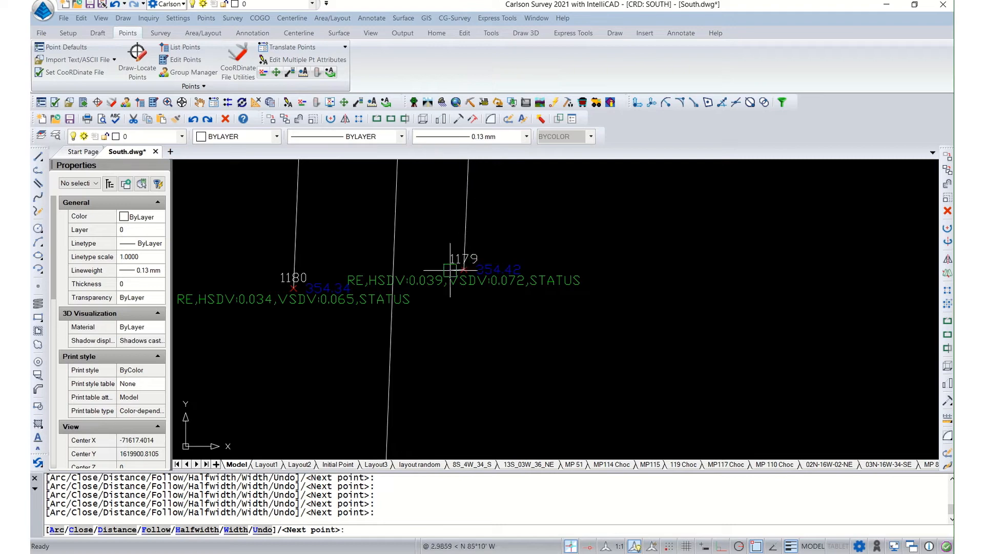
# - Draw a zigzag break line from point 1179 across the road and close the polyline at point 1180
pyautogui.click(410, 243)
pyautogui.click(349, 331)
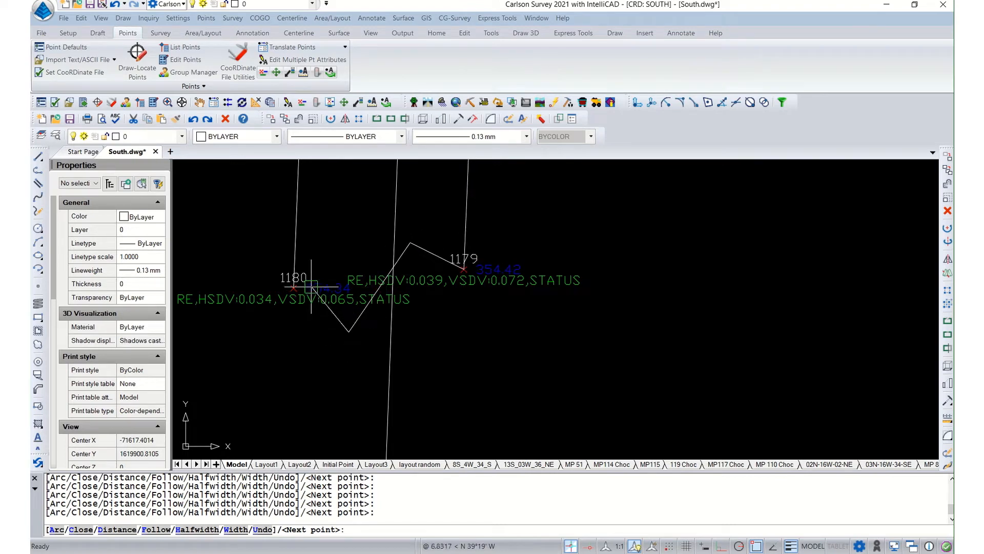
pyautogui.write('c')
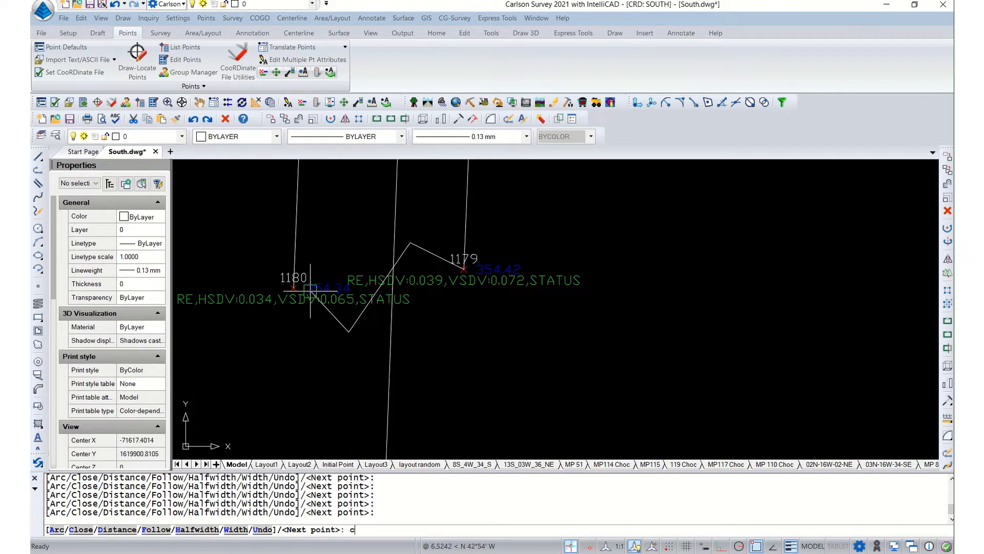
pyautogui.press('Return')
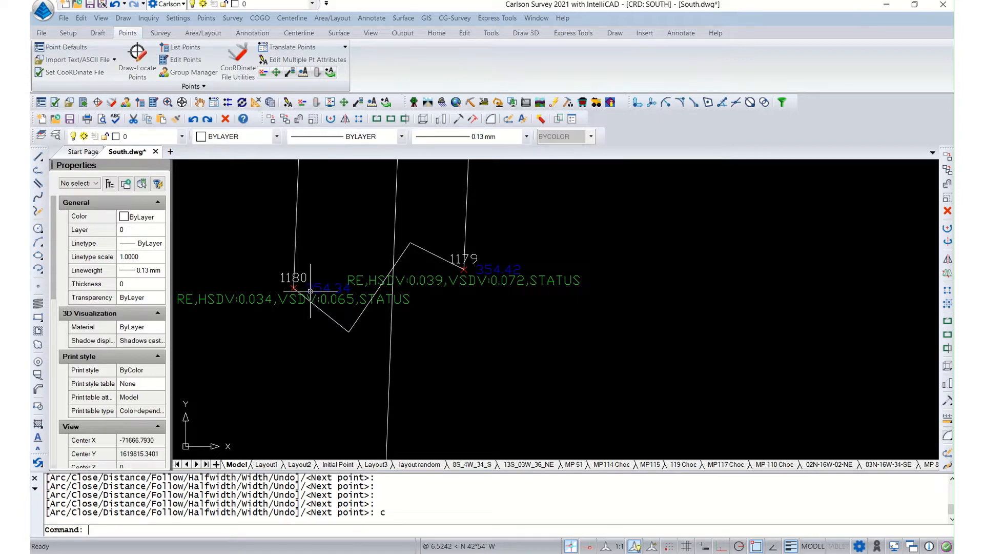
pyautogui.scroll(-6, 325, 345)
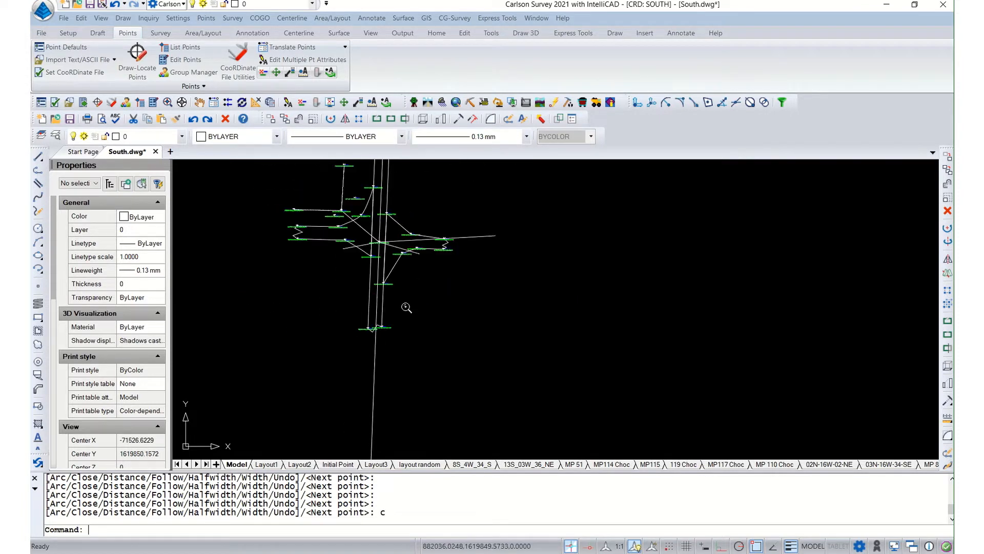
pyautogui.scroll(-1, 405, 309)
pyautogui.scroll(5, 387, 240)
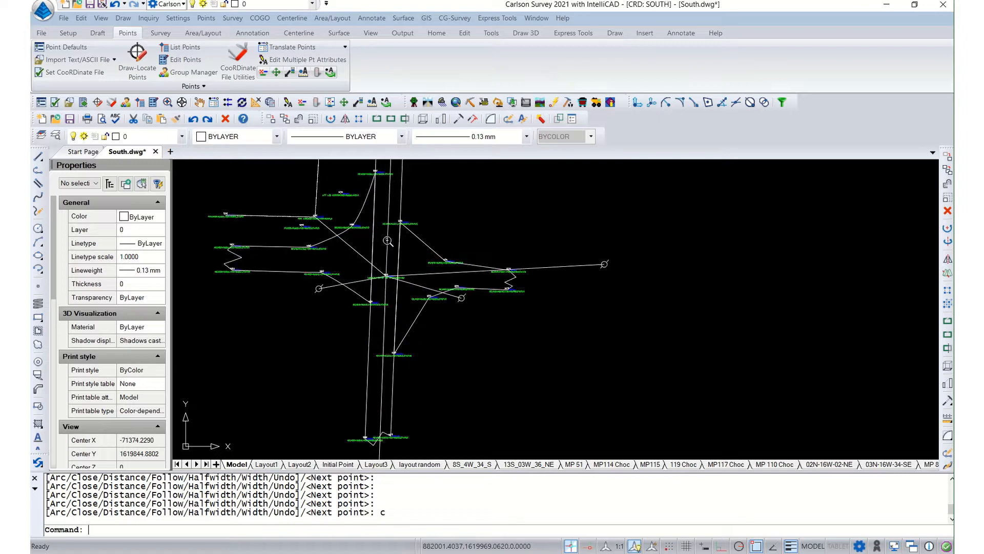
pyautogui.press('Escape')
pyautogui.press('Escape')
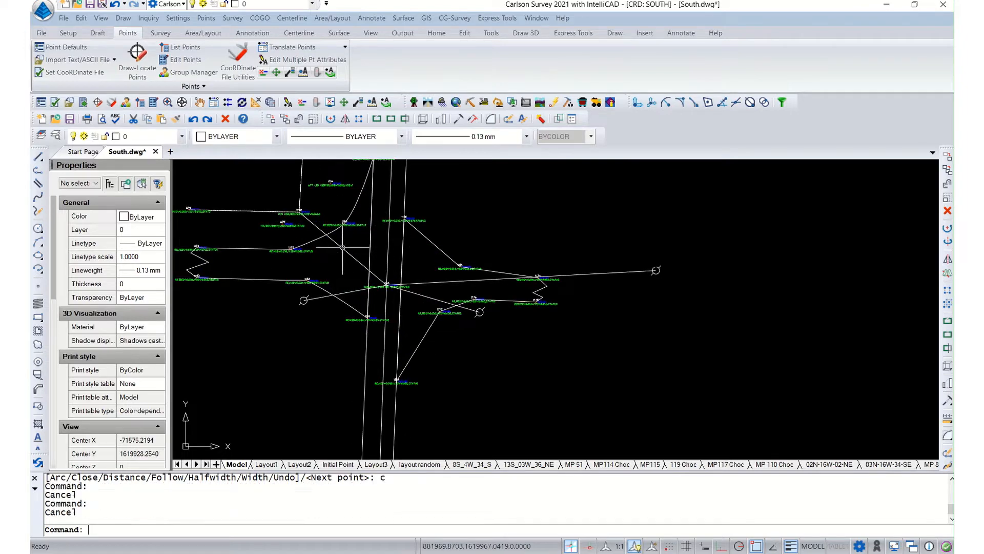
pyautogui.scroll(-1, 322, 258)
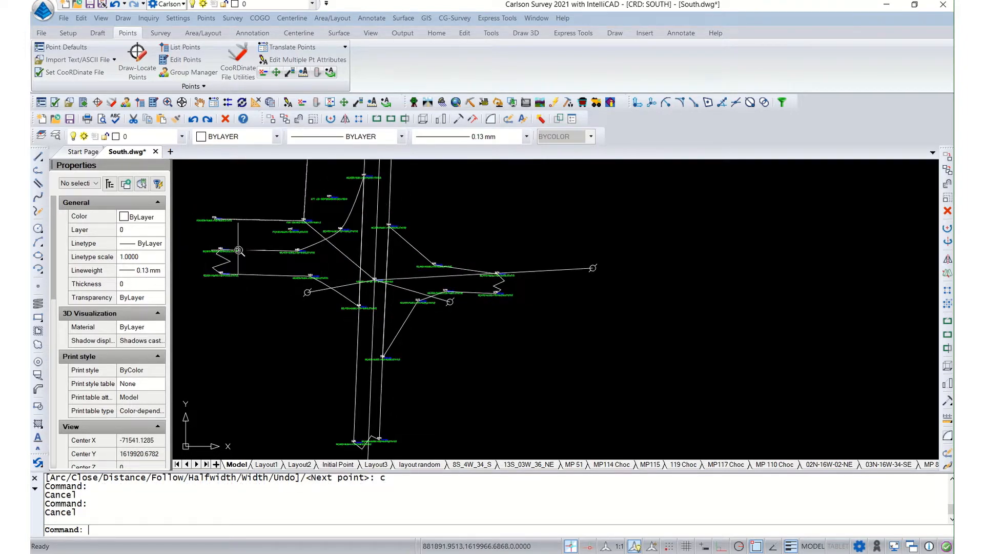
# - Move the road-edge survey points around the intersection and along the south road onto the Hide layer
pyautogui.scroll(2, 238, 250)
pyautogui.click(208, 251)
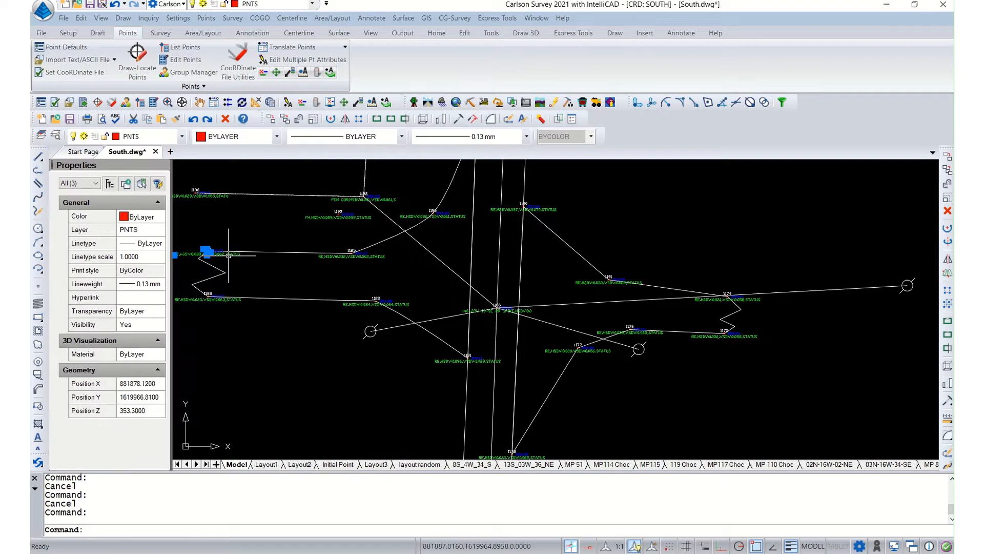
pyautogui.click(370, 258)
pyautogui.click(415, 216)
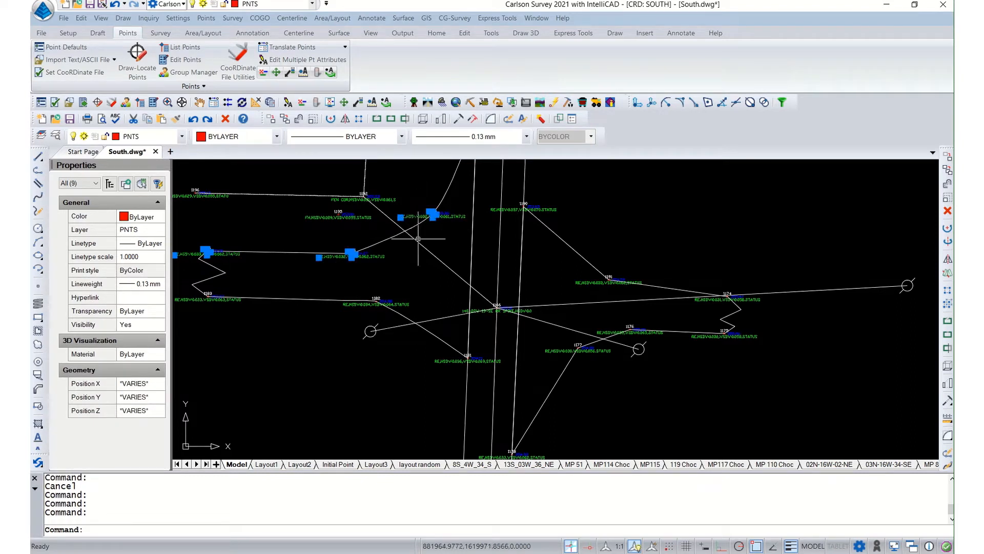
pyautogui.click(493, 210)
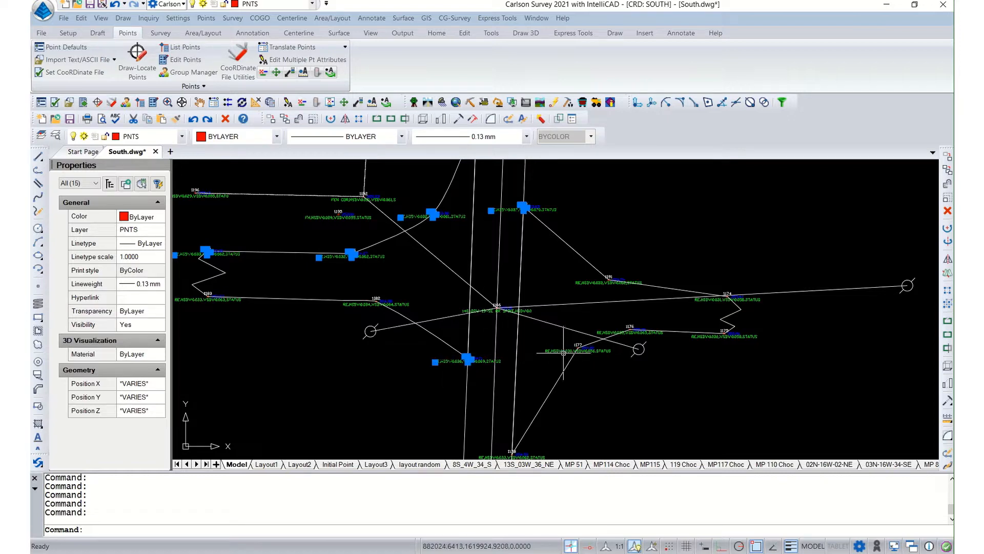
pyautogui.click(602, 334)
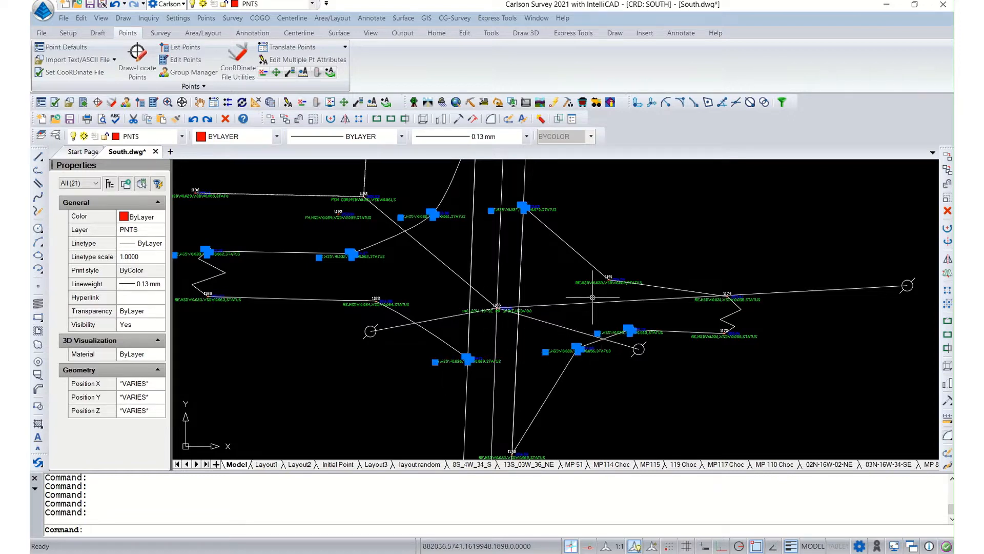
pyautogui.click(590, 282)
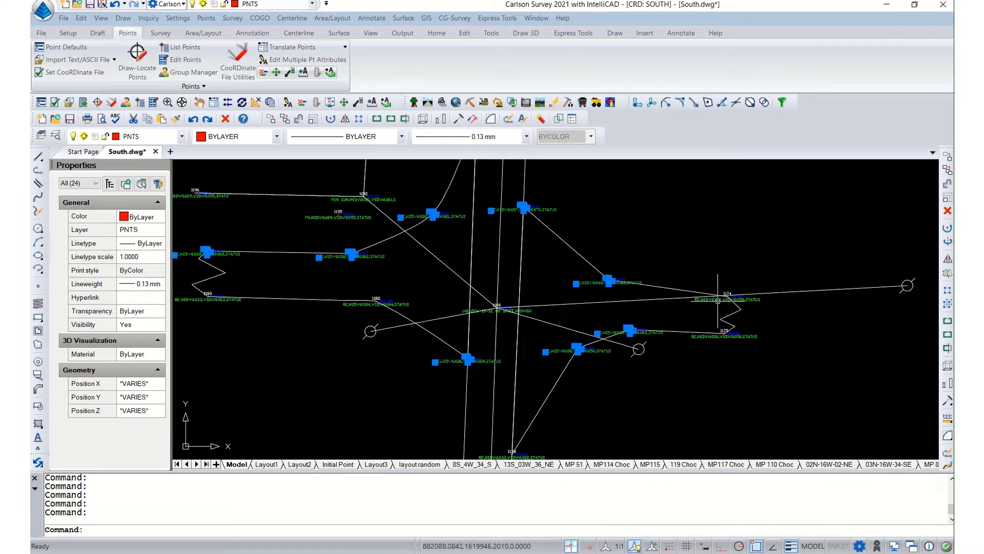
pyautogui.click(710, 339)
pyautogui.scroll(-5, 612, 249)
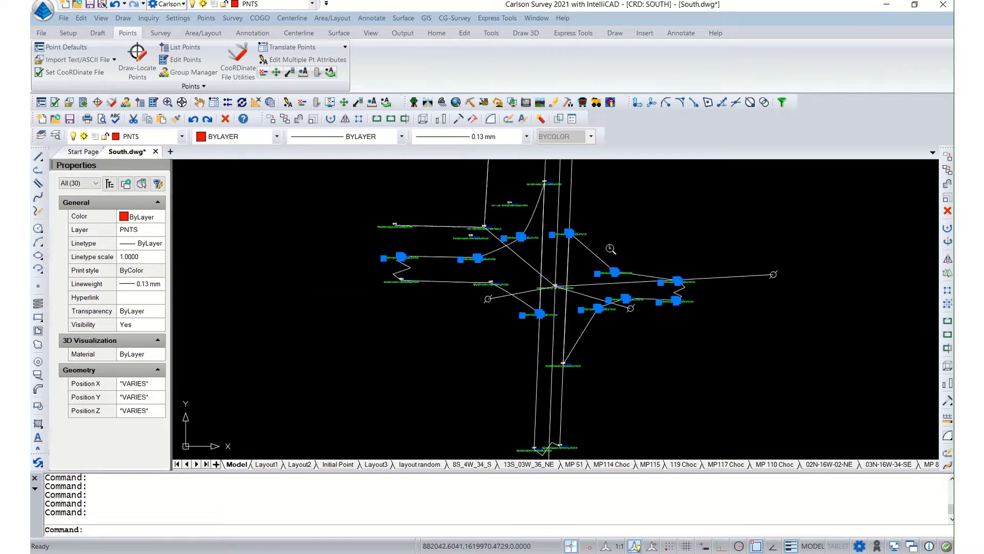
pyautogui.scroll(4, 588, 339)
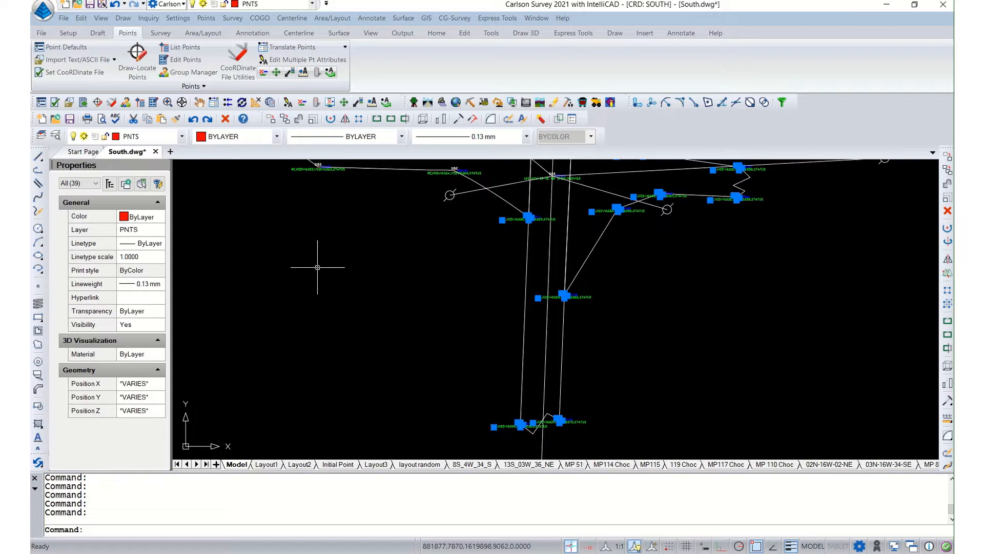
pyautogui.click(452, 171)
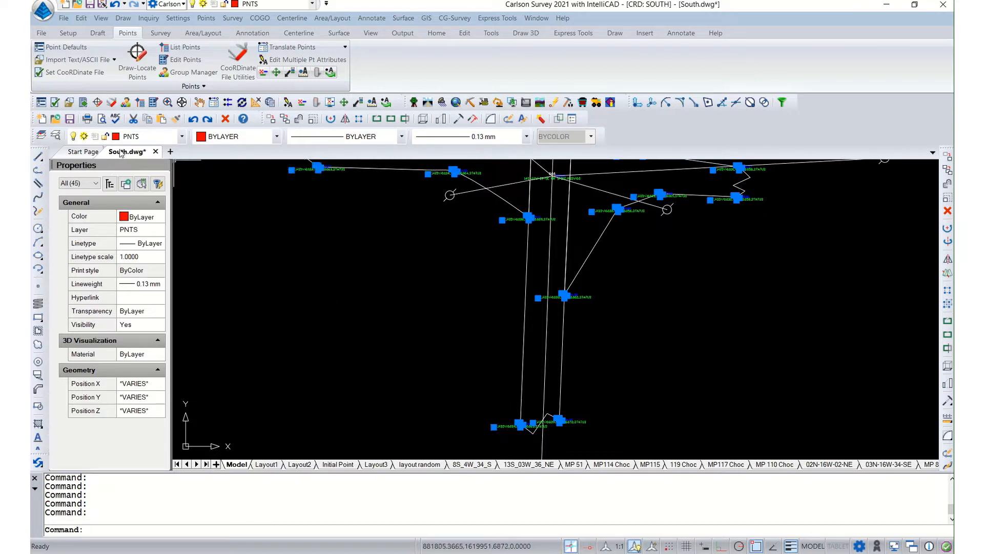
pyautogui.click(154, 136)
pyautogui.click(143, 246)
pyautogui.click(418, 285)
pyautogui.scroll(-5, 380, 328)
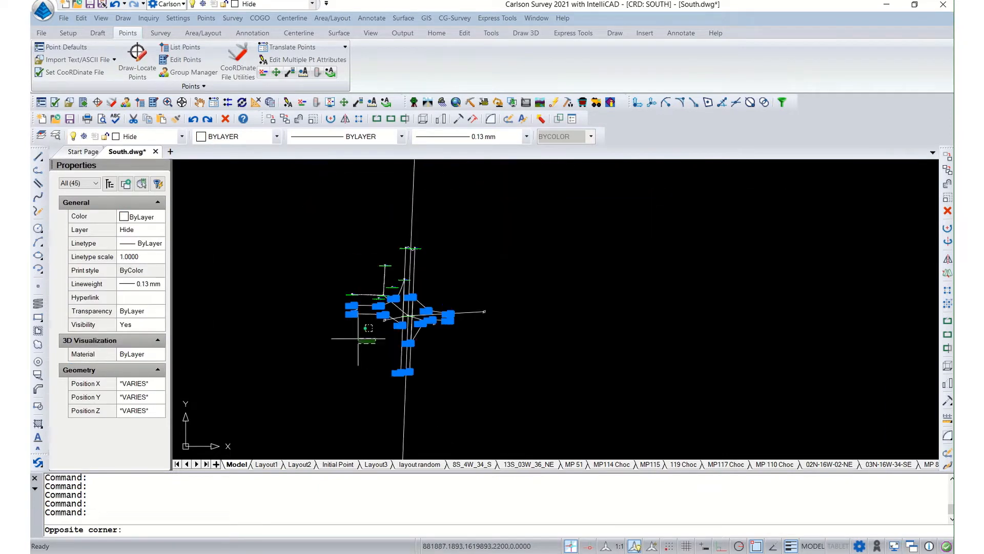
pyautogui.press('Escape')
pyautogui.press('Escape')
# - Start inserting a point symbol and choose INLET1 from the Inlets & Manholes category
pyautogui.scroll(6, 379, 359)
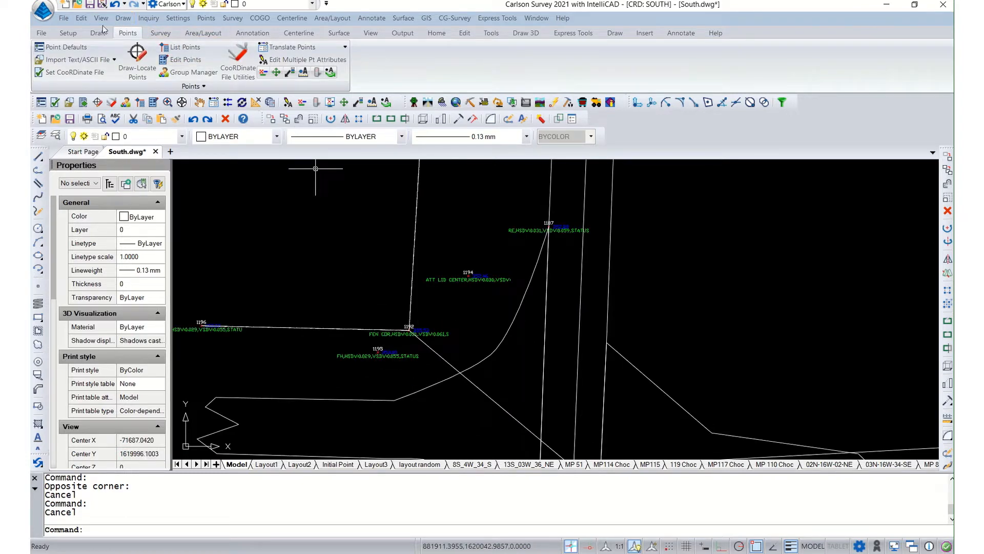
pyautogui.click(123, 18)
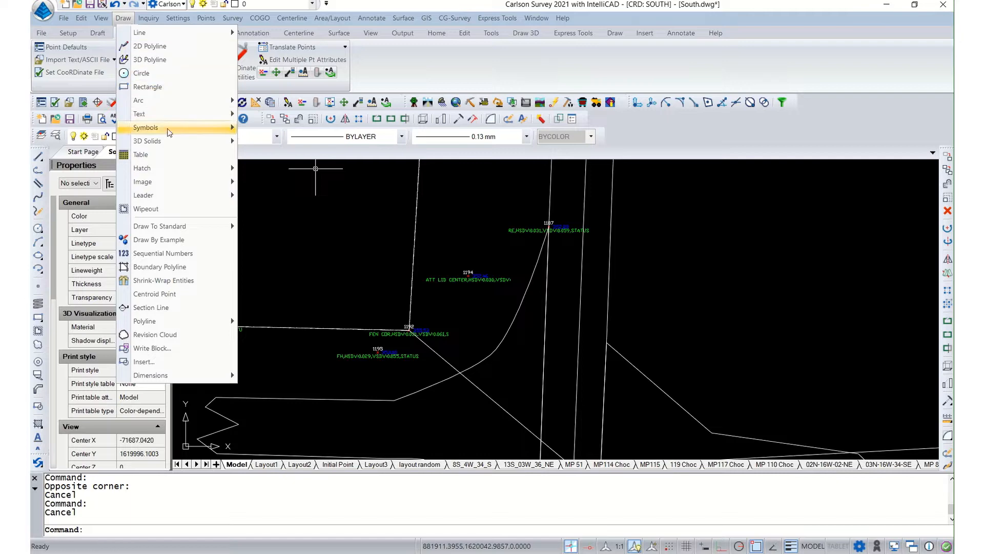
pyautogui.moveTo(170, 131)
pyautogui.click(261, 128)
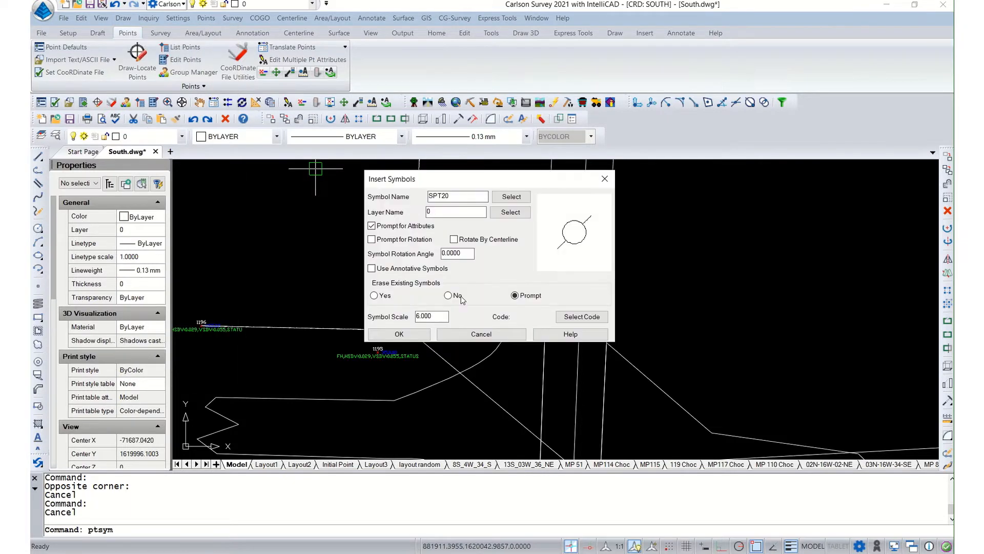
pyautogui.click(508, 200)
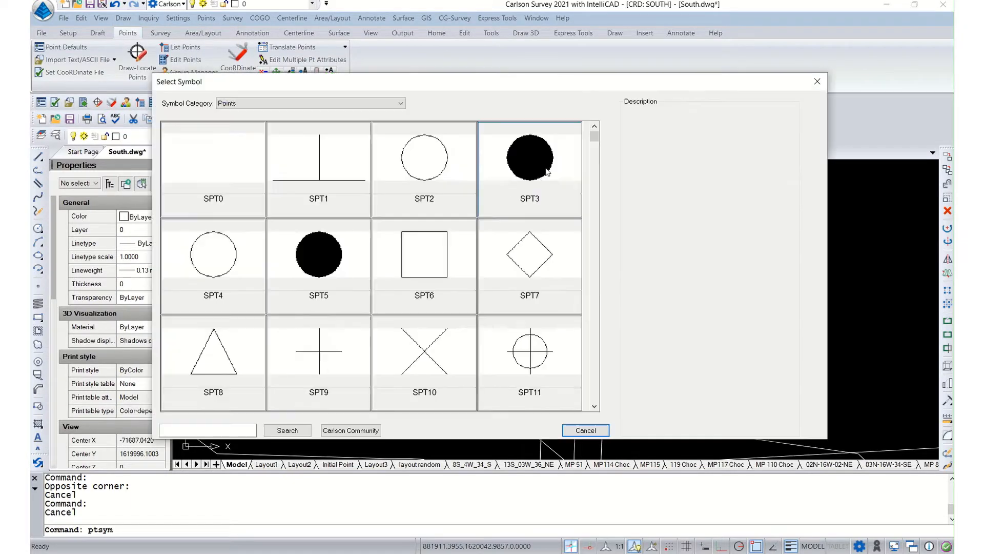
pyautogui.click(362, 106)
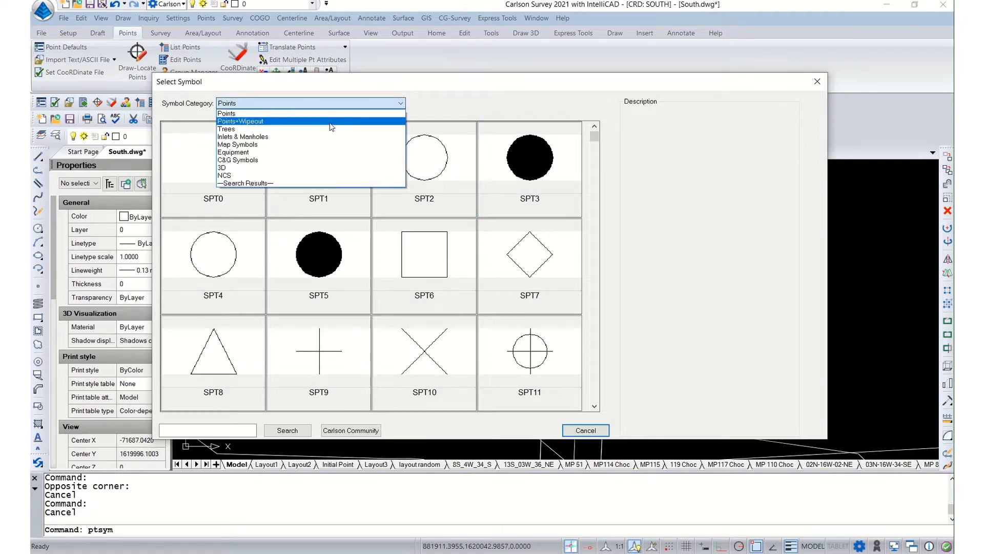
pyautogui.click(305, 137)
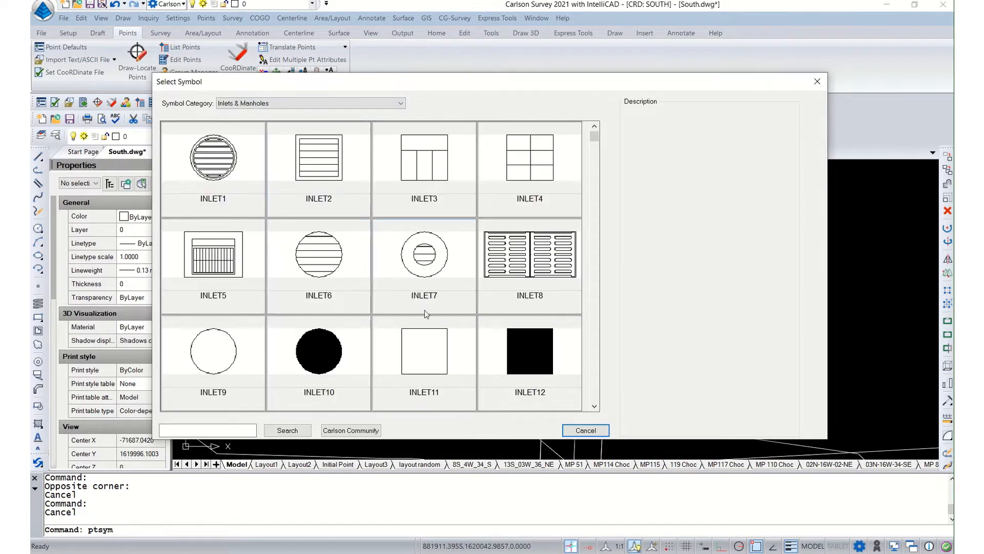
pyautogui.doubleClick(213, 163)
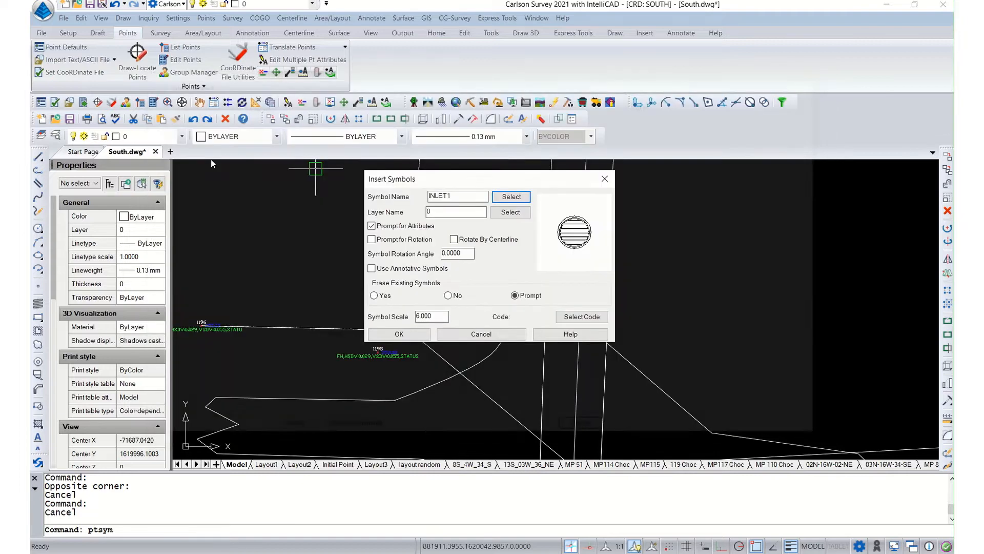
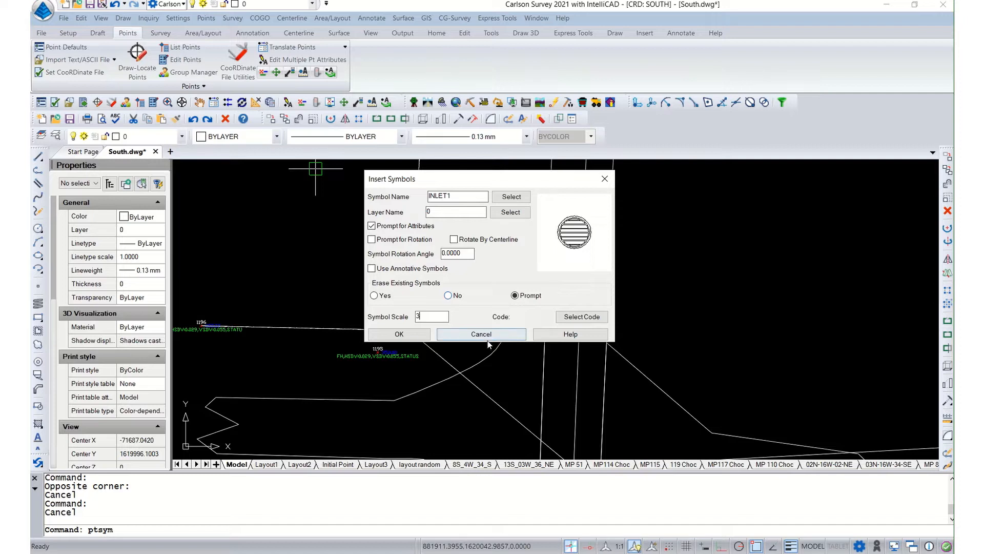
# - Place the INLET1 symbol at scale 3 on the ATT lid centre, point 1194, keeping the existing point symbol
pyautogui.click(399, 334)
pyautogui.scroll(3, 463, 279)
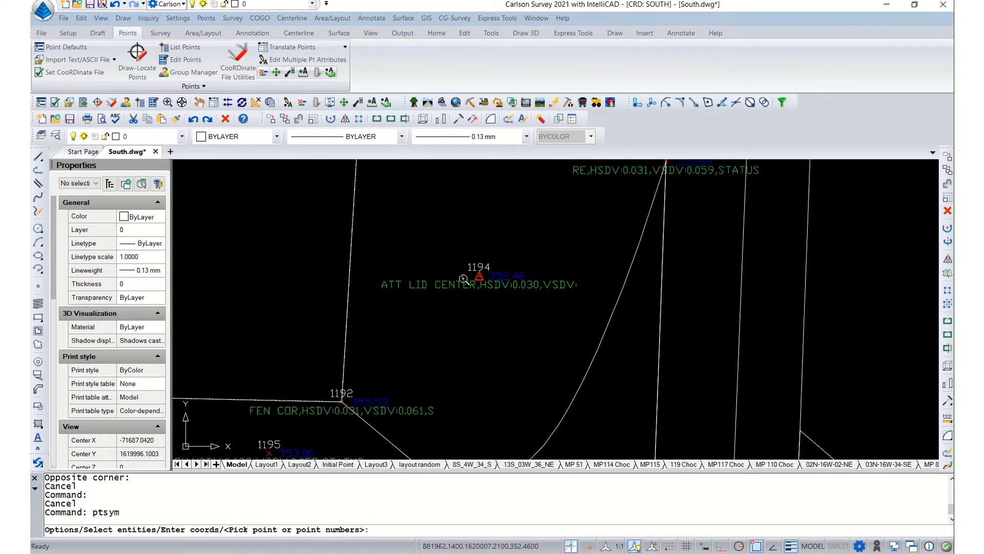
pyautogui.click(479, 275)
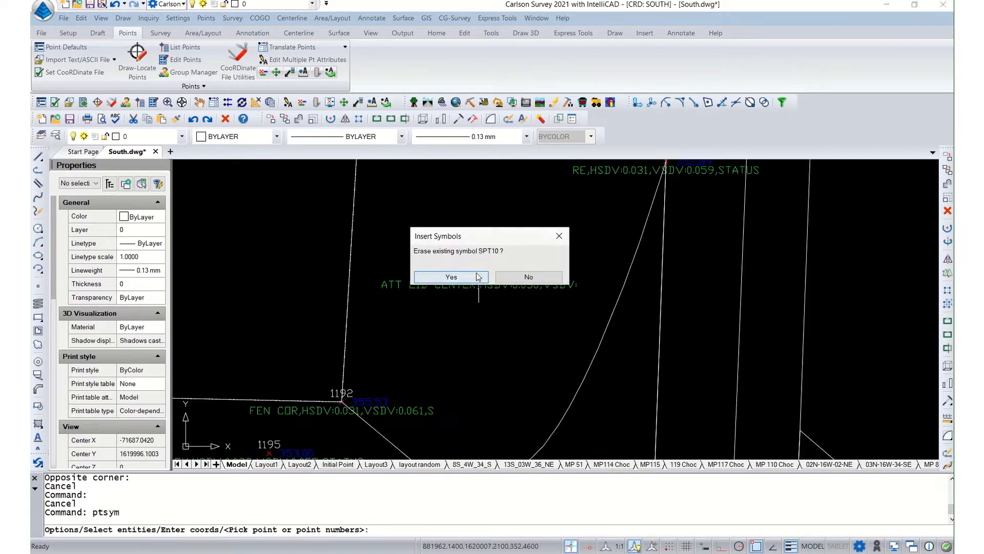
pyautogui.click(533, 280)
pyautogui.scroll(-3, 433, 247)
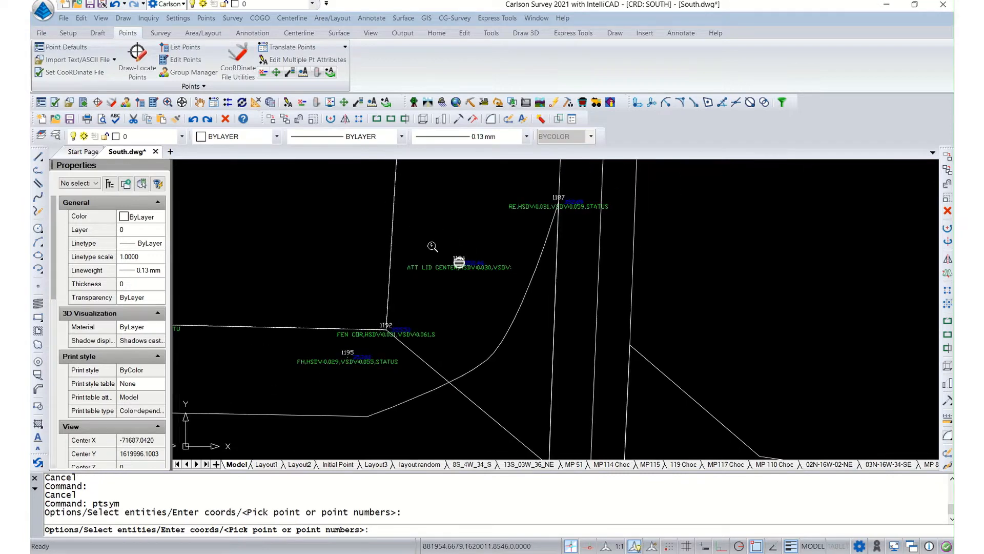
pyautogui.scroll(-2, 431, 245)
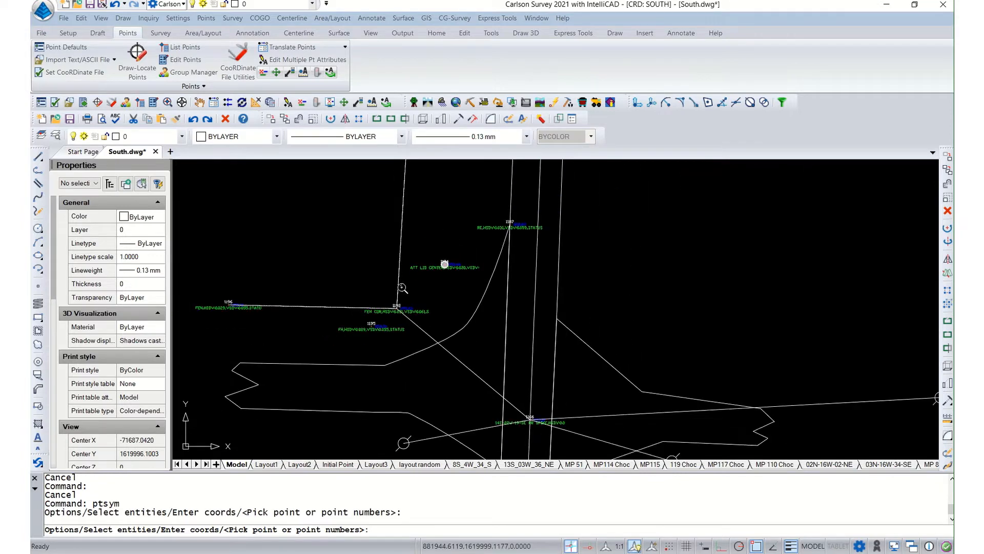
pyautogui.rightClick(380, 348)
# - Repeat the symbol insertion and choose the fire hydrant symbol CG152 from the C&G Symbols category
pyautogui.rightClick(380, 348)
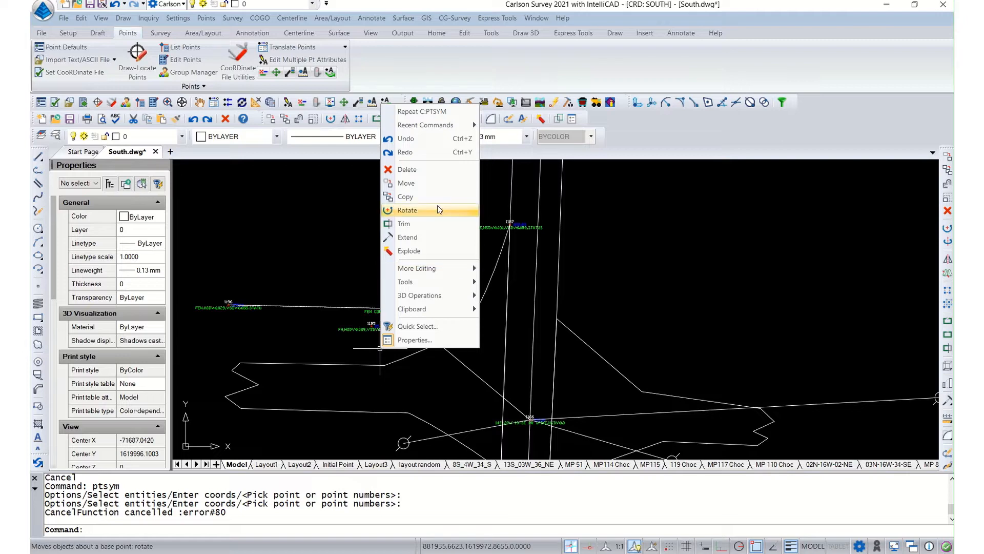
pyautogui.click(452, 114)
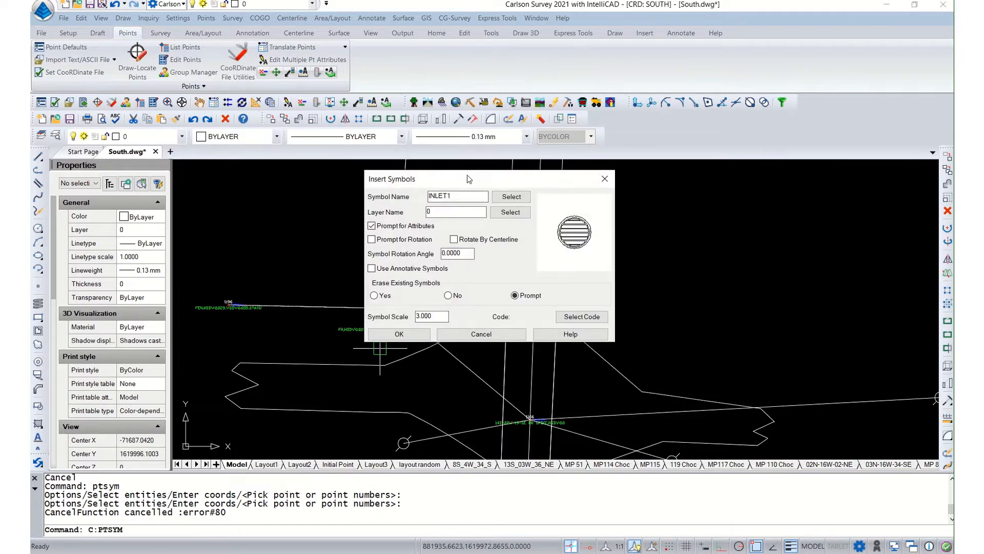
pyautogui.click(505, 199)
pyautogui.click(352, 103)
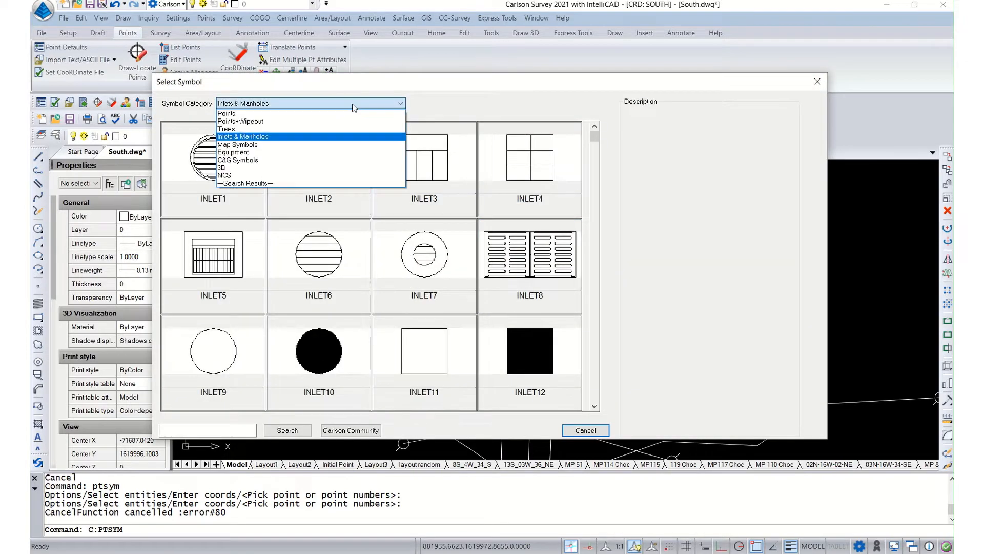
pyautogui.click(258, 160)
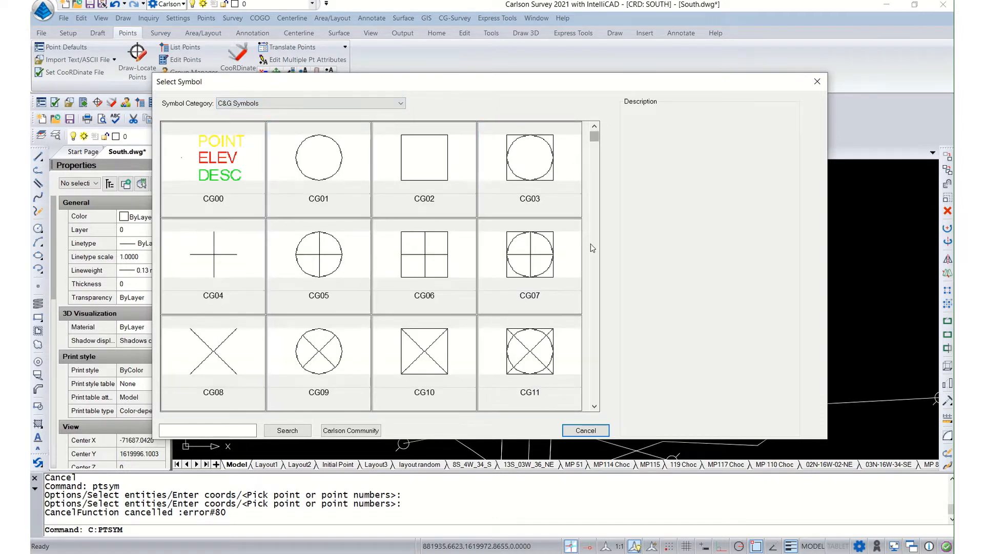
pyautogui.scroll(-10, 596, 250)
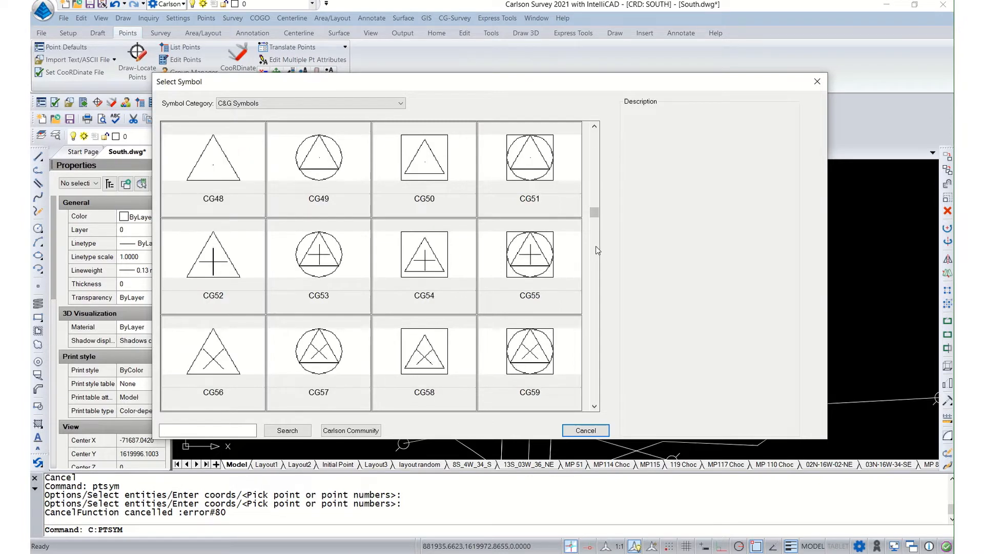
pyautogui.scroll(-5, 595, 304)
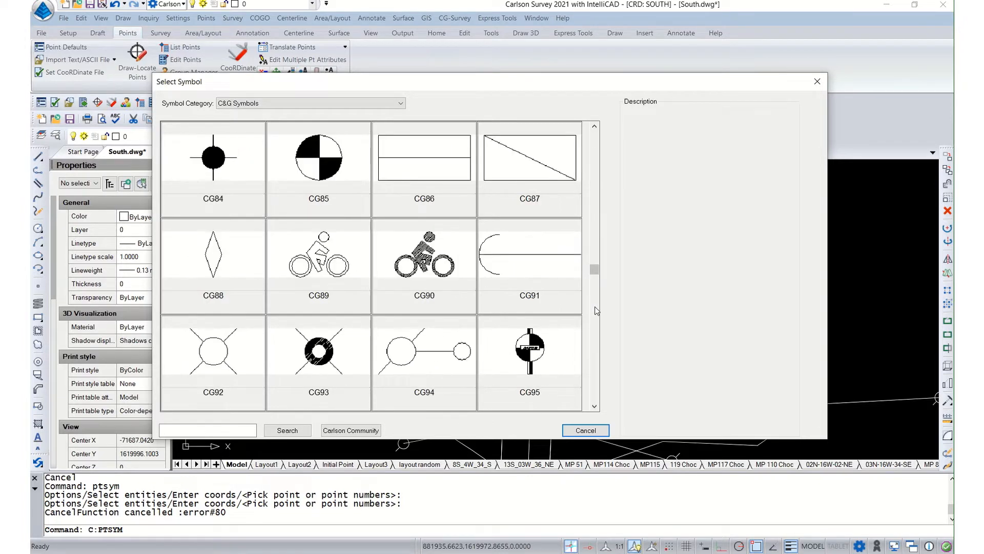
pyautogui.scroll(-6, 594, 342)
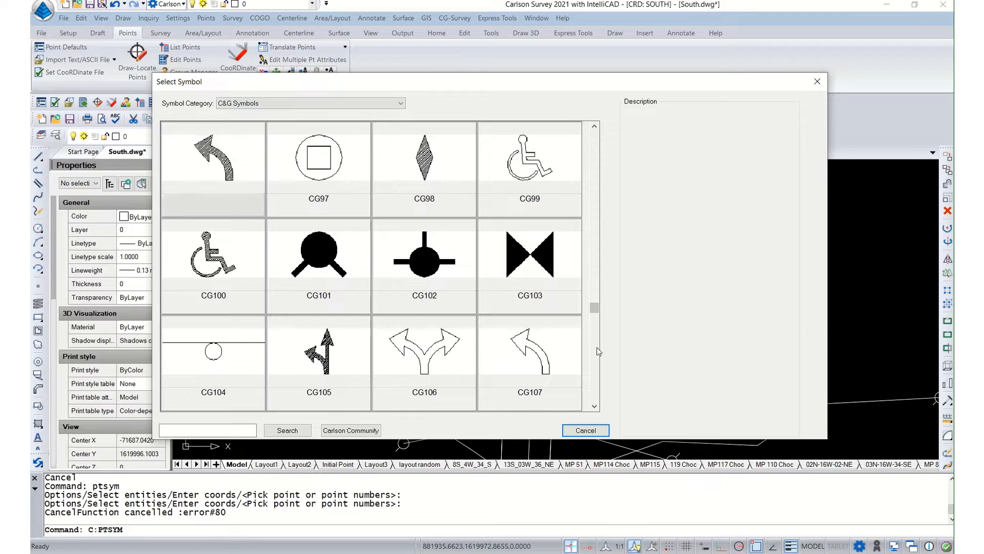
pyautogui.scroll(-4, 596, 370)
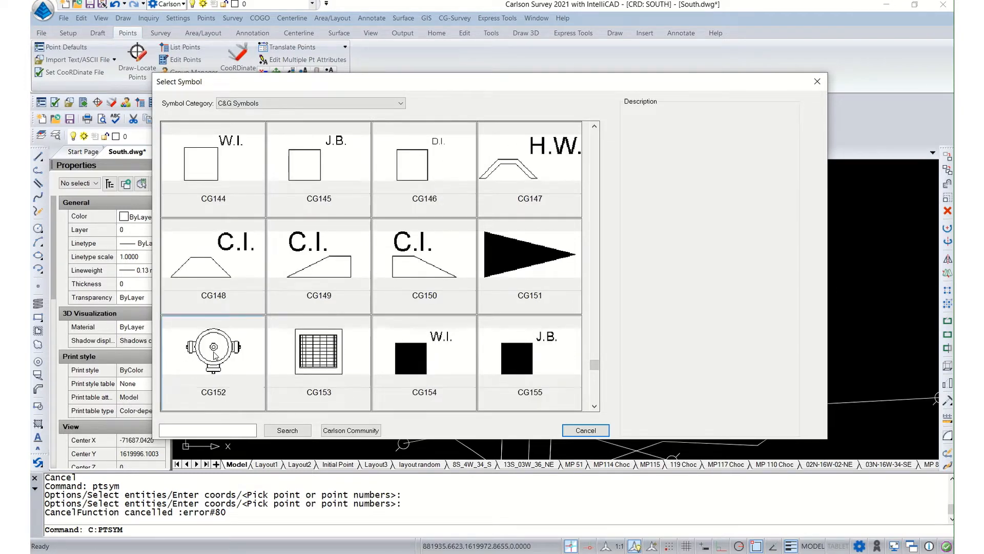
pyautogui.click(208, 358)
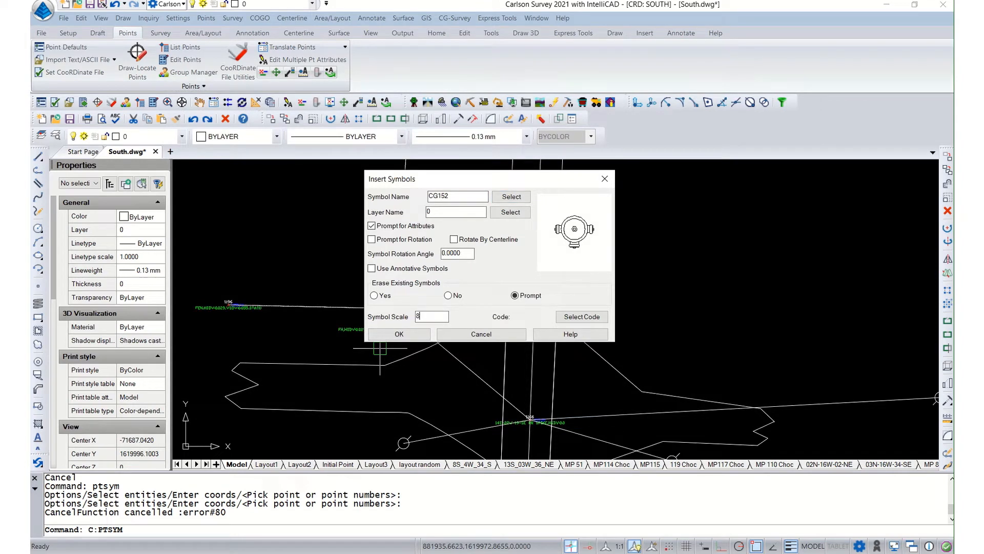
# - Place the CG152 symbol at scale 8 on the fire hydrant, point 1195, keeping the existing point symbol
pyautogui.click(399, 334)
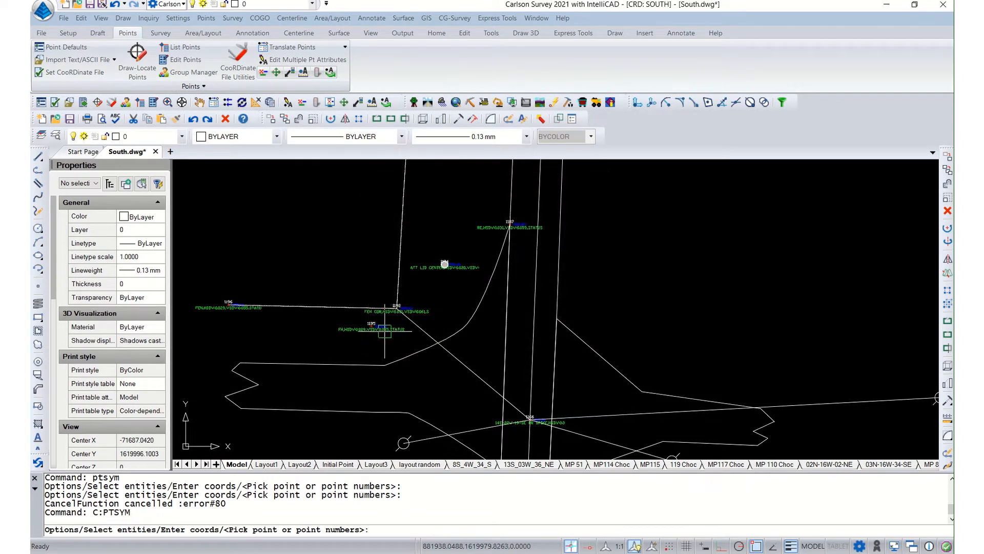
pyautogui.scroll(5, 377, 316)
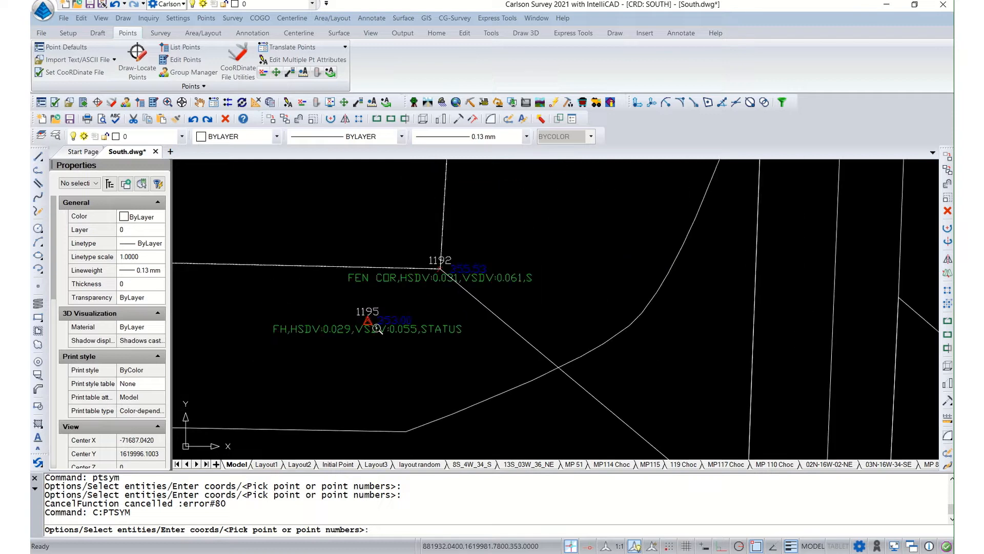
pyautogui.click(360, 308)
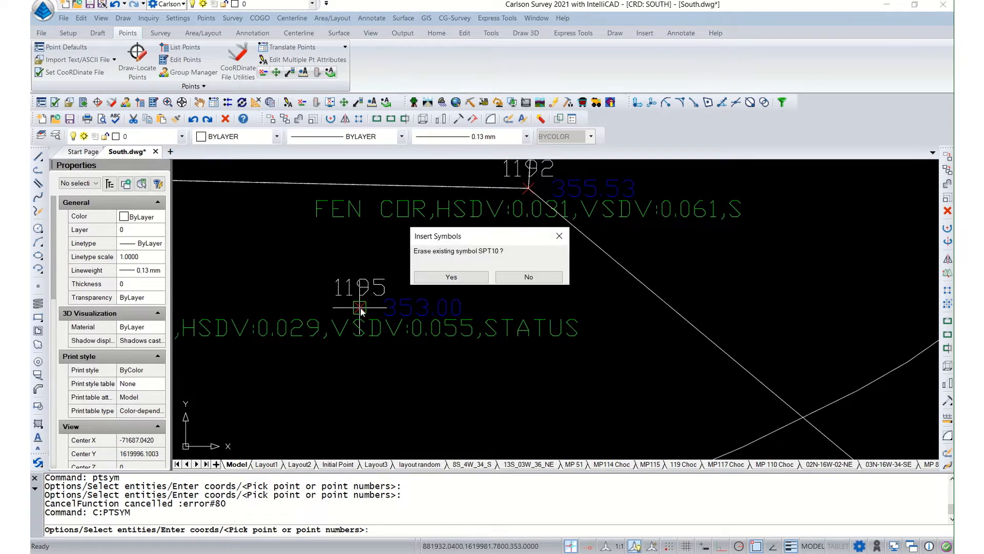
pyautogui.click(531, 277)
pyautogui.scroll(-4, 363, 282)
pyautogui.scroll(-3, 328, 278)
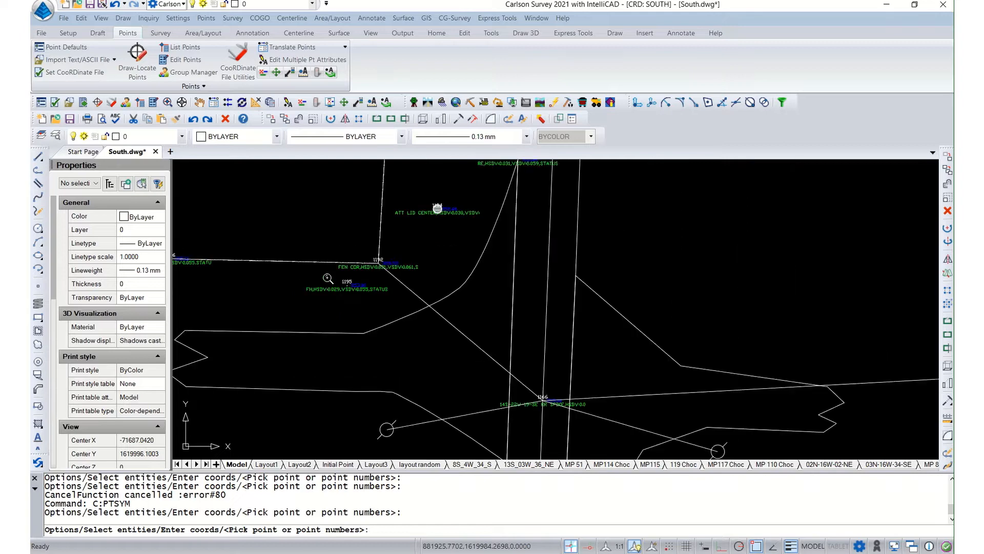
pyautogui.scroll(3, 326, 277)
pyautogui.press('Escape')
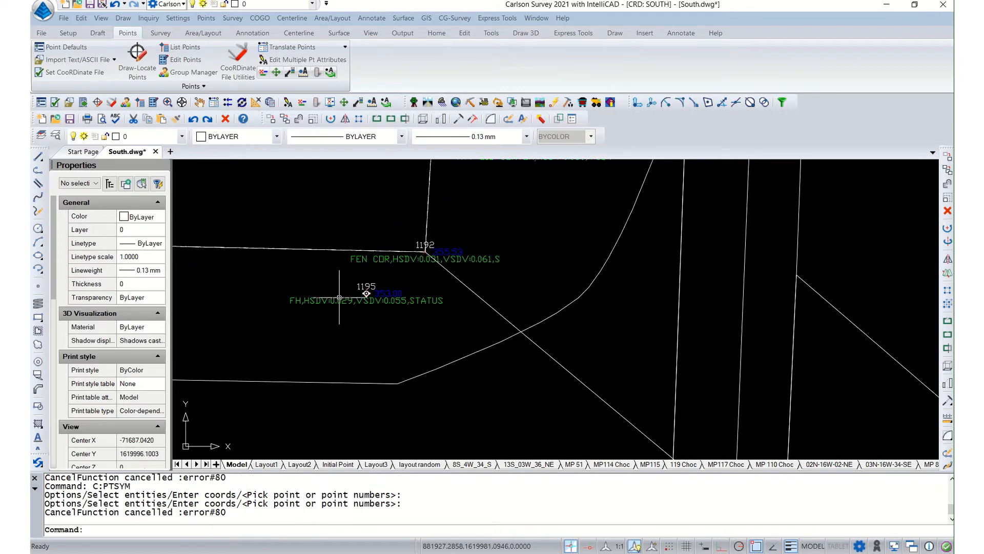
# - Move the fire hydrant point 1195 with its labels to the Hide layer
pyautogui.click(339, 297)
pyautogui.click(136, 138)
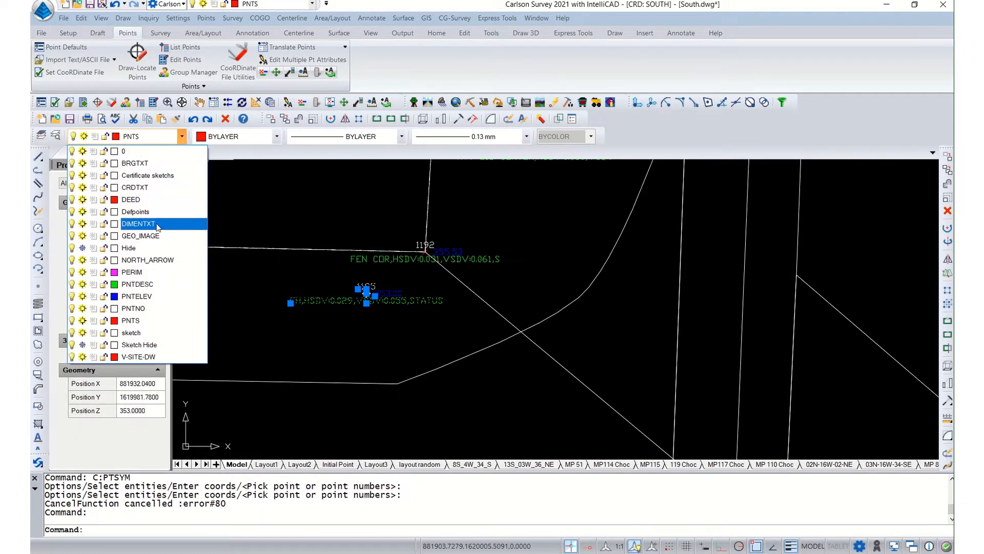
pyautogui.click(129, 248)
pyautogui.press('Escape')
pyautogui.press('Escape')
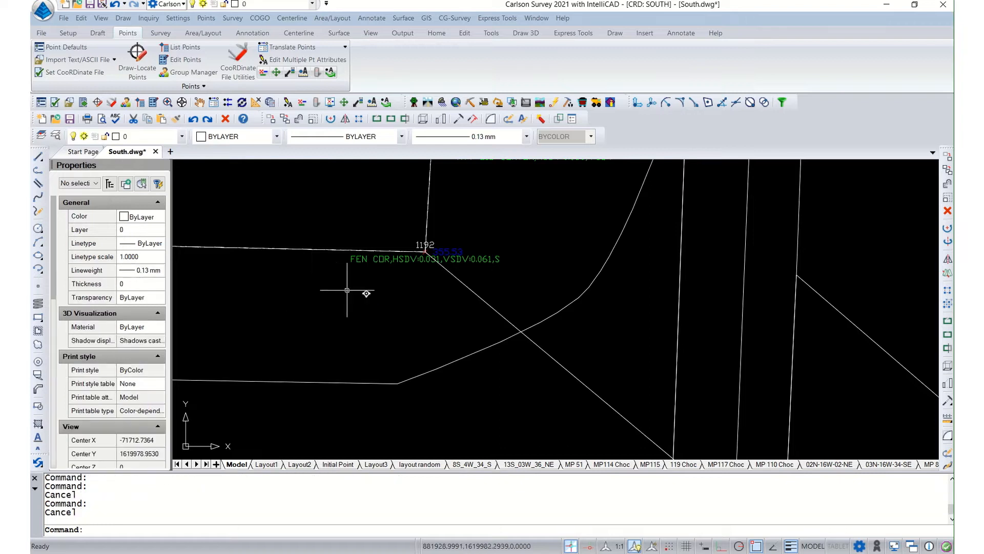
# - Set the X and Y scale of the fire hydrant symbol to 18
pyautogui.click(366, 293)
pyautogui.click(137, 422)
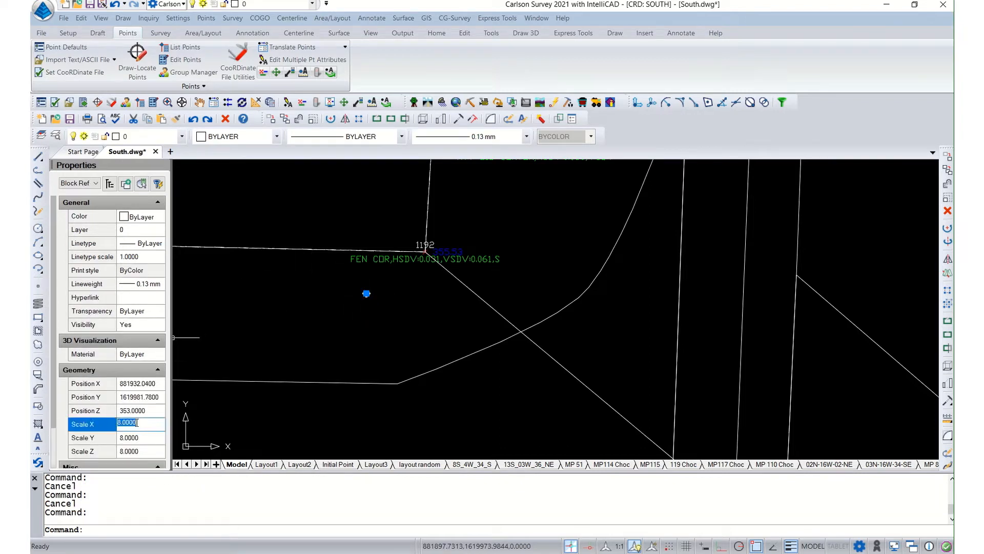
pyautogui.press('Tab')
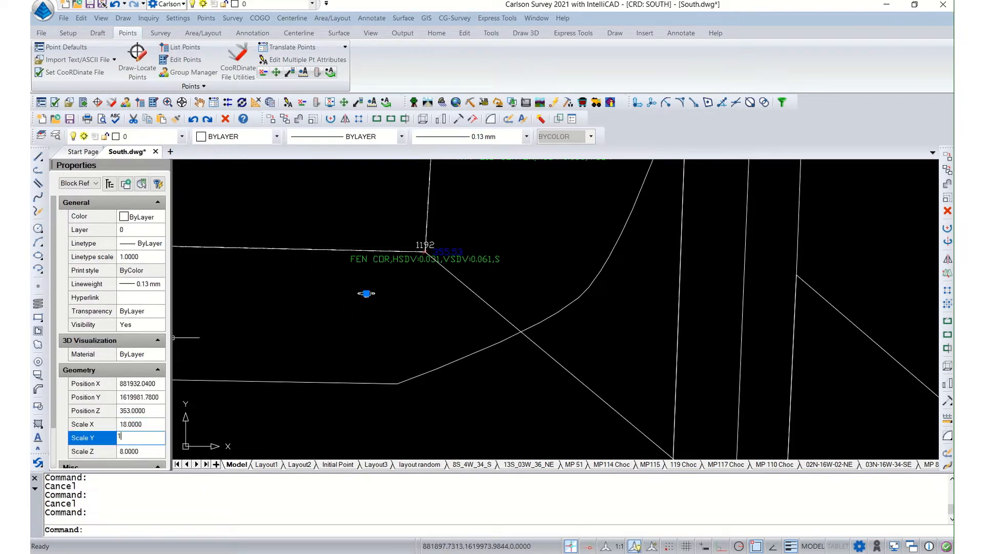
pyautogui.click(285, 330)
pyautogui.press('Escape')
pyautogui.press('Escape')
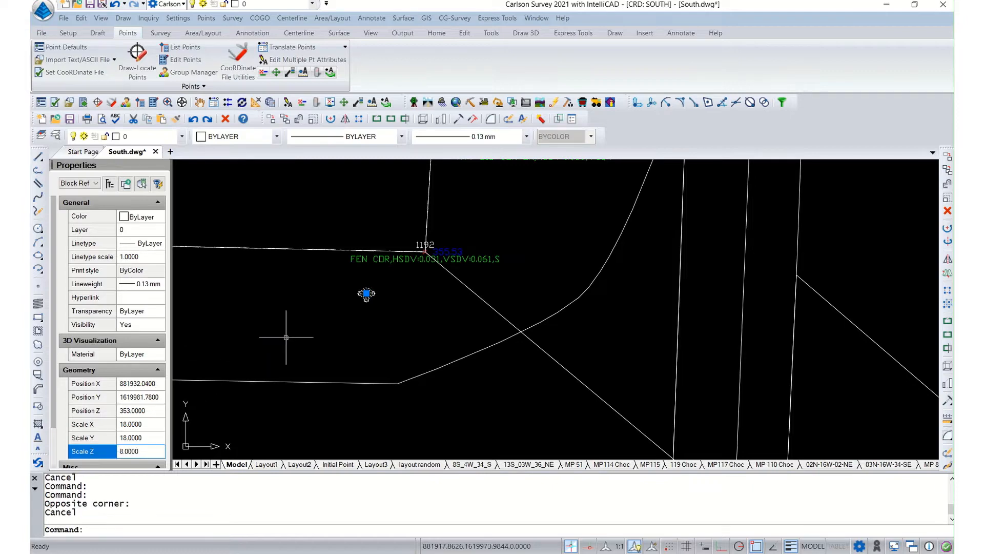
# - Move the ATT lid centre point 1194 with its labels to the Hide layer, keeping the lid symbol on its layer
pyautogui.scroll(-3, 286, 337)
pyautogui.scroll(4, 426, 235)
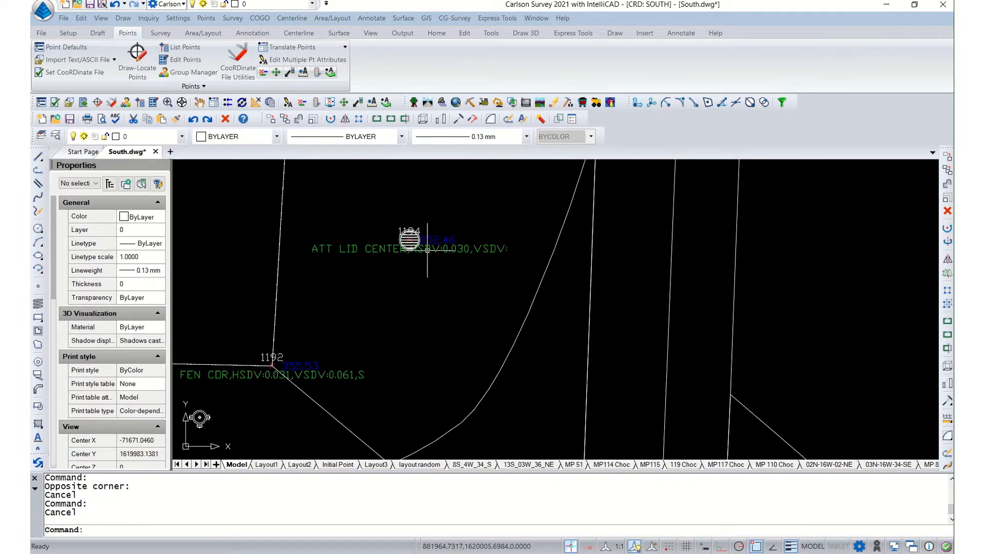
pyautogui.click(409, 238)
pyautogui.click(144, 136)
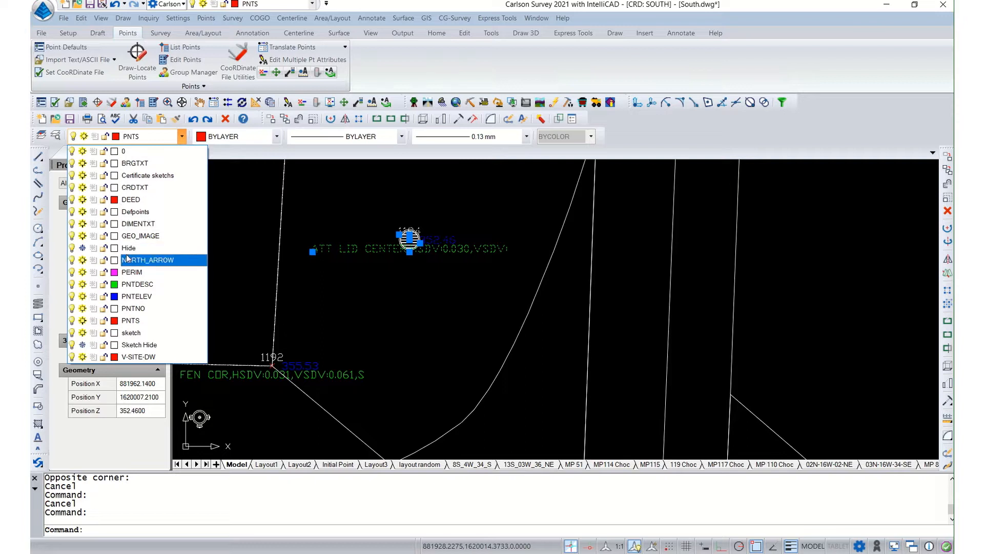
pyautogui.click(164, 257)
pyautogui.click(382, 280)
pyautogui.press('Escape')
pyautogui.press('Escape')
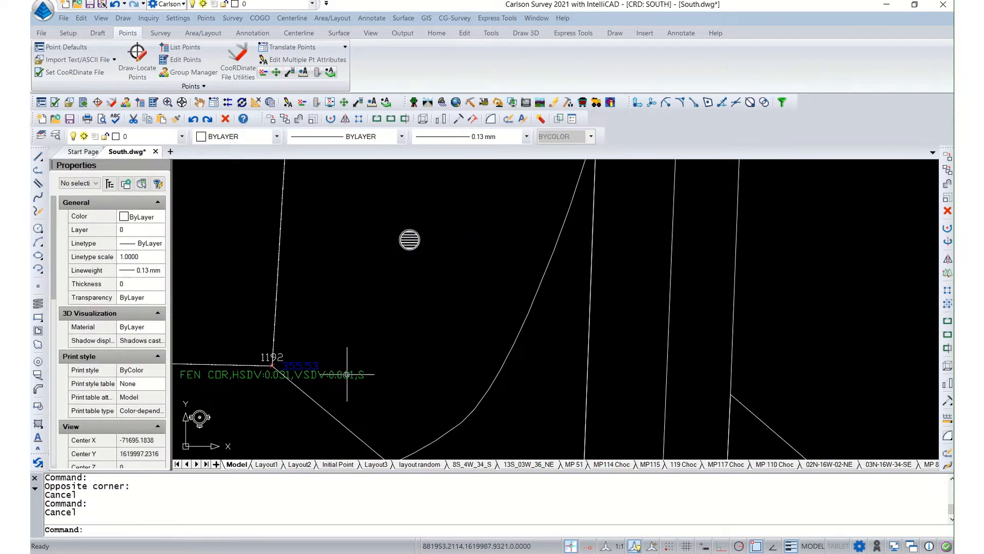
# - Move the fence corner point 1192 with its labels to the Hide layer
pyautogui.click(347, 377)
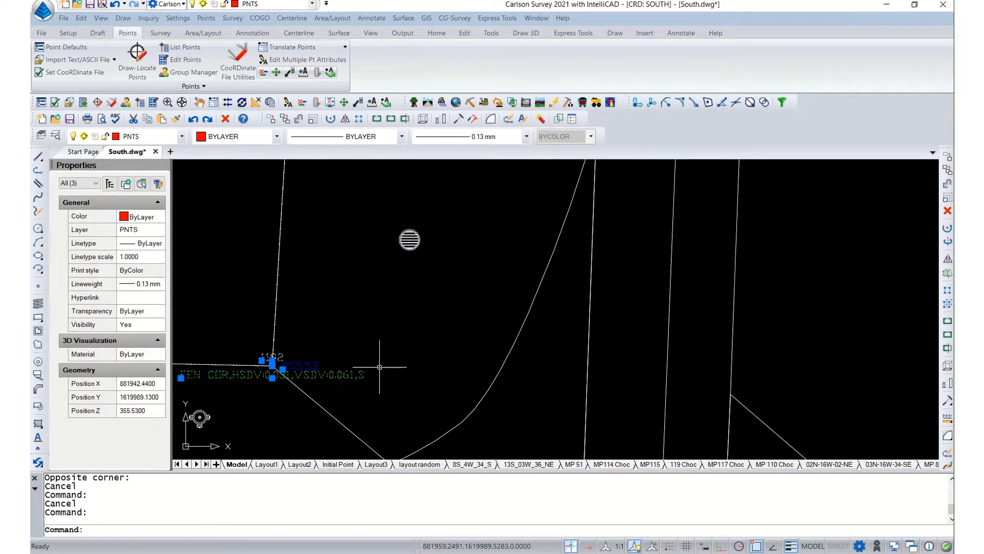
pyautogui.click(125, 137)
pyautogui.click(129, 248)
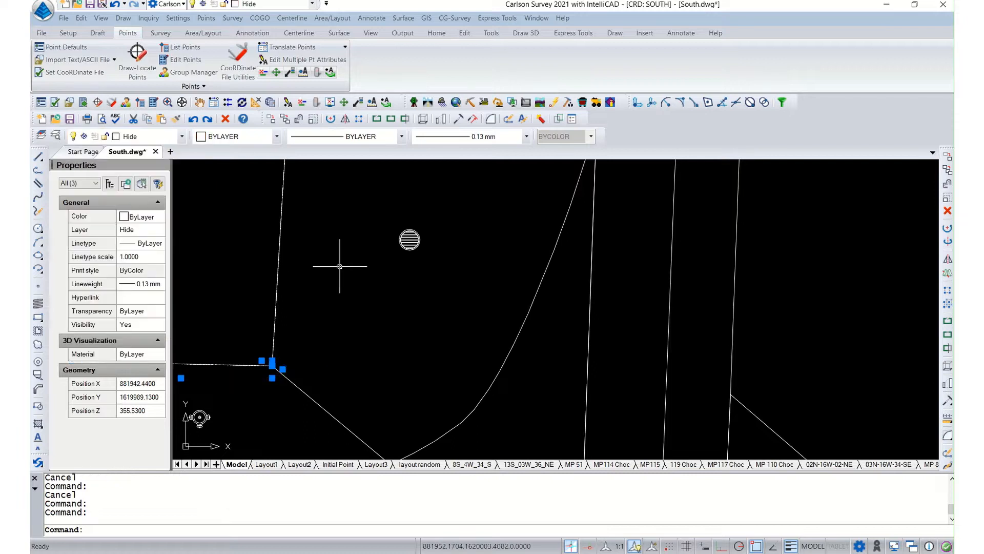
pyautogui.press('Escape')
# - Set the X and Y scale of the ATT lid symbol to 4
pyautogui.click(408, 238)
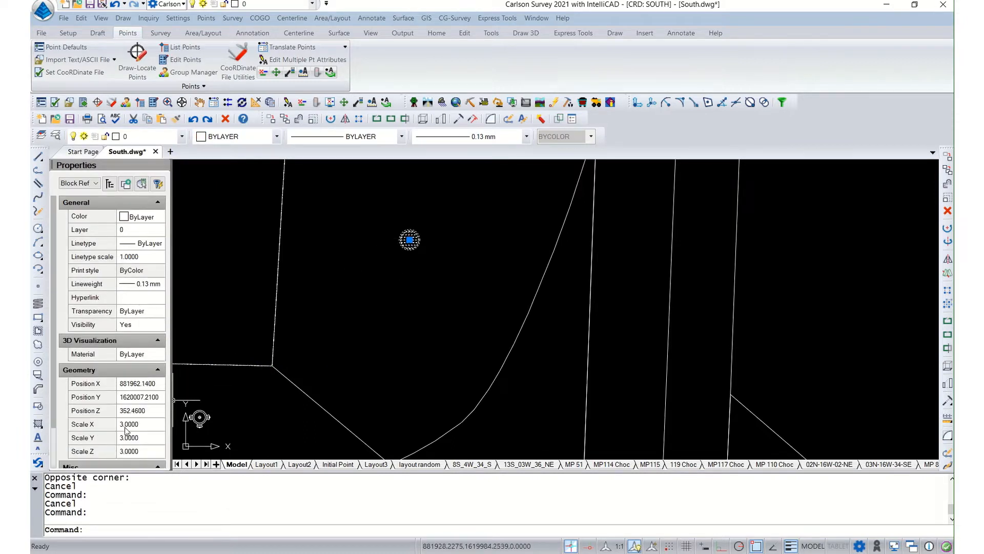
pyautogui.click(131, 423)
pyautogui.write('4')
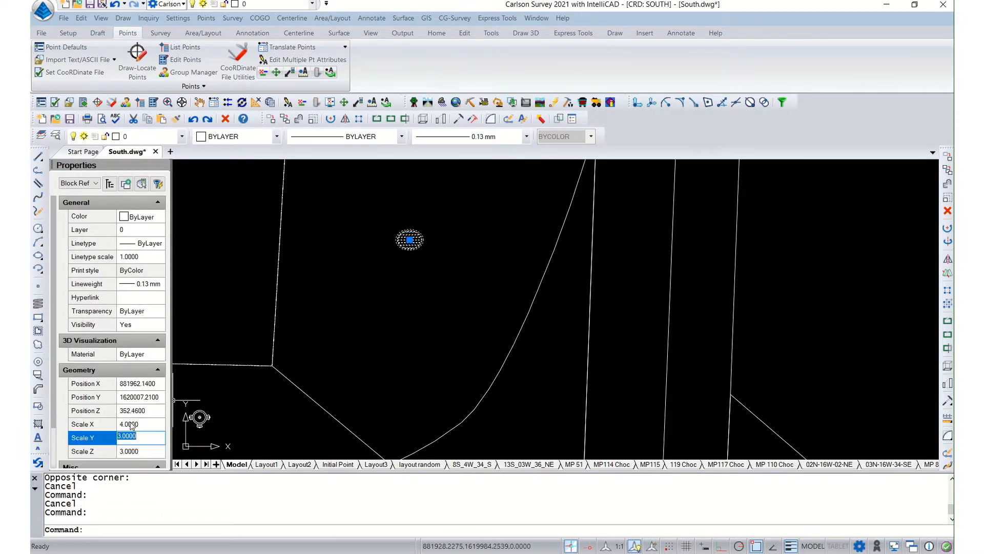
pyautogui.press('Tab')
pyautogui.click(356, 420)
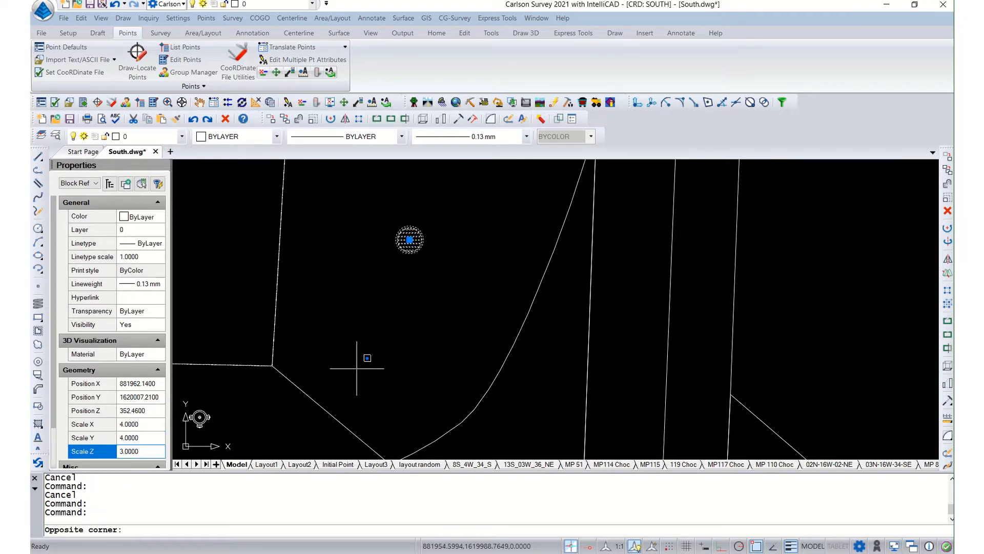
pyautogui.press('Escape')
# - Move the RR spike point 1166 with its labels to the Hide layer
pyautogui.scroll(-1, 371, 317)
pyautogui.scroll(-3, 371, 317)
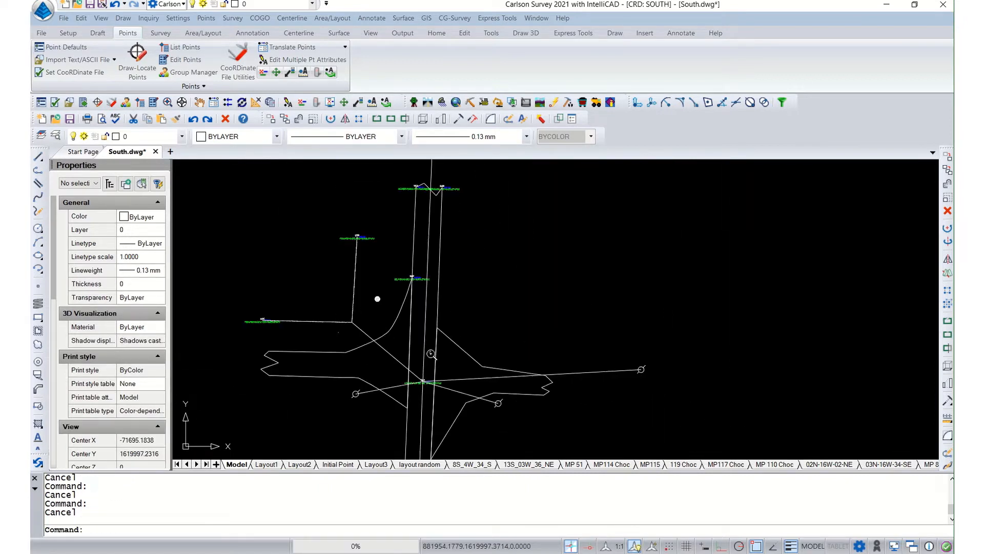
pyautogui.scroll(5, 428, 394)
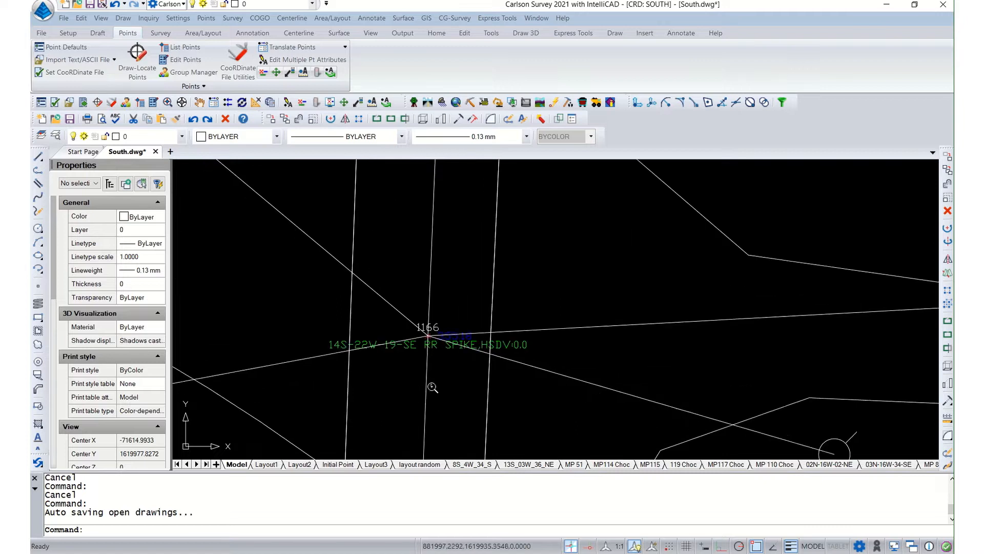
pyautogui.click(515, 343)
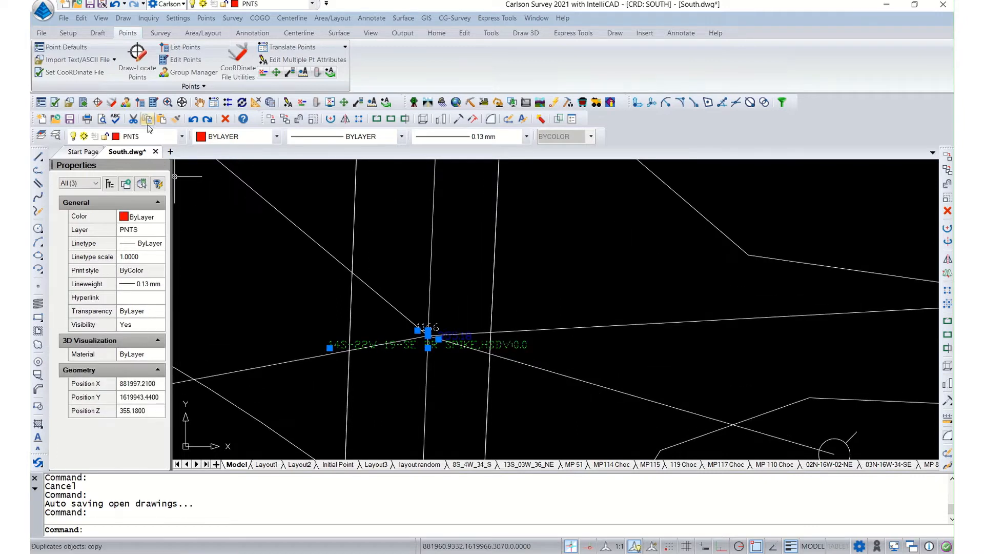
pyautogui.click(170, 137)
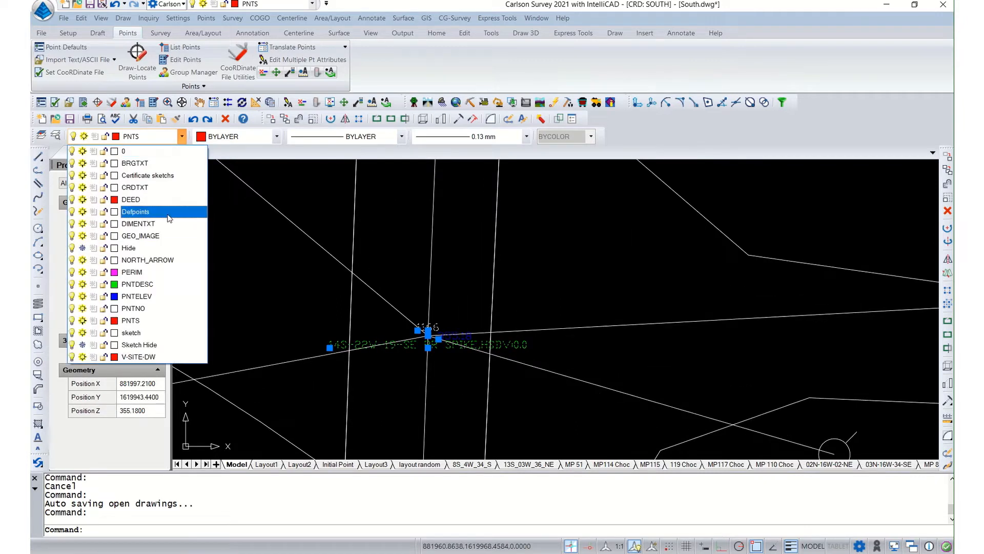
pyautogui.click(115, 214)
pyautogui.click(277, 278)
pyautogui.press('Escape')
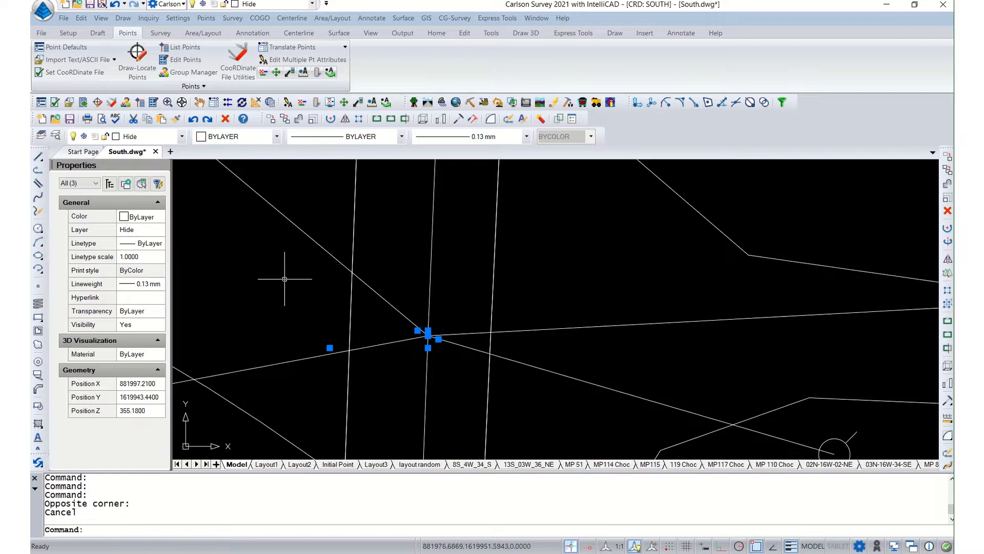
pyautogui.press('Escape')
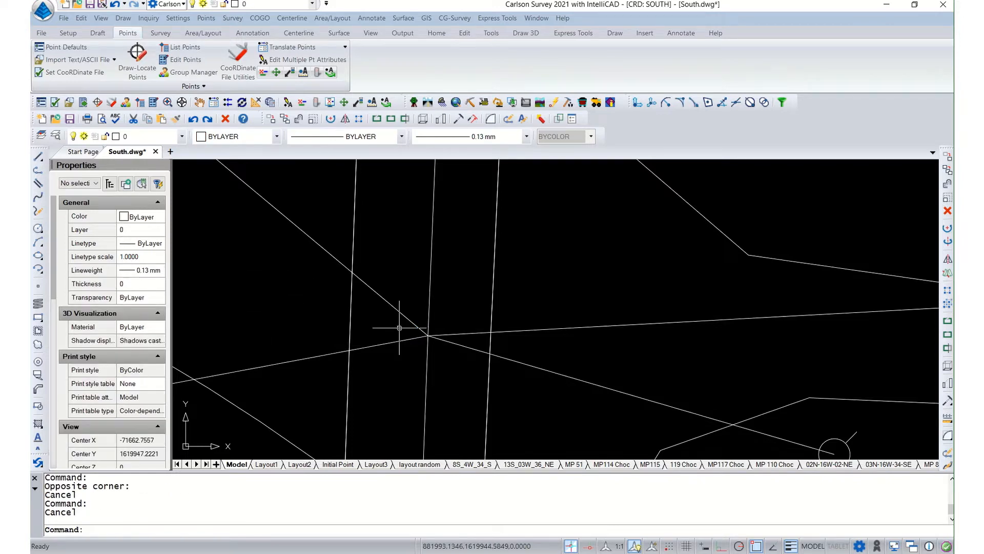
# - Move the points at the two fence ends and at the start of the curved road edge to the Hide layer
pyautogui.scroll(-4, 397, 326)
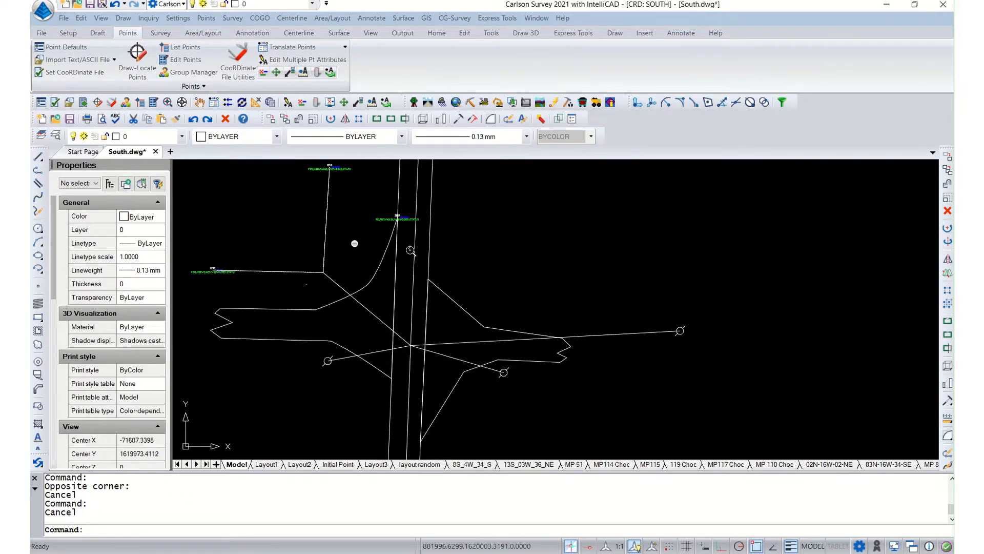
pyautogui.click(397, 218)
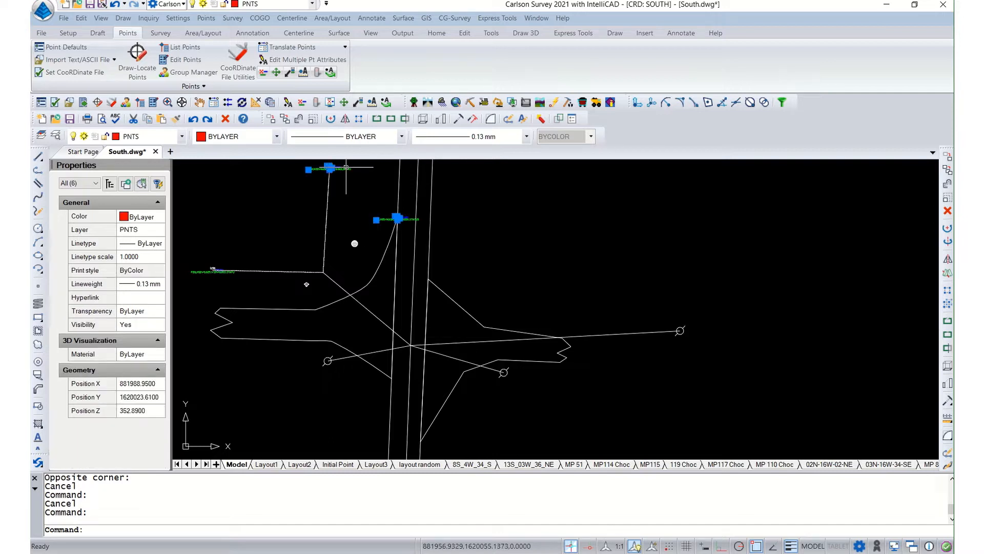
pyautogui.click(199, 276)
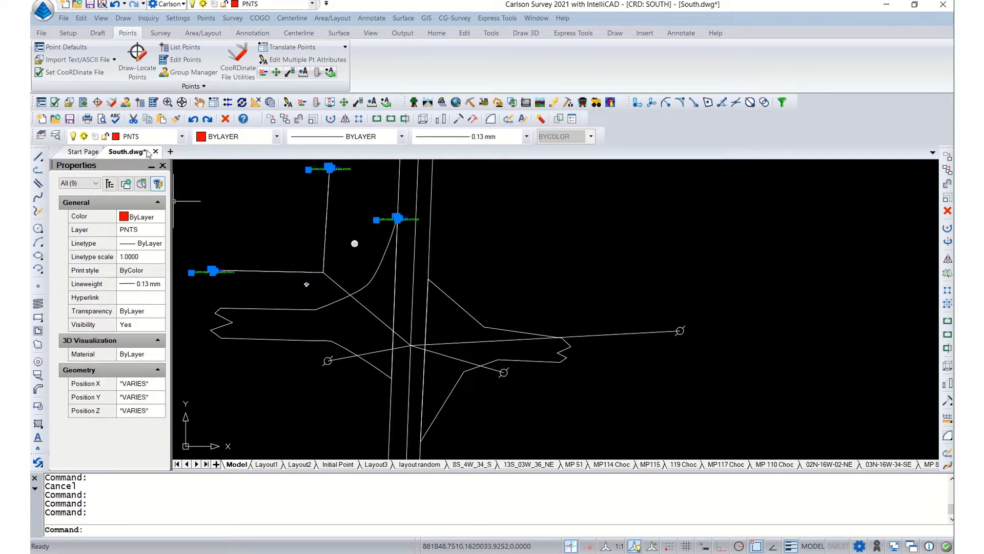
pyautogui.click(181, 136)
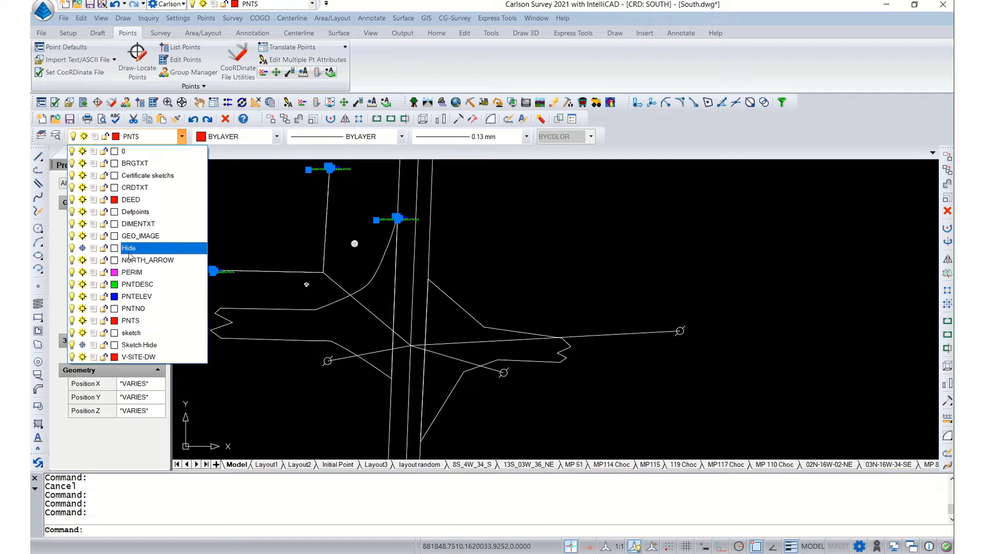
pyautogui.click(131, 248)
pyautogui.click(261, 236)
pyautogui.press('Escape')
pyautogui.press('Escape')
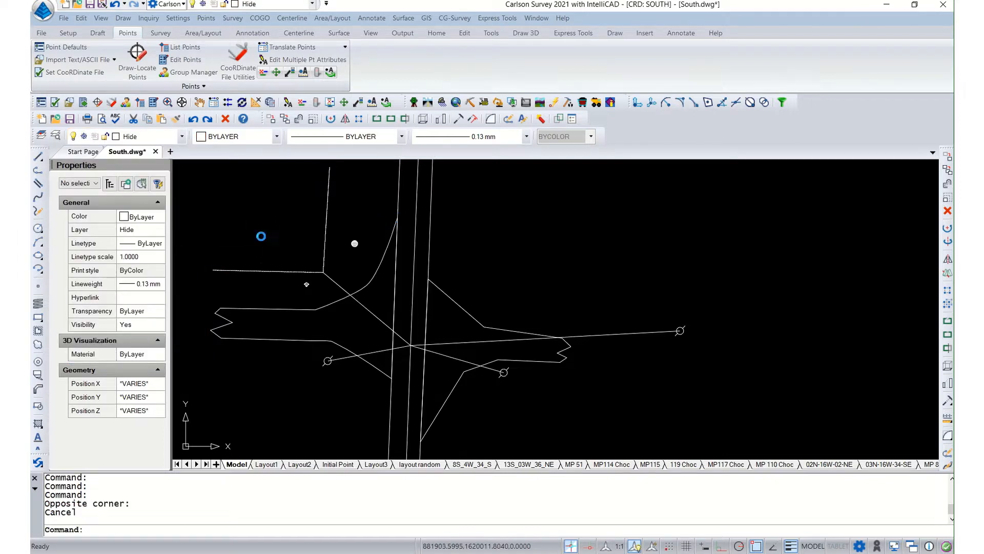
pyautogui.scroll(2, 370, 297)
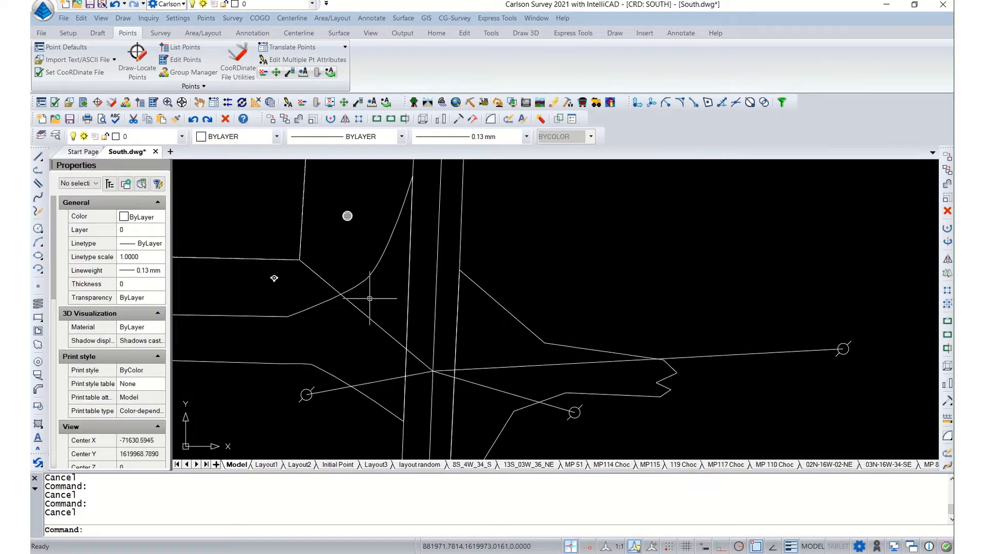
pyautogui.scroll(-2, 369, 298)
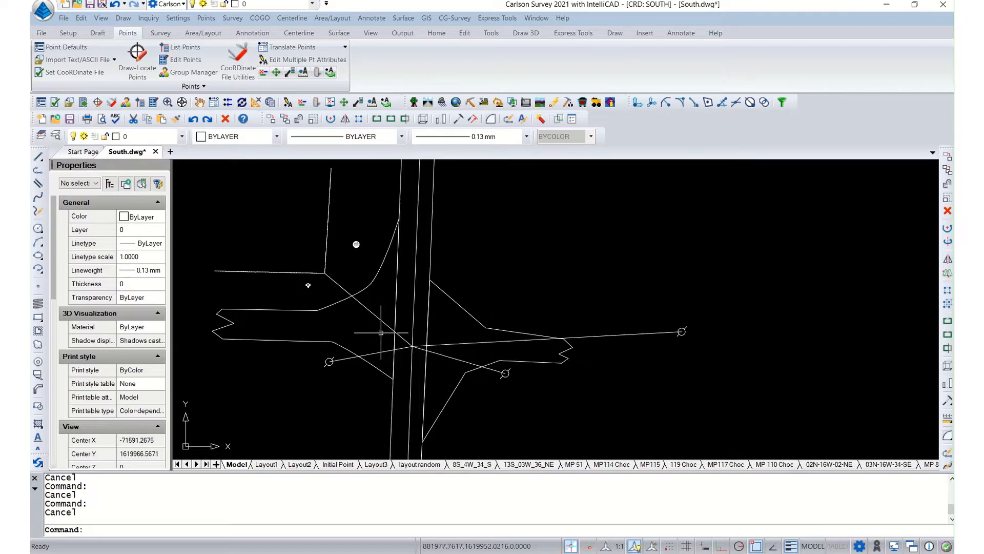
pyautogui.click(371, 18)
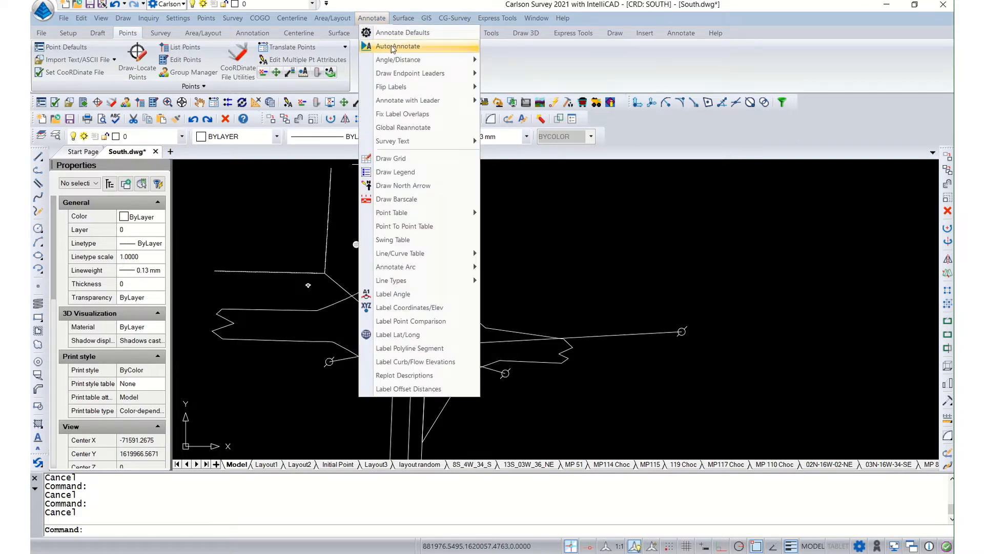
pyautogui.moveTo(402, 60)
pyautogui.click(512, 93)
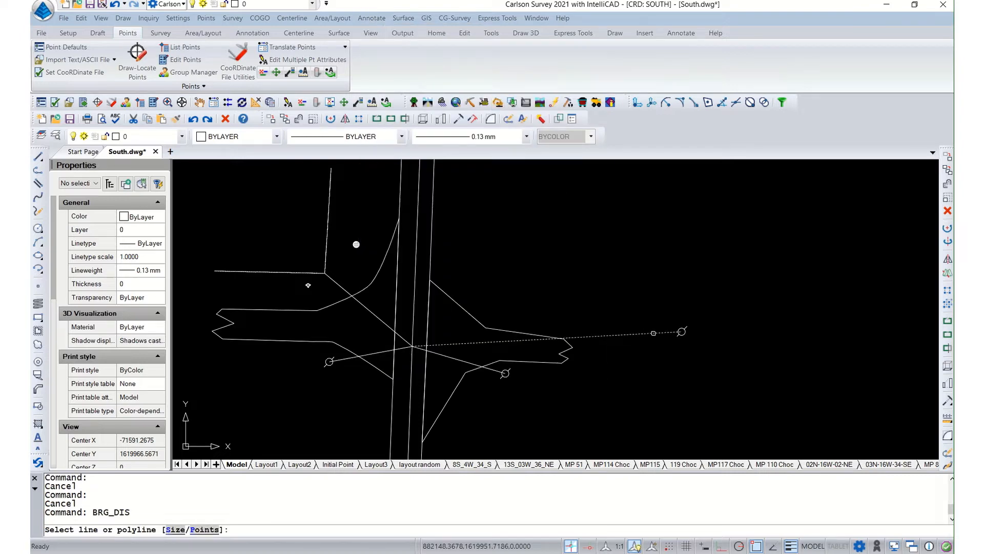
pyautogui.press('Escape')
pyautogui.press('Escape')
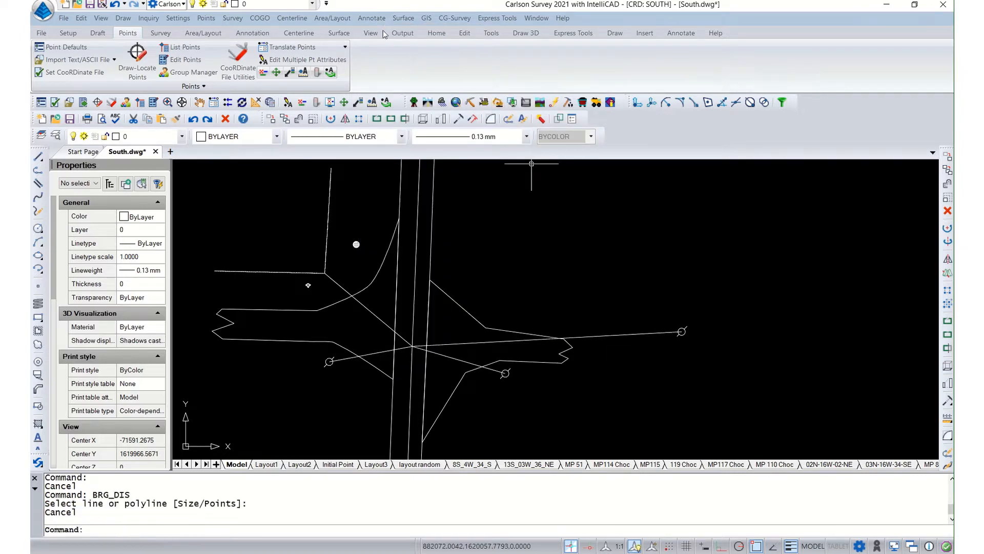
# - Set the distance label precision in the Annotate Defaults to one decimal place (0.0)
pyautogui.click(381, 20)
pyautogui.click(383, 31)
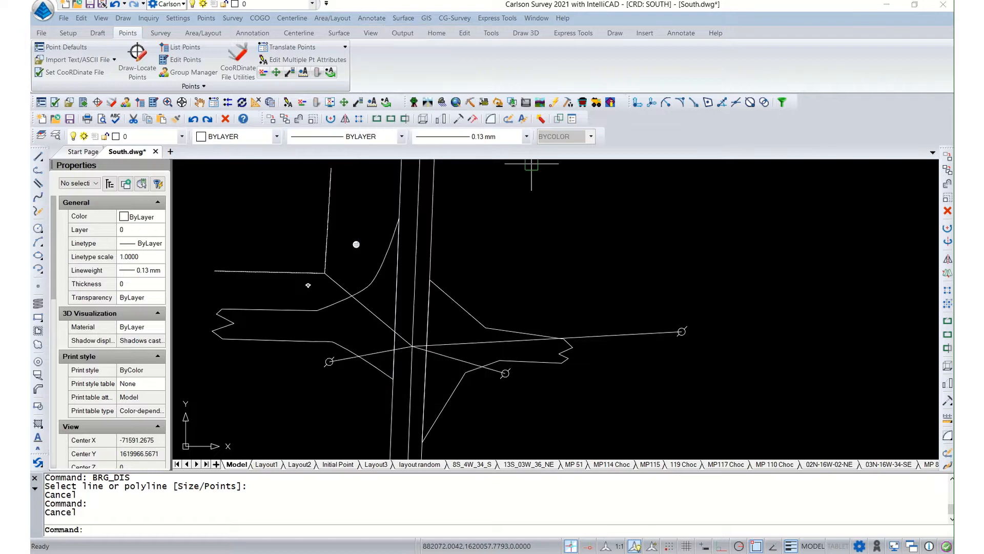
pyautogui.click(358, 163)
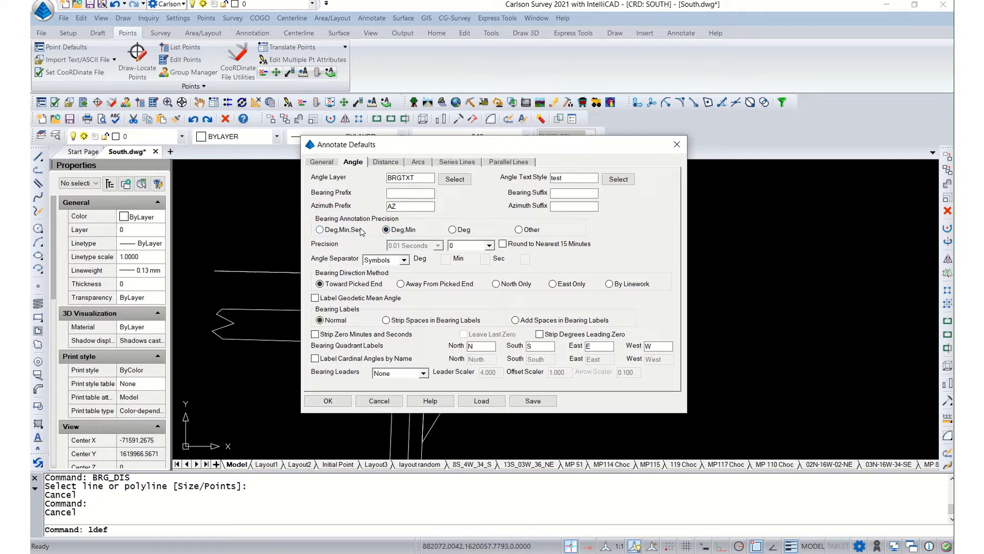
pyautogui.click(386, 162)
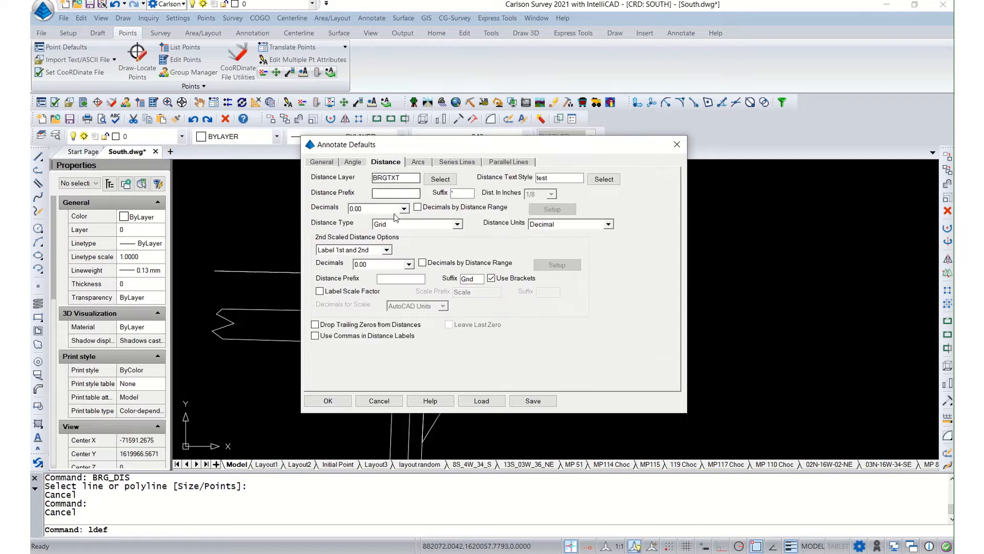
pyautogui.click(404, 208)
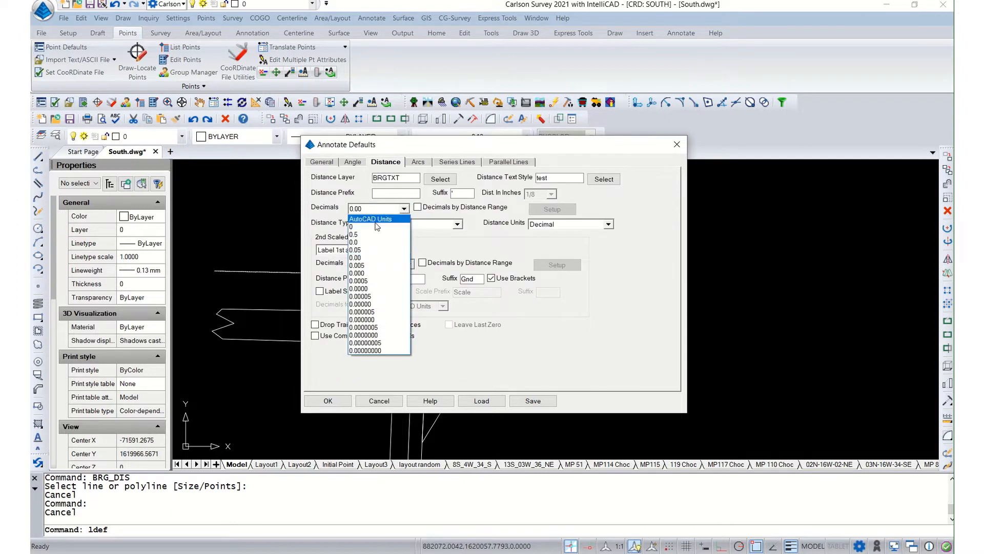
pyautogui.click(368, 245)
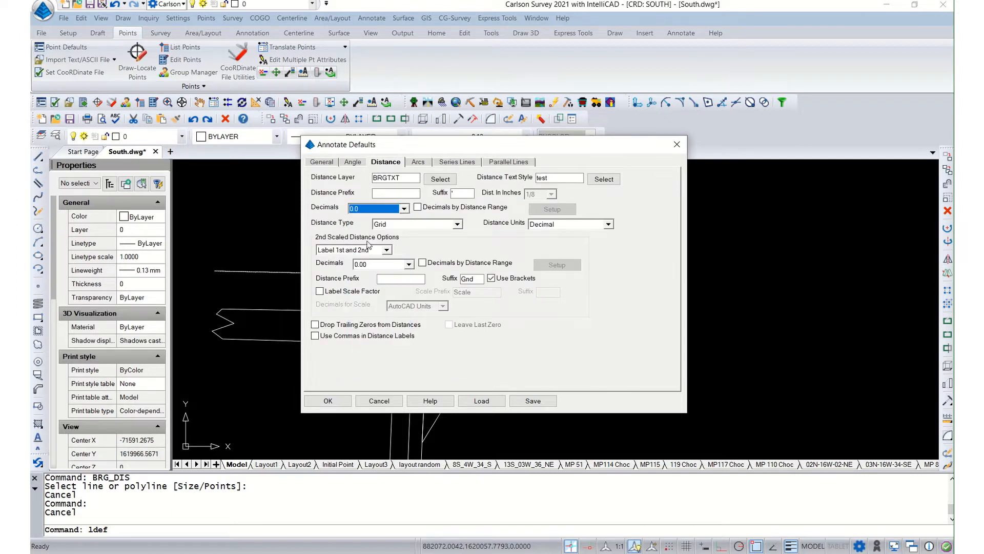
pyautogui.click(328, 401)
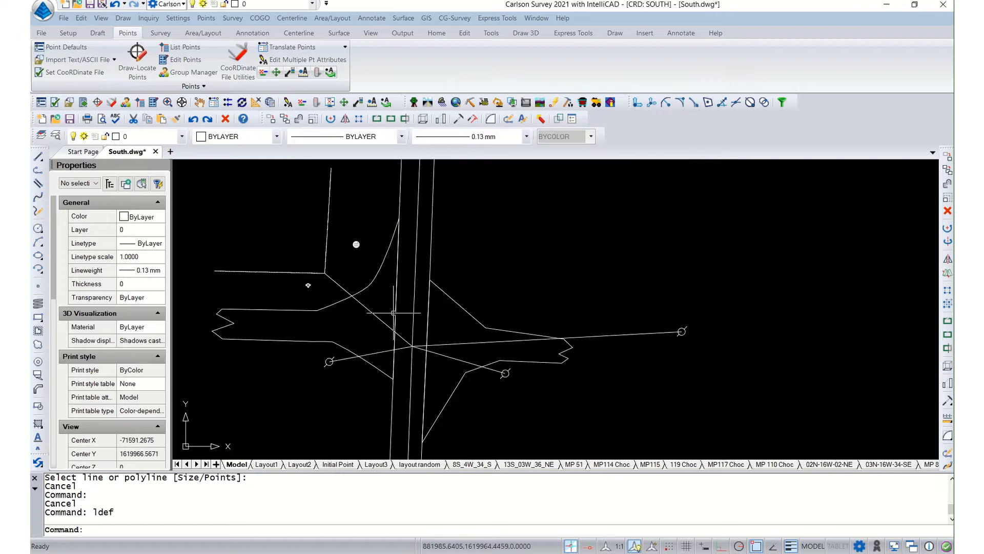
pyautogui.rightClick(386, 299)
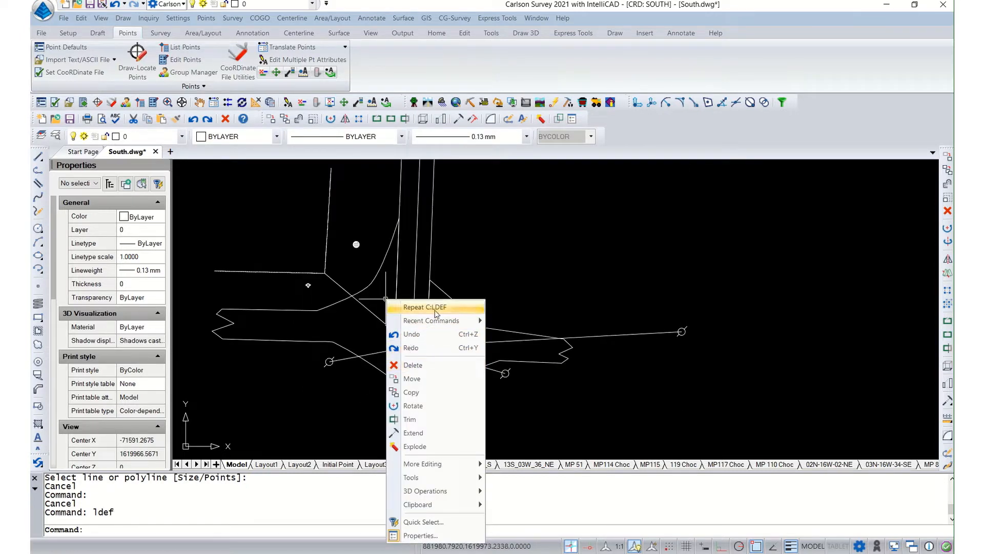
pyautogui.click(381, 19)
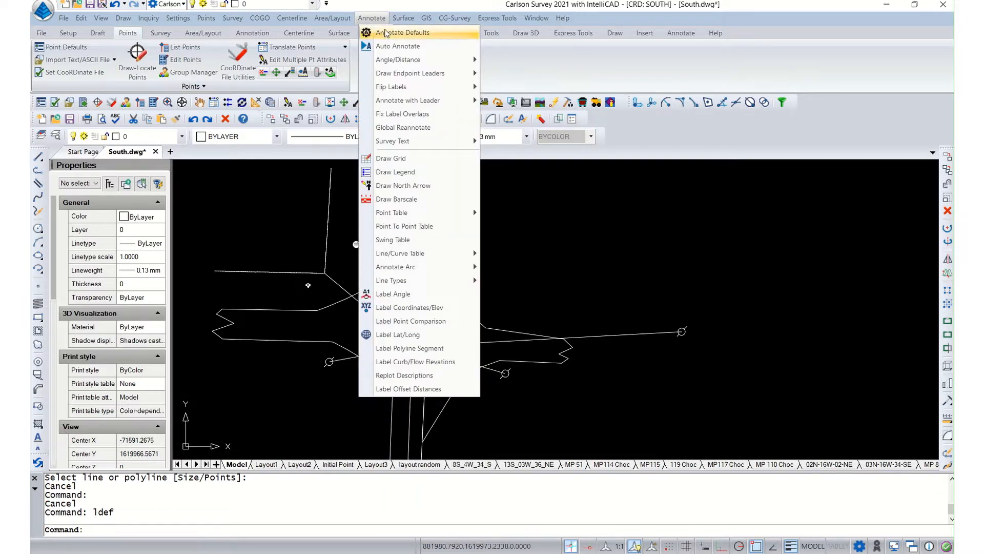
pyautogui.click(386, 33)
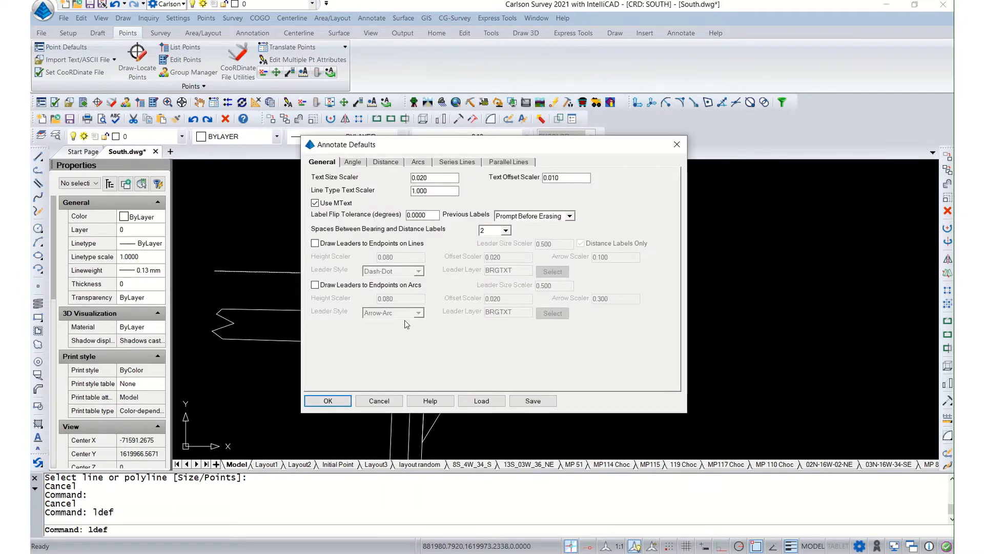
pyautogui.click(397, 405)
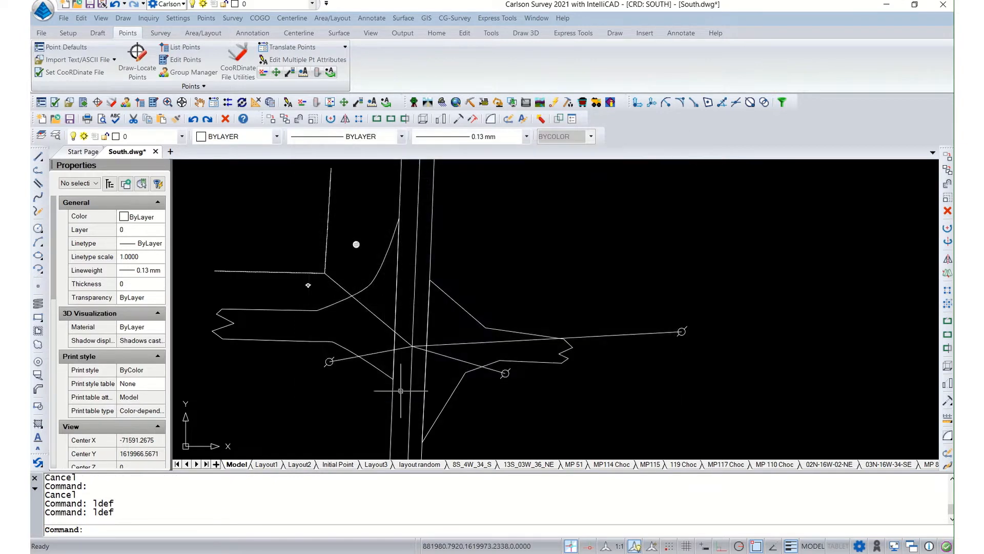
# - Label the bearing and distance on the four tie lines running from the RR spike to its reference points
pyautogui.click(371, 18)
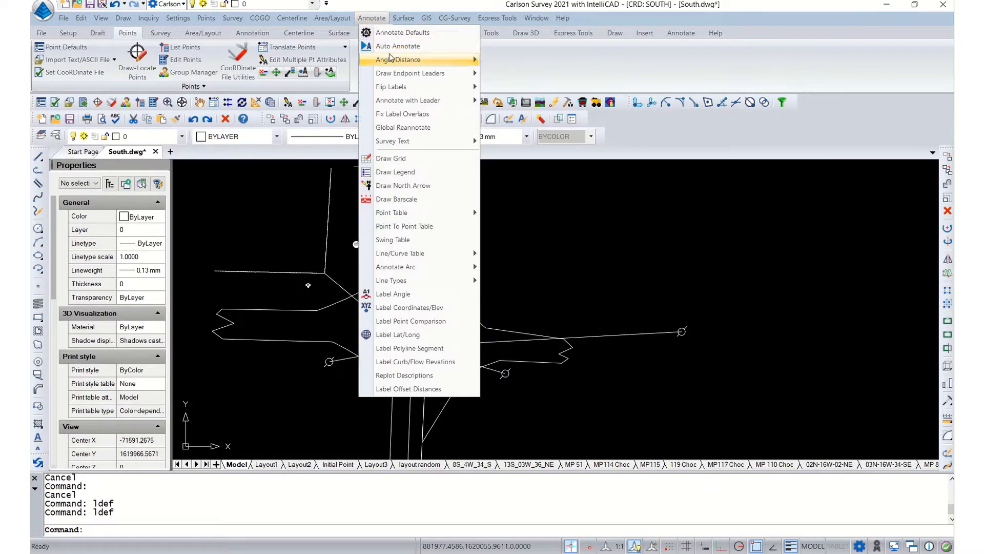
pyautogui.moveTo(405, 59)
pyautogui.click(499, 101)
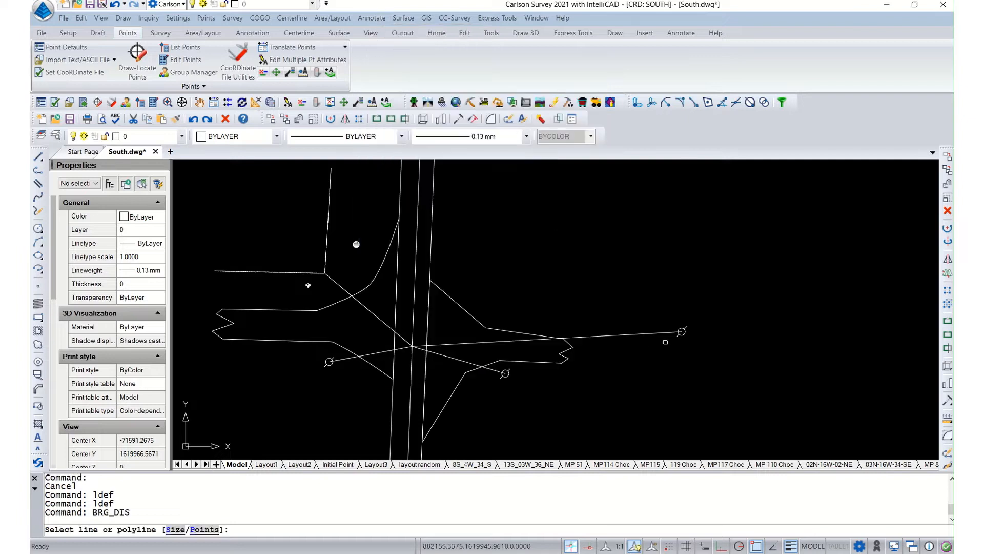
pyautogui.click(667, 333)
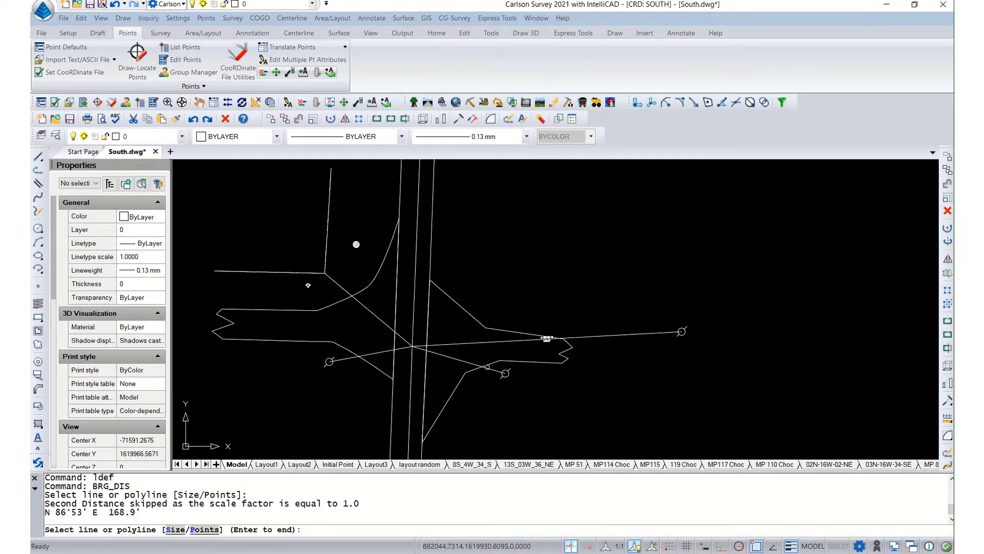
pyautogui.click(490, 367)
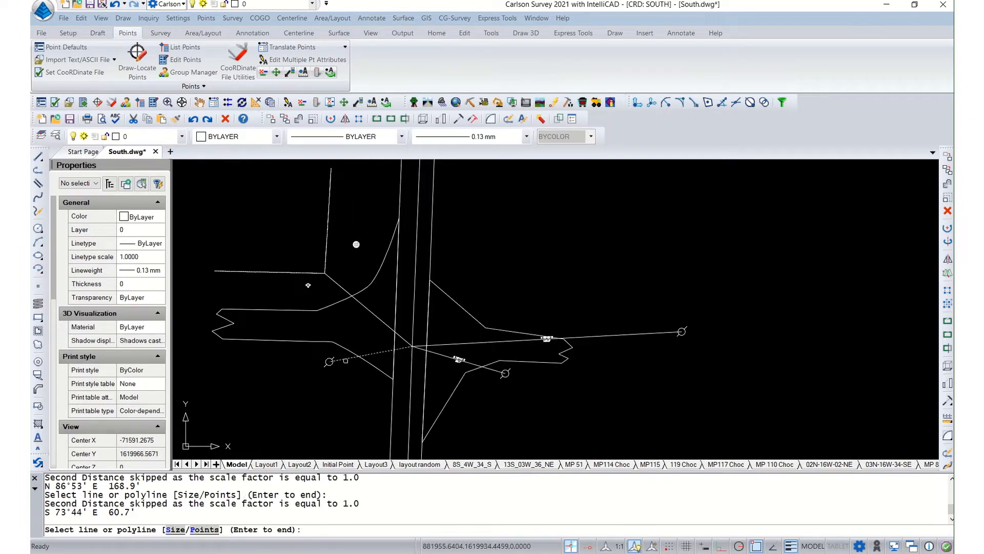
pyautogui.click(346, 361)
pyautogui.click(335, 282)
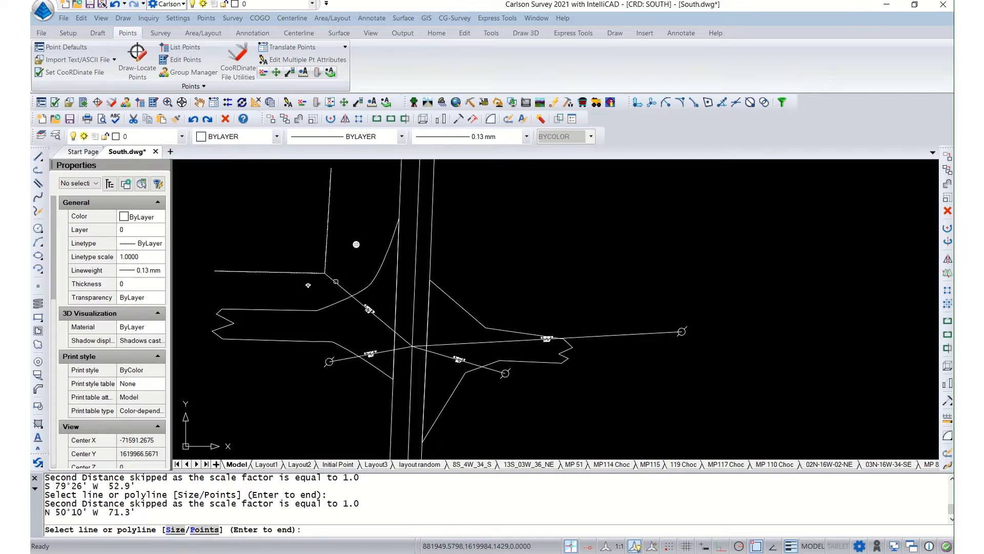
pyautogui.press('Escape')
pyautogui.press('Escape')
# - Move the survey points and their labels at the north break line of the main road to the Hide layer
pyautogui.scroll(-3, 337, 289)
pyautogui.scroll(3, 336, 290)
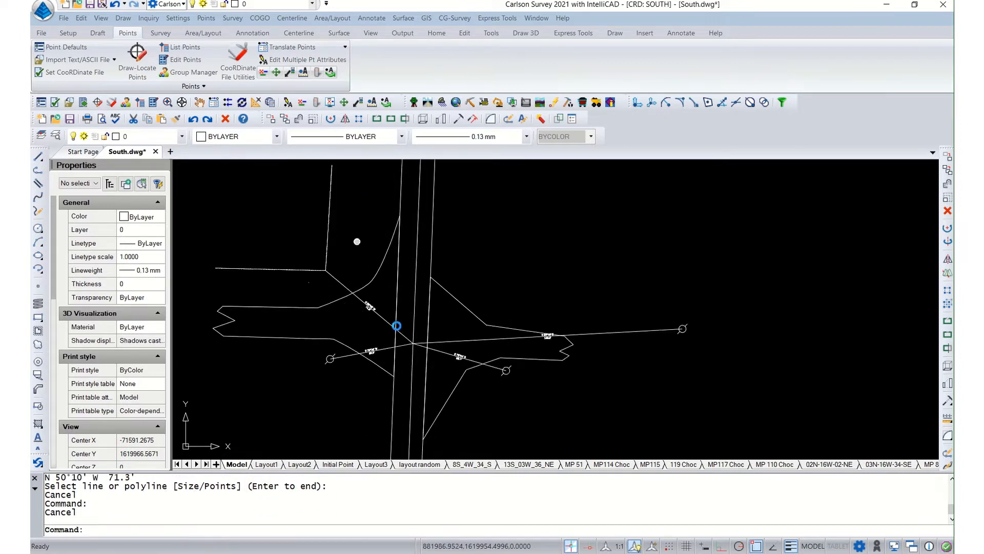
pyautogui.scroll(2, 394, 329)
pyautogui.scroll(-3, 396, 326)
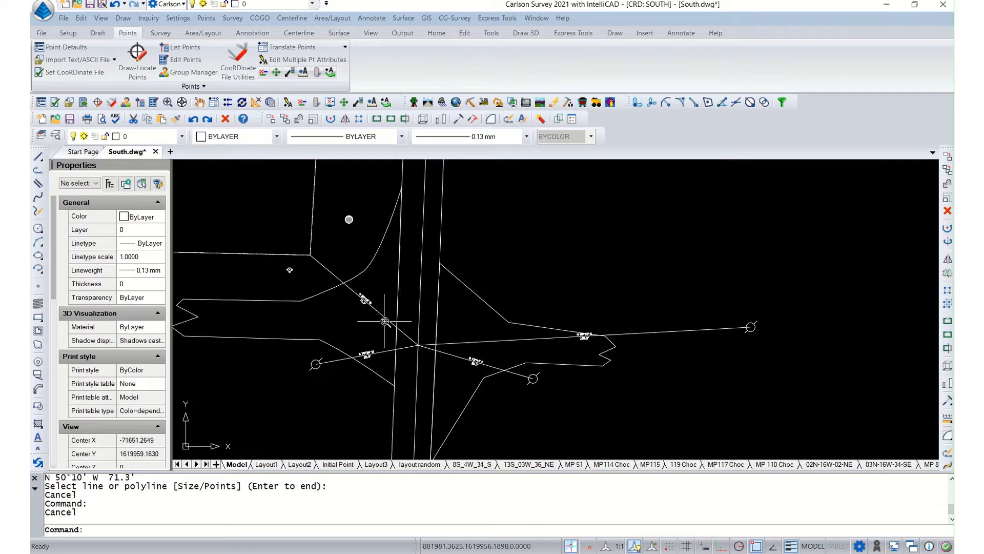
pyautogui.scroll(-1, 434, 333)
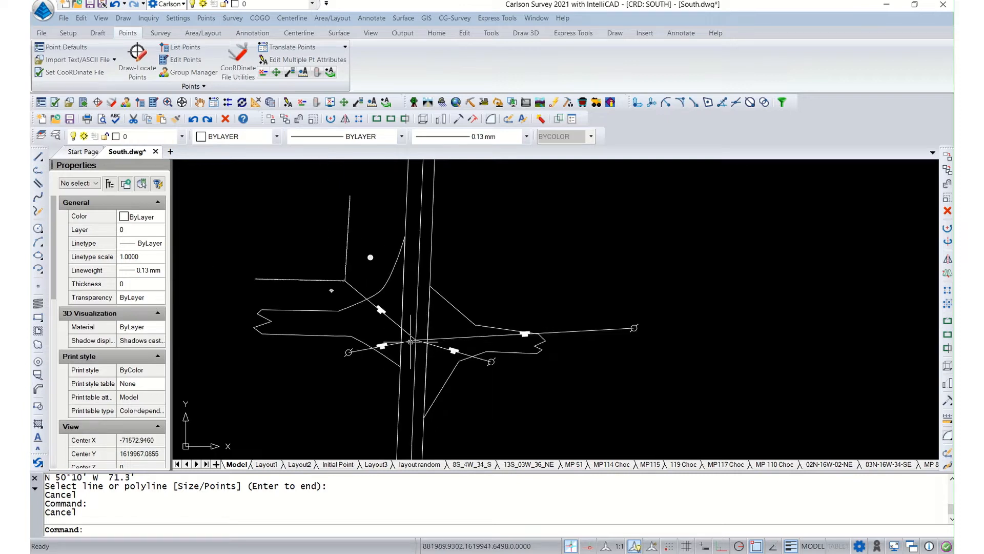
pyautogui.scroll(-2, 457, 328)
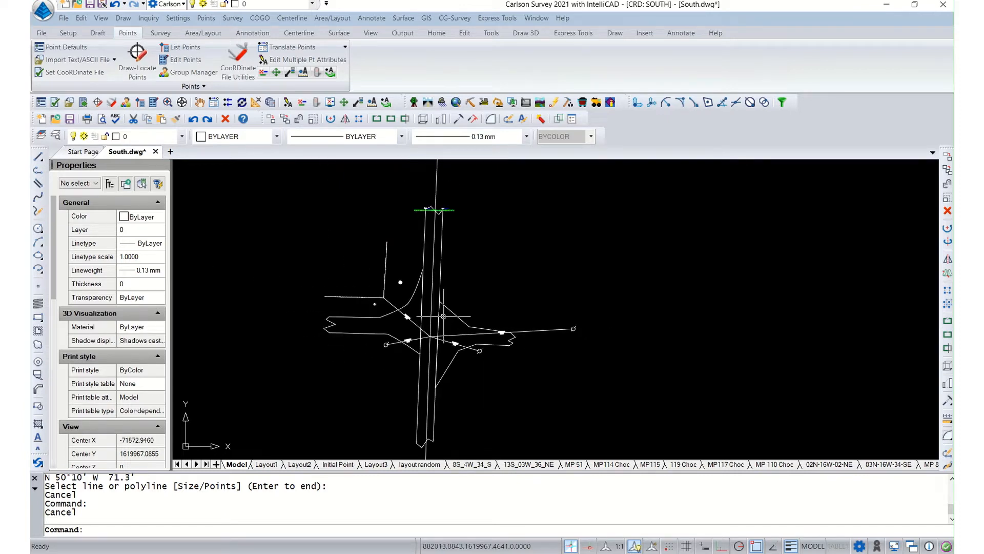
pyautogui.scroll(3, 453, 194)
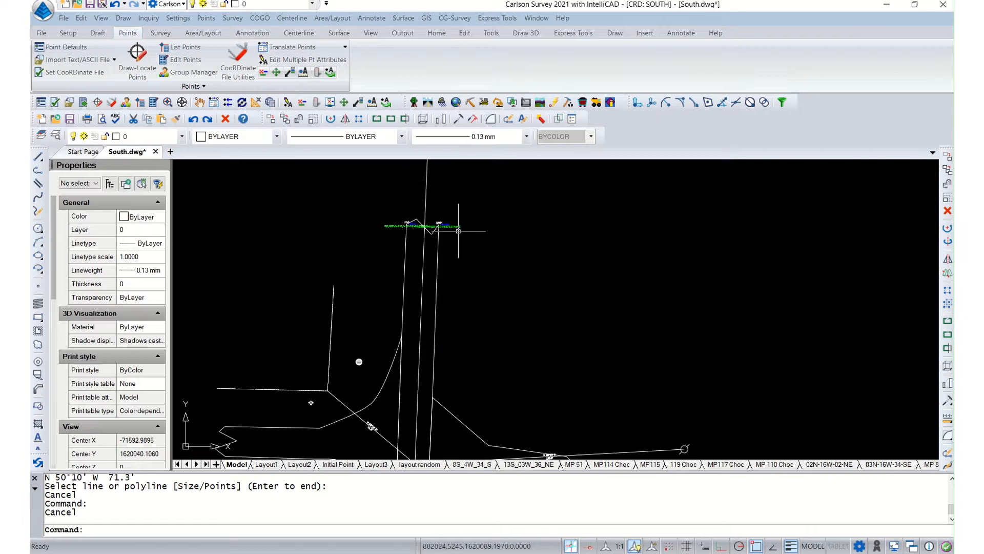
pyautogui.click(456, 224)
pyautogui.click(455, 226)
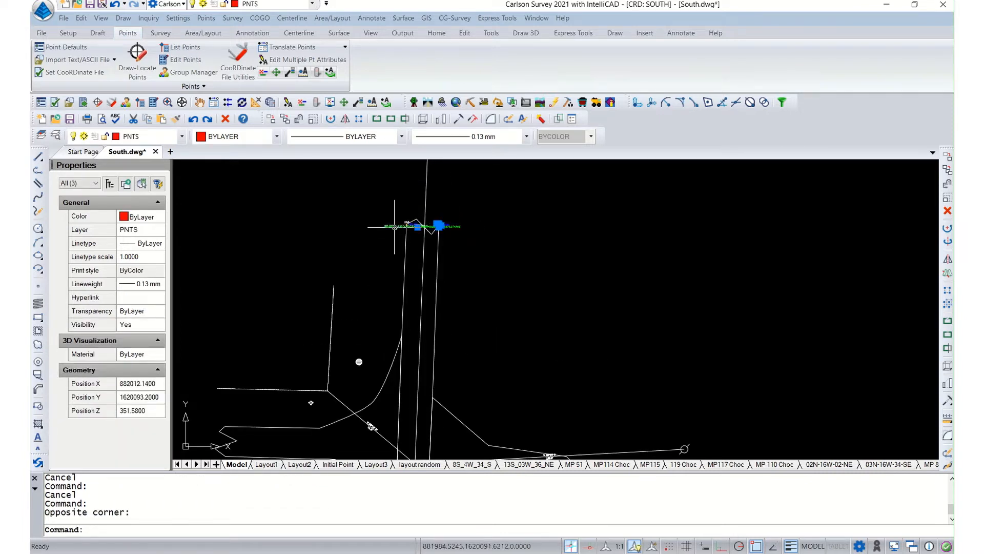
pyautogui.click(174, 137)
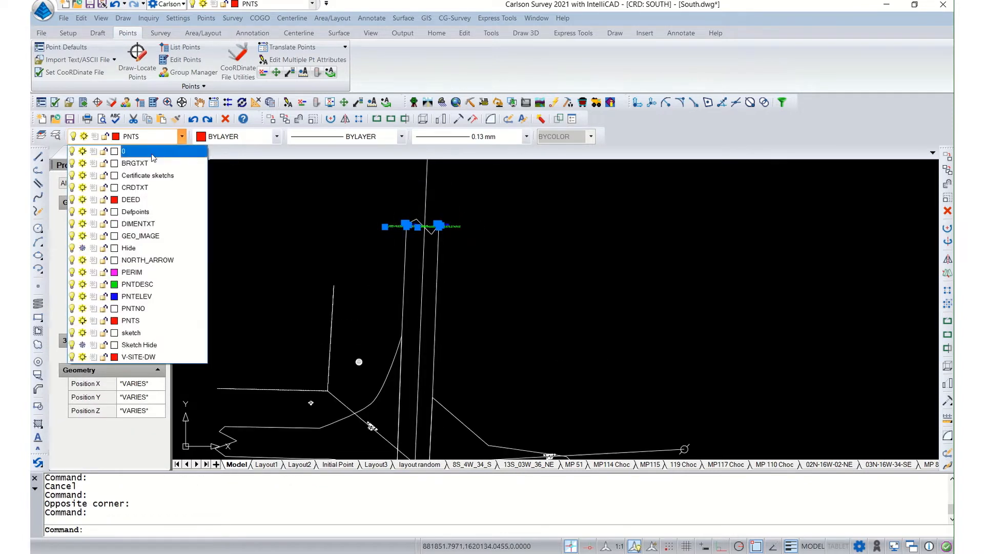
pyautogui.click(129, 248)
pyautogui.click(273, 235)
pyautogui.press('Escape')
pyautogui.press('Escape')
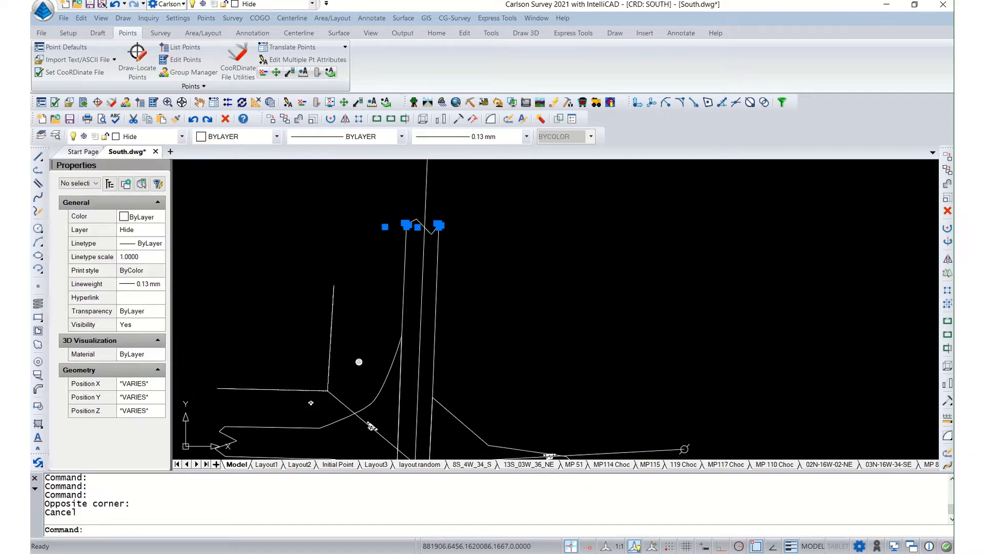
# - Switch to the 14S-22W-19_SE layout, activate its viewport and reposition the sketch so all the ties fit inside
pyautogui.scroll(-2, 322, 319)
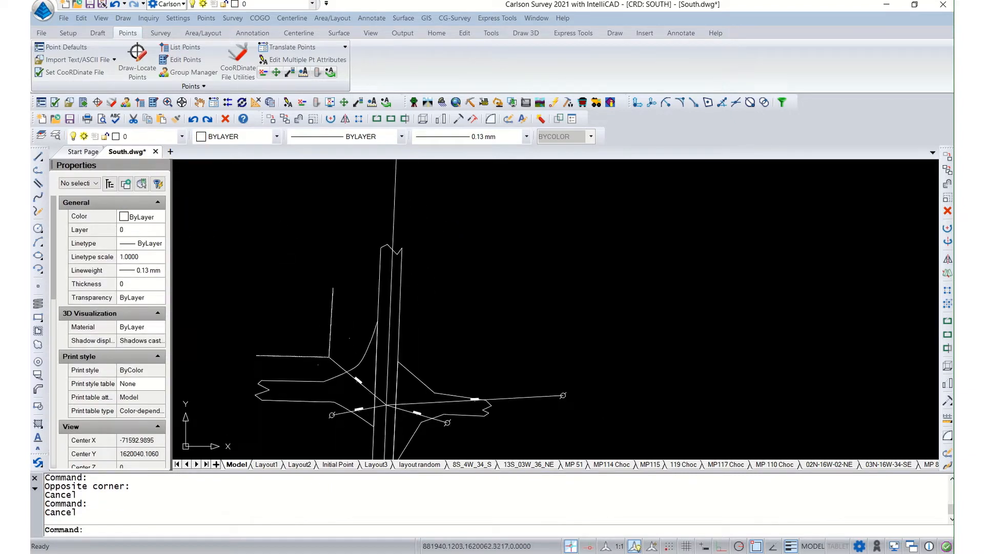
pyautogui.click(206, 464)
pyautogui.click(251, 464)
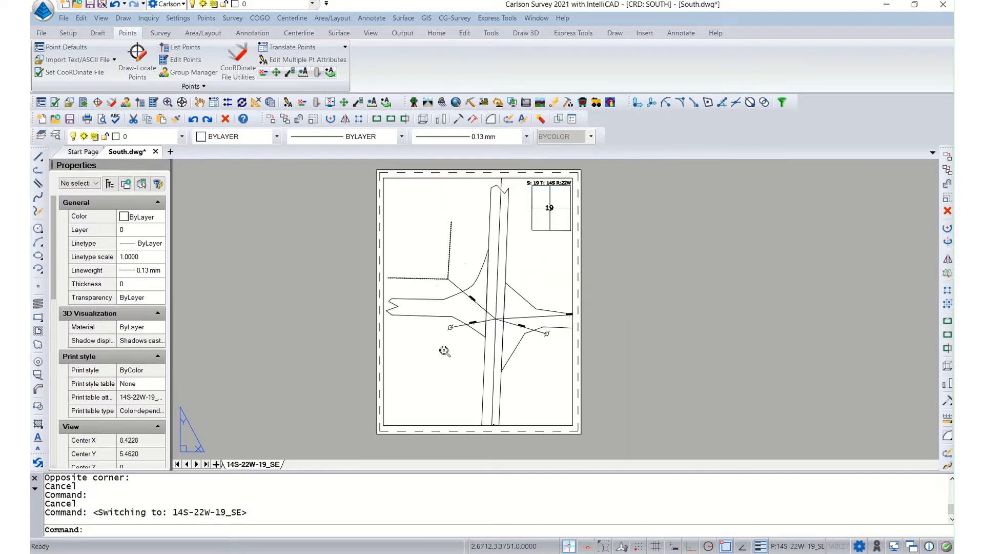
pyautogui.doubleClick(411, 354)
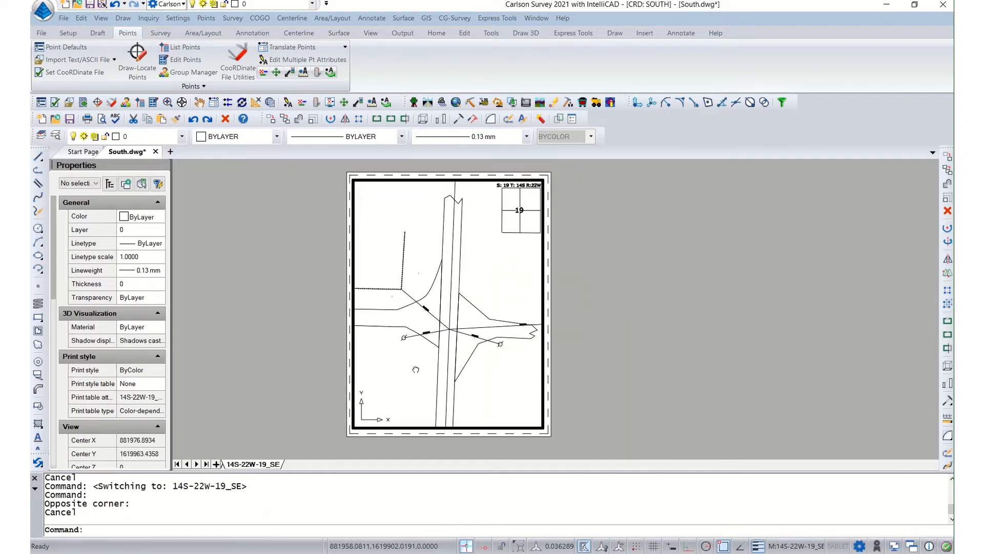
pyautogui.moveTo(437, 361)
pyautogui.mouseDown(button='middle')
pyautogui.moveTo(428, 376)
pyautogui.moveTo(412, 358)
pyautogui.moveTo(359, 356)
pyautogui.moveTo(476, 355)
pyautogui.moveTo(430, 354)
pyautogui.moveTo(464, 316)
pyautogui.moveTo(416, 299)
pyautogui.mouseUp(button='middle')
pyautogui.scroll(-1, 462, 353)
pyautogui.scroll(-1, 462, 354)
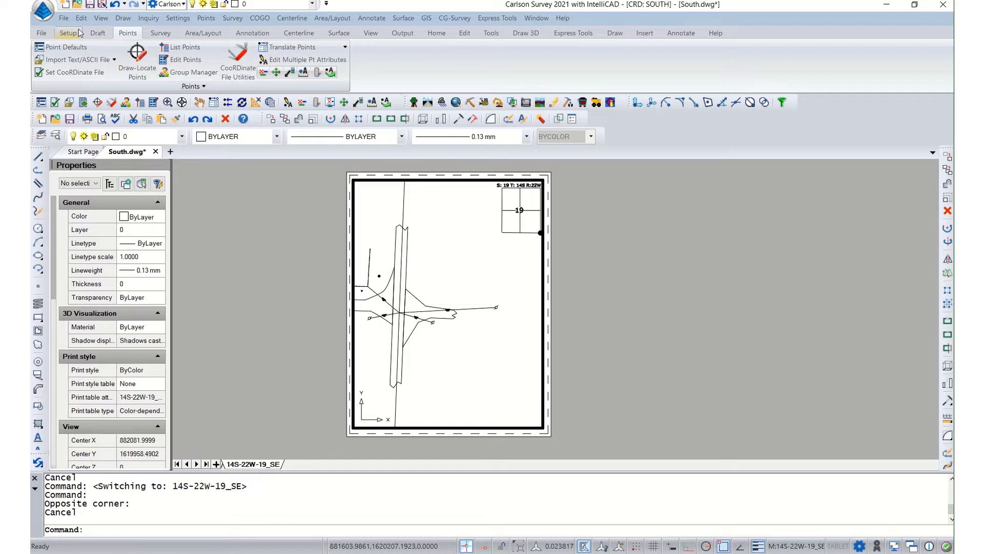
# - Zoom the viewport to a window around the tie sketch and return to paper space
pyautogui.click(101, 18)
pyautogui.click(123, 30)
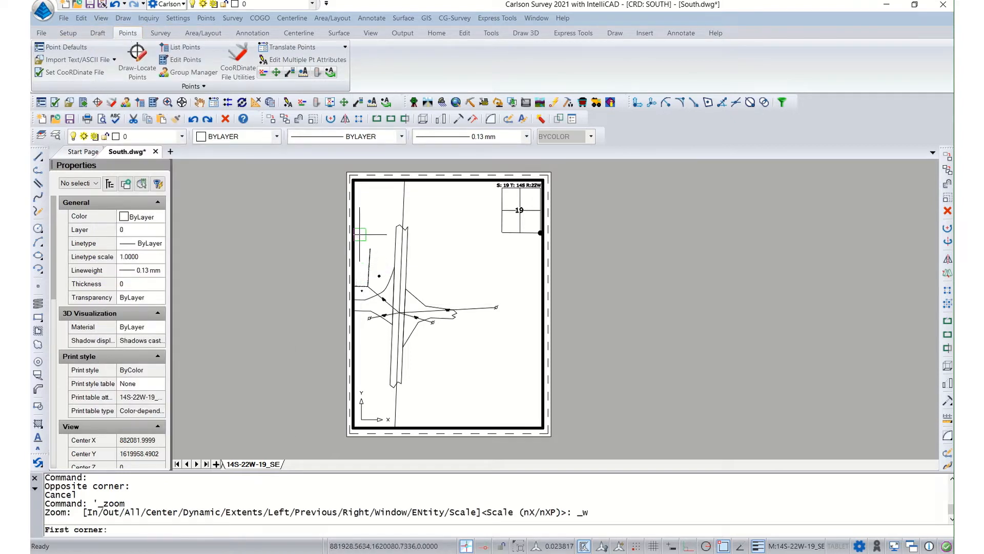
pyautogui.click(359, 232)
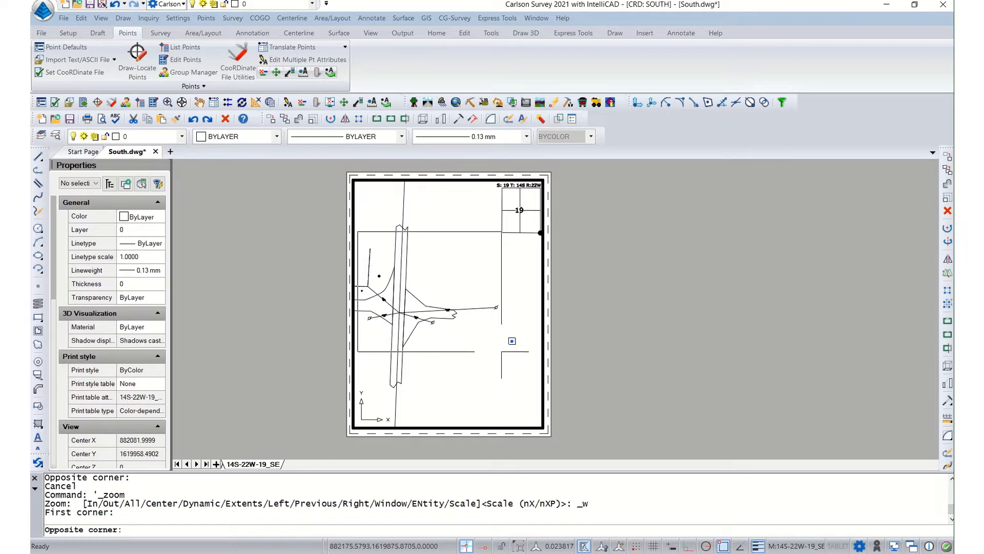
pyautogui.click(500, 352)
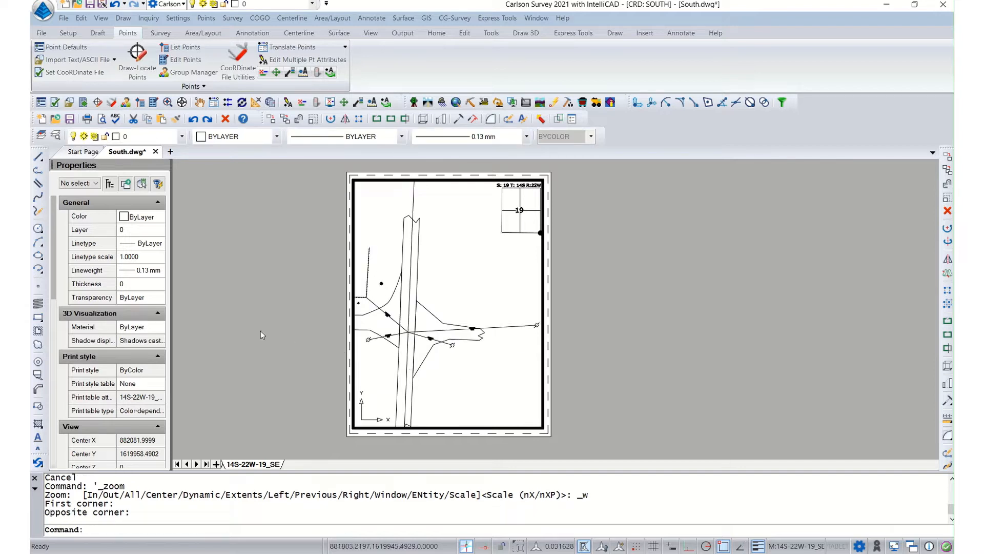
pyautogui.doubleClick(282, 344)
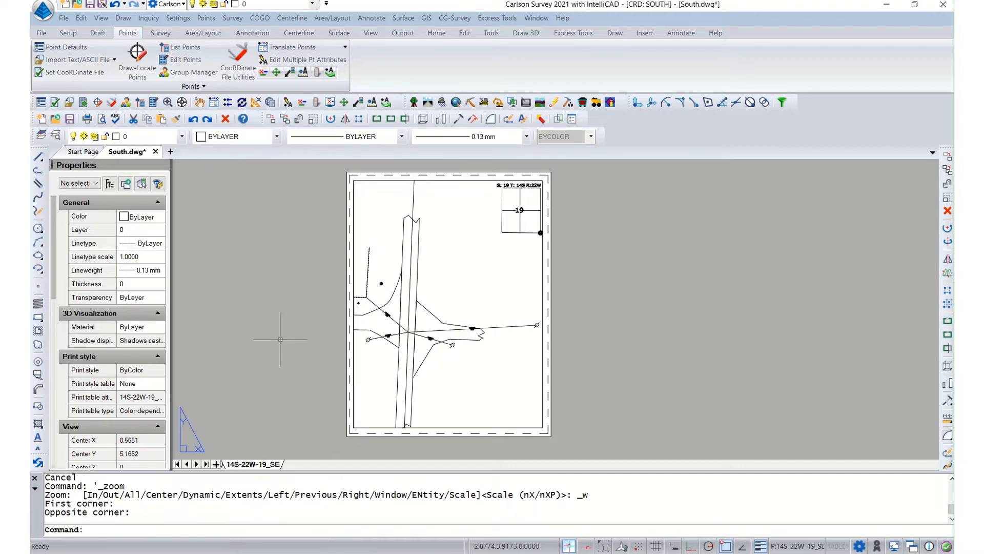
pyautogui.moveTo(281, 339); pyautogui.dragTo(321, 325, button='middle')
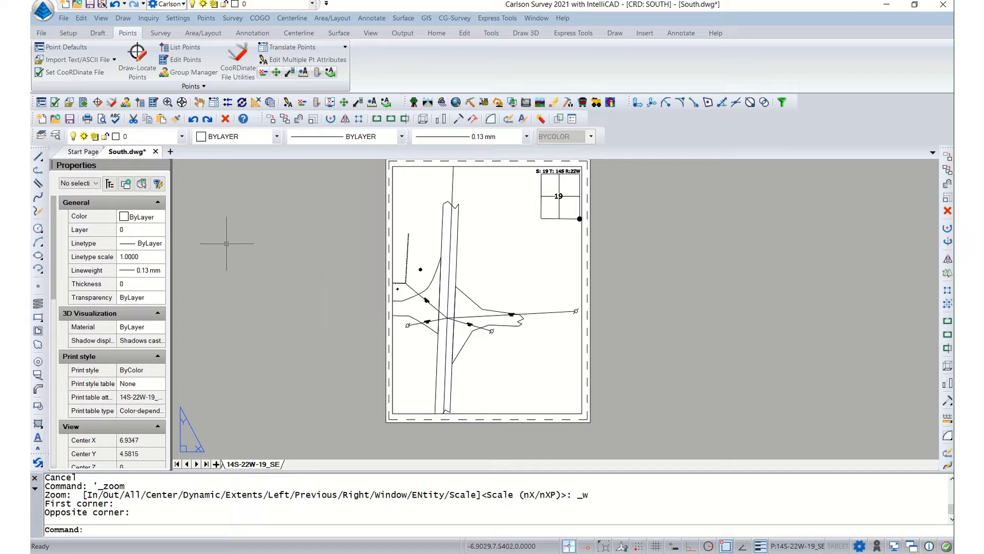
# - Return to model space and start a hatch with the predefined GRAVEL pattern, keeping the angle at 0
pyautogui.click(178, 464)
pyautogui.click(236, 465)
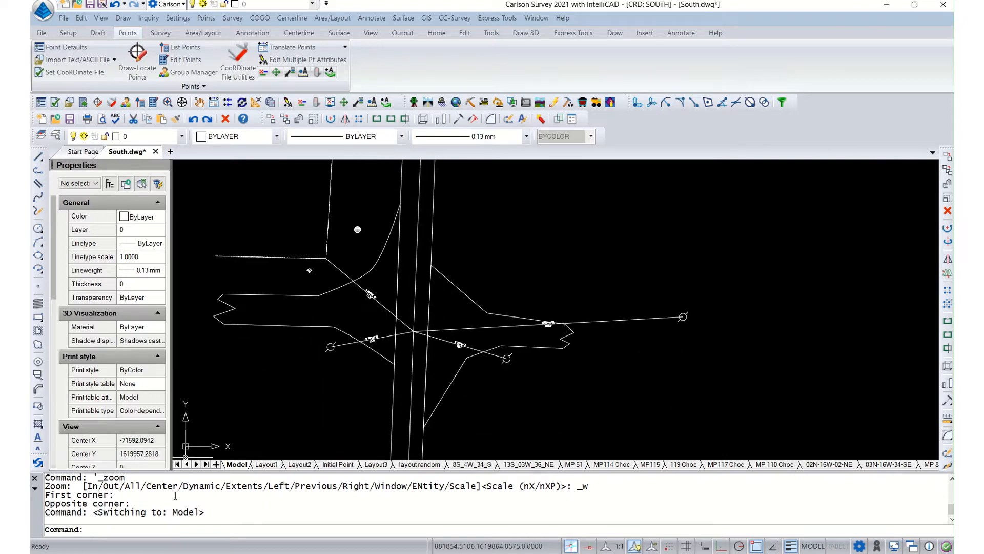
pyautogui.click(181, 530)
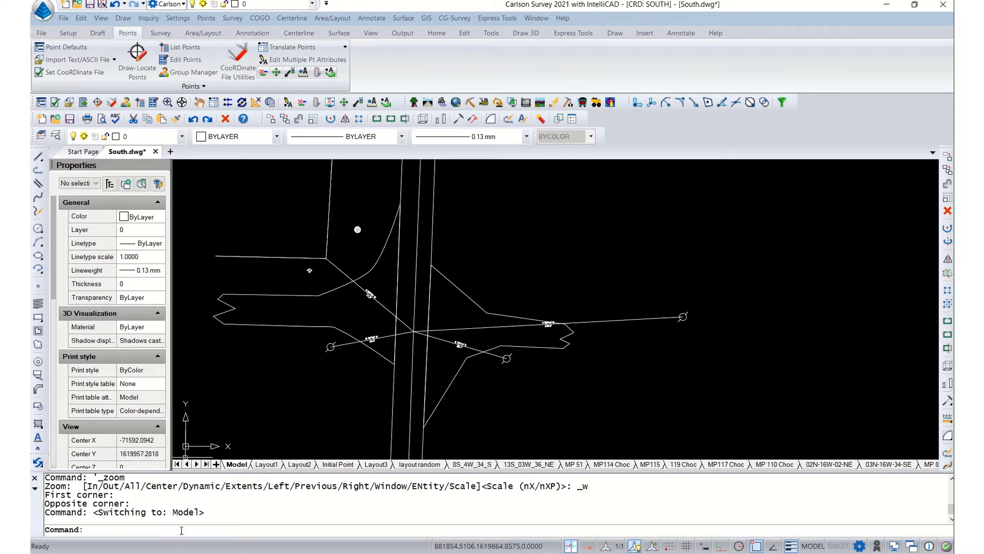
pyautogui.press('Return')
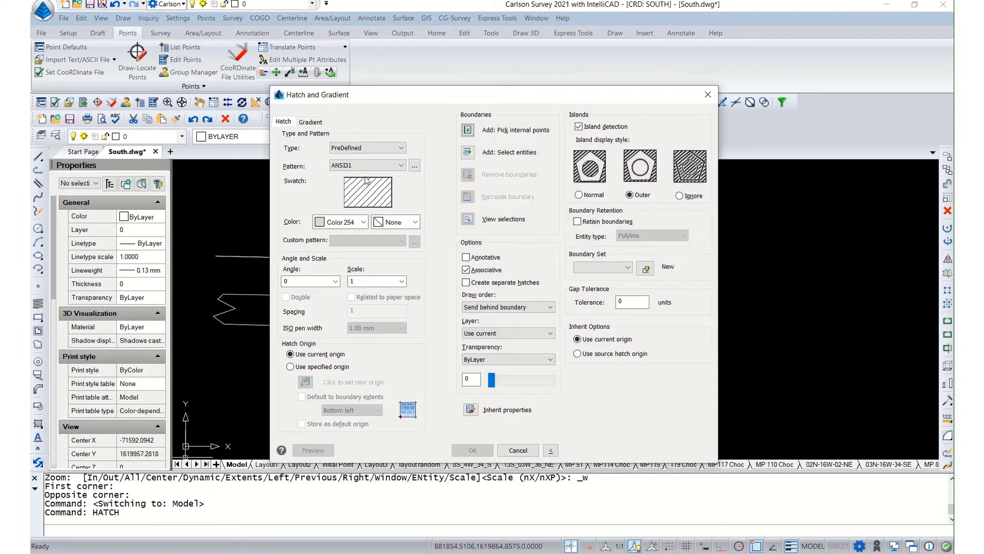
pyautogui.click(382, 150)
pyautogui.click(380, 125)
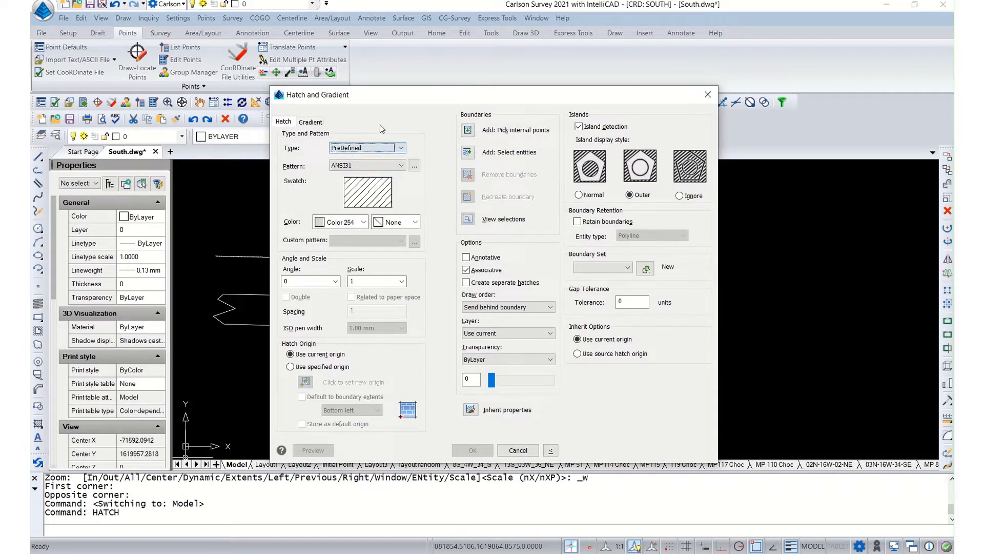
pyautogui.click(391, 168)
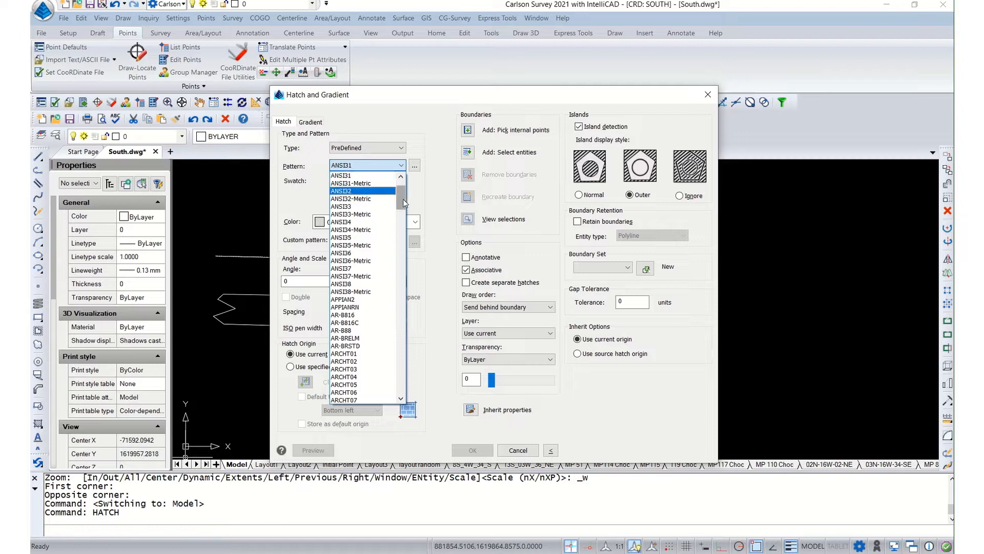
pyautogui.moveTo(404, 202); pyautogui.dragTo(401, 285)
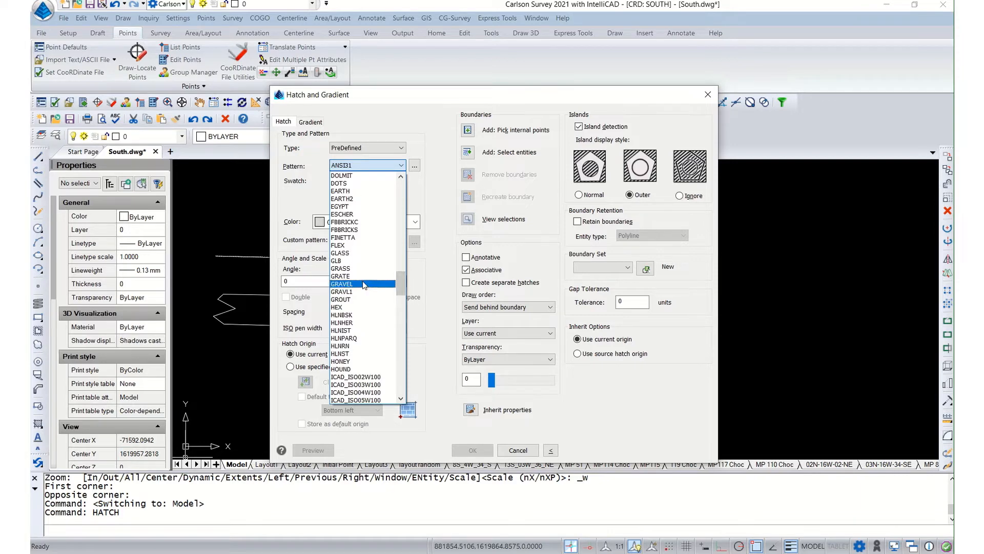
pyautogui.click(363, 284)
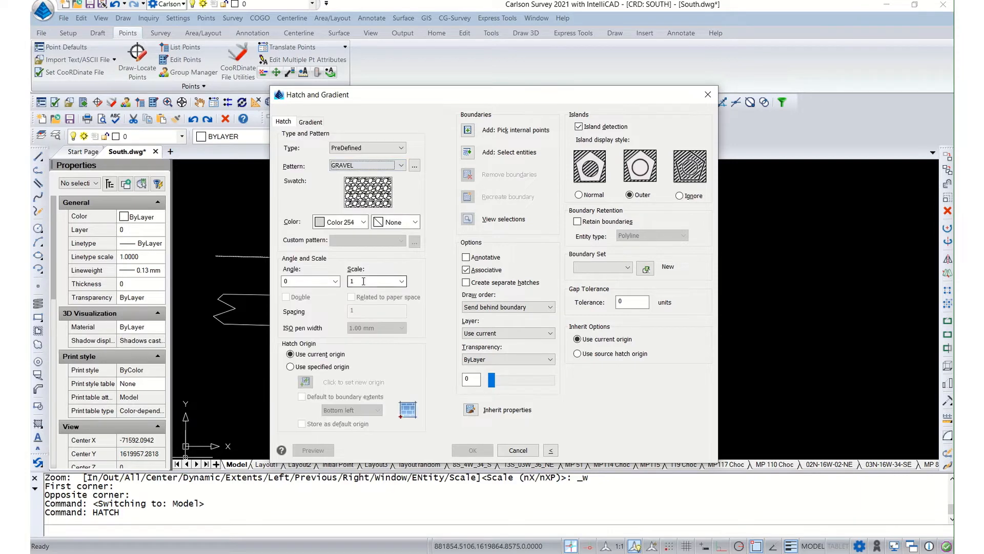
pyautogui.click(334, 282)
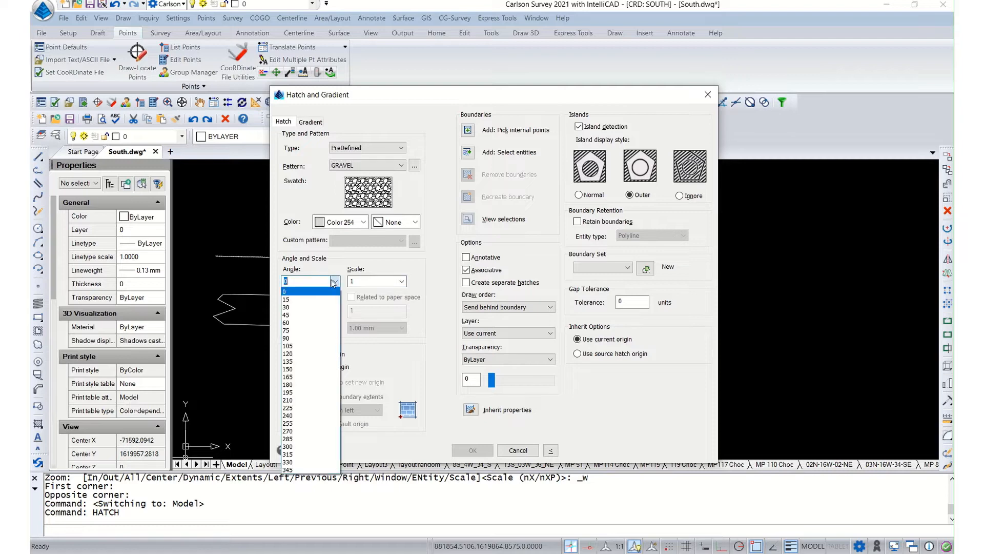
pyautogui.click(329, 268)
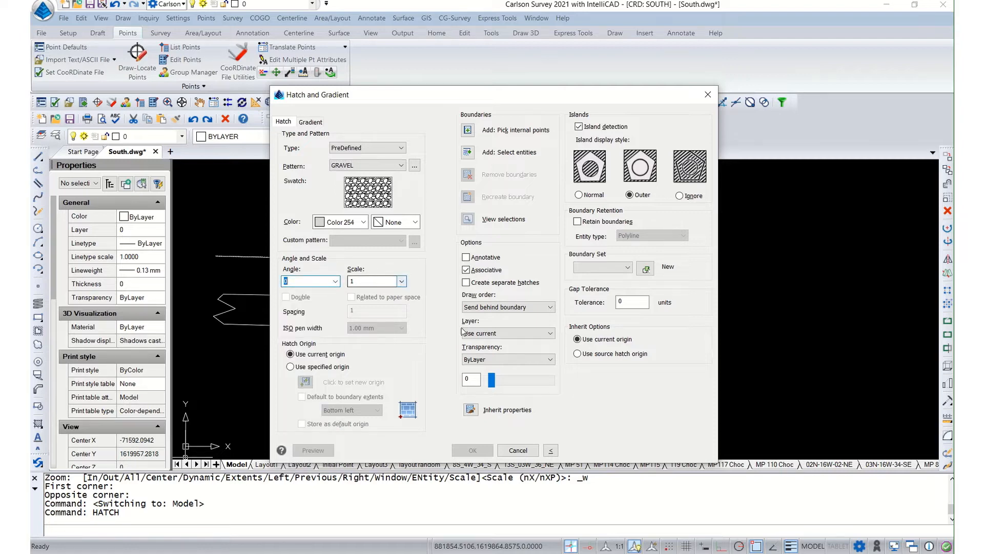
# - Hatch the closed outline of the side road west of the main road with GRAVEL, created as a dense hatch pattern
pyautogui.click(468, 152)
pyautogui.click(377, 258)
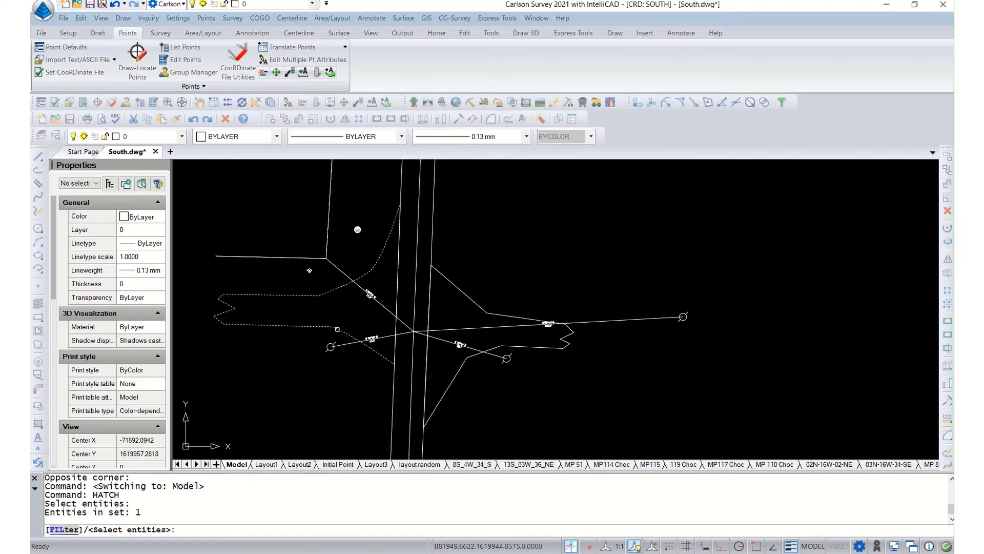
pyautogui.press('Return')
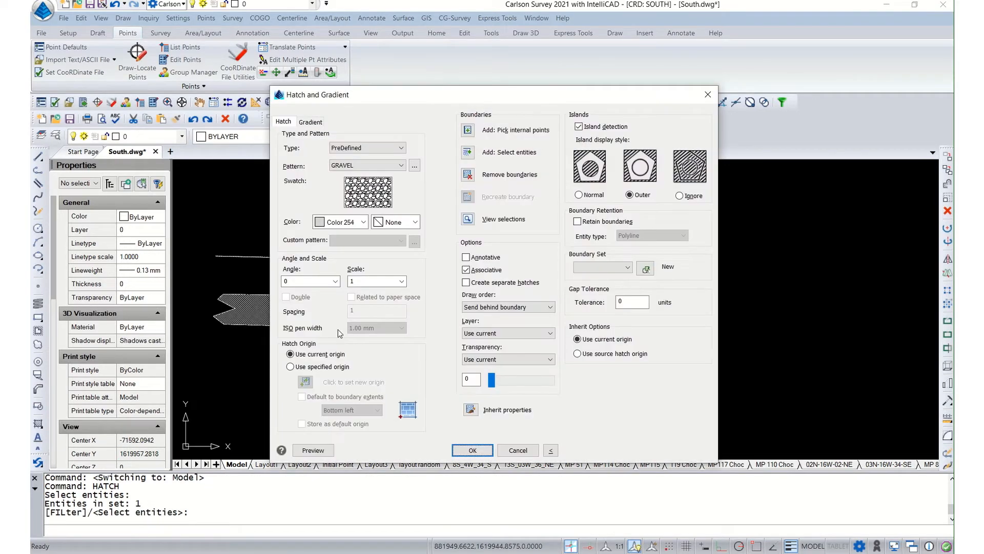
pyautogui.click(488, 450)
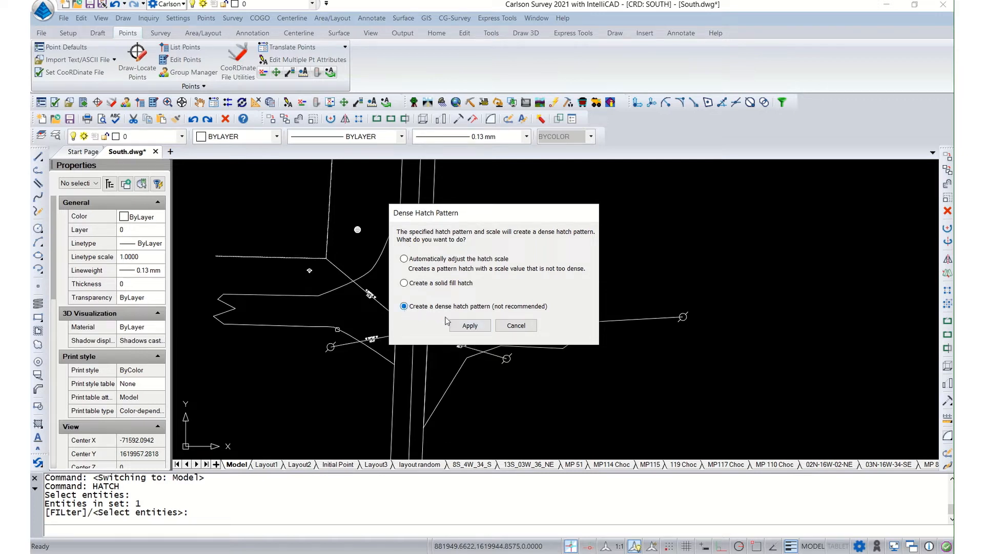
pyautogui.click(468, 326)
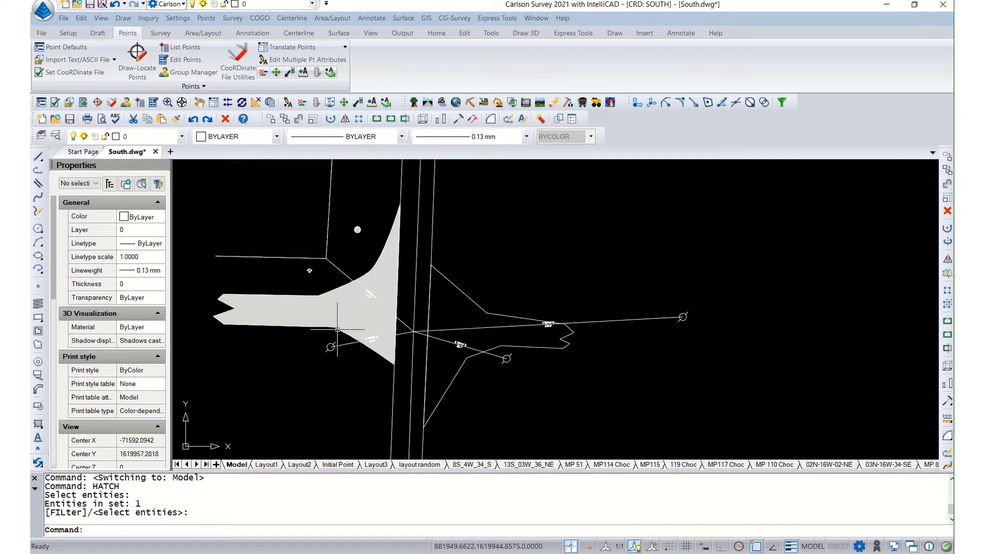
# - Repeat the GRAVEL hatch on the closed outline of the side road east of the main road
pyautogui.rightClick(523, 374)
pyautogui.click(568, 138)
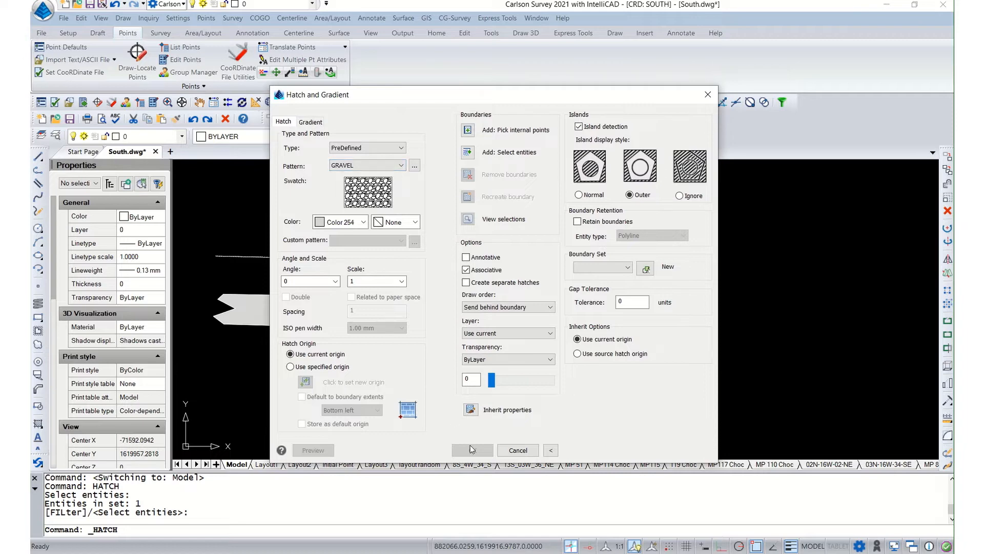
pyautogui.click(468, 153)
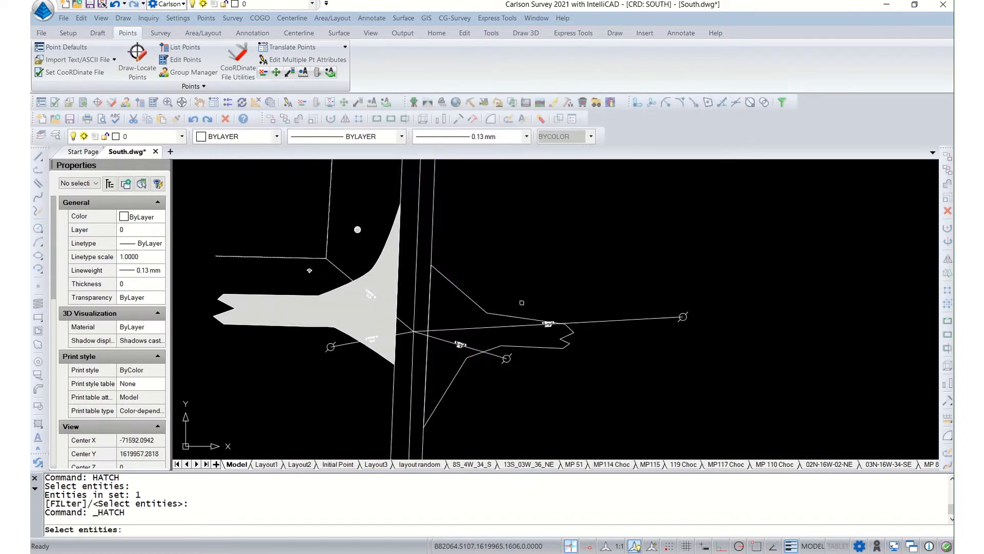
pyautogui.click(511, 343)
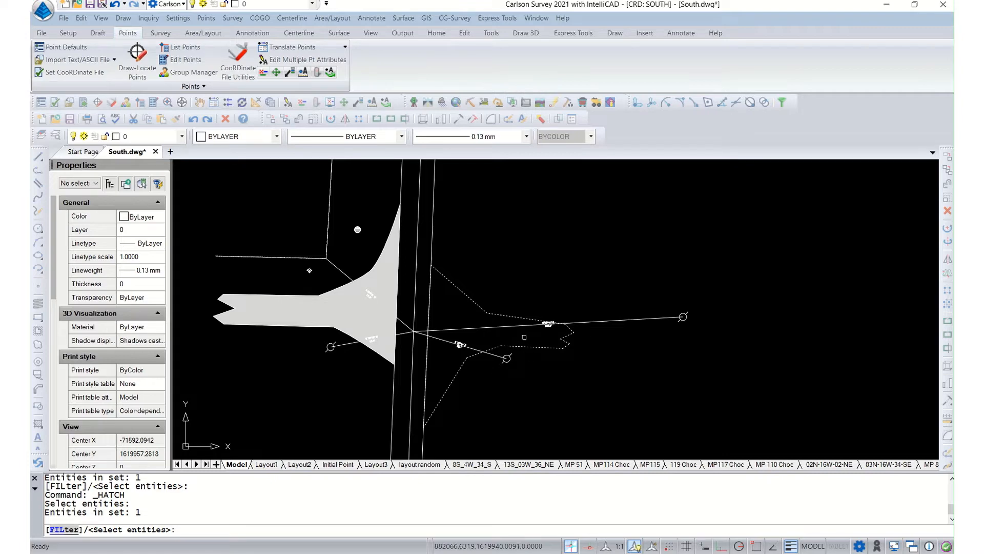
pyautogui.press('Return')
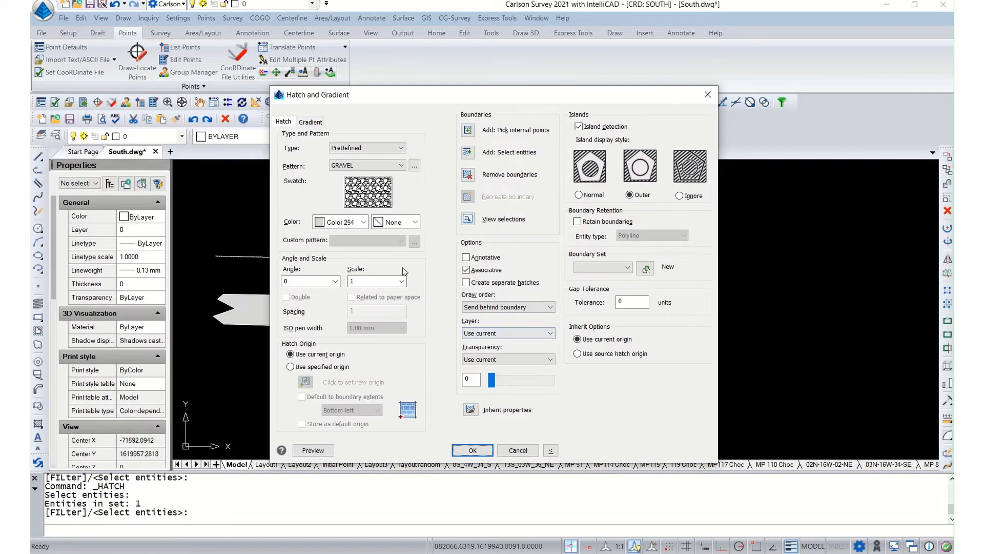
pyautogui.click(472, 450)
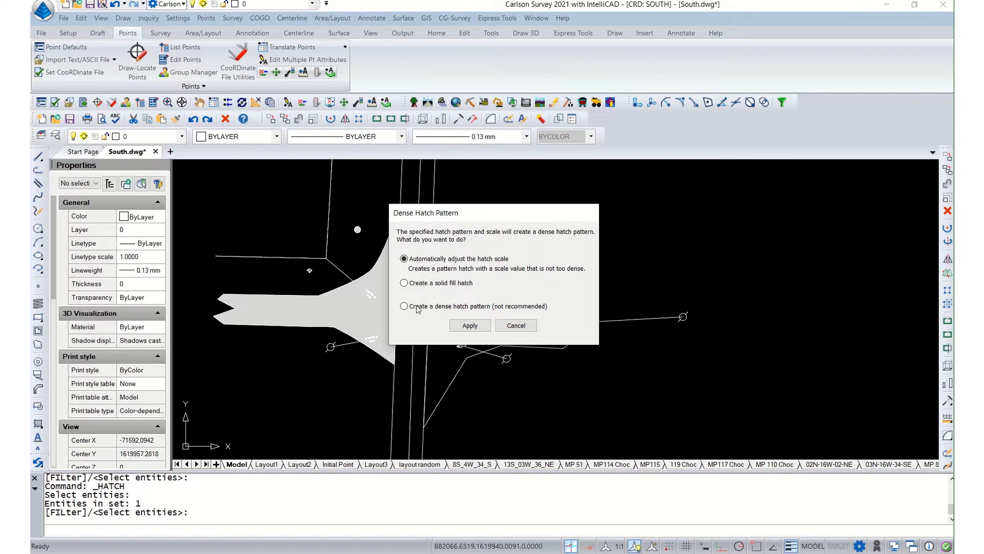
# - Create the gravel hatch with an automatically adjusted scale, and set the pattern scale of the hatch east of the road to 10
pyautogui.click(468, 326)
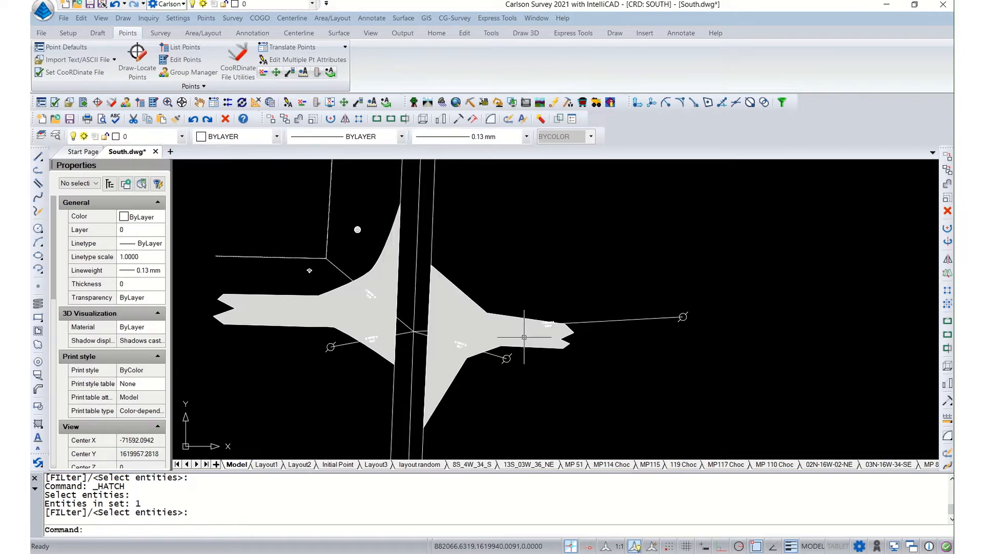
pyautogui.scroll(3, 444, 307)
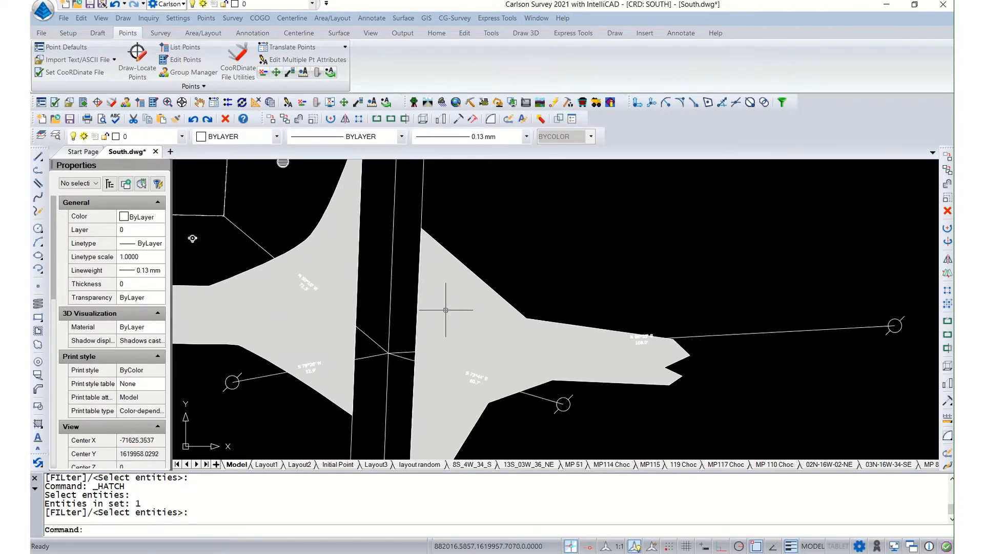
pyautogui.click(445, 308)
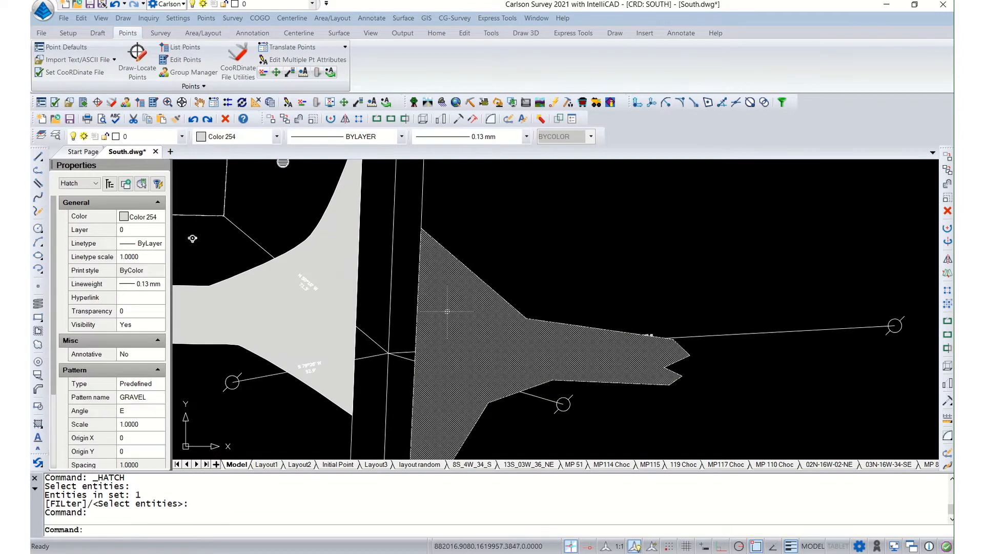
pyautogui.click(144, 423)
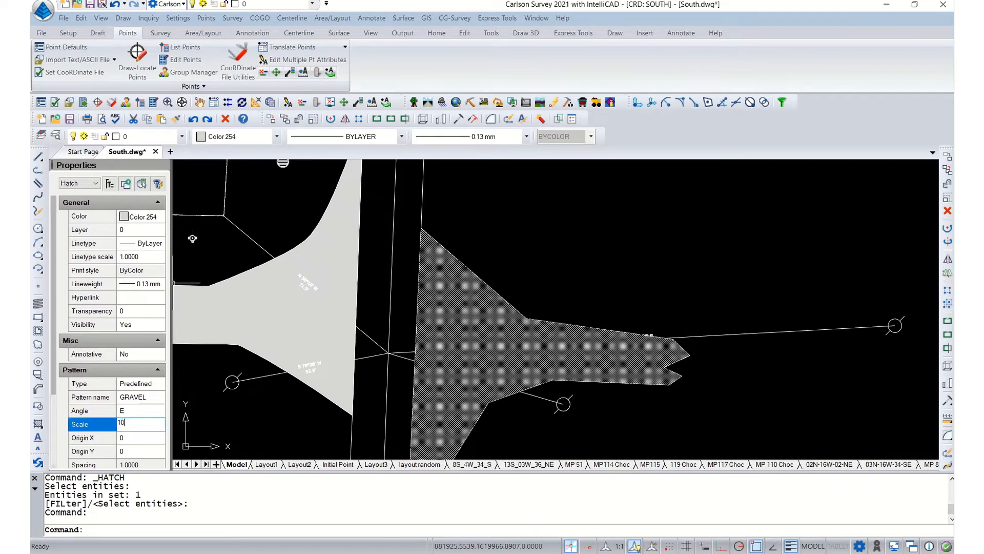
pyautogui.press('Tab')
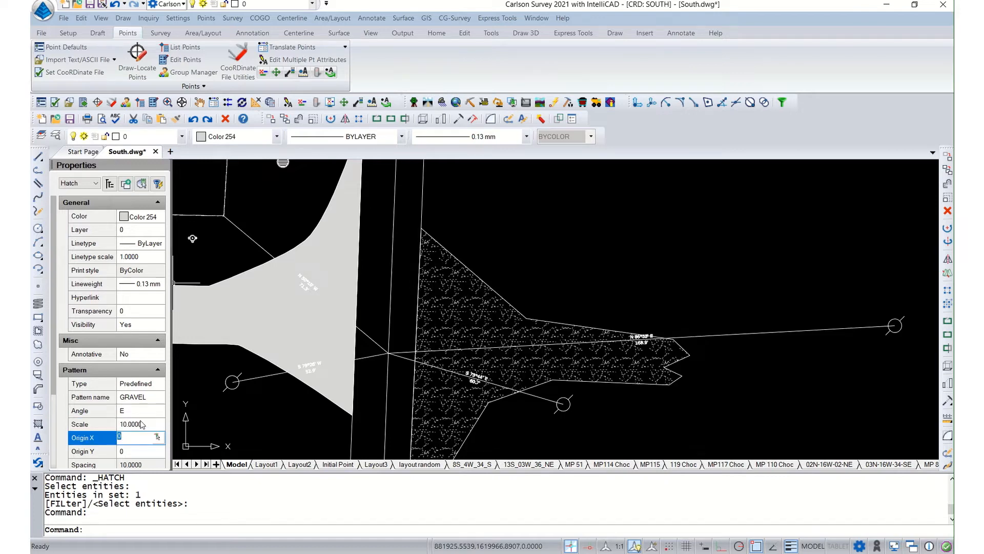
# - Set the pattern scale of the gravel hatches on both sides of the road to 5
pyautogui.click(141, 422)
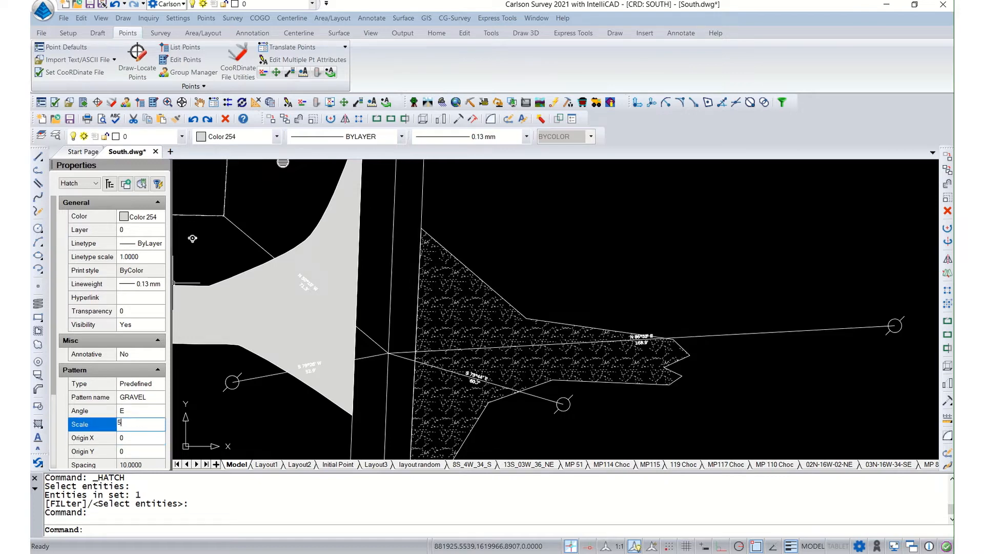
pyautogui.press('Tab')
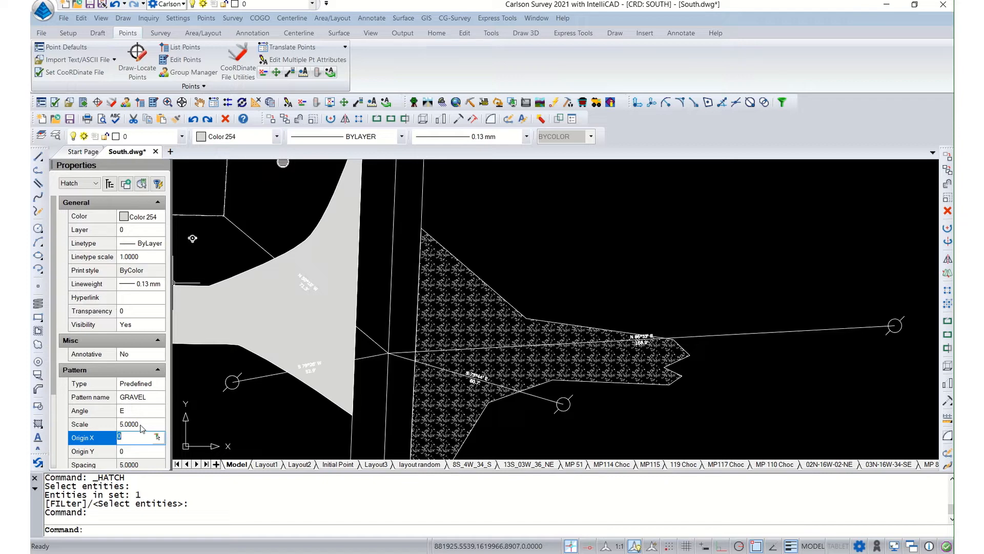
pyautogui.click(277, 336)
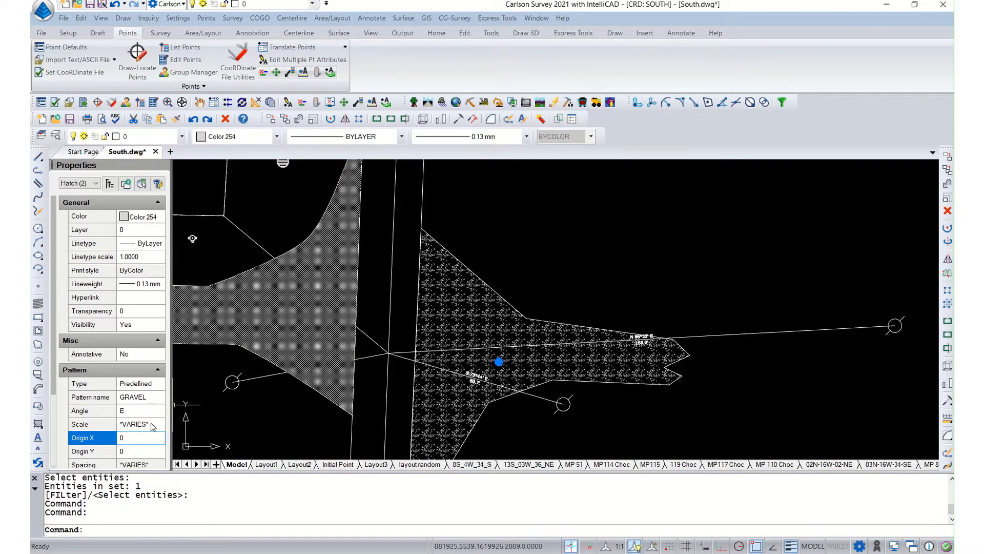
pyautogui.click(151, 424)
pyautogui.press('Tab')
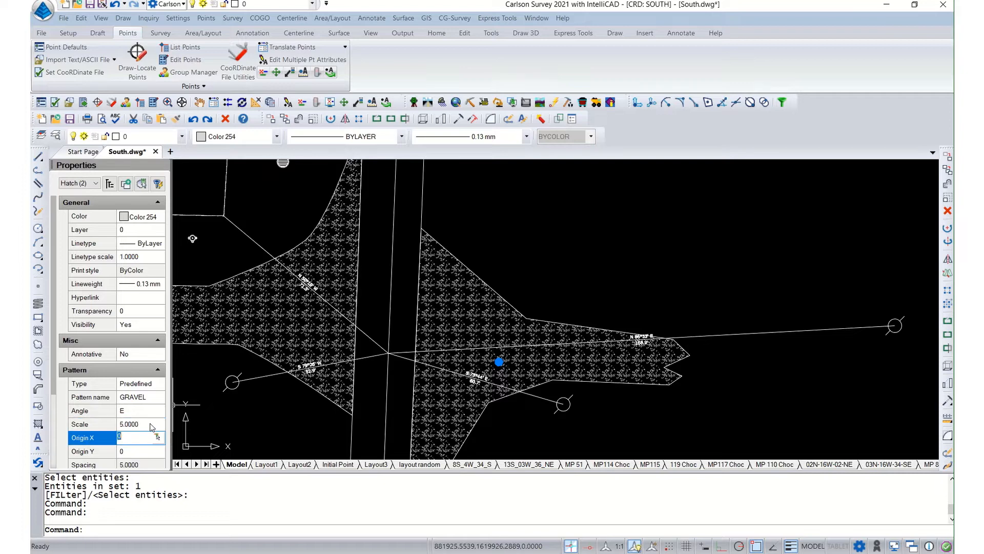
pyautogui.scroll(-1, 527, 226)
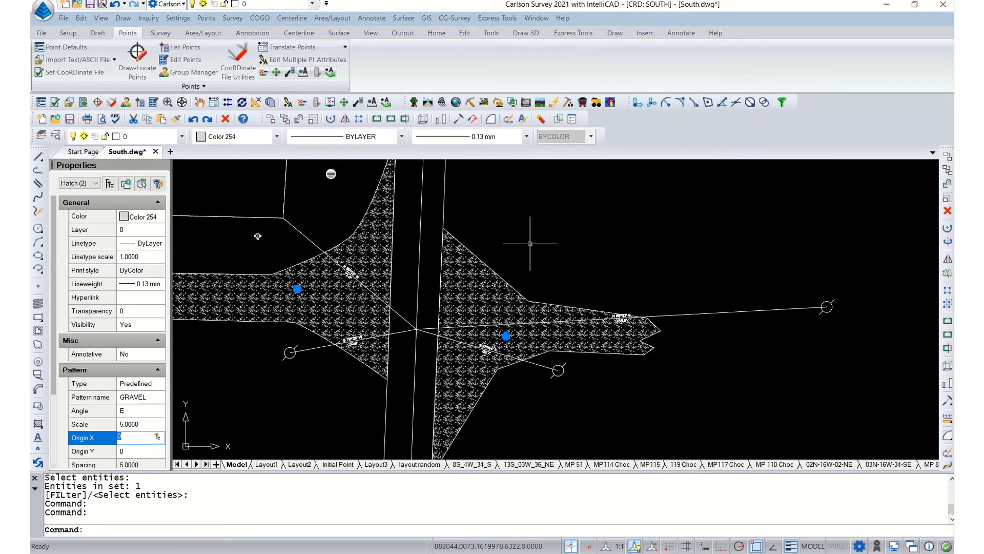
pyautogui.press('Escape')
pyautogui.scroll(-1, 474, 248)
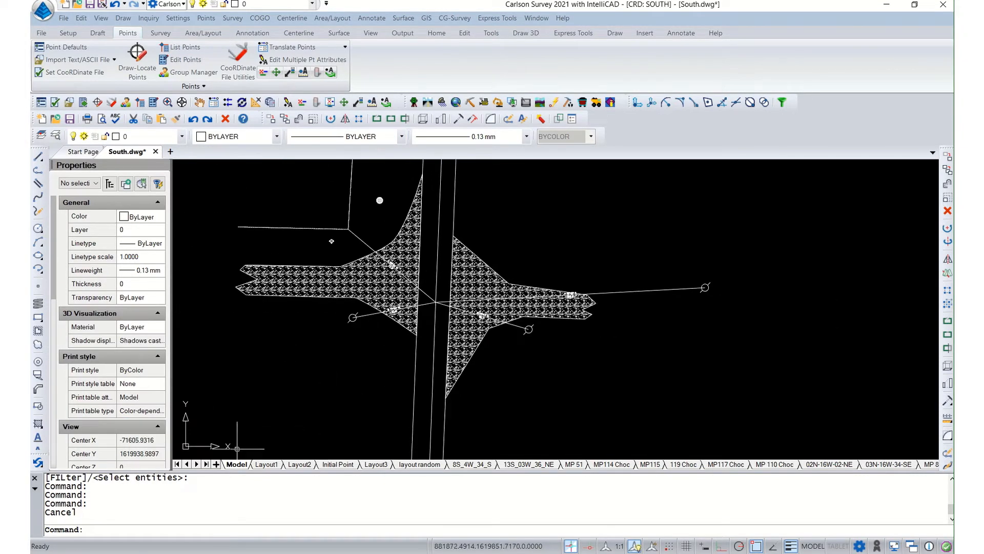
# - Check the gravel hatches in the 14S-22W-19_SE layout and return to model space
pyautogui.click(206, 464)
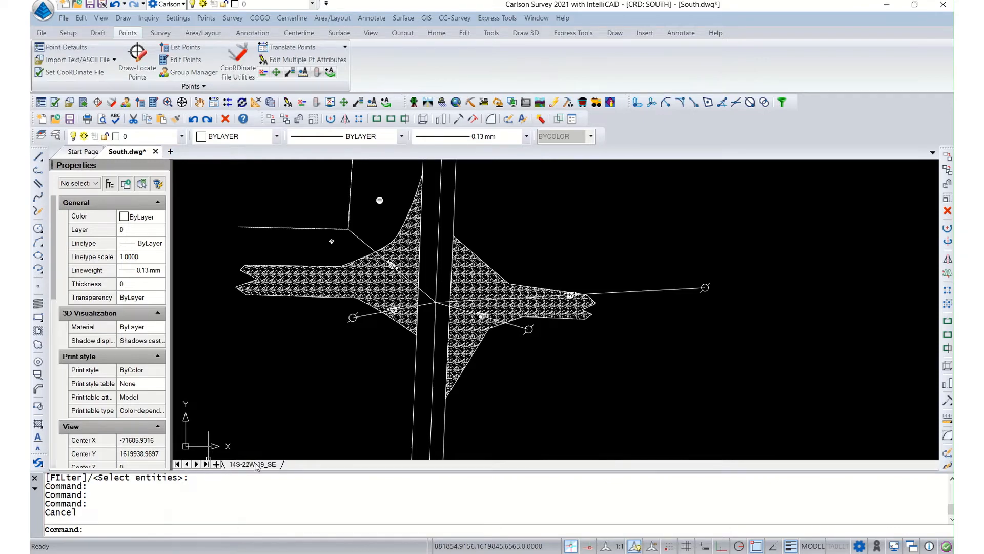
pyautogui.click(254, 463)
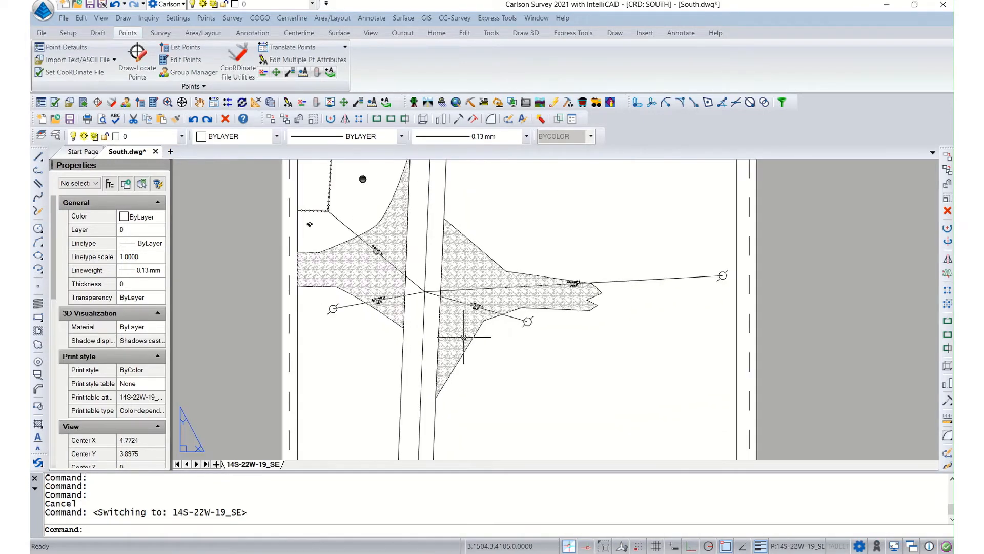
pyautogui.scroll(-1, 463, 336)
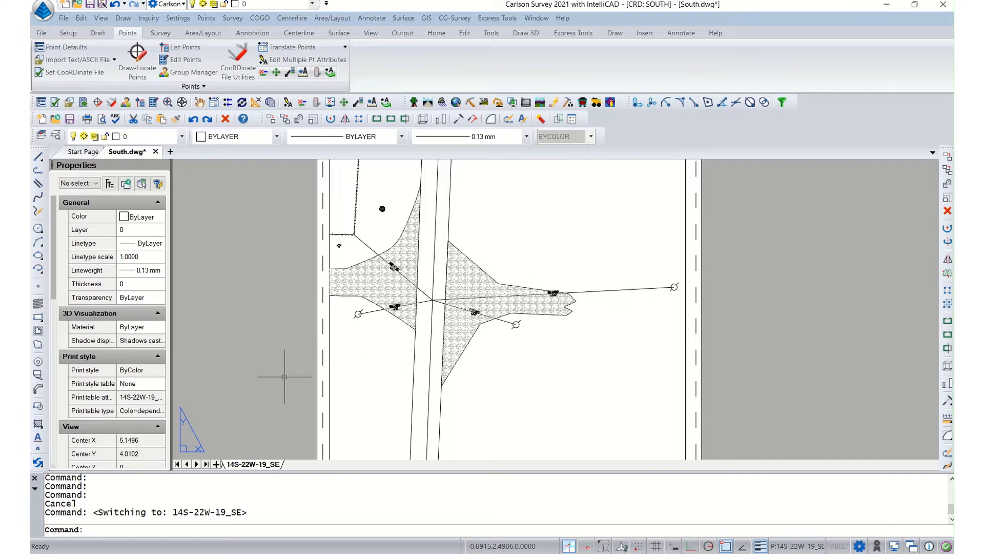
pyautogui.click(177, 464)
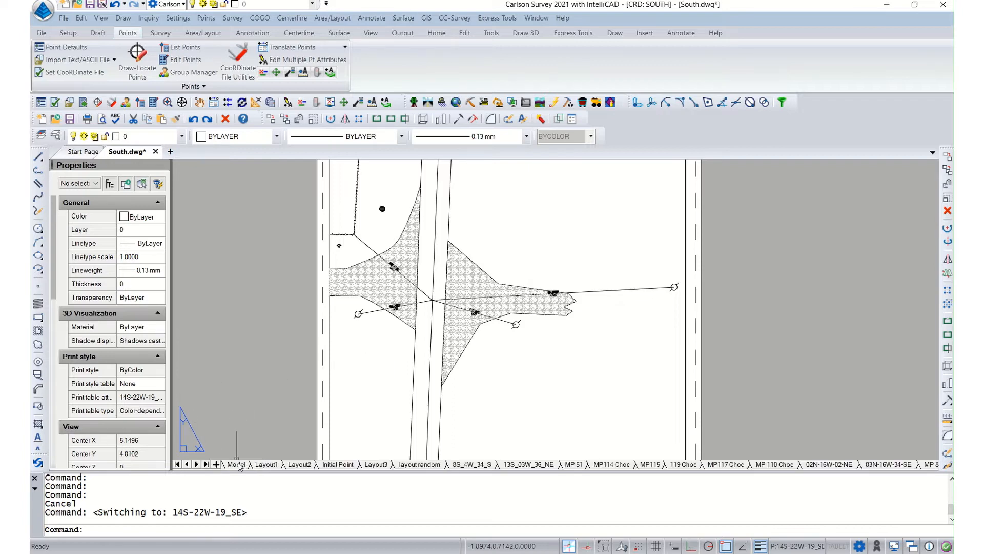
pyautogui.click(237, 464)
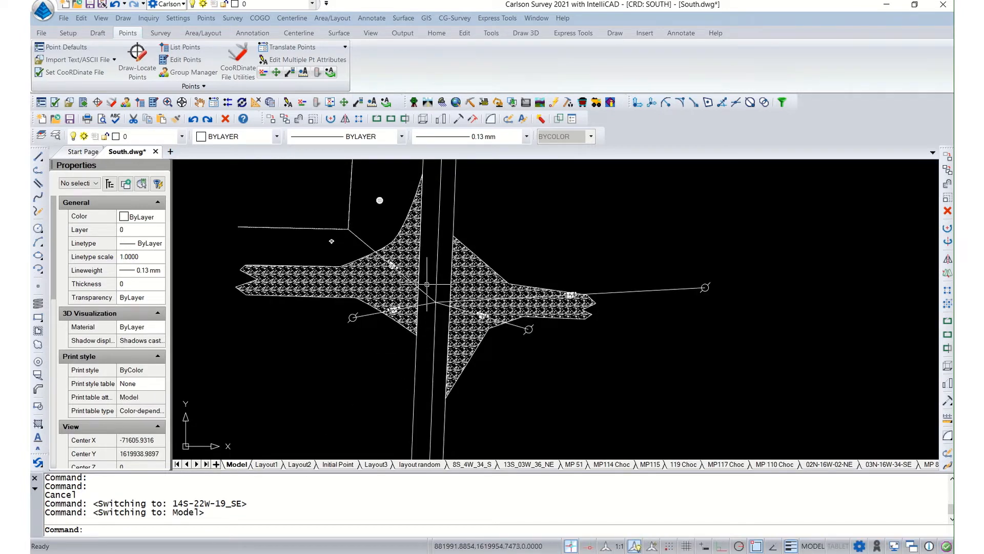
# - Start a new hatch and choose the predefined ASPHALT pattern
pyautogui.scroll(-1, 459, 303)
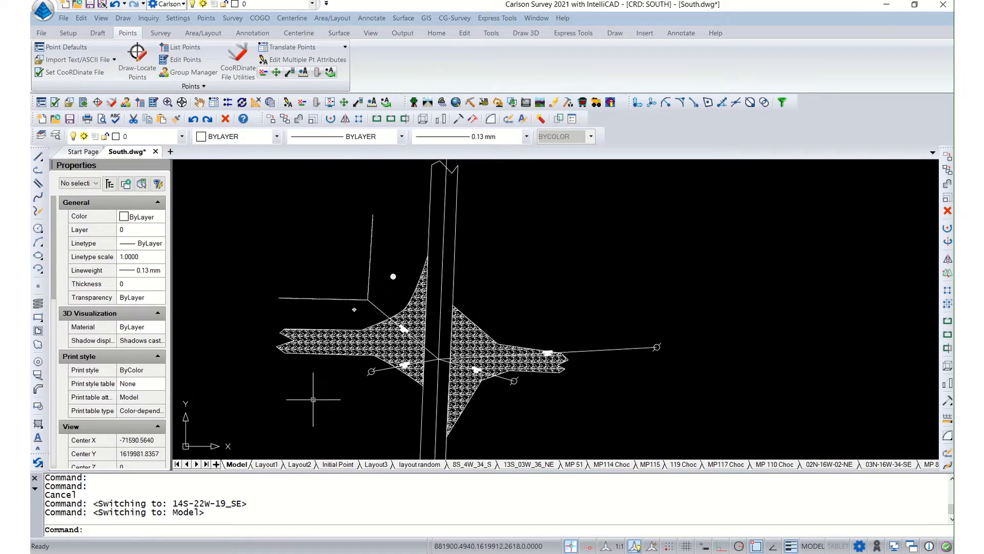
pyautogui.rightClick(313, 399)
pyautogui.click(440, 213)
pyautogui.click(379, 165)
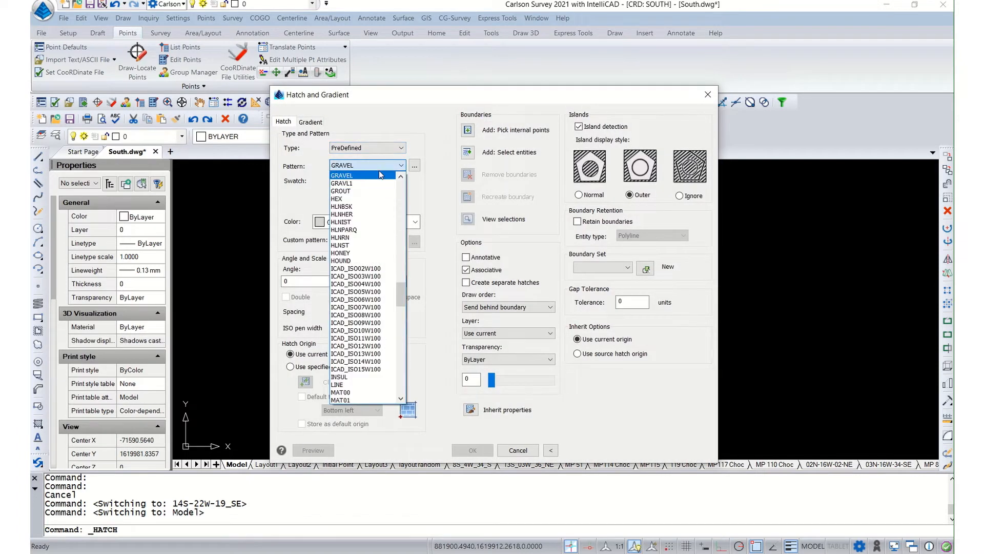
pyautogui.scroll(1, 385, 192)
pyautogui.moveTo(403, 288); pyautogui.dragTo(387, 157)
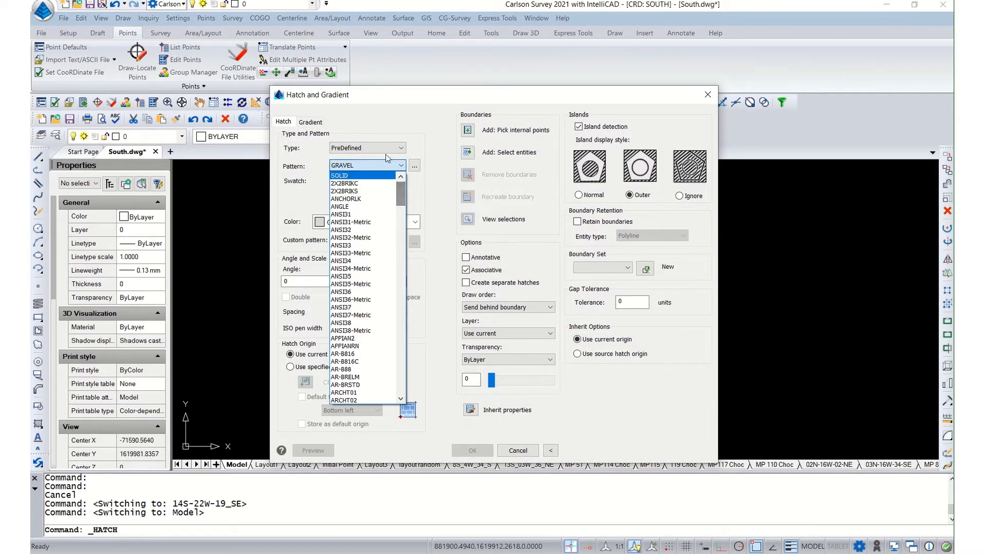
pyautogui.click(415, 167)
pyautogui.click(415, 166)
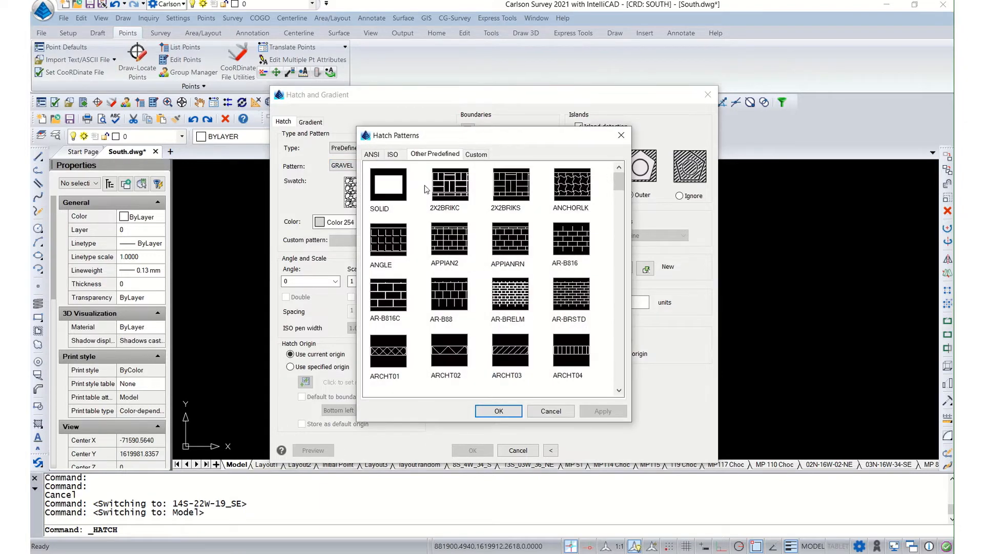
pyautogui.scroll(-4, 461, 206)
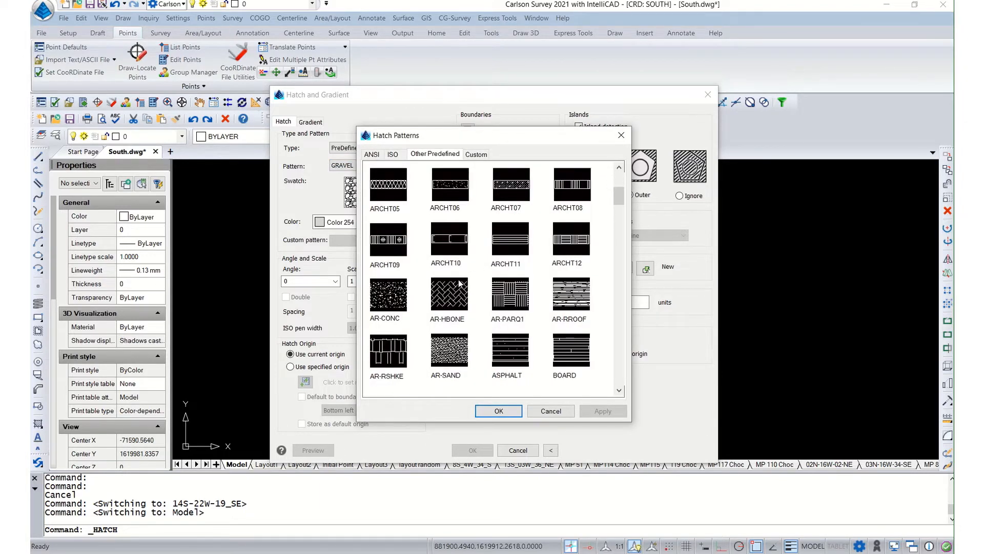
pyautogui.scroll(-1, 458, 309)
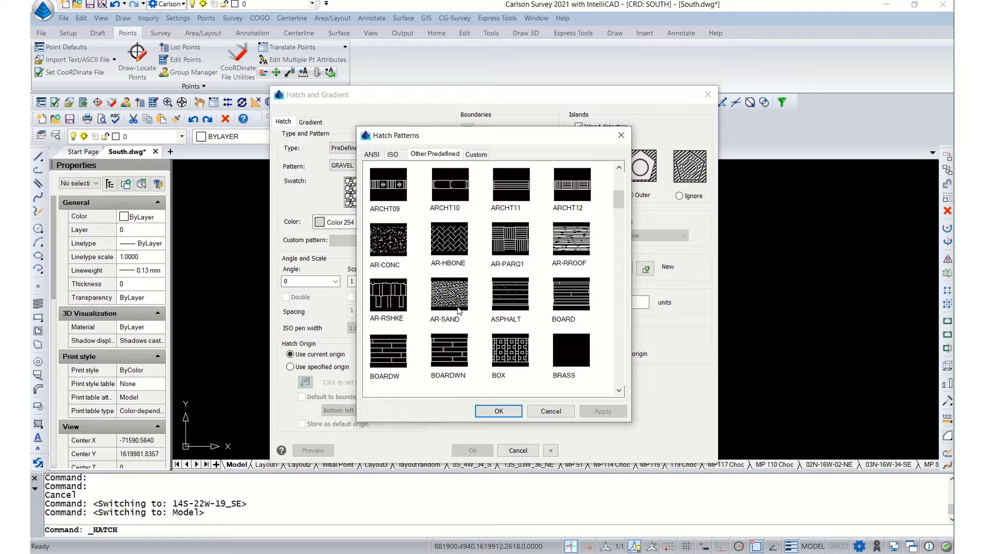
pyautogui.click(504, 302)
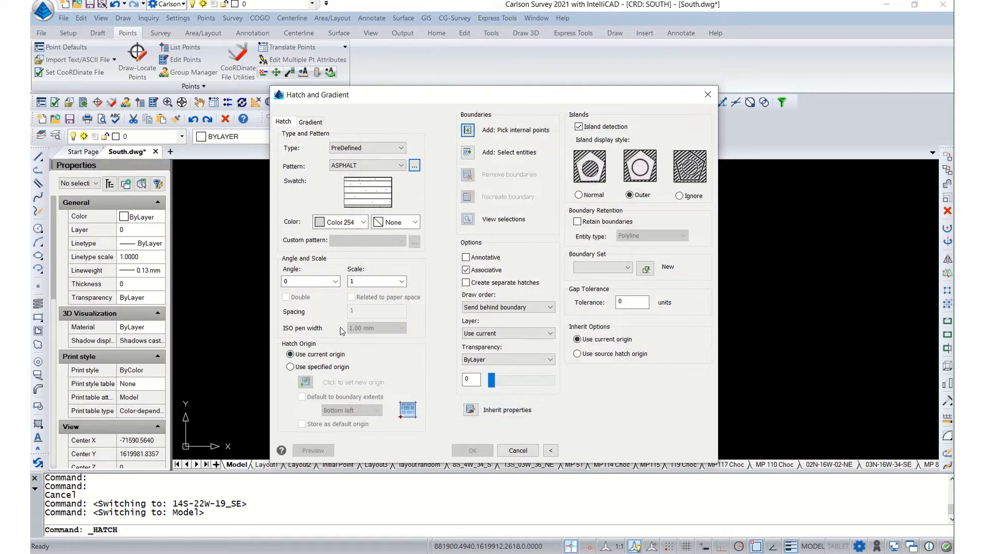
# - Set the asphalt hatch's angle to 45 and scale to 5, and apply it to the closed north–south road outline
pyautogui.click(335, 282)
pyautogui.click(334, 314)
pyautogui.click(468, 156)
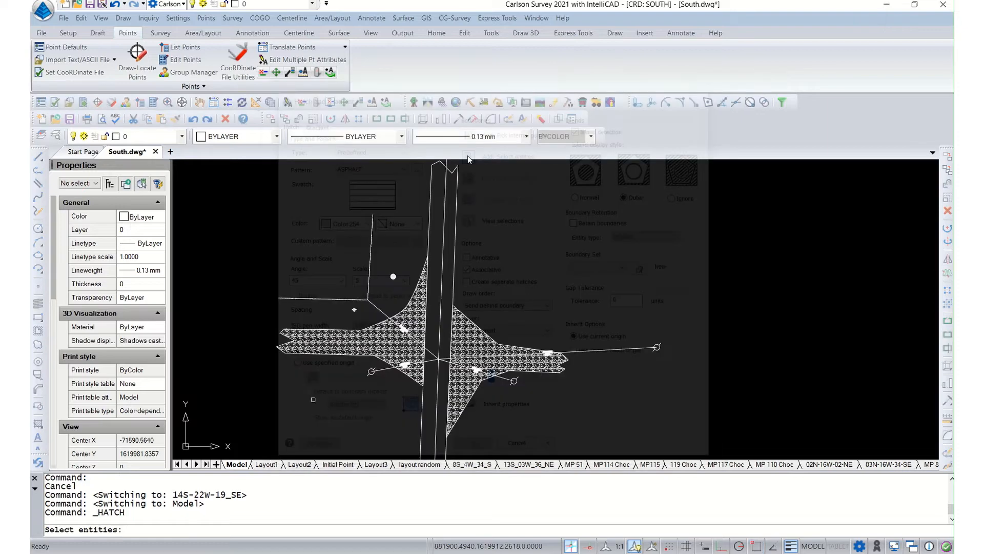
pyautogui.click(454, 278)
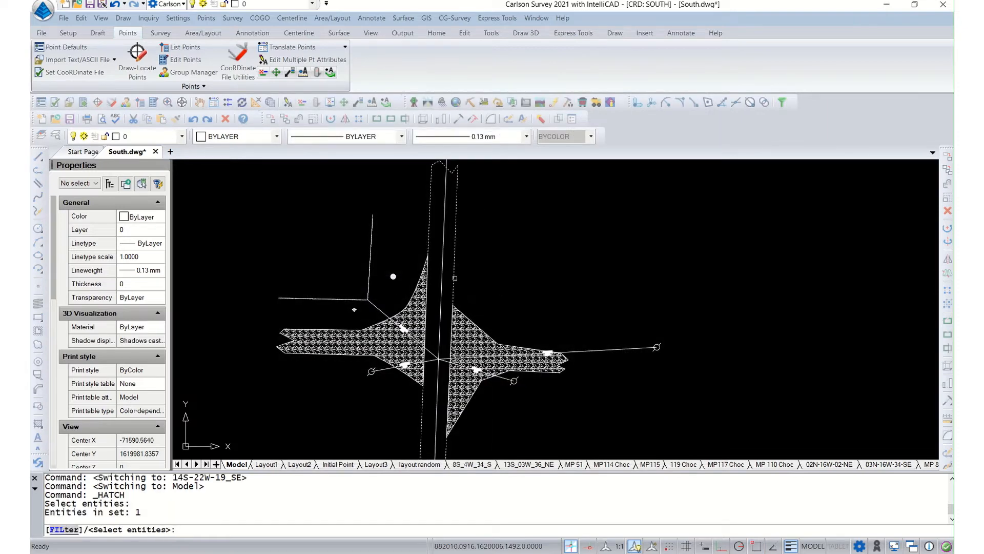
pyautogui.press('Return')
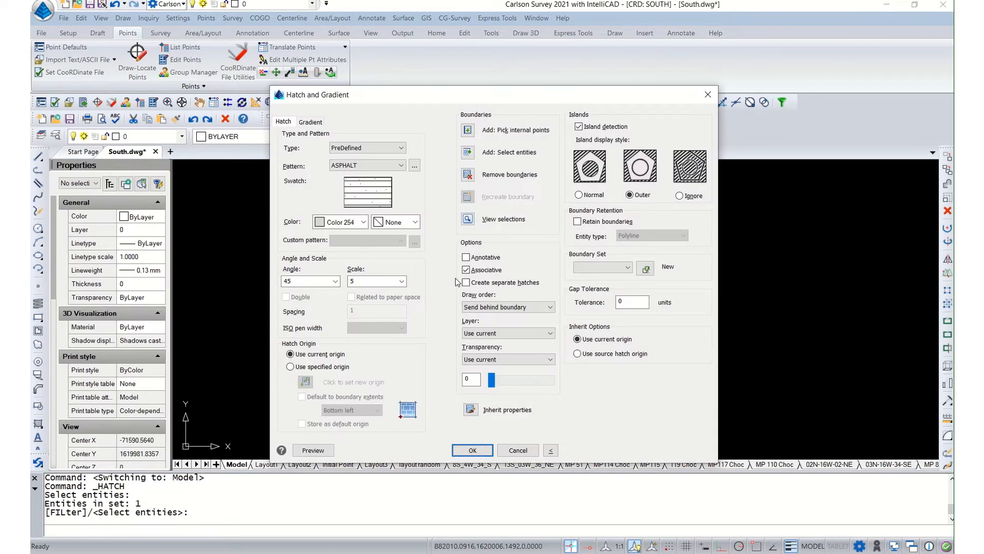
pyautogui.click(472, 450)
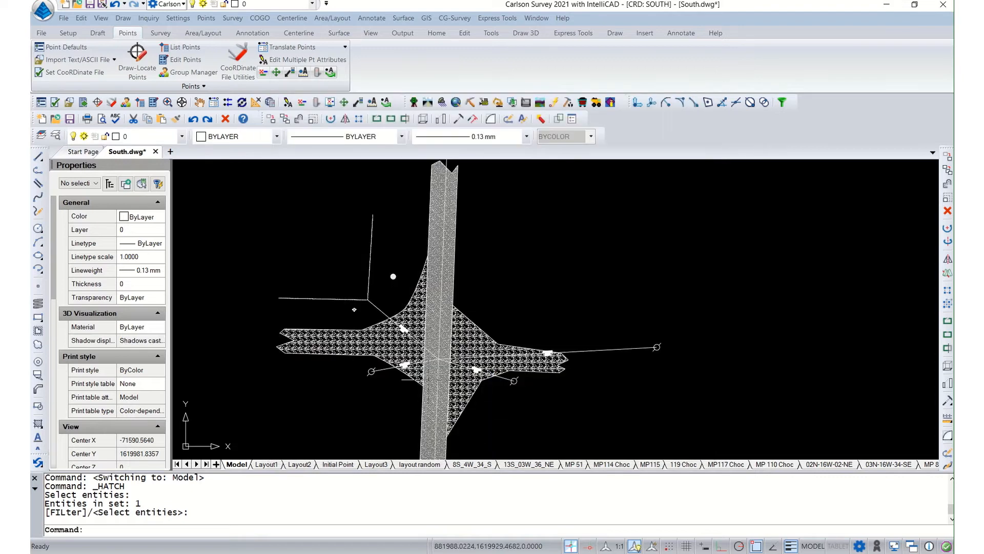
# - Examine the properties of the asphalt hatch on the north–south road and clear the selection
pyautogui.scroll(1, 436, 322)
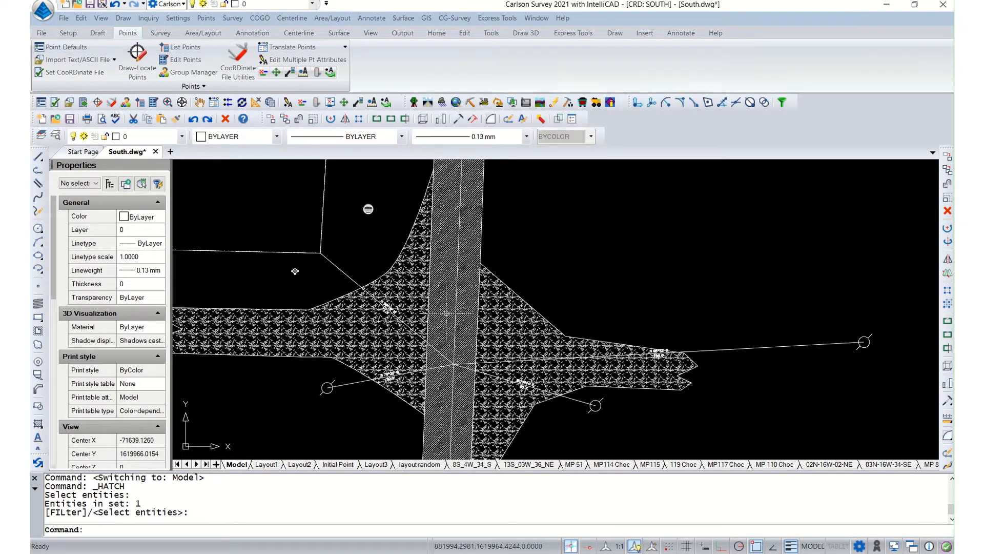
pyautogui.click(446, 314)
pyautogui.click(542, 249)
pyautogui.press('Escape')
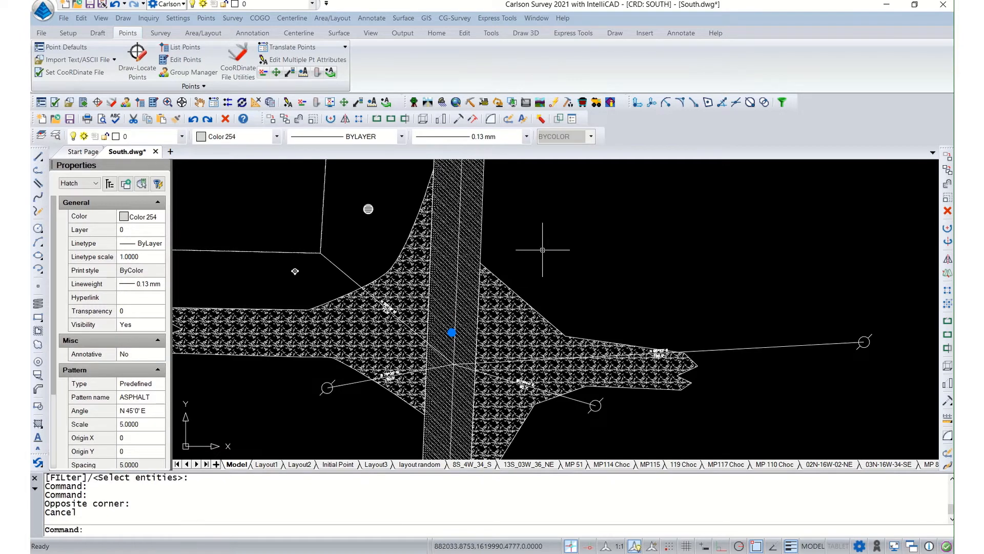
pyautogui.press('Escape')
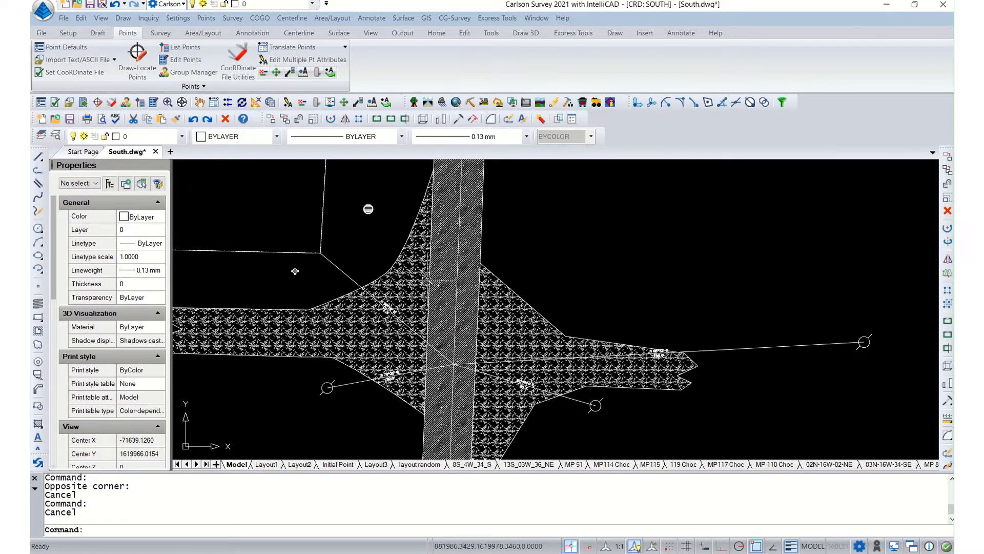
pyautogui.scroll(-1, 444, 287)
pyautogui.moveTo(444, 287); pyautogui.dragTo(443, 268, button='middle')
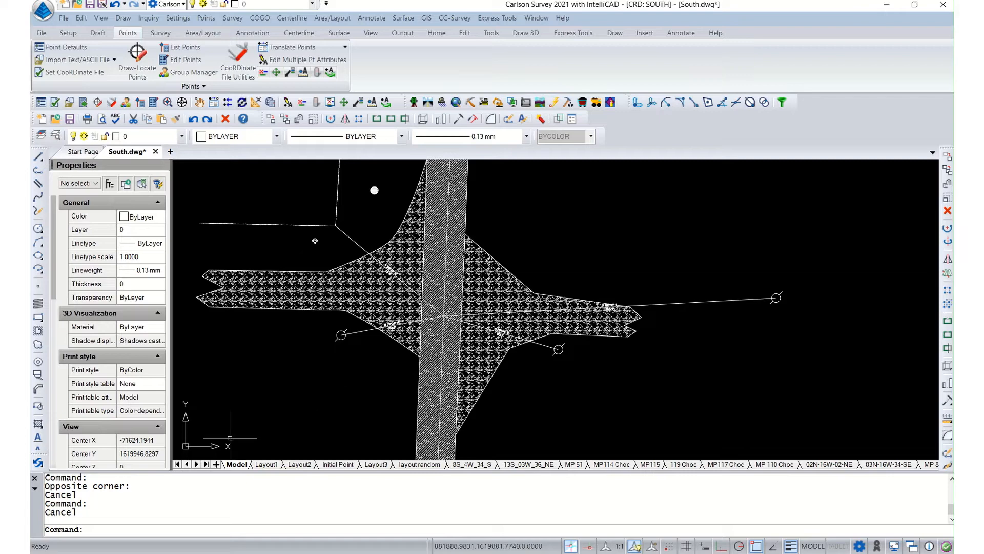
# - Check the asphalt and gravel hatches together in the 14S-22W-19_SE layout
pyautogui.click(207, 464)
pyautogui.click(237, 464)
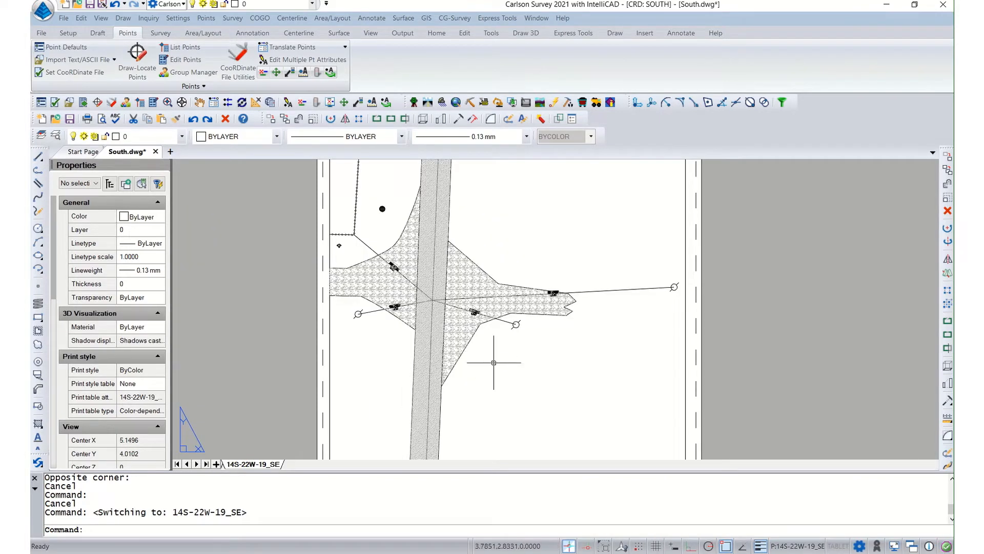
pyautogui.moveTo(497, 366); pyautogui.dragTo(506, 390, button='middle')
pyautogui.scroll(-1, 506, 391)
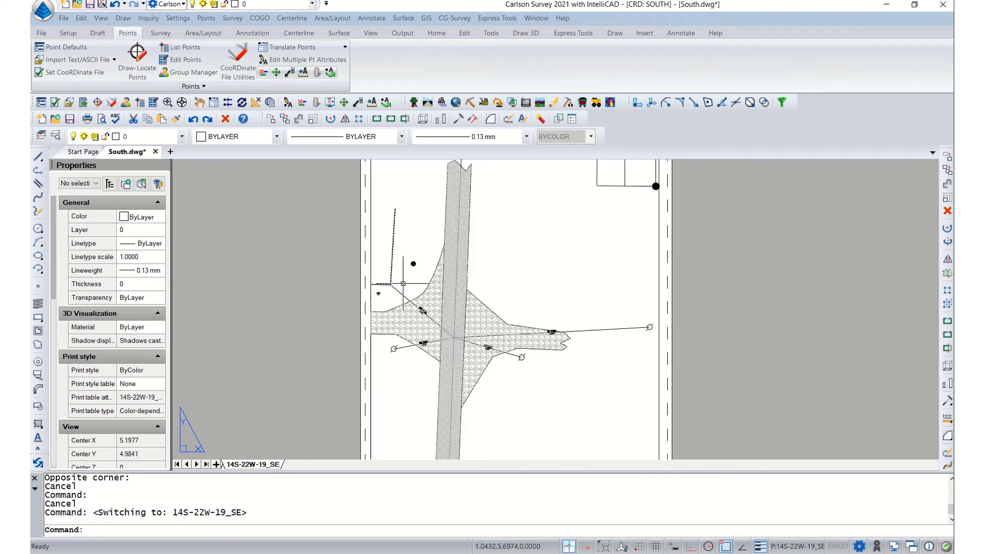
# - Select the bearing and distance labels around the intersection inside the layout viewport, limit the selection to MText, and set text height to 2
pyautogui.doubleClick(388, 260)
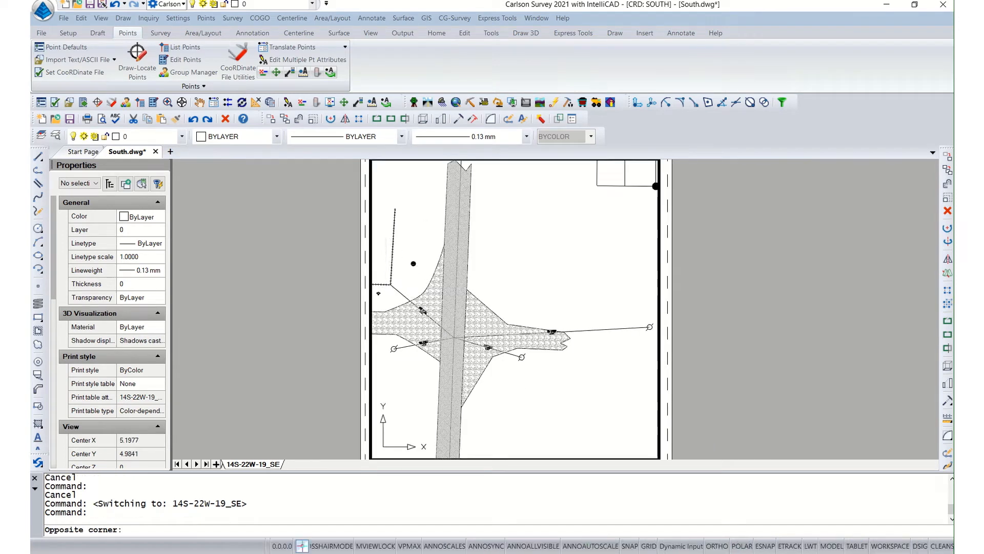
pyautogui.click(382, 252)
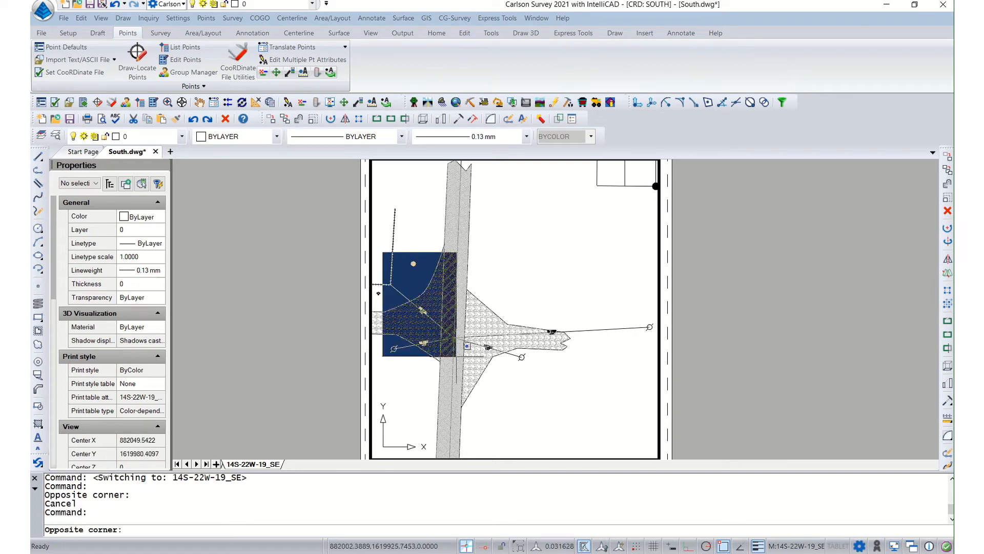
pyautogui.click(602, 405)
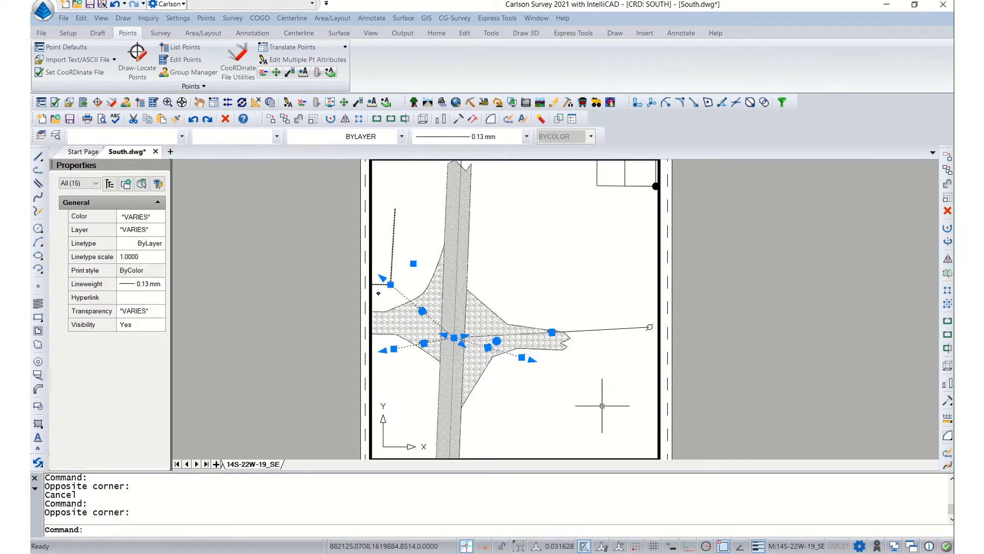
pyautogui.click(95, 184)
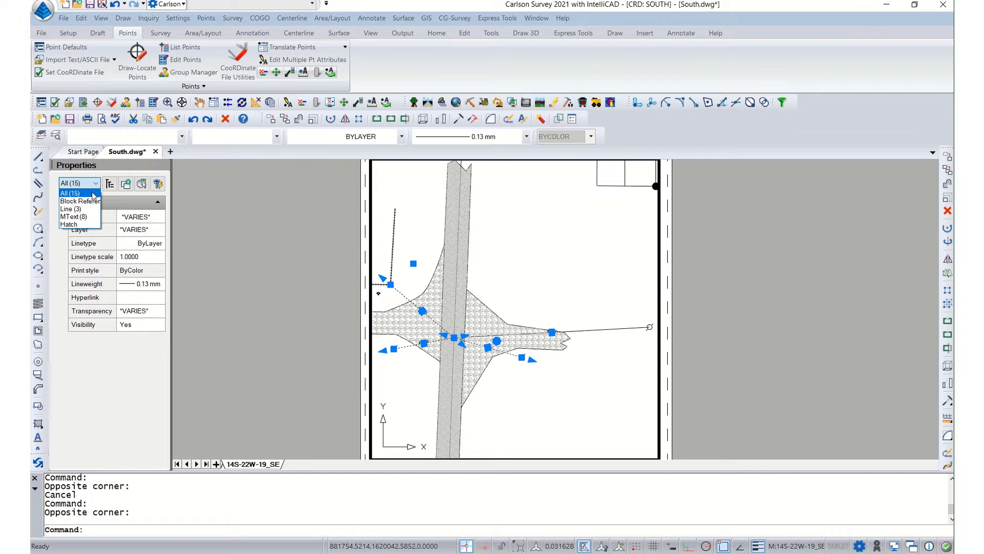
pyautogui.click(93, 217)
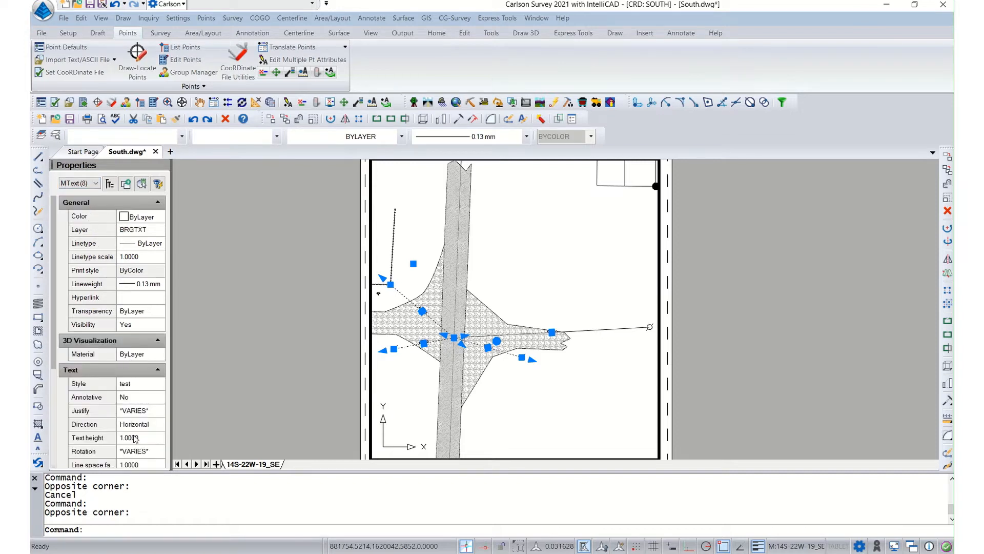
pyautogui.scroll(-1, 135, 438)
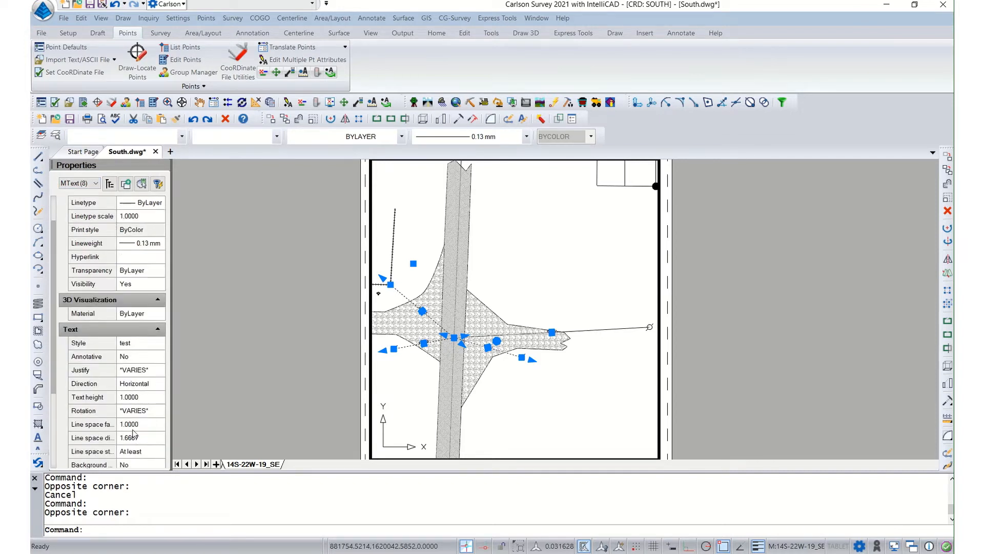
pyautogui.click(137, 397)
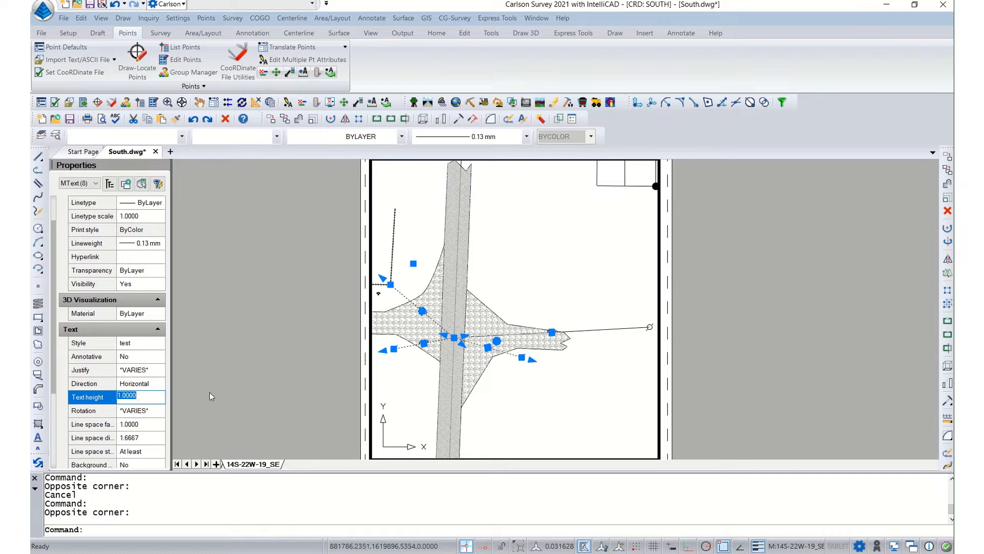
pyautogui.write('2')
pyautogui.press('Tab')
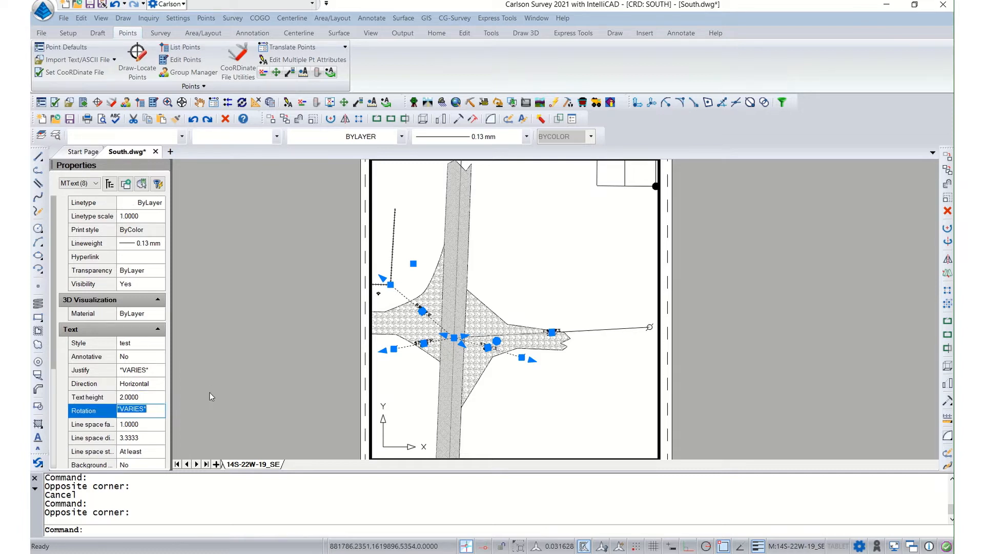
# - Set the selected labels' text height to 2.5, leave the viewport, and check their legibility over the hatches
pyautogui.click(144, 394)
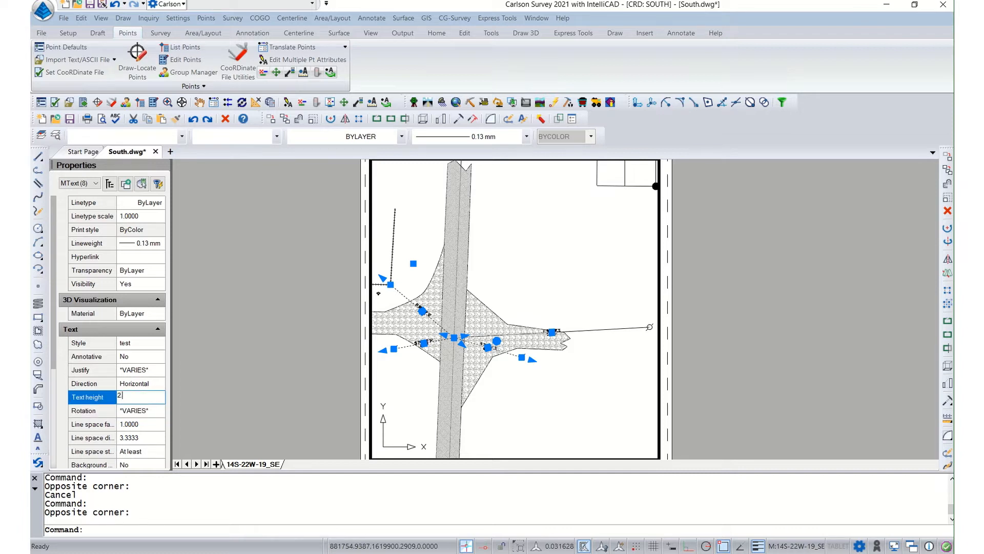
pyautogui.press('Tab')
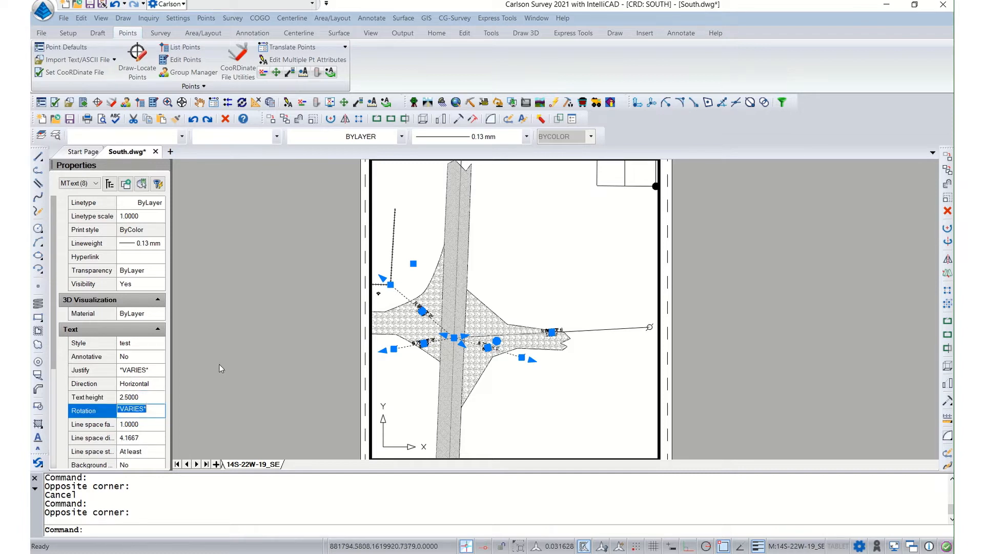
pyautogui.doubleClick(312, 336)
pyautogui.click(384, 317)
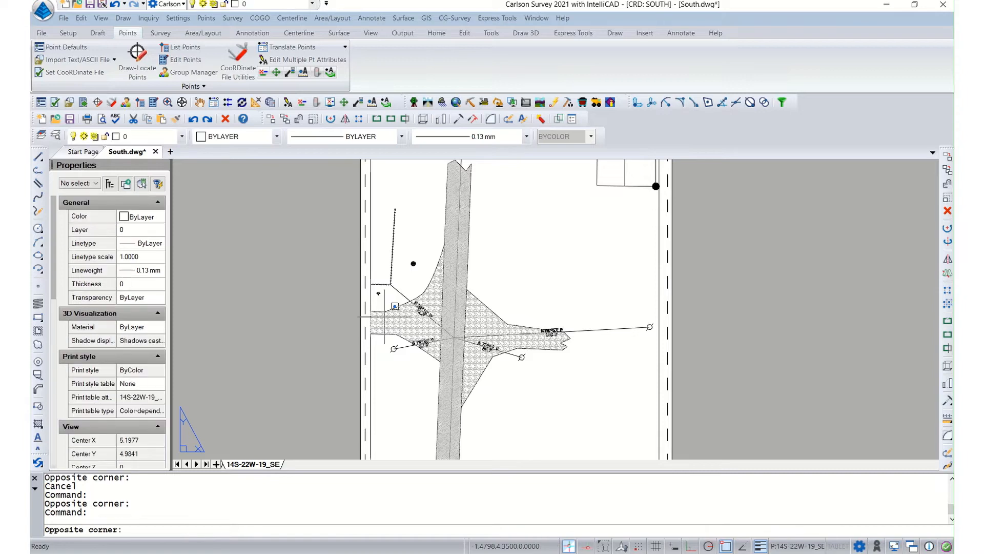
pyautogui.press('Escape')
pyautogui.scroll(4, 389, 318)
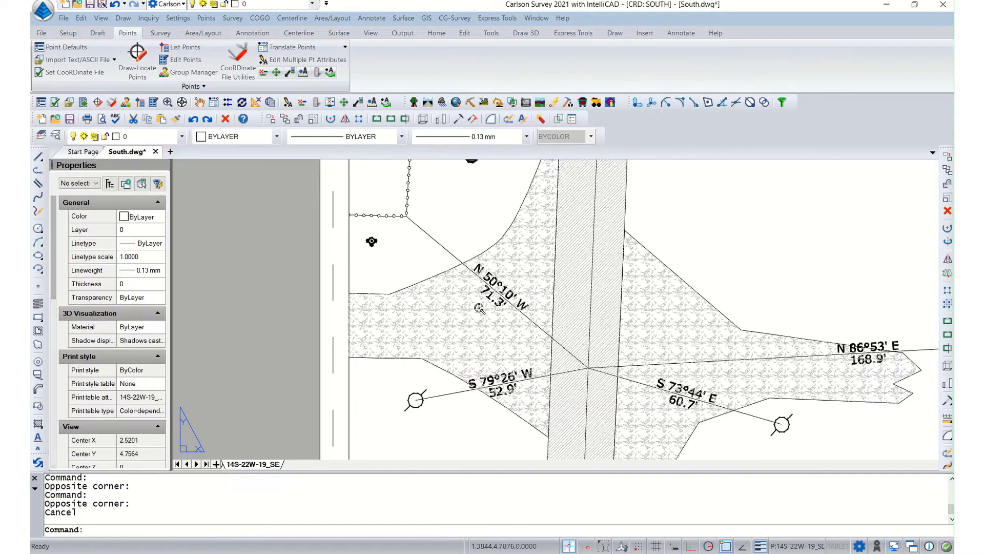
pyautogui.scroll(-1, 487, 304)
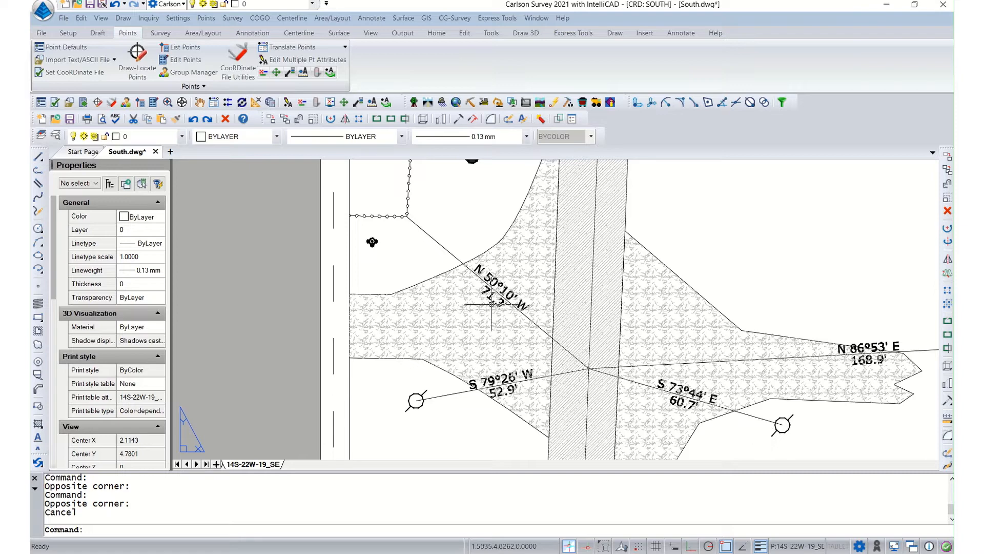
pyautogui.scroll(-2, 451, 302)
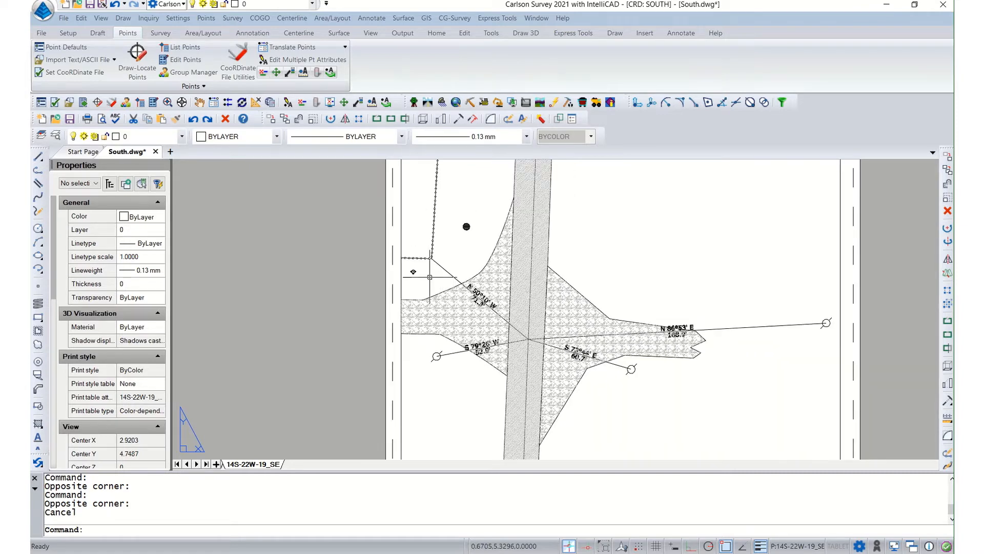
# - Select the MText bearing and distance labels in the viewport, enable their background mask, and return to paper space
pyautogui.doubleClick(429, 275)
pyautogui.click(419, 230)
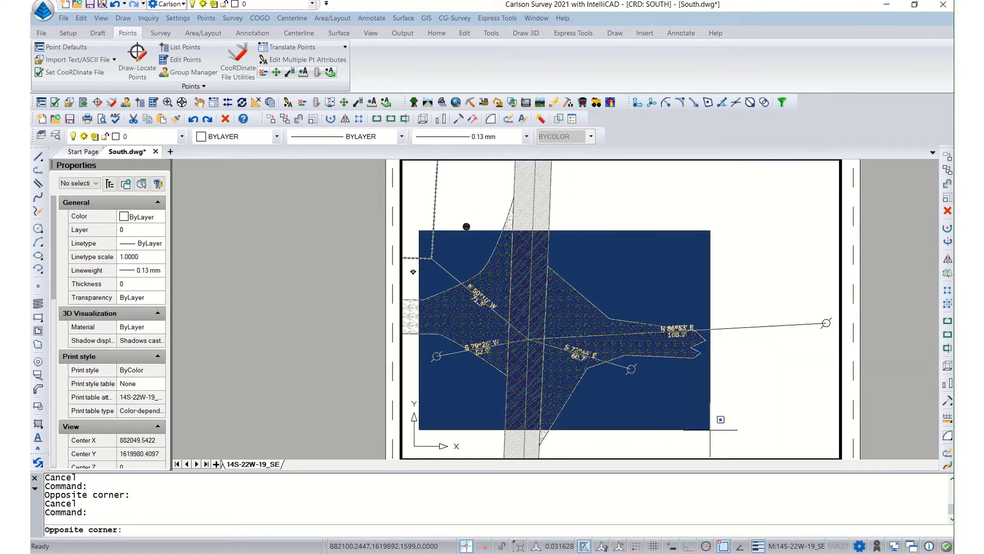
pyautogui.click(748, 457)
pyautogui.click(96, 184)
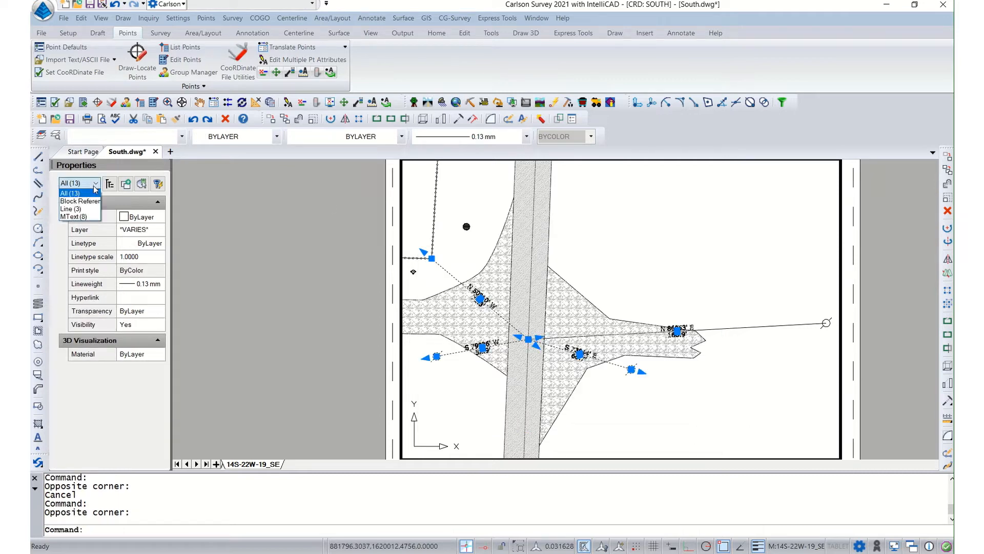
pyautogui.click(92, 218)
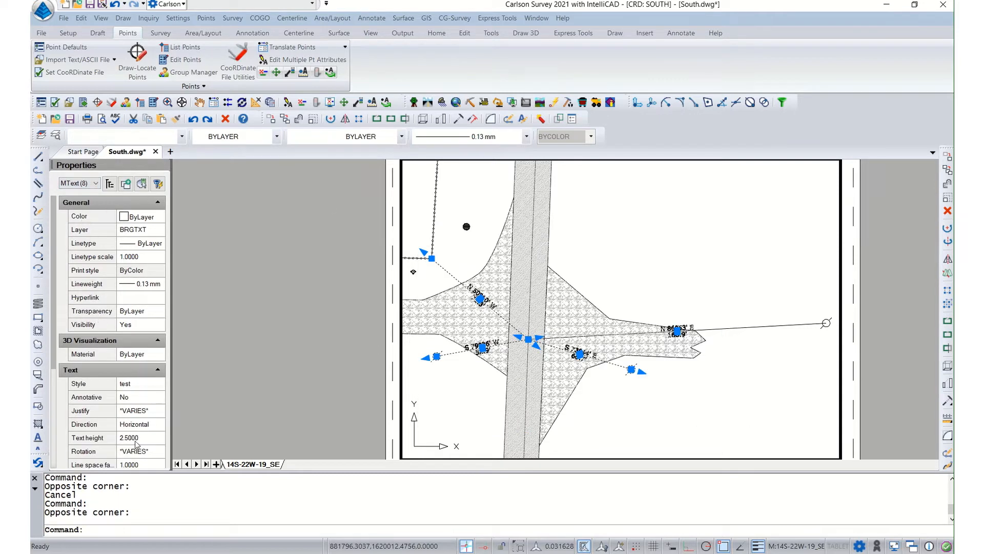
pyautogui.scroll(-3, 134, 446)
pyautogui.click(141, 424)
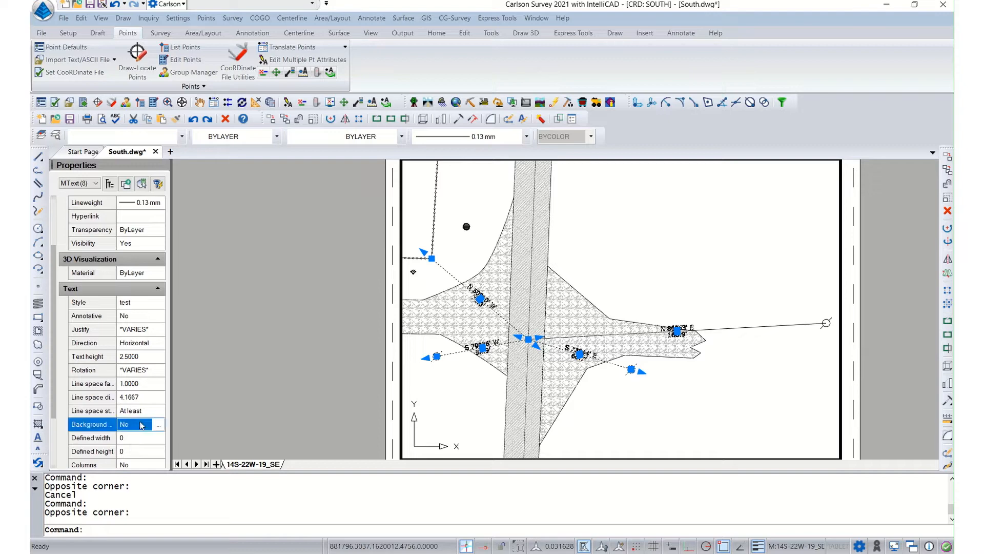
pyautogui.click(160, 425)
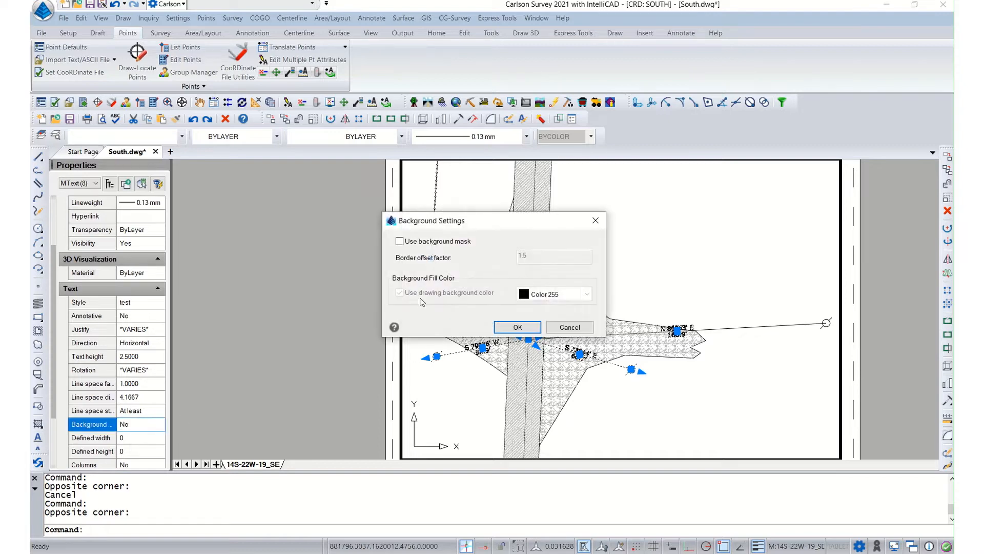
pyautogui.click(400, 242)
pyautogui.click(518, 327)
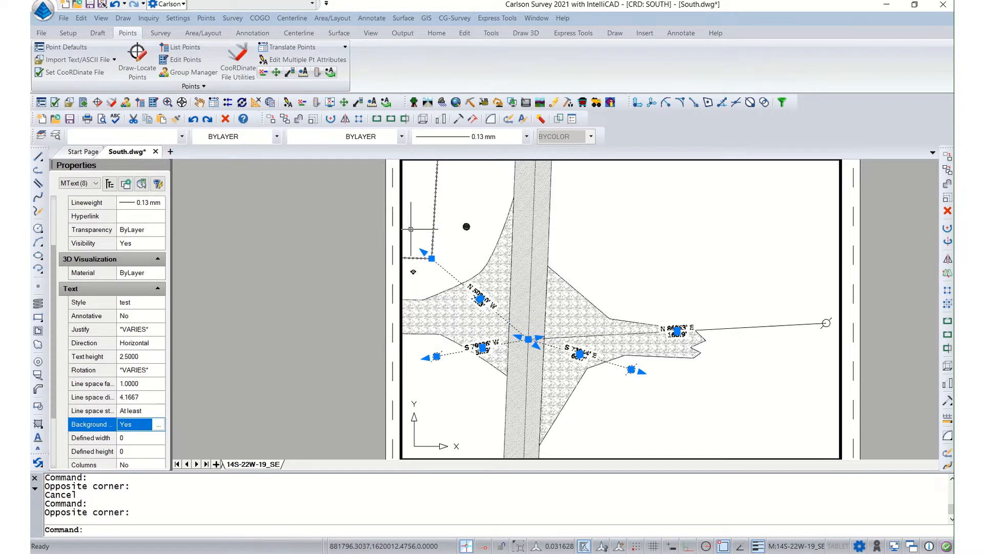
pyautogui.doubleClick(360, 374)
pyautogui.scroll(2, 478, 367)
pyautogui.scroll(-2, 478, 366)
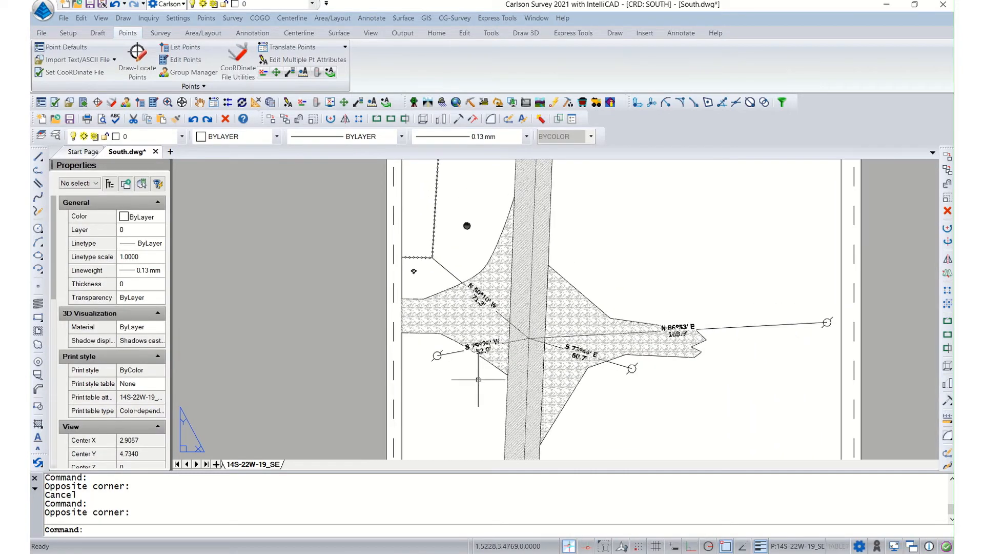
# - Reselect the intersection's MText labels in the viewport, review their background mask property, and leave the viewport
pyautogui.click(471, 385)
pyautogui.doubleClick(477, 369)
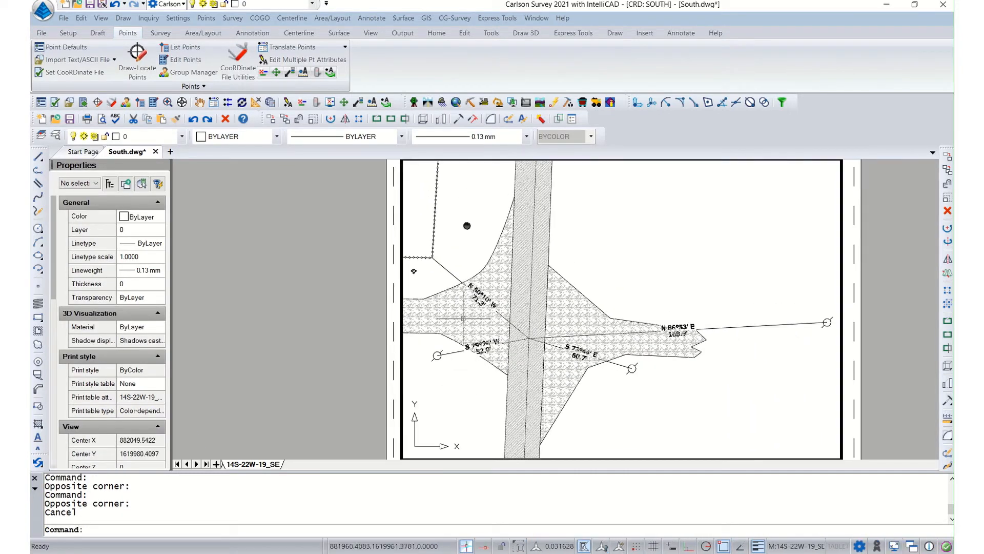
pyautogui.click(420, 226)
pyautogui.click(700, 423)
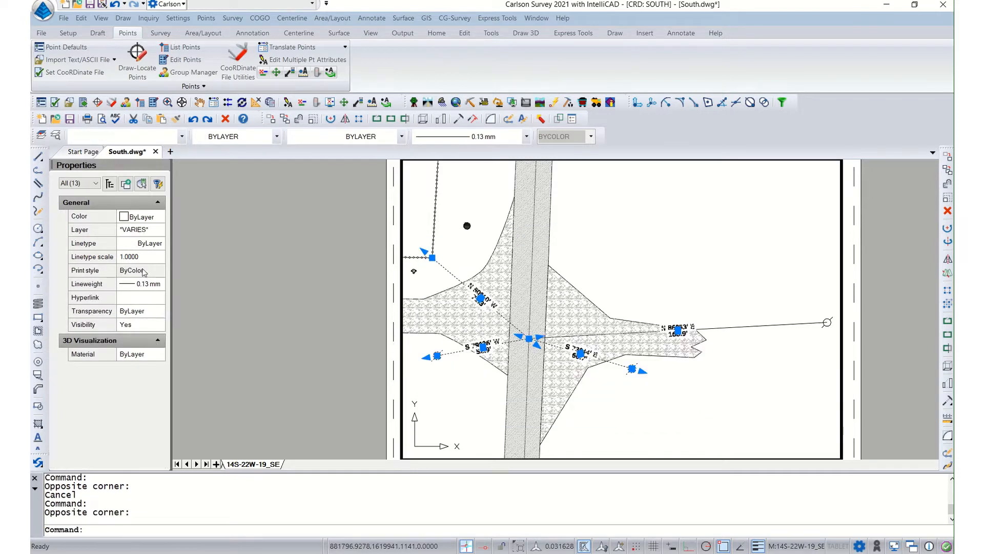
pyautogui.click(95, 183)
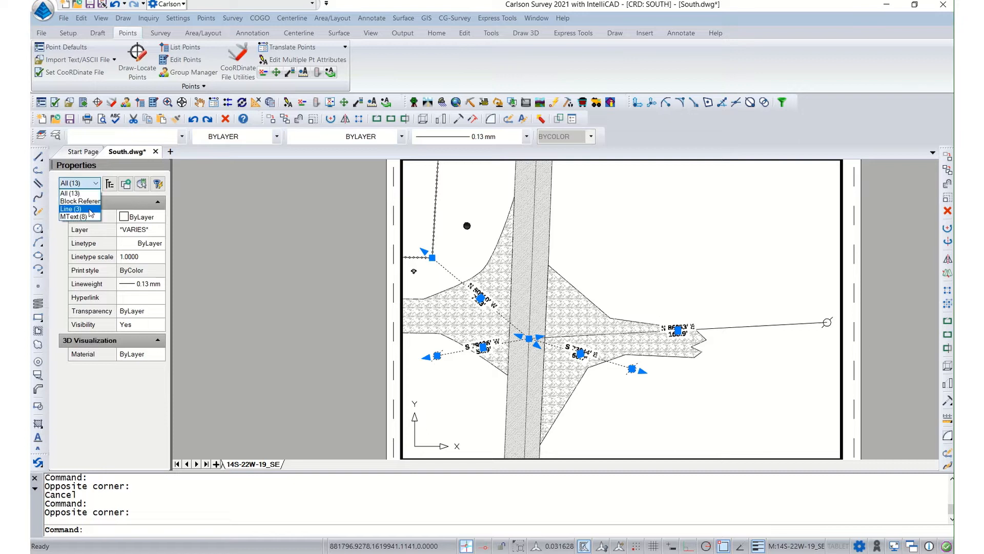
pyautogui.click(77, 213)
pyautogui.scroll(-3, 124, 359)
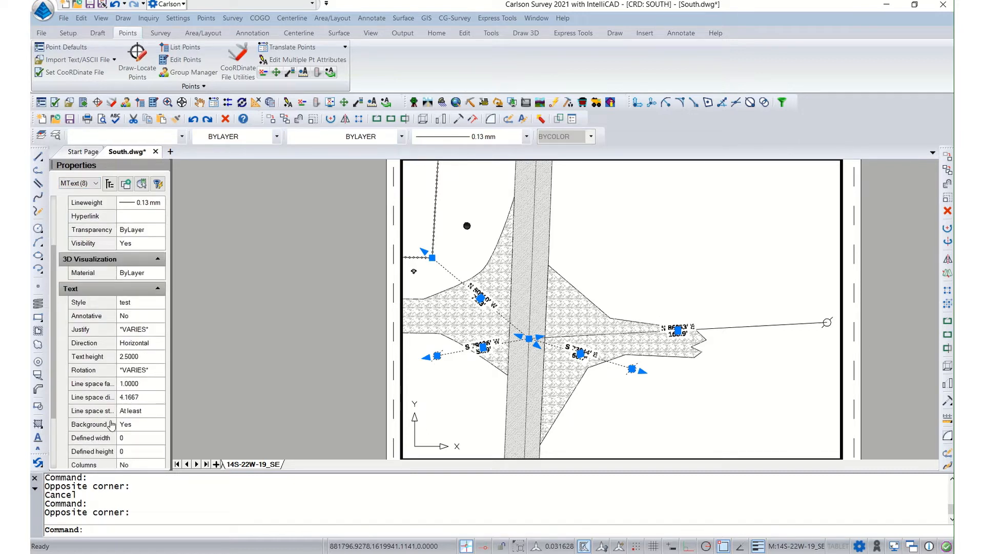
pyautogui.doubleClick(297, 329)
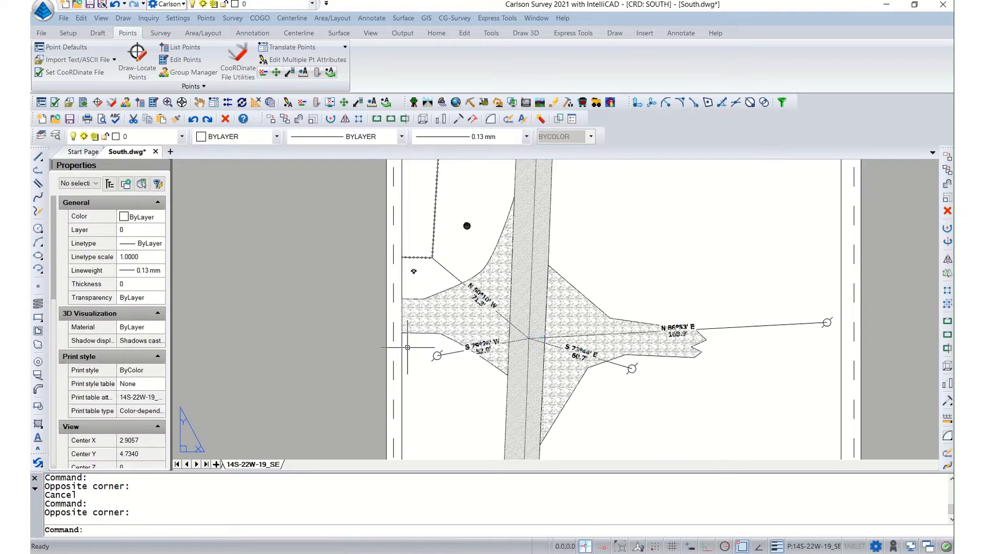
# - Switch to model space and inspect the masked labels over the intersection hatches
pyautogui.click(177, 464)
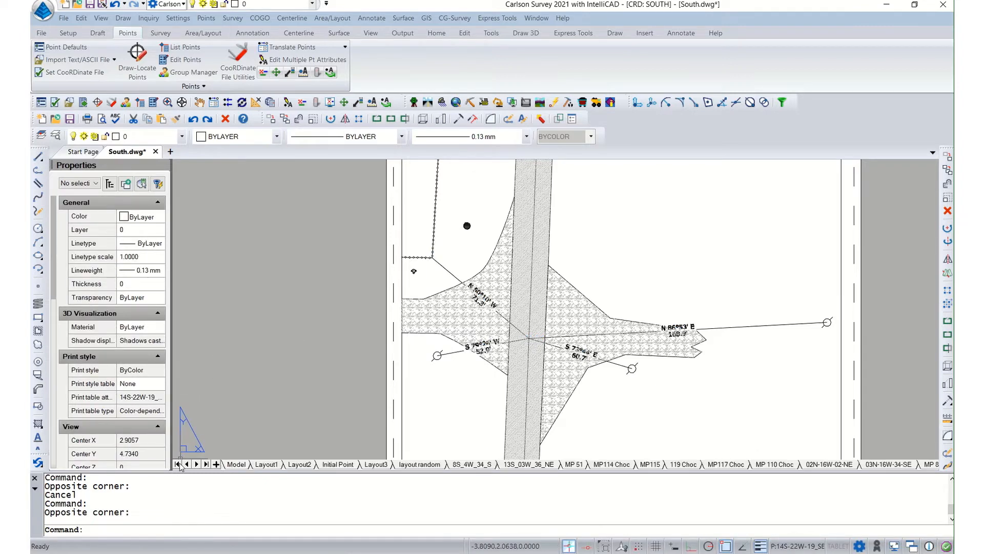
pyautogui.click(236, 464)
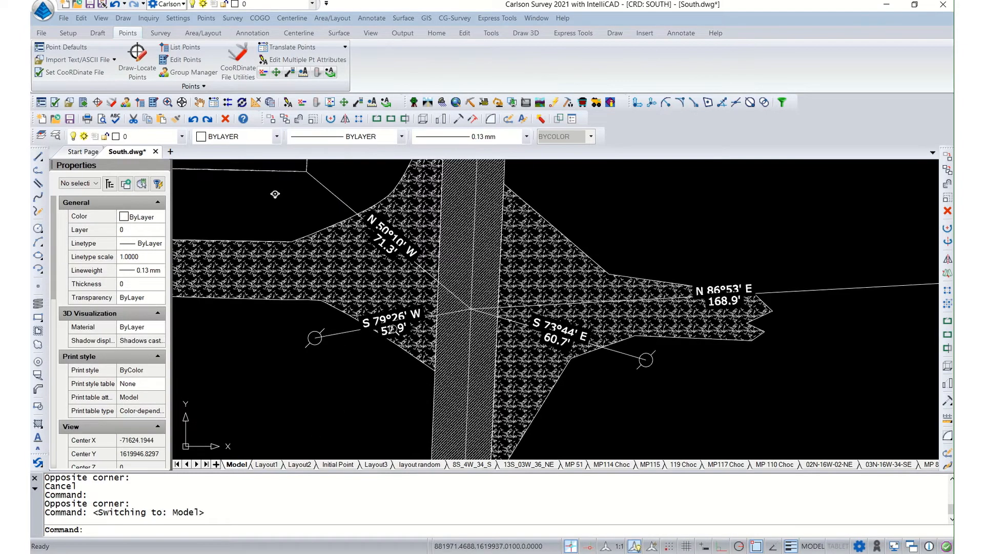
pyautogui.scroll(3, 394, 328)
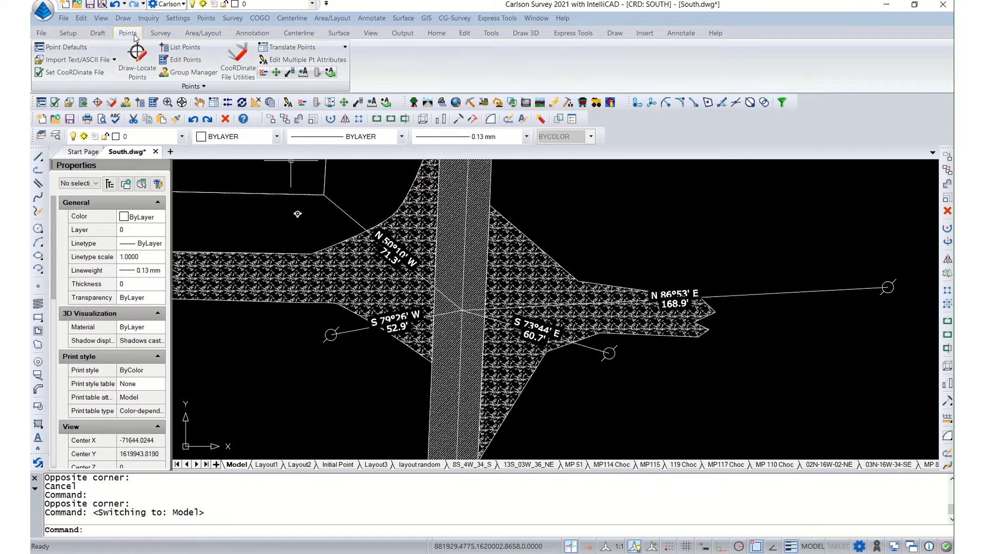
# - Set up a symbol insertion using SPT12 from the Points category with a symbol scale of 5
pyautogui.click(123, 17)
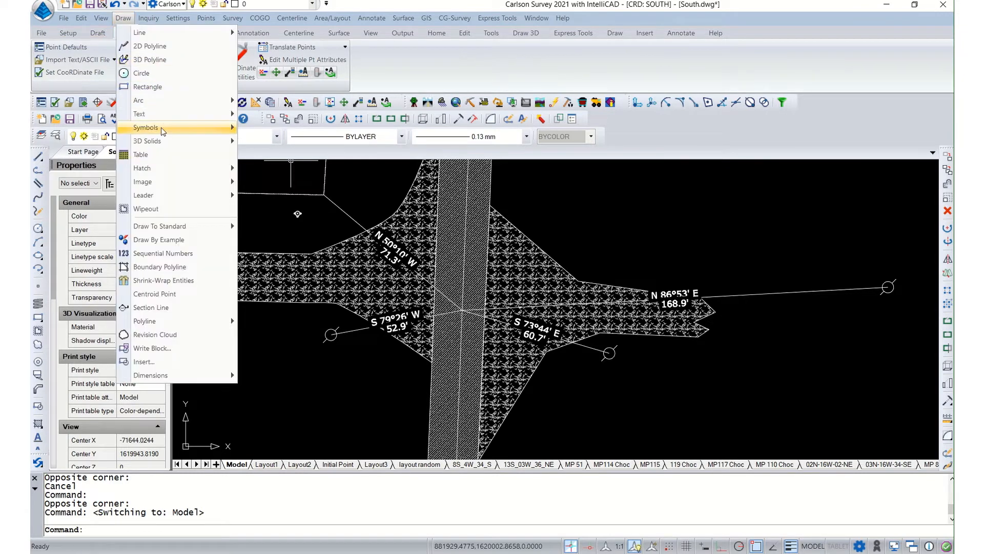
pyautogui.moveTo(161, 128)
pyautogui.click(245, 128)
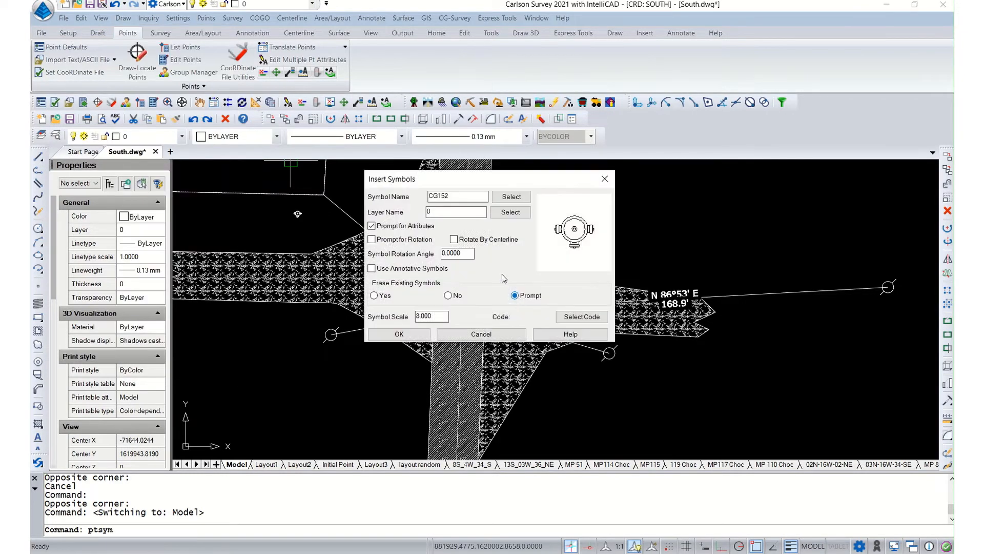
pyautogui.click(510, 196)
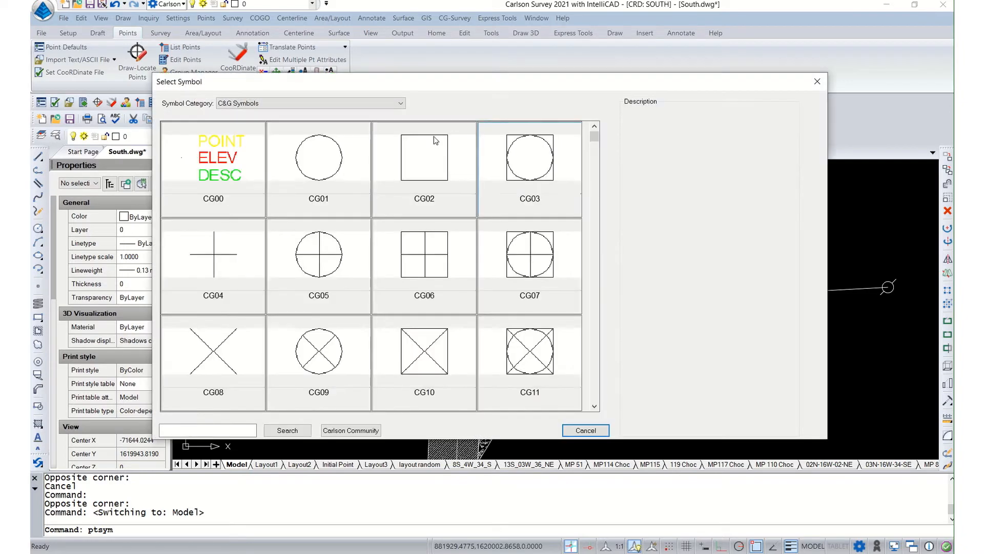
pyautogui.click(402, 104)
pyautogui.click(363, 114)
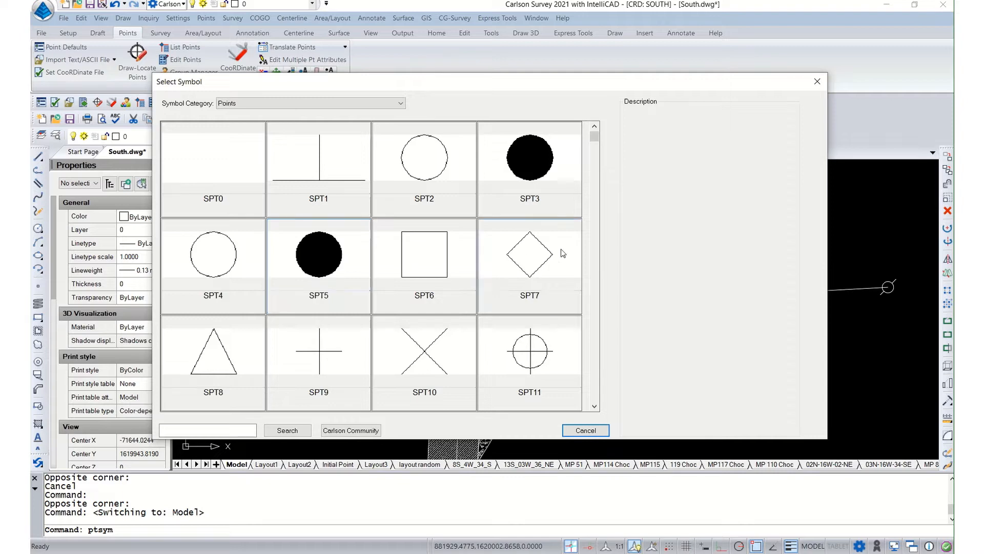
pyautogui.click(597, 261)
pyautogui.doubleClick(210, 162)
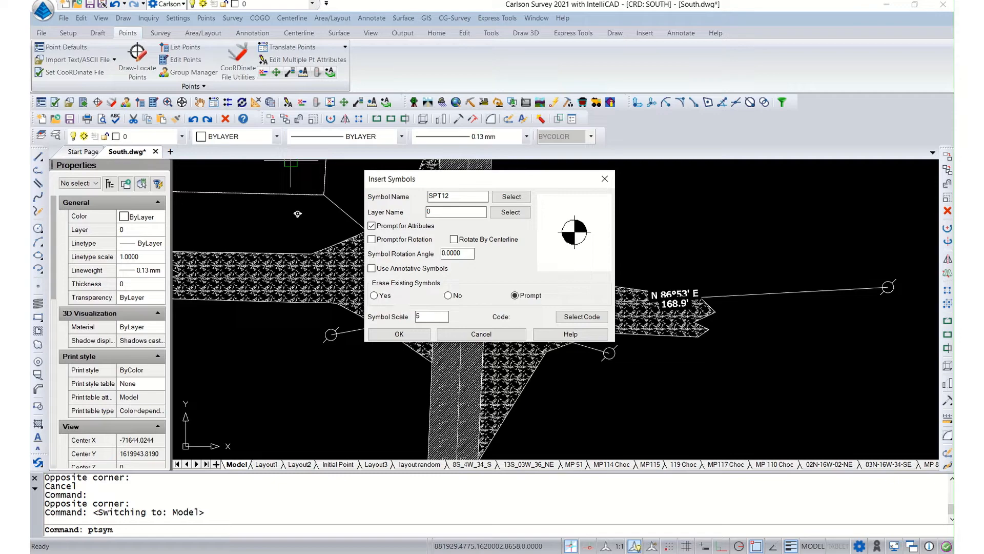
pyautogui.click(399, 333)
# - Place the symbol at the point in the road where the tie lines meet, and end the insertion
pyautogui.scroll(5, 469, 312)
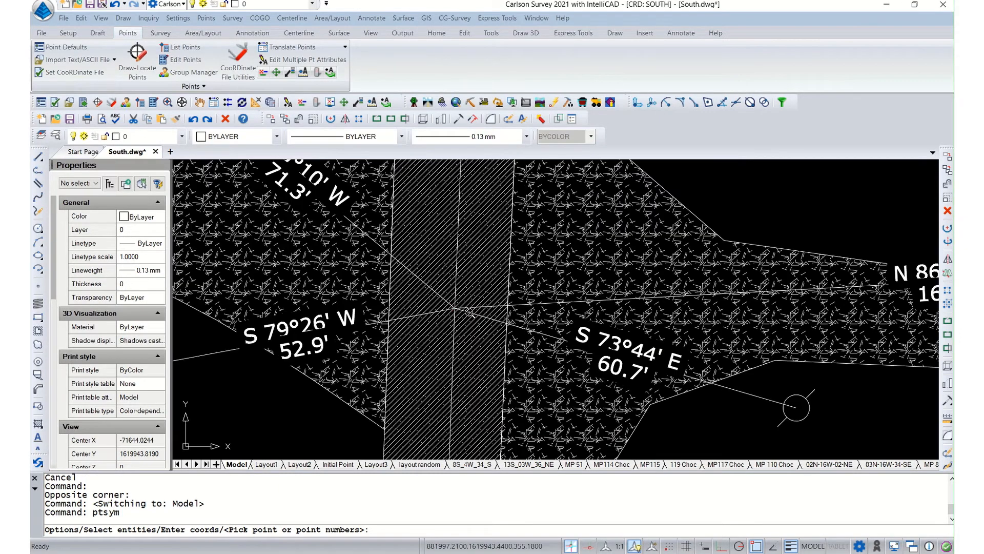
pyautogui.scroll(3, 469, 312)
pyautogui.click(411, 296)
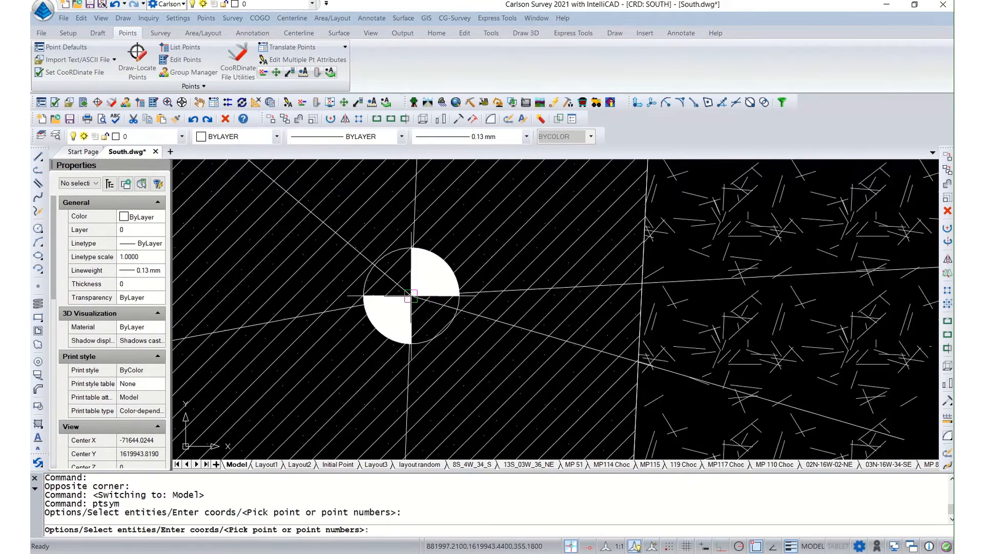
pyautogui.scroll(-6, 410, 296)
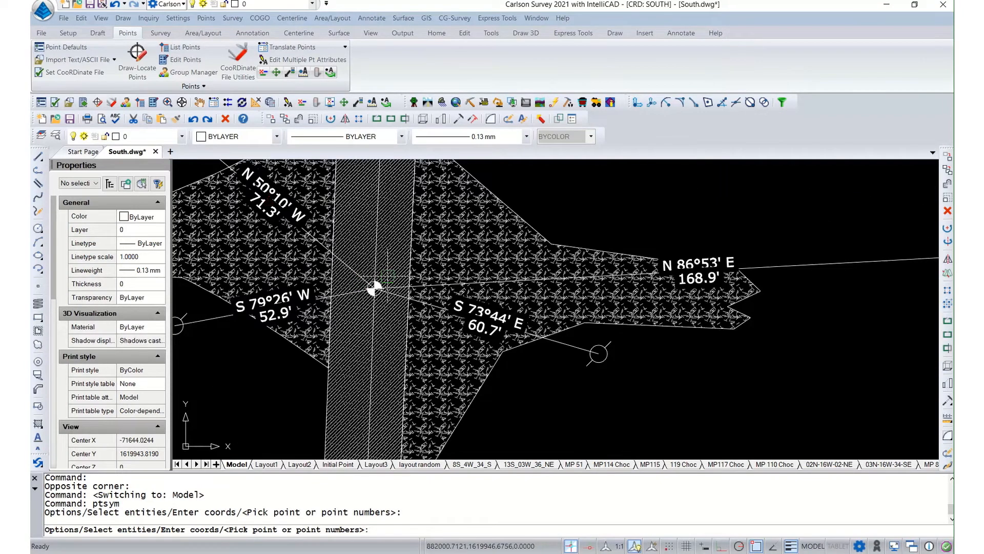
pyautogui.scroll(-2, 388, 277)
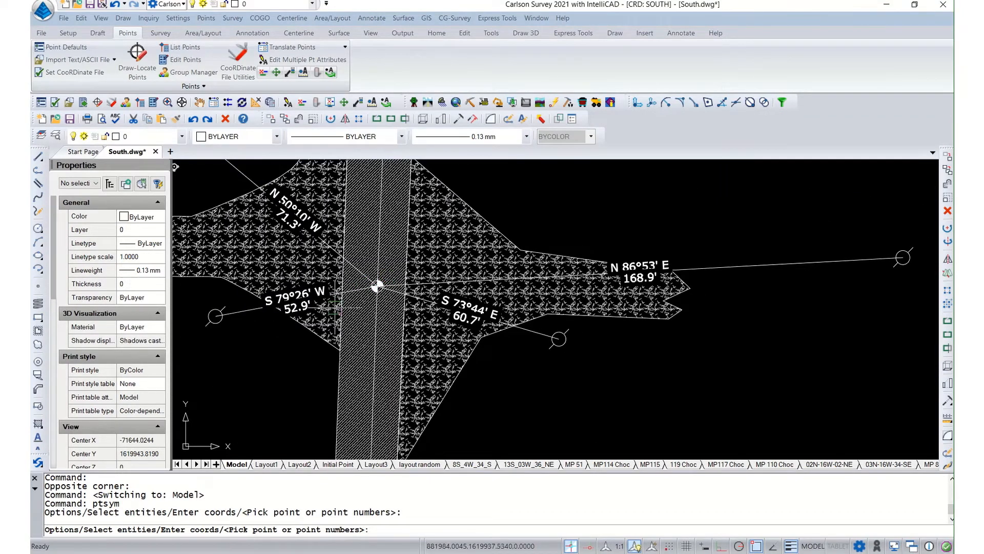
pyautogui.press('Escape')
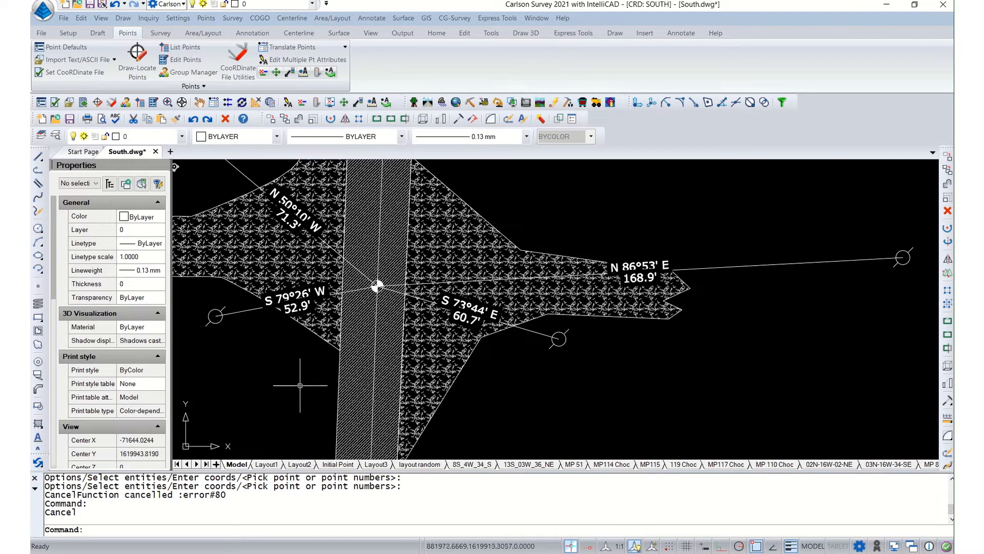
# - Move the 52.9' distance label slightly down, away from its S 79°26' W bearing label, and deselect it
pyautogui.scroll(3, 297, 302)
pyautogui.doubleClick(292, 316)
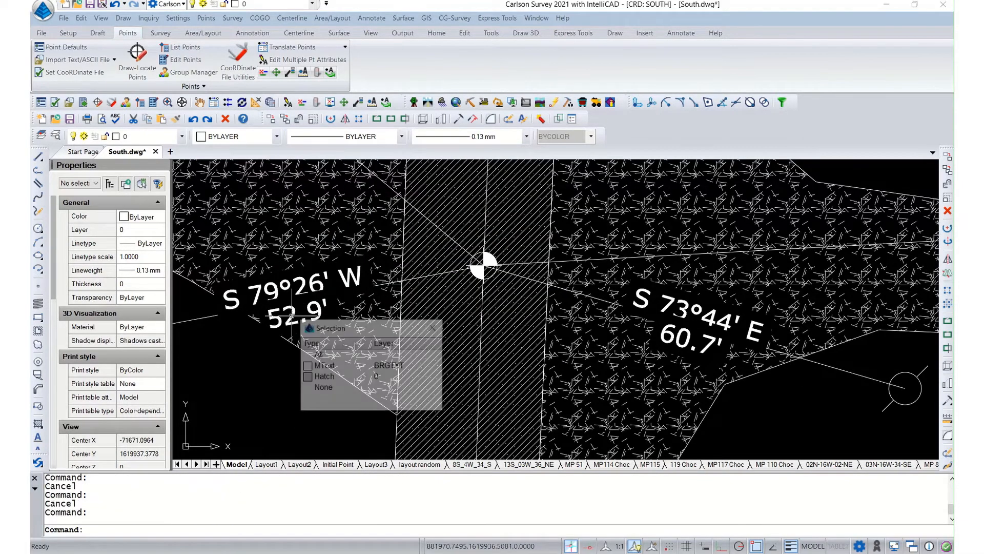
pyautogui.click(325, 367)
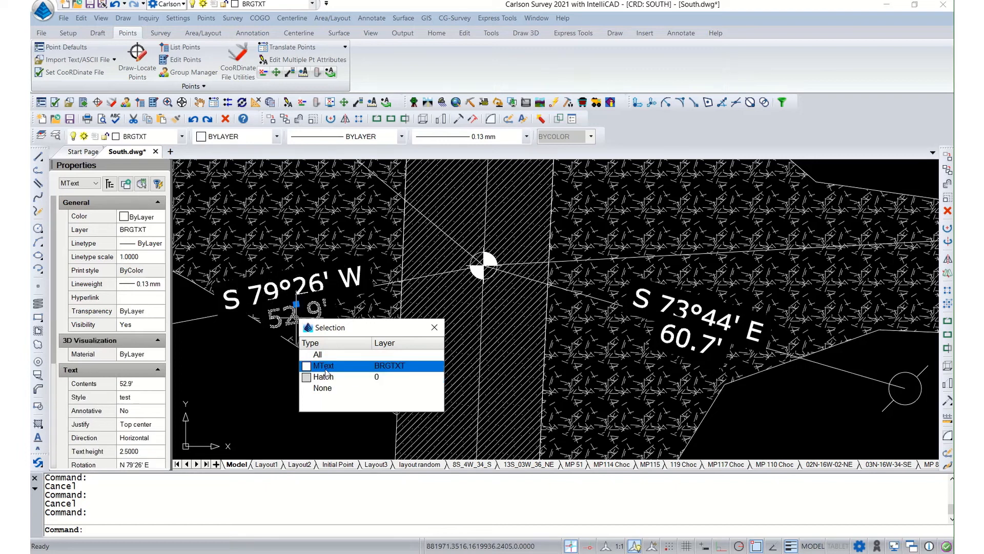
pyautogui.click(328, 366)
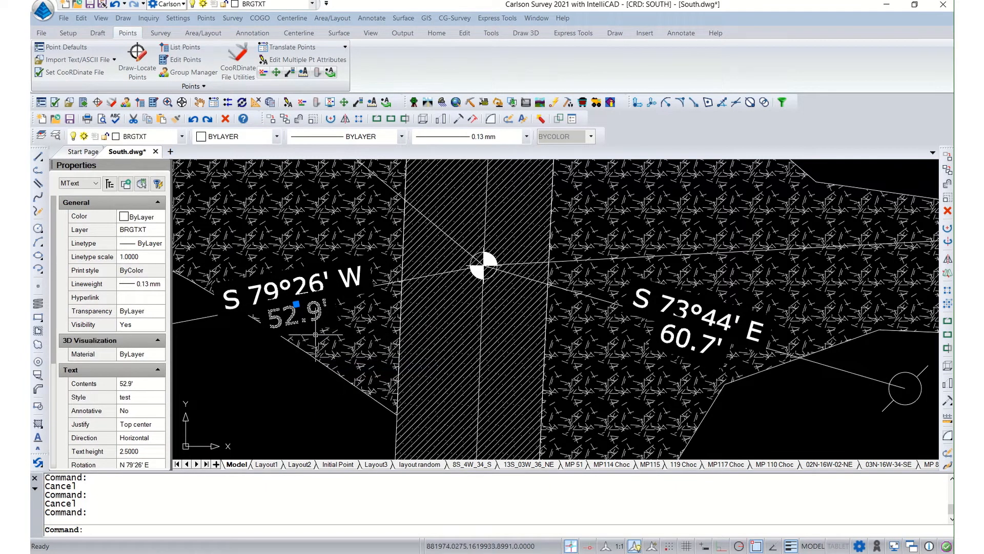
pyautogui.click(296, 303)
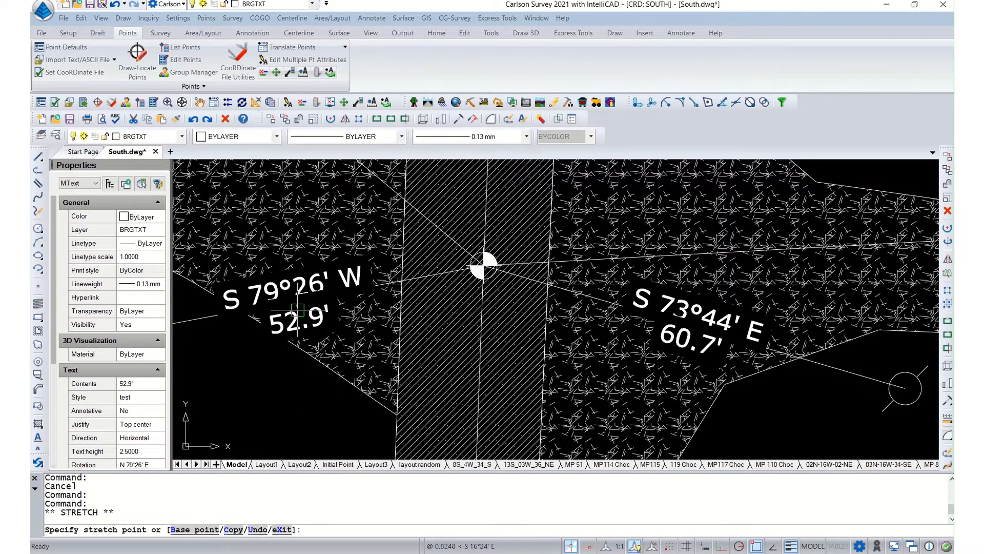
pyautogui.press('Escape')
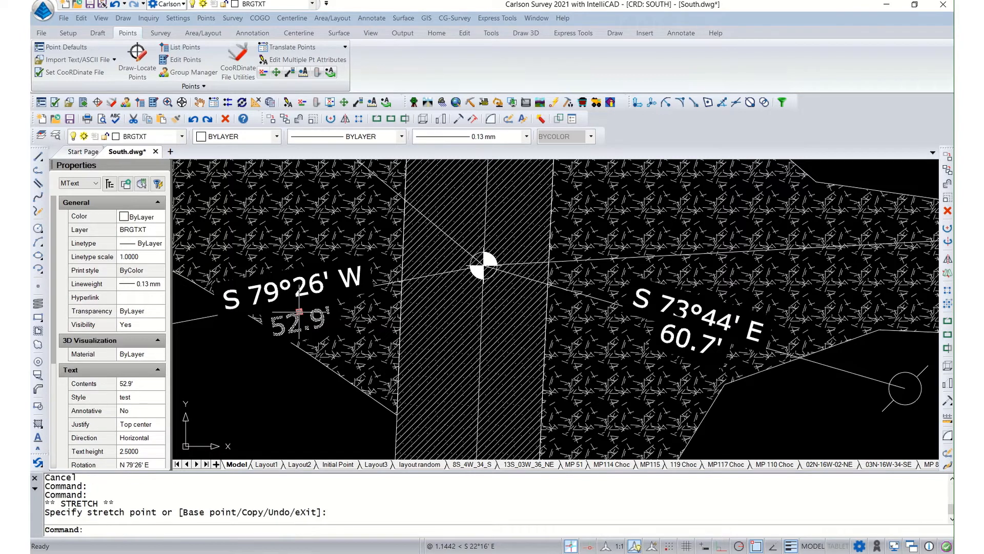
pyautogui.press('Escape')
# - Move the 60.7' distance label slightly down, away from its S 73°44' E bearing label, and deselect it
pyautogui.click(683, 331)
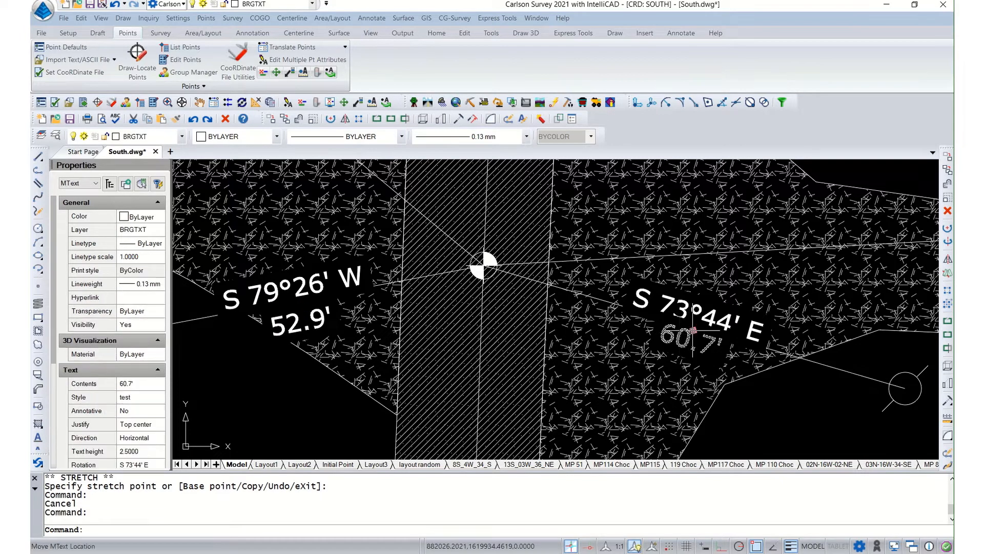
pyautogui.click(693, 328)
pyautogui.press('Escape')
pyautogui.press('Escape')
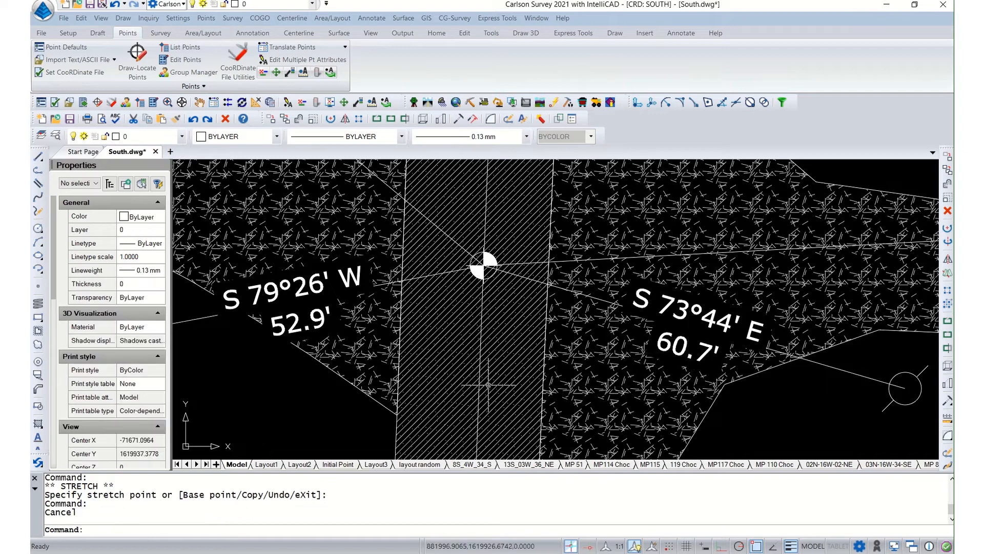
# - Move the 168.9' distance label slightly down, clear of its N 86°53' E bearing label, and deselect it
pyautogui.scroll(-3, 829, 312)
pyautogui.scroll(3, 828, 312)
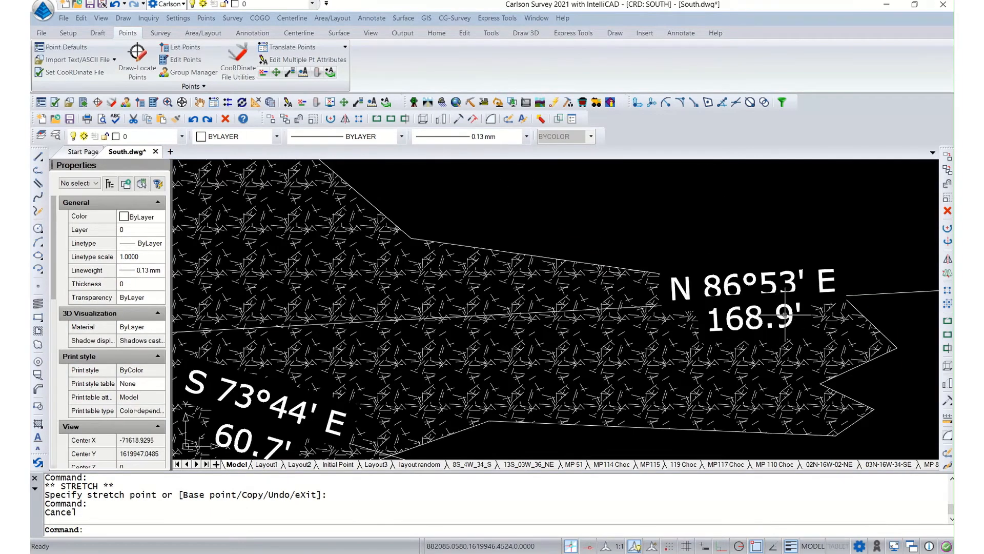
pyautogui.click(774, 320)
pyautogui.click(813, 367)
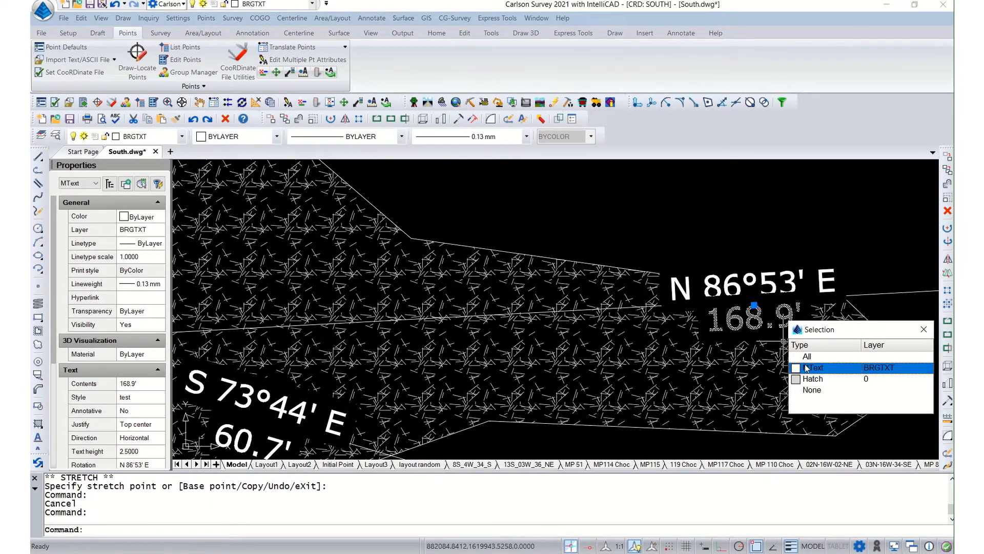
pyautogui.click(754, 304)
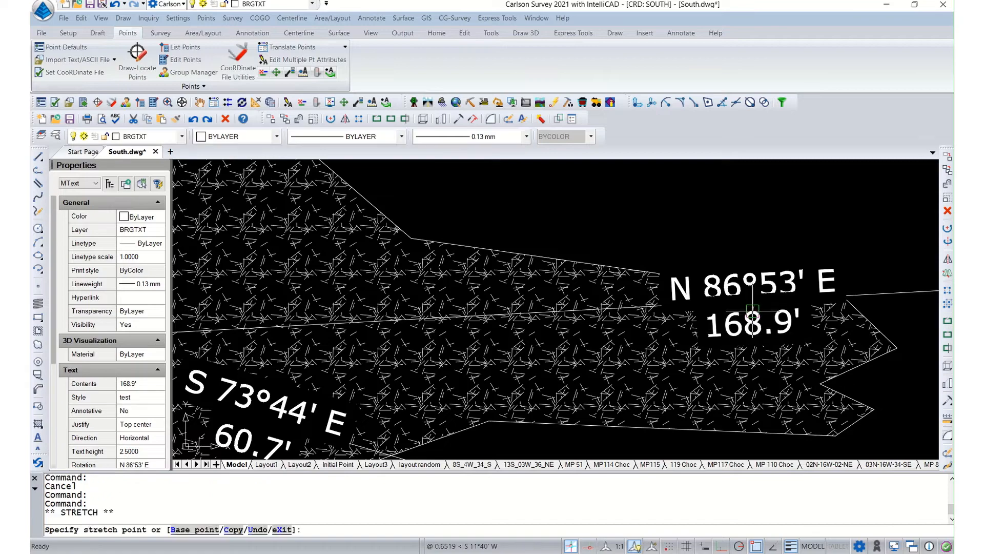
pyautogui.click(753, 311)
pyautogui.click(712, 240)
pyautogui.press('Escape')
pyautogui.press('Escape')
# - Move the 71.3' distance label slightly away from its N 50°10' W bearing label
pyautogui.scroll(-5, 775, 326)
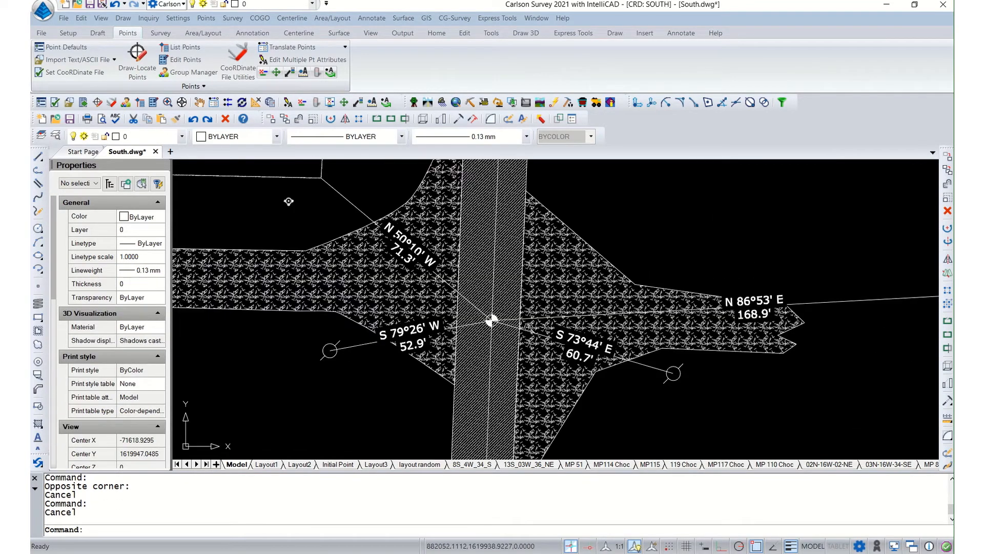
pyautogui.scroll(3, 386, 261)
pyautogui.scroll(2, 371, 259)
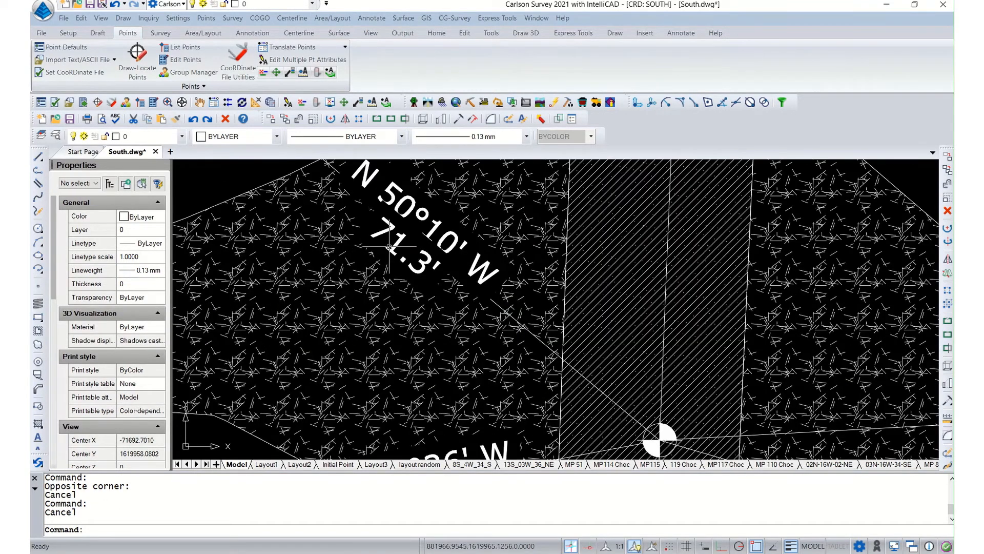
pyautogui.click(407, 243)
pyautogui.click(412, 239)
pyautogui.click(403, 242)
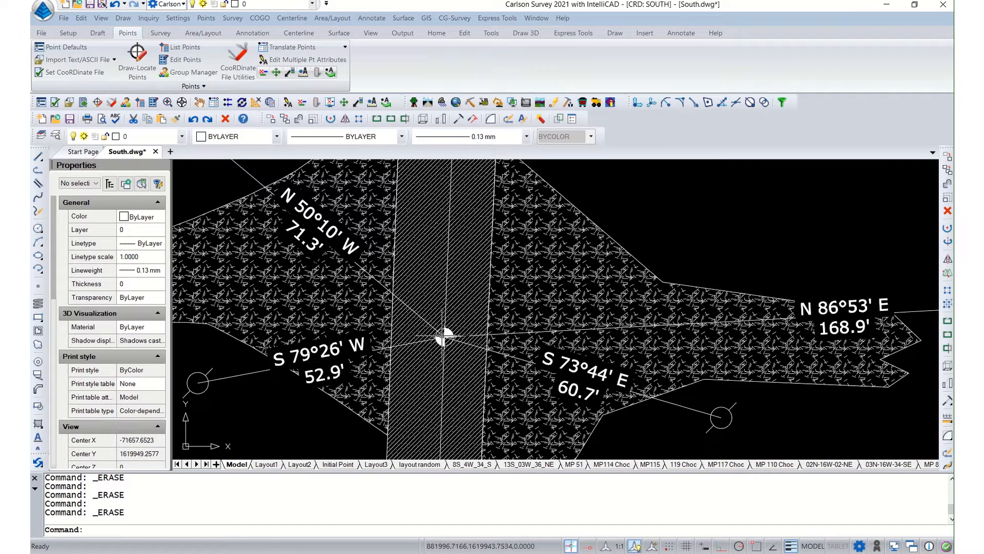
# - Draw a short leader line from the corner symbol northeast past the road's edge into the adjoining hatch
pyautogui.click(169, 527)
pyautogui.write('lin')
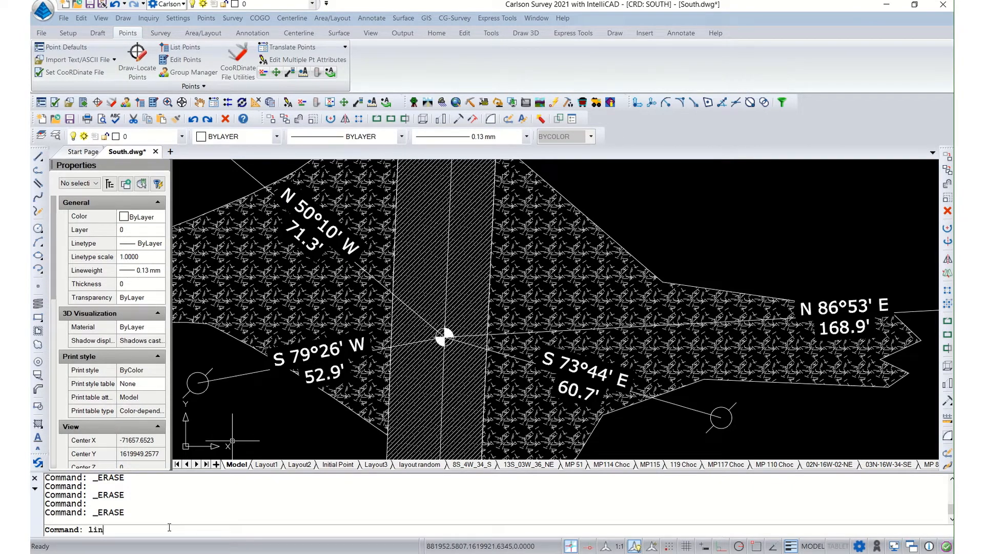
pyautogui.write('e')
pyautogui.press('Return')
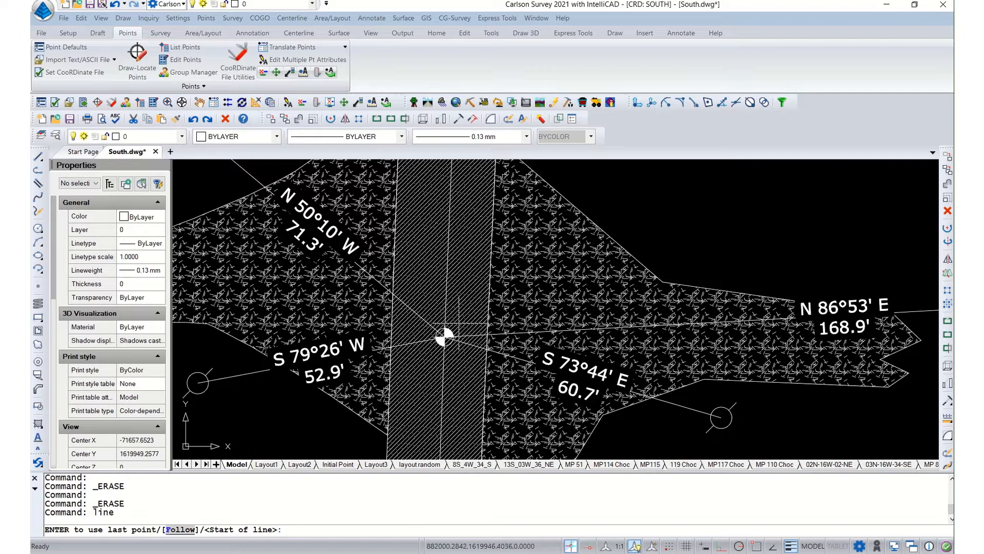
pyautogui.click(444, 336)
pyautogui.click(511, 286)
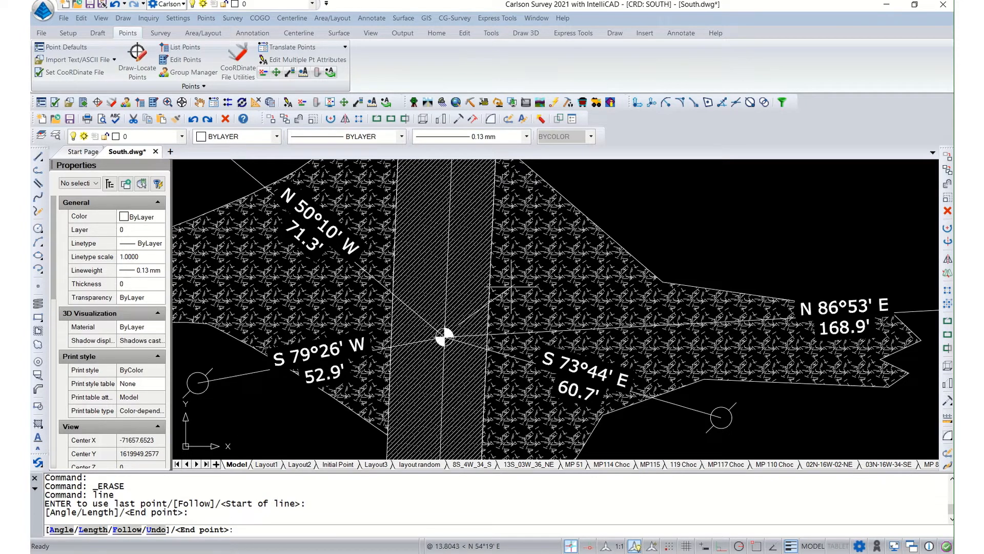
pyautogui.press('Return')
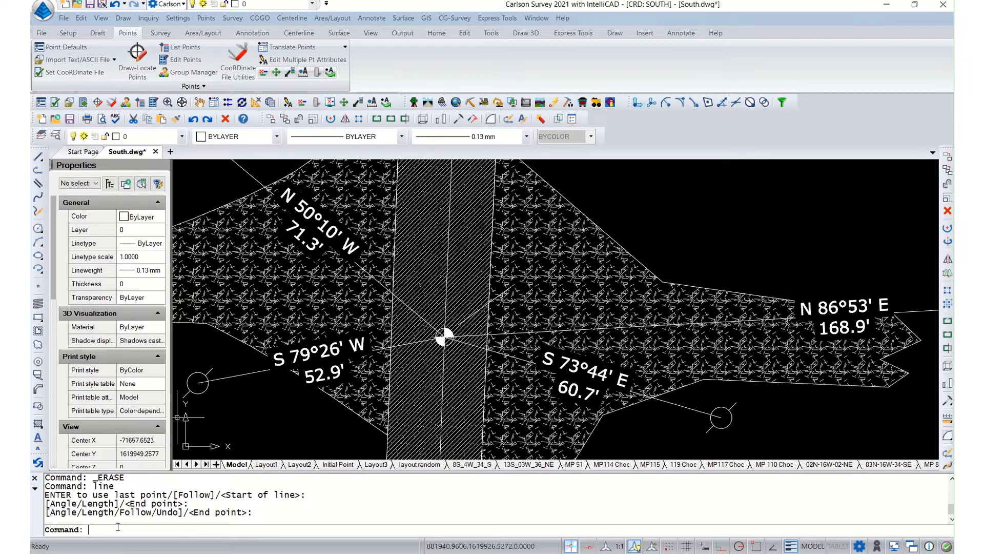
# - Add an arrowhead of size 4.000 to the corner symbol end of the short line with ARROWHD
pyautogui.write('arrowh')
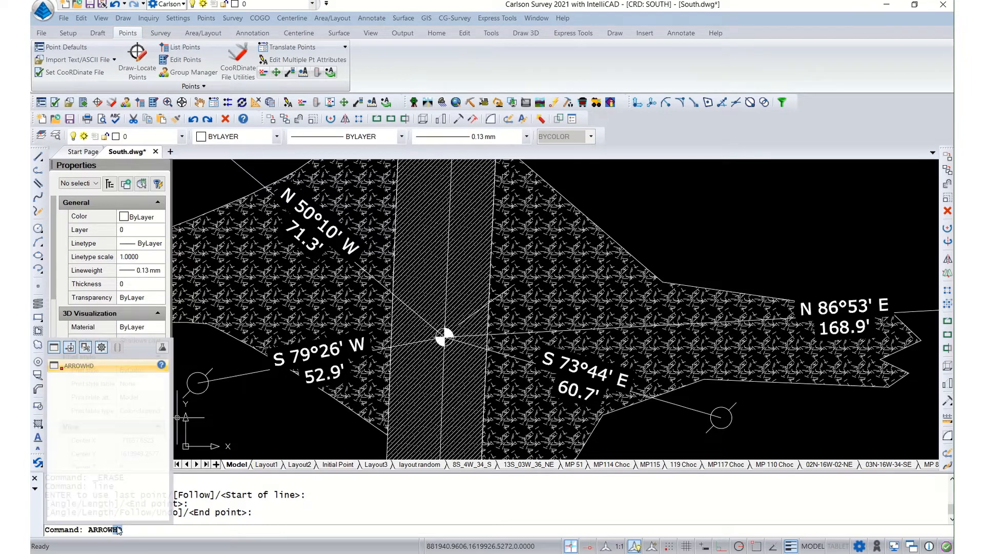
pyautogui.press('Return')
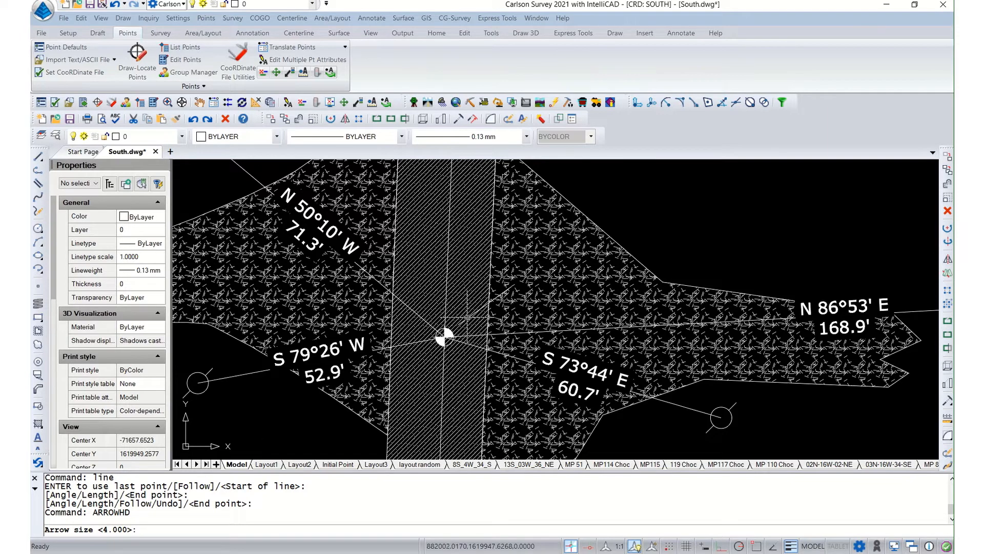
pyautogui.press('Return')
pyautogui.click(466, 317)
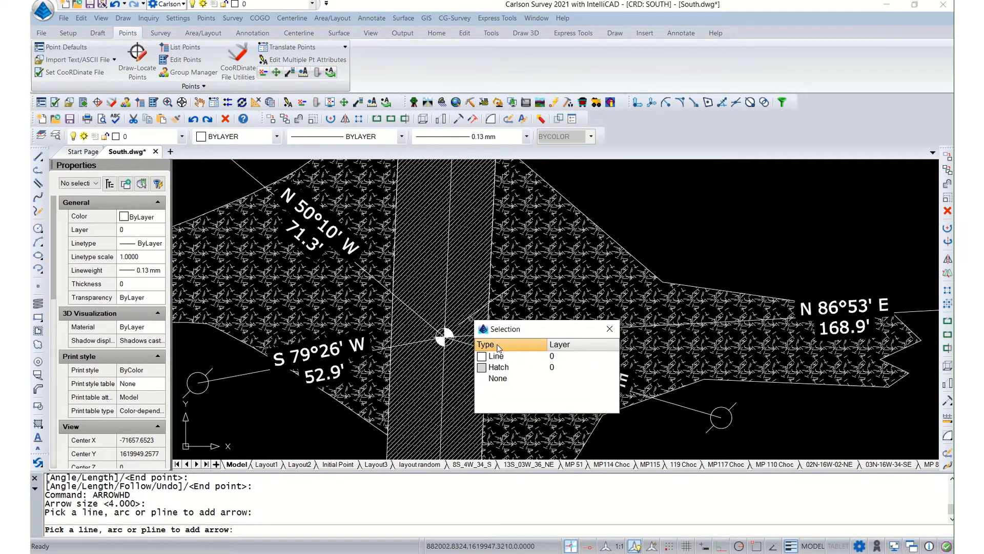
pyautogui.click(499, 345)
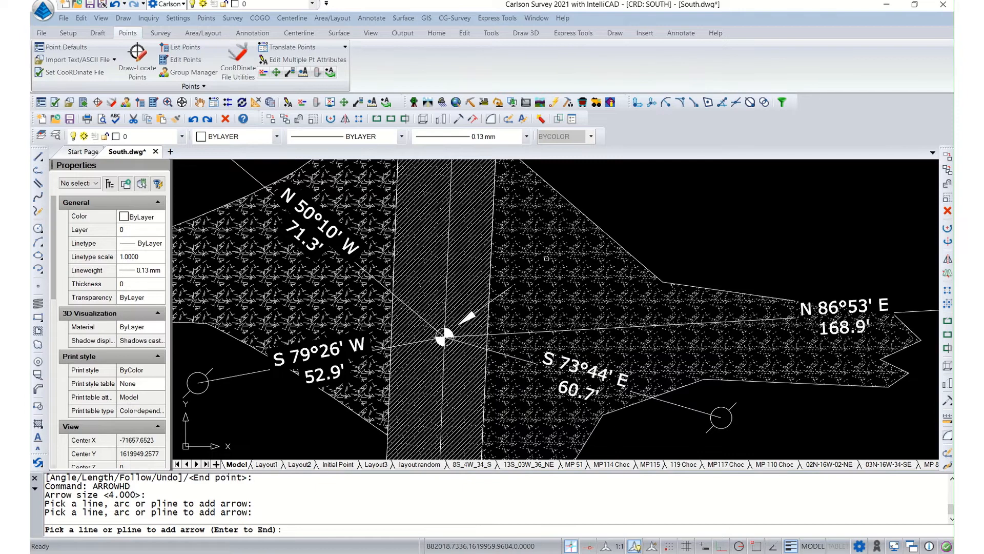
pyautogui.press('Escape')
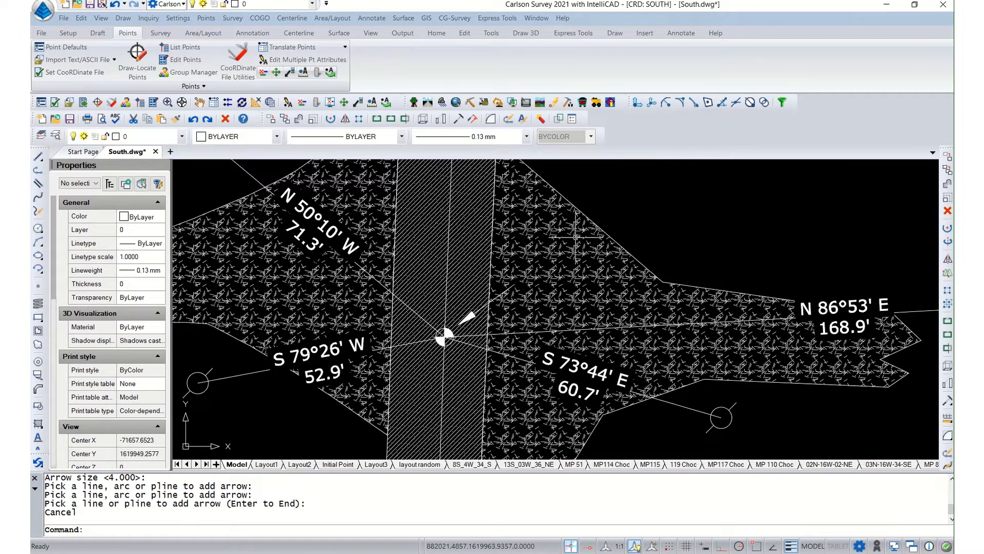
# - Create a multiline text note in the hatch northeast of the corner symbol, starting with 3.25" Akum Cap
pyautogui.click(135, 531)
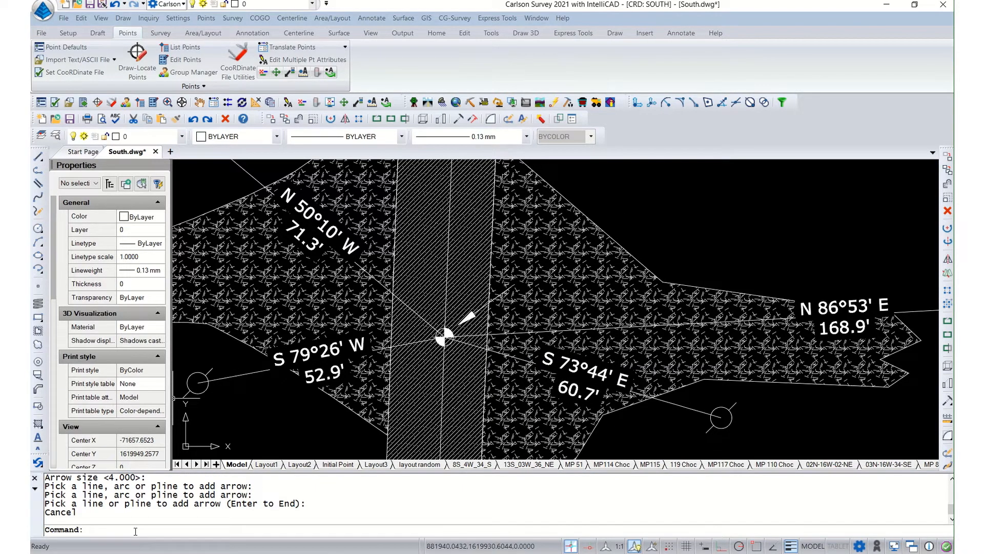
pyautogui.write('mte')
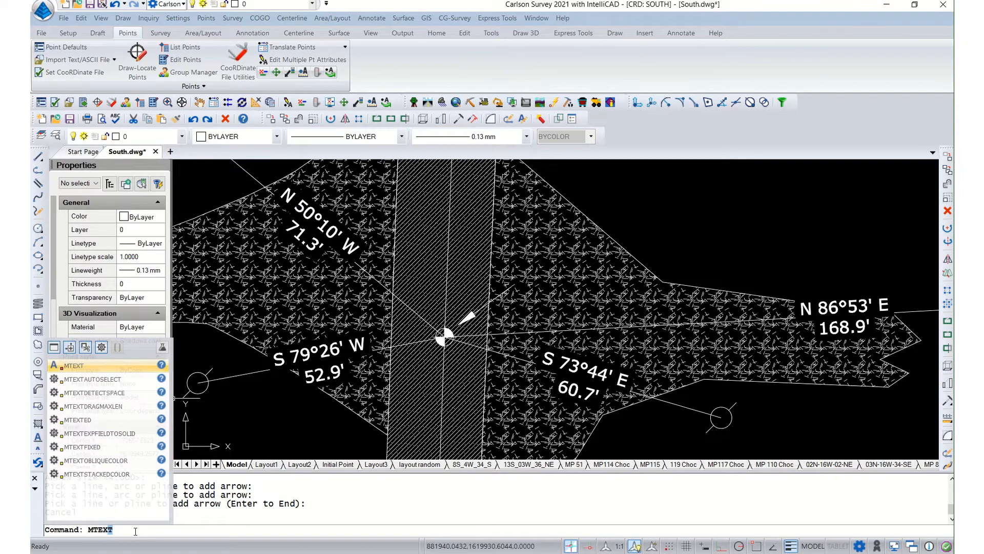
pyautogui.press('Return')
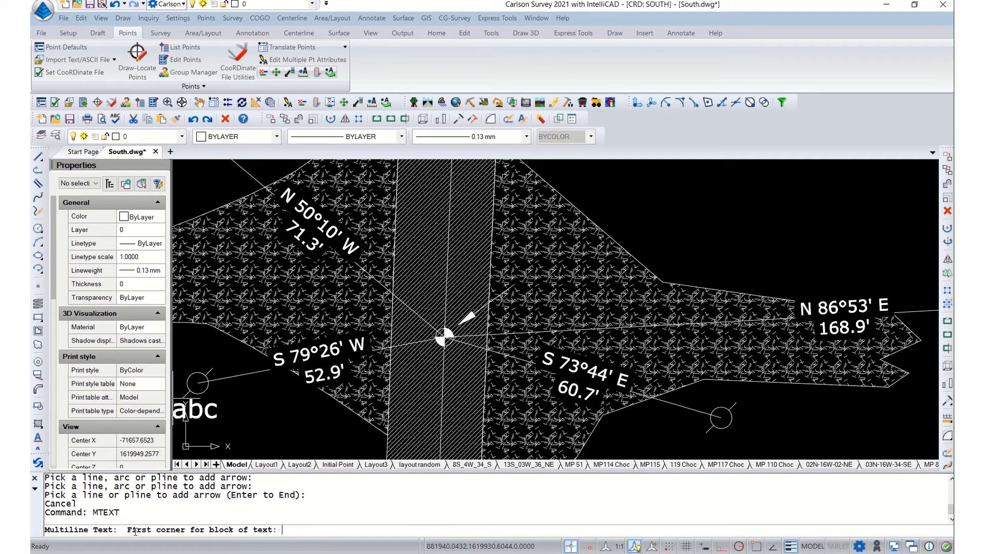
pyautogui.click(520, 257)
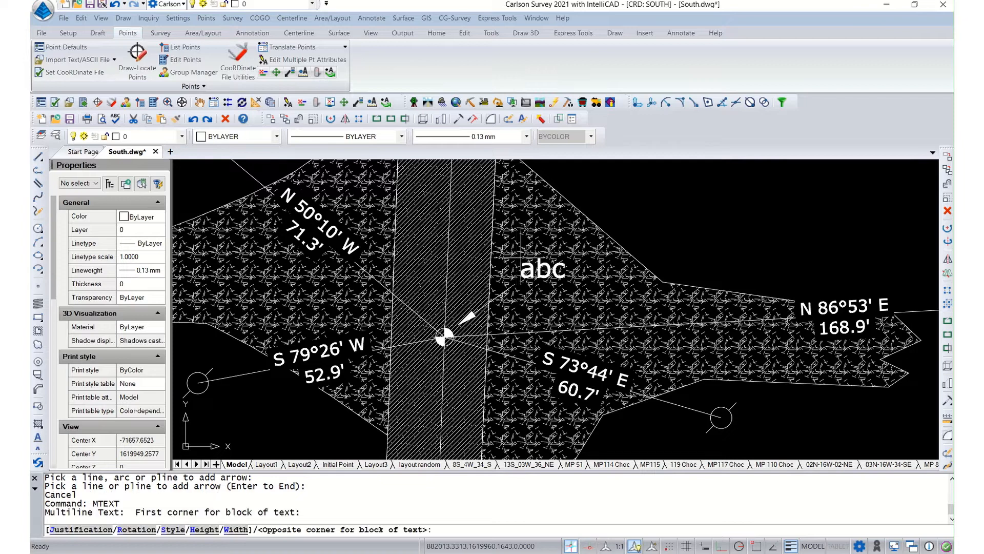
pyautogui.click(607, 284)
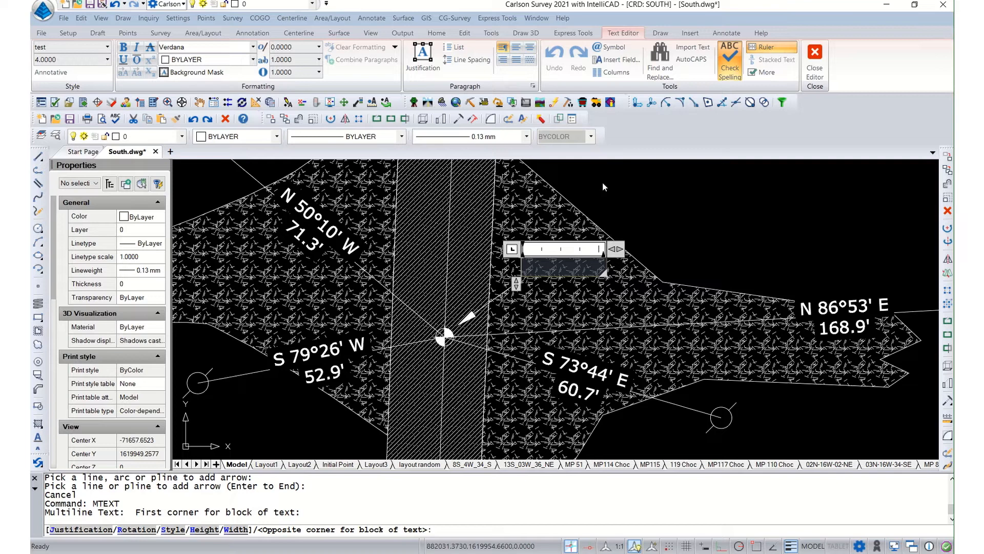
pyautogui.write('3.25"')
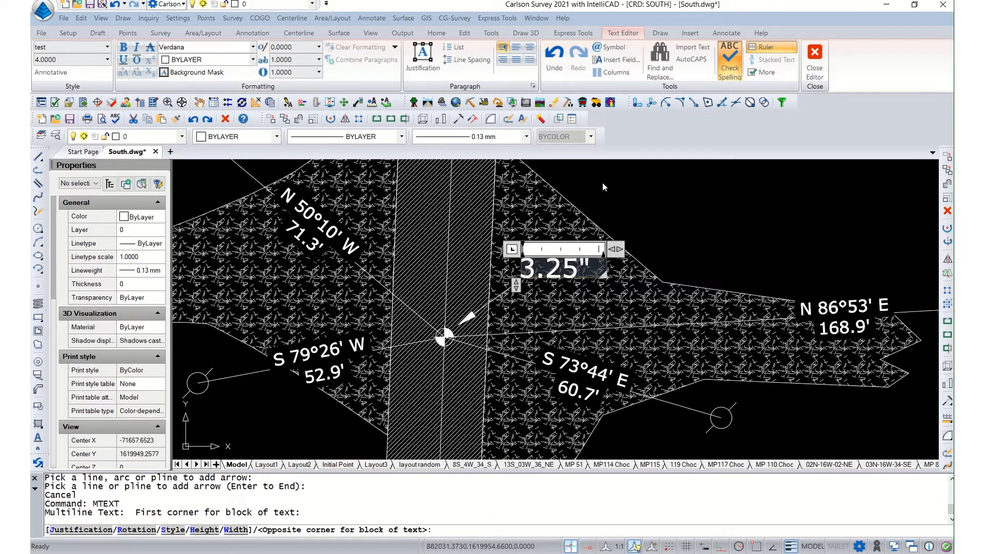
pyautogui.press('Return')
pyautogui.write('Akum')
pyautogui.press('Return')
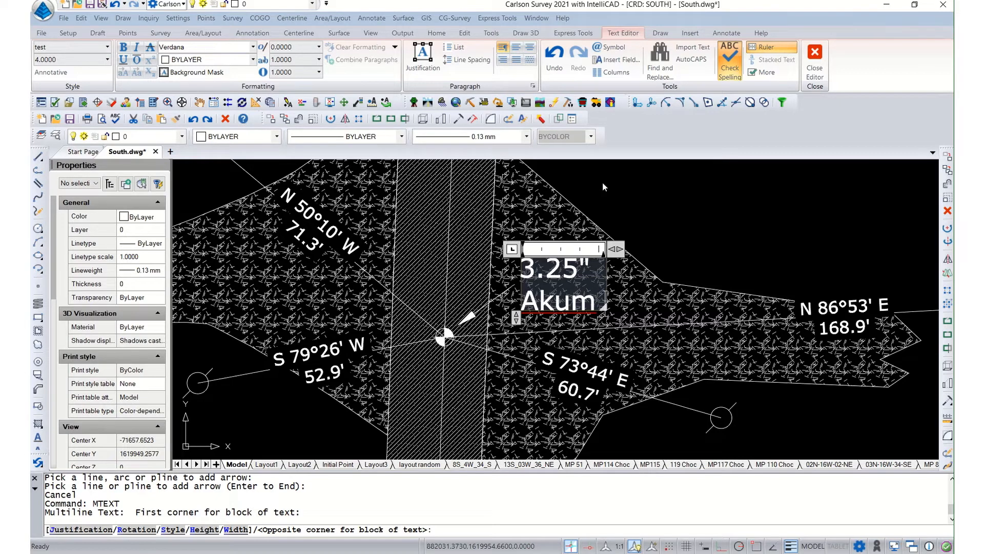
pyautogui.write('Cap')
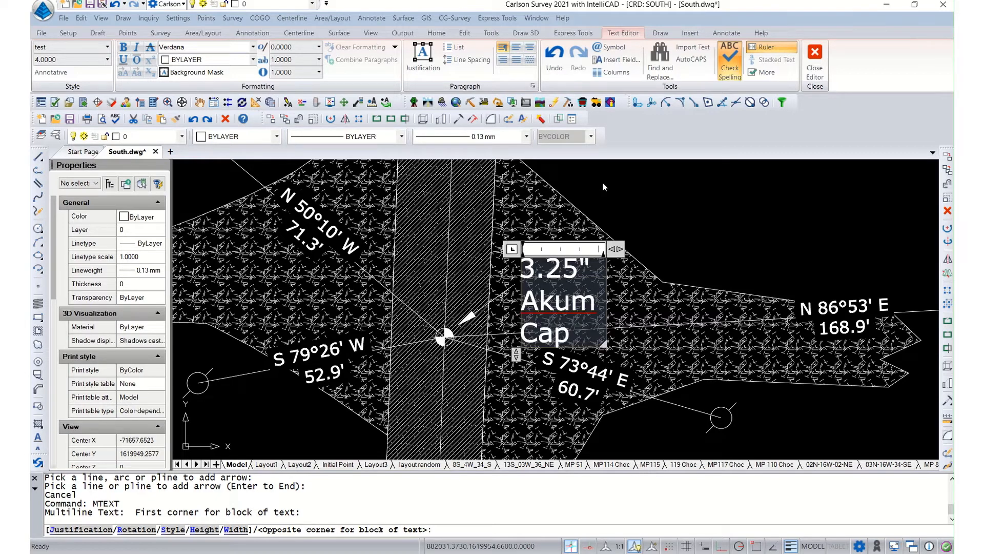
# - Complete the cap note with "on 5/8 Rebar", accepting the AutoStack settings with automatic stacking off, and close the text editor
pyautogui.press('Return')
pyautogui.write('on R')
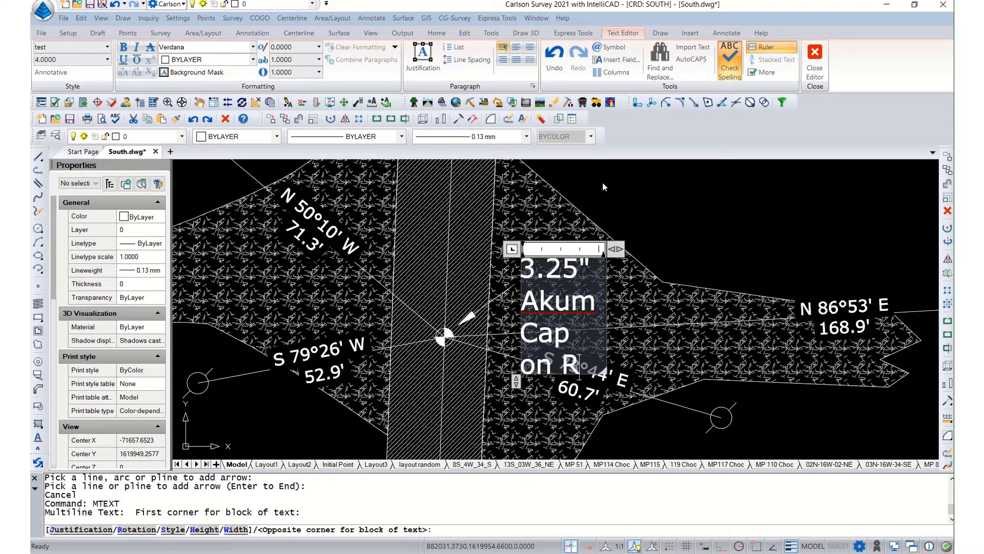
pyautogui.write('eba')
pyautogui.press('BackSpace')
pyautogui.press('BackSpace')
pyautogui.press('BackSpace')
pyautogui.write('5/')
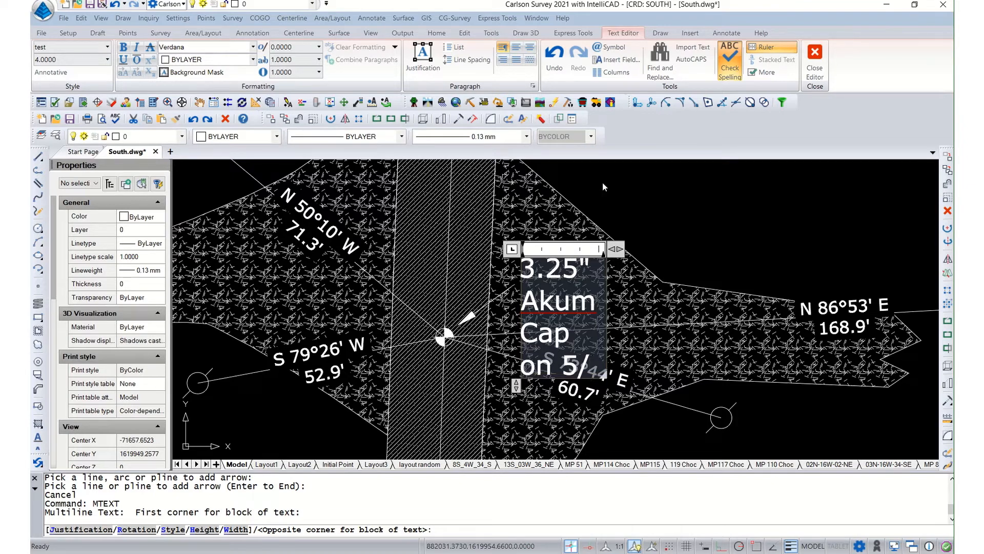
pyautogui.write('8')
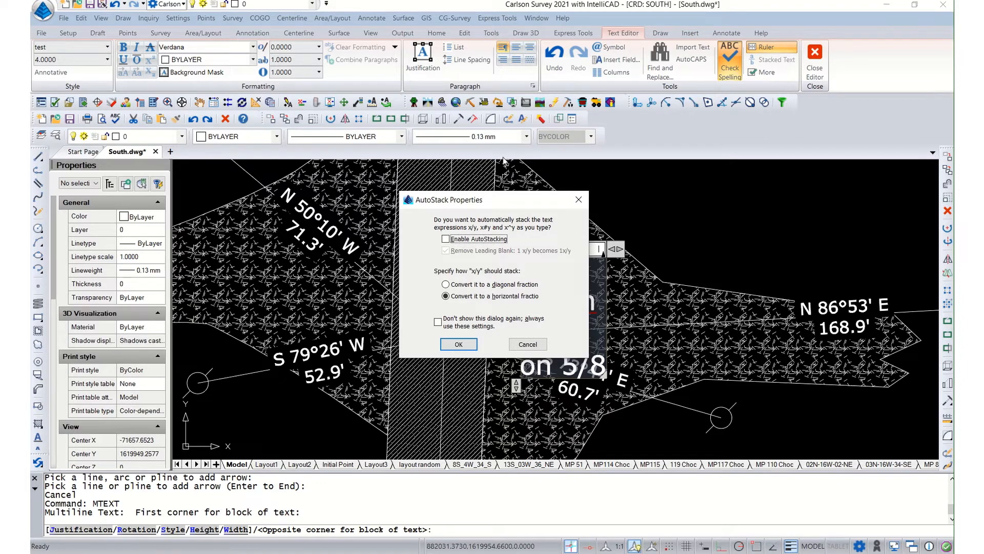
pyautogui.click(459, 344)
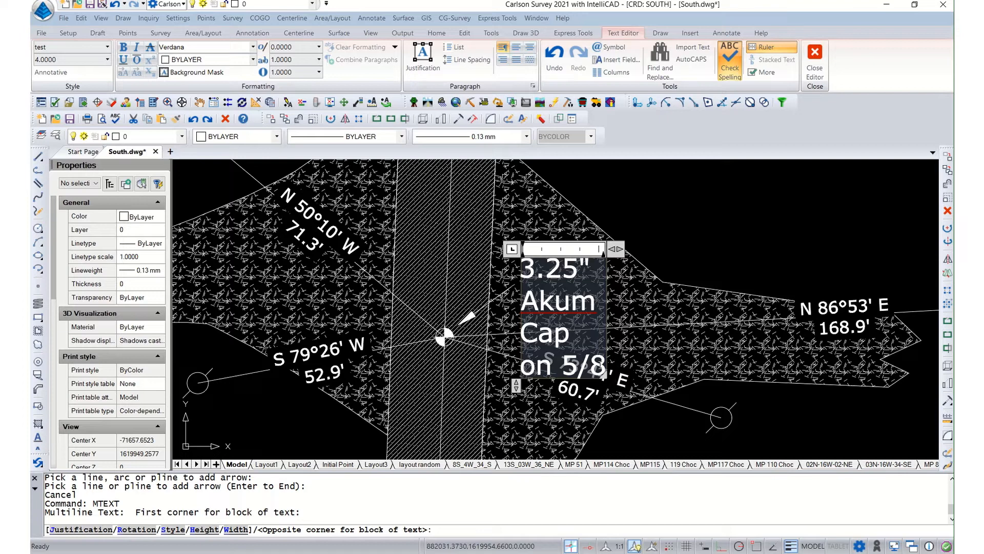
pyautogui.press('Return')
pyautogui.write('Rebar')
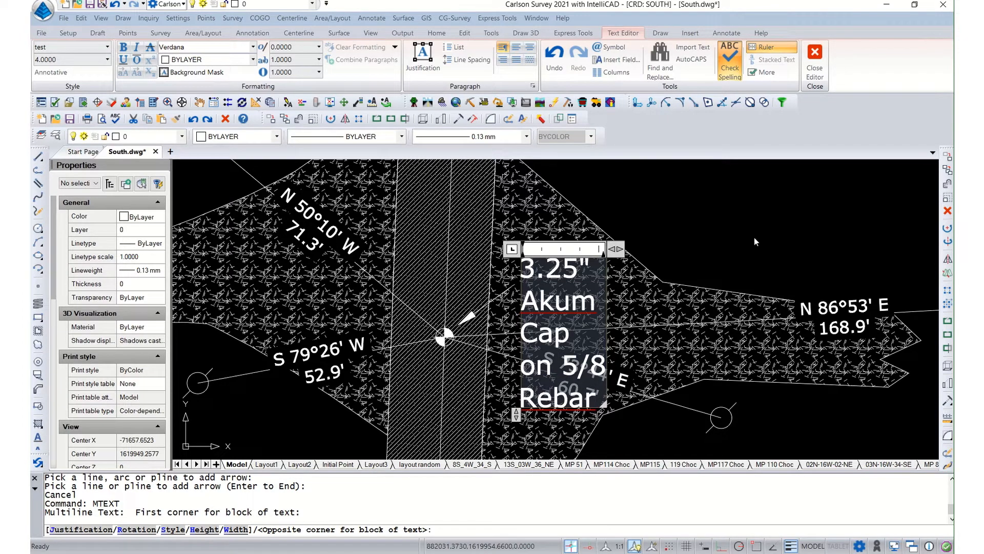
pyautogui.click(718, 225)
# - Widen the cap note's text frame so the wording wraps onto three lines, and deselect it
pyautogui.click(568, 303)
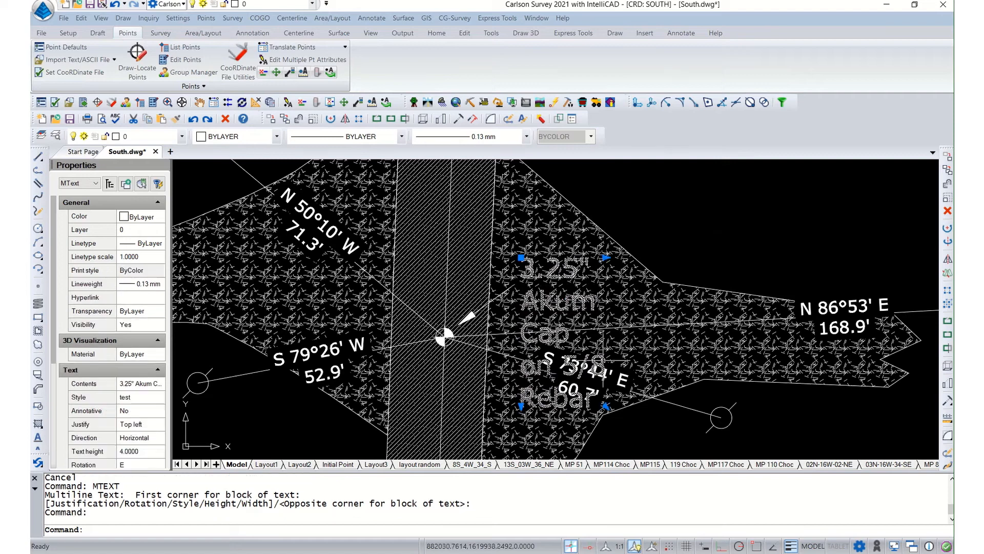
pyautogui.click(606, 406)
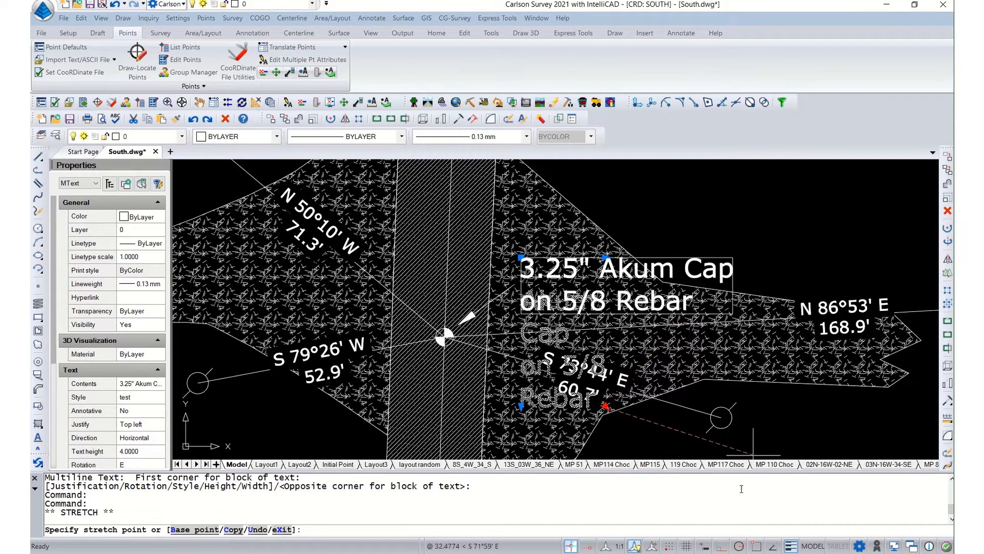
pyautogui.click(687, 333)
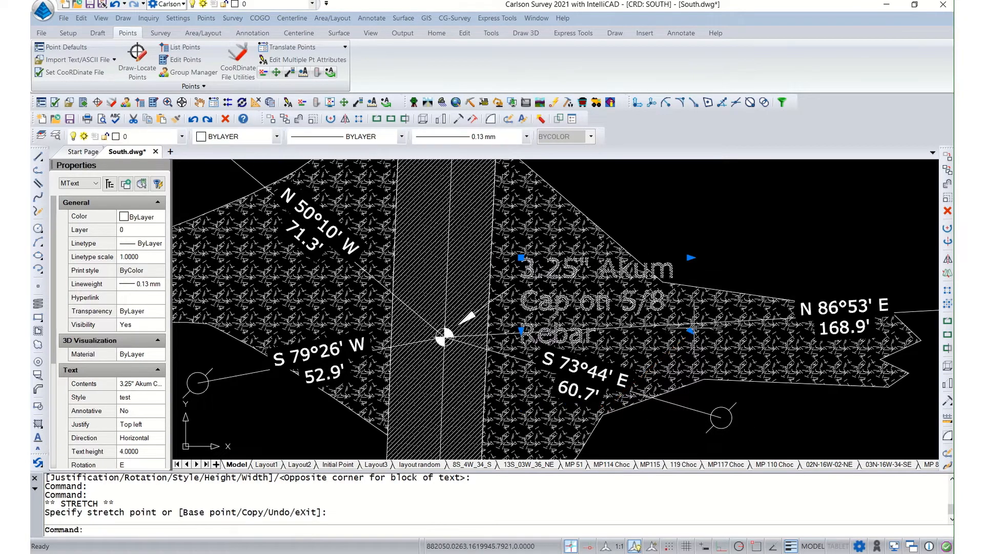
pyautogui.click(740, 236)
pyautogui.press('Escape')
pyautogui.press('Escape')
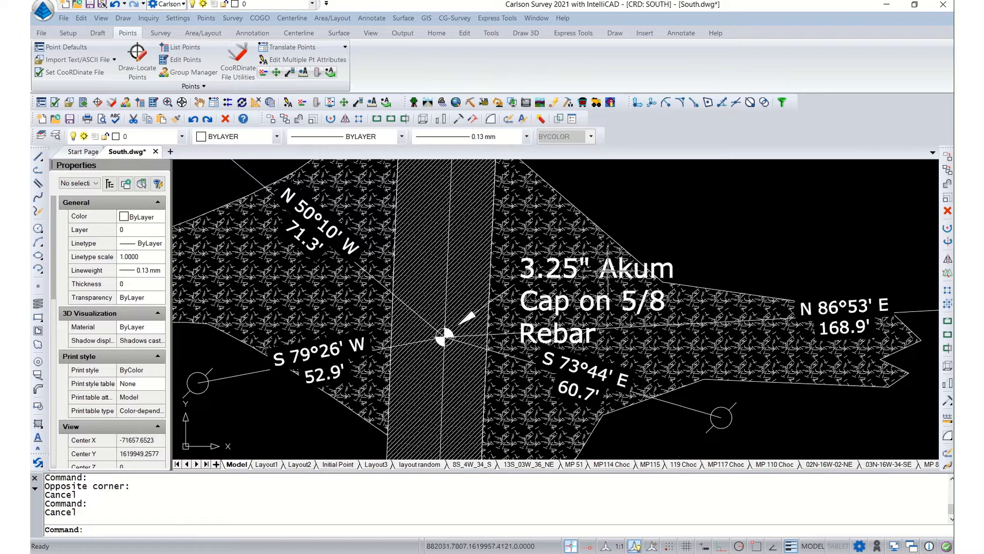
# - Move the cap note up above the S 73°44' E label and correct "Akum" to "Alum" in its text
pyautogui.click(658, 267)
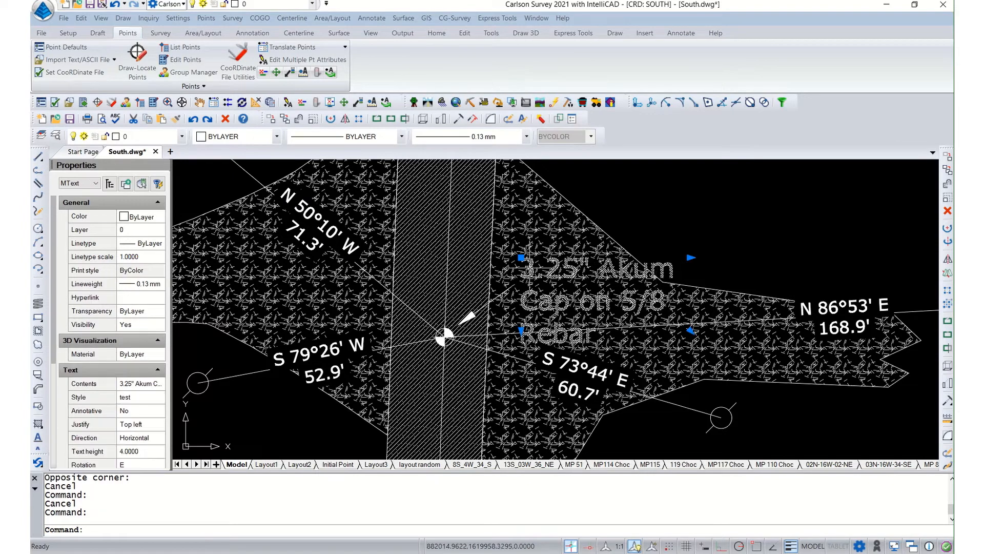
pyautogui.click(521, 257)
pyautogui.click(523, 209)
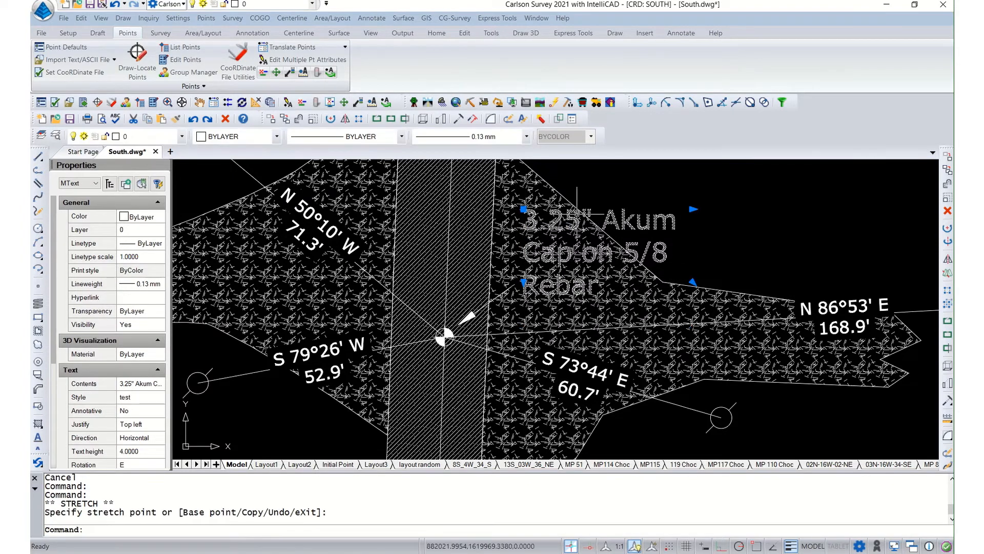
pyautogui.doubleClick(633, 220)
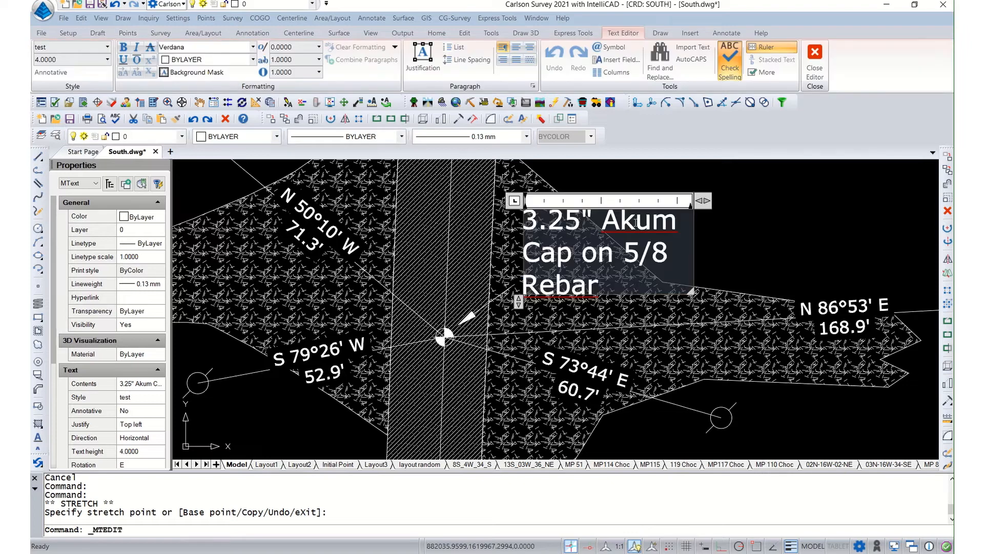
pyautogui.press('BackSpace')
pyautogui.write('l')
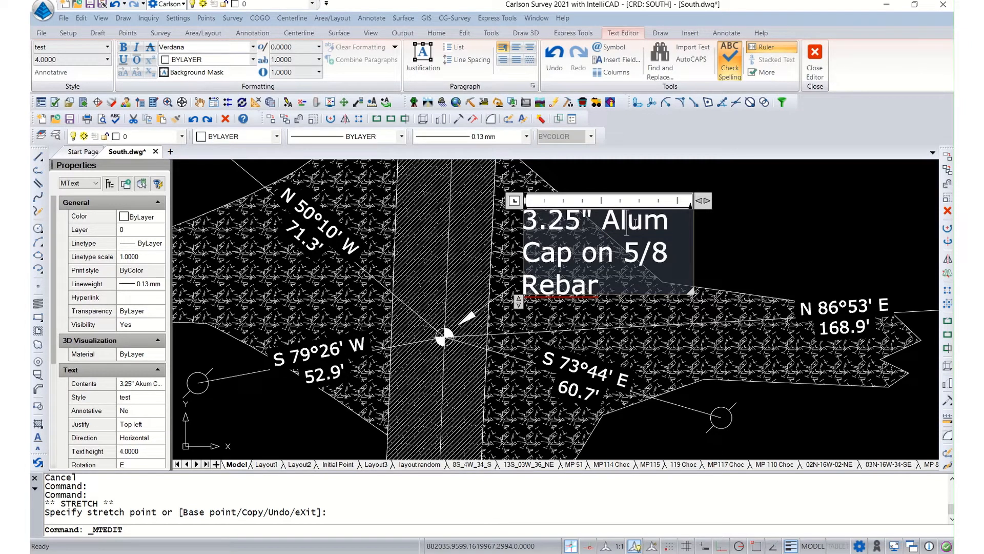
pyautogui.click(717, 253)
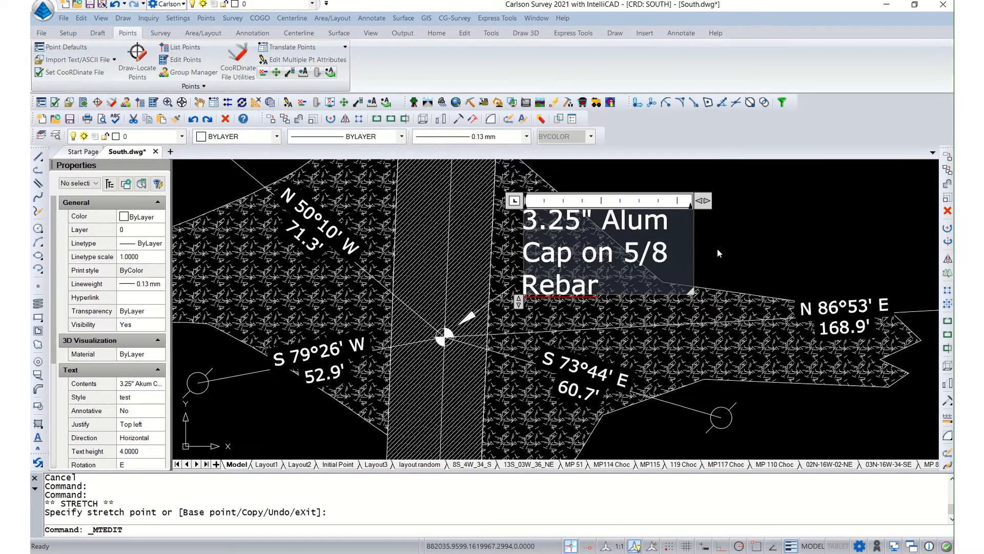
# - Move the cap note northeast out of the hatch into the clear area and deselect it
pyautogui.click(618, 218)
pyautogui.click(605, 221)
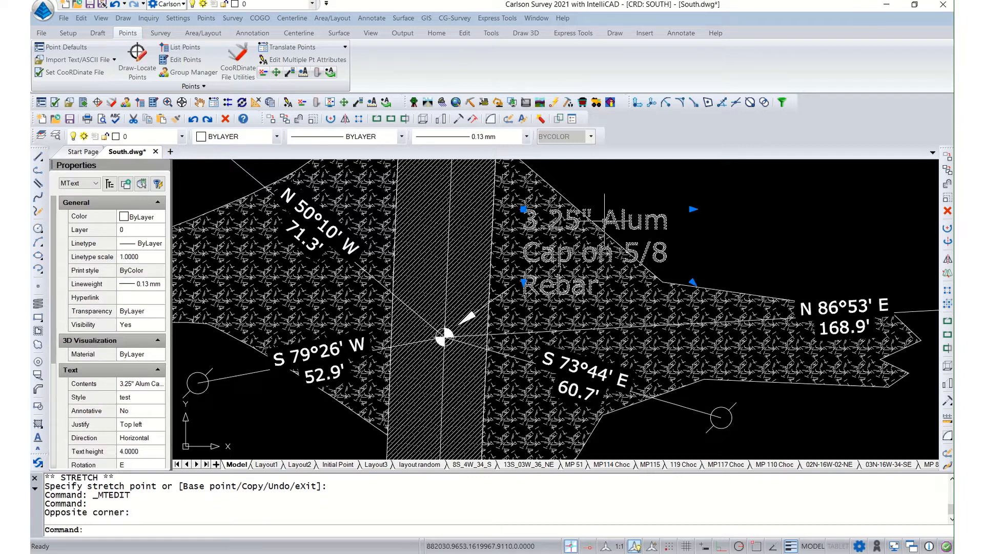
pyautogui.click(523, 209)
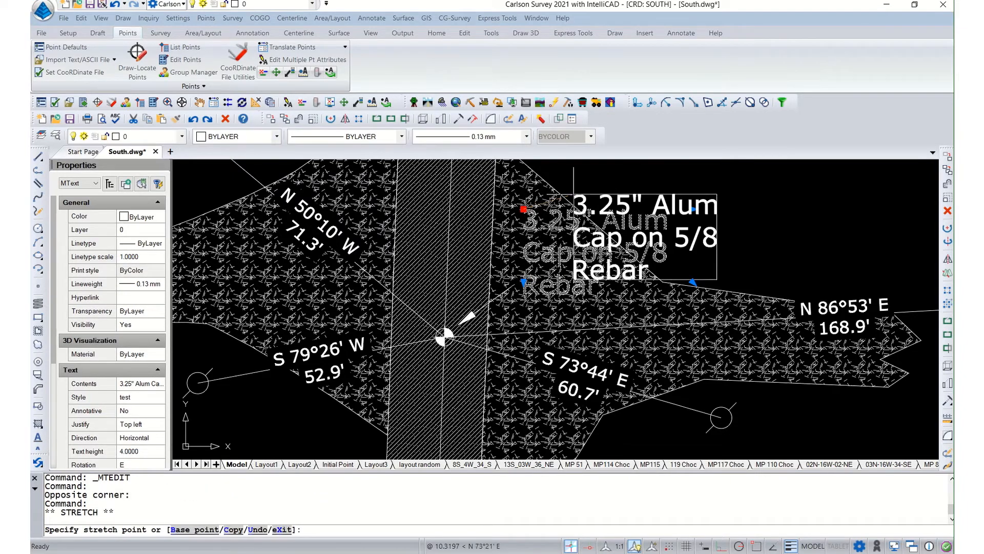
pyautogui.click(635, 162)
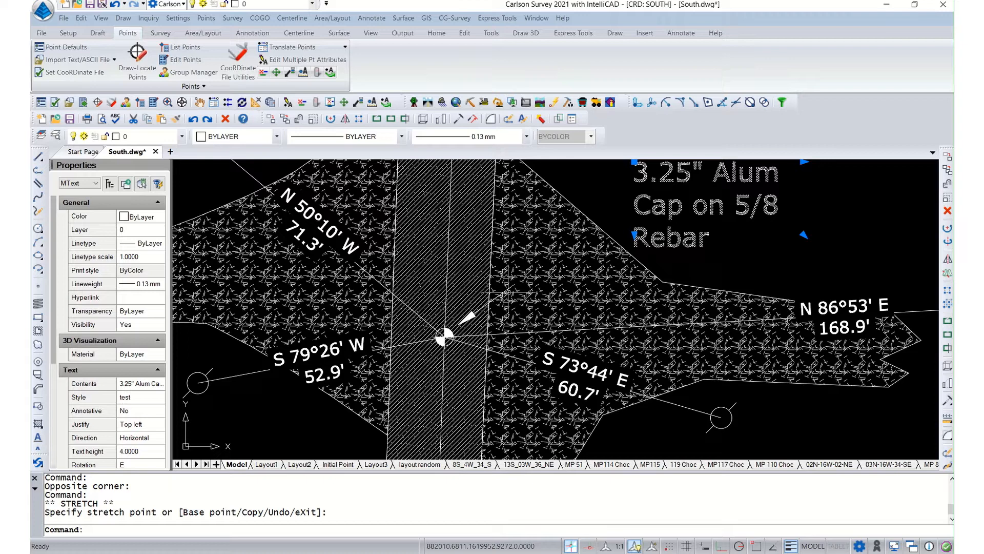
pyautogui.press('Escape')
# - Stretch the northeast end of the arrow leader line to just beside the cap note, and deselect the line
pyautogui.click(509, 290)
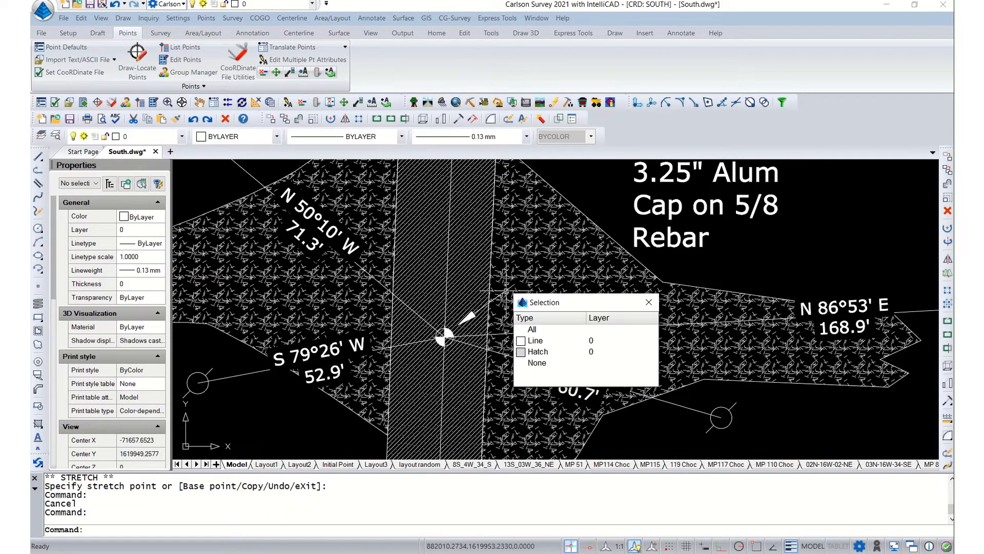
pyautogui.click(536, 341)
pyautogui.click(511, 286)
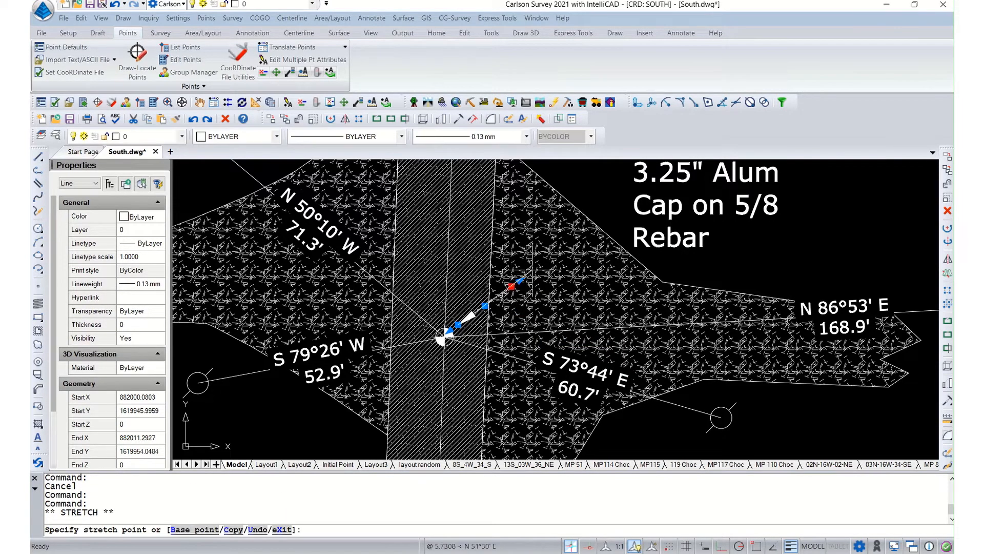
pyautogui.click(610, 220)
pyautogui.click(717, 270)
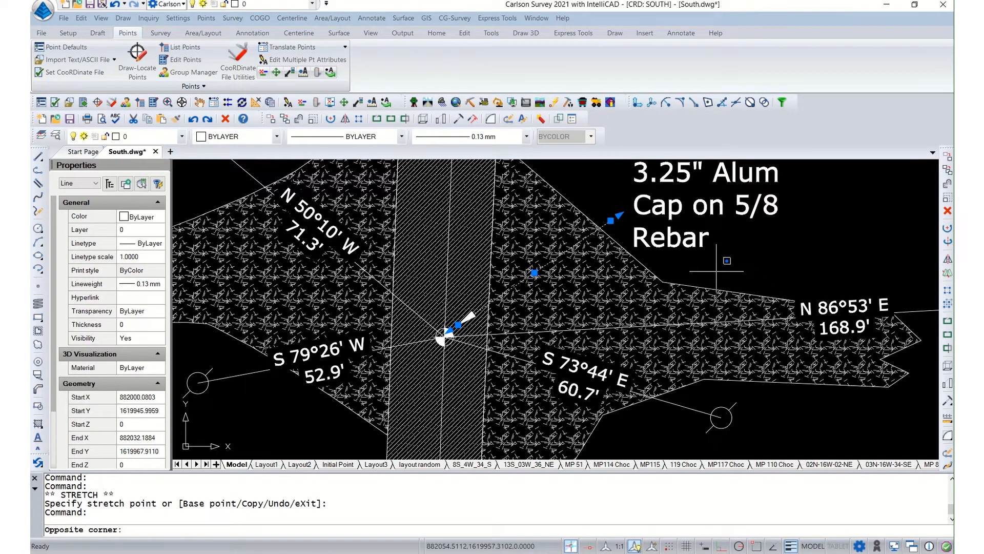
pyautogui.press('Escape')
pyautogui.press('Escape')
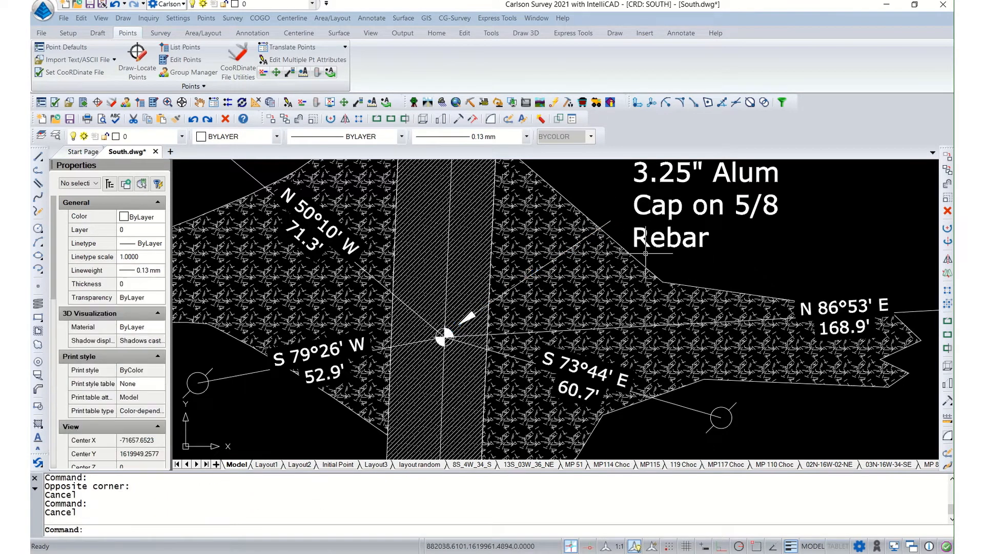
# - Switch to layout 14S-22W-19_SE and, inside its viewport, shift the cap note slightly up and toward the road
pyautogui.click(207, 464)
pyautogui.click(233, 463)
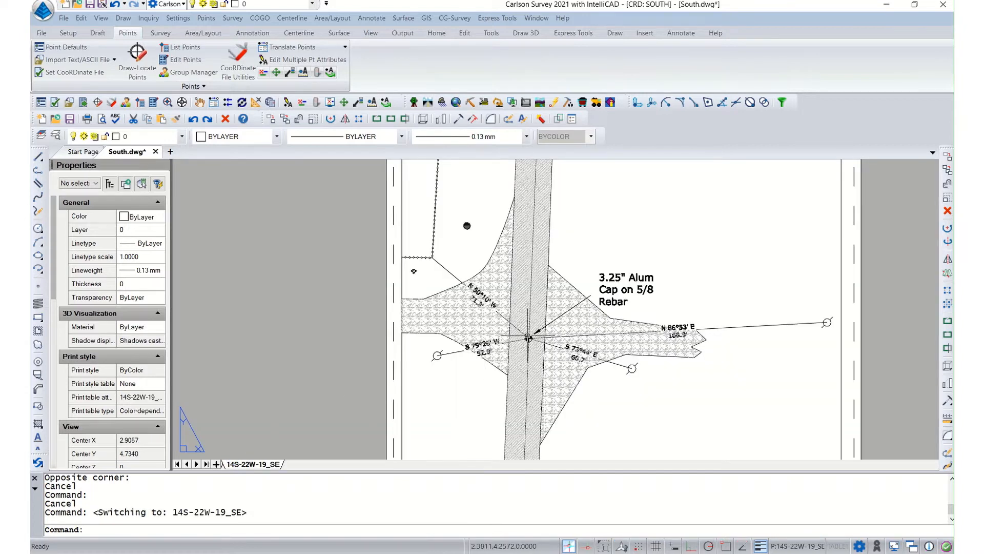
pyautogui.doubleClick(603, 282)
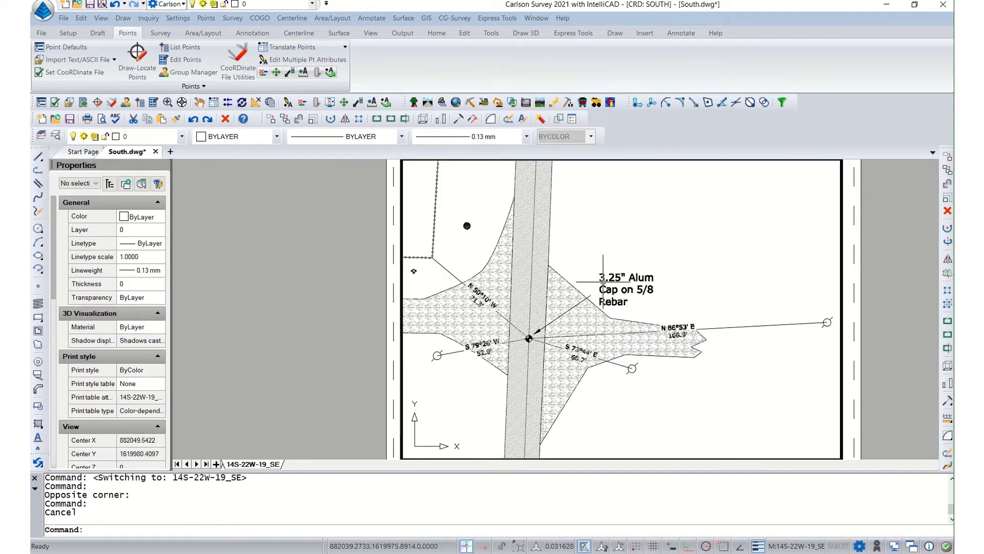
pyautogui.click(603, 282)
pyautogui.click(600, 273)
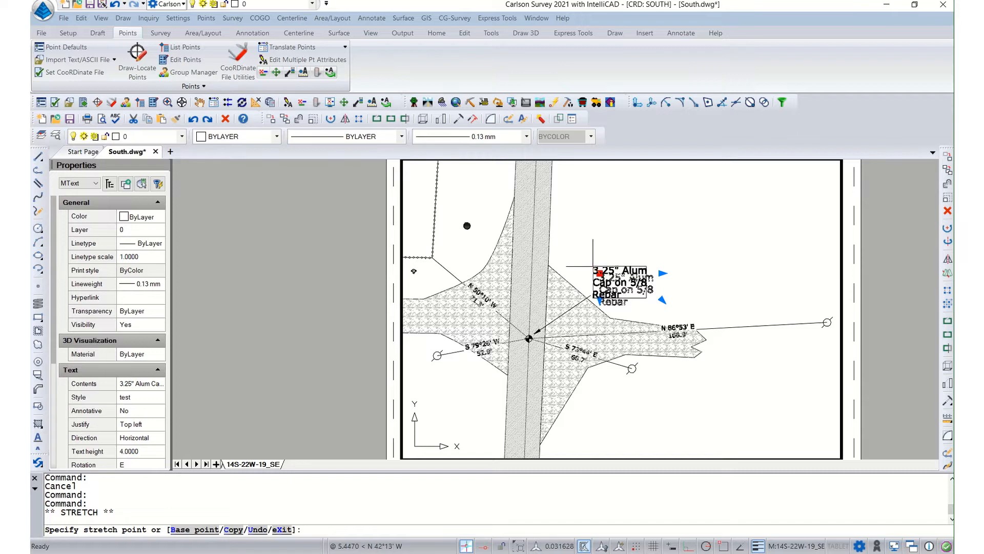
pyautogui.click(593, 266)
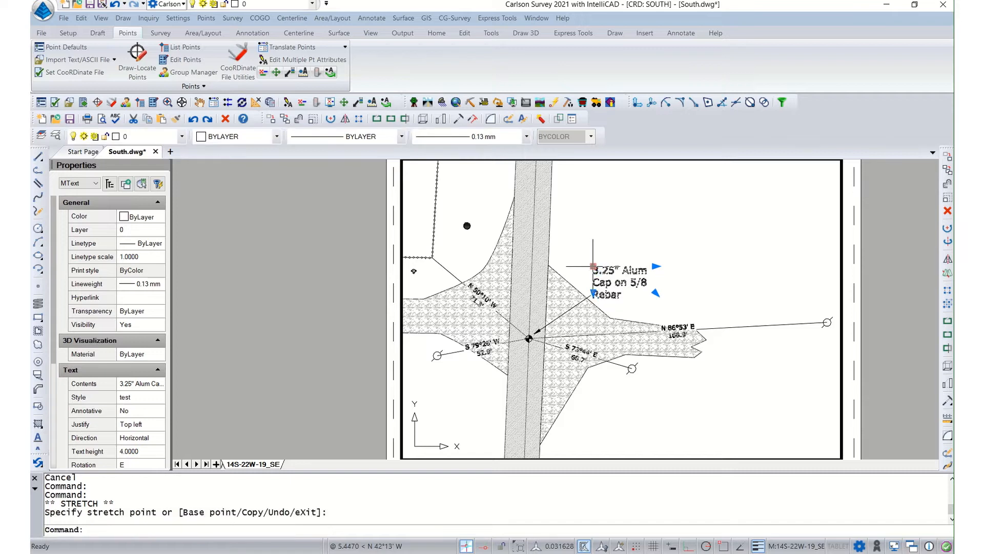
# - Set the cap note's text height to 3 and deselect it
pyautogui.click(142, 448)
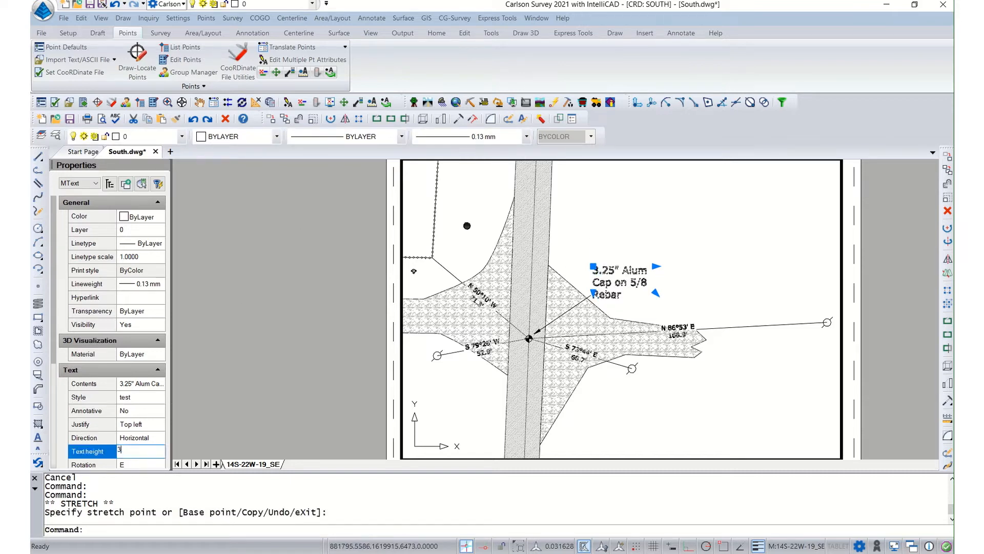
pyautogui.press('Tab')
pyautogui.press('Escape')
pyautogui.press('Escape')
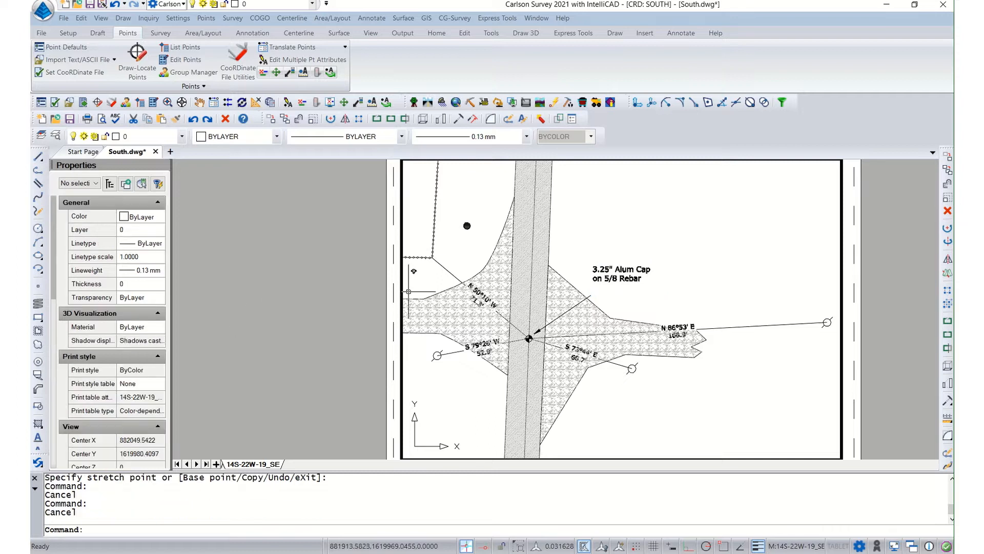
# - Move the cap note slightly down beside the upper end of its arrow leader, and return to paper space
pyautogui.click(593, 266)
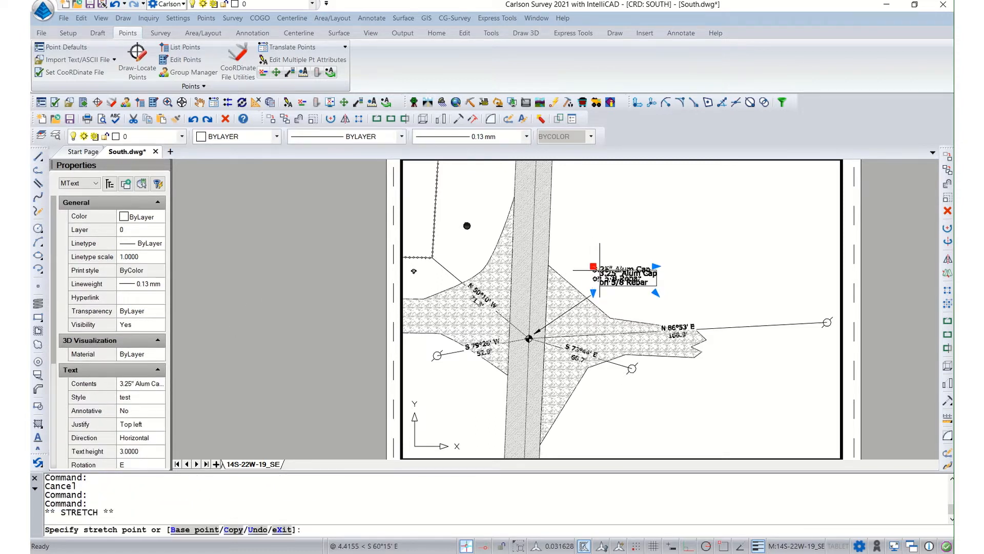
pyautogui.click(594, 280)
pyautogui.doubleClick(400, 318)
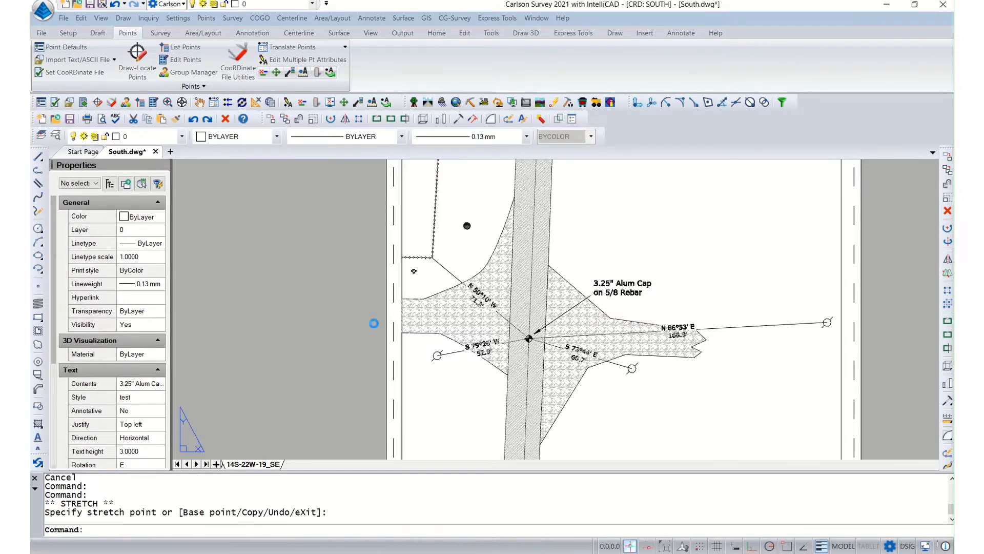
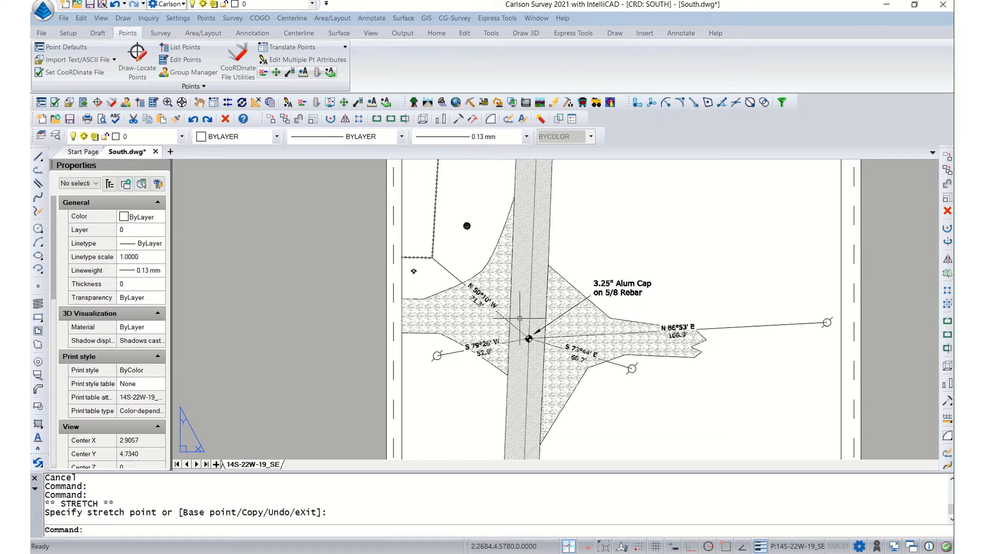
# - Examine the whole layout sheet, from the section diagram down to the road intersection and the lower border
pyautogui.scroll(-3, 482, 295)
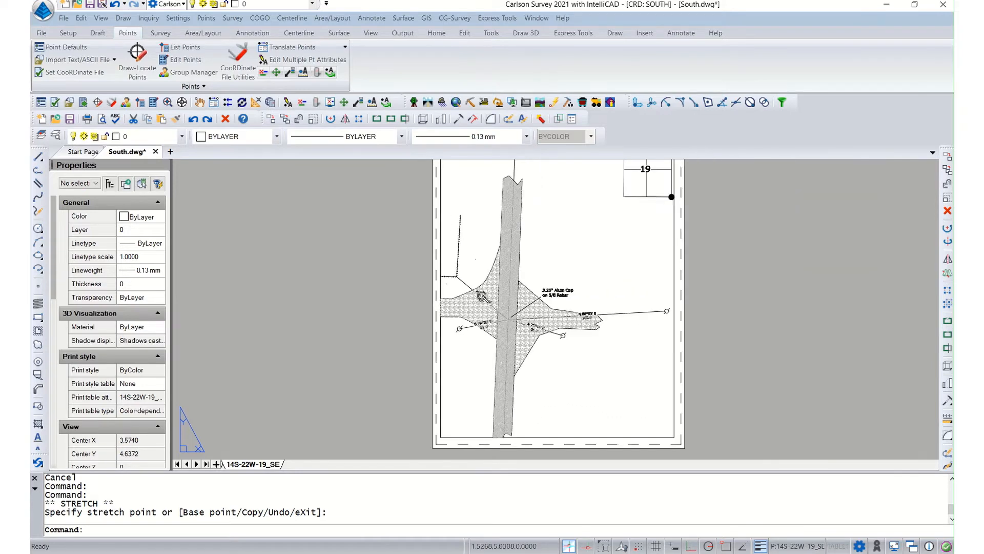
pyautogui.scroll(2, 482, 296)
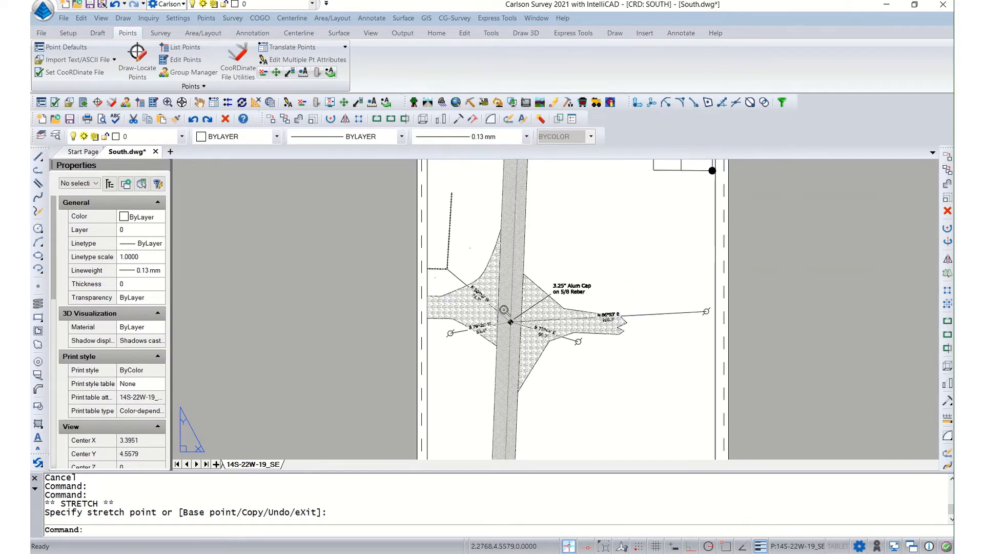
pyautogui.scroll(-1, 503, 309)
pyautogui.scroll(-1, 561, 264)
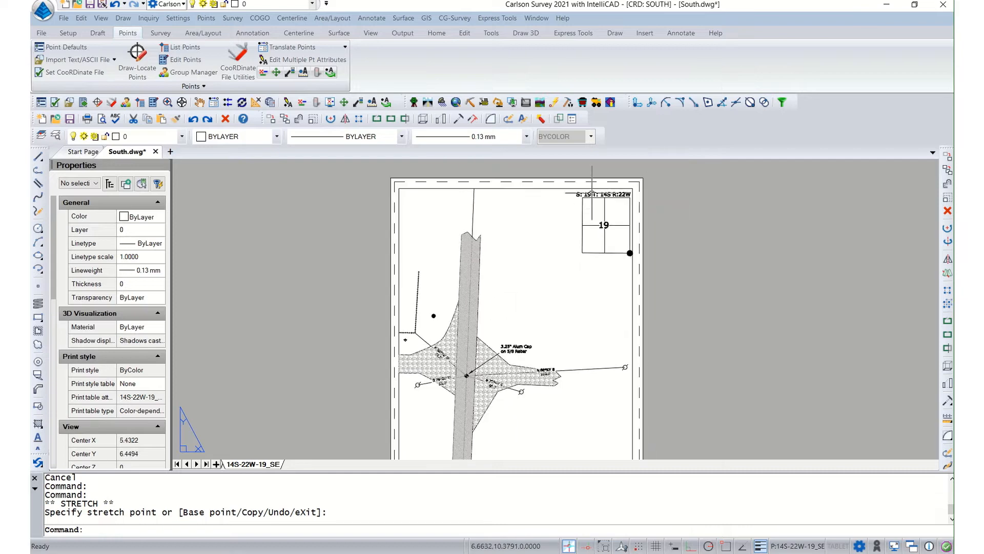
pyautogui.scroll(2, 592, 194)
pyautogui.scroll(-1, 593, 194)
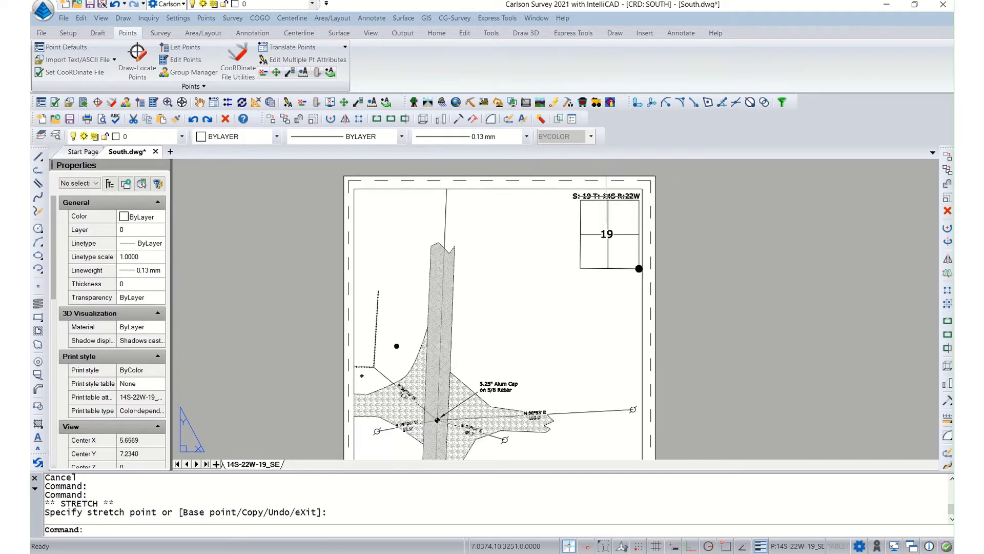
pyautogui.moveTo(522, 308); pyautogui.dragTo(515, 269, button='middle')
pyautogui.moveTo(499, 318); pyautogui.dragTo(522, 278, button='middle')
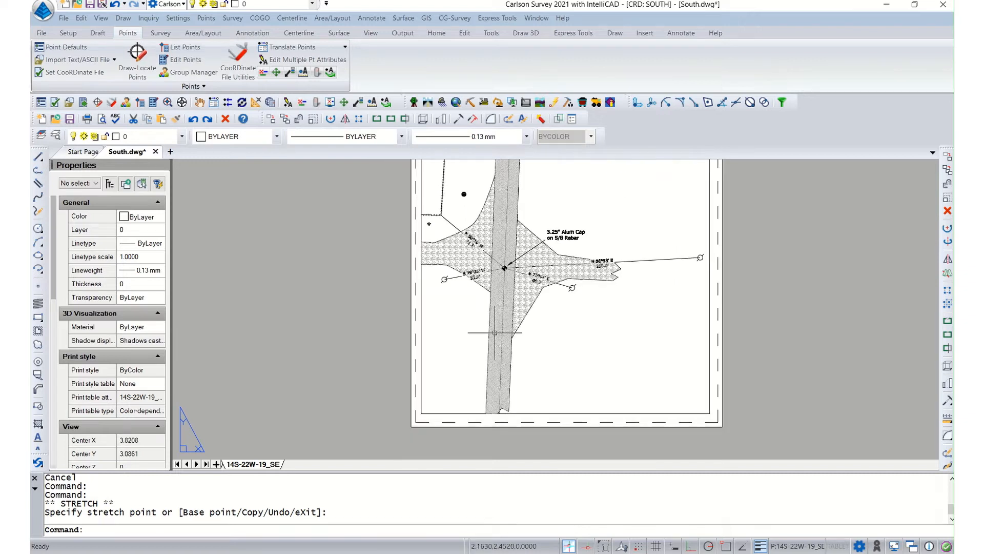
pyautogui.moveTo(500, 347); pyautogui.dragTo(493, 365, button='middle')
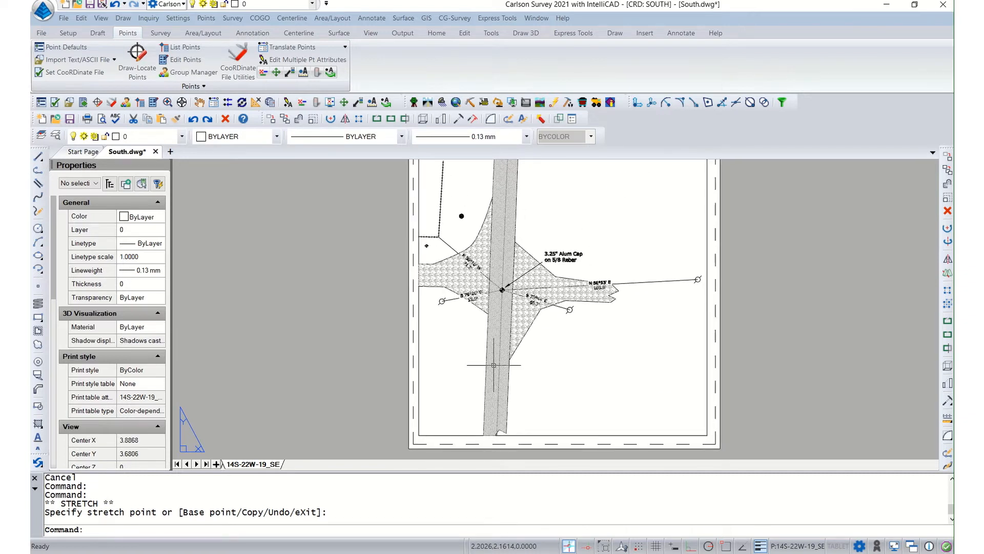
pyautogui.moveTo(562, 372); pyautogui.dragTo(546, 415, button='middle')
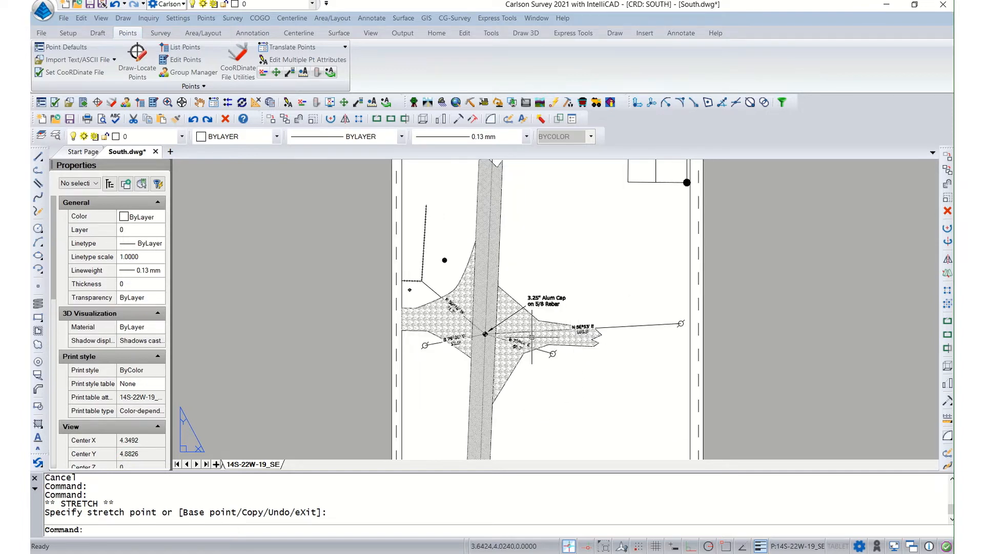
pyautogui.scroll(-2, 541, 317)
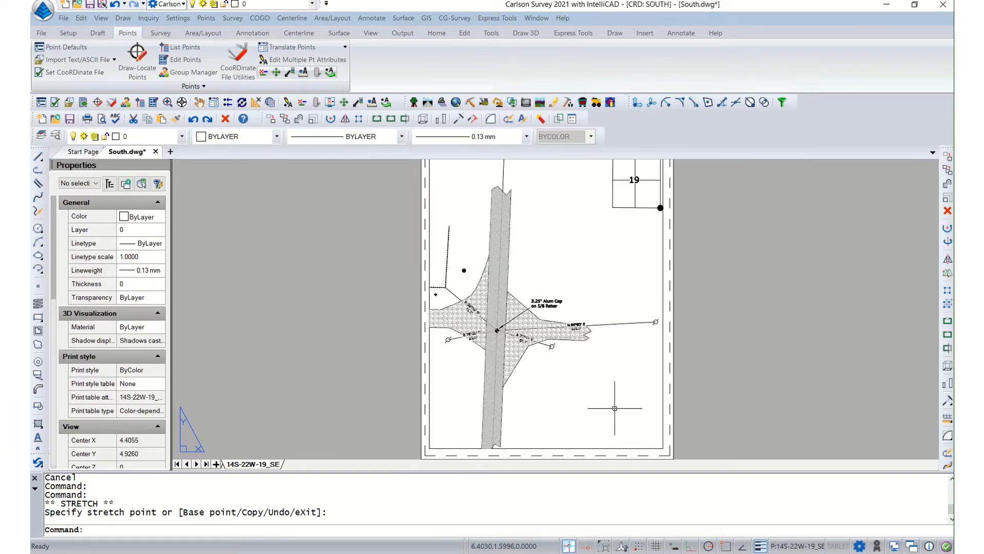
pyautogui.moveTo(556, 336); pyautogui.dragTo(554, 382, button='middle')
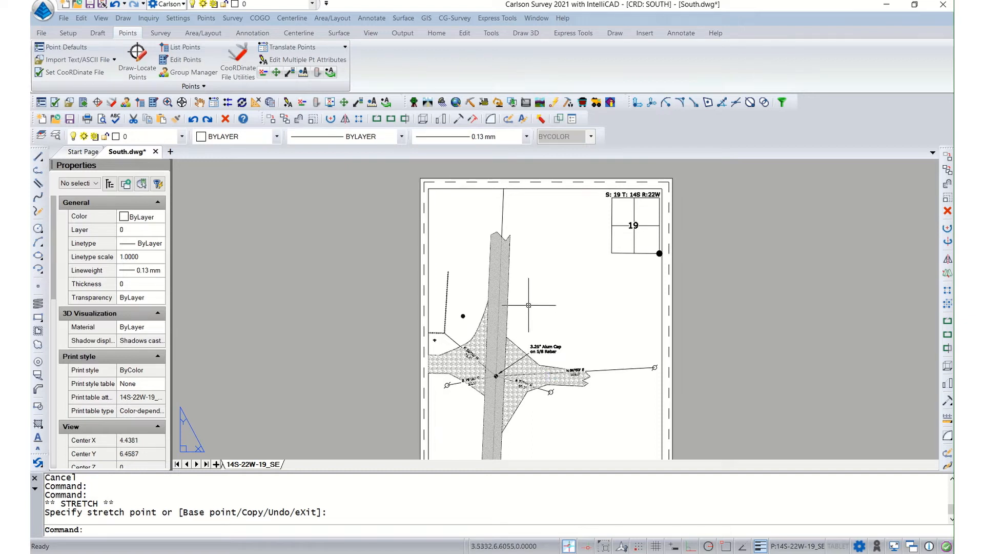
pyautogui.moveTo(528, 305); pyautogui.dragTo(524, 317, button='middle')
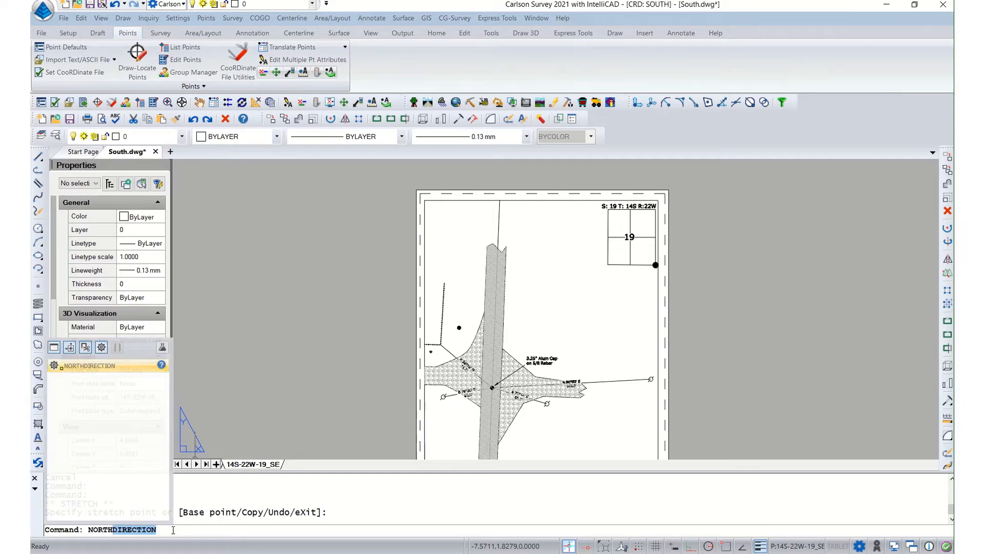
# - Run NARROW and place the NORTH01 north arrow on the sheet, in the open area east of the road
pyautogui.press('BackSpace')
pyautogui.press('BackSpace')
pyautogui.press('BackSpace')
pyautogui.press('BackSpace')
pyautogui.press('BackSpace')
pyautogui.press('BackSpace')
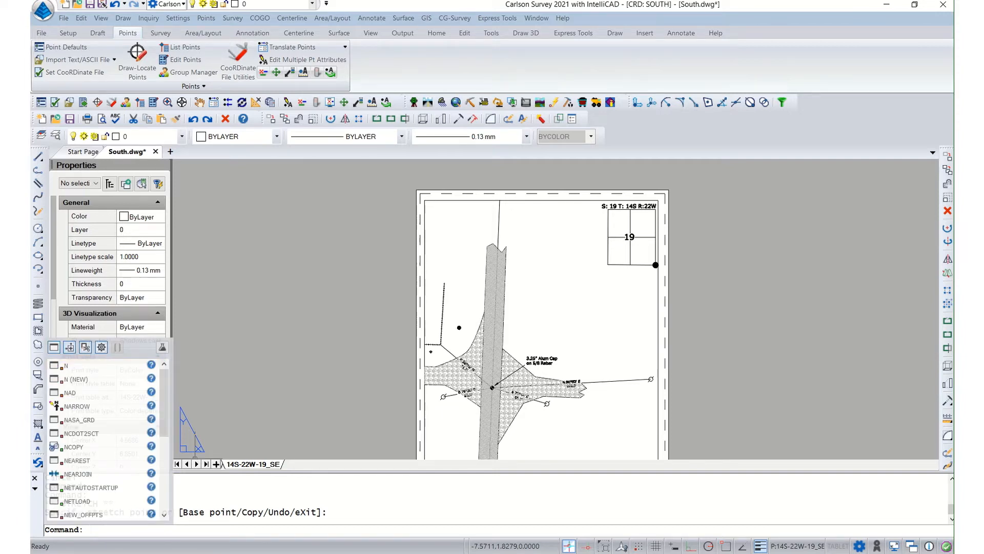
pyautogui.write('narro')
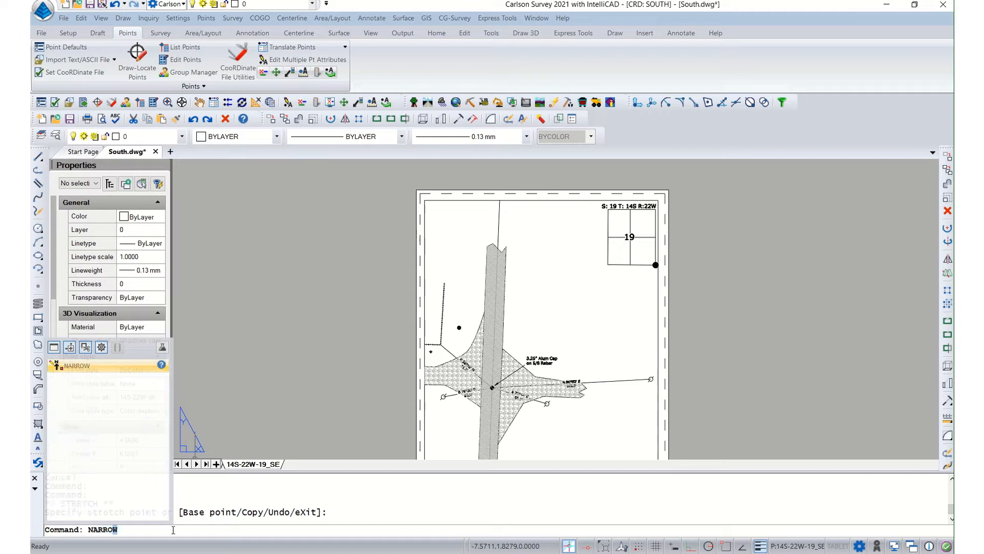
pyautogui.press('Return')
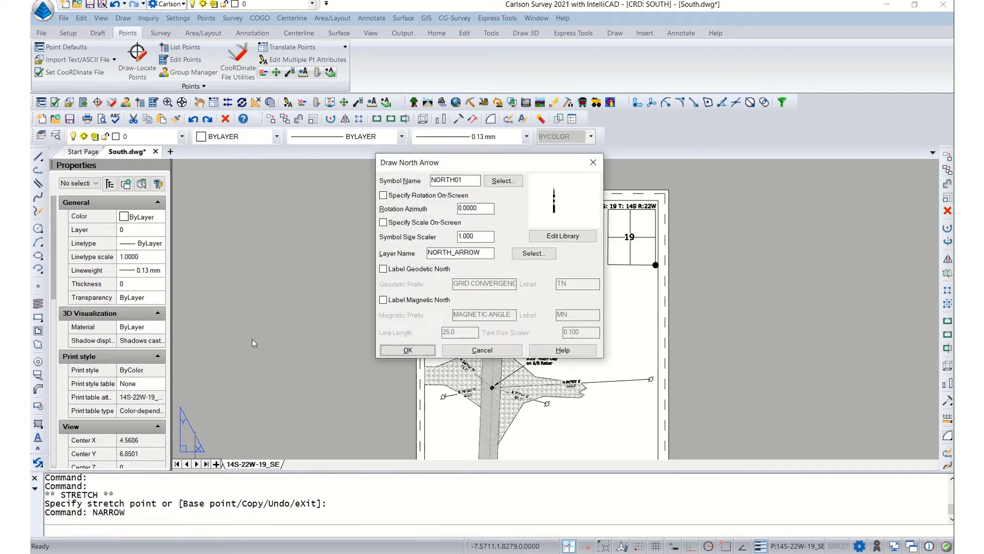
pyautogui.click(418, 351)
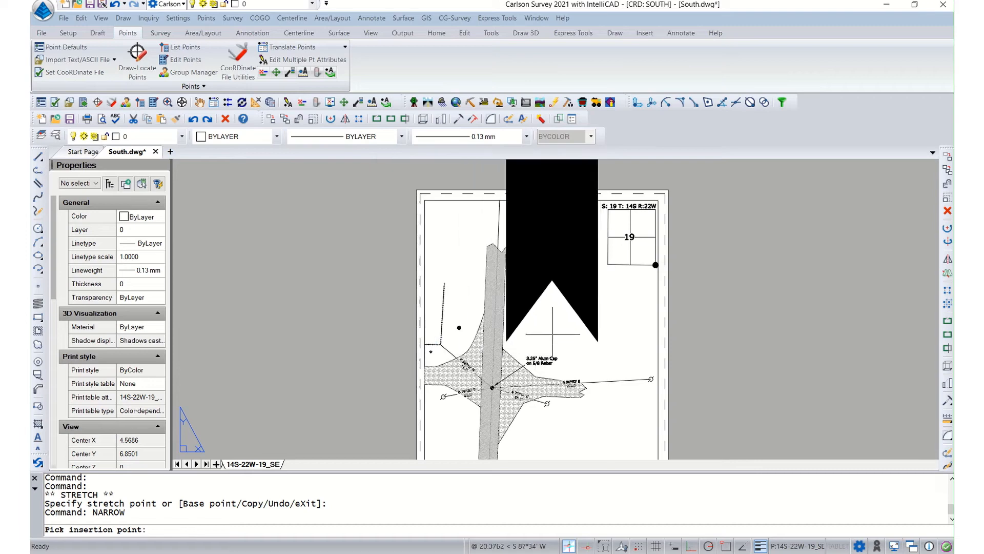
pyautogui.click(573, 360)
# - Set the north arrow's X and Y scale to 2 and deselect it
pyautogui.scroll(-5, 611, 243)
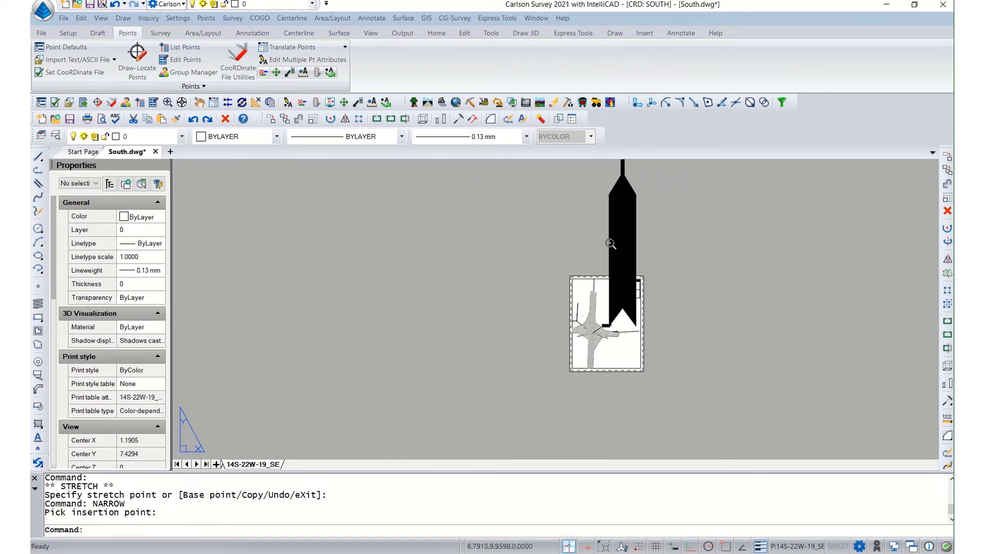
pyautogui.click(628, 201)
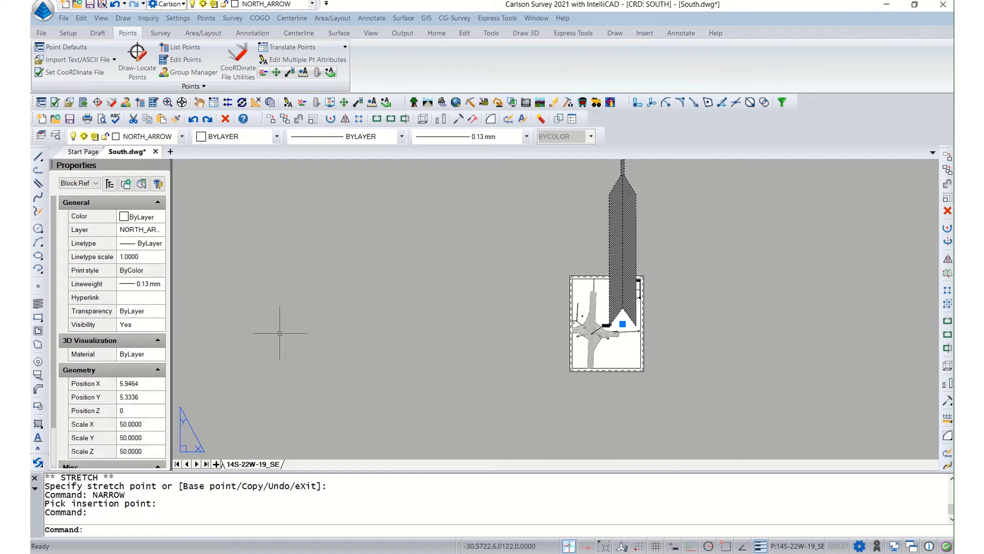
pyautogui.click(142, 425)
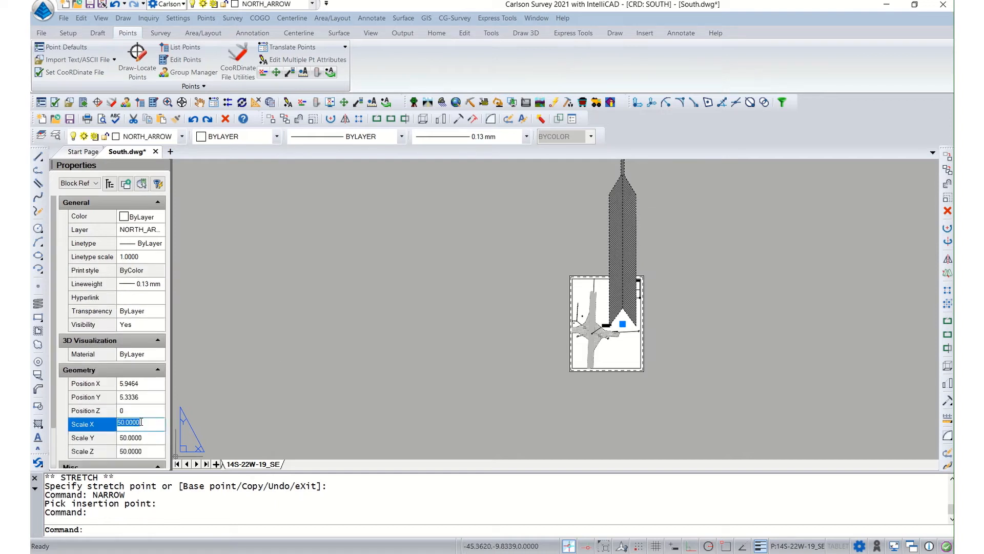
pyautogui.write('2')
pyautogui.press('Return')
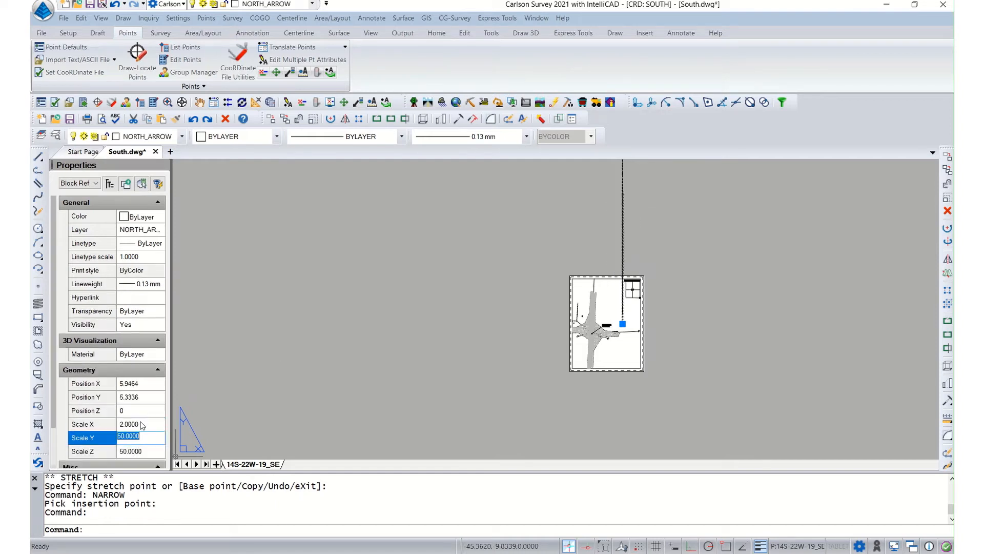
pyautogui.press('Tab')
pyautogui.scroll(3, 625, 305)
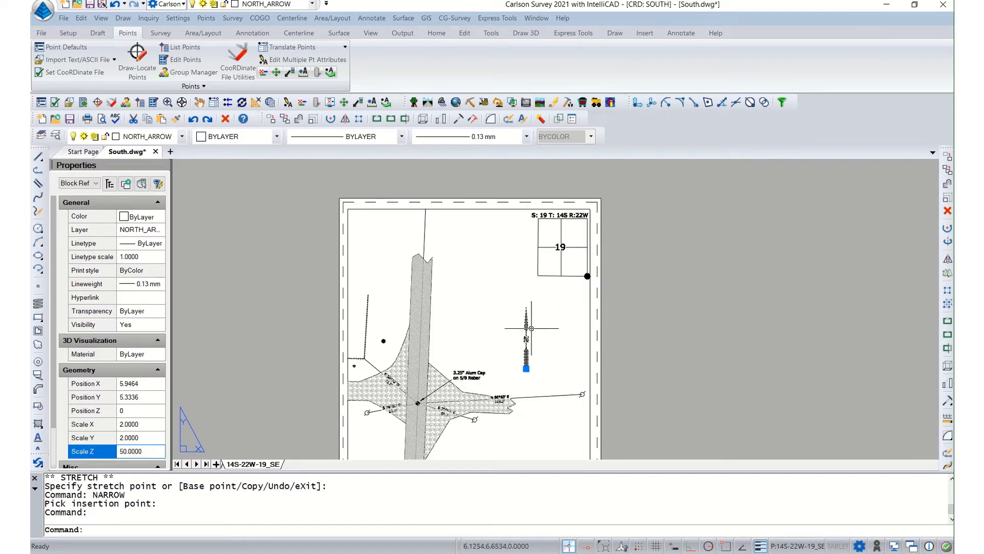
pyautogui.press('Escape')
pyautogui.press('Escape')
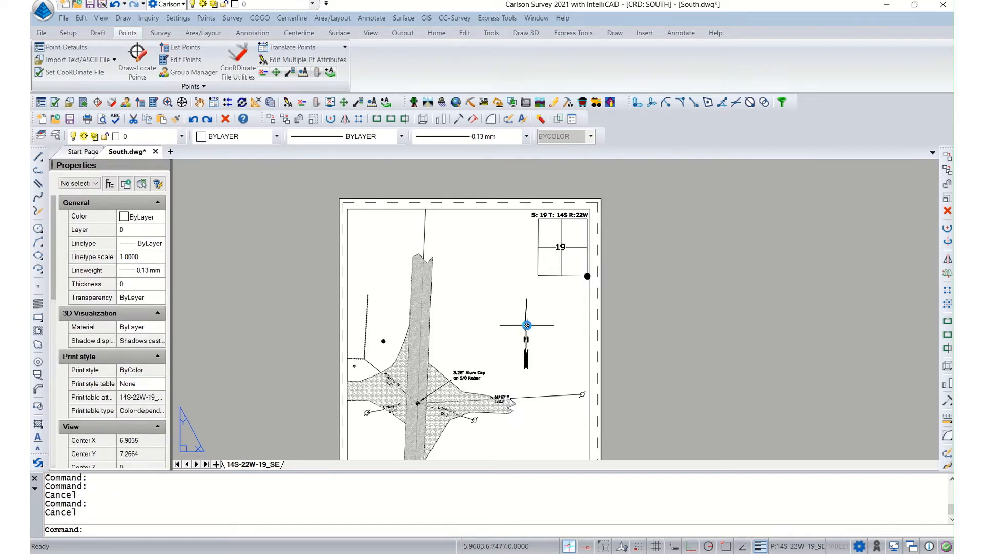
# - Move the north arrow up to just west of the section 19 diagram, level with its lower edge
pyautogui.click(527, 331)
pyautogui.click(526, 368)
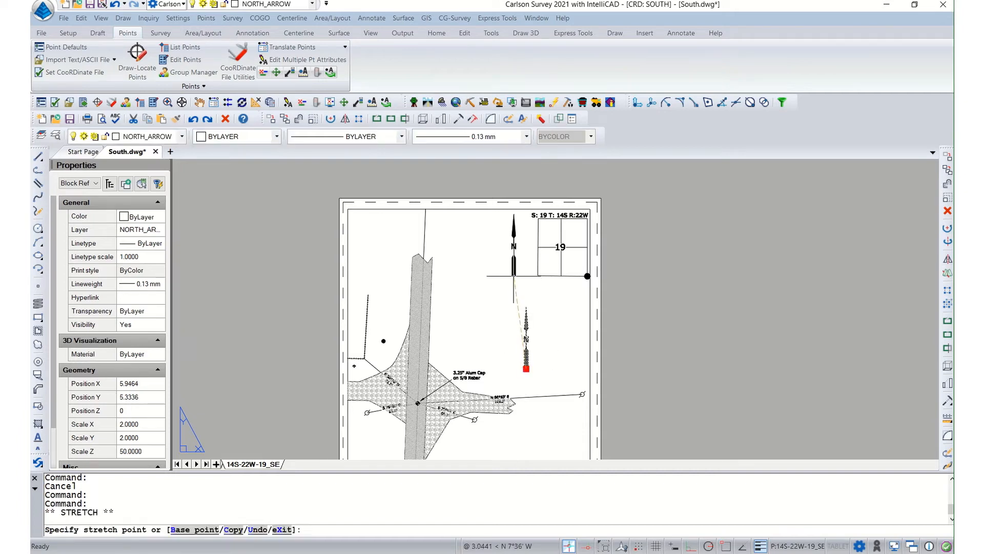
pyautogui.click(513, 275)
# - Change the north arrow's color to Red and deselect it
pyautogui.click(241, 137)
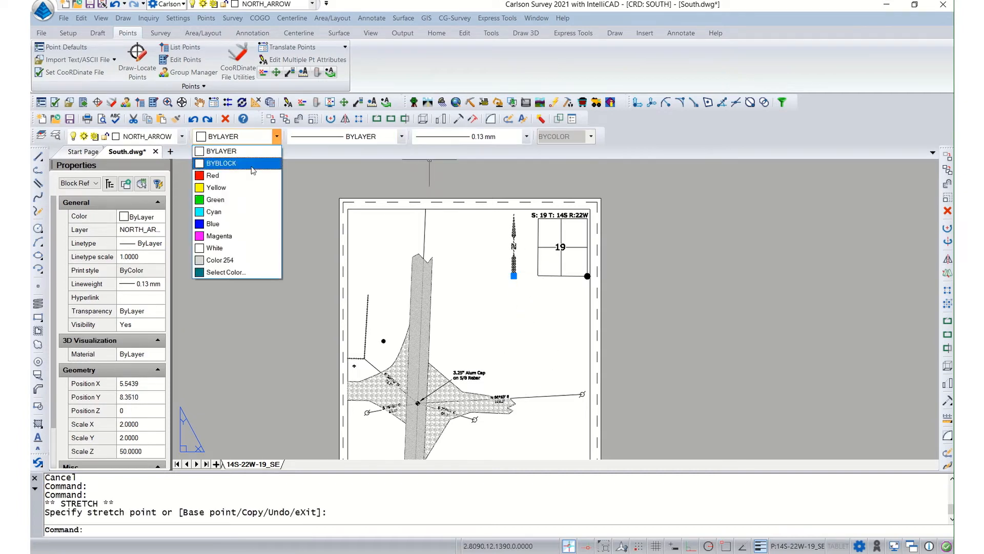
pyautogui.click(233, 174)
pyautogui.click(273, 252)
pyautogui.press('Escape')
pyautogui.press('Escape')
pyautogui.press('Escape')
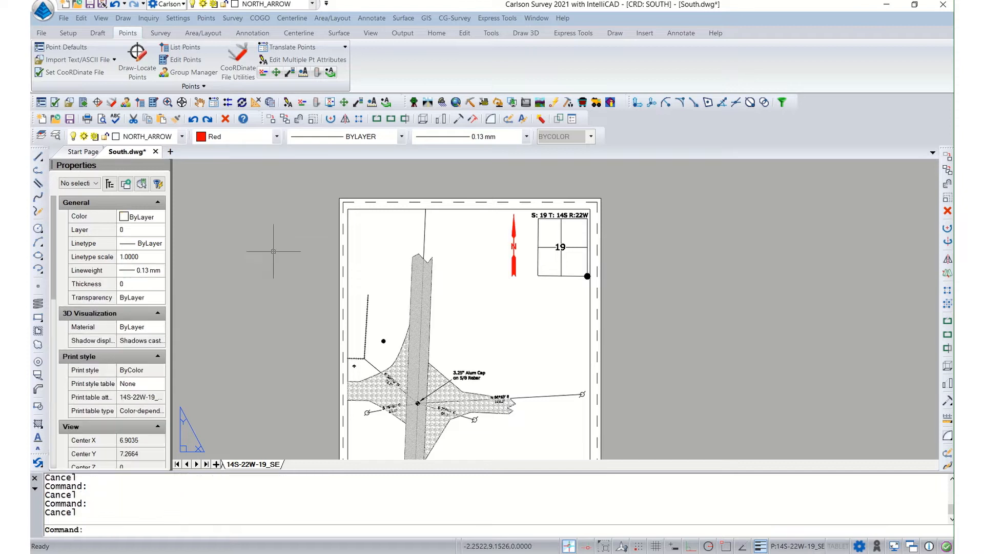
pyautogui.click(291, 276)
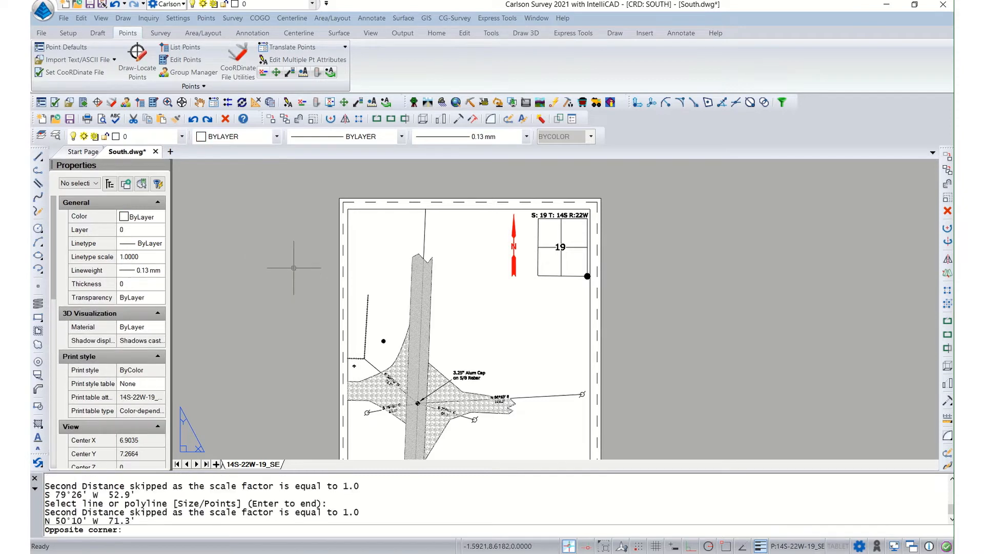
pyautogui.press('Escape')
pyautogui.press('Escape')
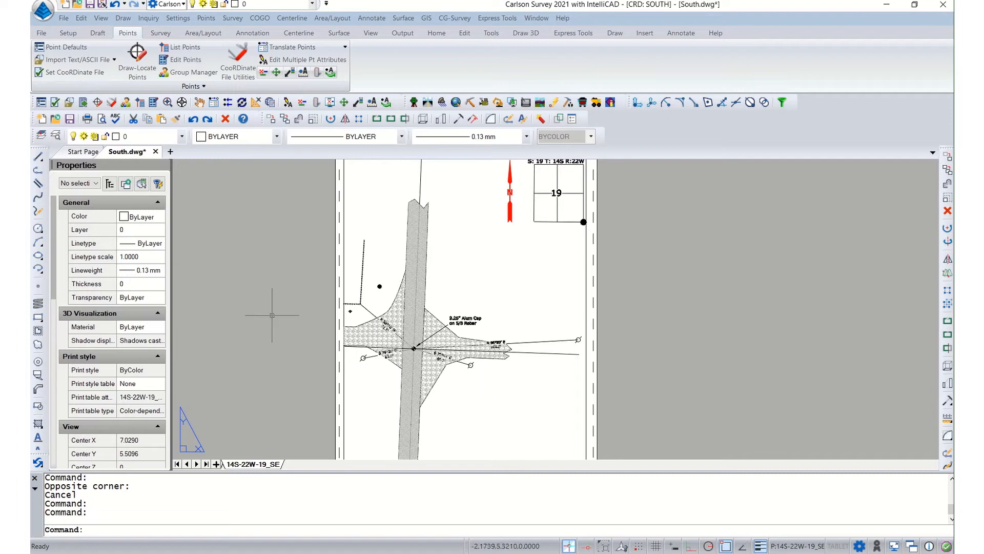
# - Activate the viewport and set the lineweight of the three section lines through the corner monument to 0.60 mm
pyautogui.scroll(2, 393, 263)
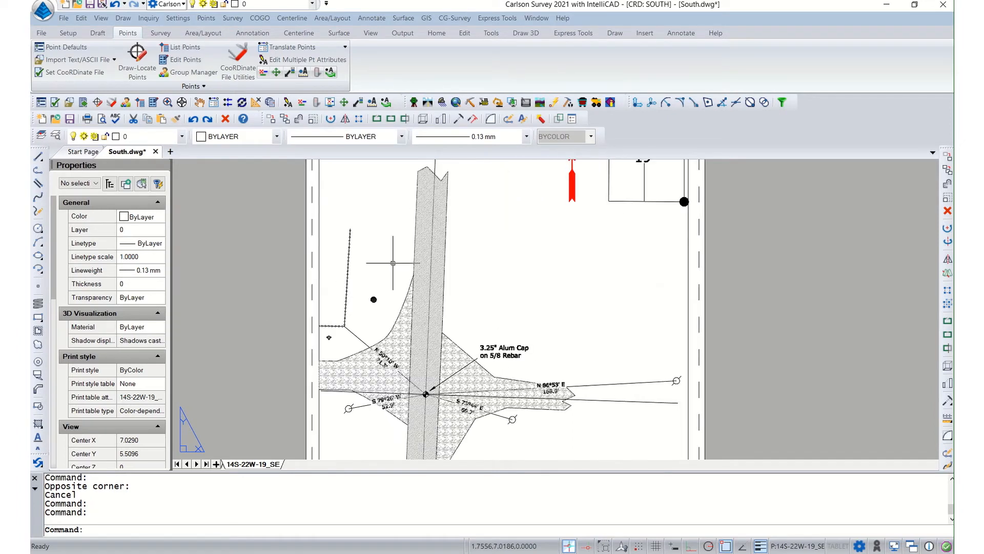
pyautogui.scroll(-2, 392, 262)
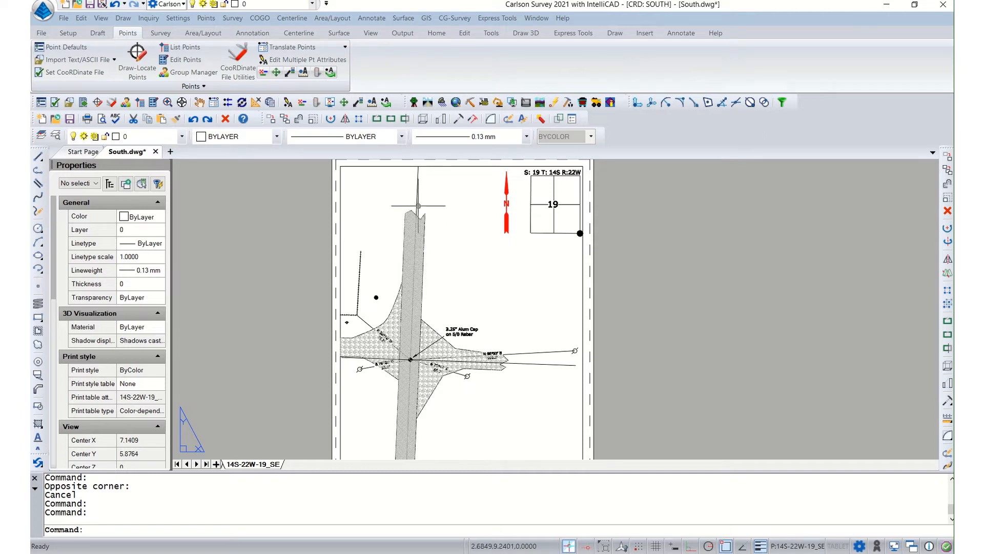
pyautogui.doubleClick(417, 203)
pyautogui.click(416, 203)
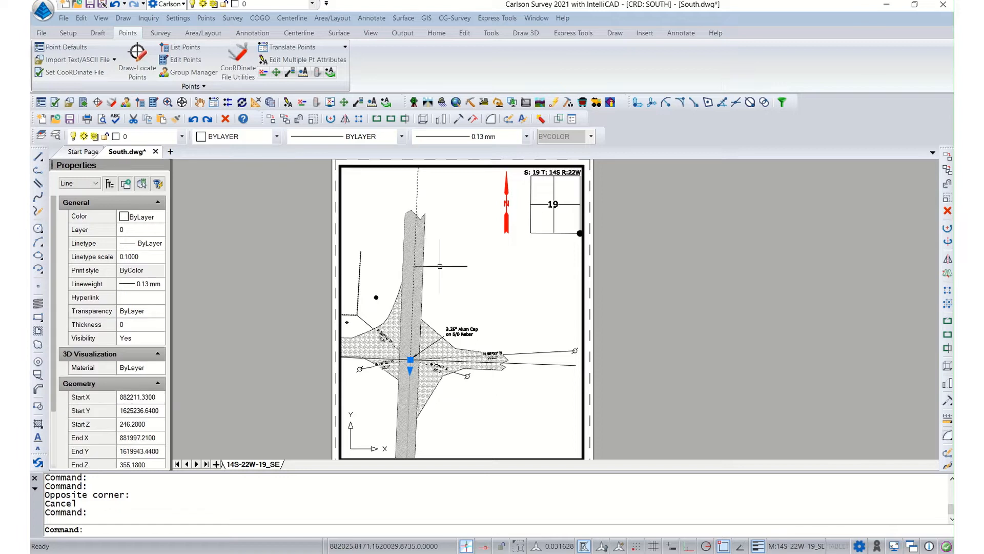
pyautogui.click(385, 363)
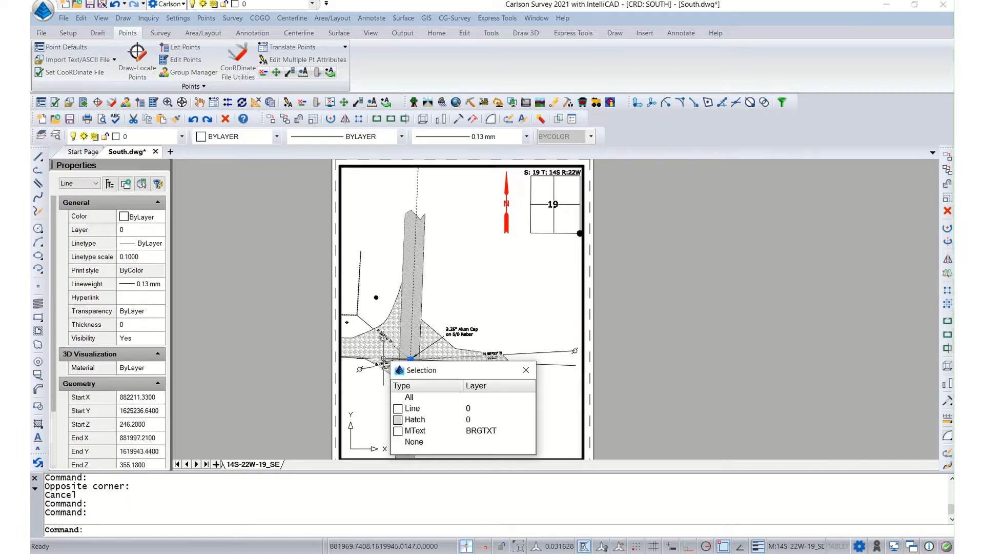
pyautogui.click(415, 414)
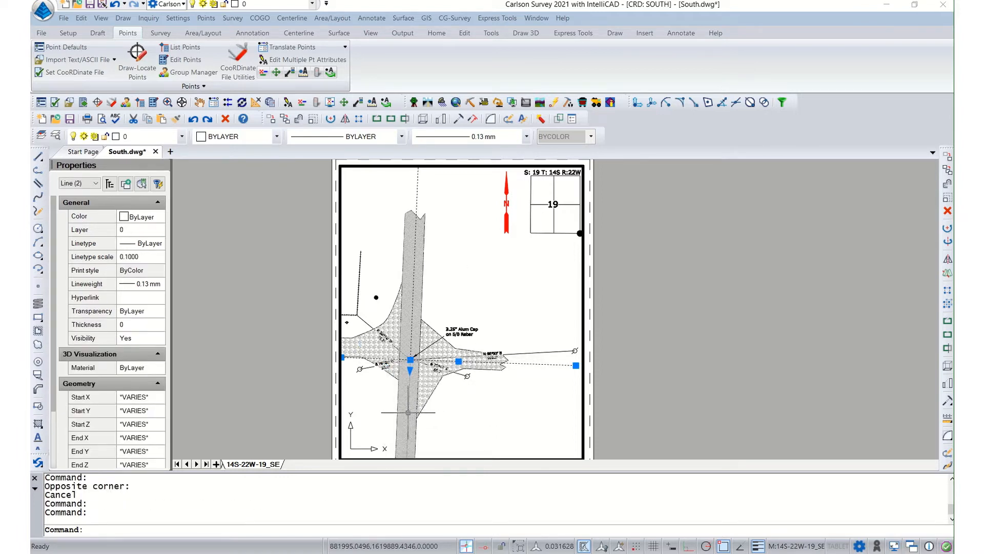
pyautogui.click(408, 412)
pyautogui.click(426, 419)
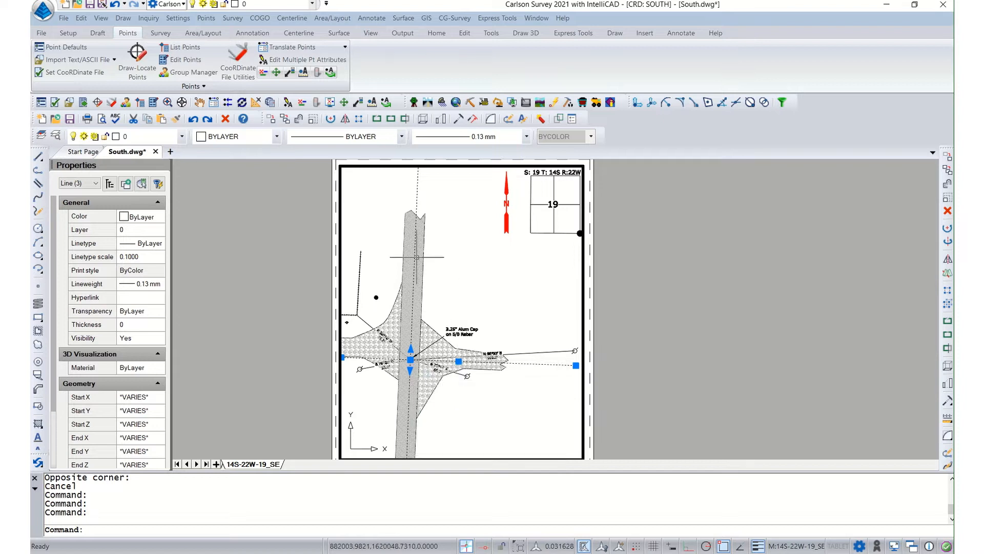
pyautogui.click(479, 136)
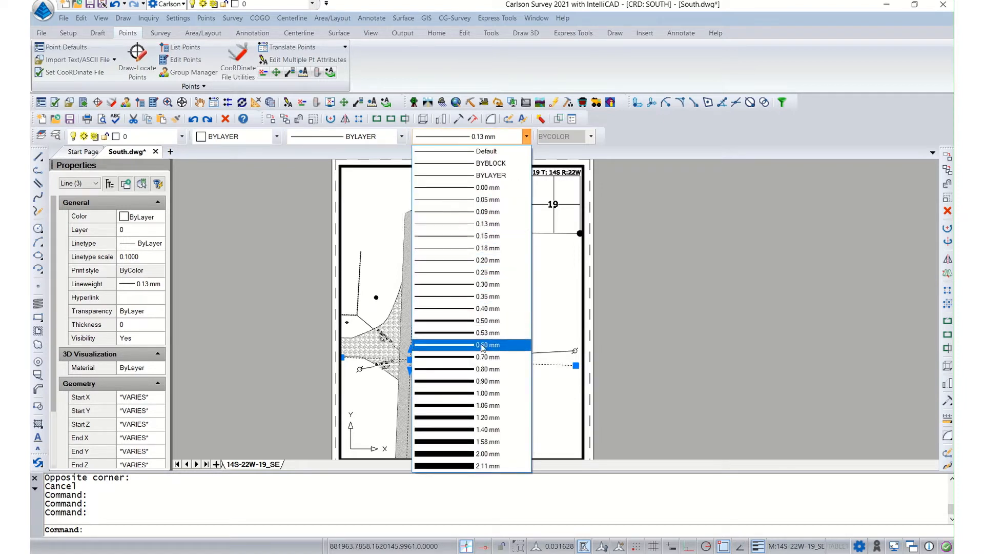
pyautogui.click(482, 344)
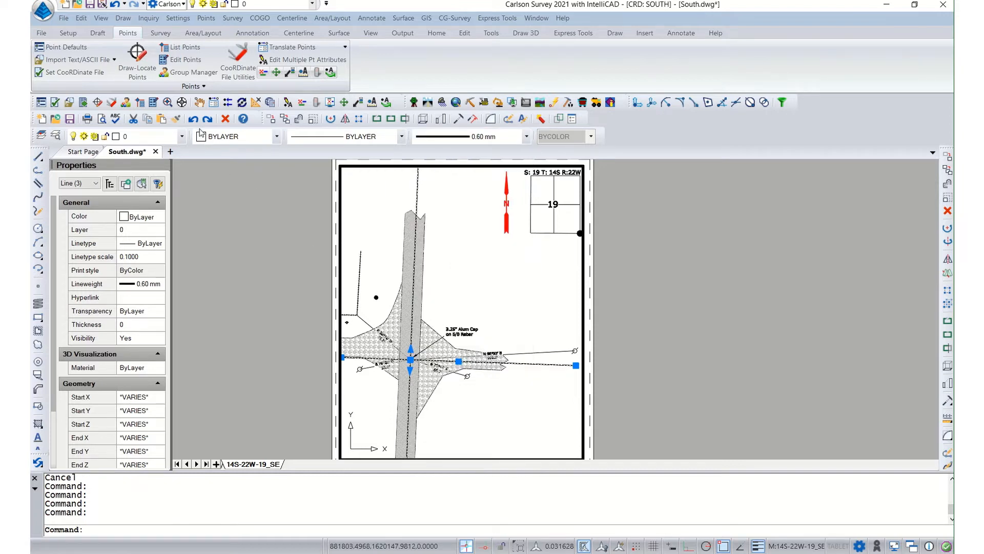
# - Change the color of the three section lines to Color 254 and deselect them
pyautogui.click(213, 139)
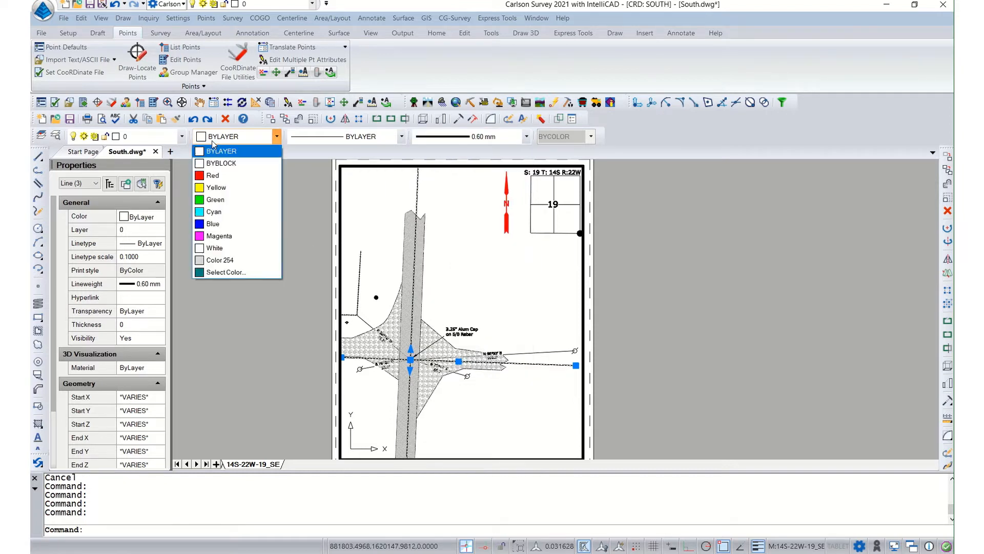
pyautogui.click(237, 260)
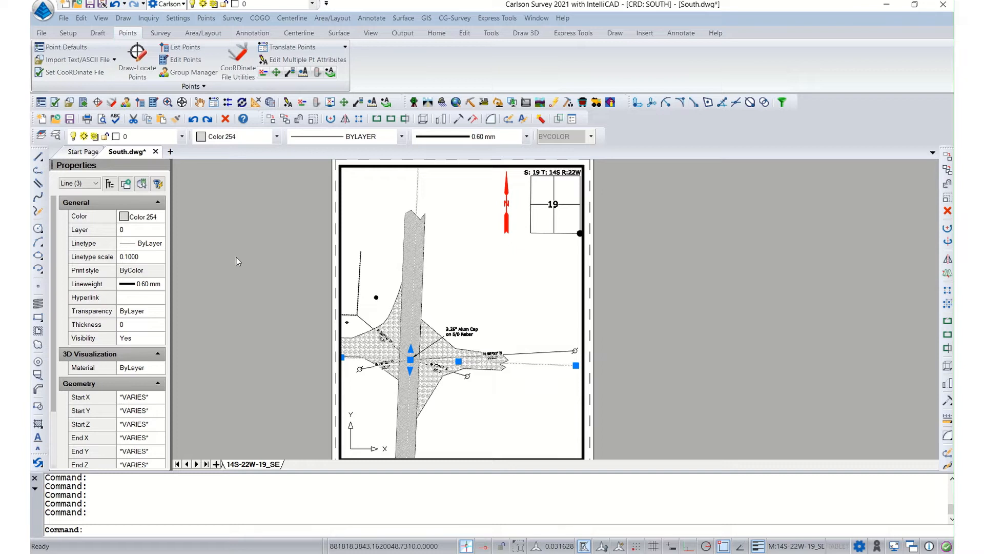
pyautogui.press('Escape')
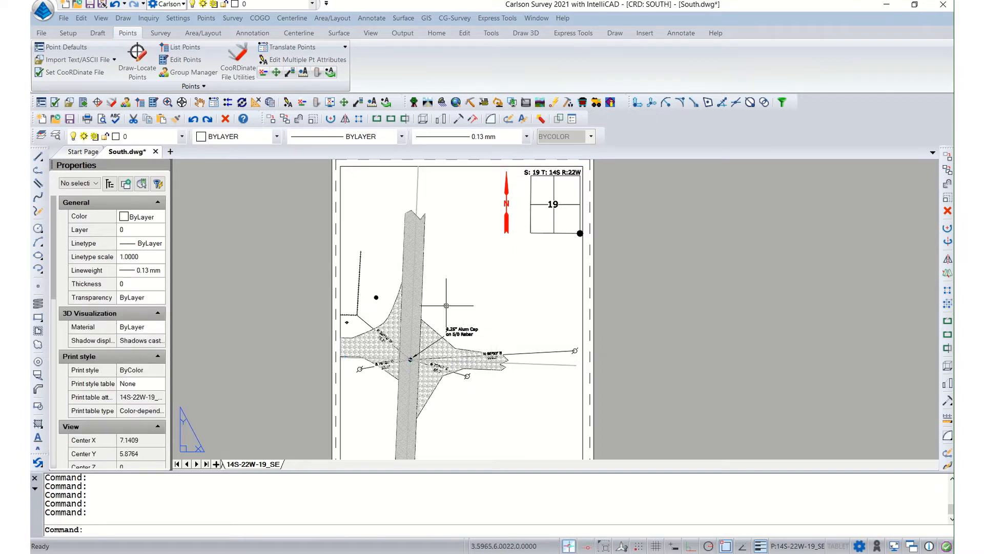
# - In the viewport, copy the aluminum cap note once into each of the four quadrants around the intersection
pyautogui.doubleClick(456, 318)
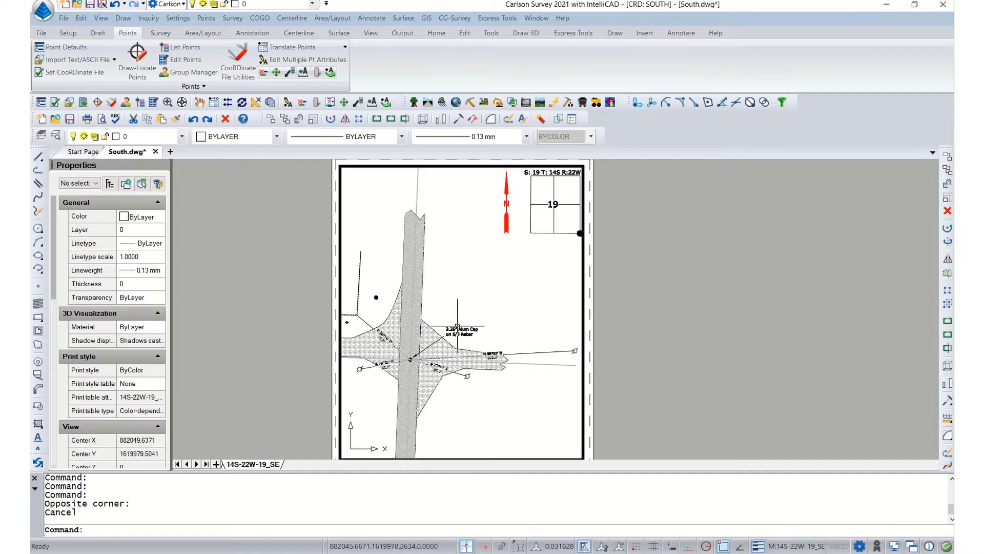
pyautogui.click(457, 327)
pyautogui.rightClick(454, 328)
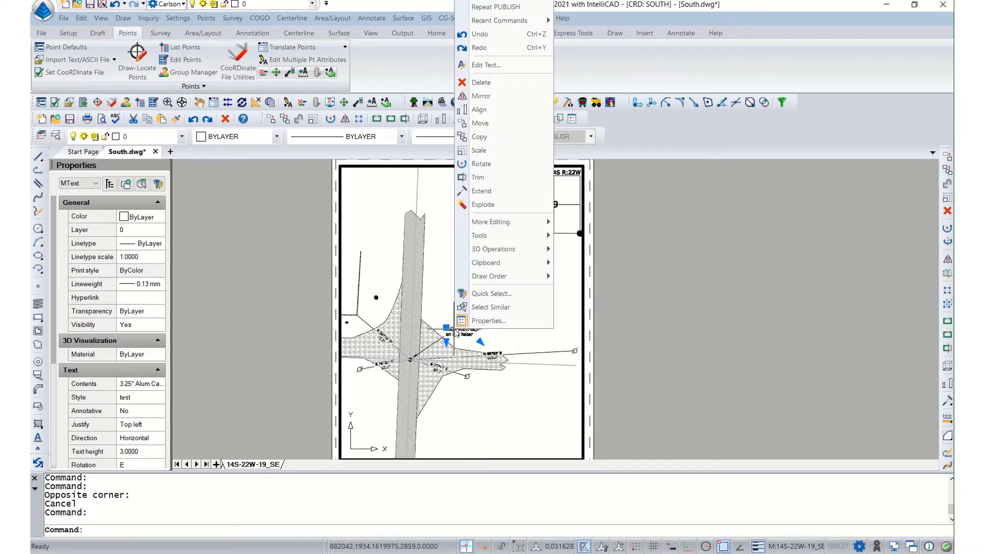
pyautogui.moveTo(470, 260)
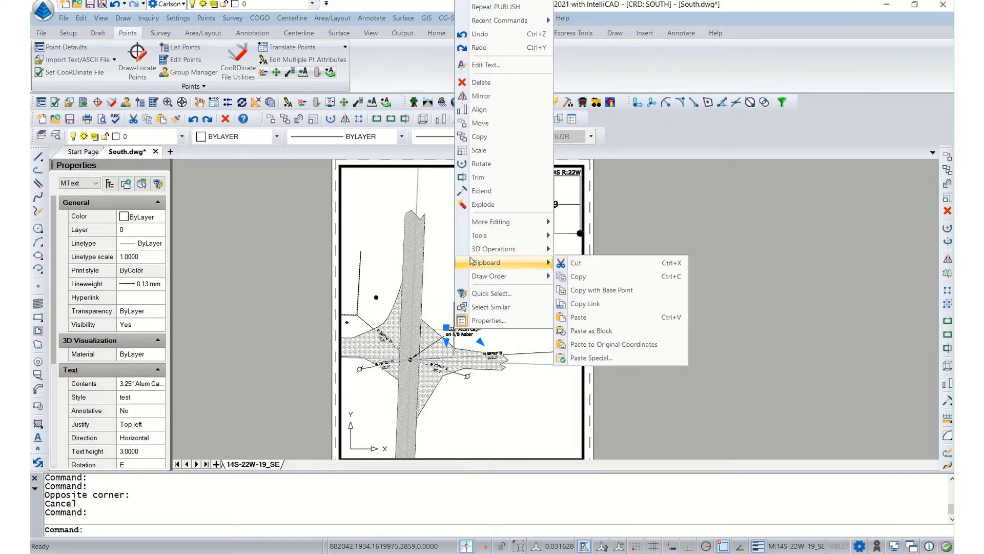
pyautogui.click(486, 137)
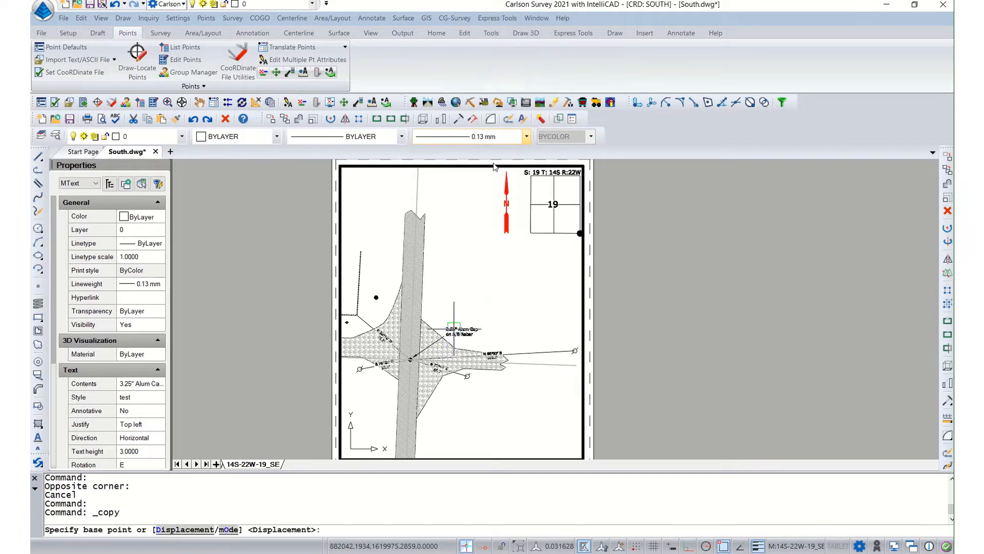
pyautogui.click(458, 325)
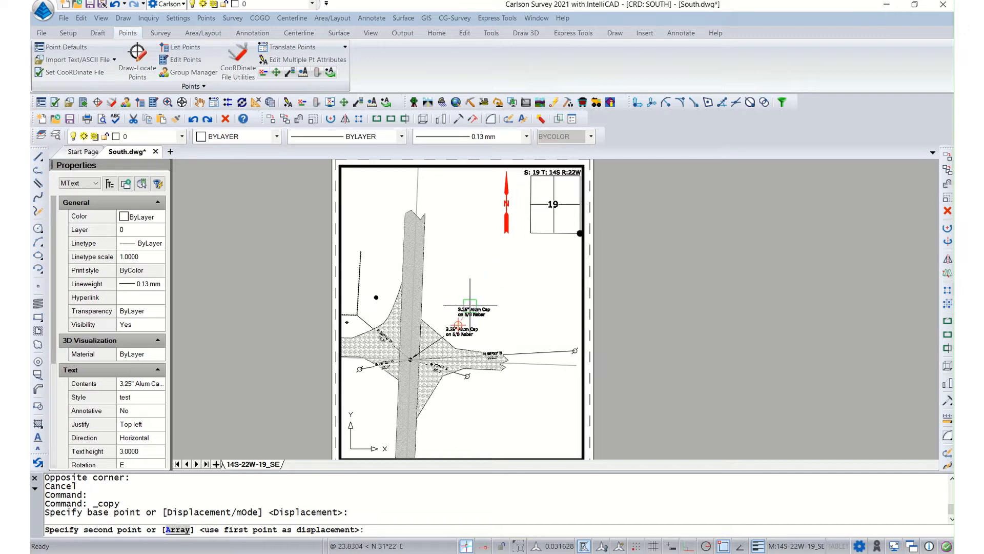
pyautogui.click(511, 331)
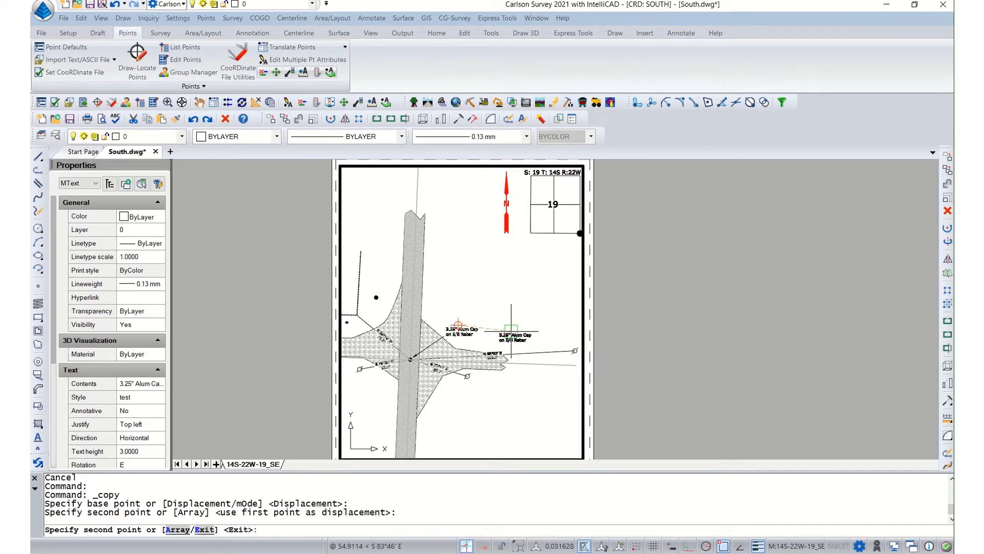
pyautogui.click(514, 375)
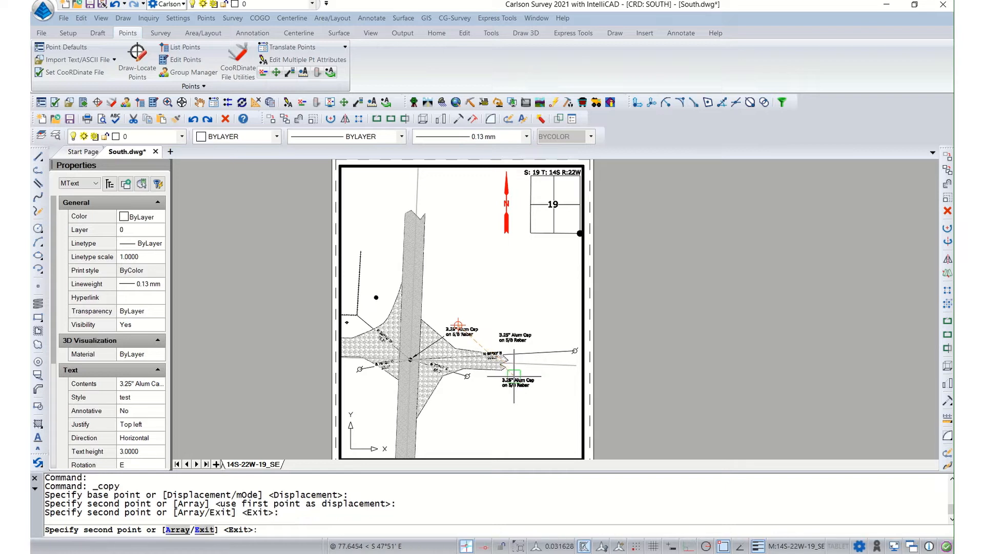
pyautogui.click(374, 258)
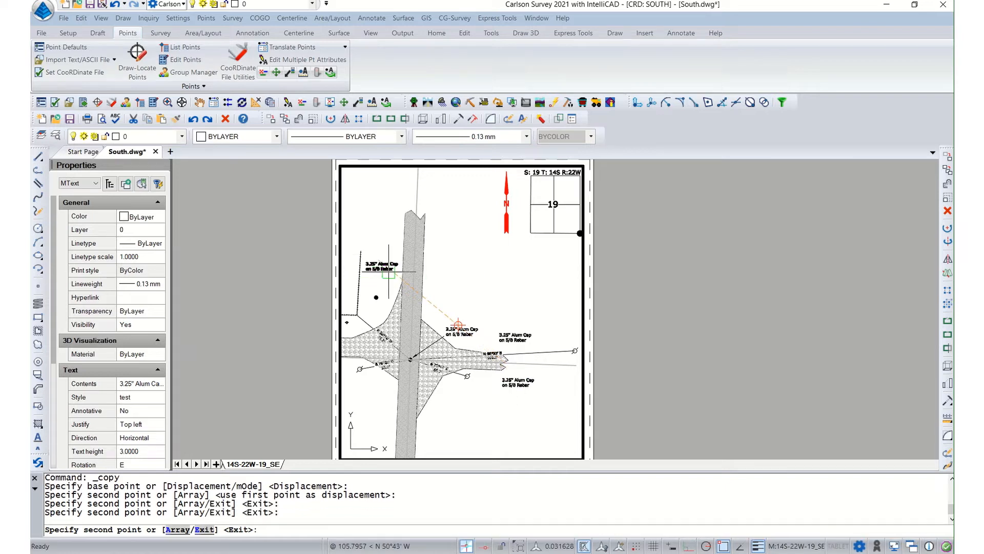
pyautogui.click(370, 382)
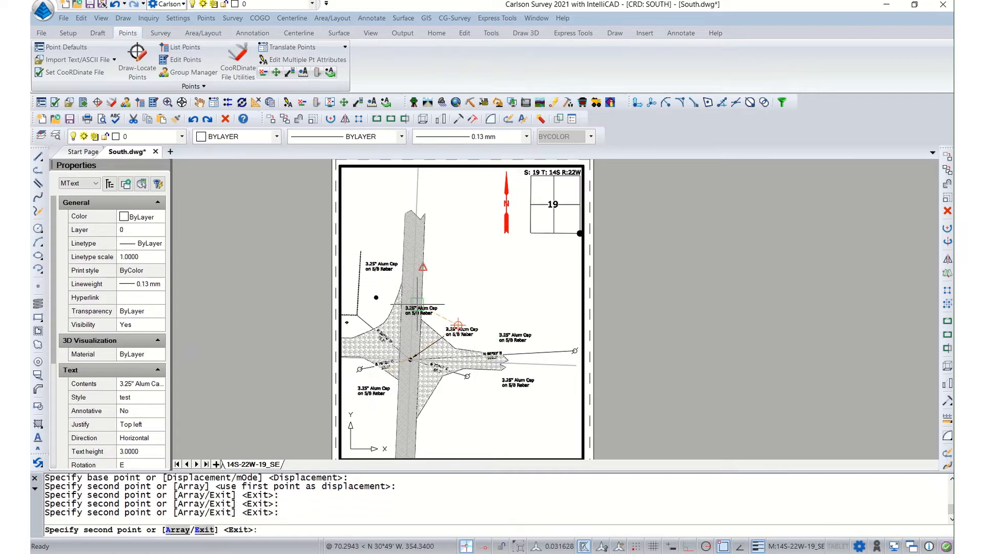
pyautogui.press('Escape')
# - Replace the text of the northwest note copy with "Sec 19" and the northeast copy with "Sec 20"
pyautogui.doubleClick(381, 265)
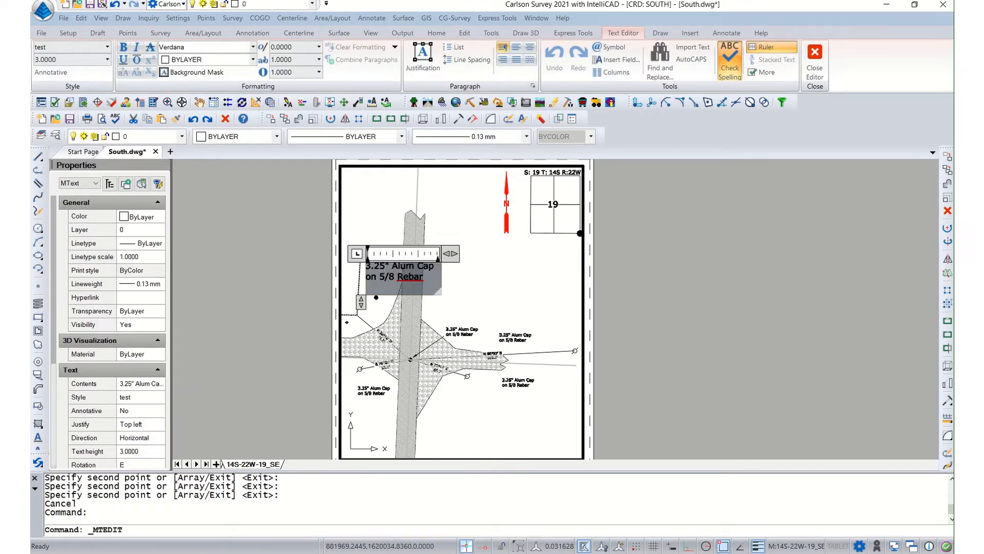
pyautogui.hotkey('ctrl', 'a')
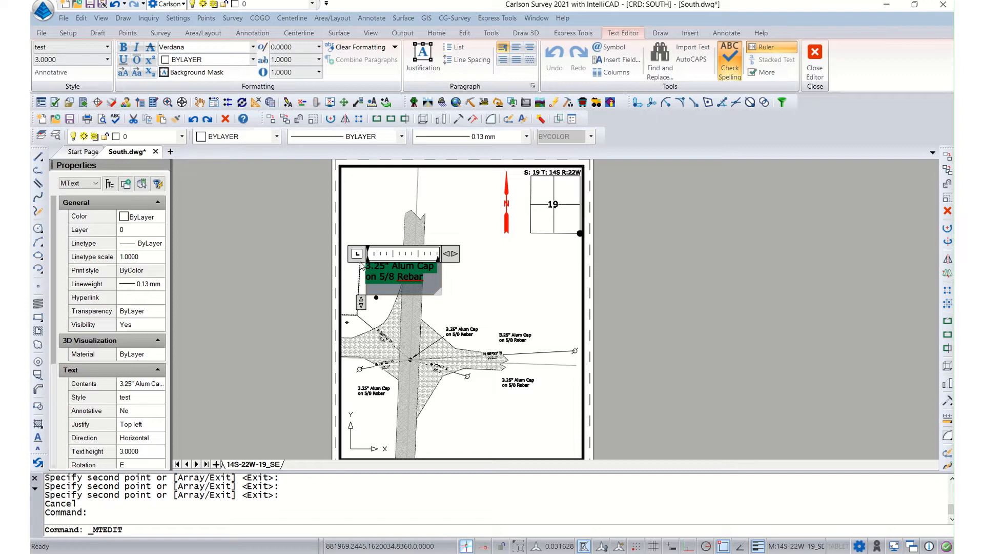
pyautogui.write('Sec 19')
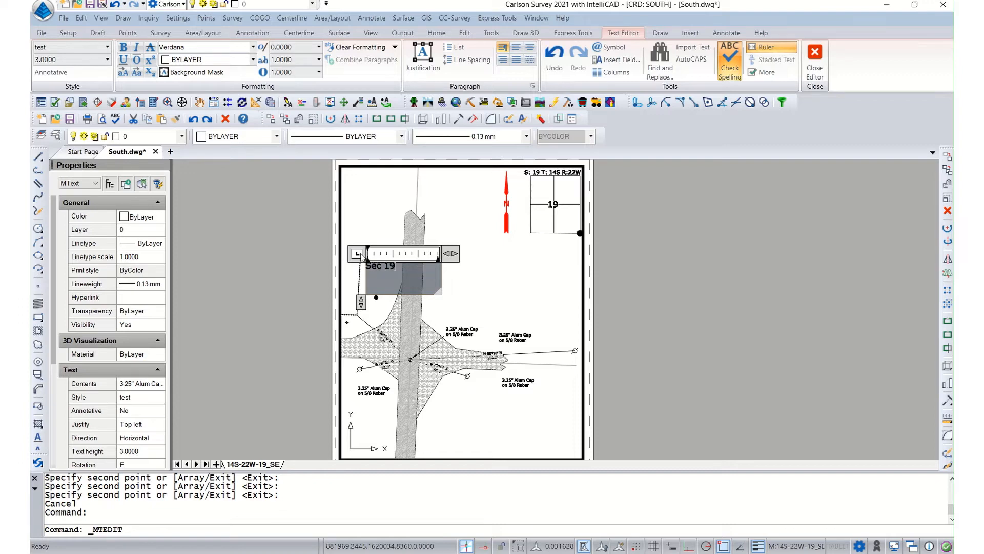
pyautogui.click(381, 234)
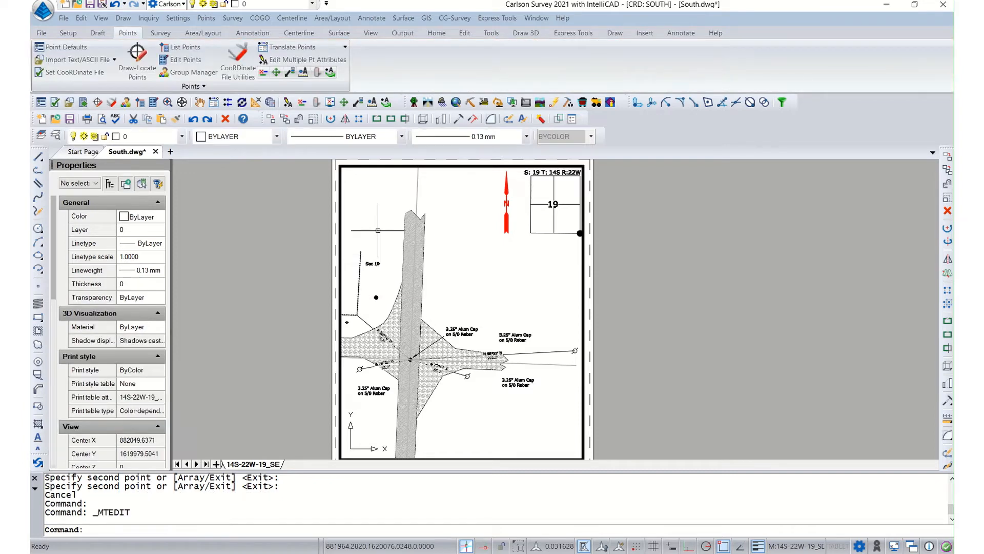
pyautogui.doubleClick(510, 338)
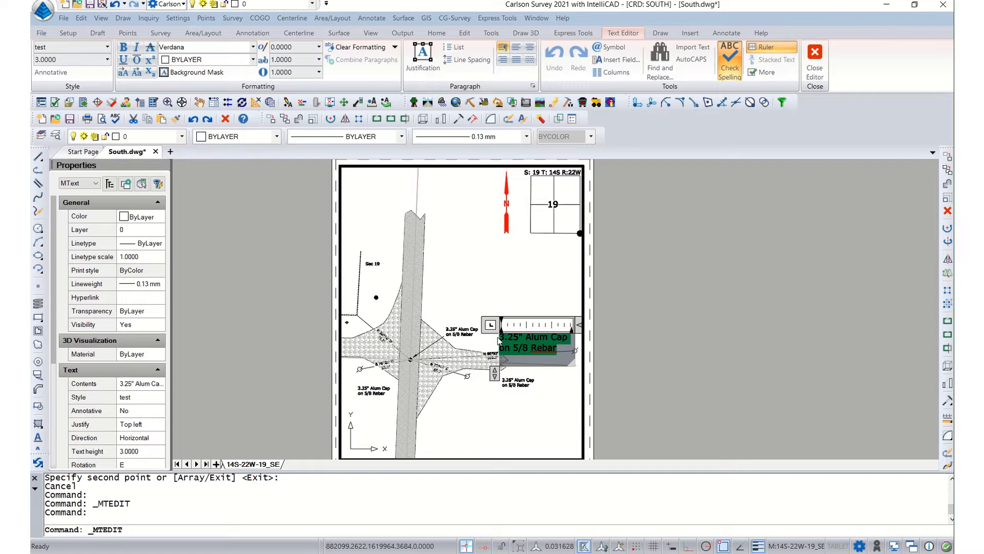
pyautogui.write('Sec 20')
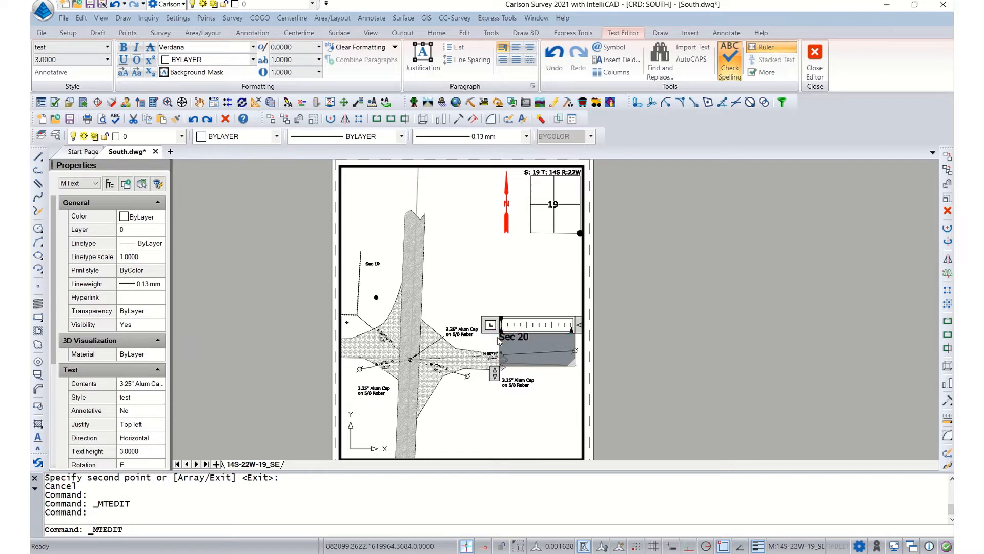
pyautogui.click(729, 383)
# - Replace the text of the southeast note copy with "Sec 29" and the southwest copy with "Sec 30"
pyautogui.doubleClick(524, 383)
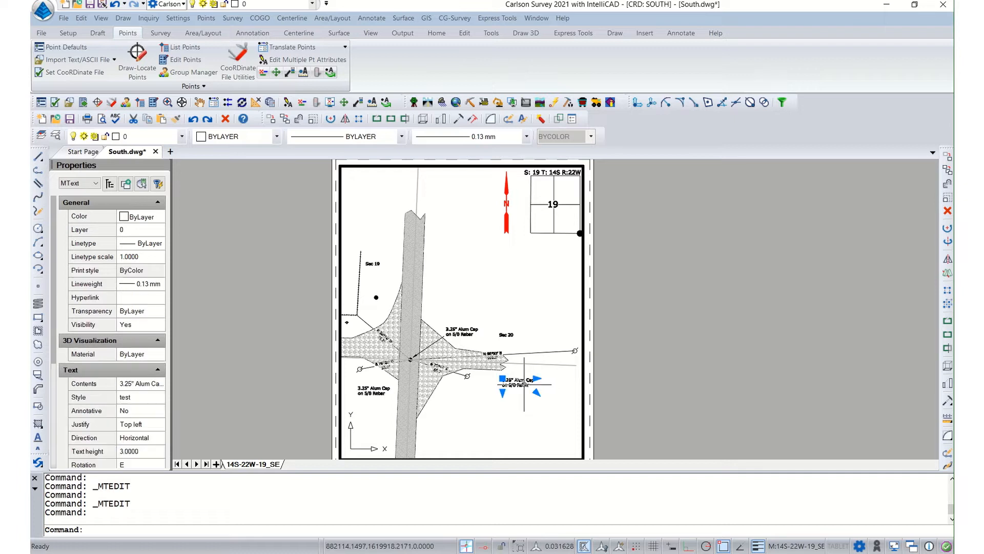
pyautogui.hotkey('ctrl', 'a')
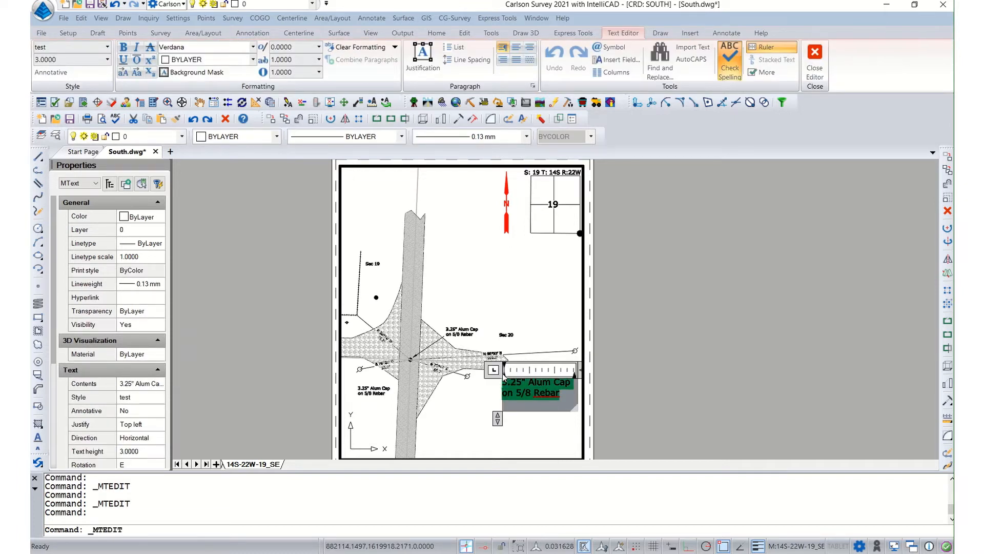
pyautogui.write('Sec 29')
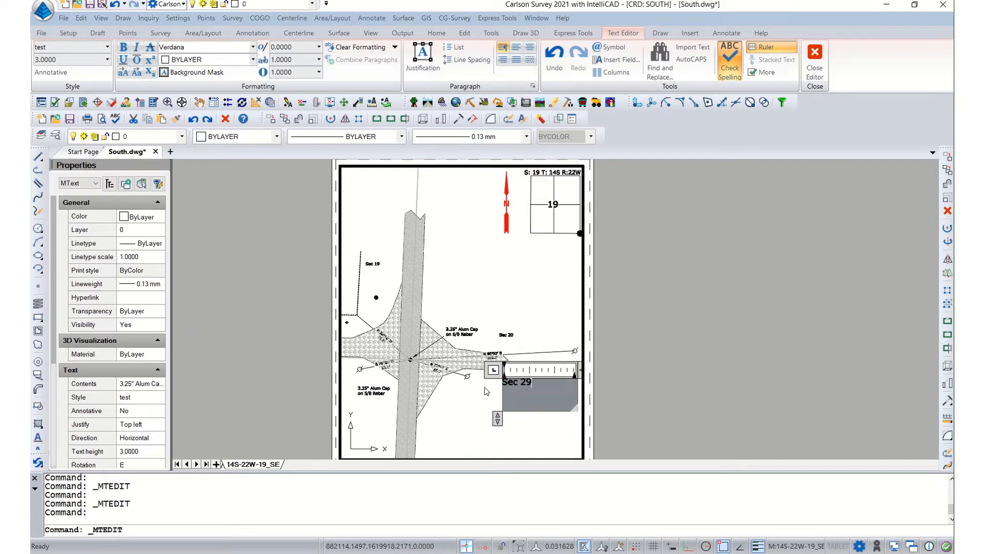
pyautogui.click(485, 391)
pyautogui.click(377, 387)
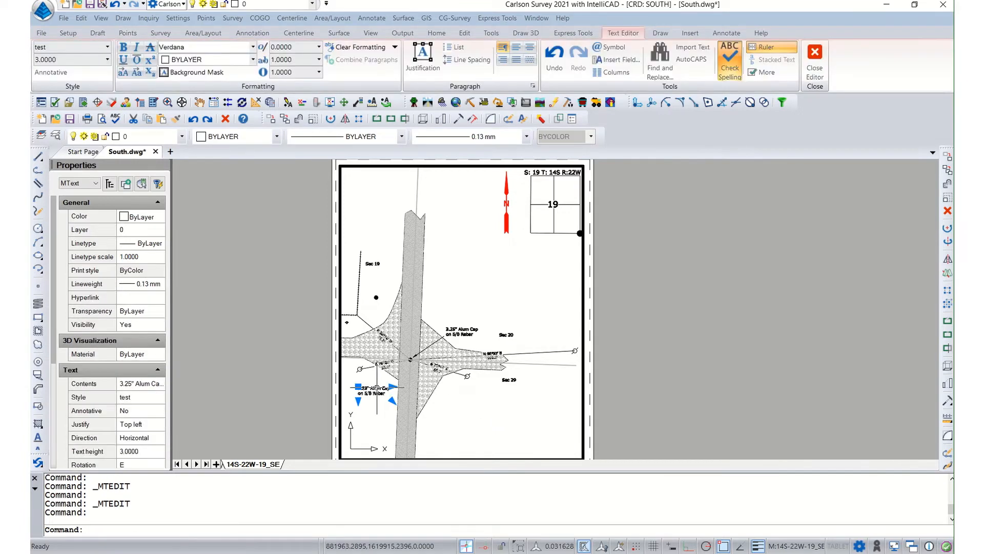
pyautogui.doubleClick(377, 387)
pyautogui.hotkey('ctrl', 'a')
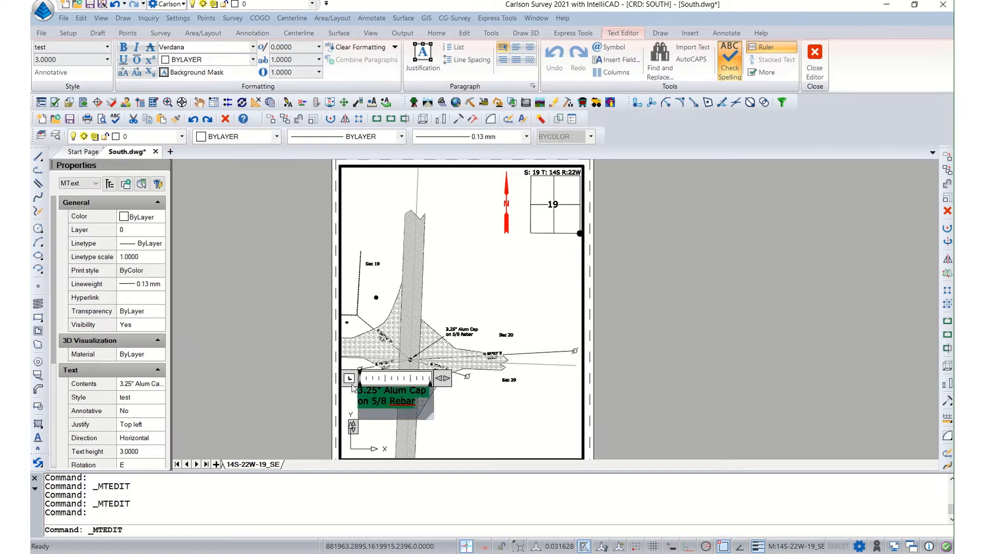
pyautogui.write('Sec 30')
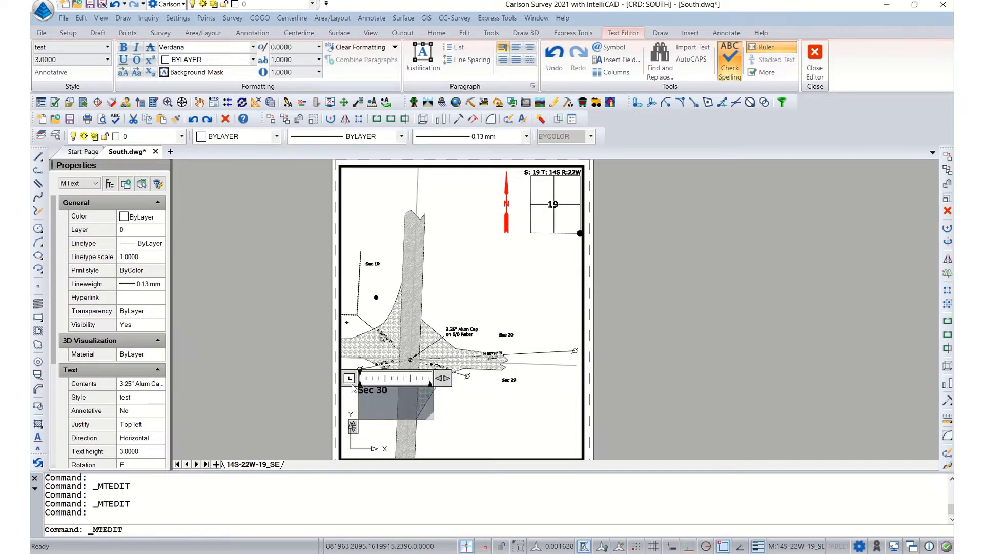
pyautogui.click(280, 390)
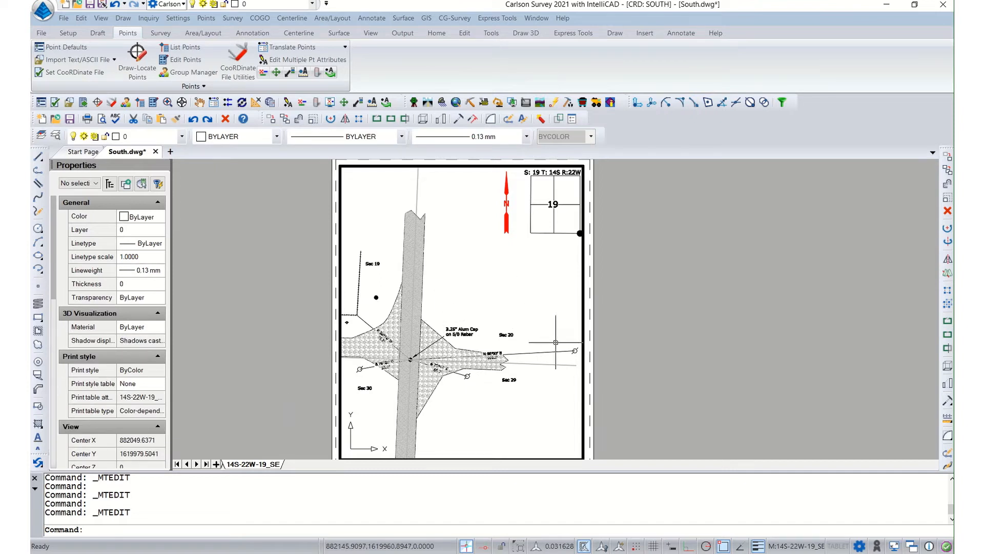
# - Copy the "Sec 20" label beside the three power pole symbols and the fence corner, turning object snap off during placement
pyautogui.click(503, 334)
pyautogui.rightClick(504, 335)
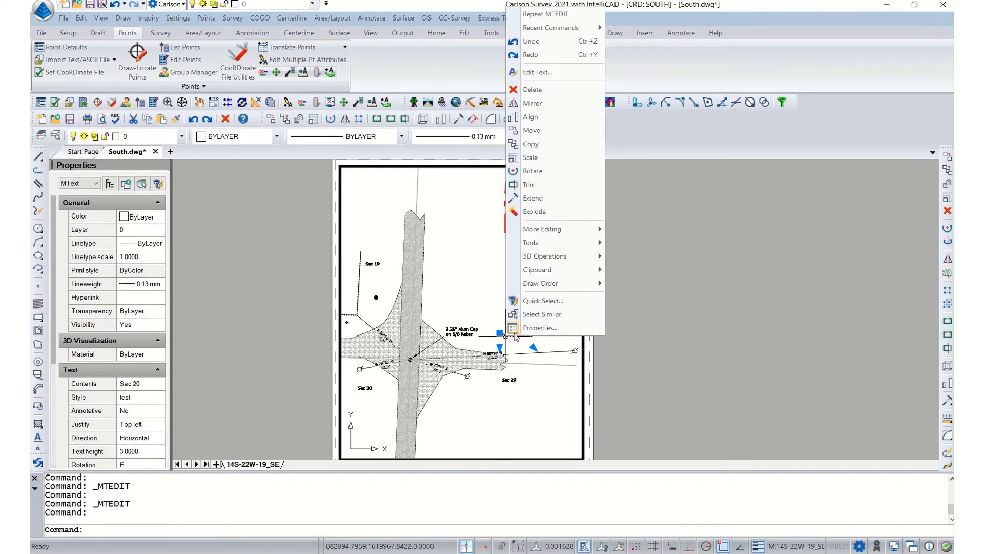
pyautogui.click(546, 147)
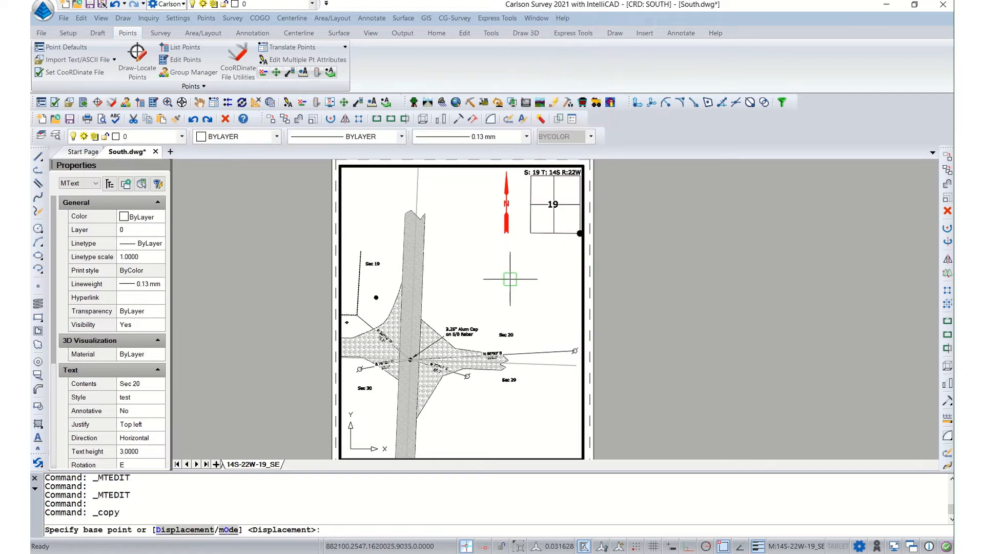
pyautogui.click(501, 333)
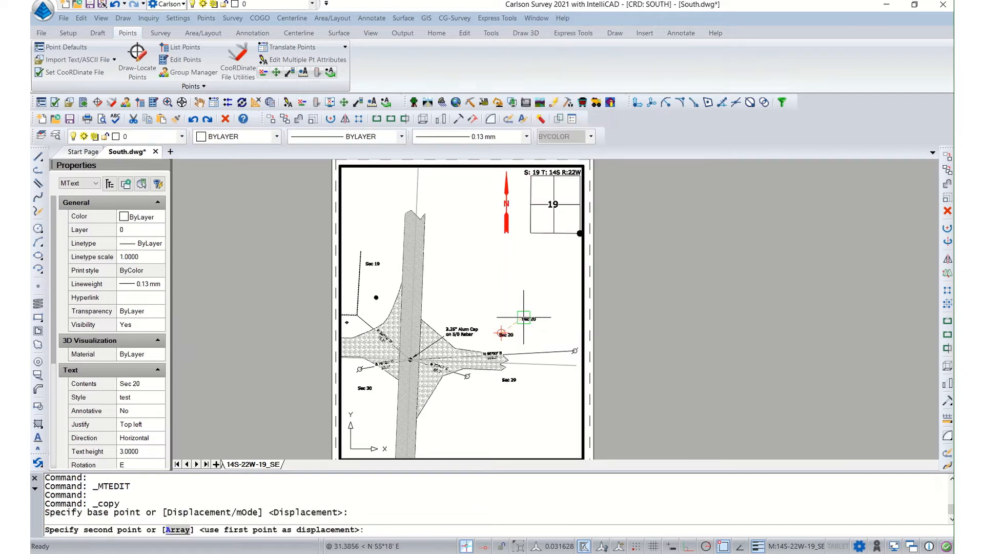
pyautogui.click(564, 339)
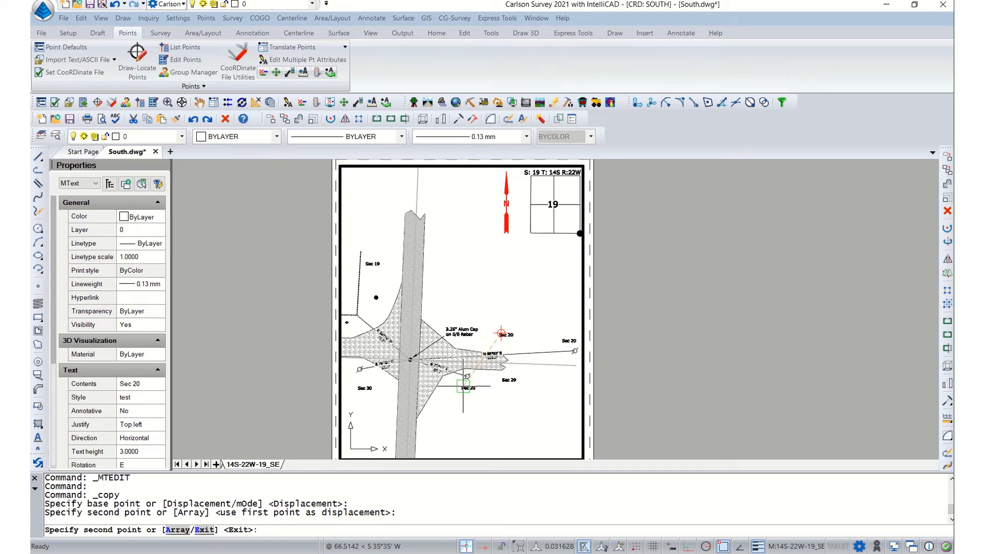
pyautogui.click(723, 546)
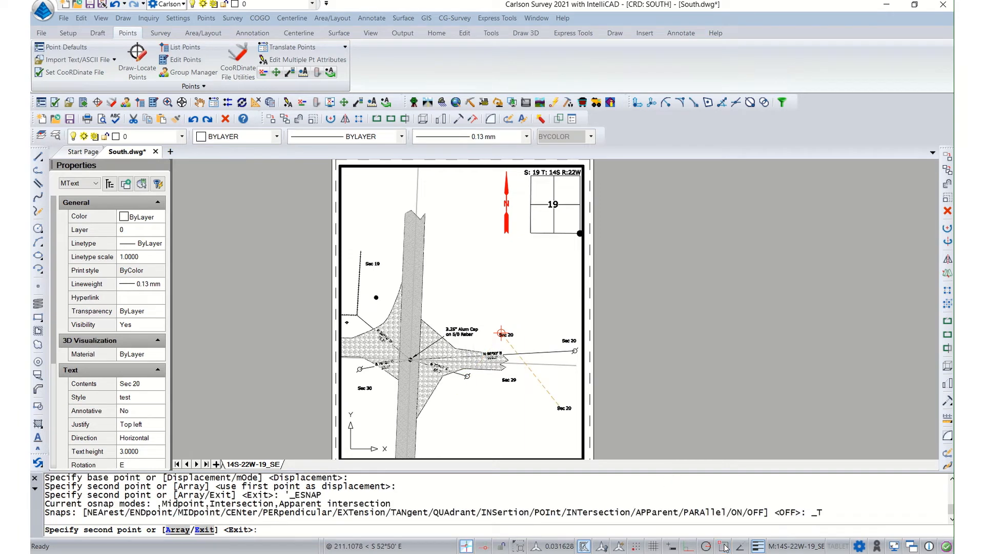
pyautogui.click(465, 388)
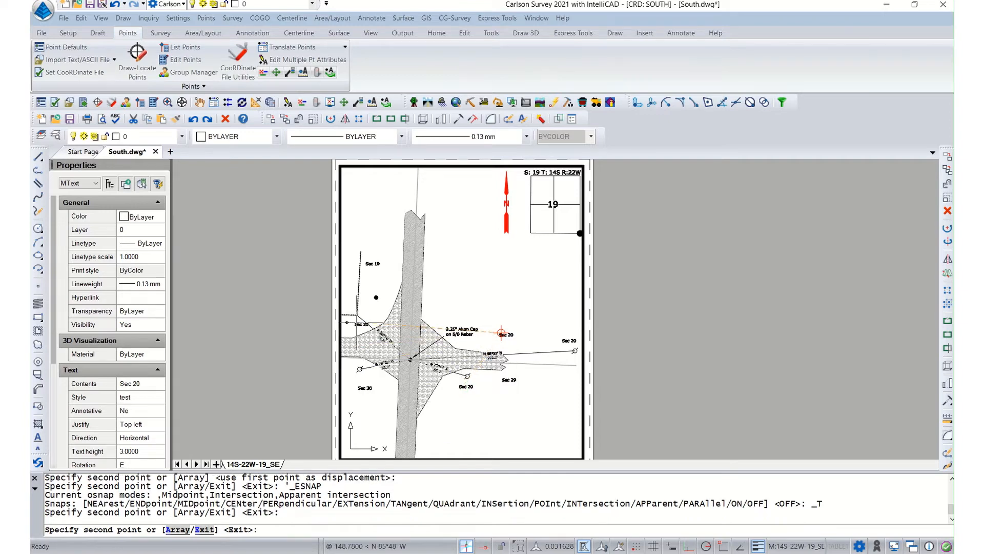
pyautogui.click(352, 374)
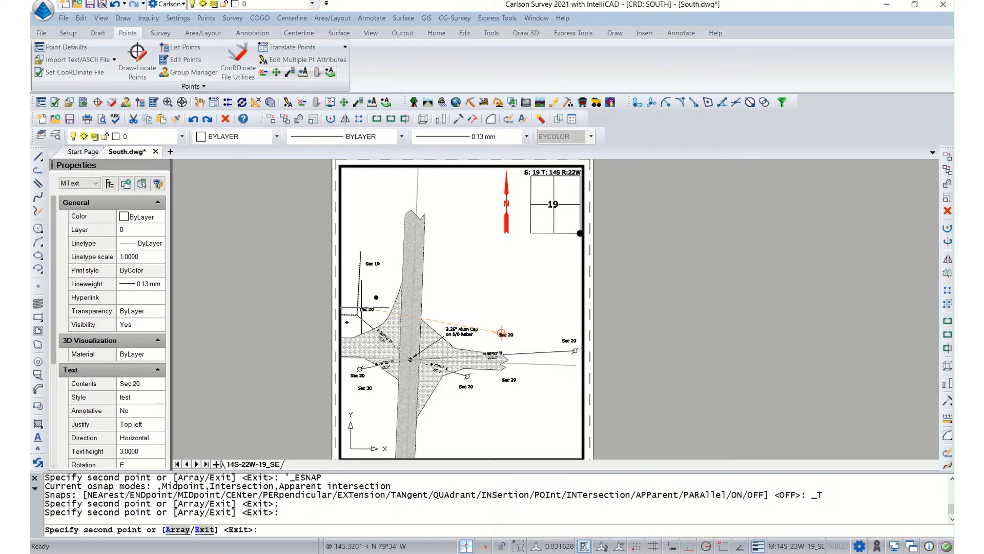
pyautogui.click(363, 308)
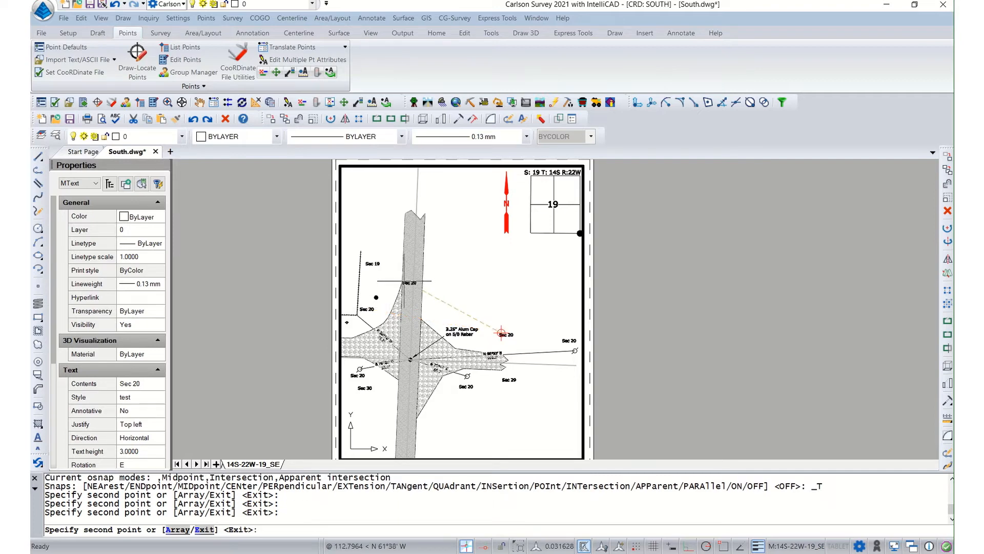
pyautogui.press('Escape')
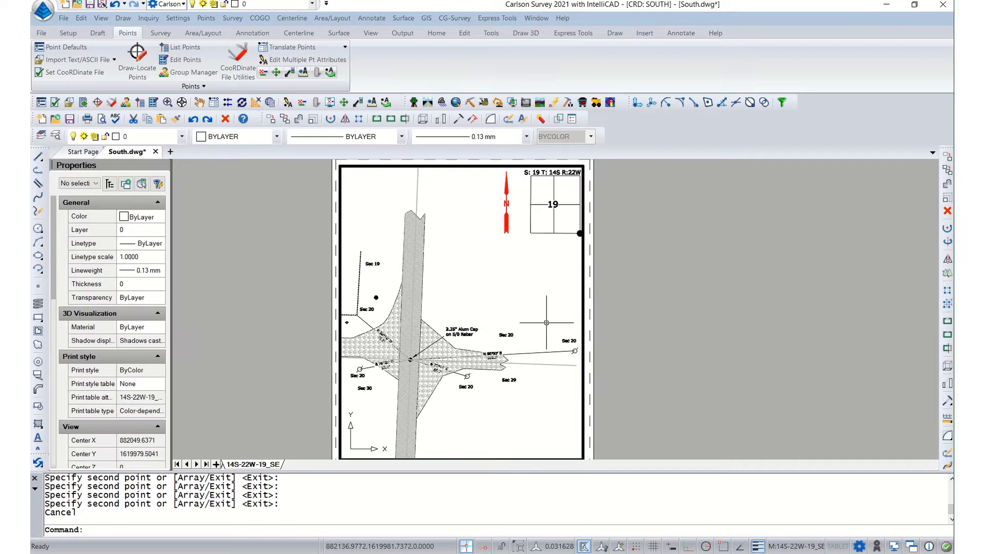
# - Replace the text of the label copy at the east pole with "PP" and move it just above the pole symbol
pyautogui.click(567, 338)
pyautogui.press('Escape')
pyautogui.doubleClick(570, 340)
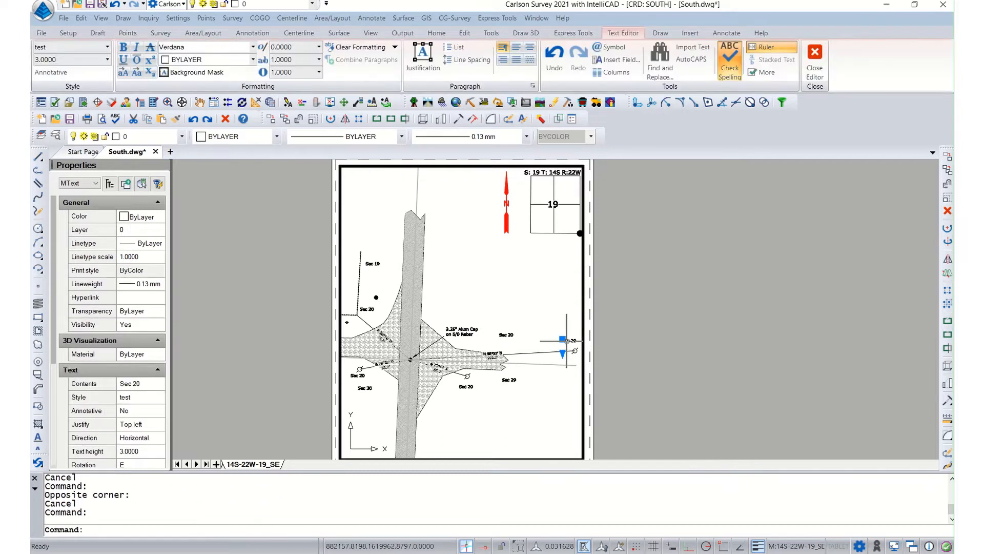
pyautogui.hotkey('ctrl', 'a')
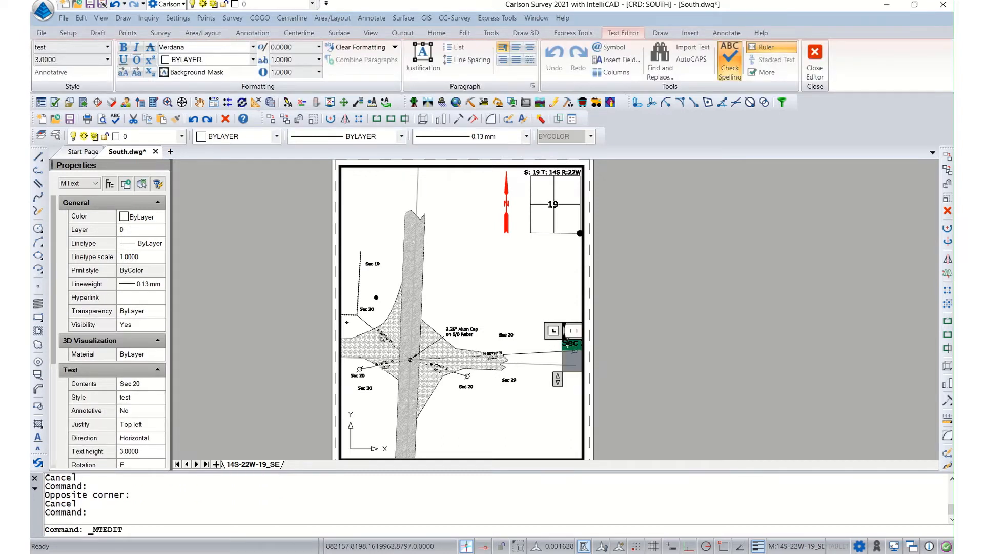
pyautogui.doubleClick(568, 344)
pyautogui.write('PP')
pyautogui.click(547, 344)
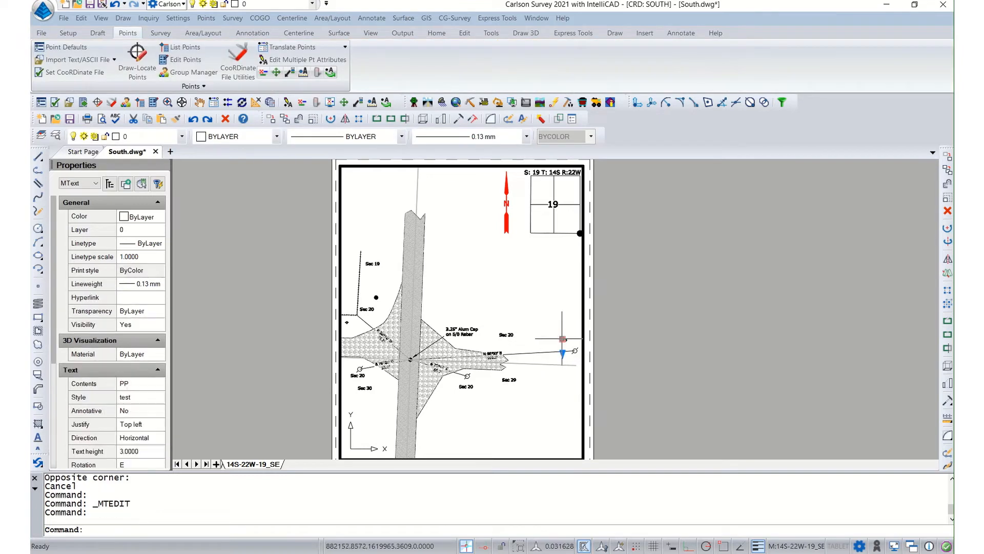
pyautogui.click(562, 338)
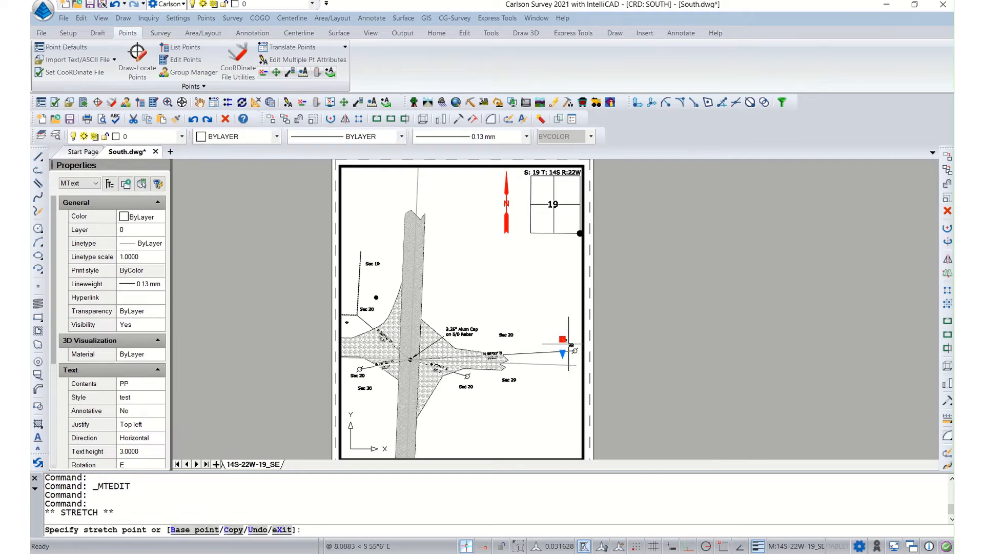
pyautogui.press('Escape')
pyautogui.press('Escape')
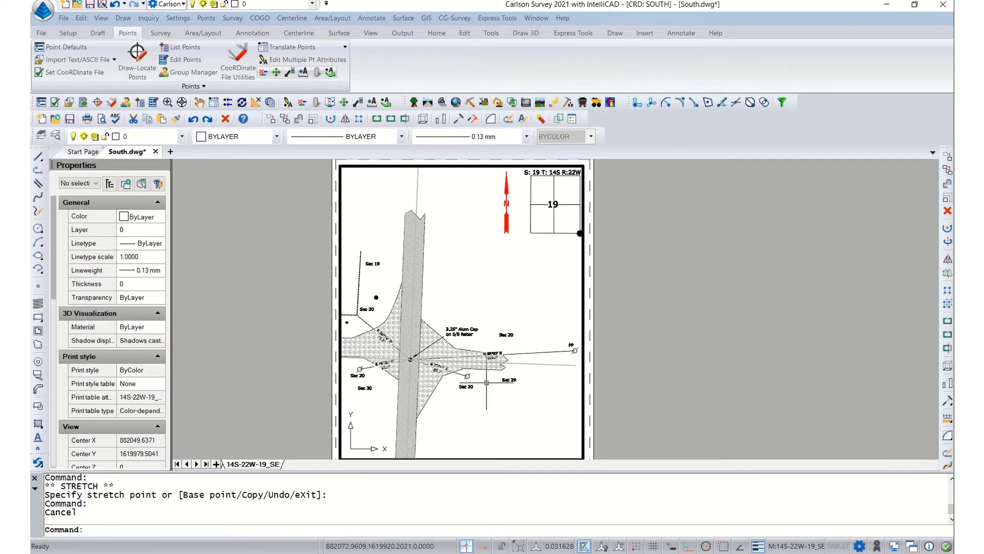
# - Replace the text of the label copy at the southeast pole with "PP" and move it closer to the pole symbol
pyautogui.doubleClick(466, 386)
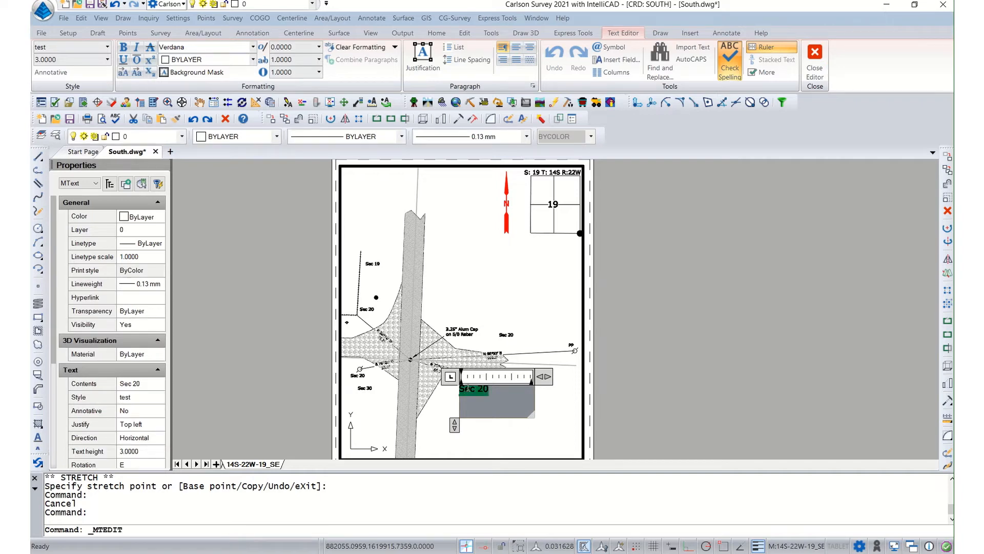
pyautogui.write('PP')
pyautogui.click(447, 408)
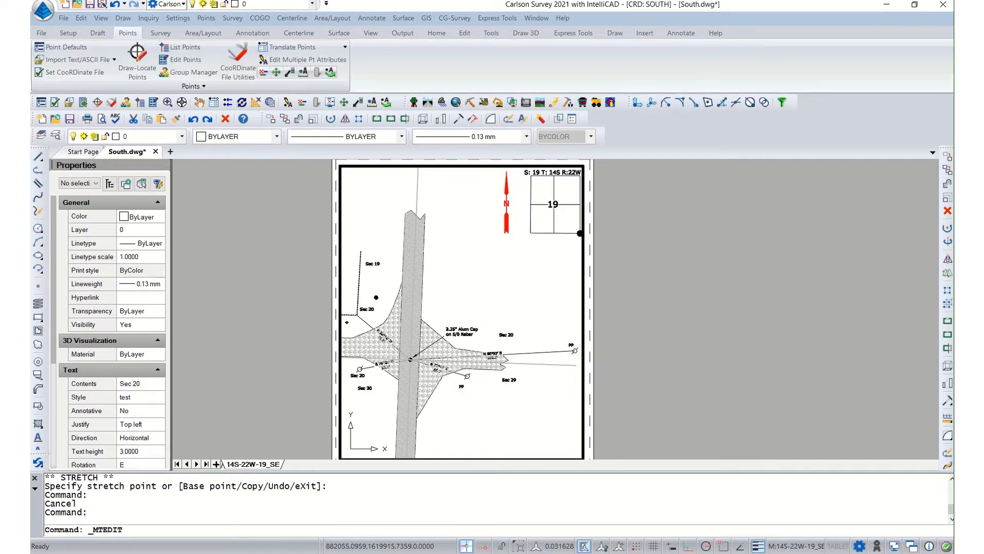
pyautogui.click(458, 388)
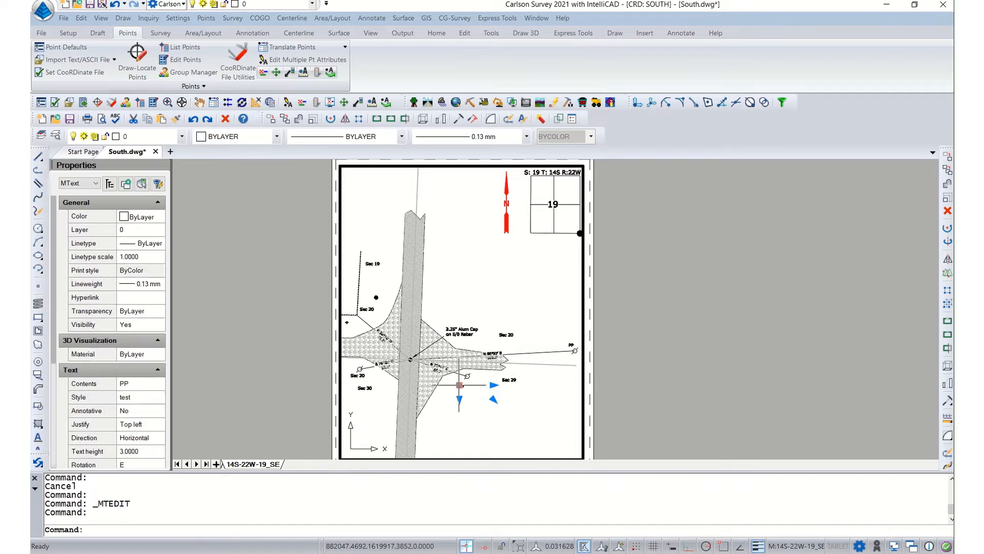
pyautogui.click(463, 380)
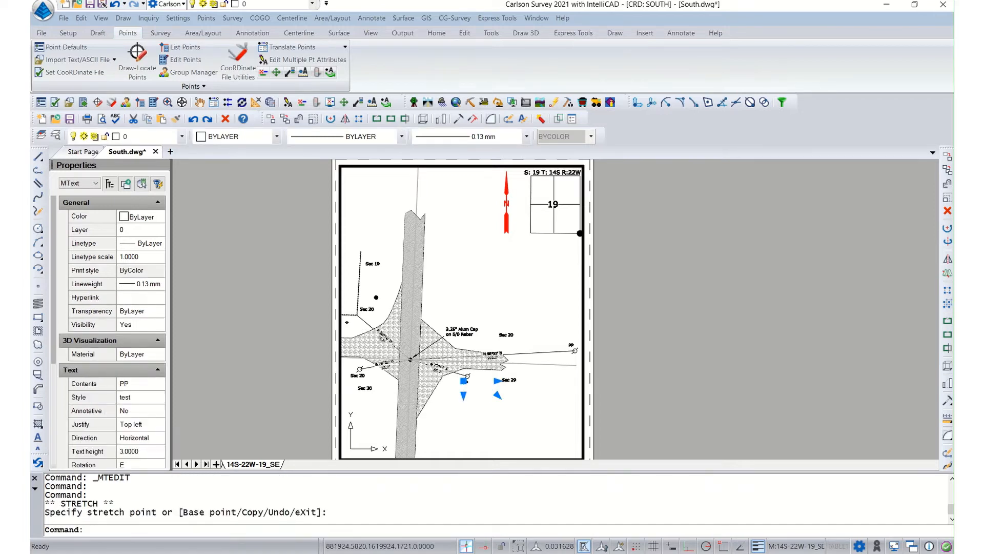
pyautogui.press('Escape')
# - Replace the text of the label copy at the southwest pole with "PP"
pyautogui.click(358, 375)
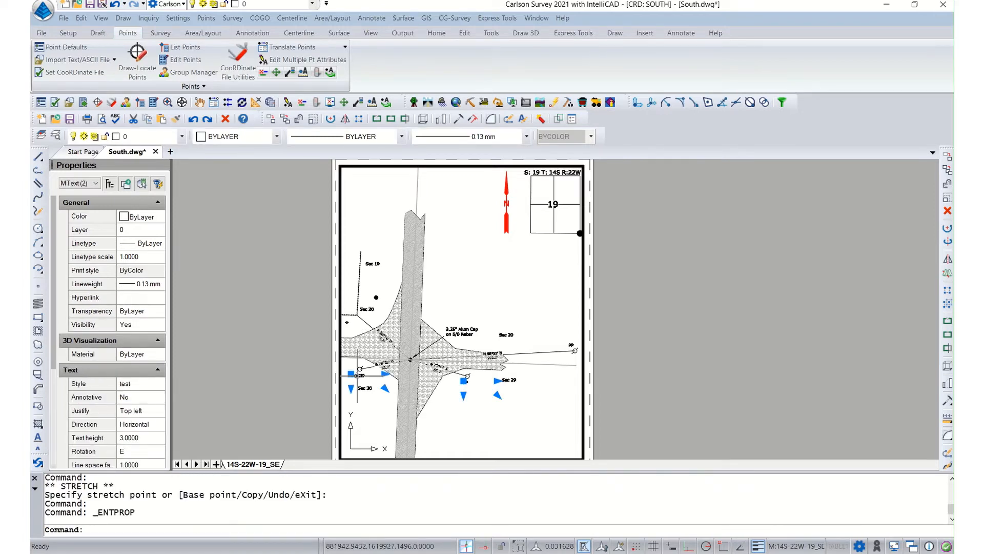
pyautogui.doubleClick(357, 376)
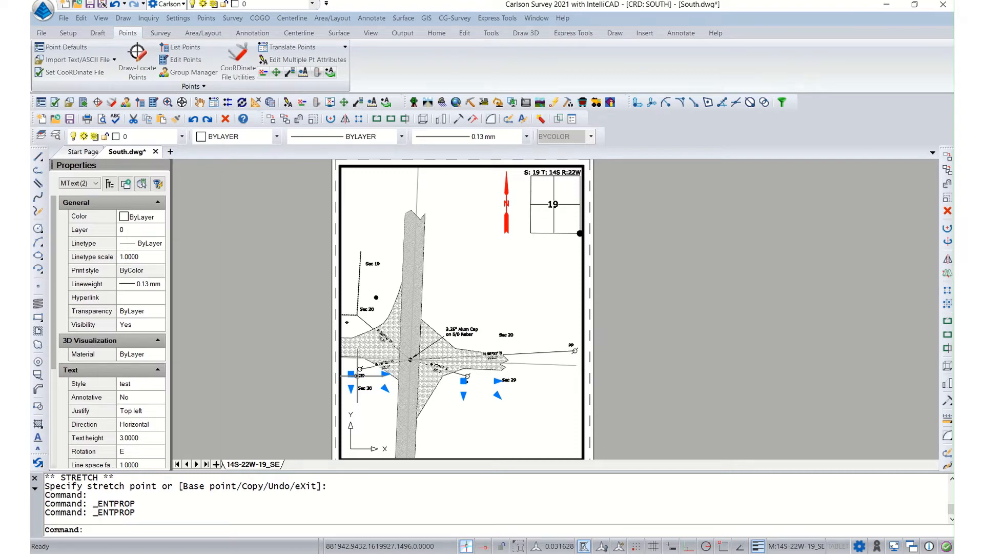
pyautogui.press('Escape')
pyautogui.doubleClick(357, 375)
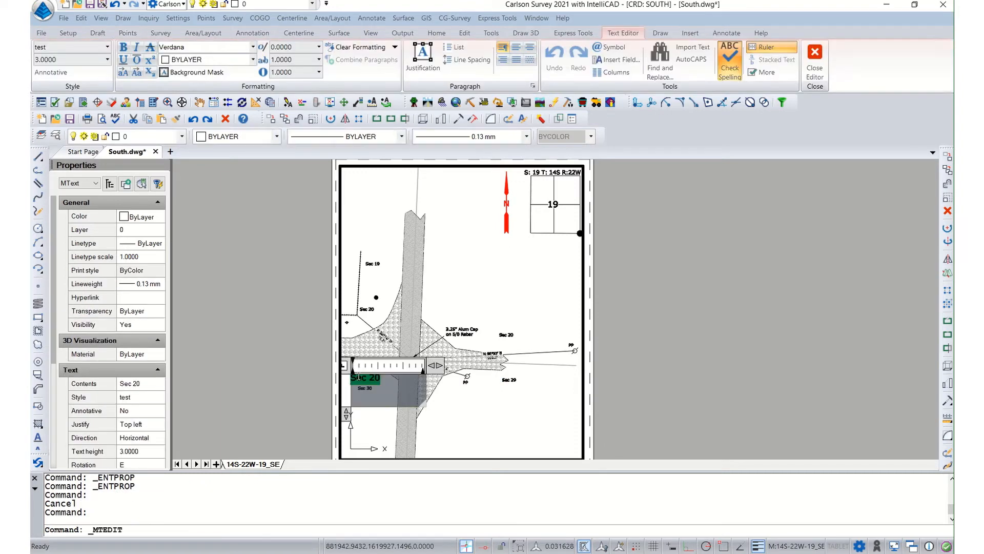
pyautogui.write('PP')
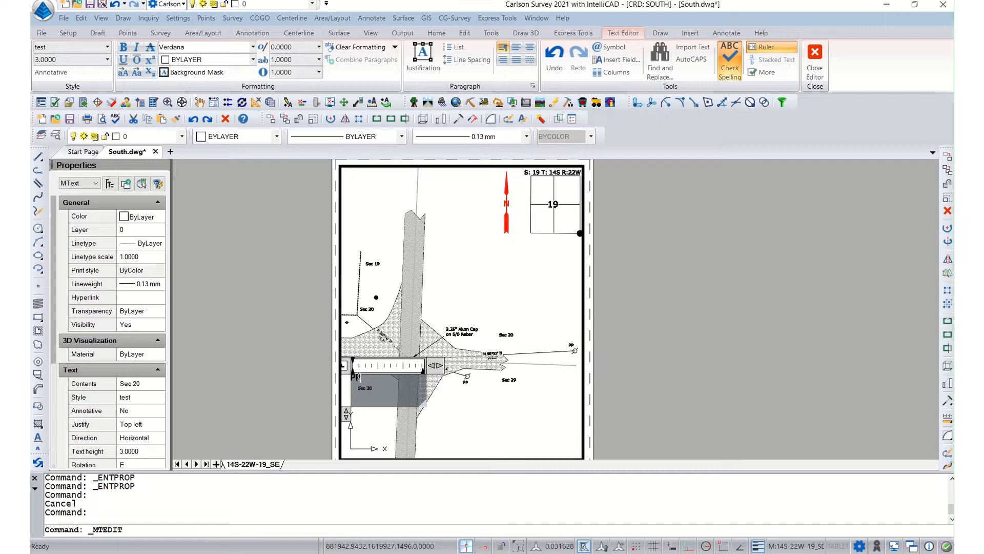
pyautogui.click(323, 383)
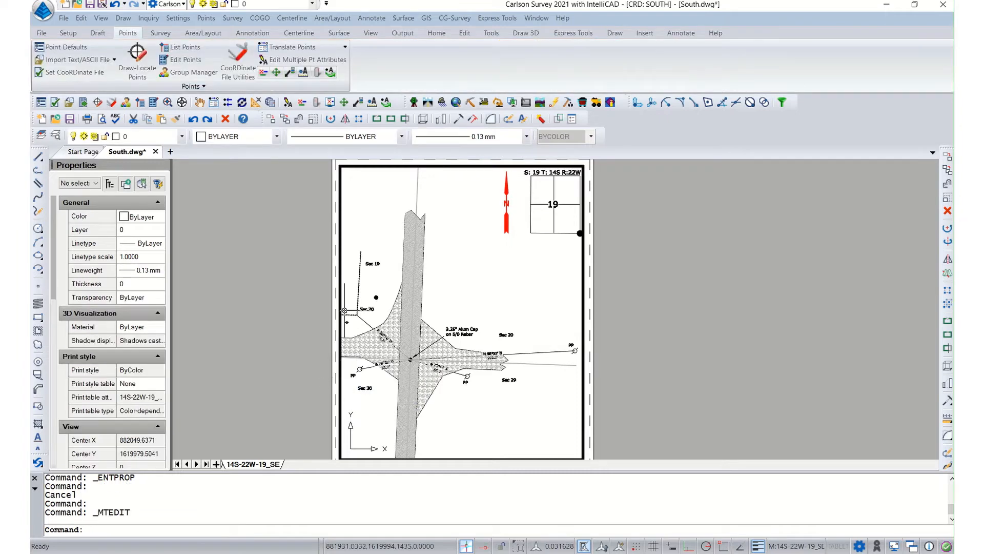
# - Replace the text of the label copy at the northwest fence corner with "Fen Cor W/Loc Tag" on two lines
pyautogui.doubleClick(367, 309)
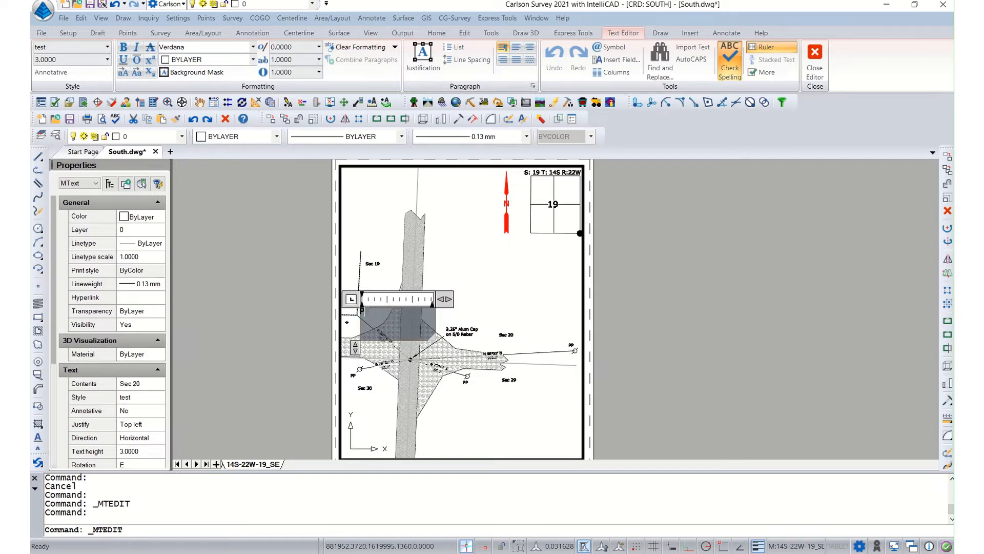
pyautogui.write('P')
pyautogui.write('Fen Cor')
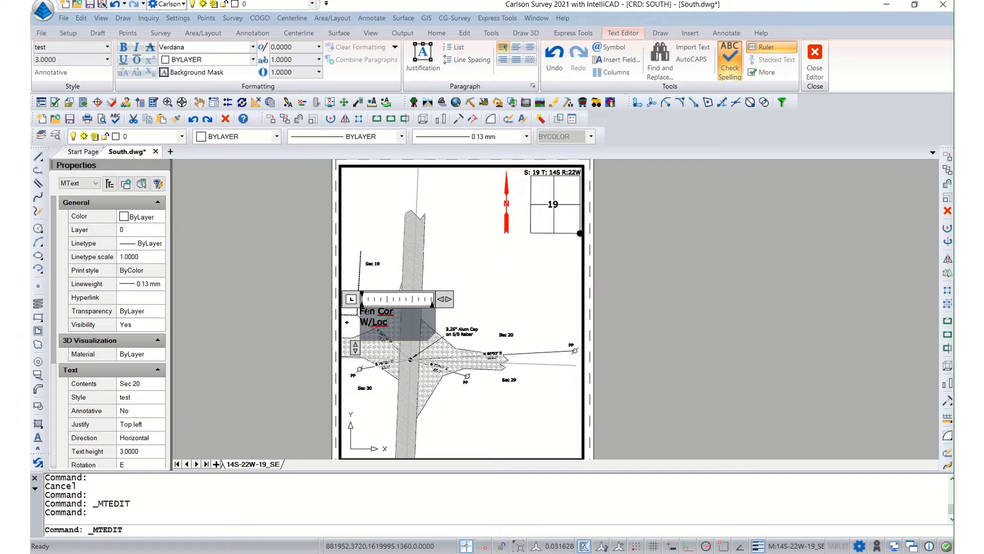
pyautogui.click(398, 268)
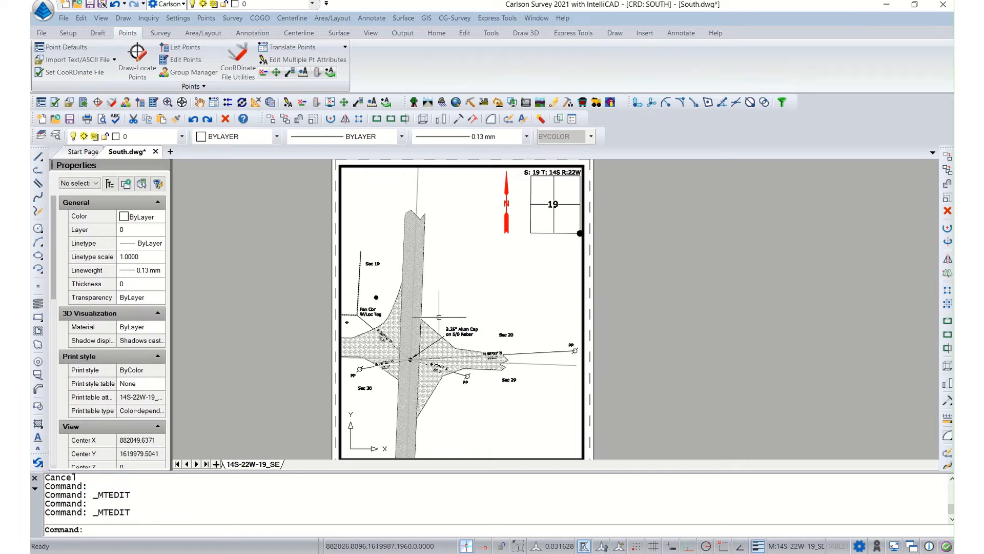
# - Leave the viewport for paper space and bring the whole layout sheet into view
pyautogui.doubleClick(327, 290)
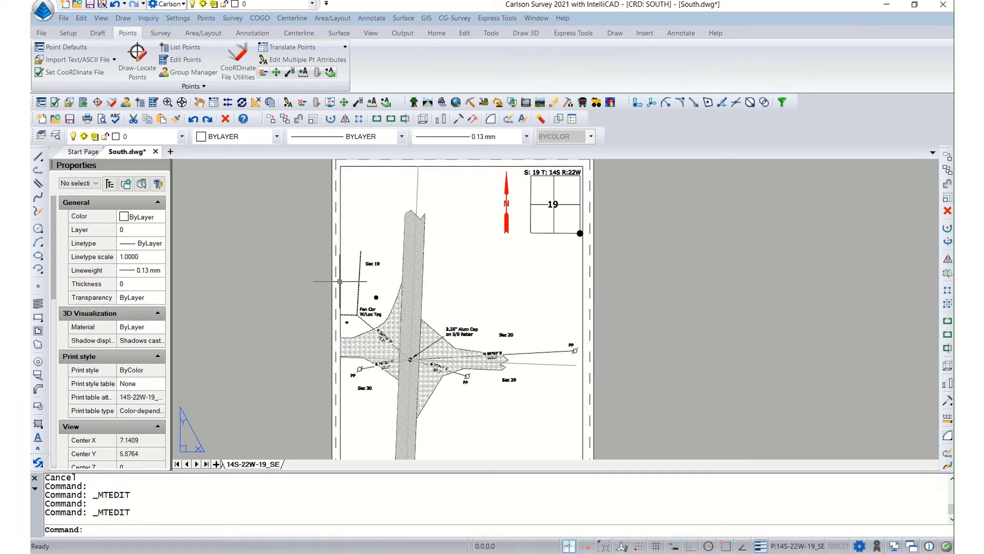
pyautogui.scroll(-1, 327, 291)
pyautogui.moveTo(454, 368); pyautogui.dragTo(456, 325, button='middle')
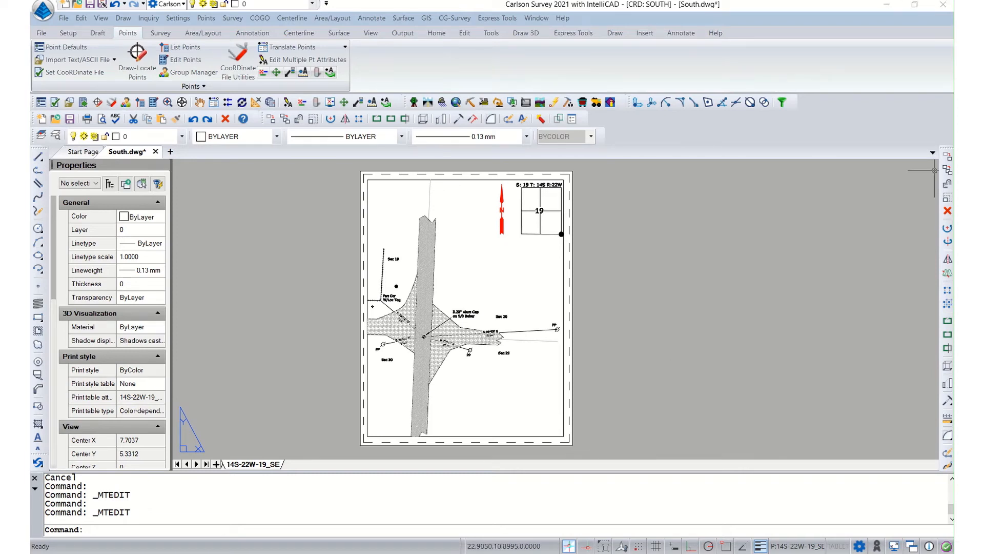
# - Switch to the 14S_22W_19_SE folder in File Explorer and view the site photos from IMG_2965.JPG to IMG_2969.JPG
pyautogui.moveTo(952, 46); pyautogui.dragTo(433, 83)
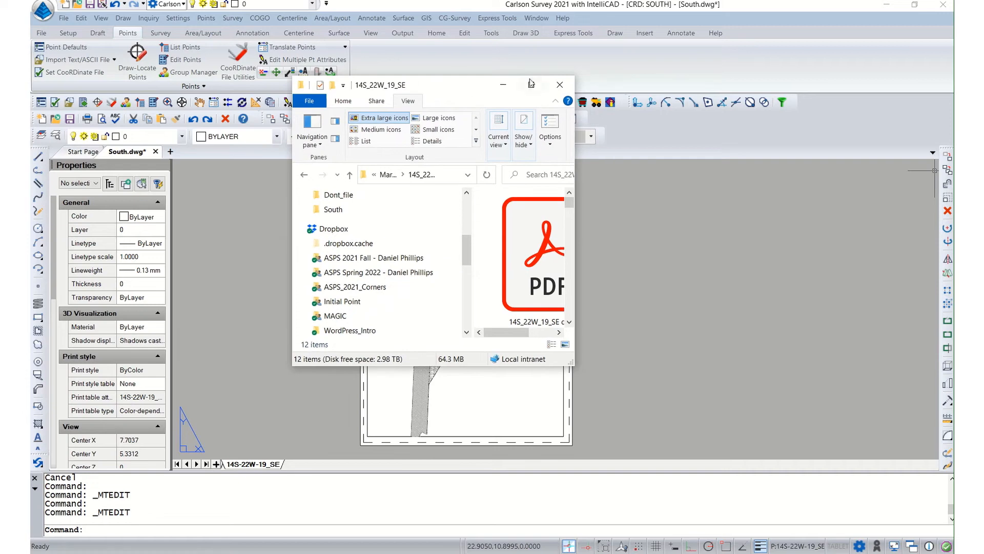
pyautogui.click(533, 85)
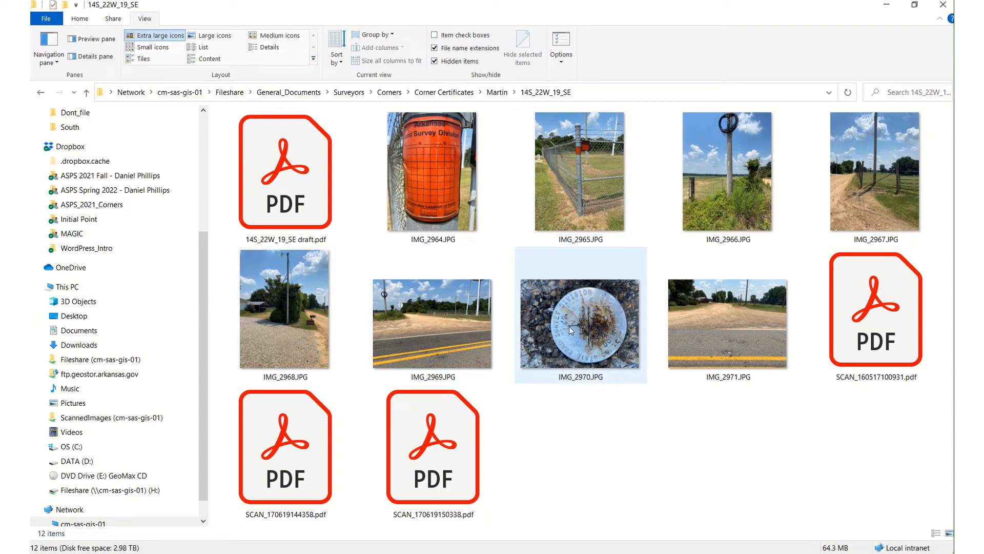
pyautogui.click(604, 207)
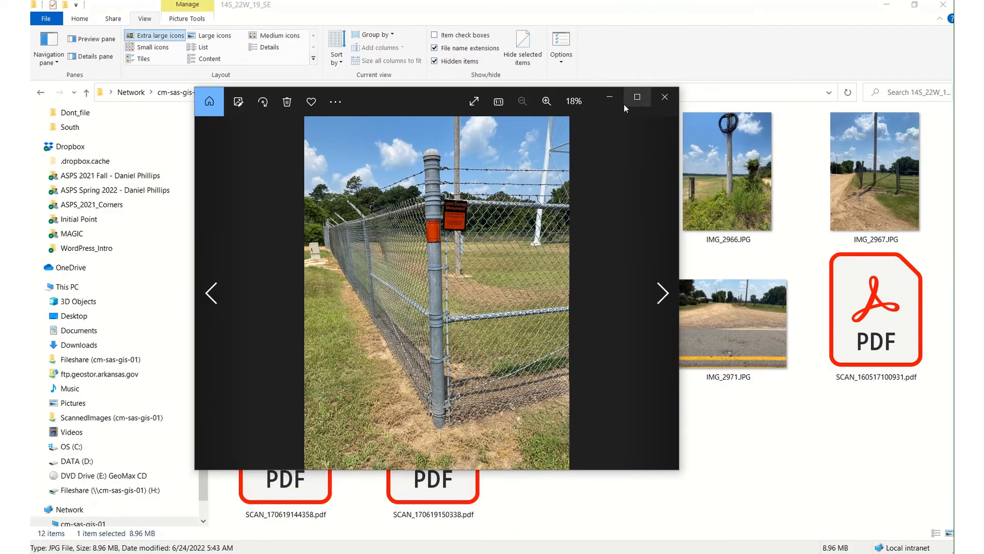
pyautogui.click(625, 103)
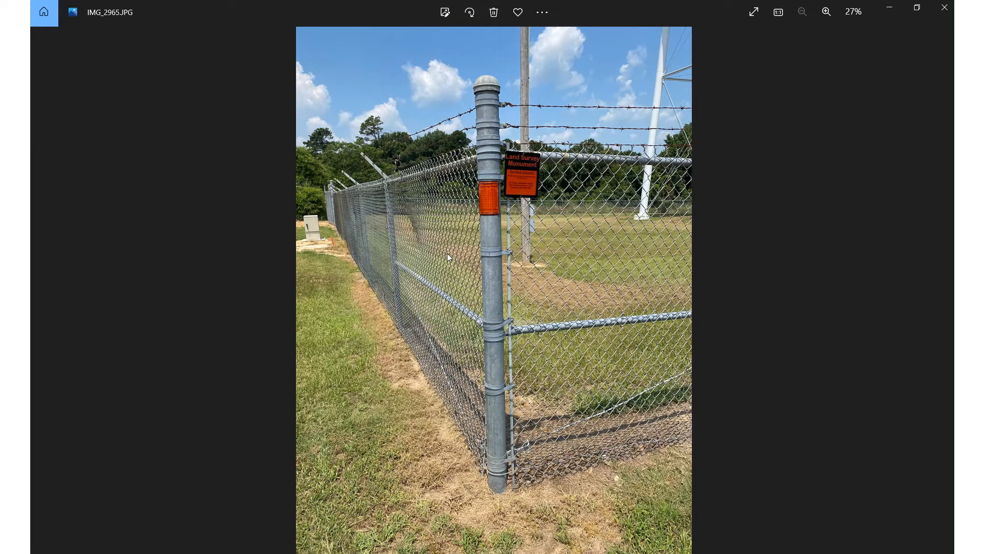
pyautogui.press('Right')
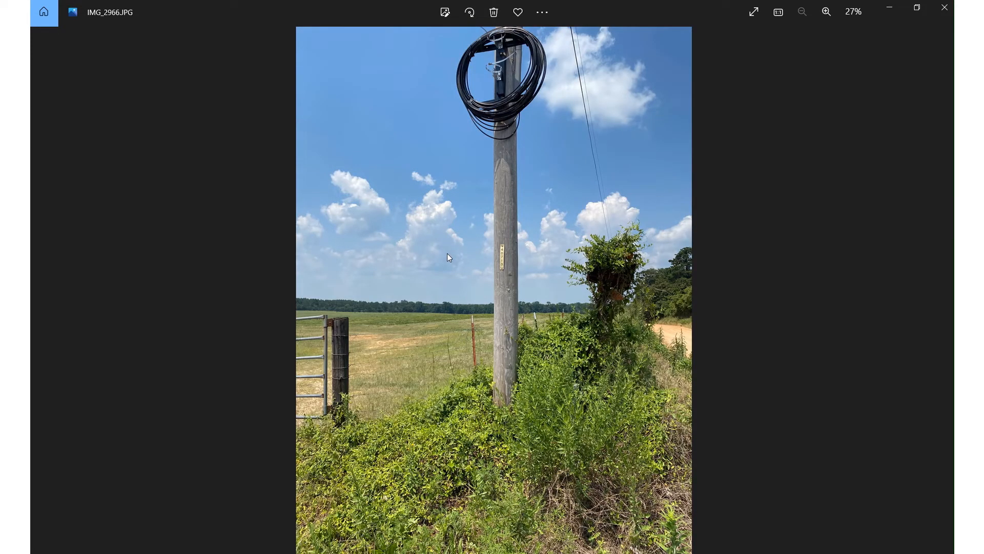
pyautogui.press('Right')
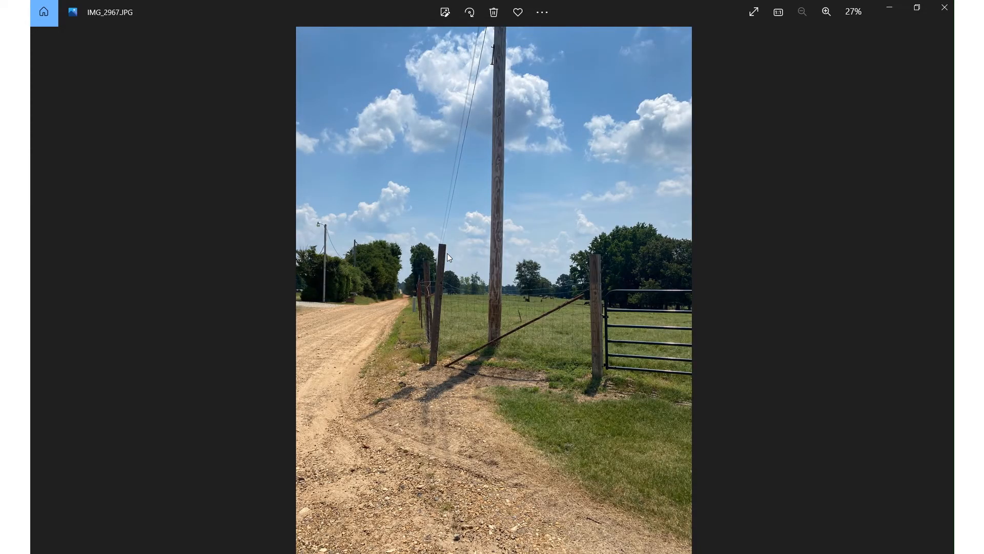
pyautogui.press('Right')
pyautogui.press('Right')
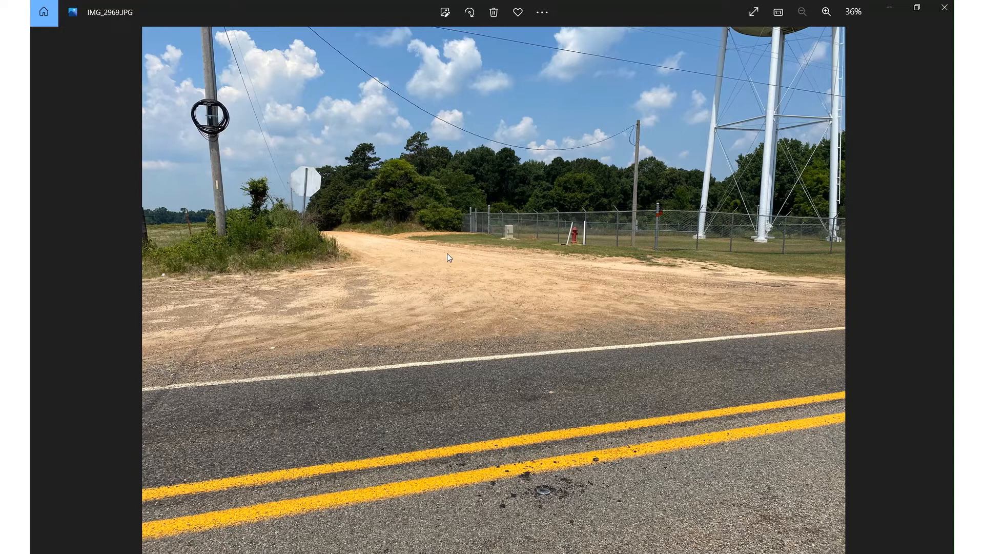
# - Rotate the survey cap photo IMG_2970.JPG upright and save it over the original, cropped closer above and below the cap
pyautogui.press('Right')
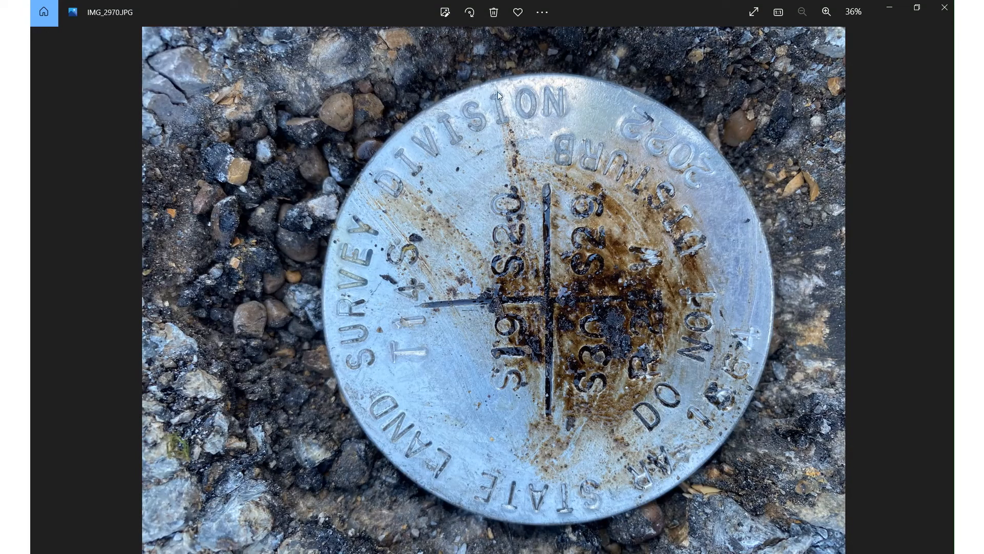
pyautogui.click(471, 12)
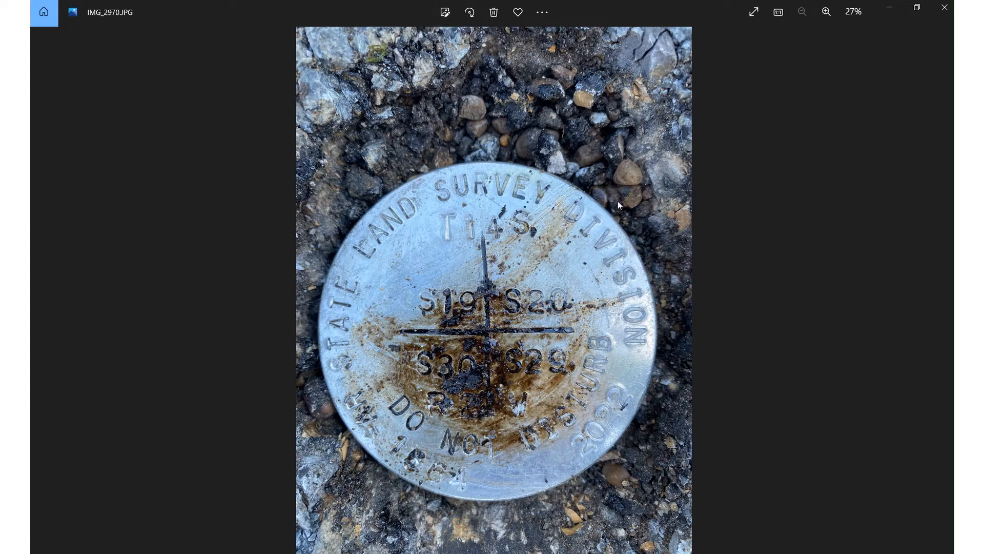
pyautogui.hotkey('ctrl', 'e')
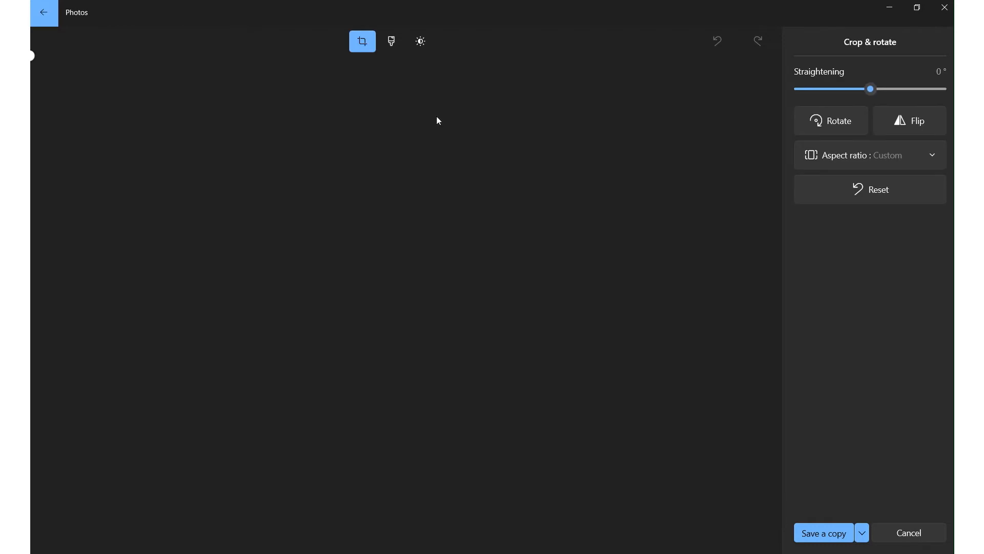
pyautogui.moveTo(414, 77); pyautogui.dragTo(404, 174)
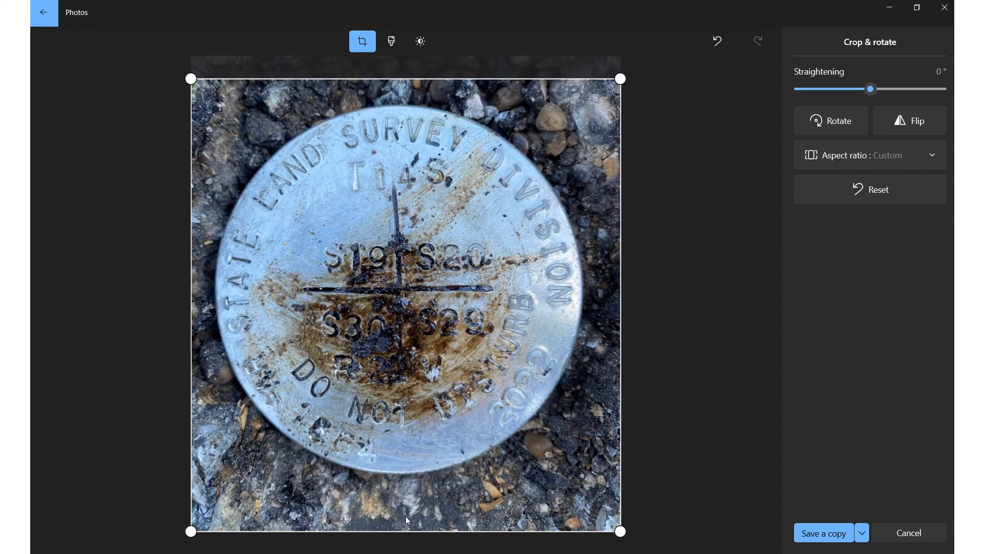
pyautogui.moveTo(404, 532); pyautogui.dragTo(423, 490)
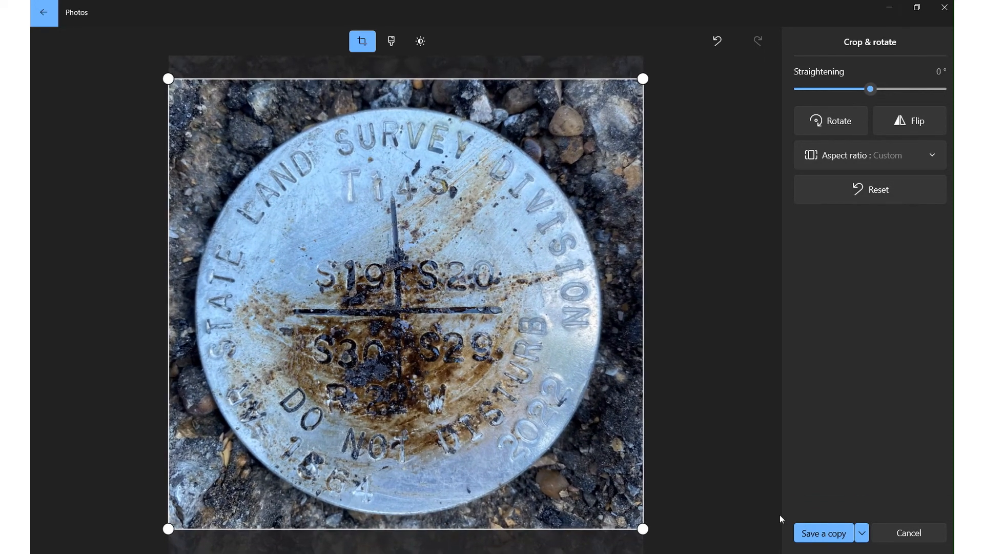
pyautogui.click(861, 533)
pyautogui.click(860, 514)
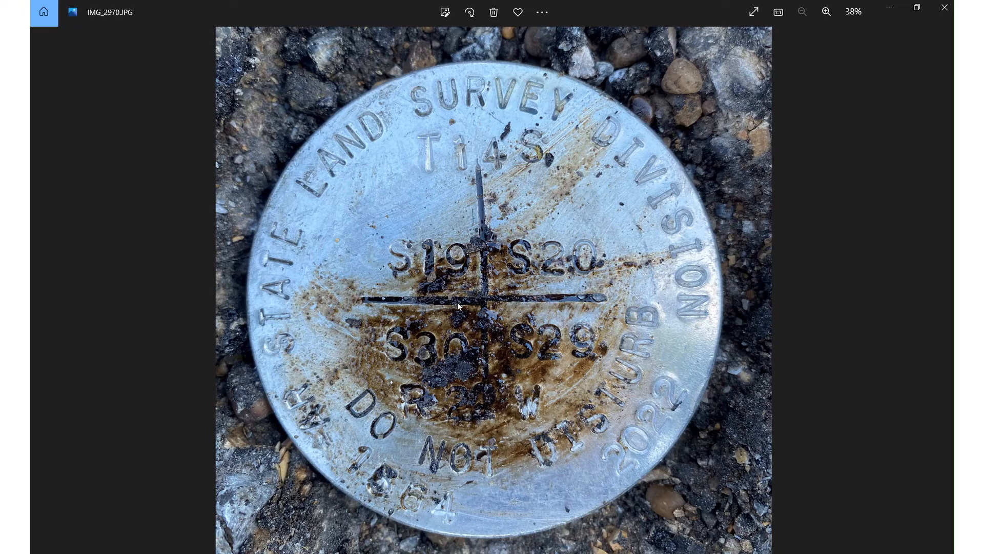
pyautogui.press('Right')
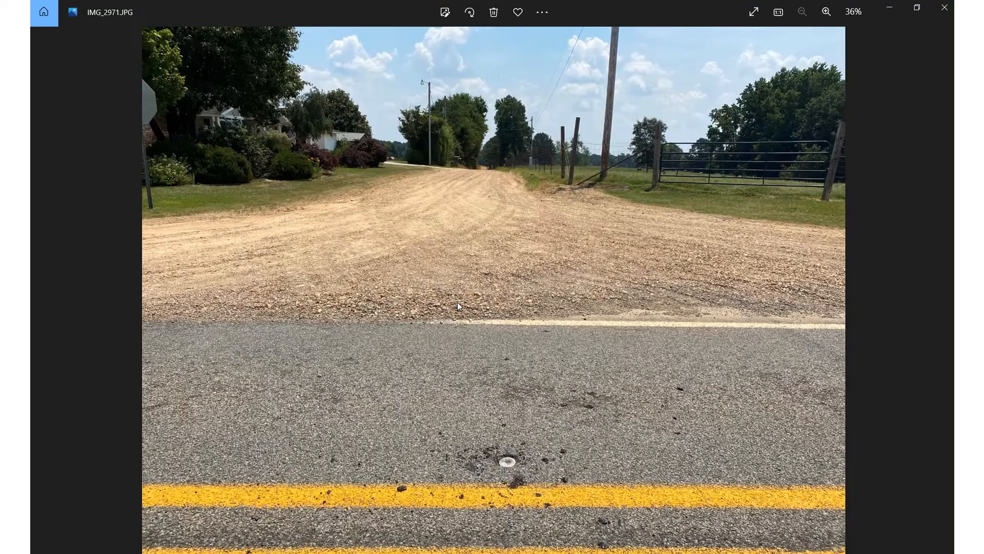
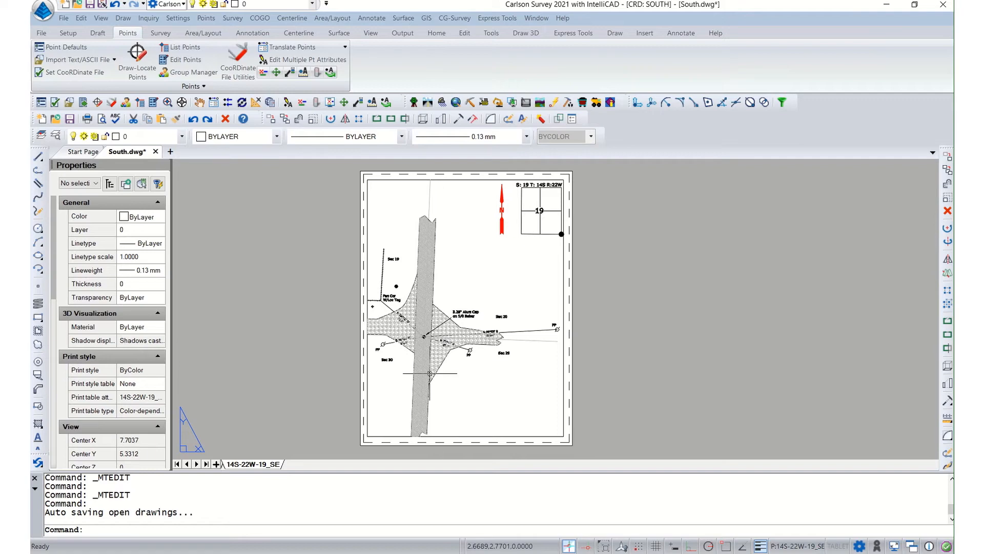
# - Switch to the CAD layout, run the IMAGE command and browse to the 14S_22W_19_SE photo folder for a new attachment
pyautogui.click(256, 529)
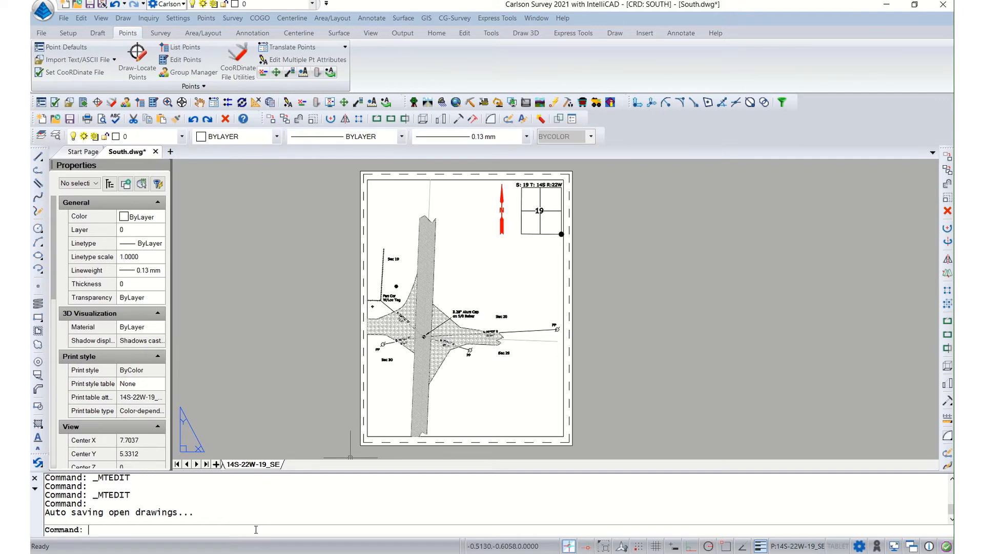
pyautogui.write('image')
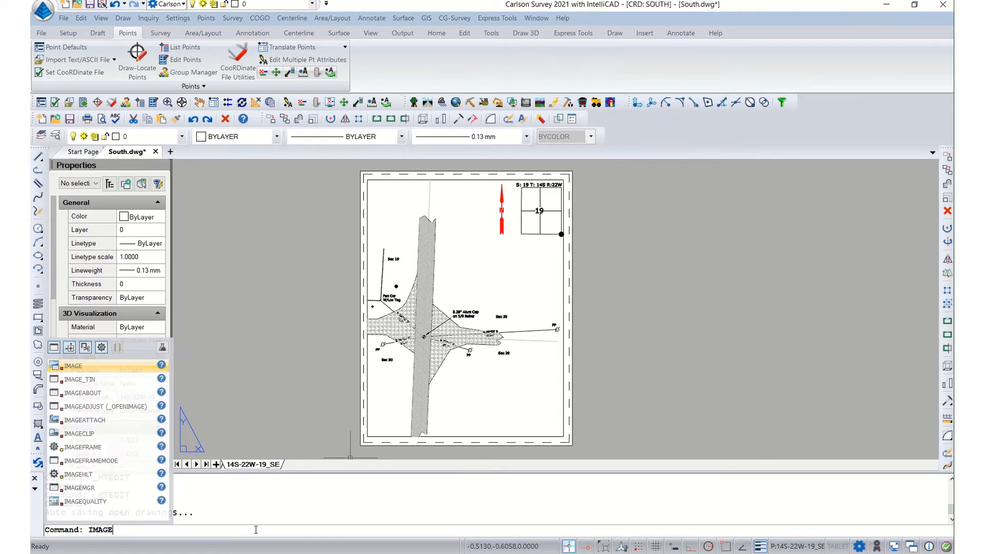
pyautogui.press('Return')
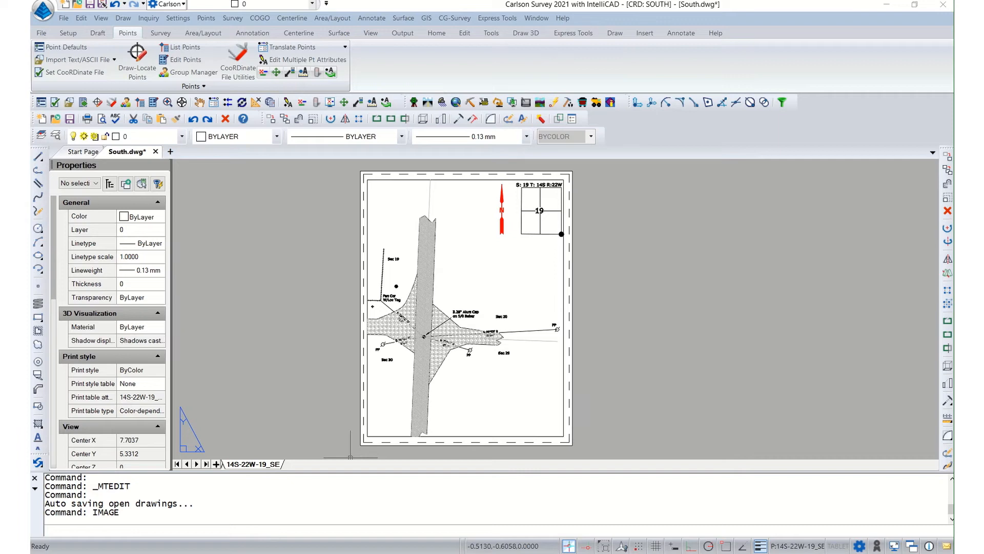
pyautogui.moveTo(390, 87); pyautogui.dragTo(426, 80)
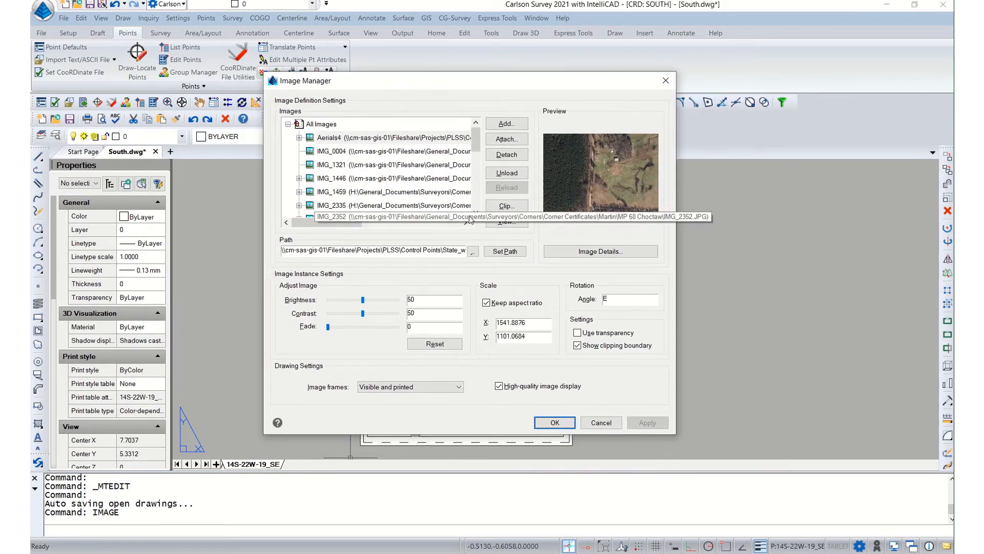
pyautogui.click(501, 142)
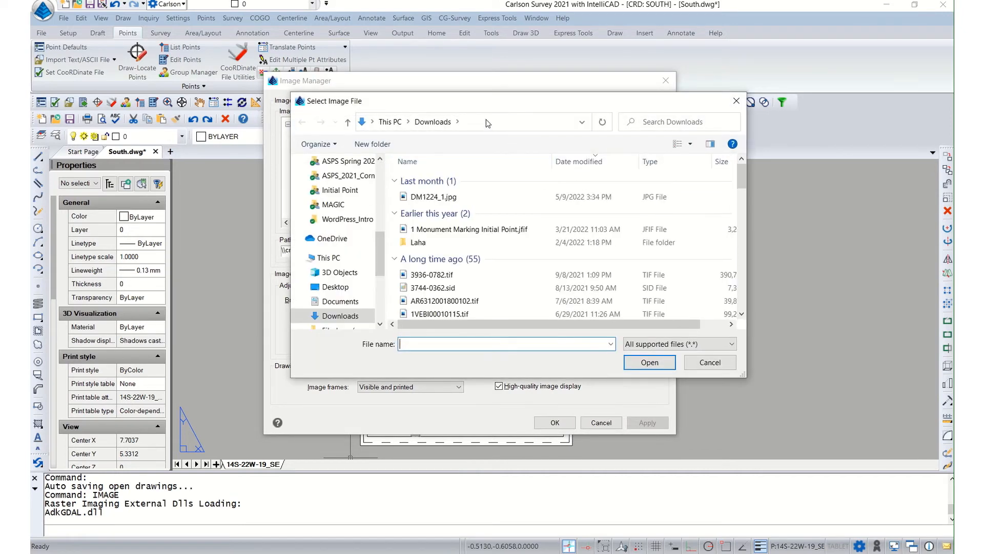
pyautogui.click(487, 123)
pyautogui.write('\\\\cm-sas-gis-01\\Survey\\Corner Certificates\\Martin\\14S_22W_19_SE')
pyautogui.press('Return')
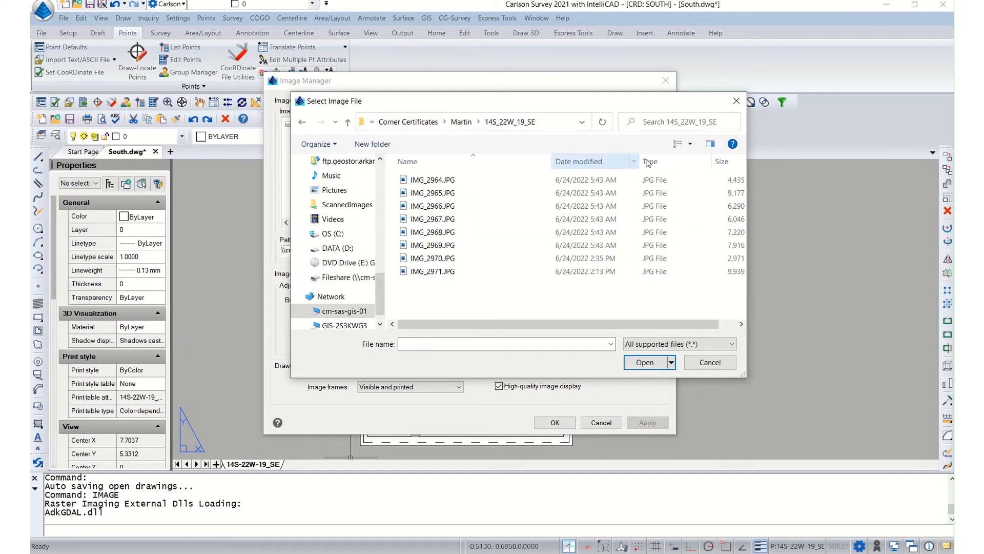
# - Attach IMG_2970.JPG to the layout sheet beside the north arrow at scale 1.0, with the insertion point specified on screen
pyautogui.click(690, 144)
pyautogui.click(733, 64)
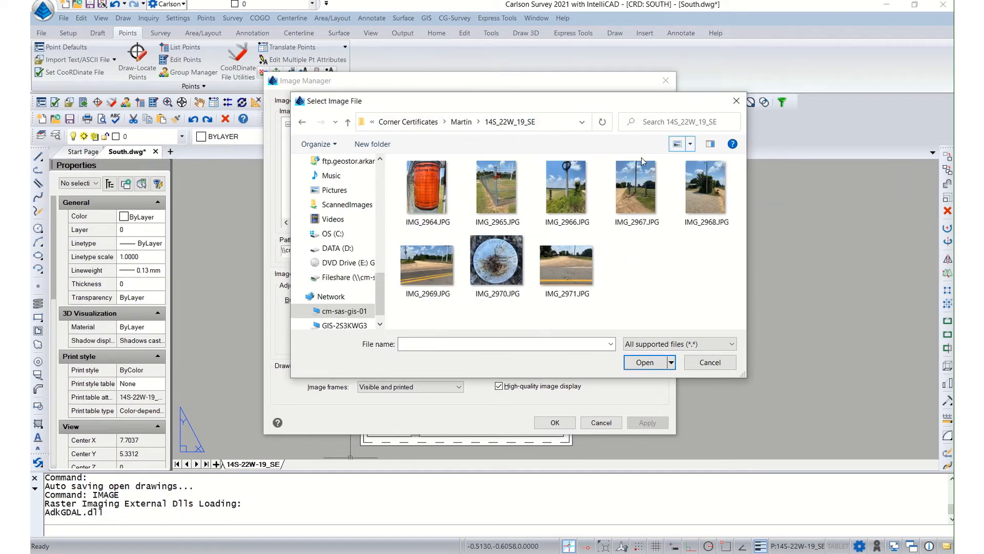
pyautogui.click(507, 253)
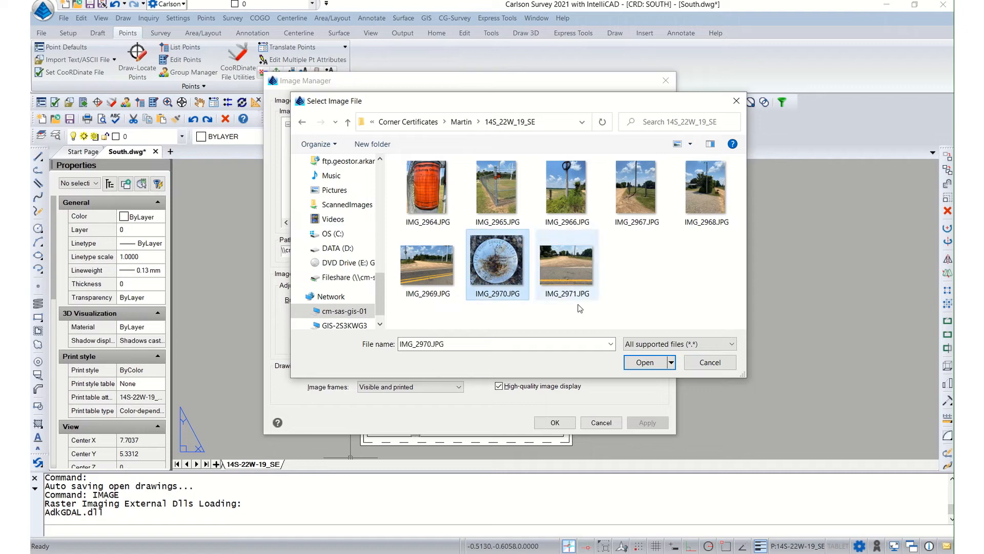
pyautogui.click(639, 363)
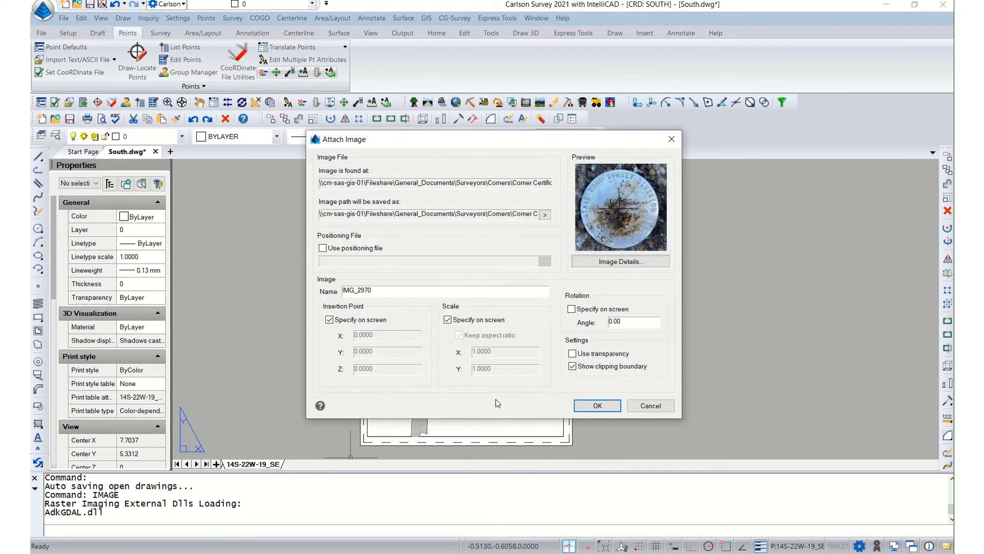
pyautogui.click(596, 406)
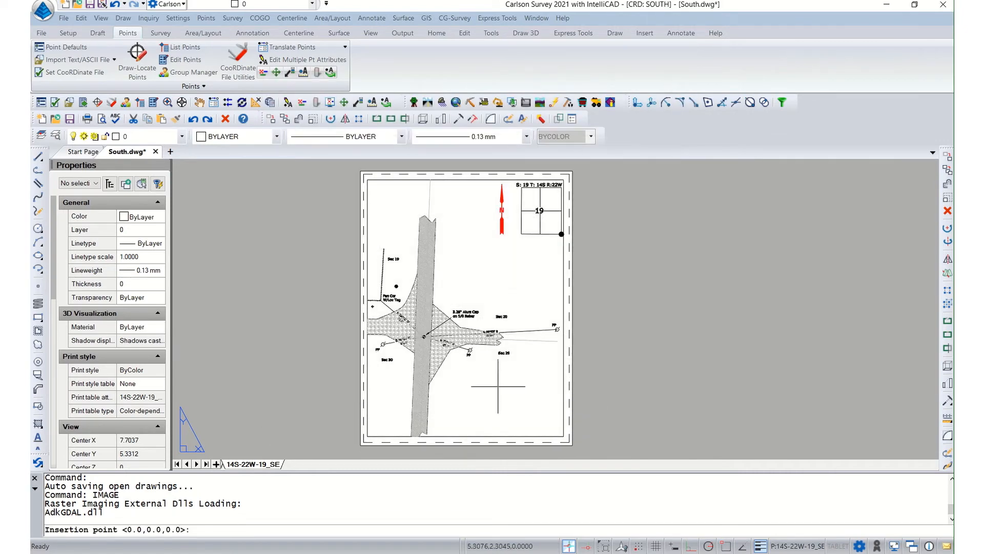
pyautogui.click(462, 249)
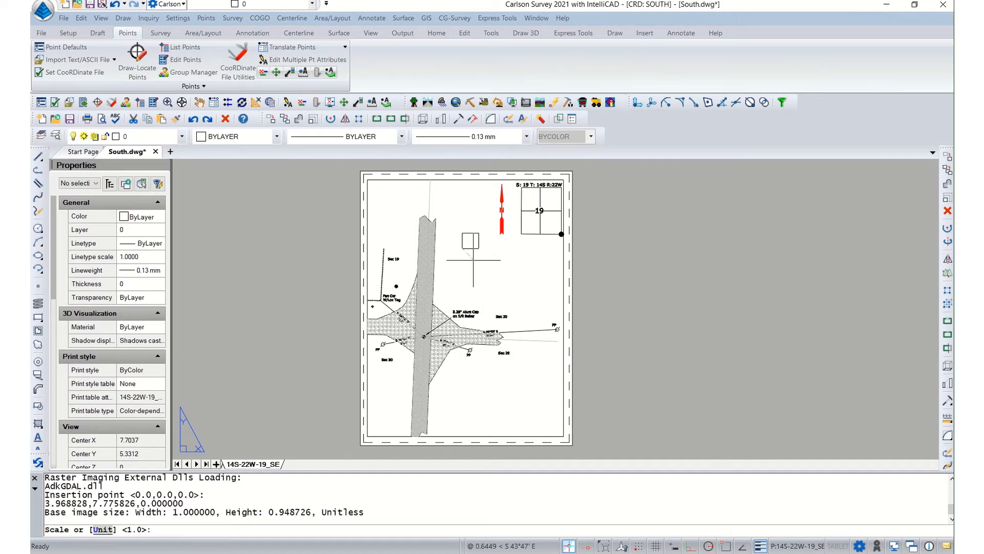
pyautogui.click(501, 280)
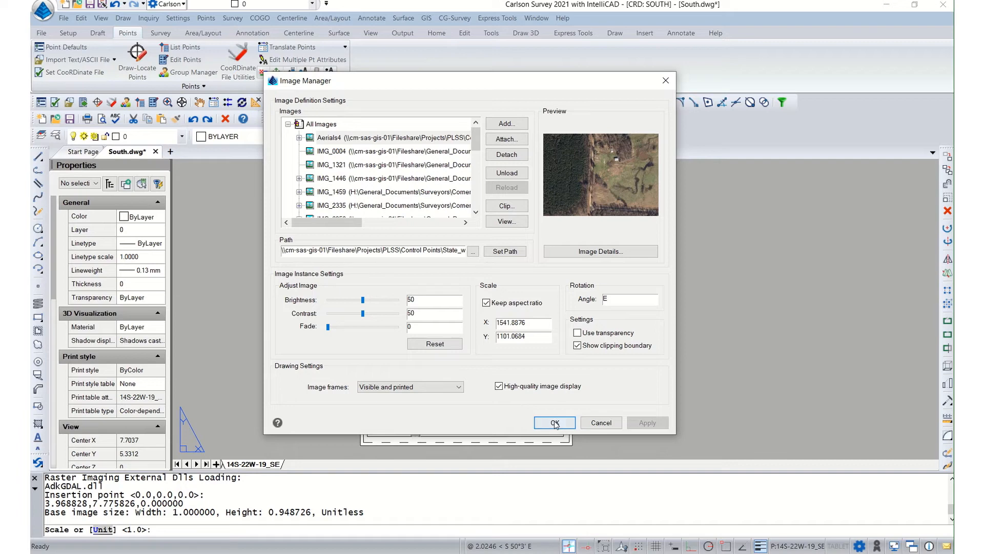
pyautogui.click(555, 423)
pyautogui.press('Return')
# - Move the survey cap photo to just above the "3.25" Alum Cap on 5/8 Rebar" label, east of the road
pyautogui.click(487, 226)
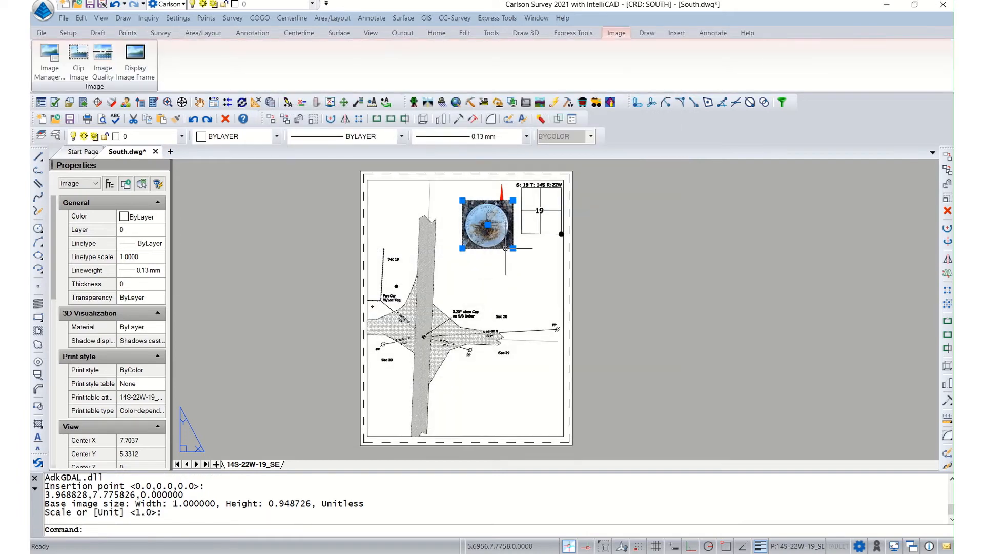
pyautogui.click(487, 224)
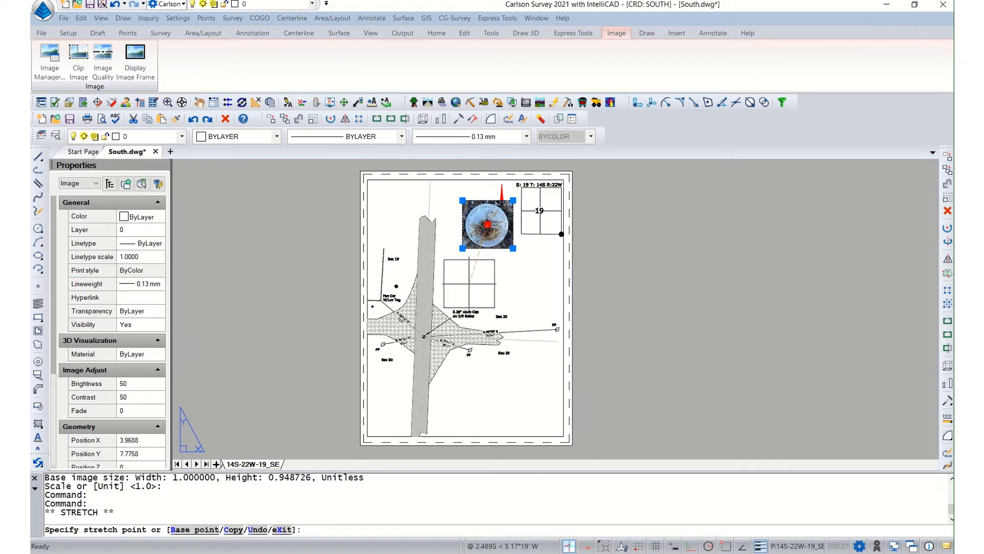
pyautogui.click(469, 284)
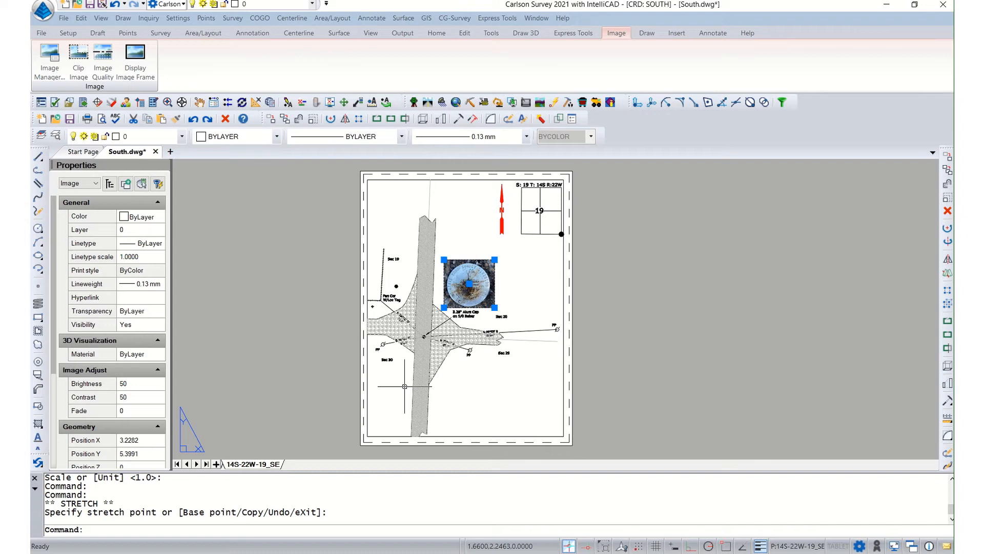
pyautogui.click(271, 319)
pyautogui.press('Escape')
pyautogui.press('Escape')
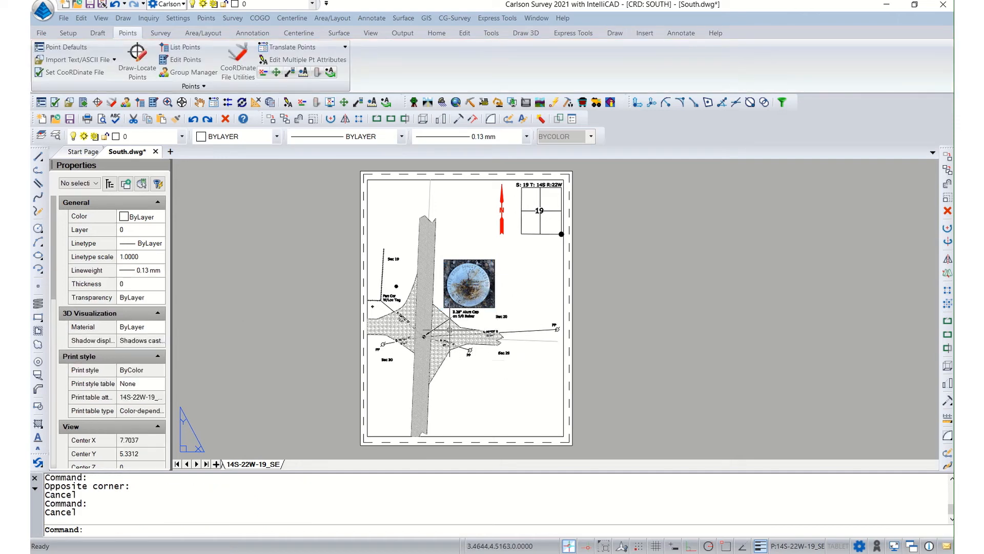
pyautogui.scroll(2, 450, 326)
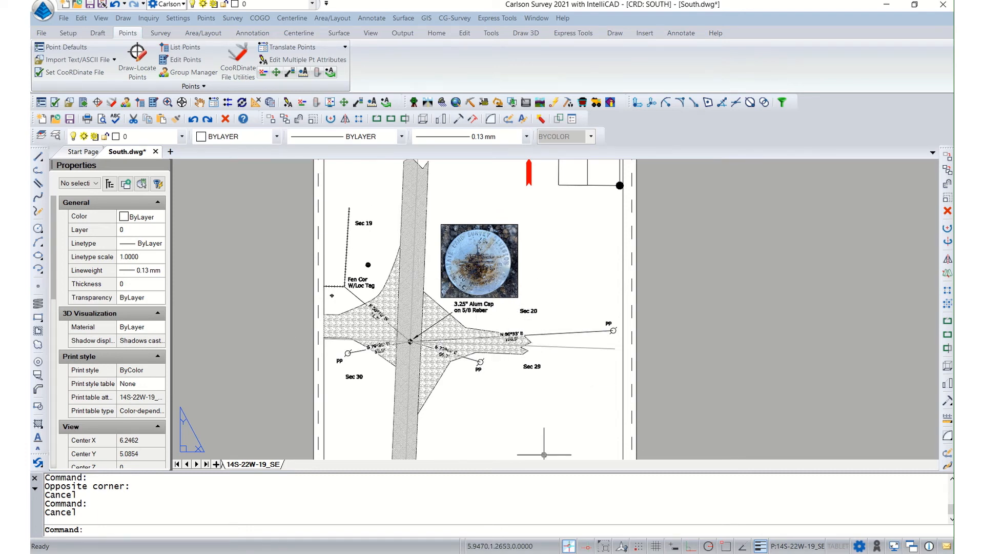
# - Switch to Chrome, go to surveyor.arkansas.gov and open the Surveyor's Map from the GLO map banner
pyautogui.moveTo(577, 536)
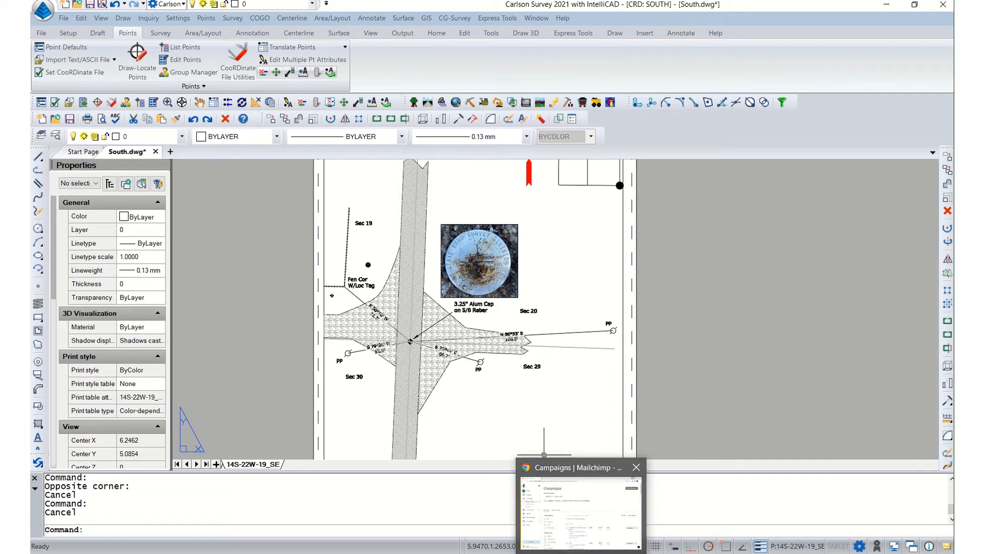
pyautogui.click(581, 552)
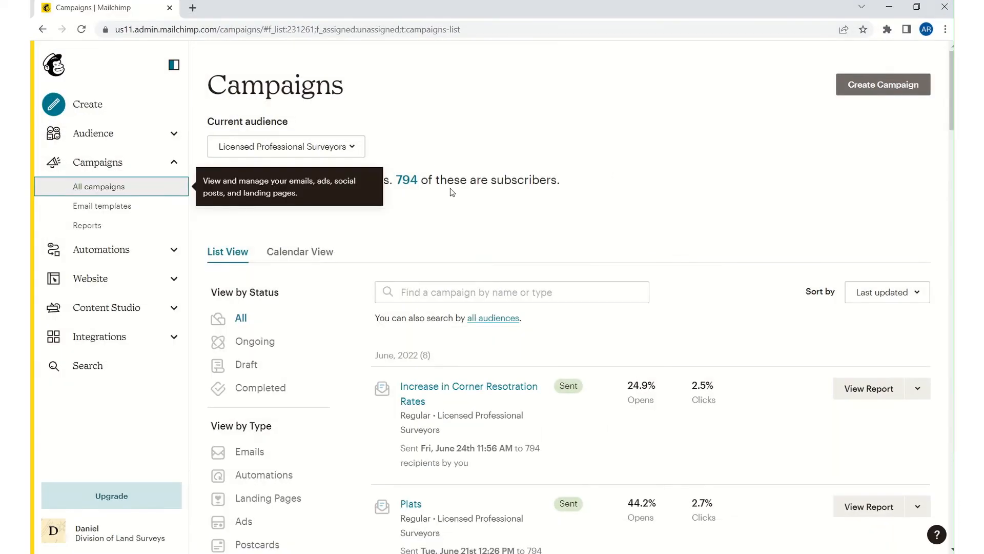
pyautogui.click(375, 29)
pyautogui.write('surveyor.arkansas.gov')
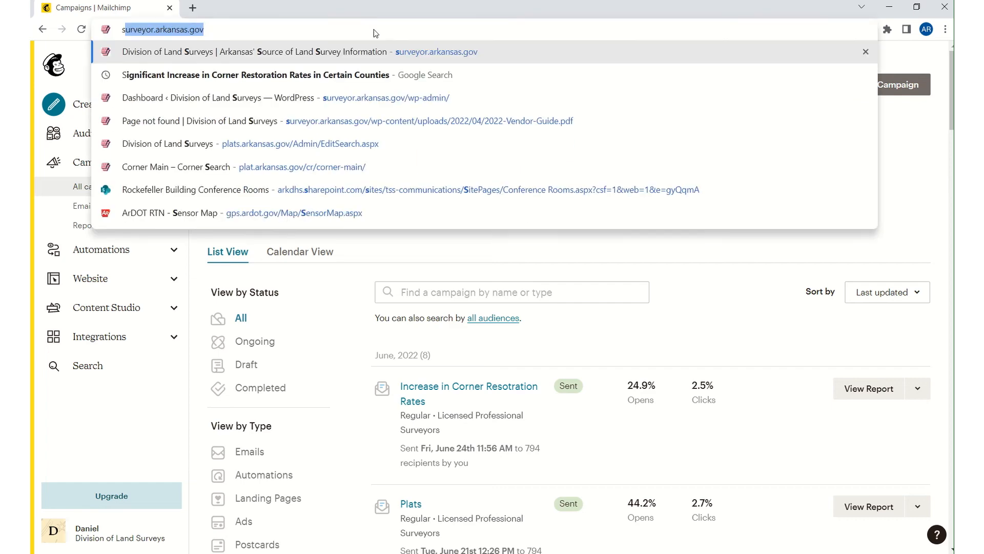
pyautogui.press('Return')
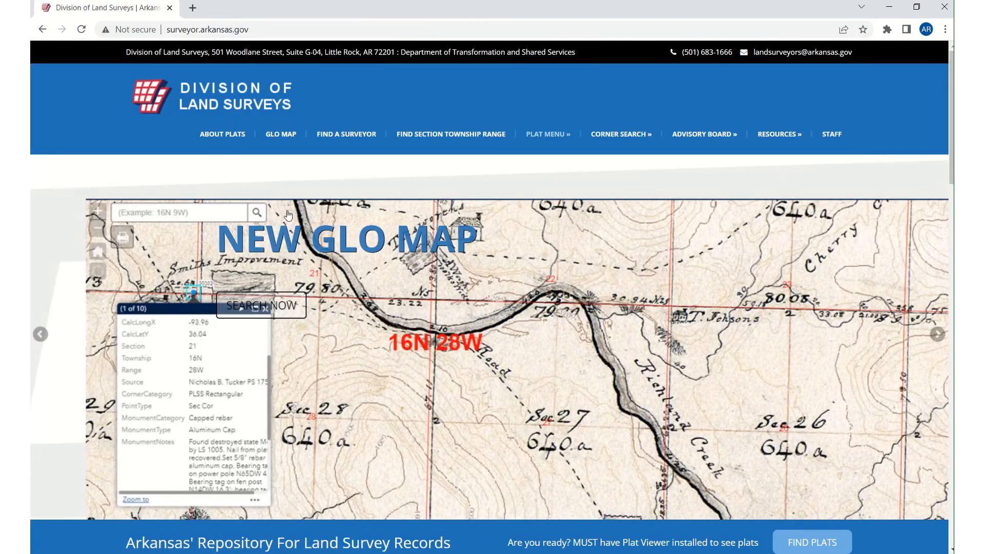
pyautogui.click(280, 241)
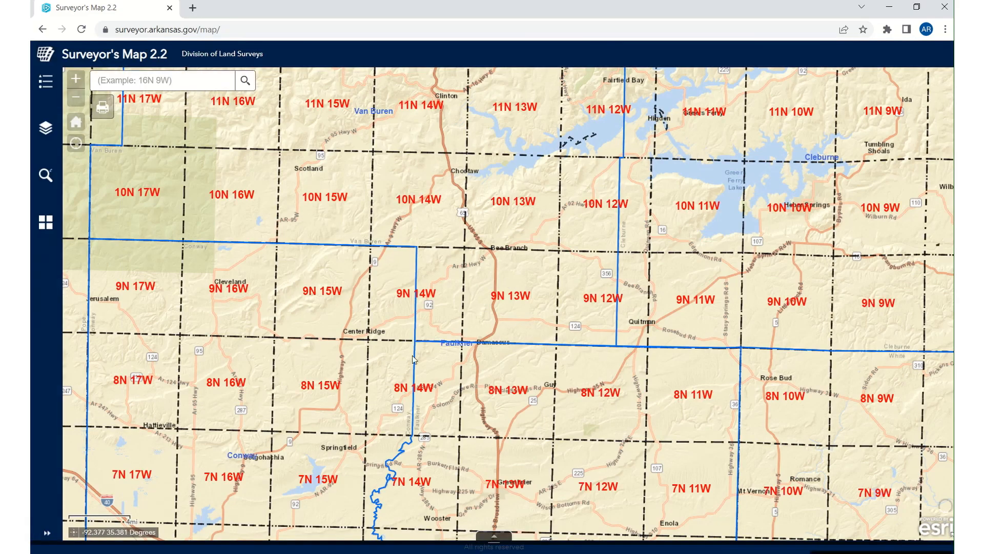
# - Locate the common corner of sections 19, 20, 29 and 30 in township 14S 22W on the Surveyor's Map
pyautogui.scroll(-3, 410, 358)
pyautogui.moveTo(402, 408); pyautogui.dragTo(569, 150)
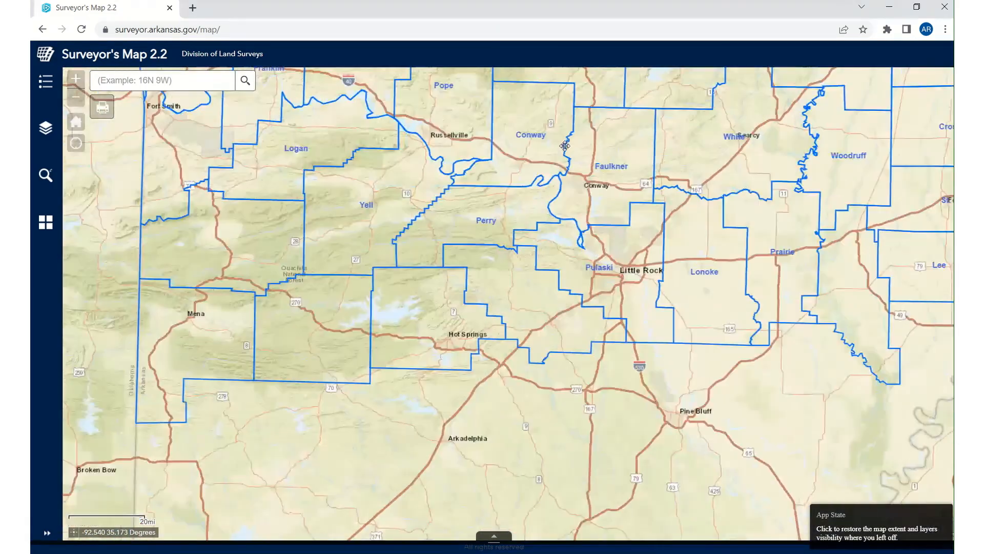
pyautogui.moveTo(409, 396); pyautogui.dragTo(394, 346)
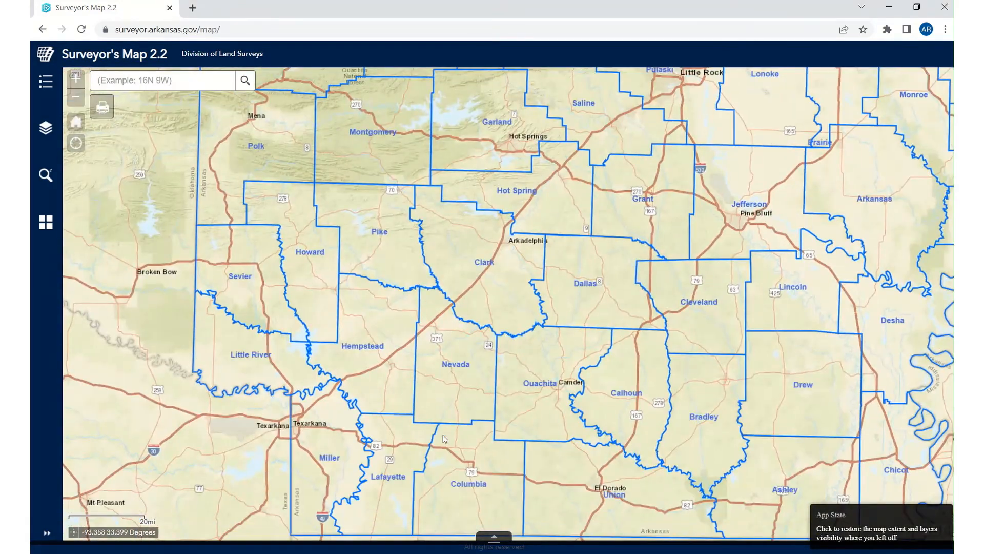
pyautogui.scroll(3, 443, 434)
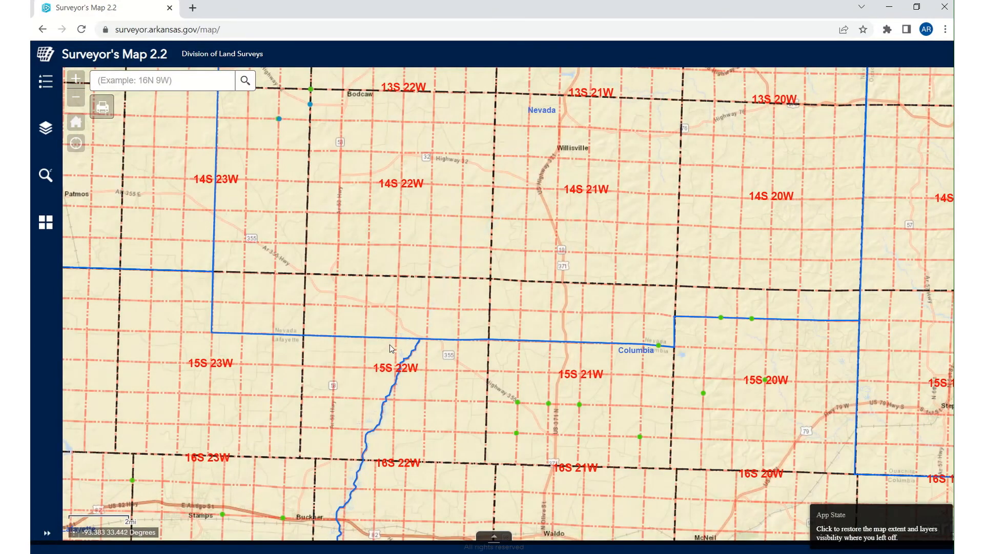
pyautogui.scroll(1, 390, 343)
pyautogui.moveTo(295, 307); pyautogui.dragTo(379, 467)
pyautogui.moveTo(393, 330); pyautogui.dragTo(391, 395)
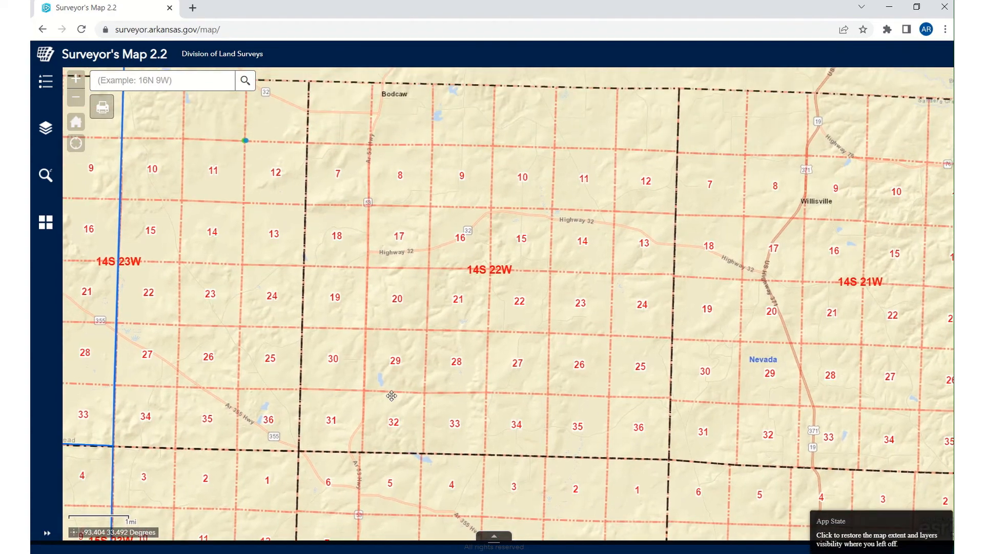
pyautogui.scroll(4, 389, 395)
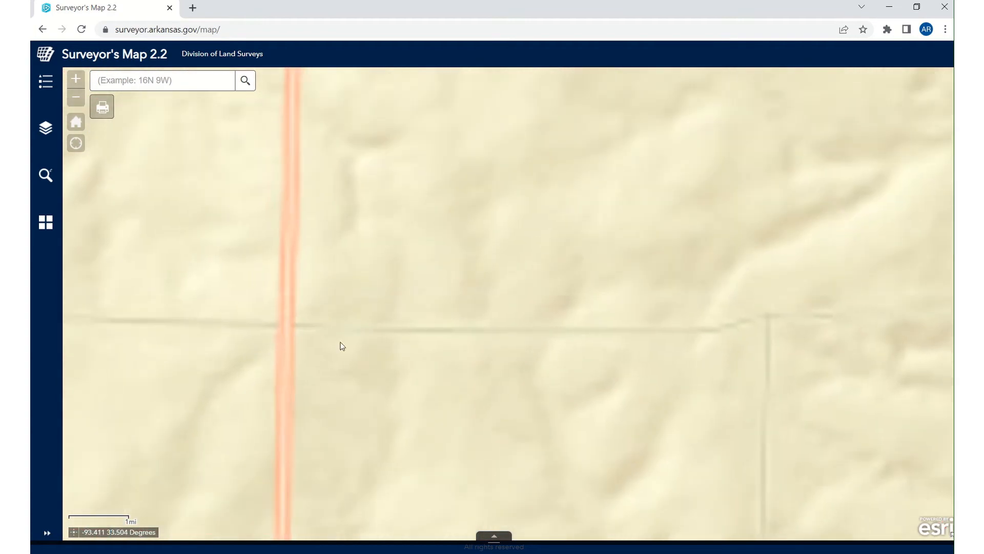
# - Examine the road names and route number at the section corner on the map, and switch back to Carlson Survey
pyautogui.moveTo(312, 355); pyautogui.dragTo(399, 361)
pyautogui.scroll(1, 395, 355)
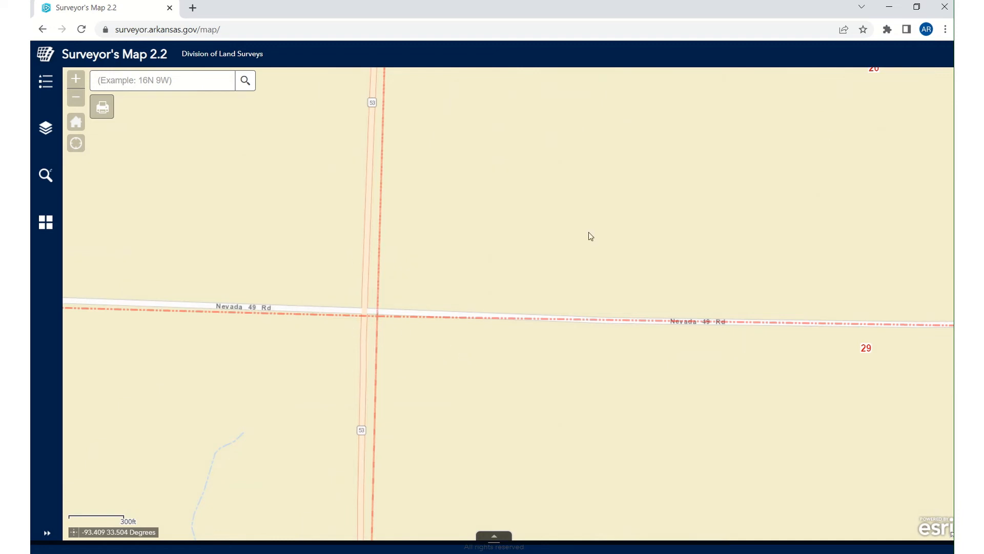
pyautogui.click(889, 7)
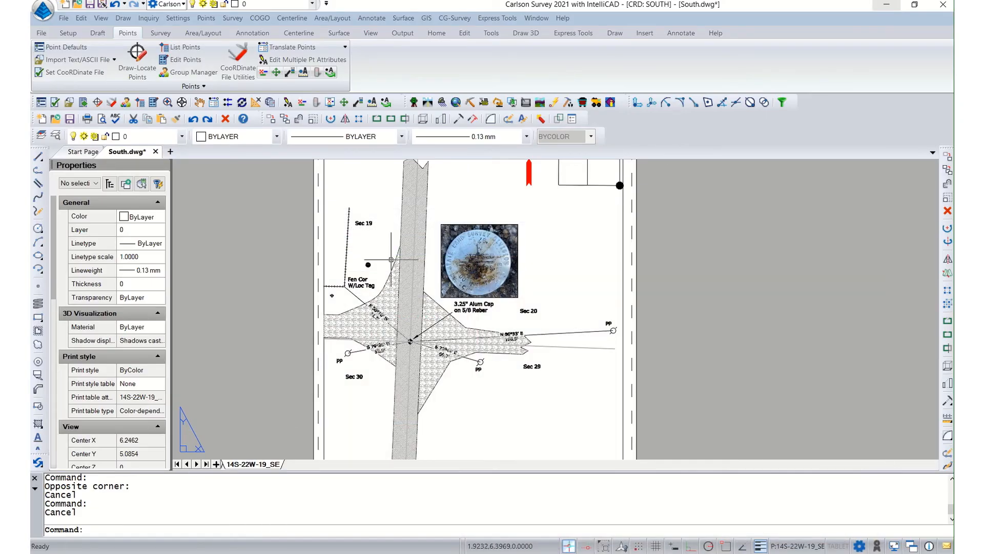
# - Copy the "Sec 20" label onto the north-south road, just north of the section corner
pyautogui.moveTo(398, 258)
pyautogui.mouseDown(button='middle')
pyautogui.moveTo(378, 345)
pyautogui.moveTo(387, 323)
pyautogui.mouseUp(button='middle')
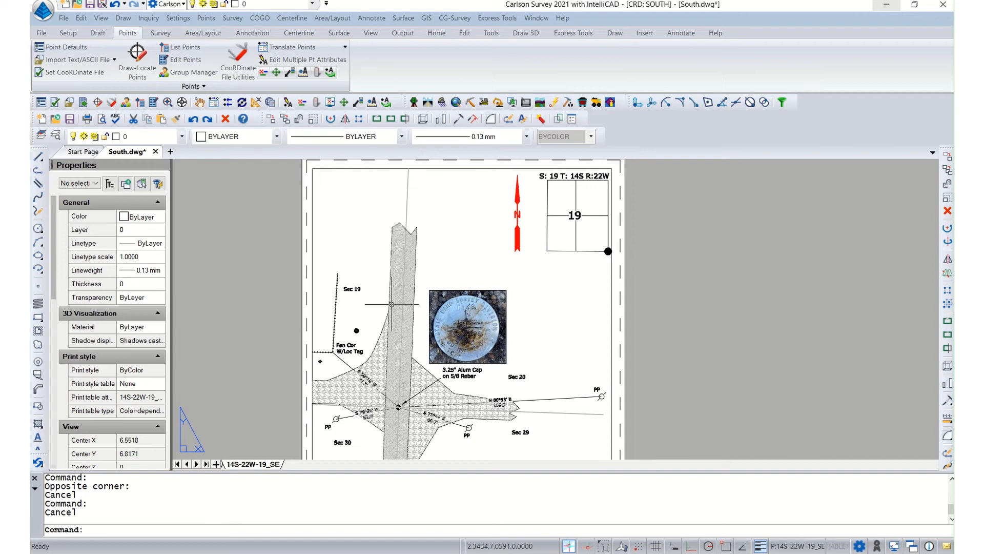
pyautogui.doubleClick(456, 369)
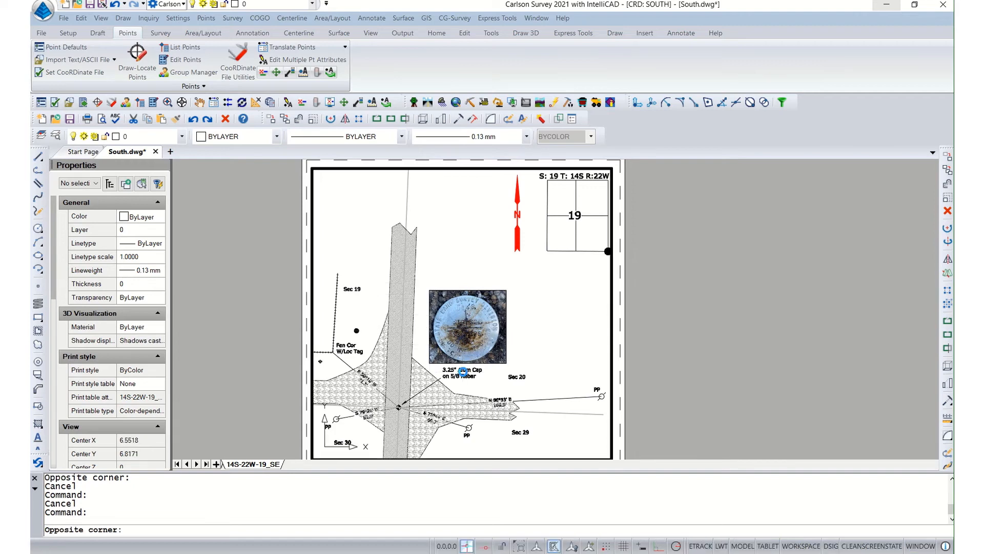
pyautogui.click(515, 377)
pyautogui.rightClick(519, 380)
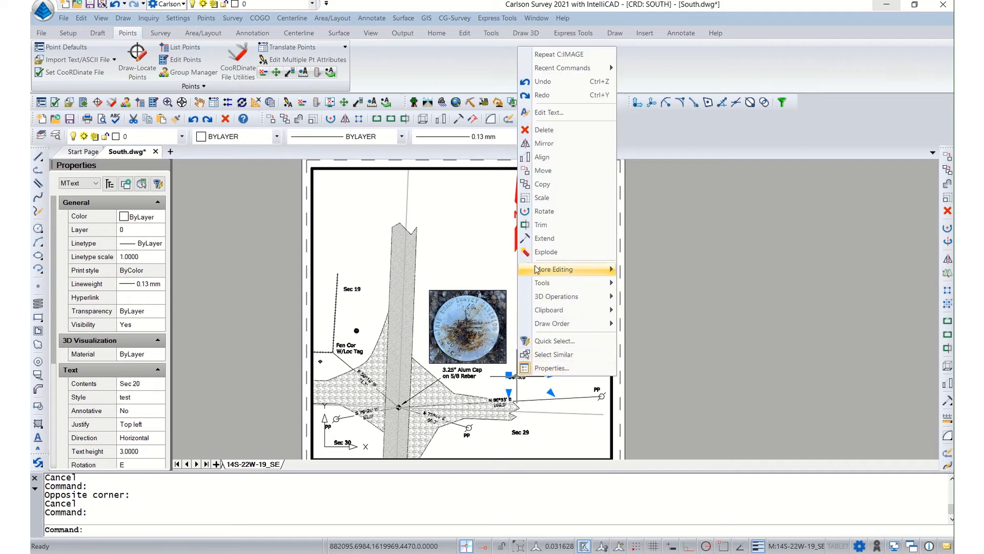
pyautogui.click(542, 184)
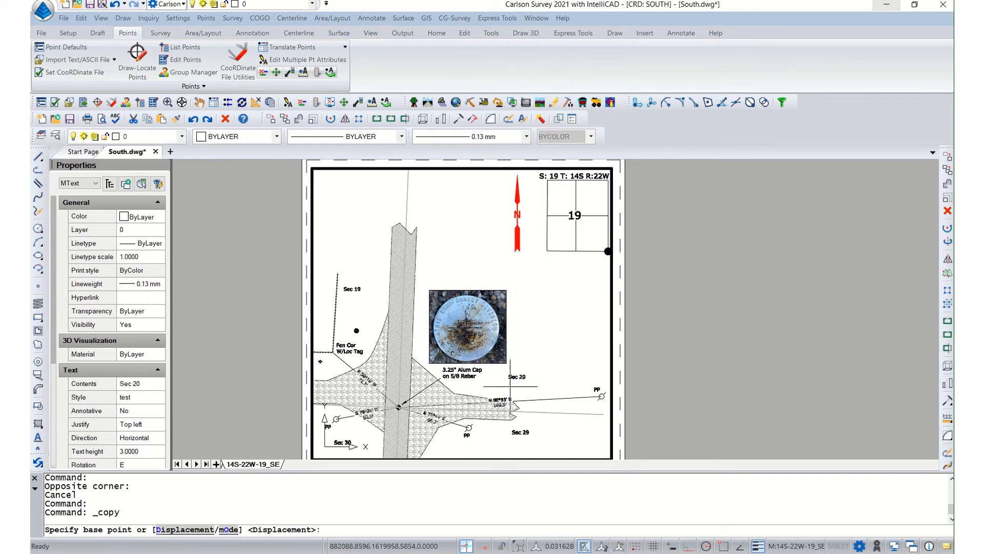
pyautogui.click(513, 380)
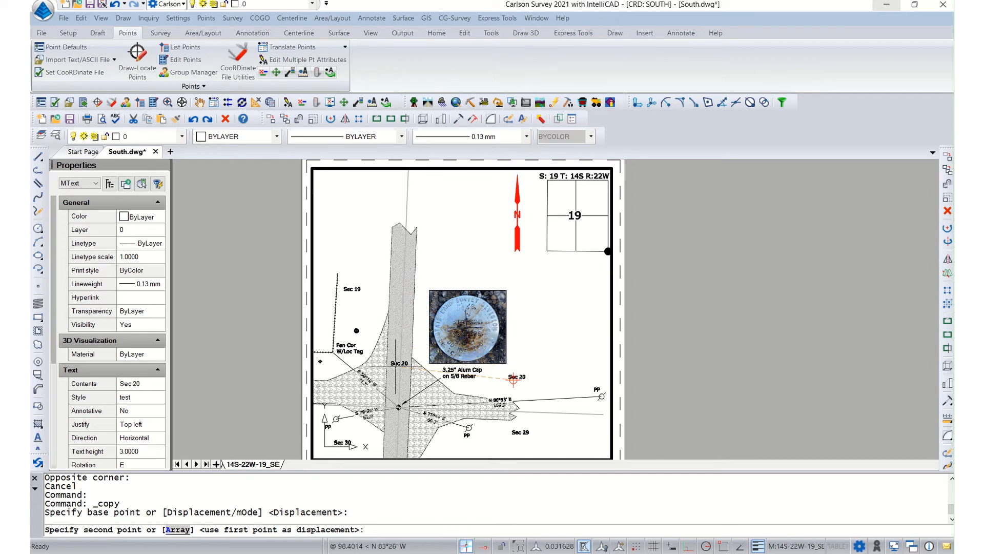
pyautogui.click(513, 379)
pyautogui.press('Escape')
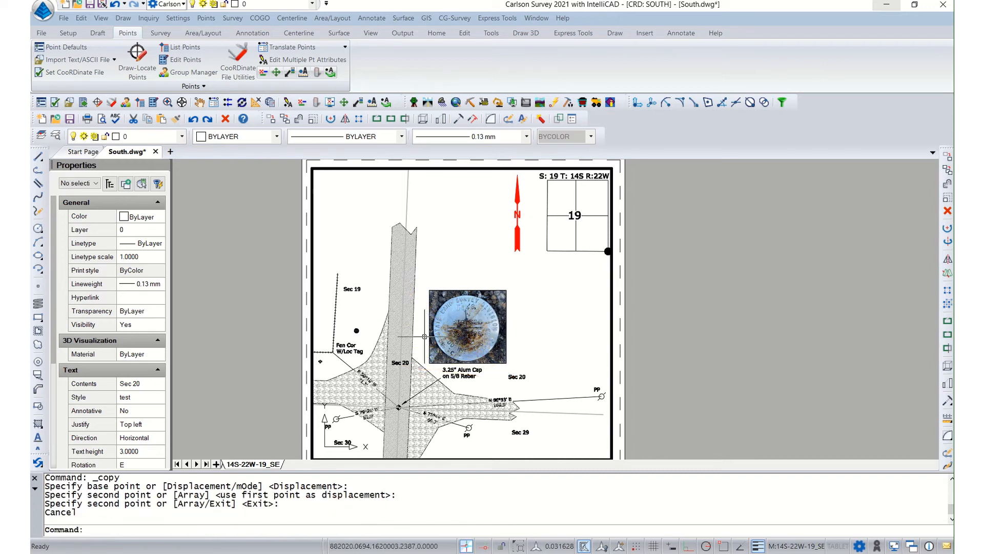
# - Replace the text of the copied "Sec 20" label on the road with "AR Hwy 53"
pyautogui.click(398, 364)
pyautogui.click(398, 364)
pyautogui.click(398, 364)
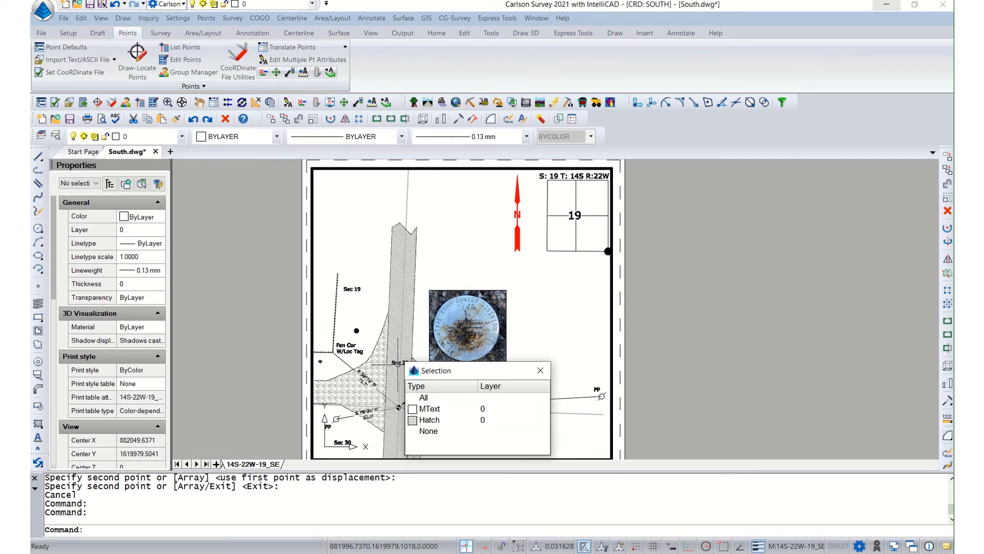
pyautogui.click(430, 409)
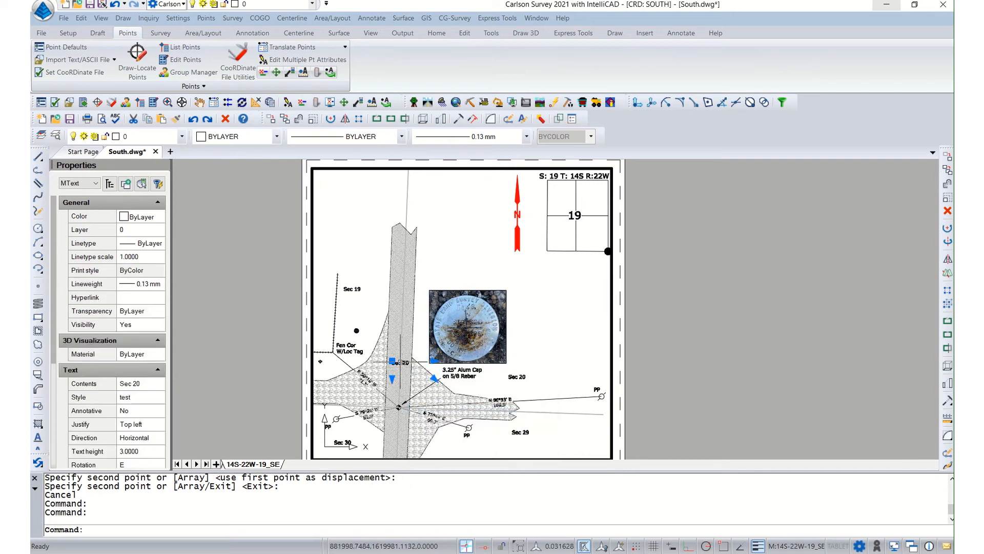
pyautogui.doubleClick(405, 362)
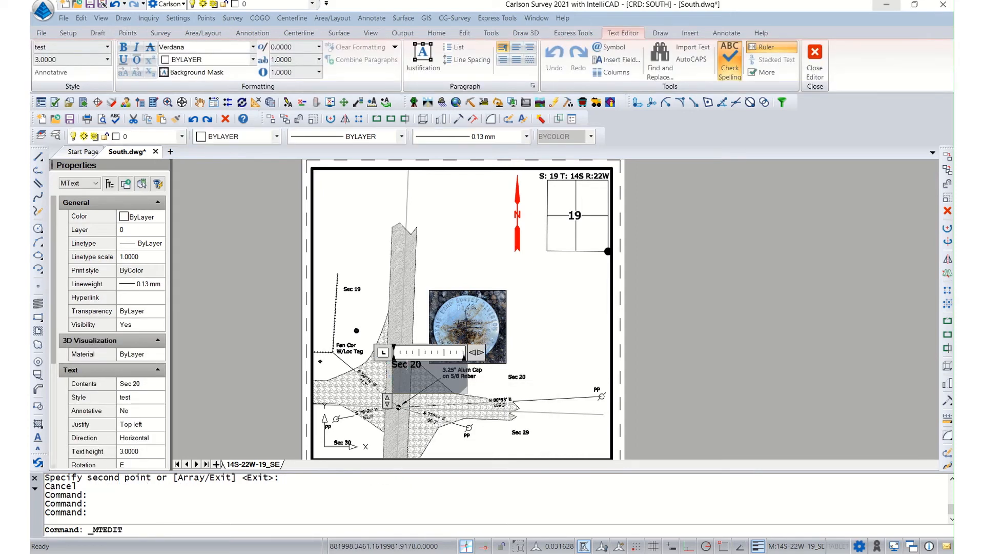
pyautogui.hotkey('ctrl', 'a')
pyautogui.press('Delete')
pyautogui.write('AR')
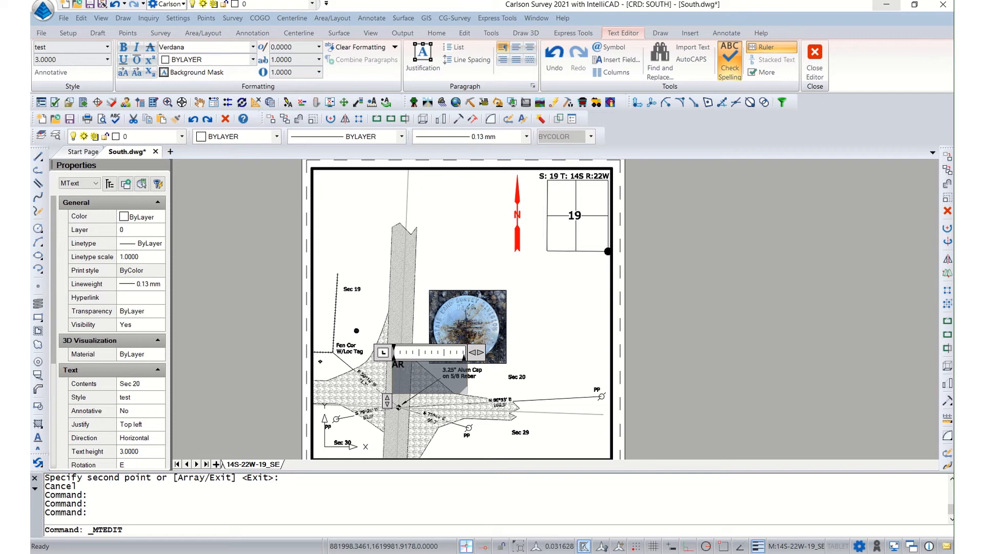
pyautogui.write(' Hwy 53')
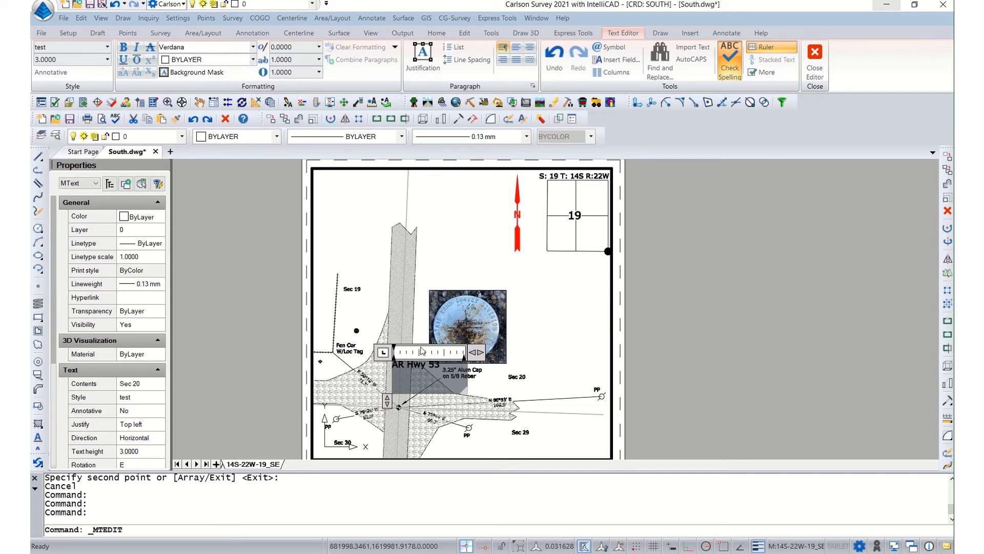
pyautogui.click(428, 244)
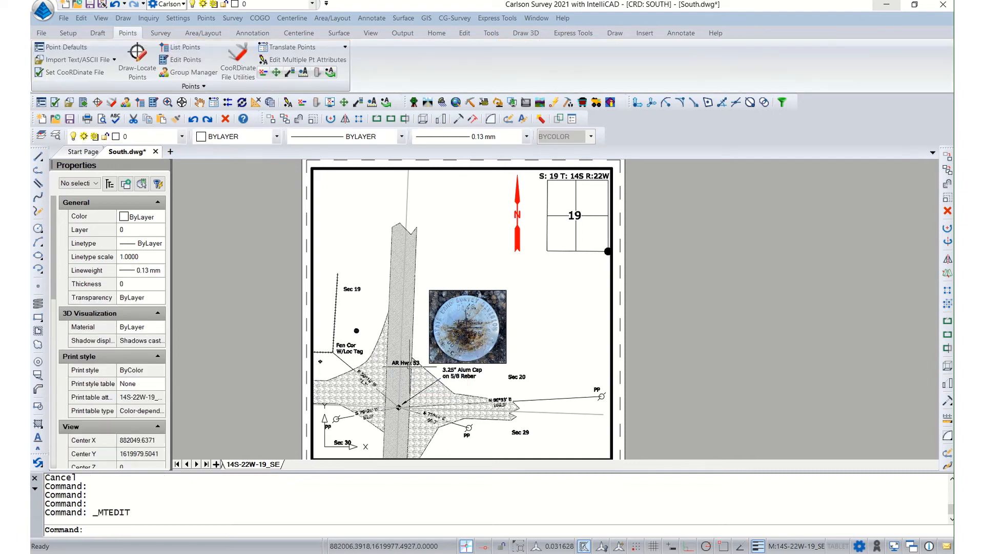
# - Rotate the "AR Hwy 53" label to about N 3°14' E so it reads along the north-south road
pyautogui.click(413, 360)
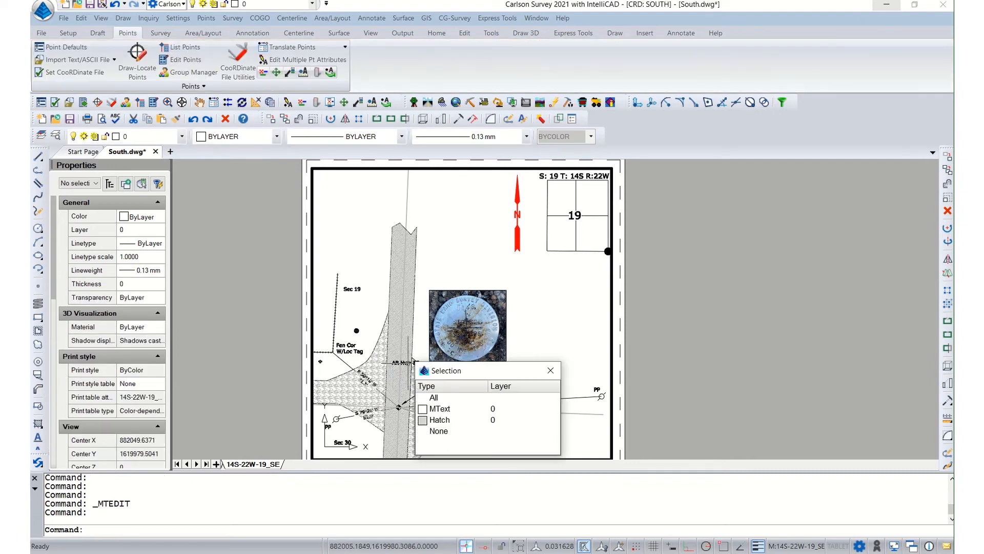
pyautogui.click(440, 410)
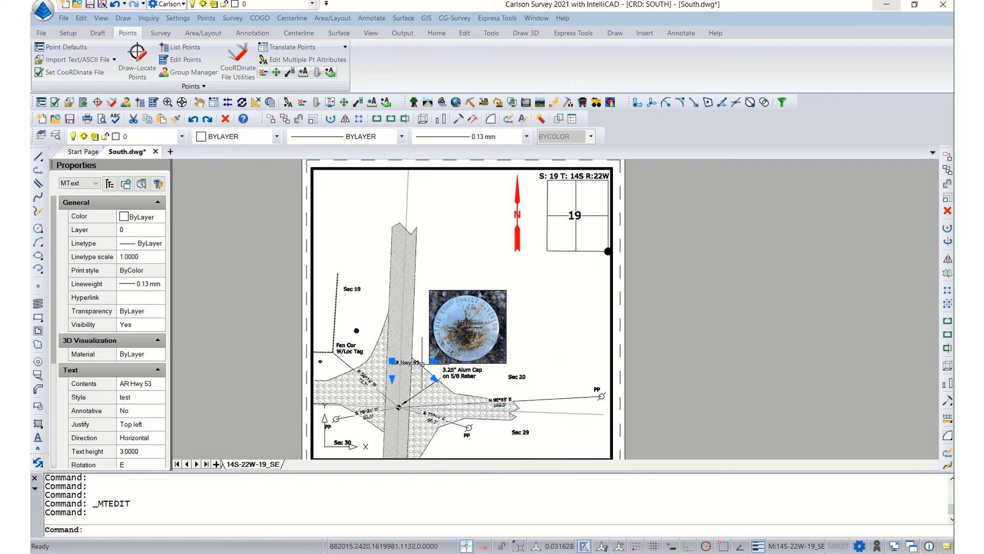
pyautogui.rightClick(411, 361)
pyautogui.click(436, 197)
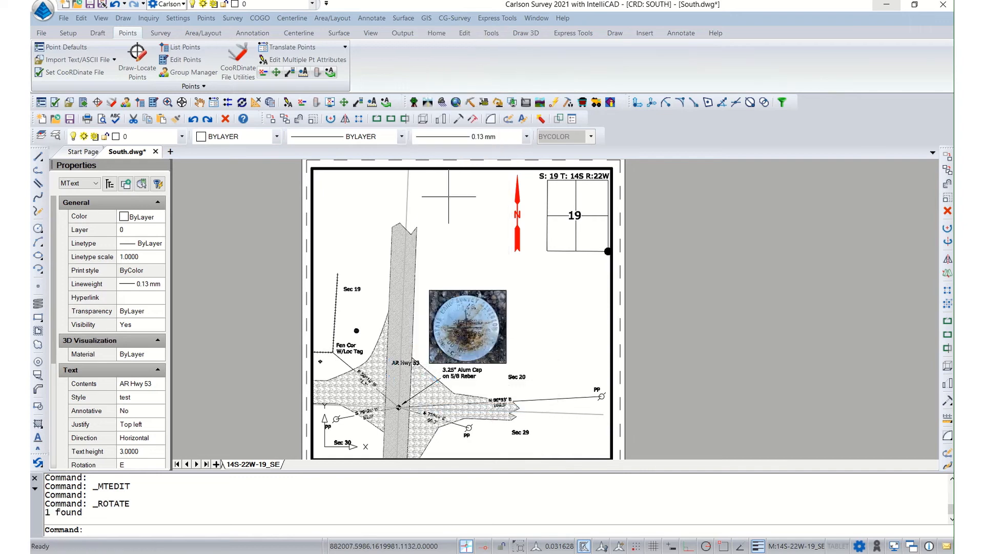
pyautogui.click(414, 360)
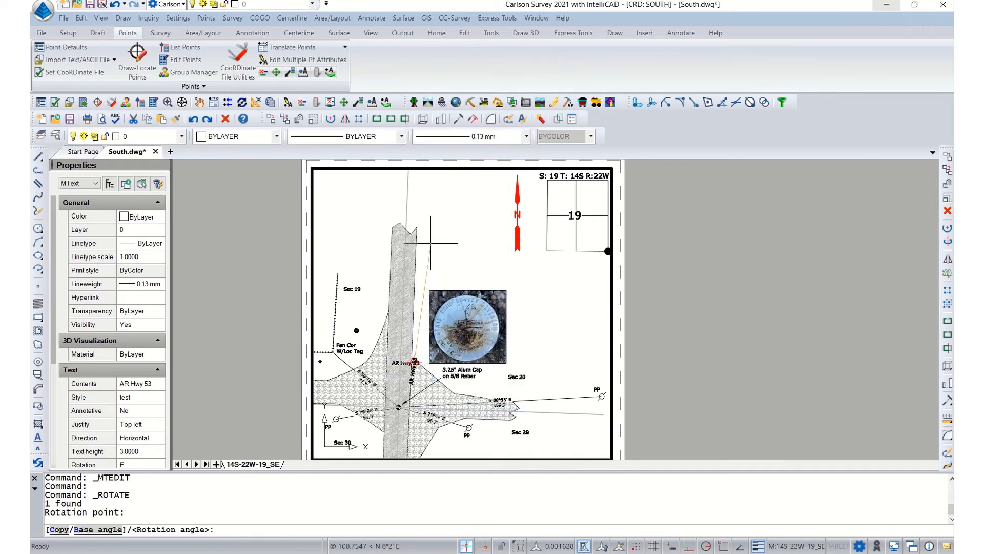
pyautogui.click(421, 224)
pyautogui.press('Escape')
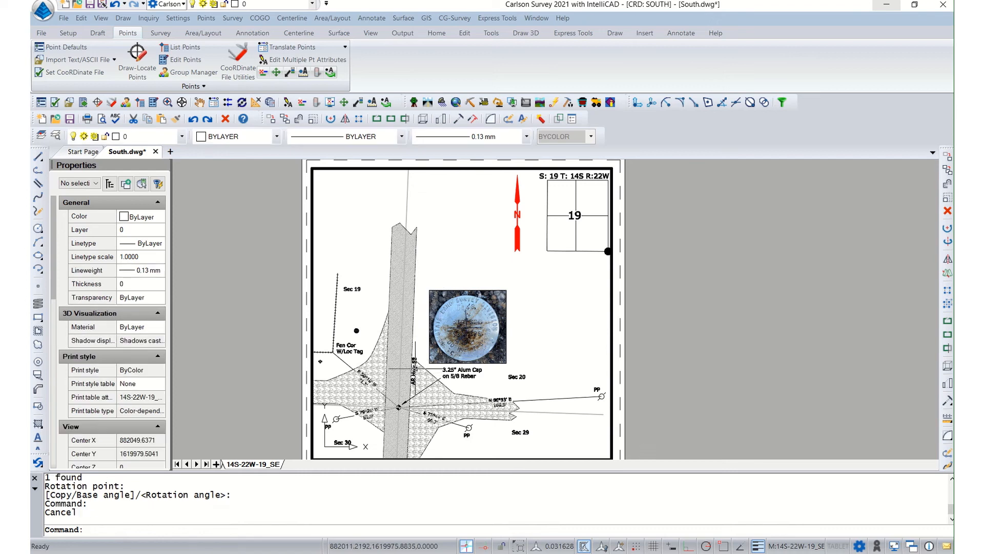
# - Move the rotated "AR Hwy 53" label inside the hatched road, north of the intersection
pyautogui.click(432, 399)
pyautogui.click(446, 408)
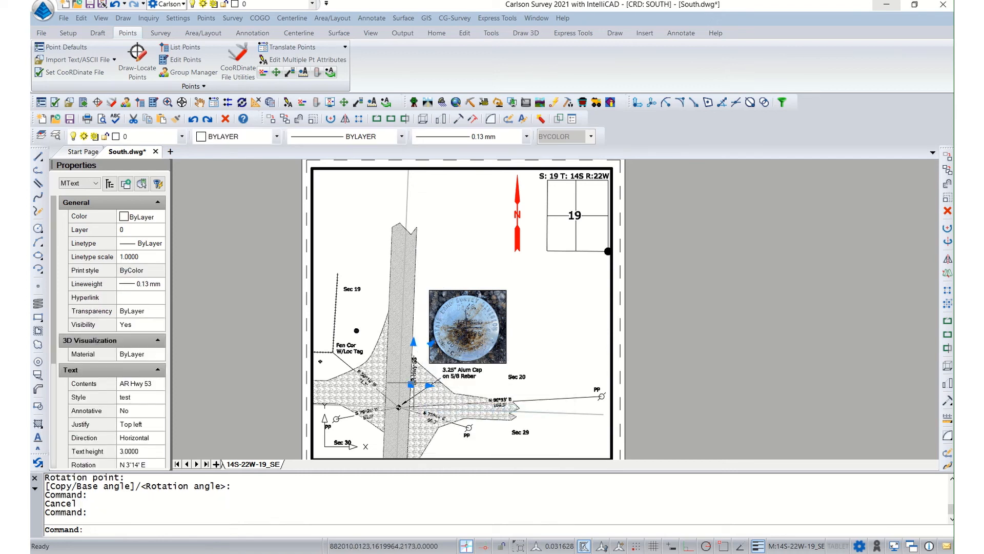
pyautogui.click(411, 384)
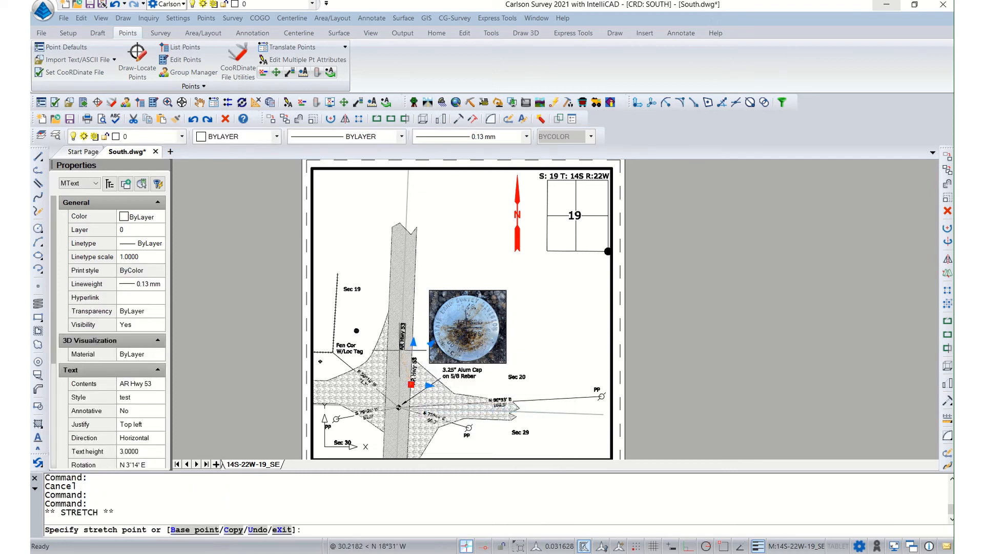
pyautogui.click(399, 353)
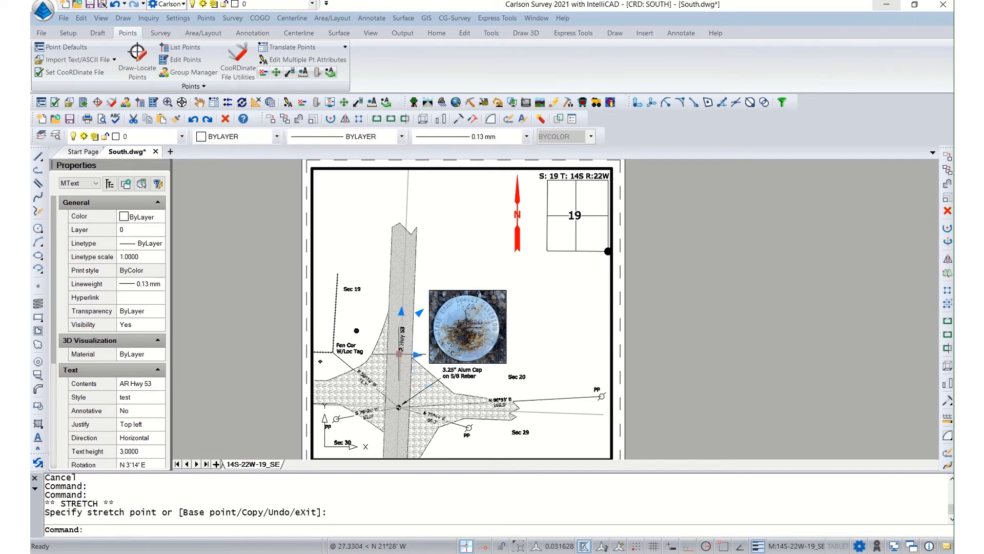
# - Set the "AR Hwy 53" label's text height to 5 and lengthen its text frame to fit one line
pyautogui.click(137, 451)
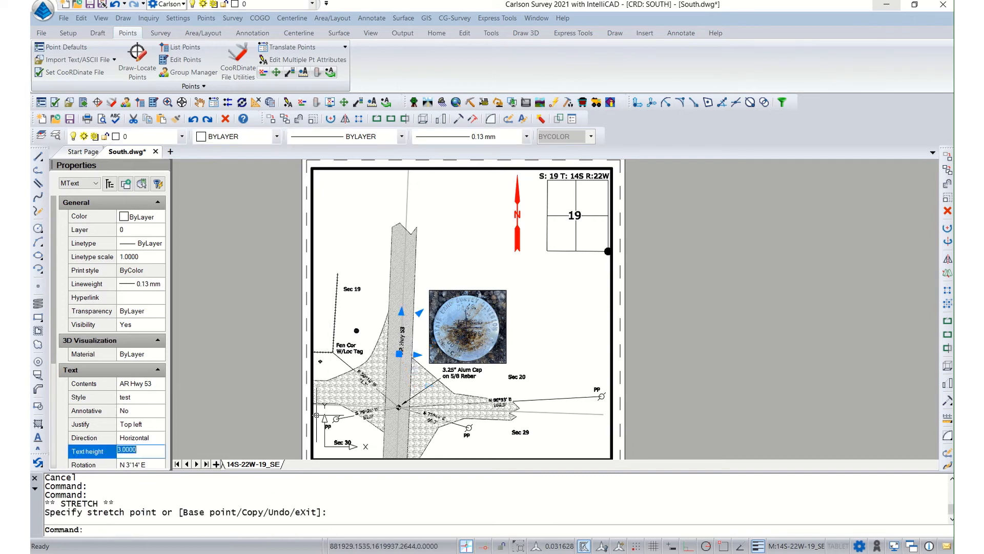
pyautogui.press('Tab')
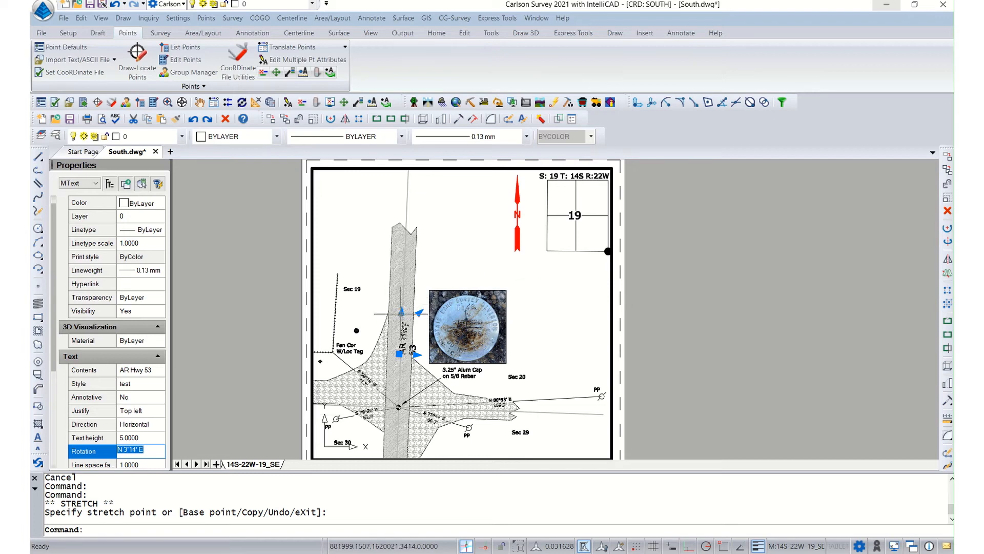
pyautogui.click(402, 312)
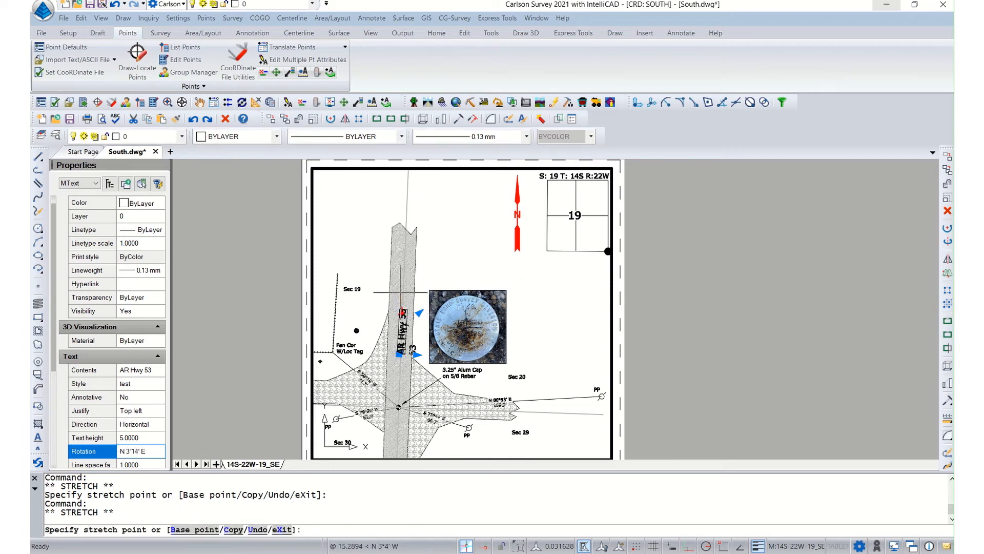
pyautogui.press('Escape')
pyautogui.press('Escape')
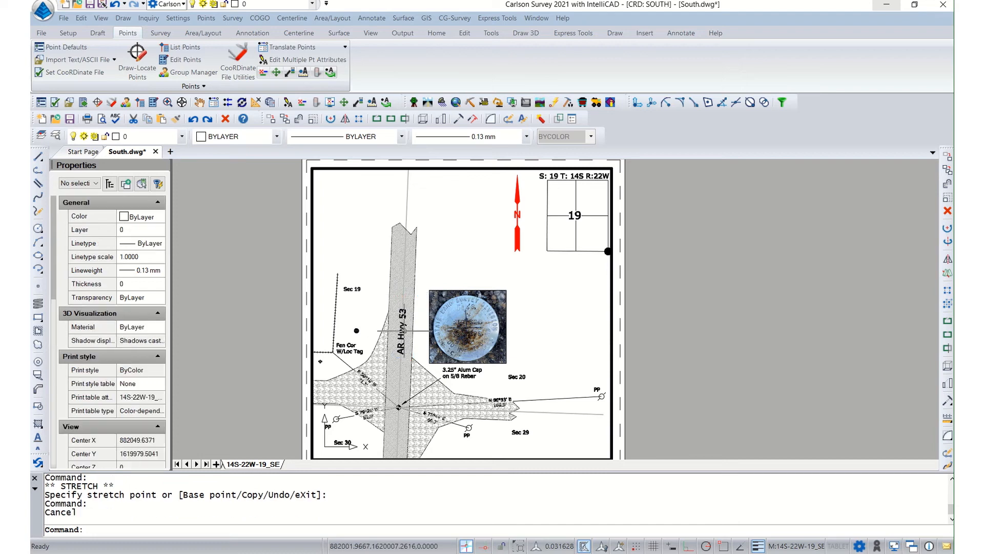
# - Give the "AR Hwy 53" label a background mask with border offset factor 1.5, using the drawing background color
pyautogui.click(403, 331)
pyautogui.click(436, 381)
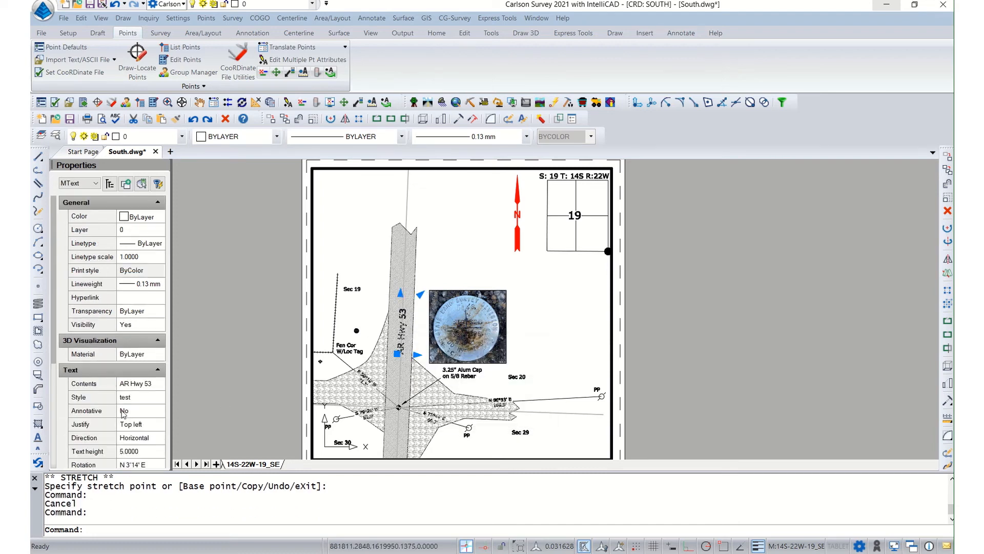
pyautogui.scroll(-3, 137, 432)
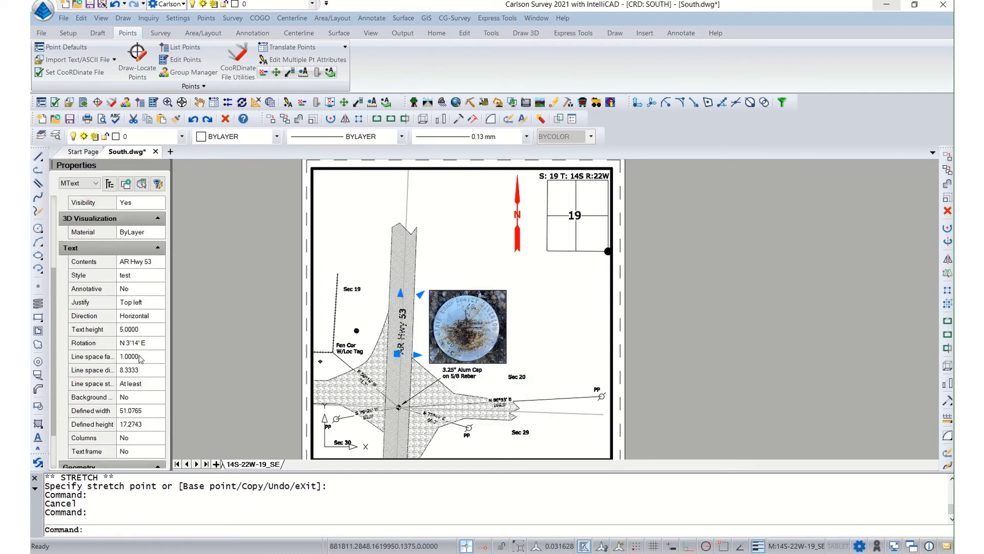
pyautogui.click(143, 398)
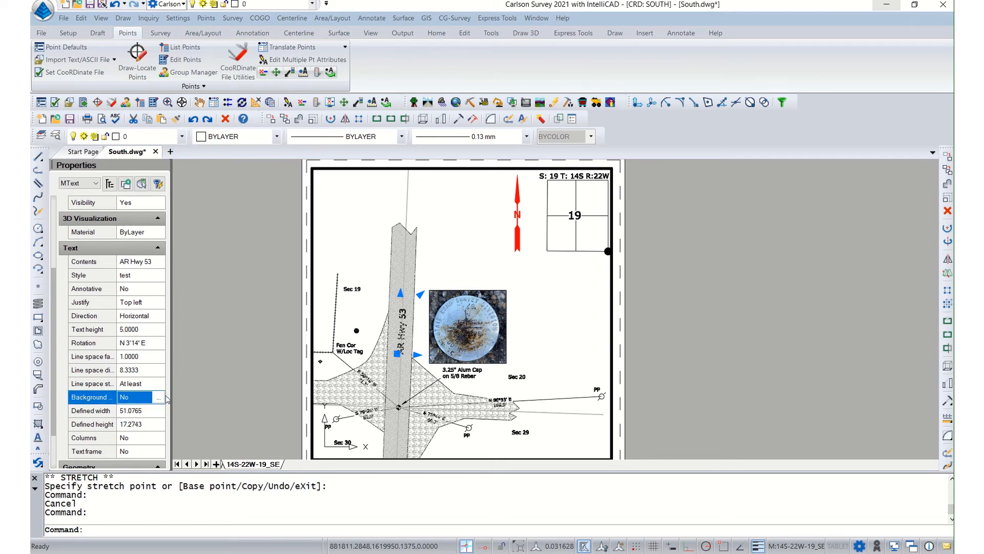
pyautogui.click(160, 398)
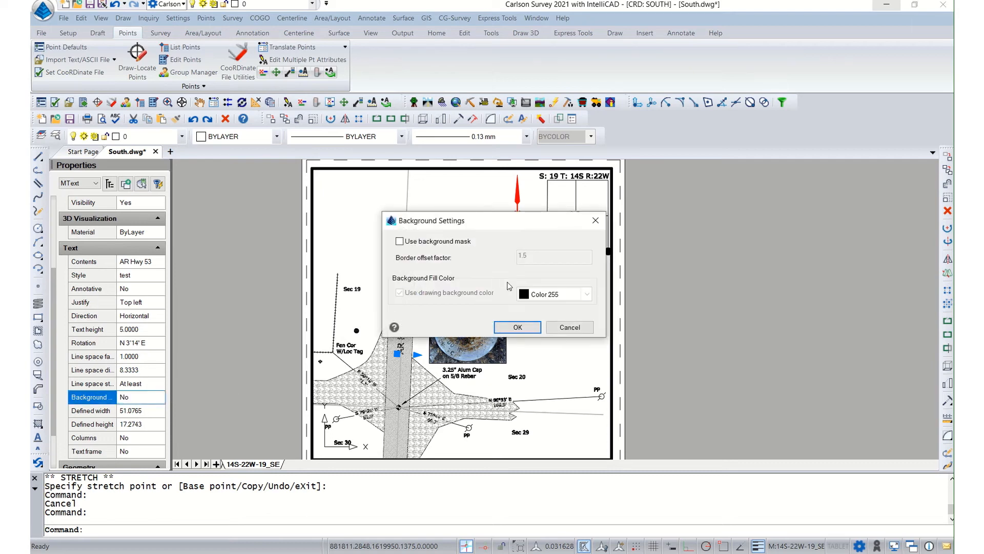
pyautogui.click(400, 241)
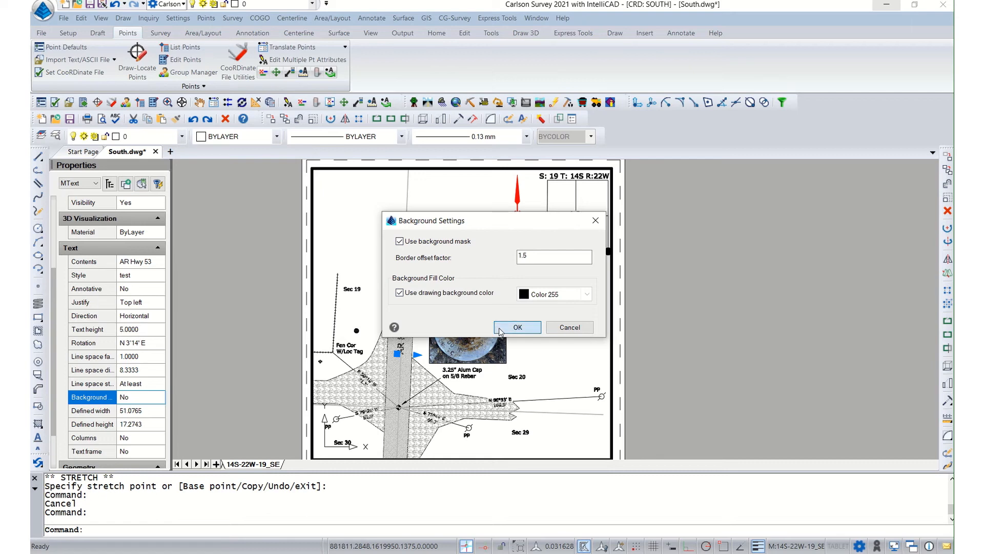
pyautogui.click(518, 327)
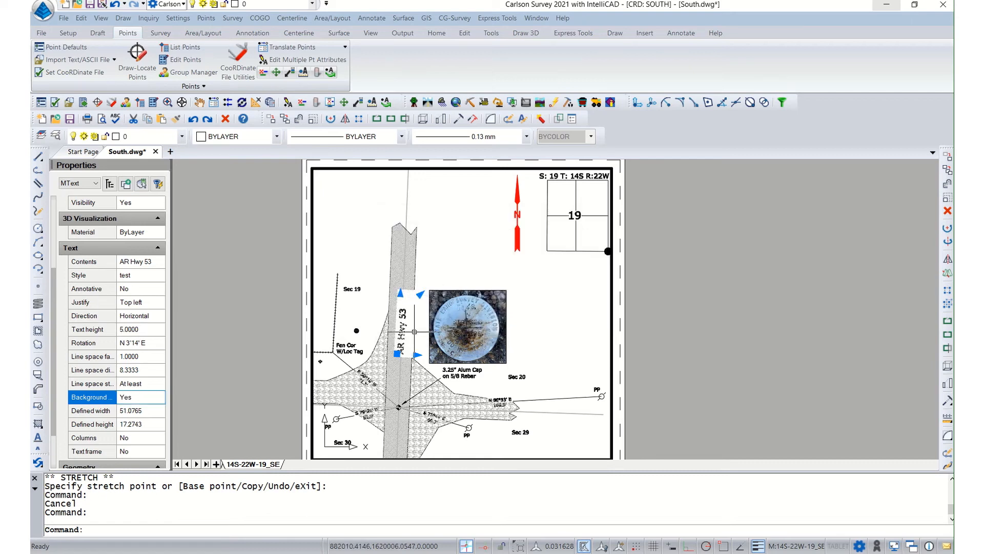
# - Narrow the "AR Hwy 53" label's text frame across the road to a defined height of about 8
pyautogui.click(420, 343)
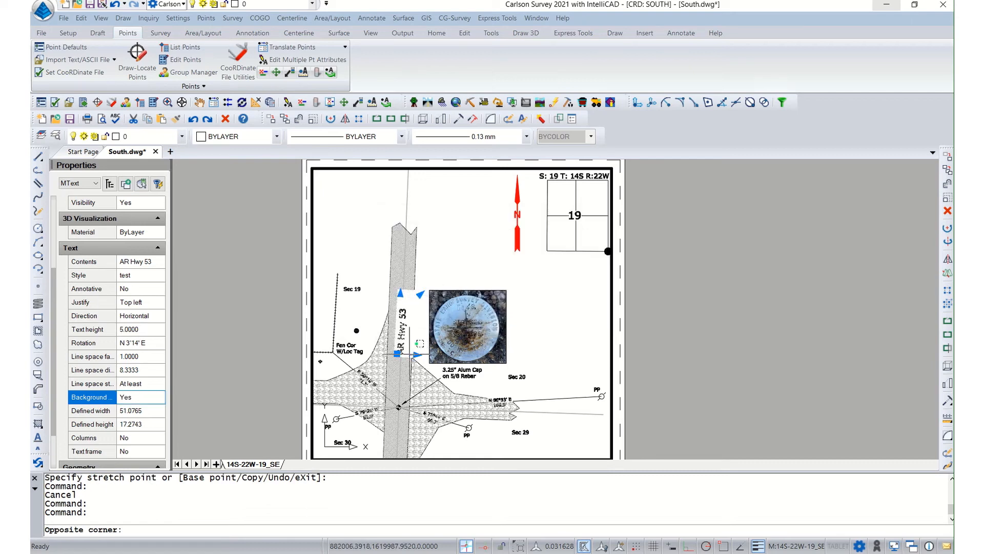
pyautogui.press('Escape')
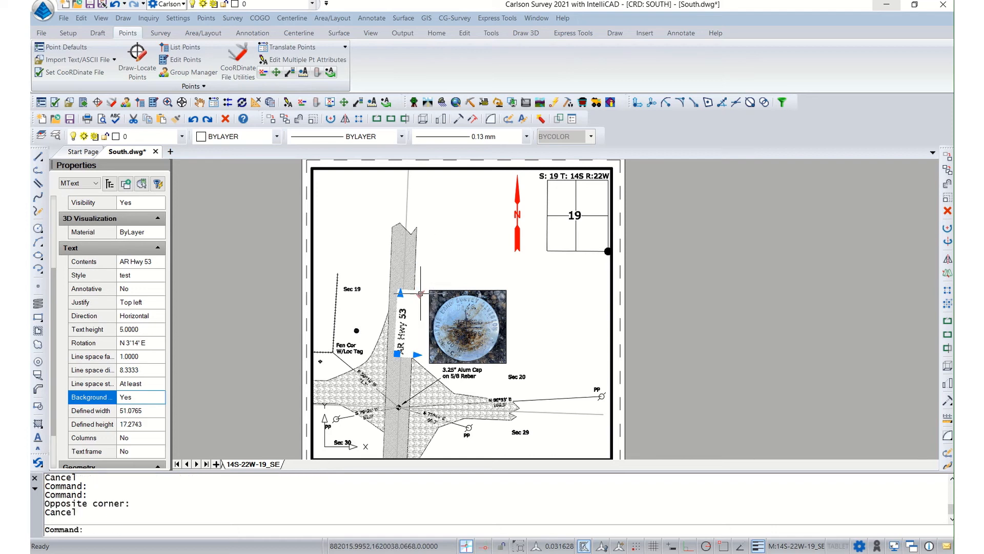
pyautogui.click(420, 294)
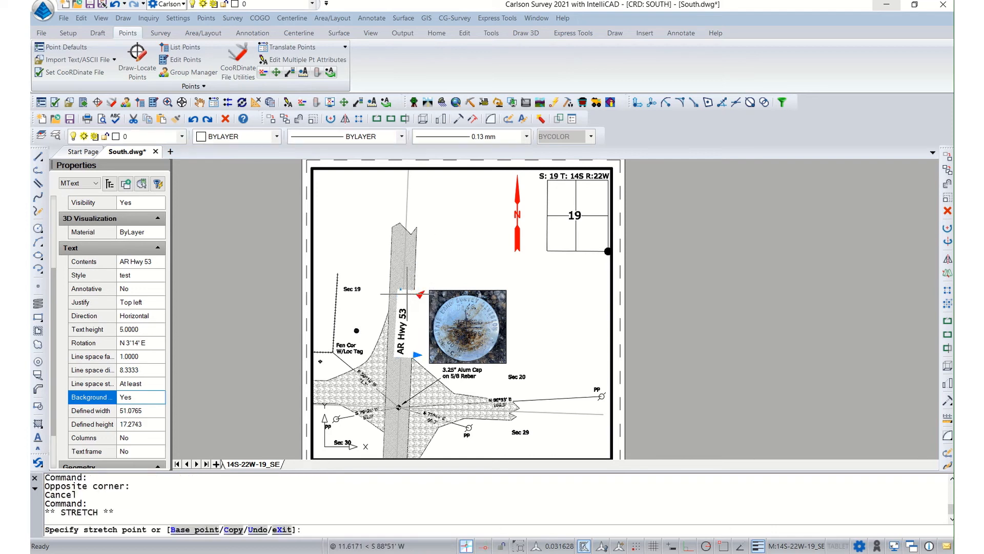
pyautogui.click(407, 293)
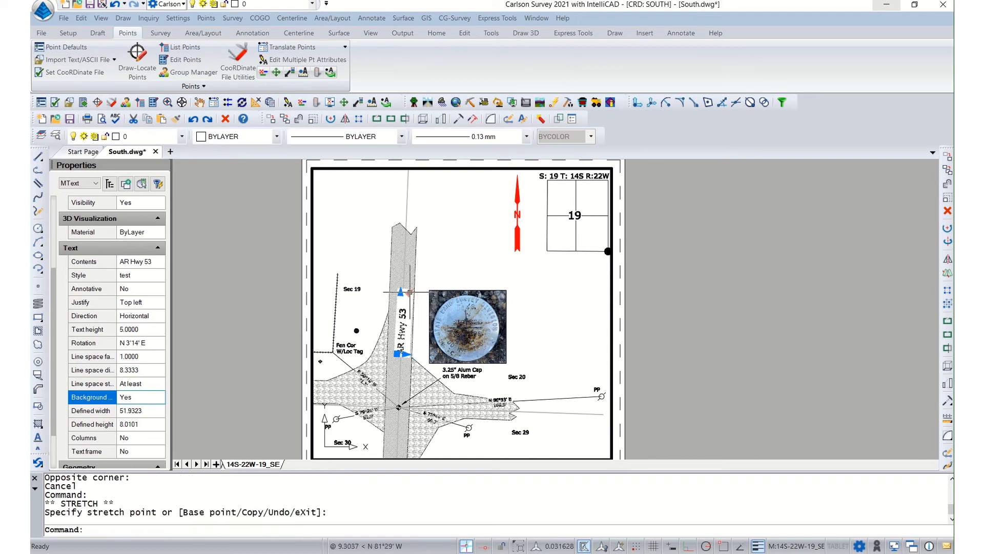
# - Move the "AR Hwy 53" label farther north along the road and shorten its text frame to about 39.9 wide
pyautogui.click(397, 354)
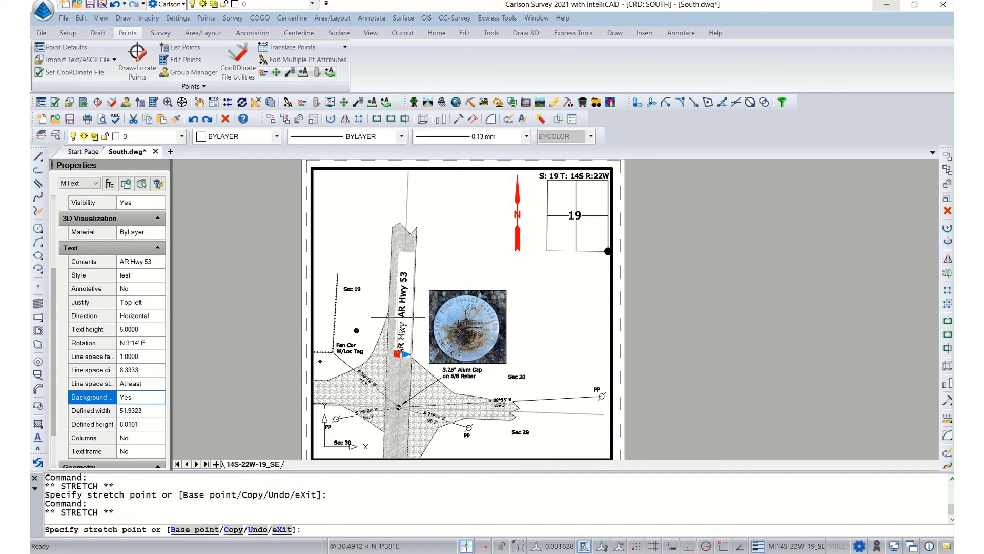
pyautogui.click(397, 321)
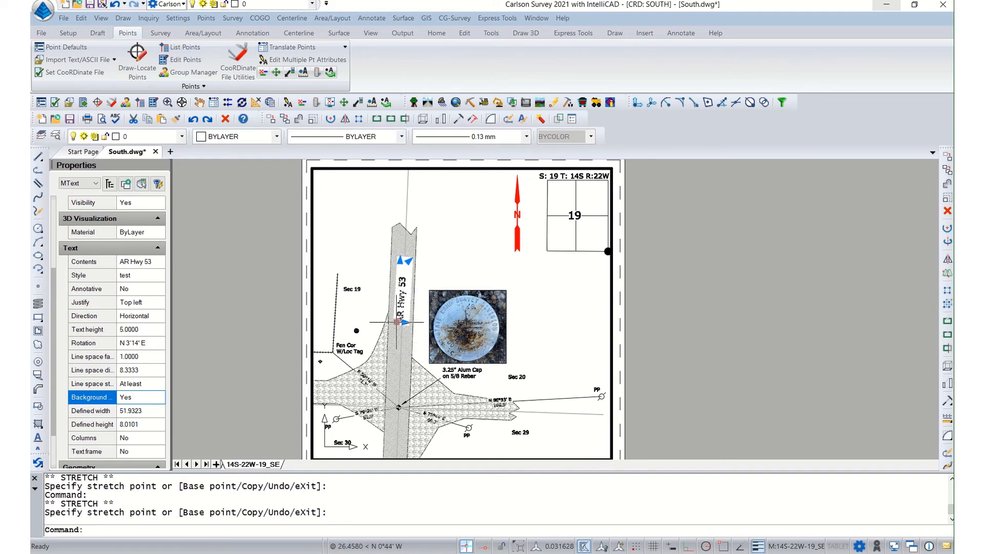
pyautogui.click(400, 259)
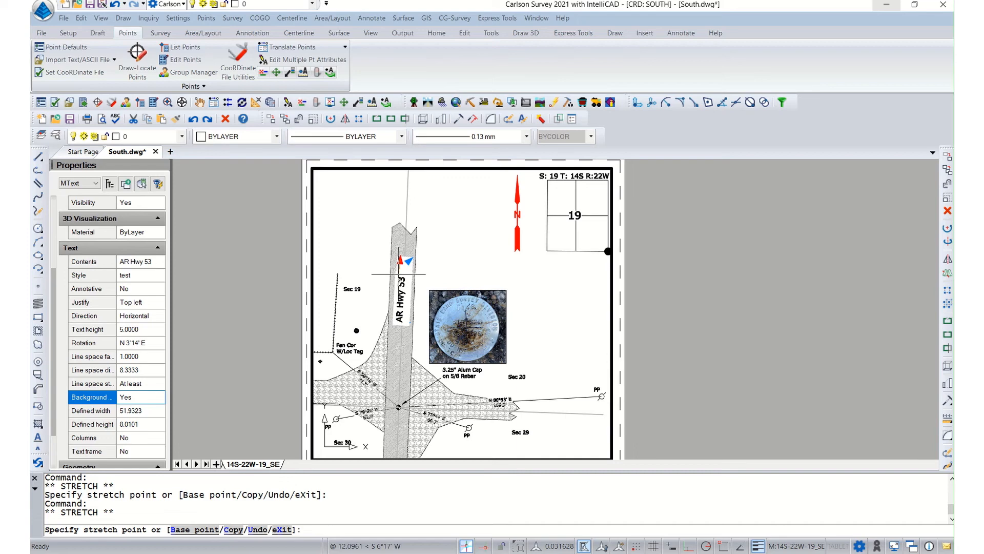
pyautogui.press('Escape')
pyautogui.press('Escape')
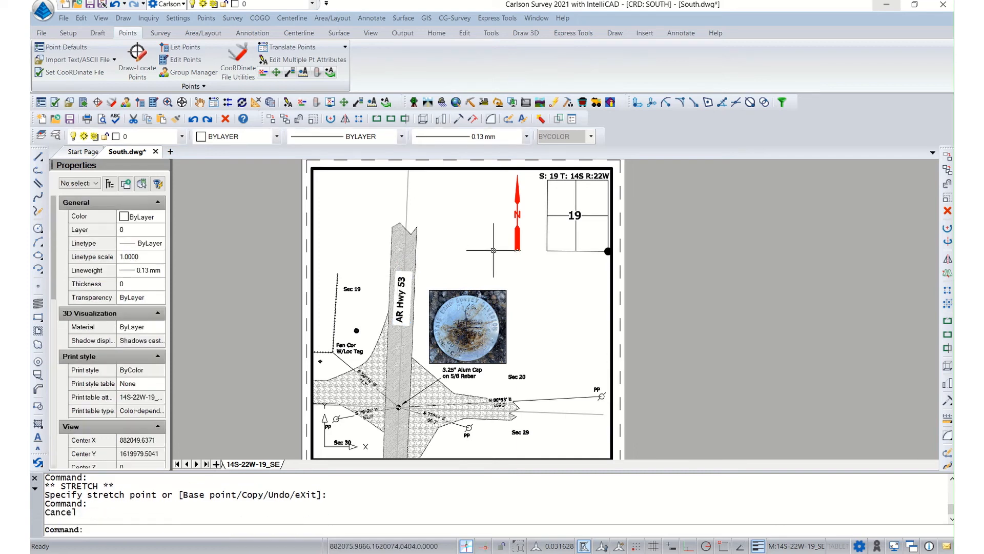
# - Turn off the background mask on the "AR Hwy 53" label
pyautogui.click(402, 320)
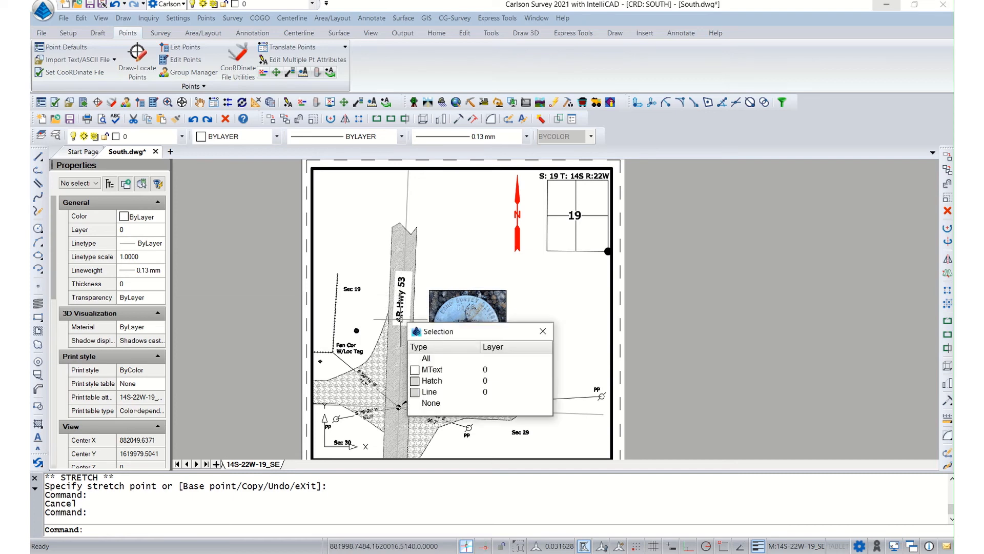
pyautogui.click(431, 369)
pyautogui.scroll(-3, 149, 429)
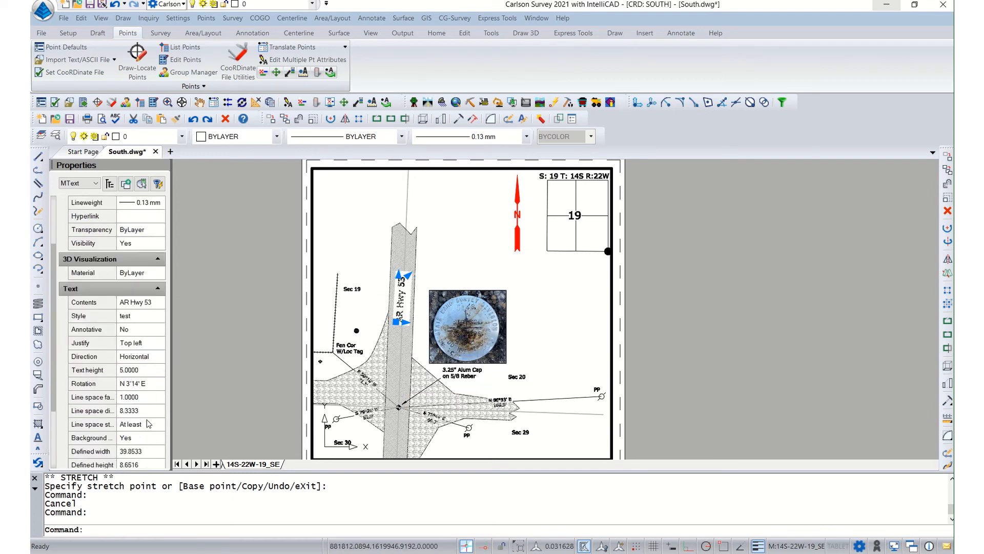
pyautogui.scroll(-2, 148, 420)
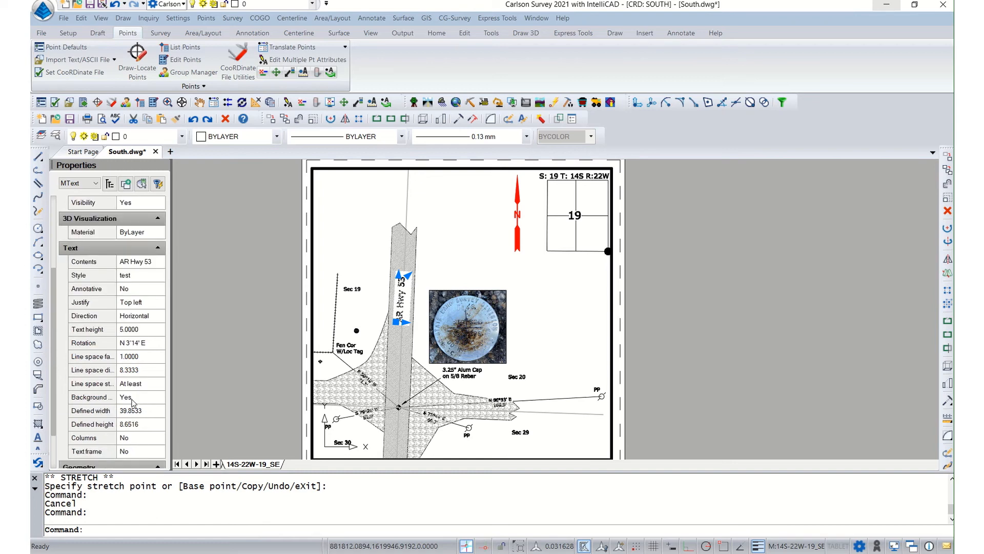
pyautogui.click(132, 401)
pyautogui.click(159, 398)
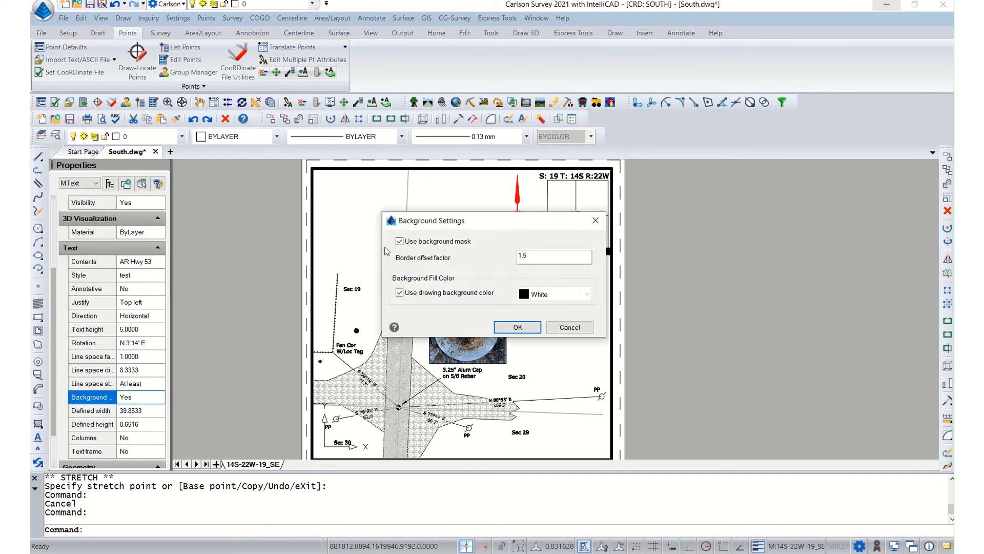
pyautogui.click(399, 241)
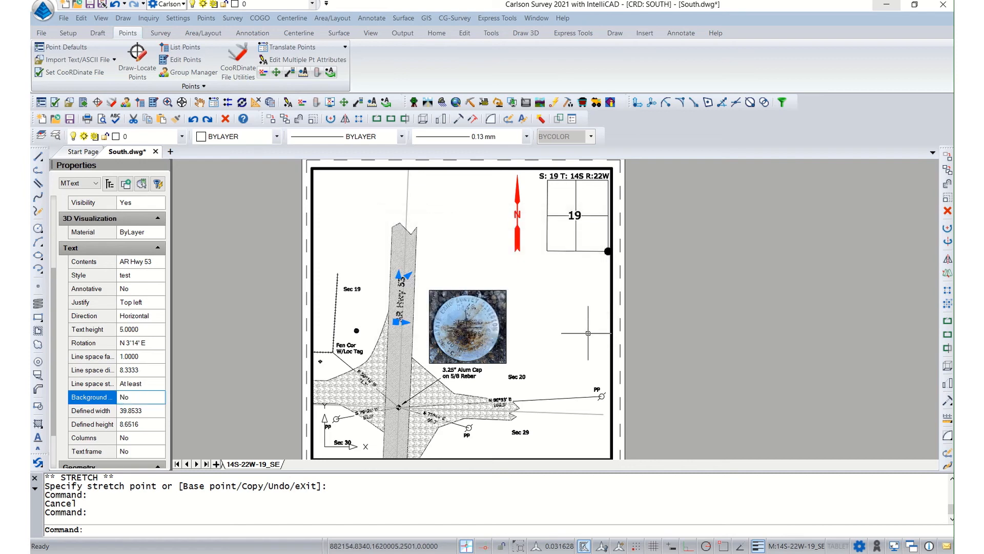
pyautogui.click(517, 327)
pyautogui.click(365, 268)
pyautogui.press('Escape')
pyautogui.press('Escape')
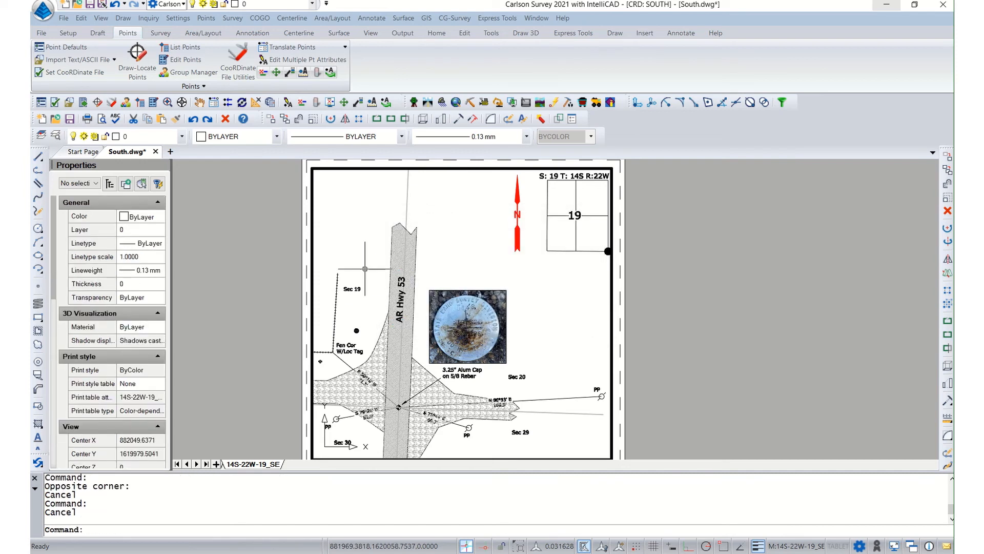
# - Copy the "AR Hwy 53" label to the open area east of the side road's broken end, near the power pole
pyautogui.click(401, 306)
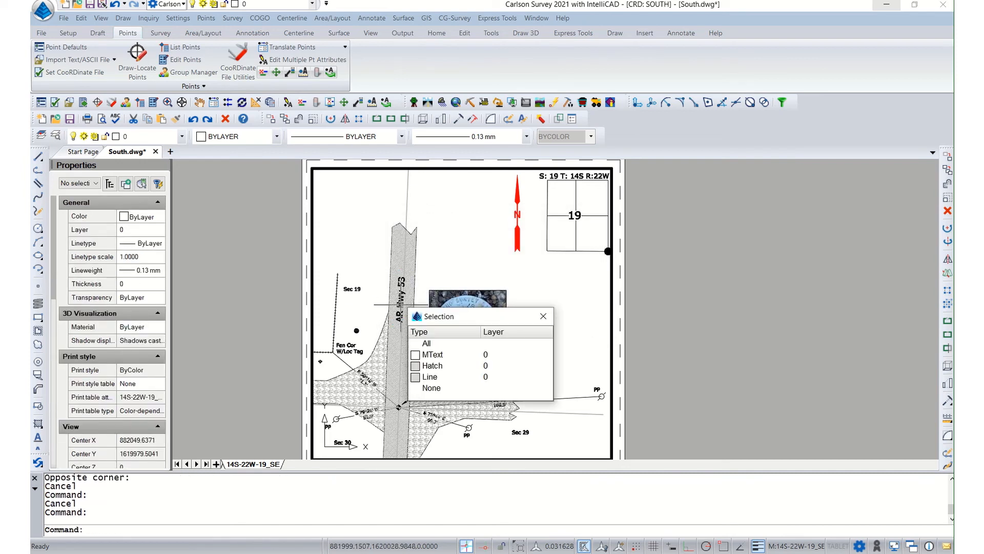
pyautogui.click(428, 354)
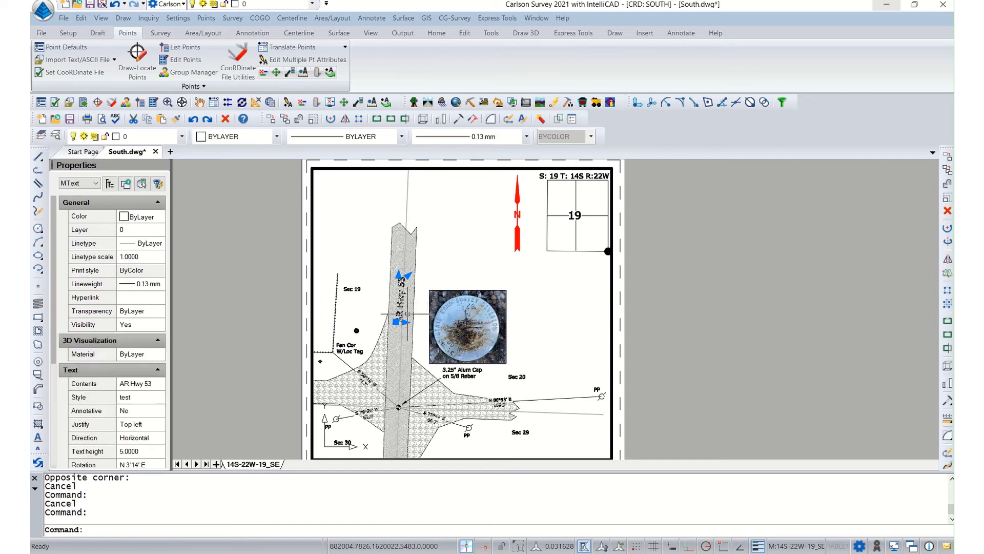
pyautogui.rightClick(400, 311)
pyautogui.click(424, 136)
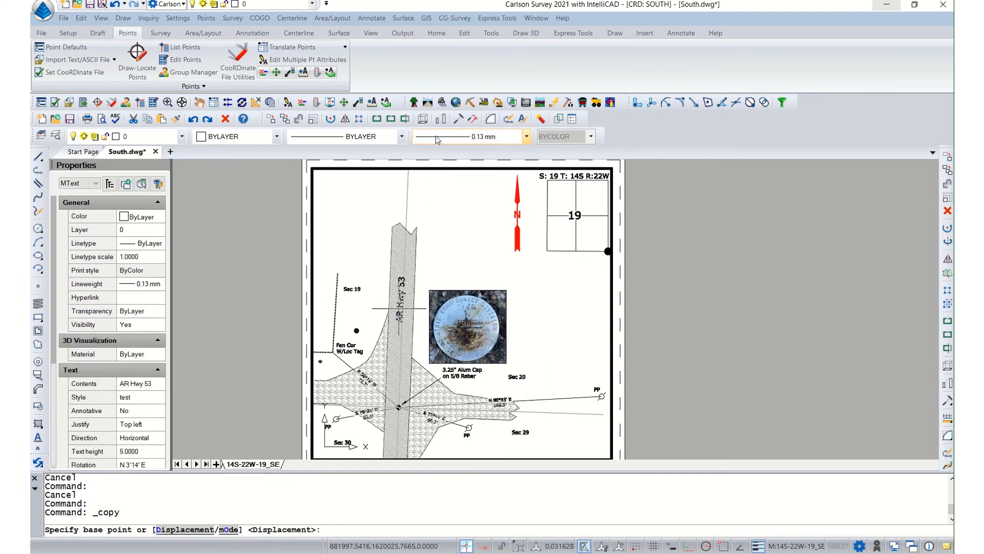
pyautogui.click(389, 306)
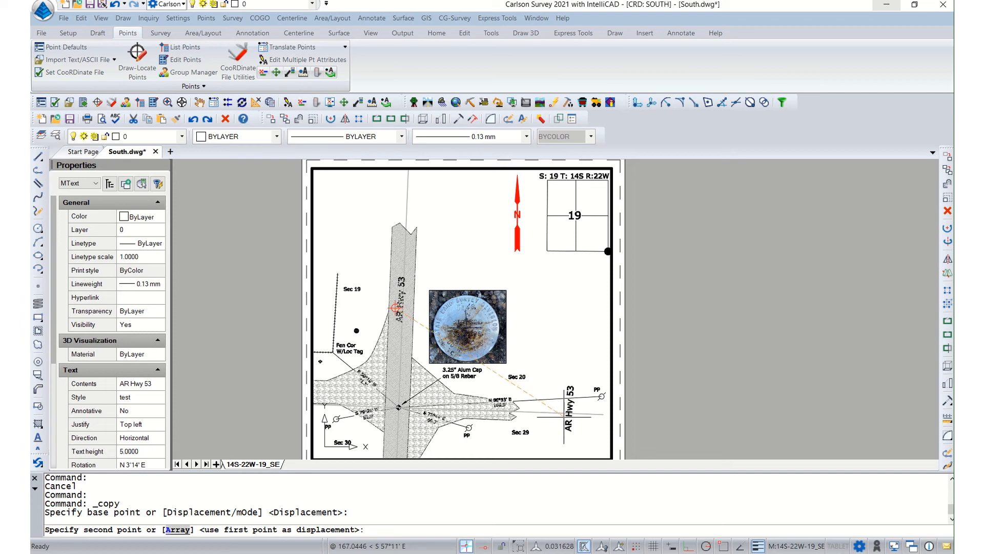
pyautogui.click(559, 414)
pyautogui.press('Escape')
# - Rotate the copied "AR Hwy 53" label to about S 87°56' E so it reads along the east-west road
pyautogui.click(569, 407)
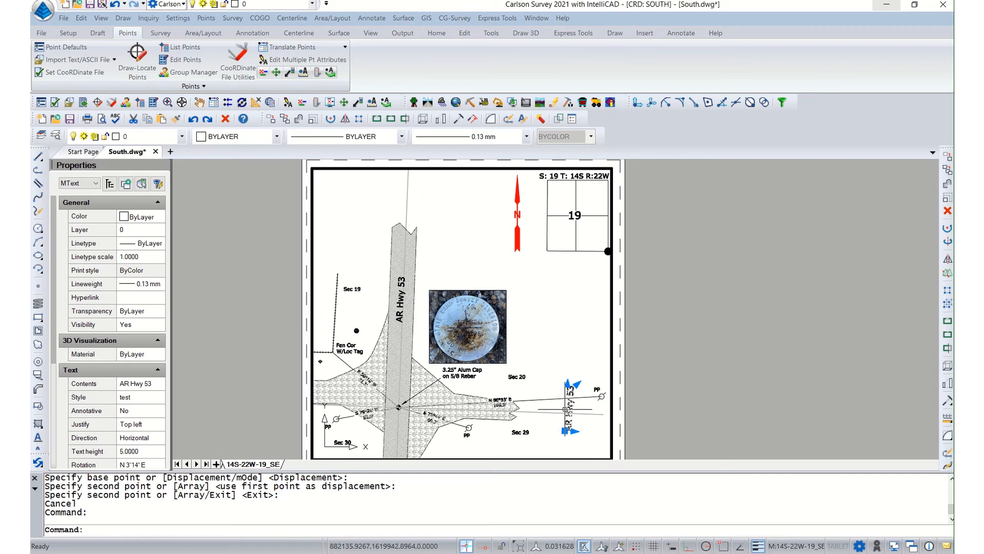
pyautogui.rightClick(565, 424)
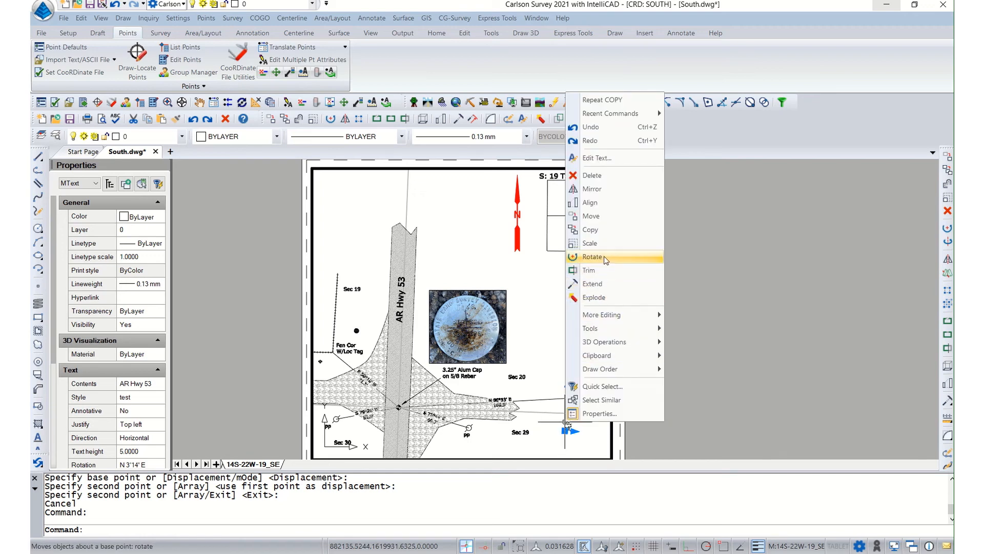
pyautogui.click(604, 256)
pyautogui.click(563, 428)
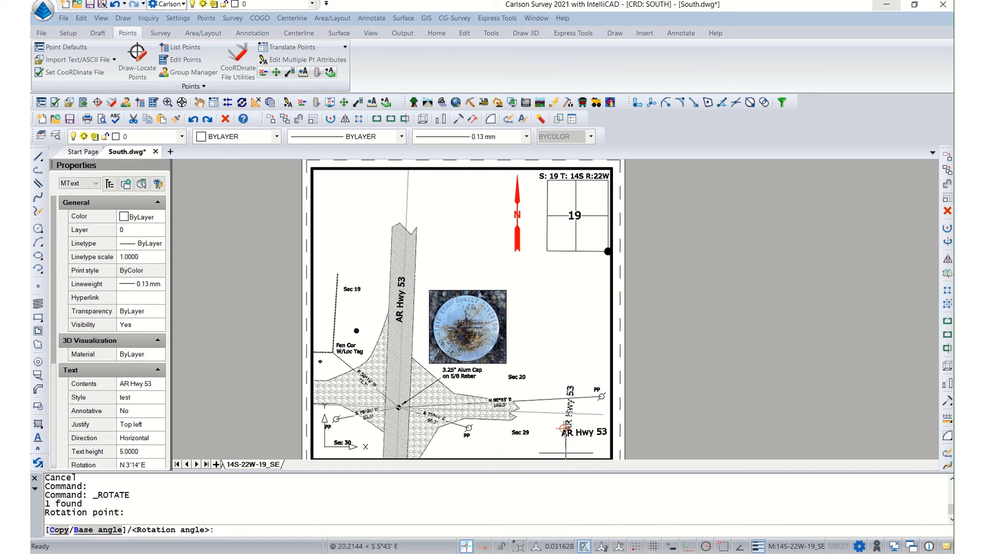
pyautogui.click(564, 428)
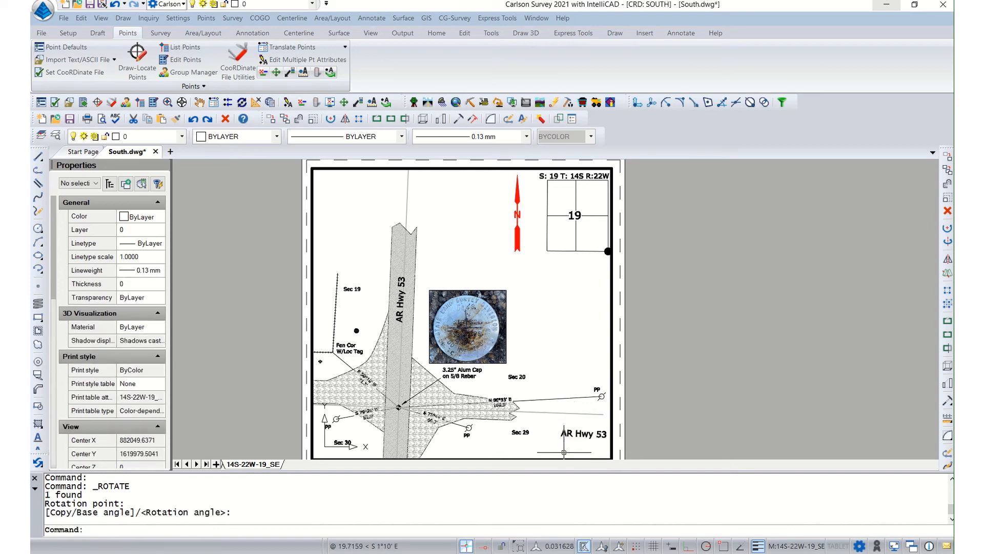
pyautogui.press('Escape')
# - Change the rotated copy's text to "Nevada Co. 43"
pyautogui.doubleClick(570, 435)
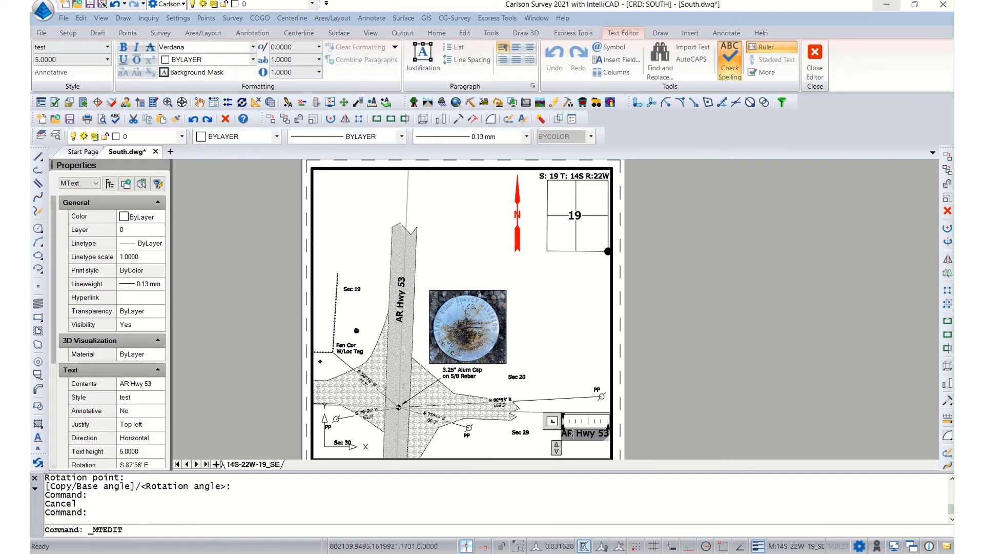
pyautogui.write('Nevada 43')
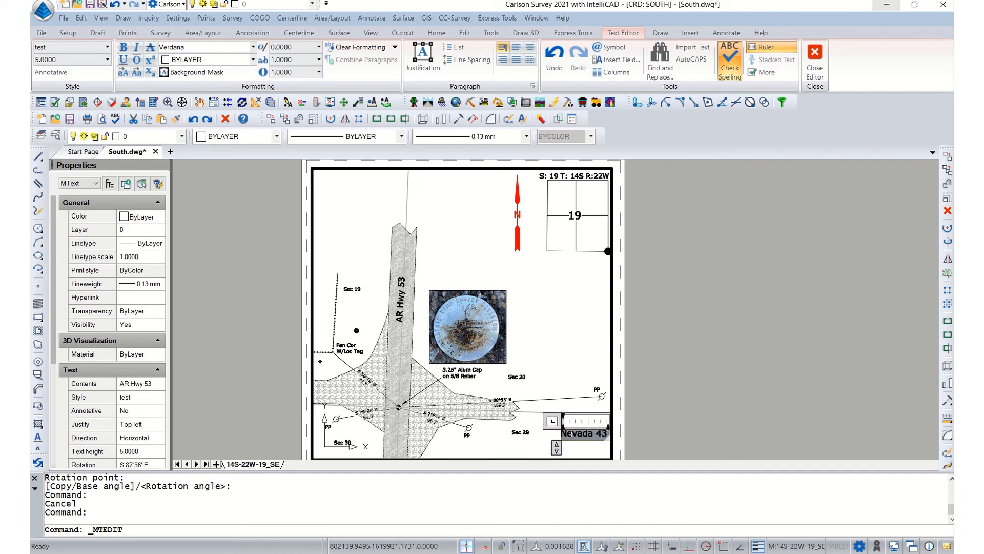
pyautogui.write('C')
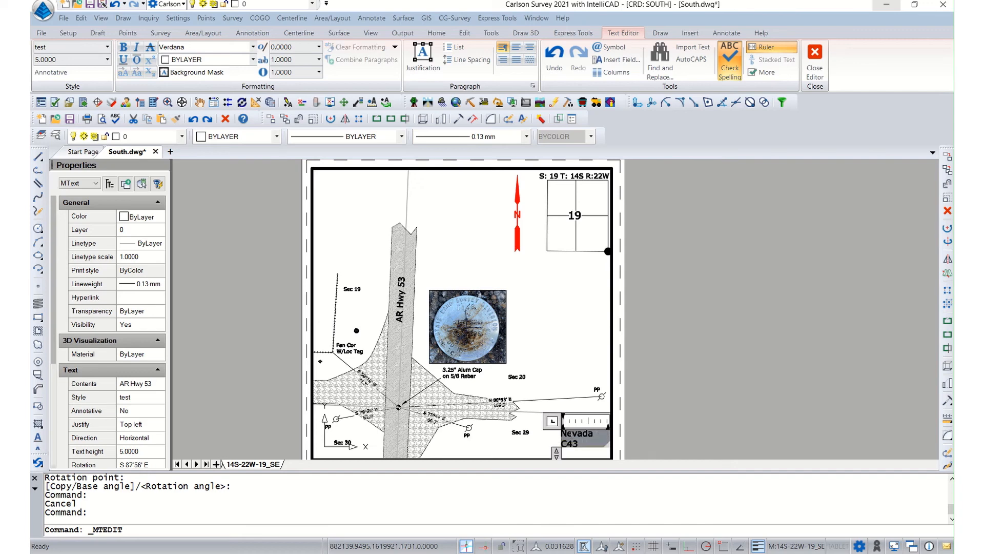
pyautogui.write('o.')
pyautogui.click(523, 448)
# - Move the "Nevada Co. 43" label closer to the road's east end and widen its text frame to fit one line
pyautogui.click(562, 431)
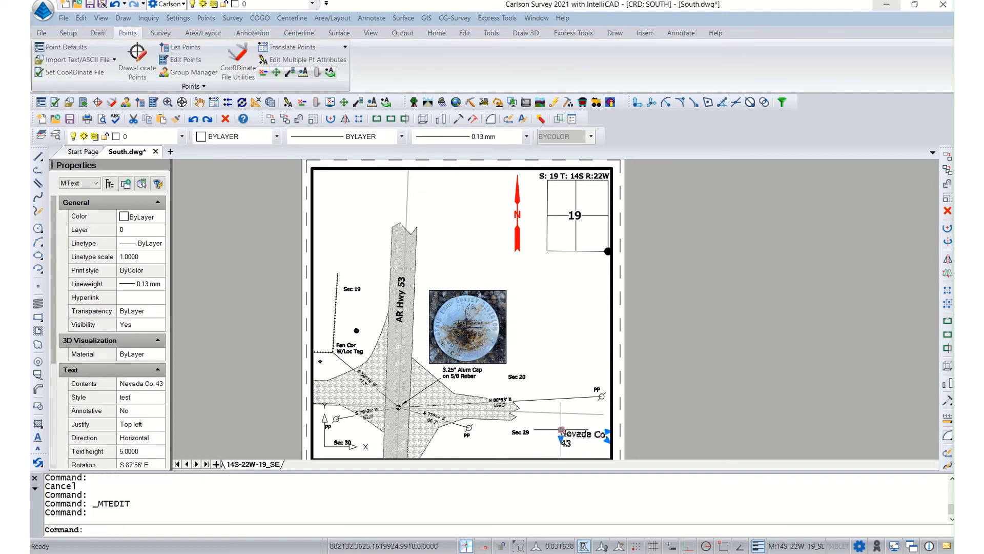
pyautogui.click(561, 431)
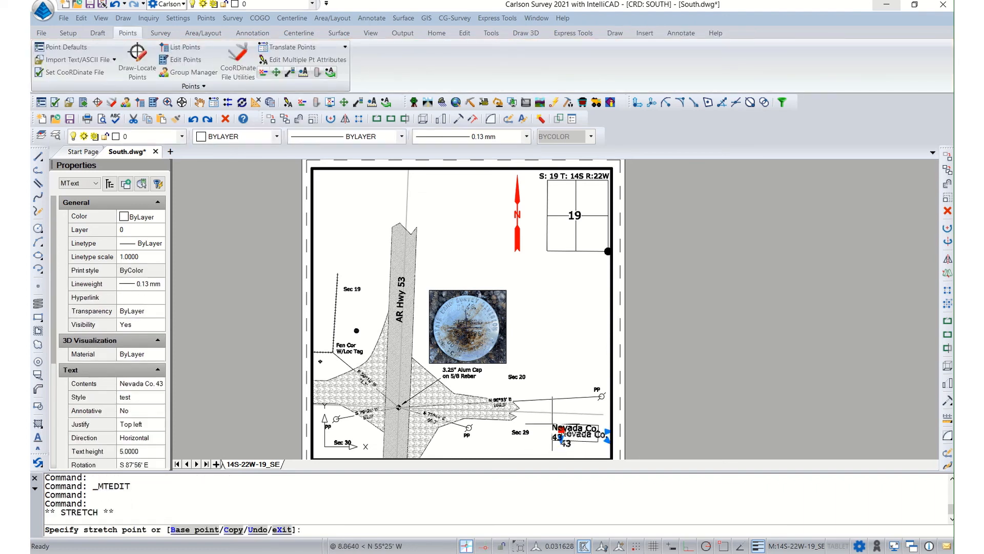
pyautogui.click(578, 419)
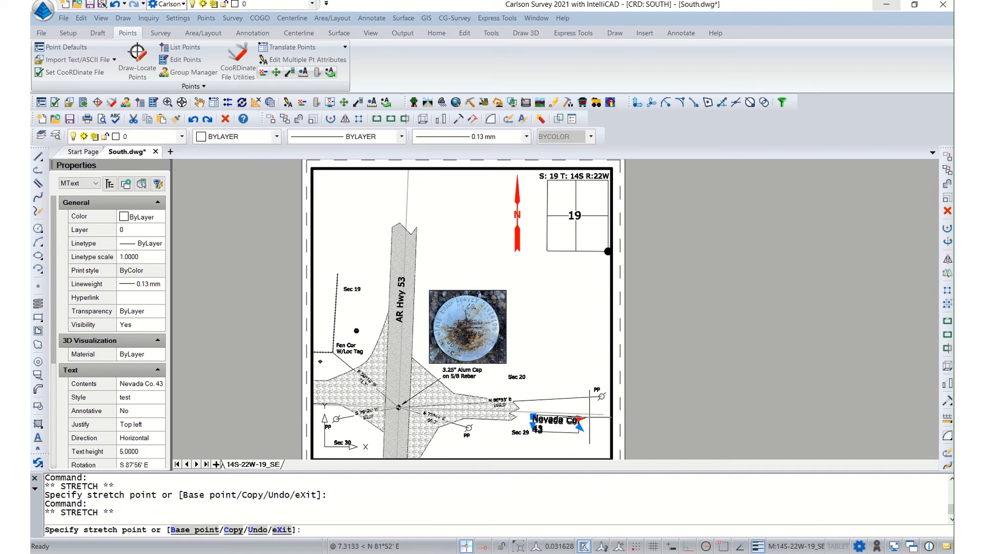
pyautogui.press('Escape')
pyautogui.press('Escape')
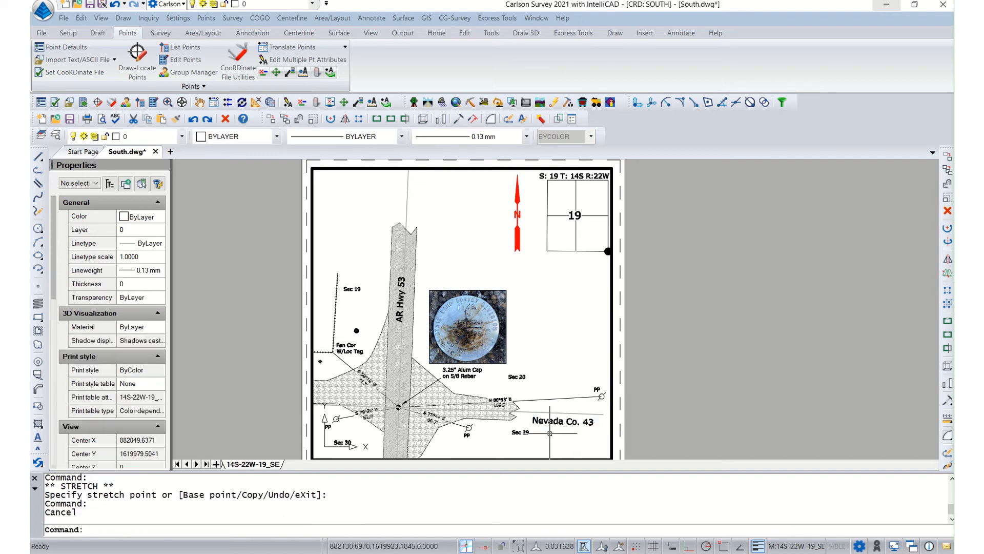
# - Shift the "Nevada Co. 43" label slightly northwest so it starts right at the side road's east break line
pyautogui.click(538, 420)
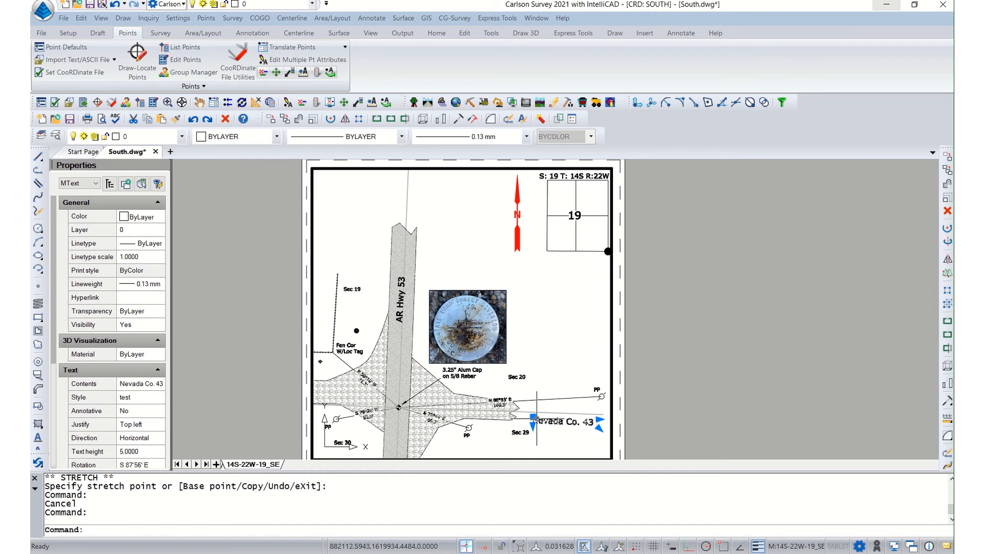
pyautogui.click(533, 417)
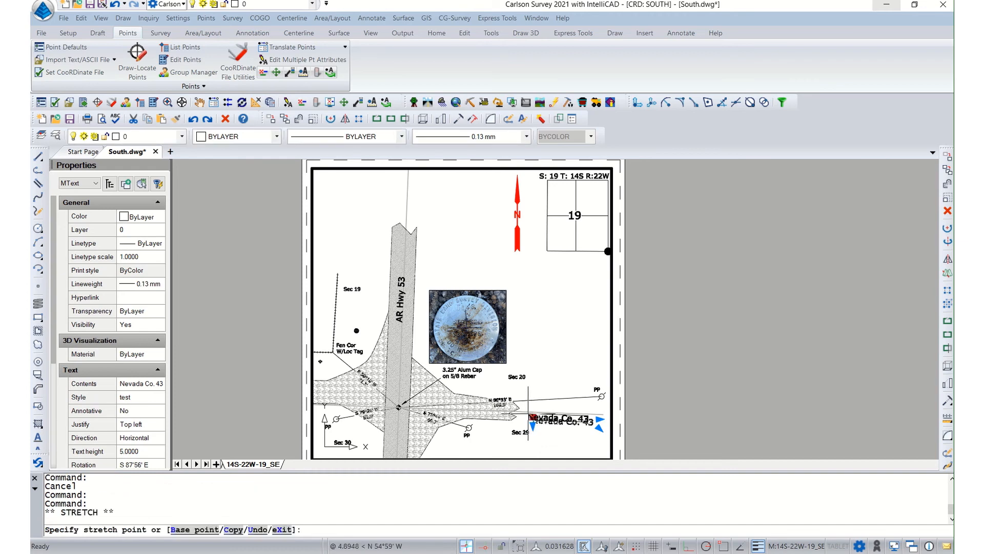
pyautogui.click(521, 414)
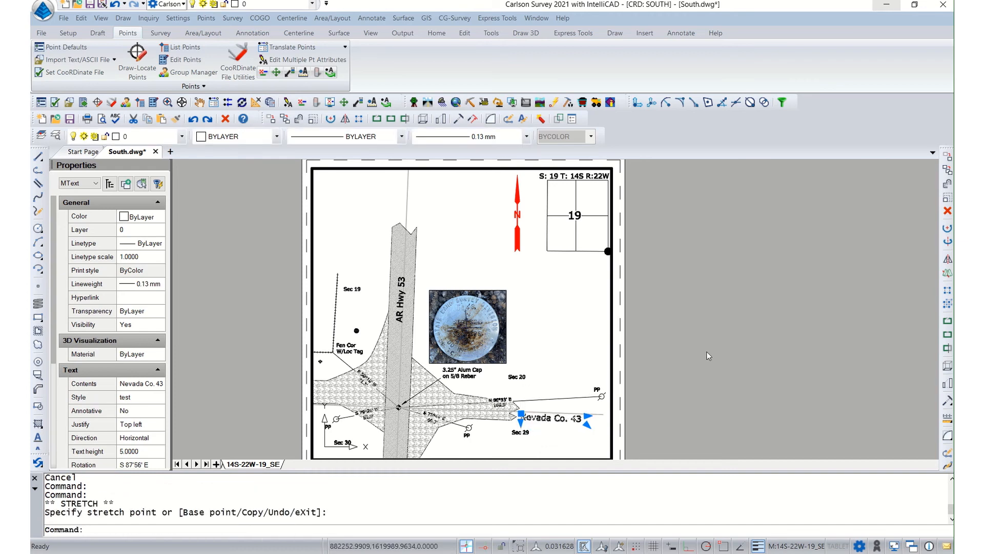
pyautogui.press('Escape')
pyautogui.press('Escape')
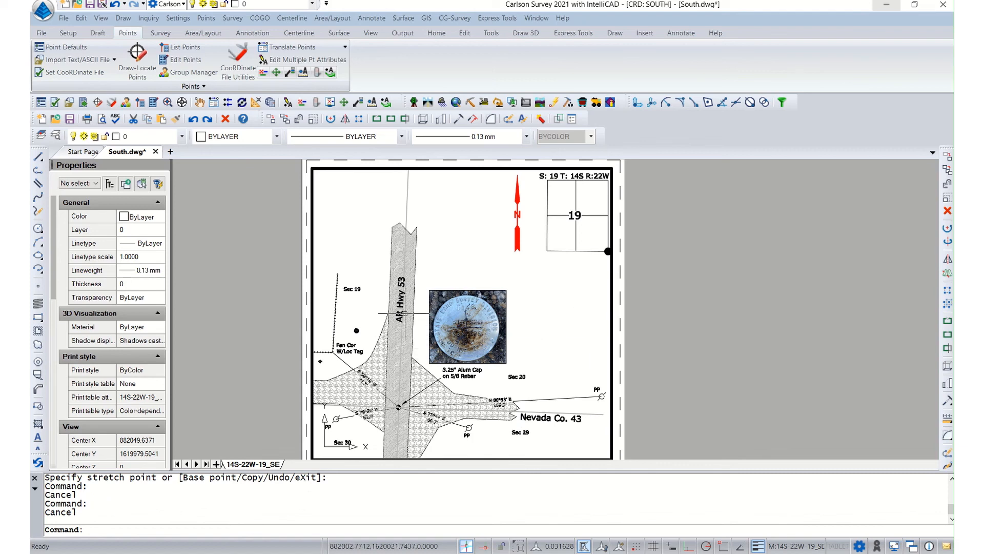
# - Leave the layout viewport for paper space and bring the whole sheet into view
pyautogui.doubleClick(255, 401)
pyautogui.scroll(-3, 265, 391)
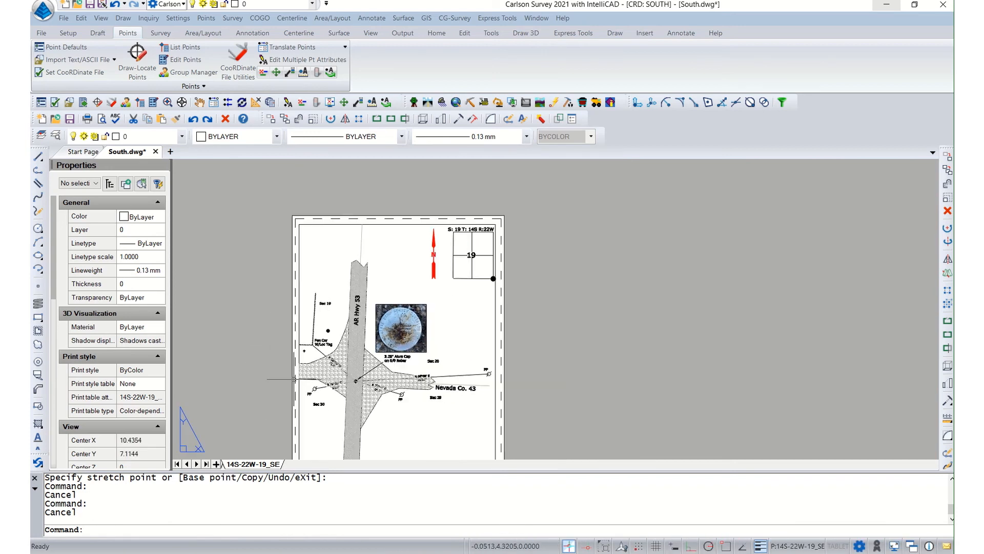
pyautogui.moveTo(343, 408); pyautogui.dragTo(407, 389, button='middle')
pyautogui.scroll(1, 382, 343)
pyautogui.scroll(-1, 407, 389)
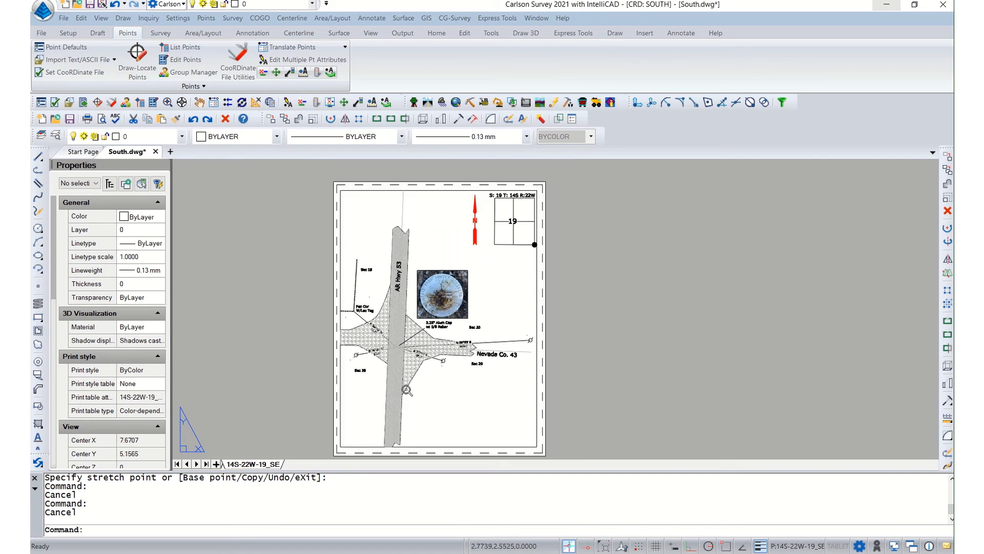
# - Start publishing to PDF and remove every sheet from the list except South-14S-22W-19_SE
pyautogui.scroll(1, 406, 389)
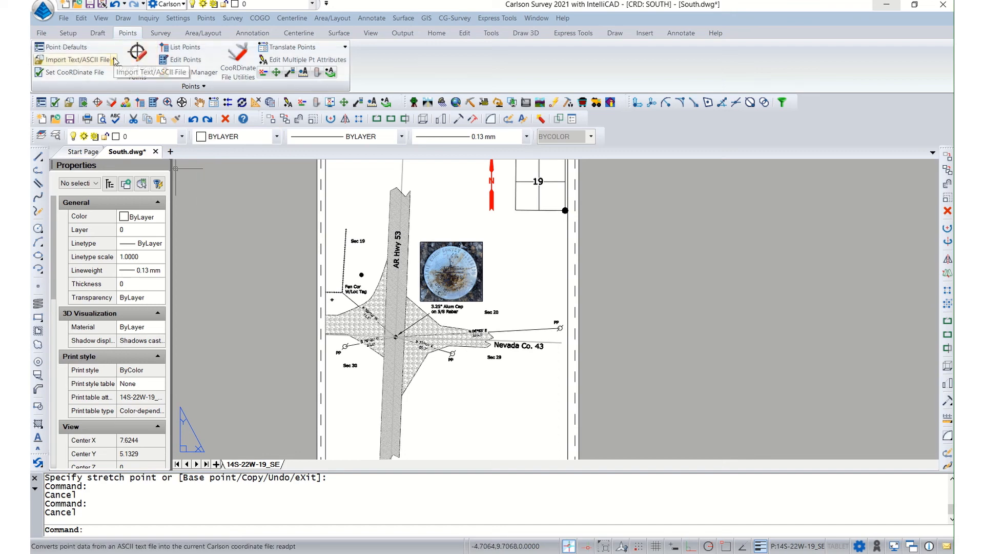
pyautogui.click(67, 19)
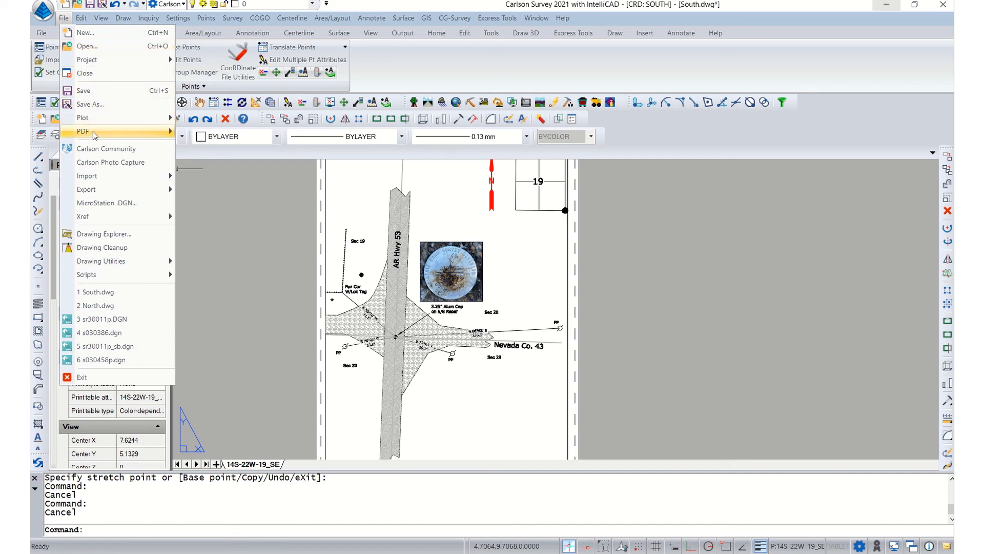
pyautogui.moveTo(154, 118)
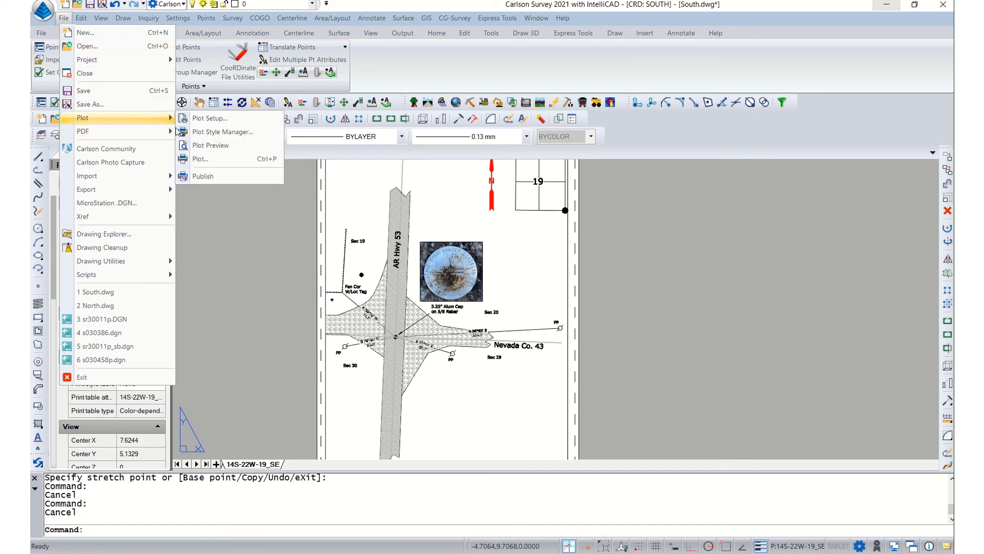
pyautogui.click(204, 176)
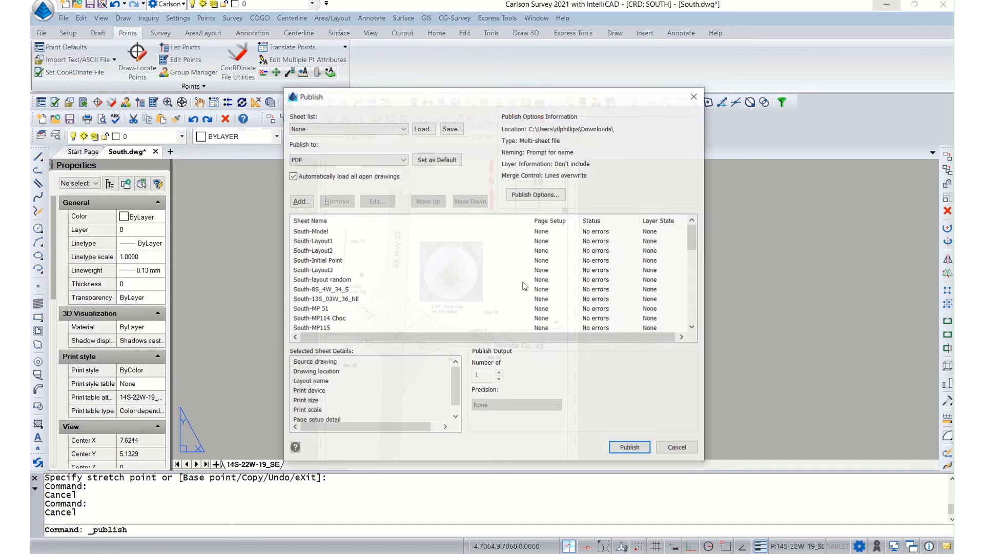
pyautogui.click(311, 231)
pyautogui.scroll(-8, 327, 253)
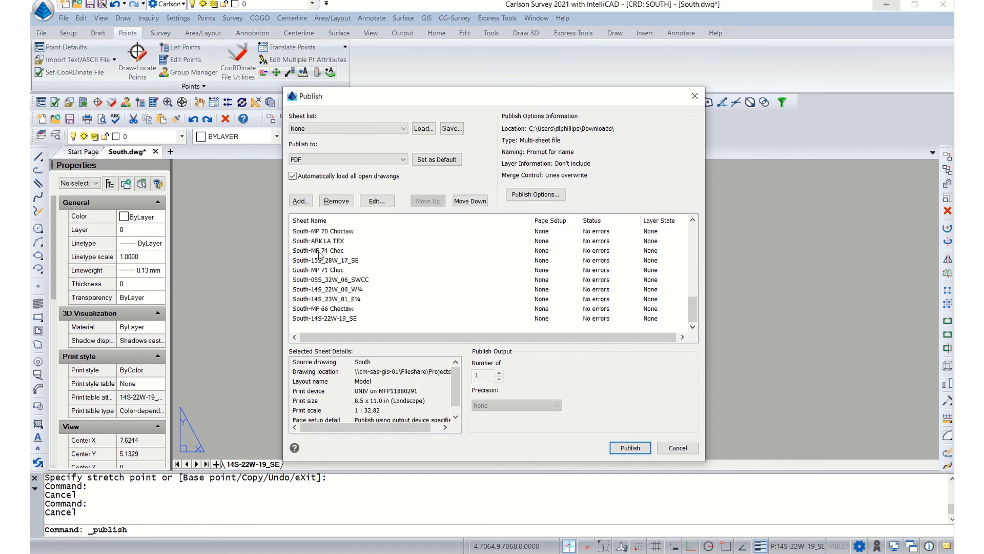
pyautogui.keyDown('shift'); pyautogui.click(323, 308); pyautogui.keyUp('shift')
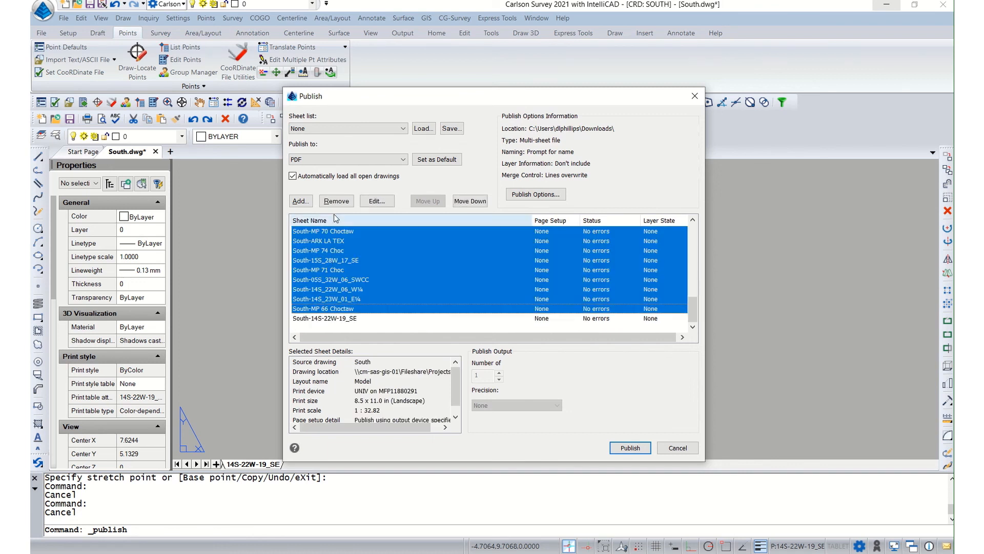
pyautogui.click(336, 201)
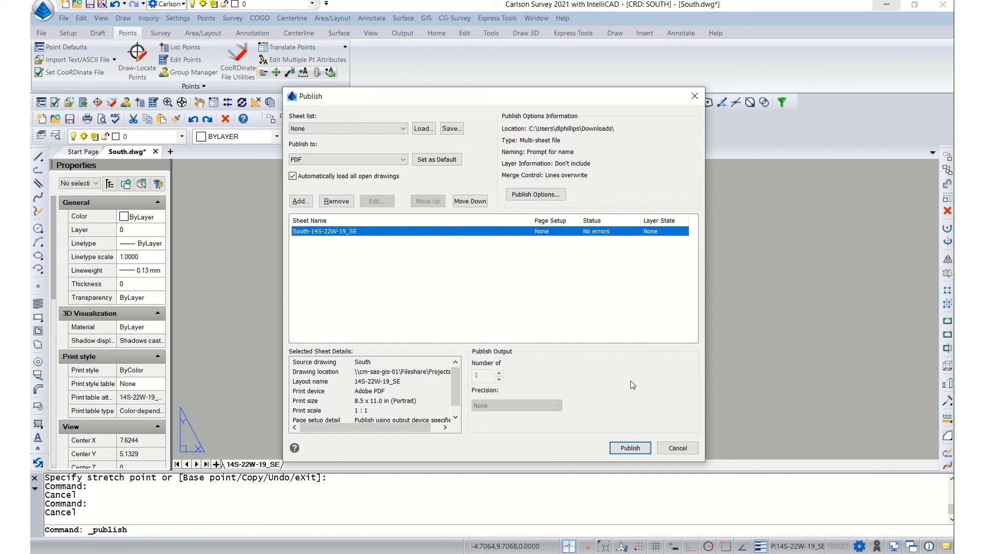
# - Publish the remaining sheet as South.pdf in the Downloads folder, replacing the existing file
pyautogui.click(630, 447)
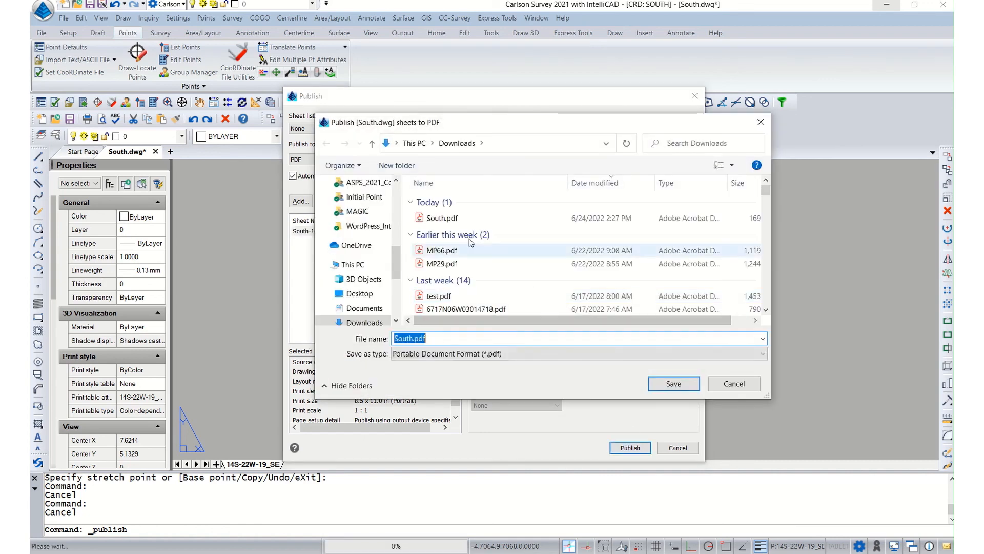
pyautogui.click(676, 384)
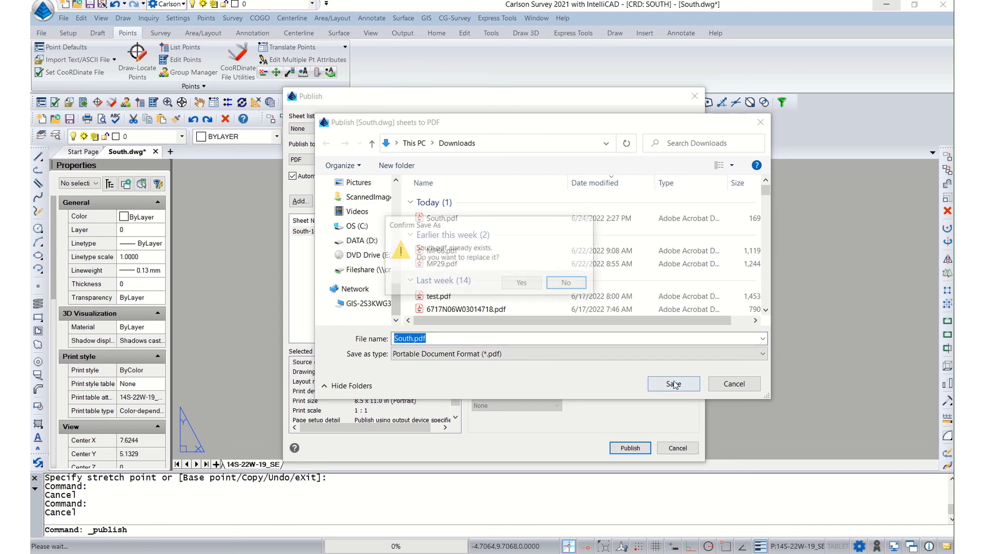
pyautogui.click(529, 285)
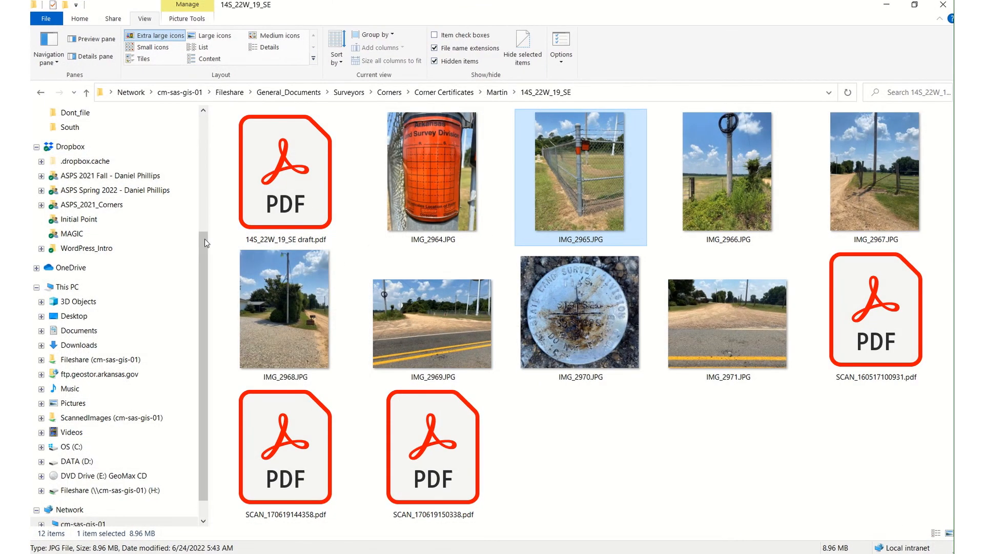
# - Switch to File Explorer, open South.pdf from the Downloads folder in Adobe Acrobat, and maximize its window
pyautogui.scroll(1, 200, 220)
pyautogui.scroll(4, 196, 207)
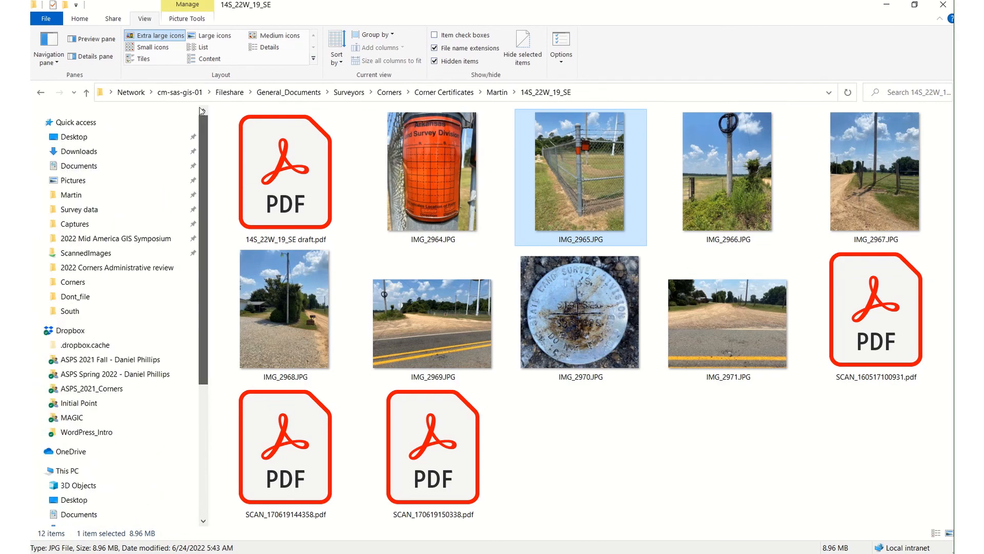
pyautogui.click(79, 151)
pyautogui.click(265, 147)
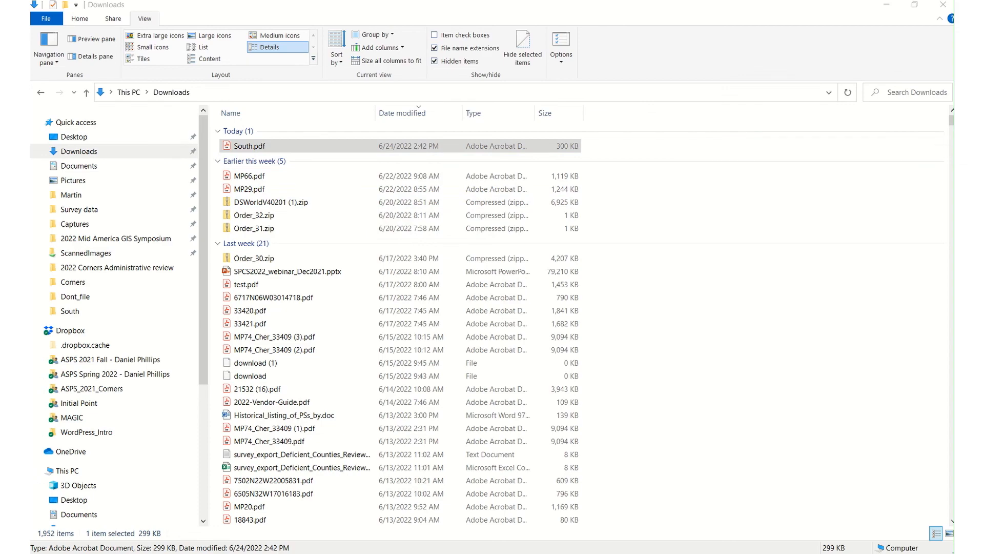
pyautogui.moveTo(953, 72); pyautogui.dragTo(197, 32)
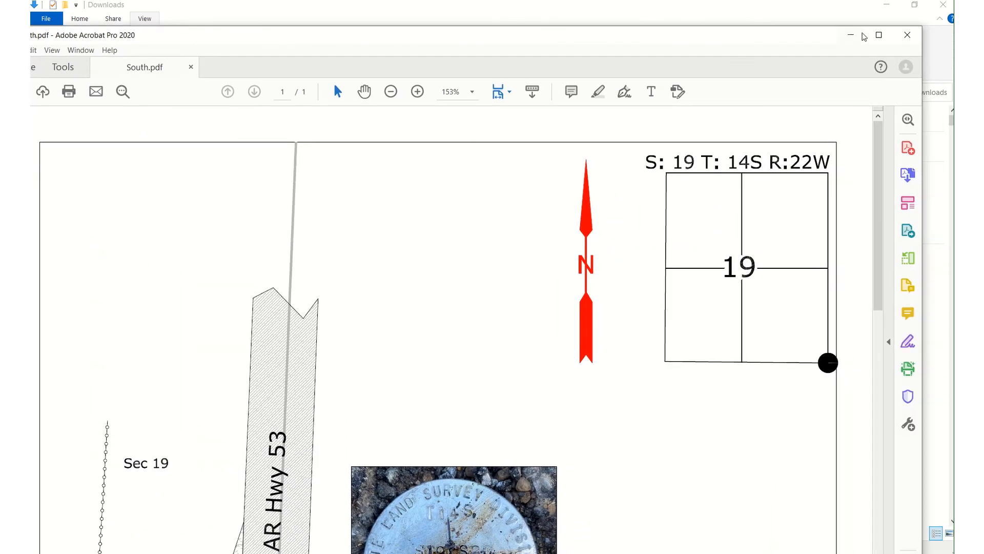
pyautogui.click(878, 35)
# - Examine the published sheet's road labels, hatching, bearing ties, section labels and survey cap photo
pyautogui.scroll(-5, 297, 313)
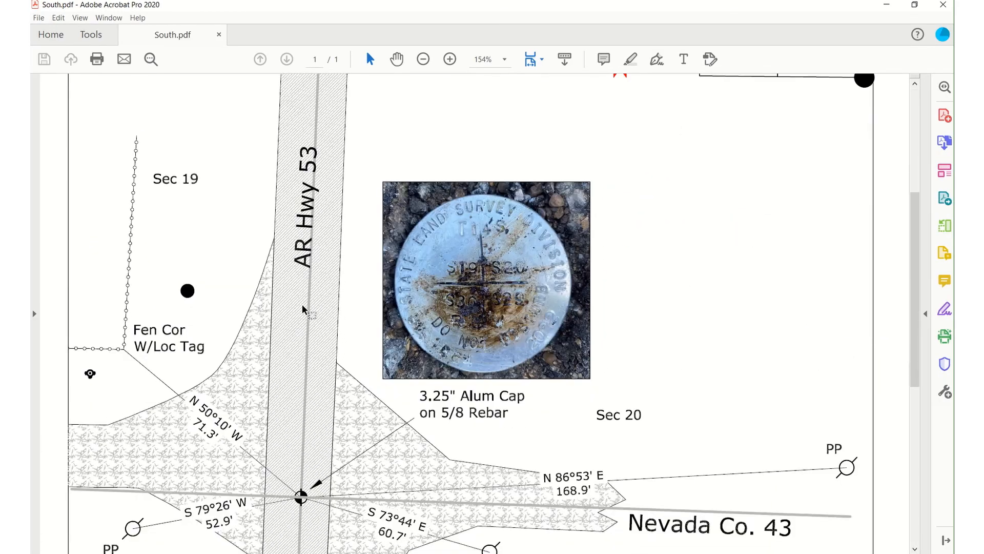
pyautogui.scroll(-5, 305, 311)
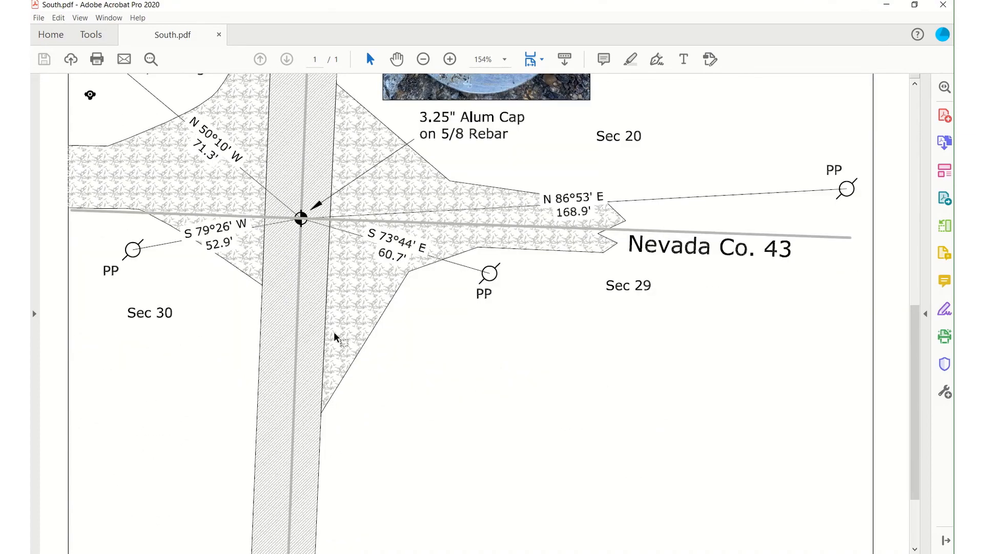
pyautogui.scroll(5, 334, 336)
pyautogui.scroll(-4, 334, 336)
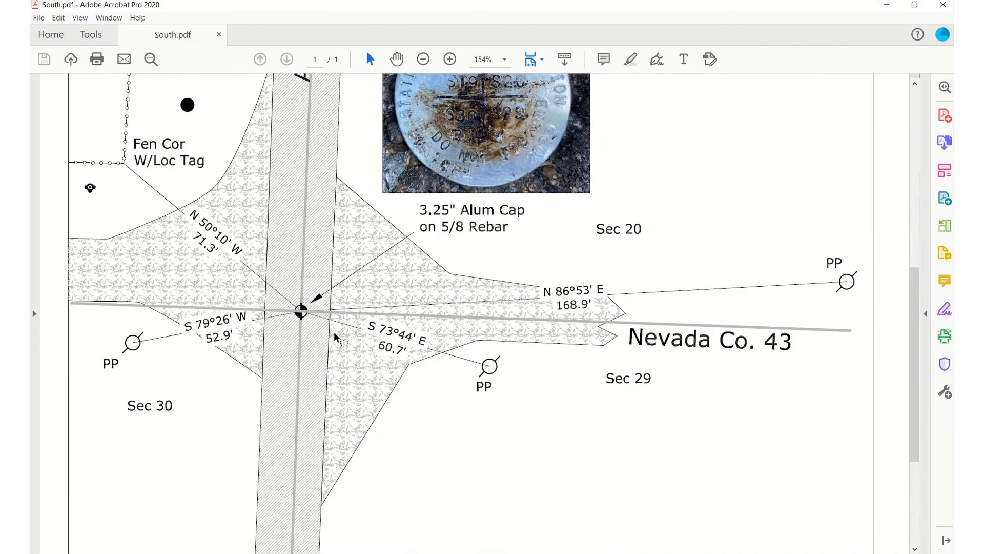
pyautogui.scroll(1, 336, 338)
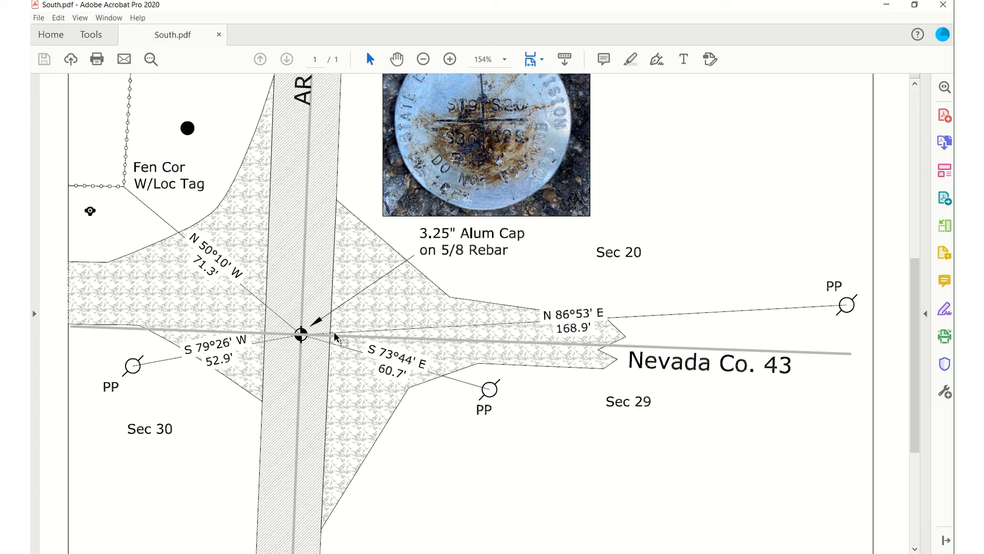
pyautogui.scroll(5, 334, 336)
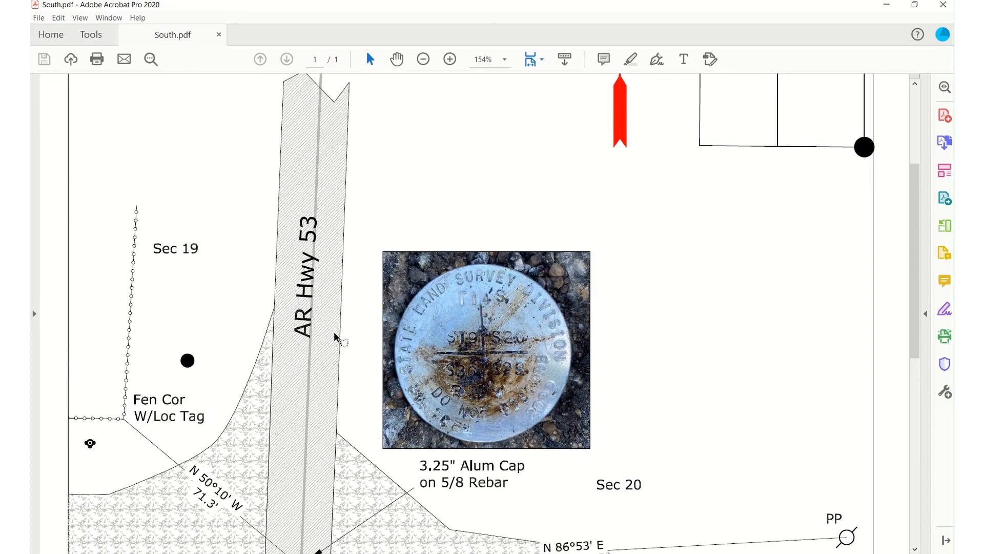
pyautogui.scroll(-7, 340, 362)
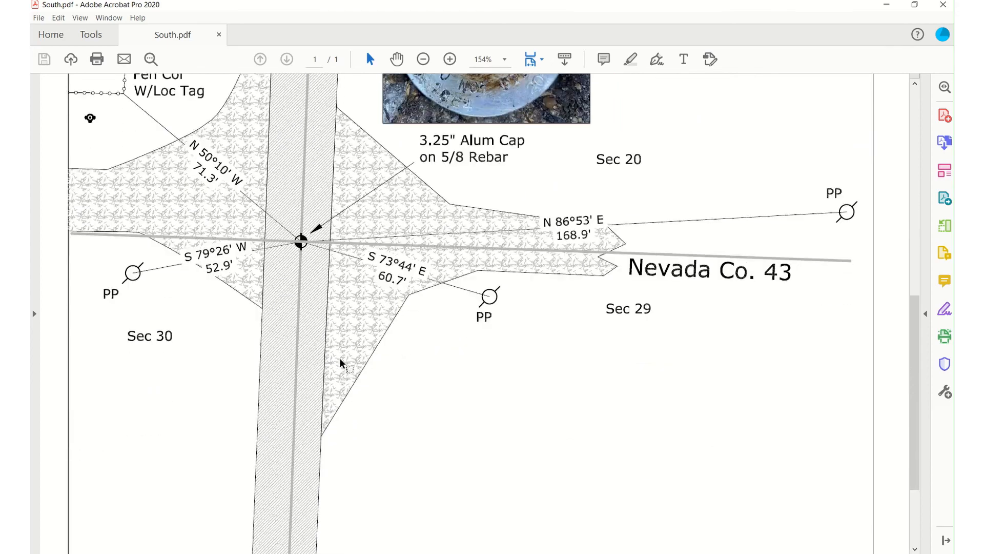
pyautogui.scroll(-2, 341, 363)
pyautogui.scroll(7, 341, 363)
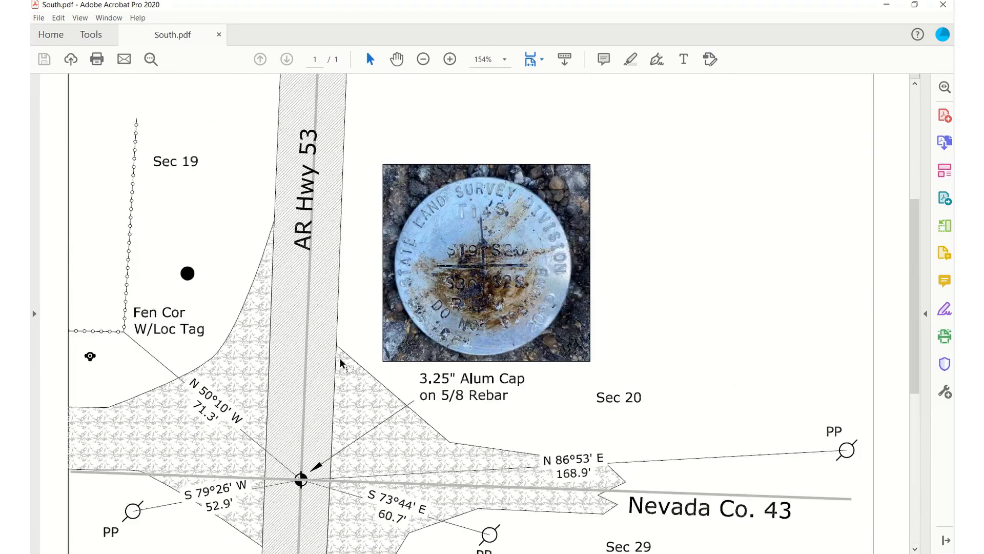